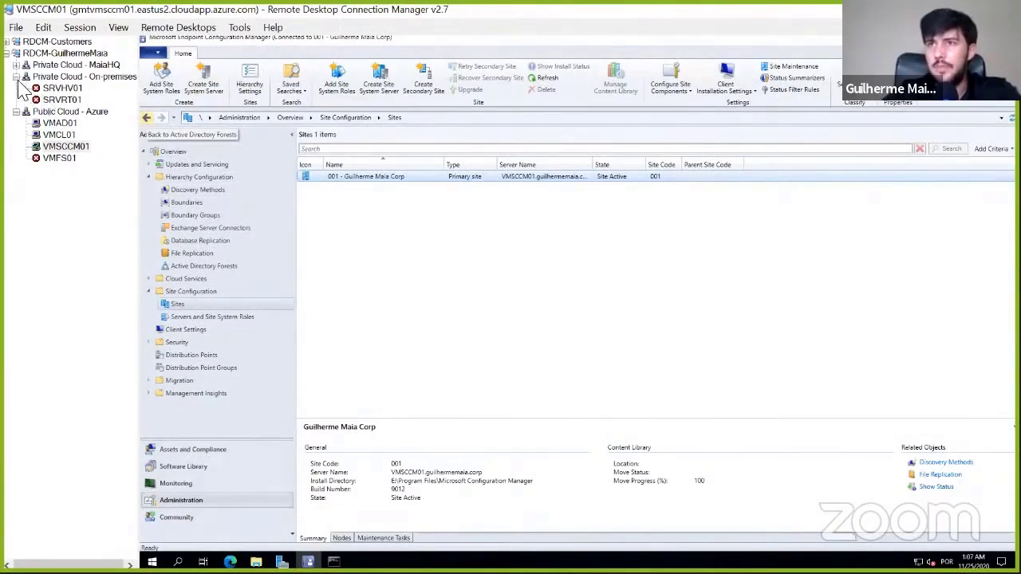
- Collapse the Private Cloud - On-premises server group and briefly view the VMSCCM01 session in full screen
left_click(16, 77)
right_click(80, 123)
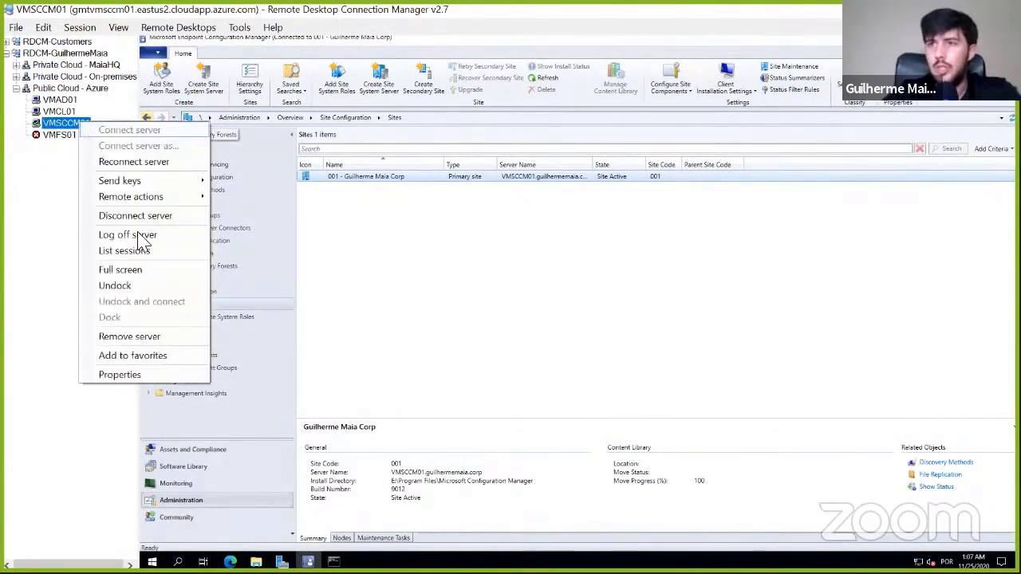
left_click(121, 270)
left_click(631, 7)
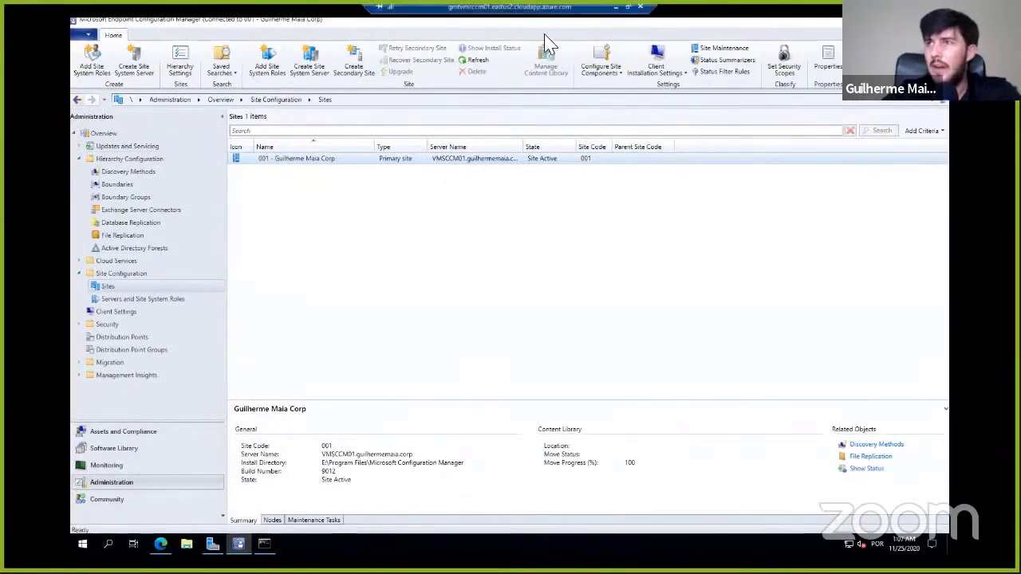
- View the domain root in Active Directory Users and Computers on VMAD01 and the database list in VMDB01's SQL Server Management Studio
left_click(61, 101)
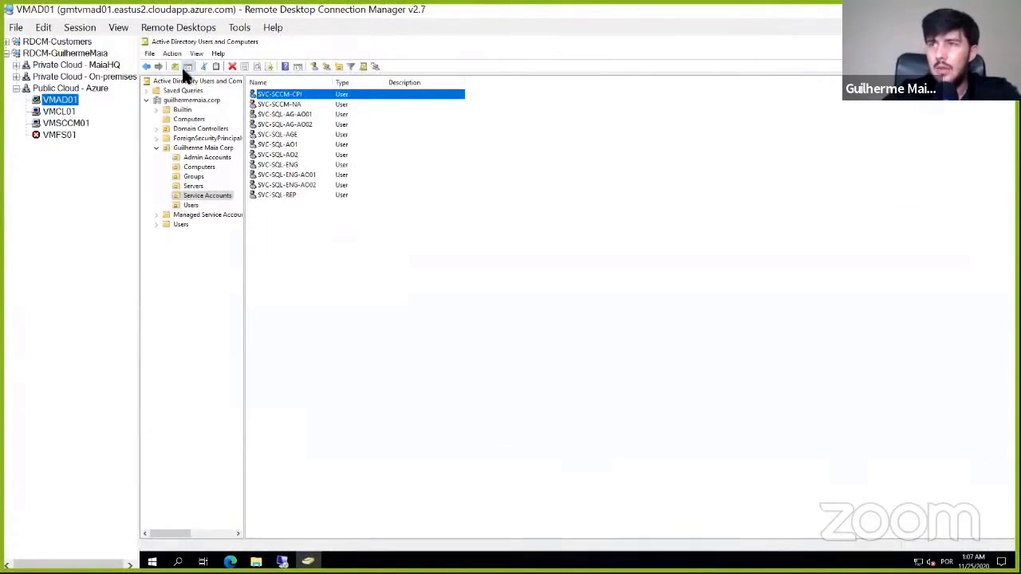
left_click(210, 100)
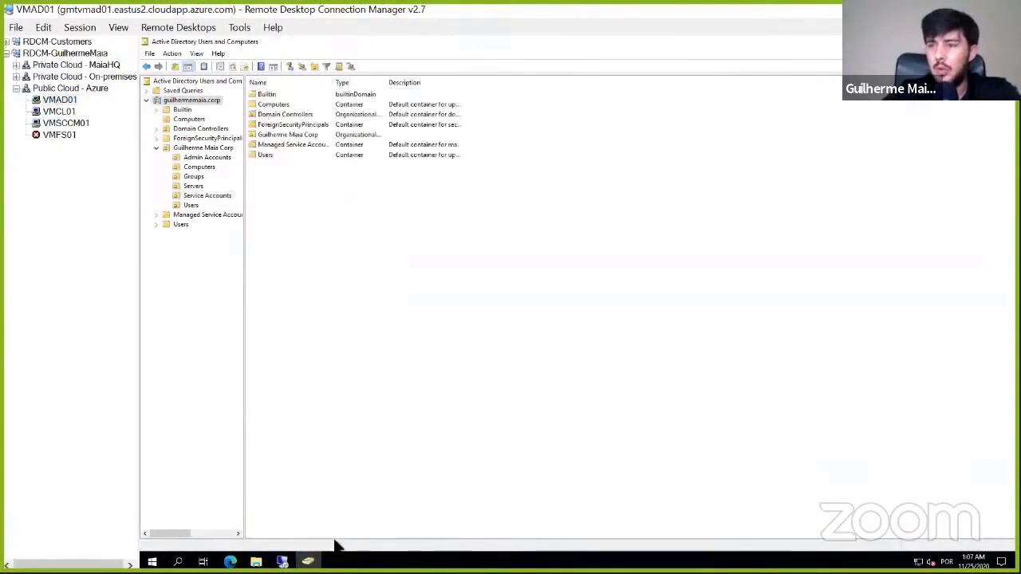
left_click(282, 562)
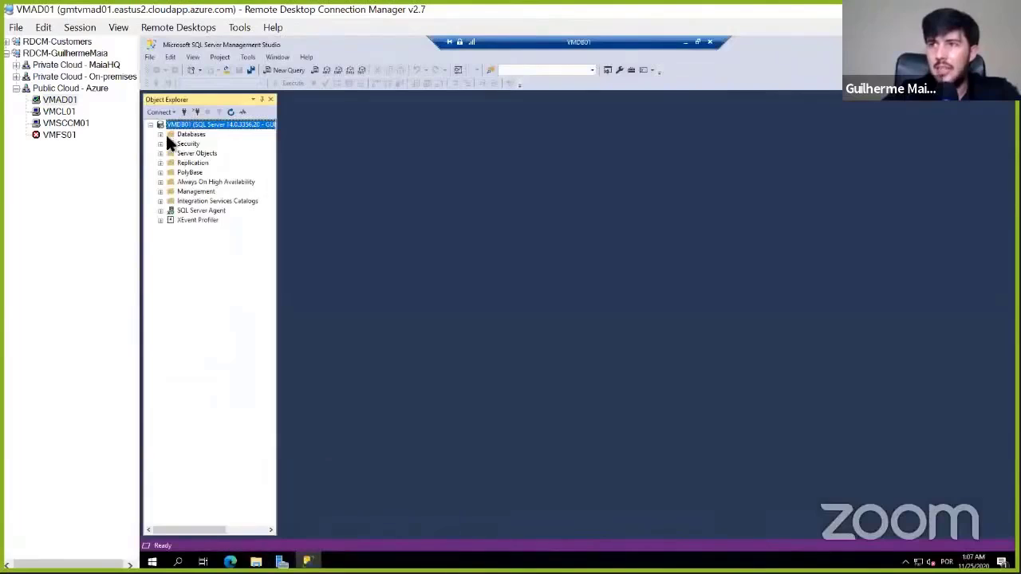
left_click(160, 134)
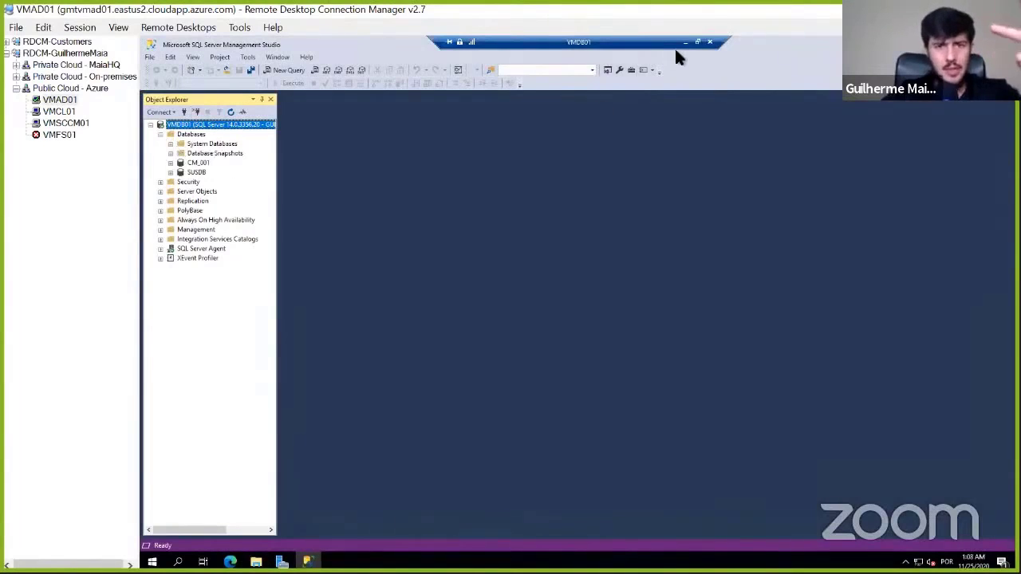
- Look at the VMSCCM01 server and VMCL01 client sessions, ending on VMSCCM01
left_click(79, 126)
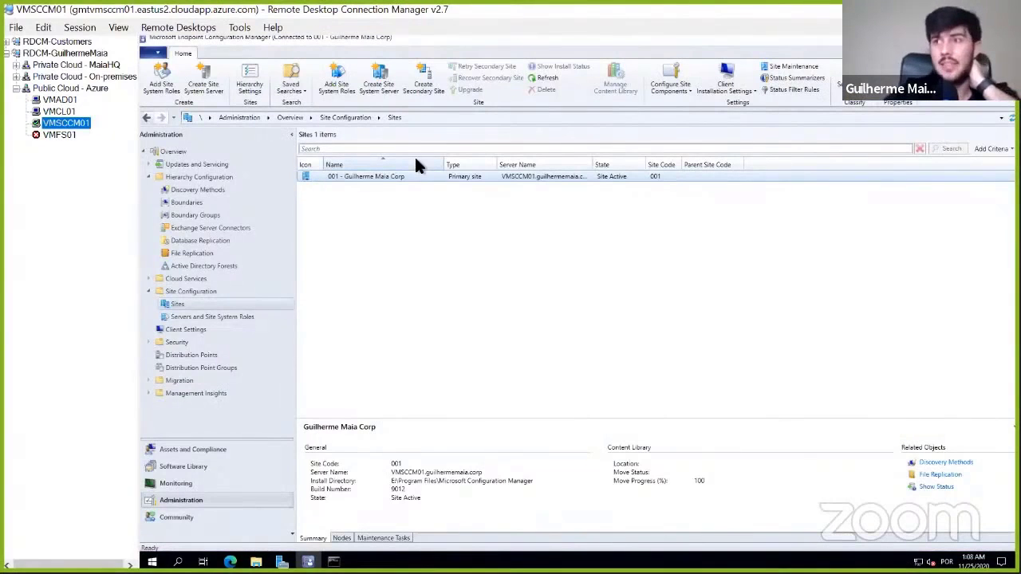
left_click(72, 113)
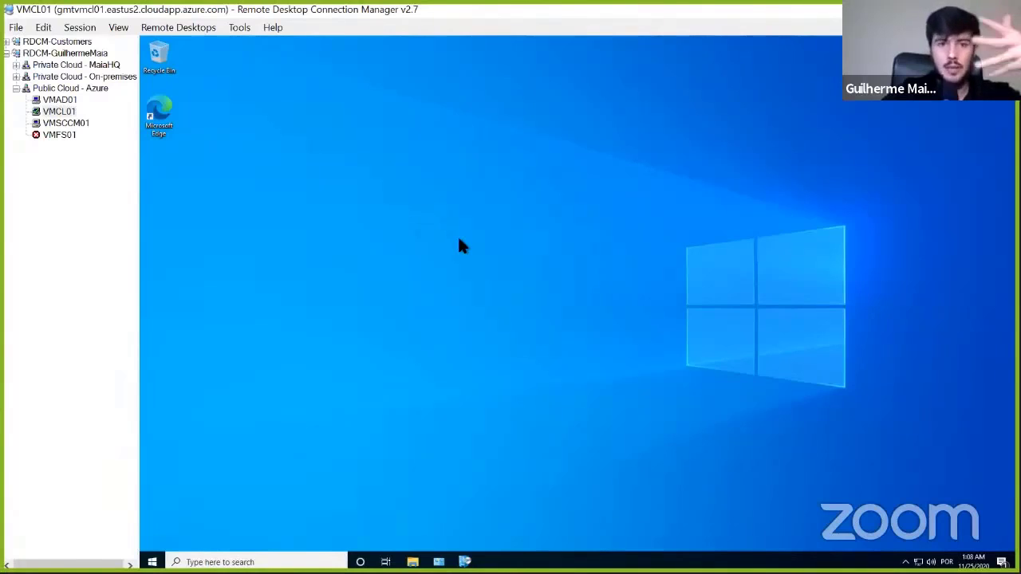
left_click(90, 125)
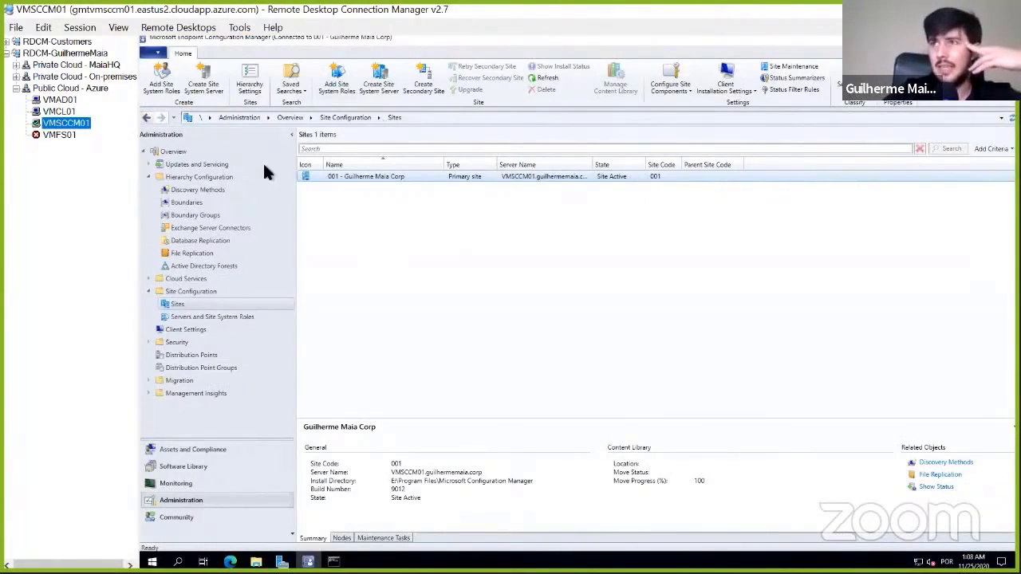
- Open the Administration overview in the Configuration Manager console and show the VMSCCM01 session in full screen
left_click(179, 151)
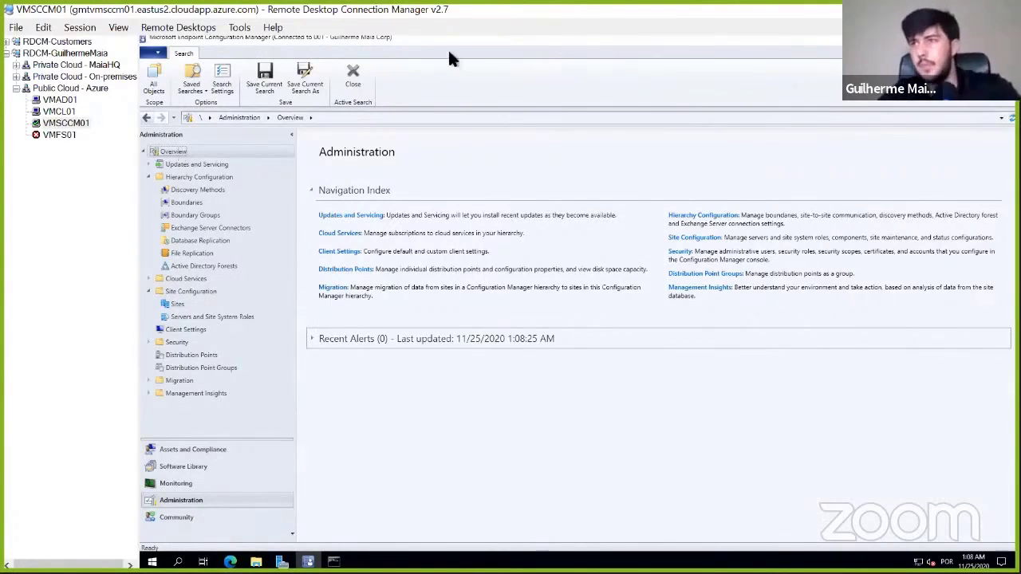
right_click(72, 122)
left_click(115, 268)
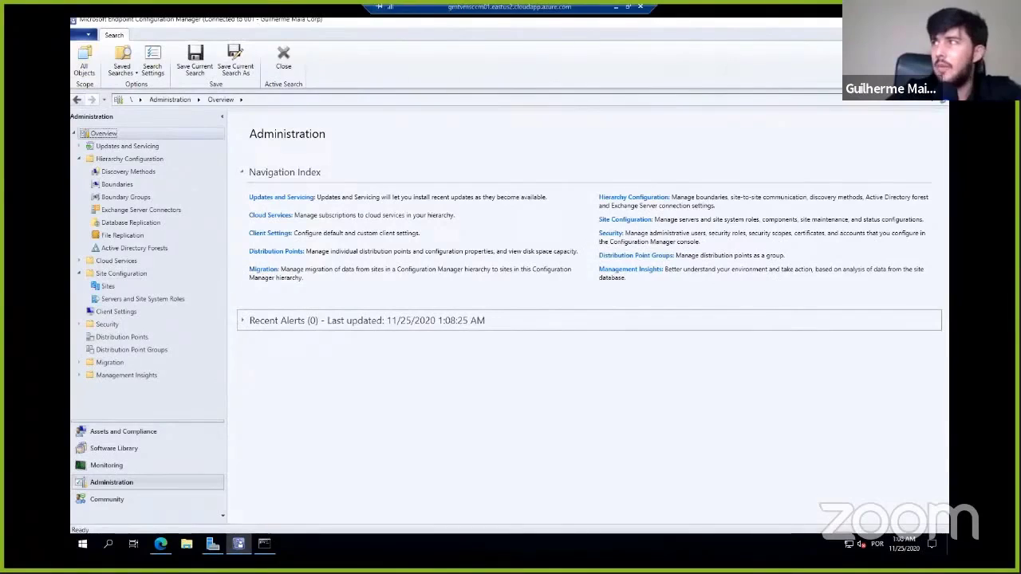
- Close the Edge and command prompt windows behind the Configuration Manager console and have the console maximized again
double_click(258, 20)
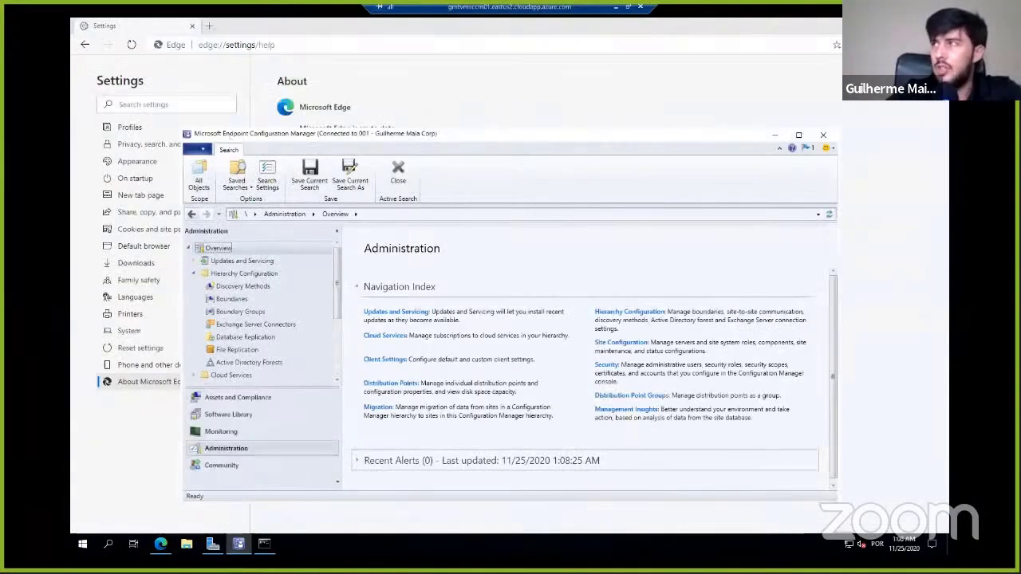
left_click(938, 26)
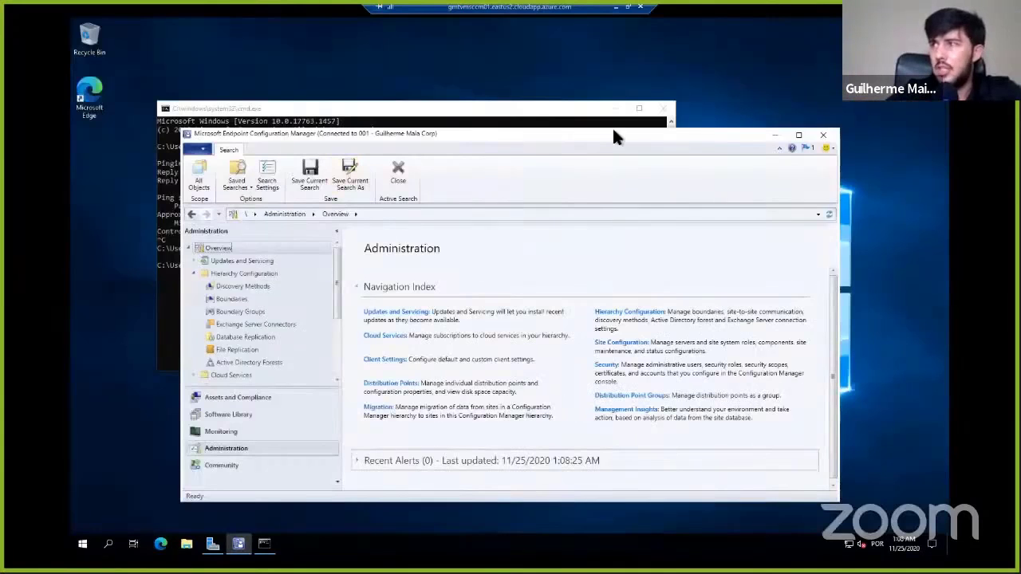
left_click(663, 109)
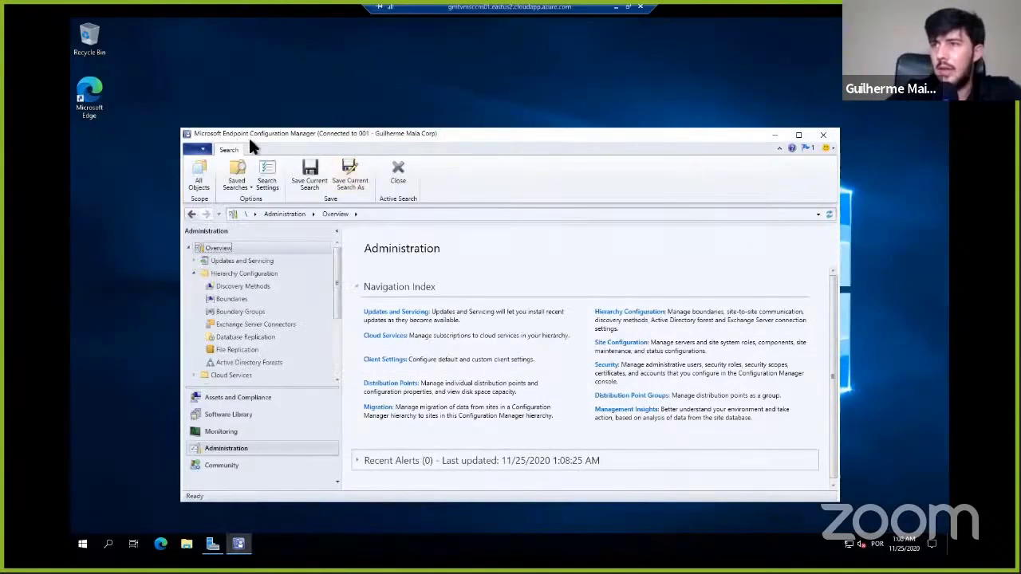
left_click(795, 138)
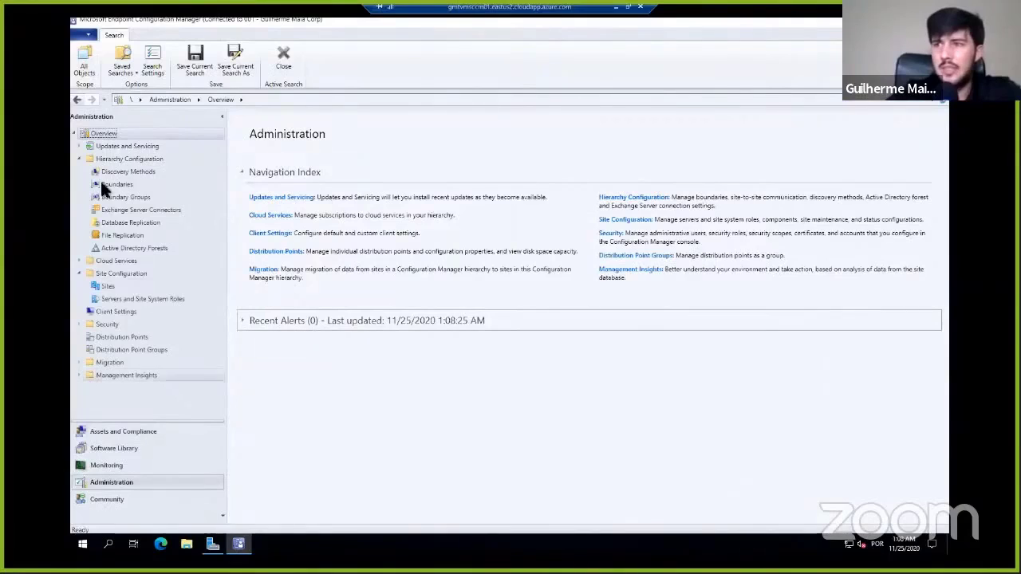
- Check the version information in About Configuration Manager and close it
left_click(85, 34)
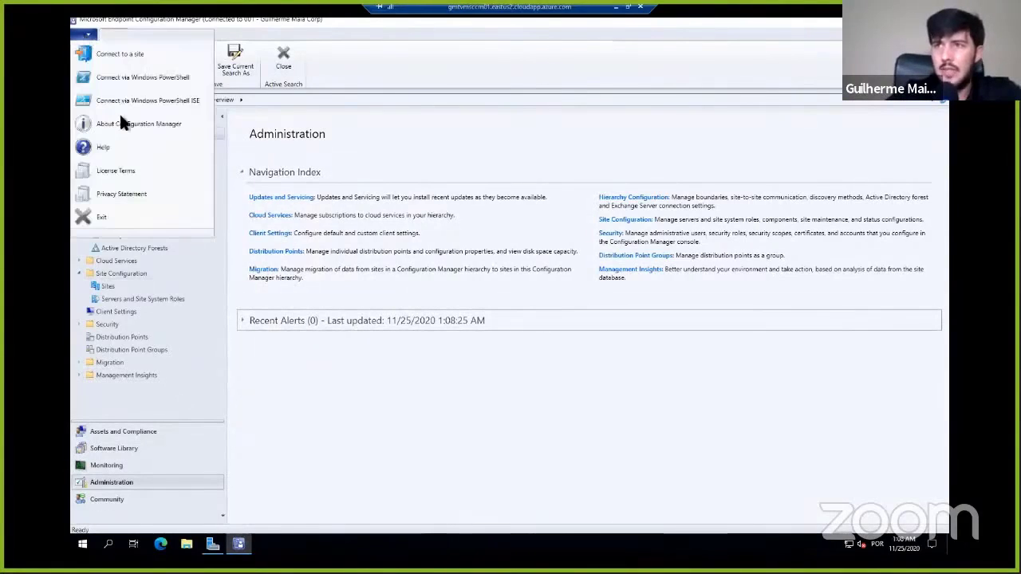
left_click(143, 126)
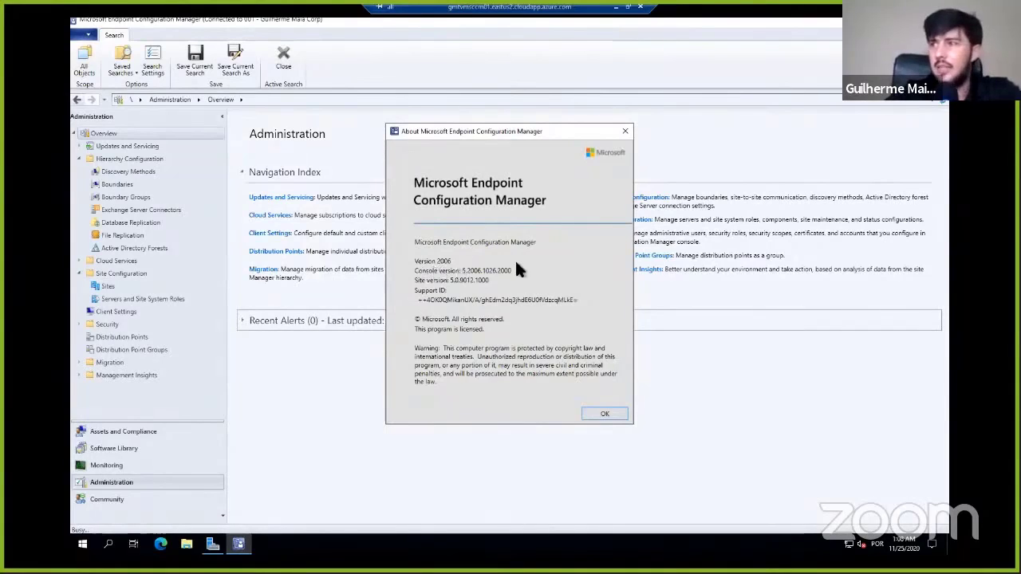
left_click(604, 411)
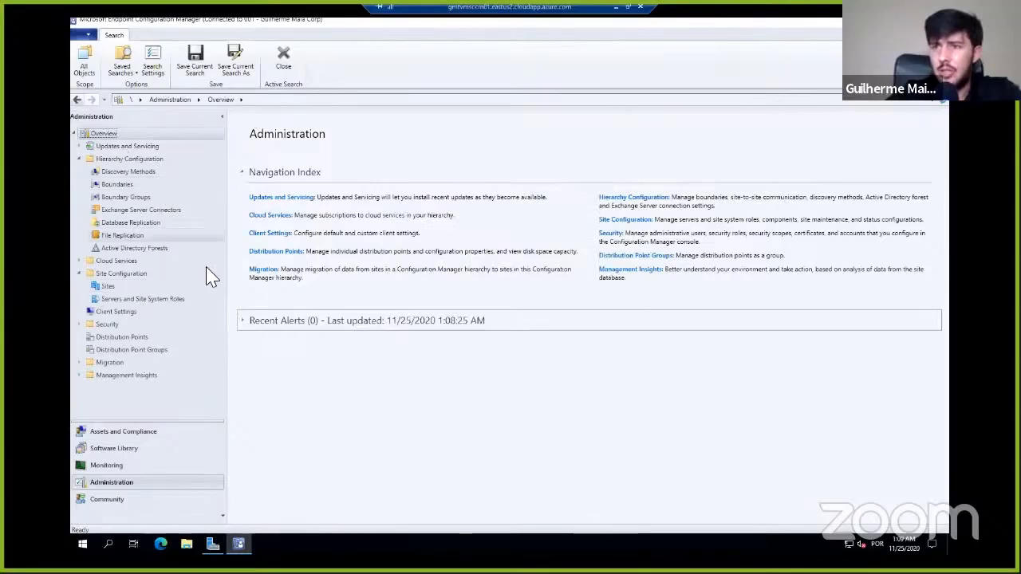
- View the Sites list under Site Configuration and select the primary site with code 001
left_click(108, 285)
left_click(307, 158)
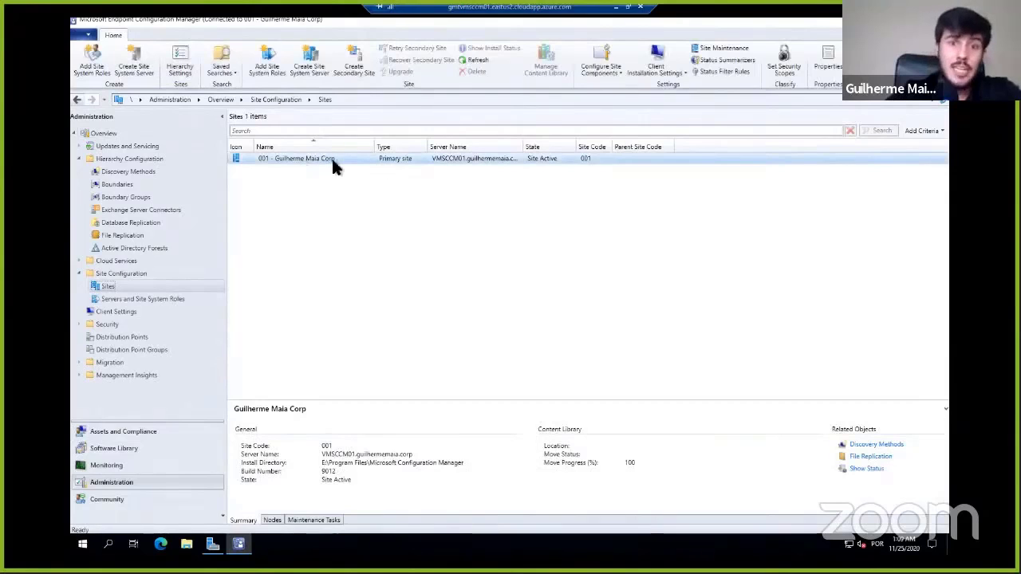
- Examine the site system roles assigned to VMSCCM01 and VMDB01 under Servers and Site System Roles
left_click(134, 298)
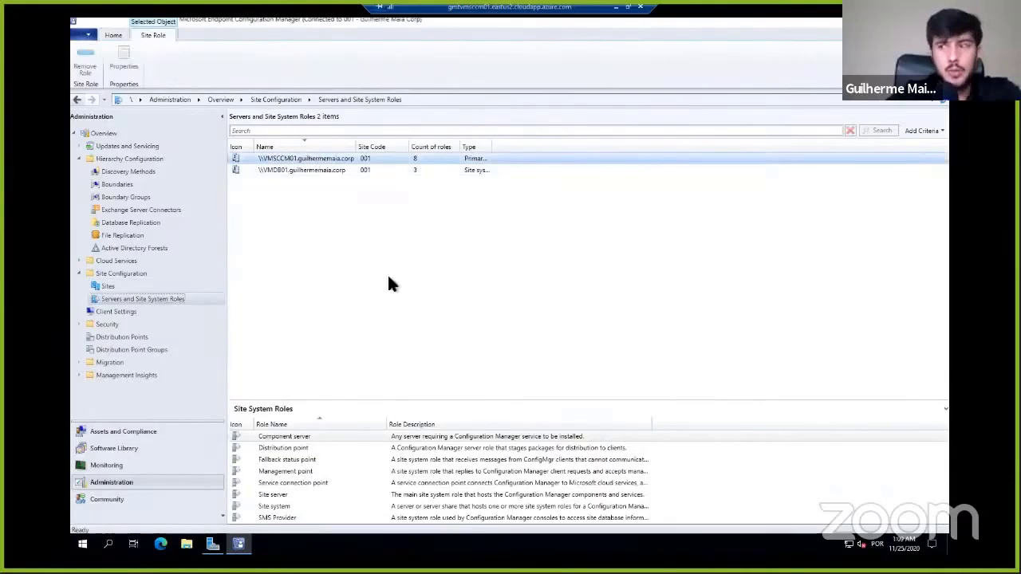
left_click(303, 435)
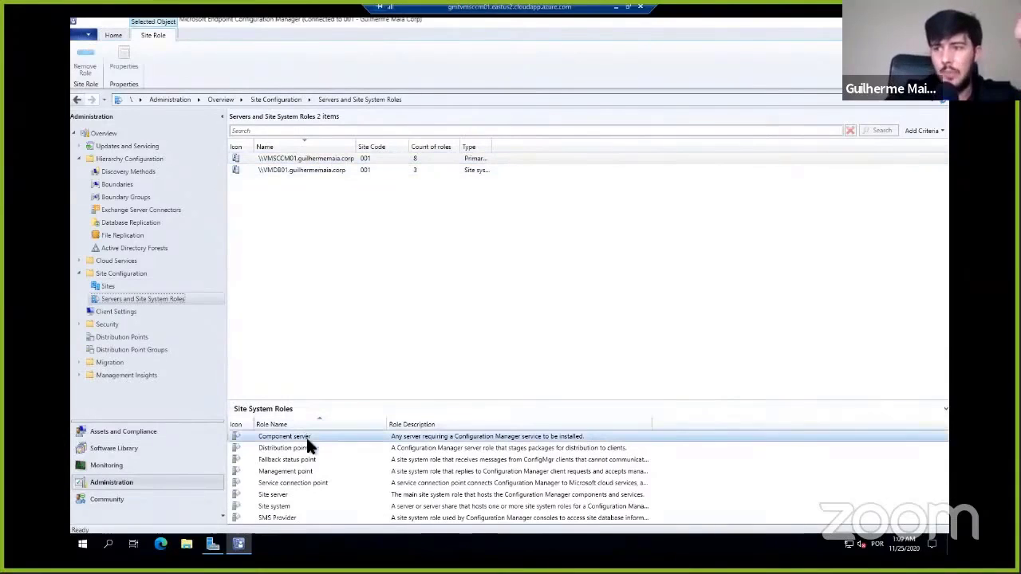
left_click(308, 493)
left_click(307, 505)
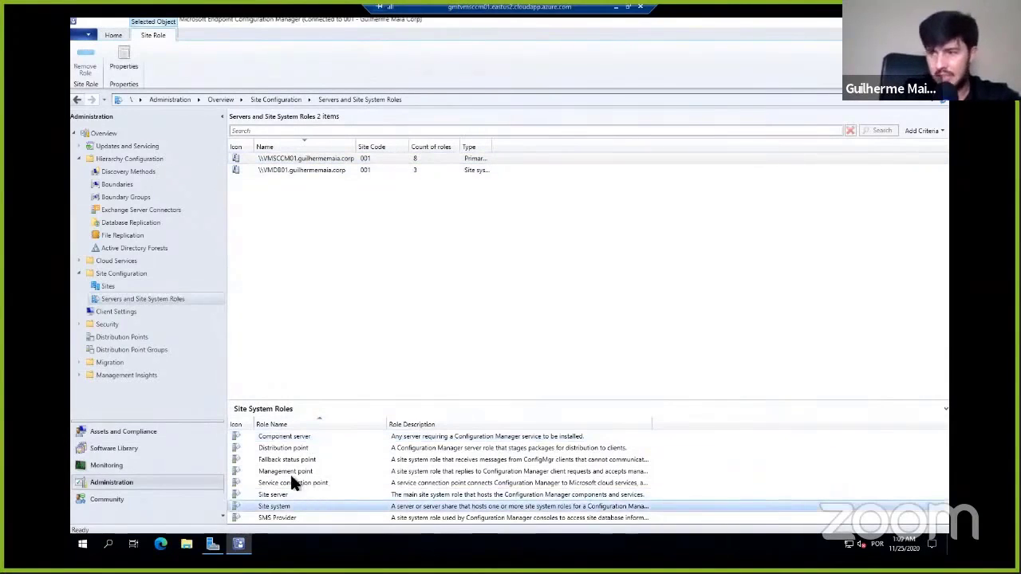
left_click(289, 469)
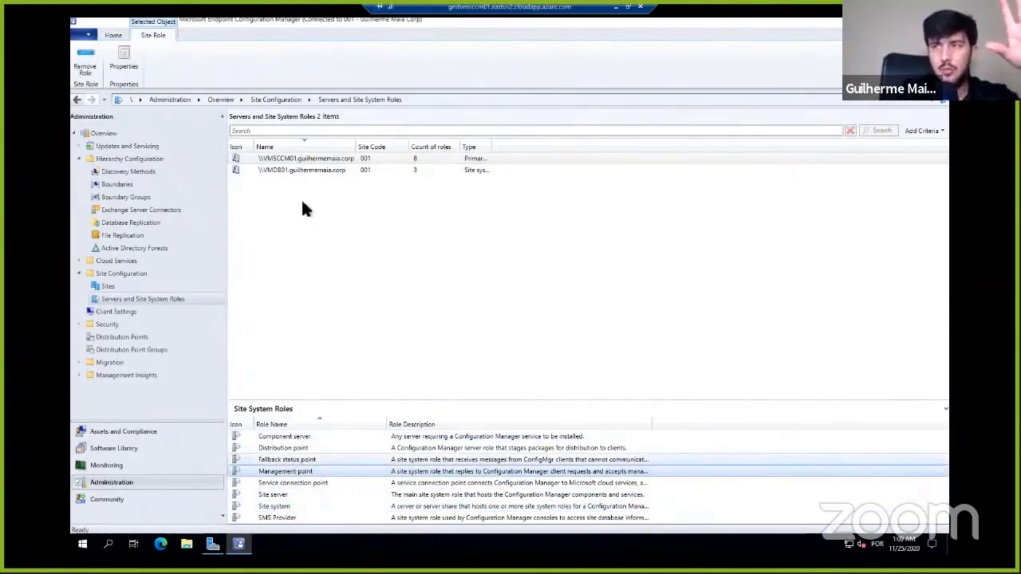
left_click(301, 170)
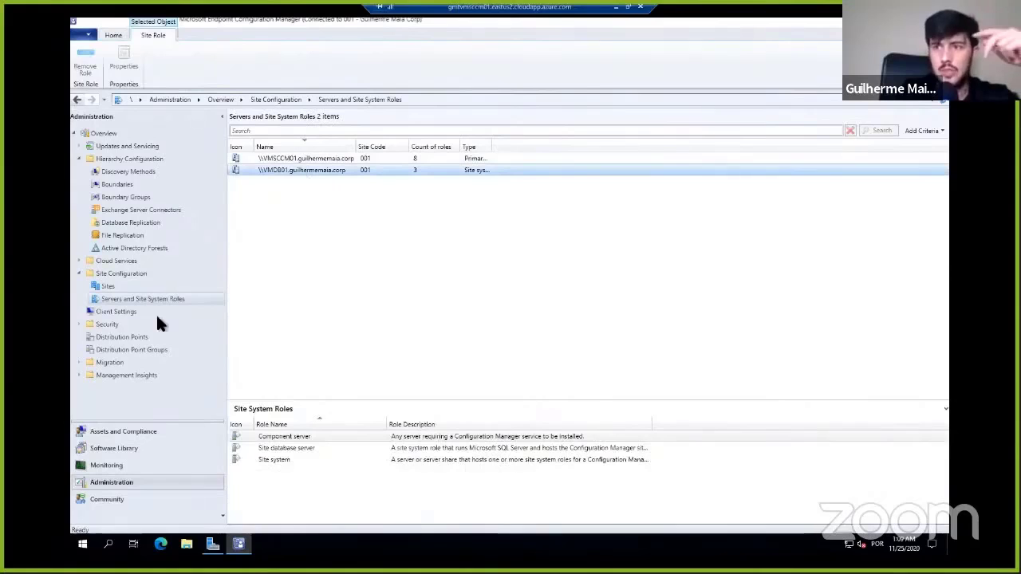
- Review the Distribution Points and Distribution Point Groups lists
left_click(139, 336)
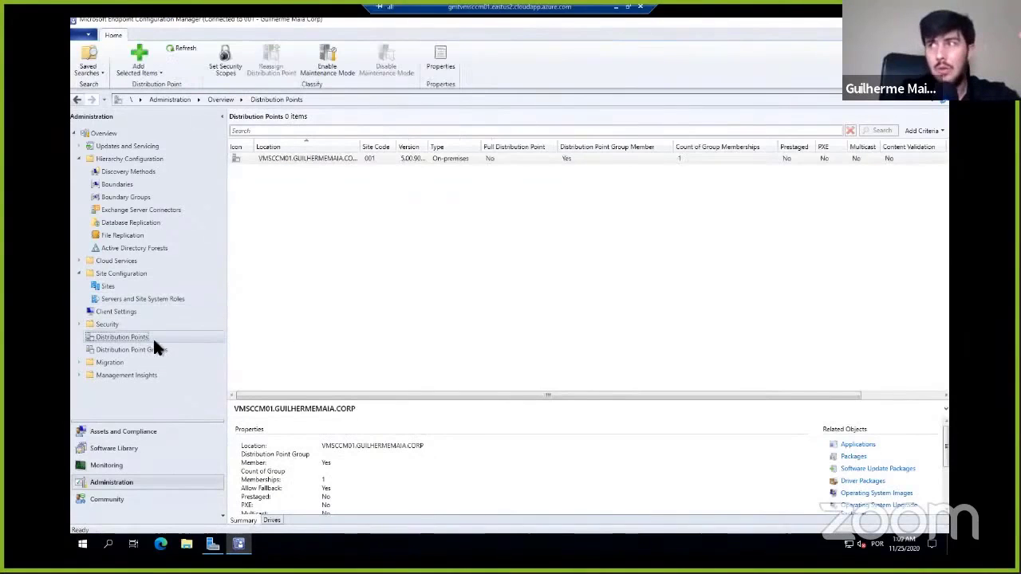
left_click(123, 350)
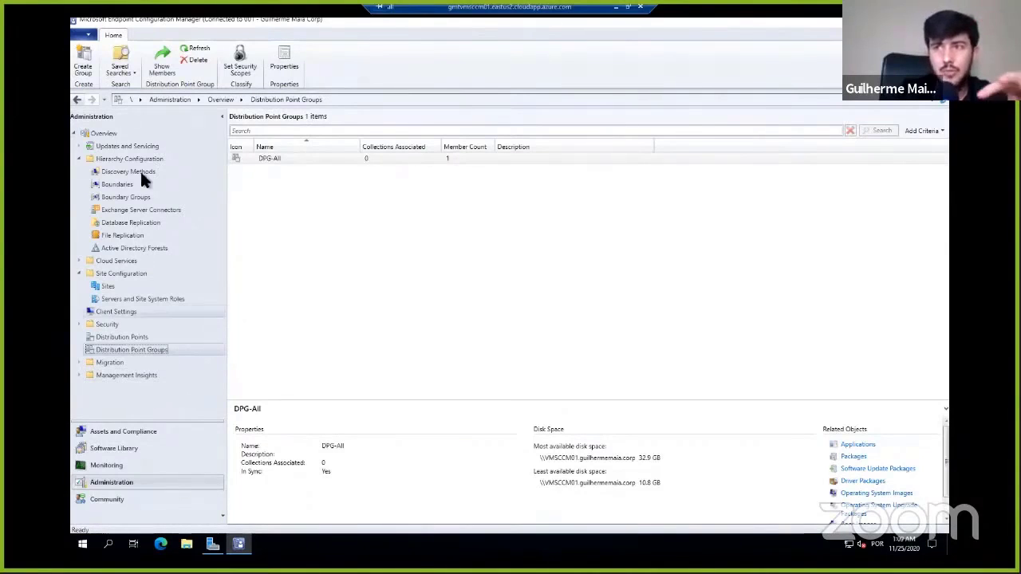
- Review the Active Directory Forests and Boundaries under Hierarchy Configuration, showing the Create Boundary option without creating one
left_click(142, 248)
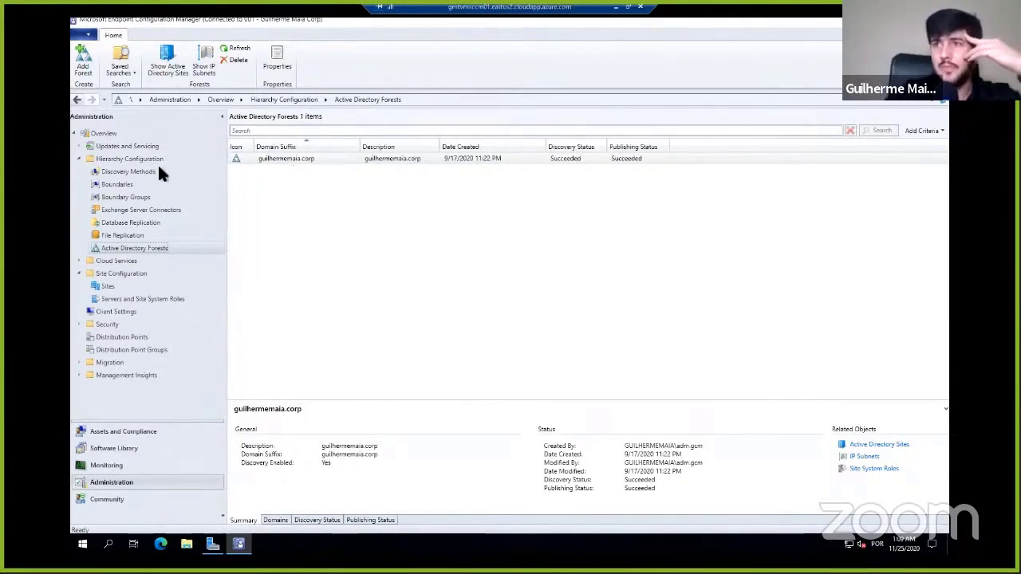
left_click(118, 184)
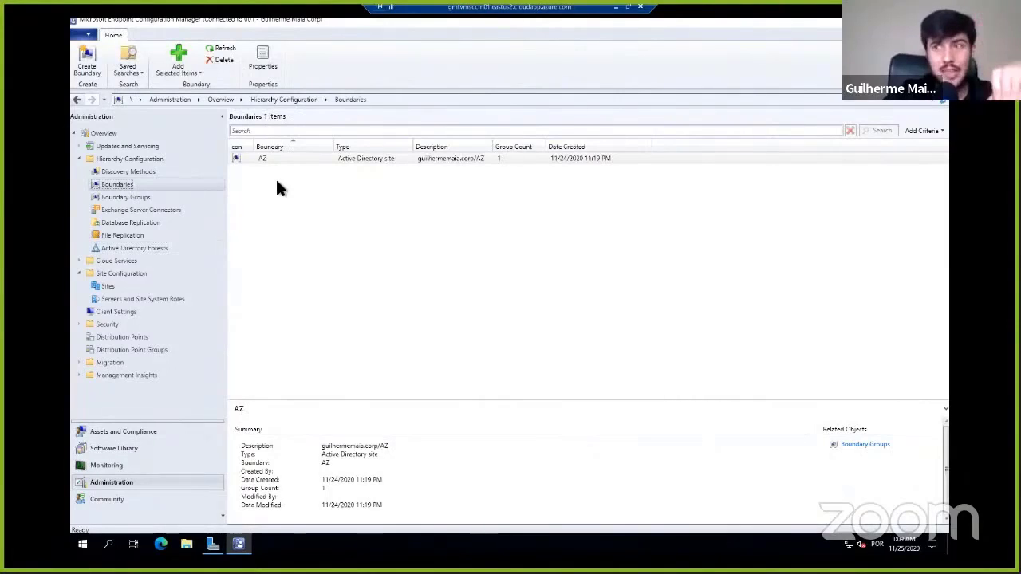
right_click(128, 185)
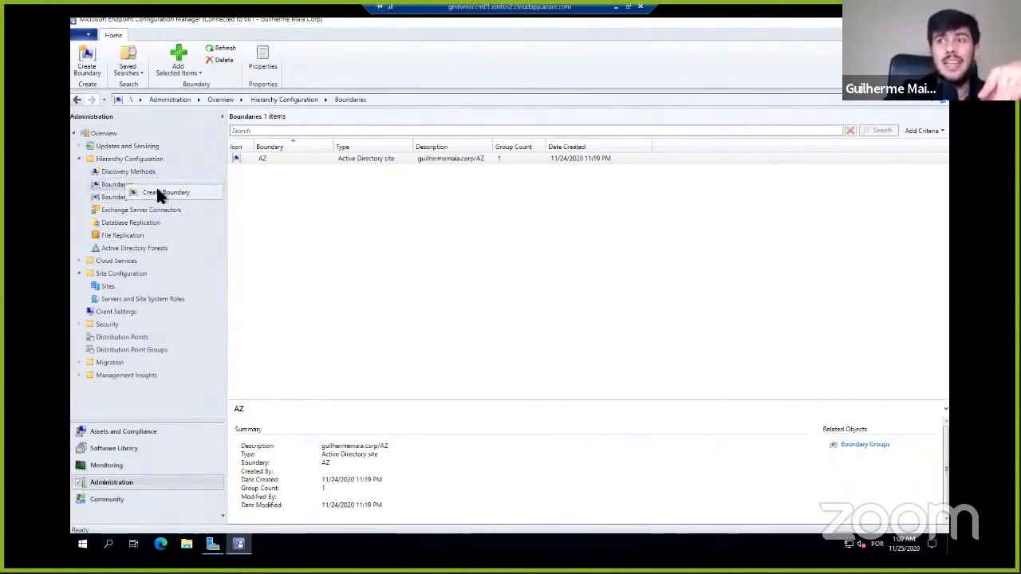
left_click(354, 226)
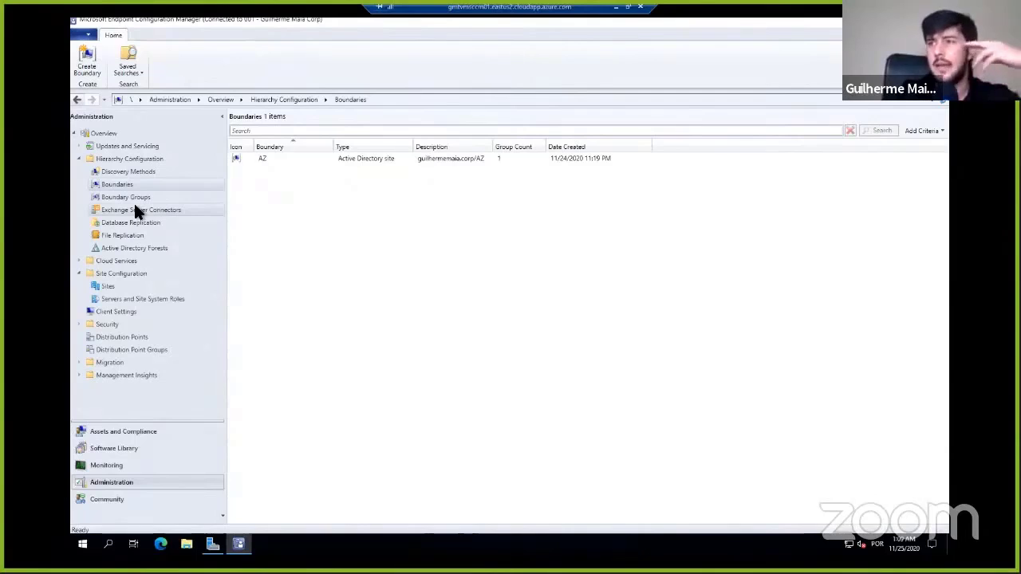
- View Updates and Servicing and select Configuration Manager 2006 Hotfix Rollup (KB4578605) to see its details
left_click(153, 144)
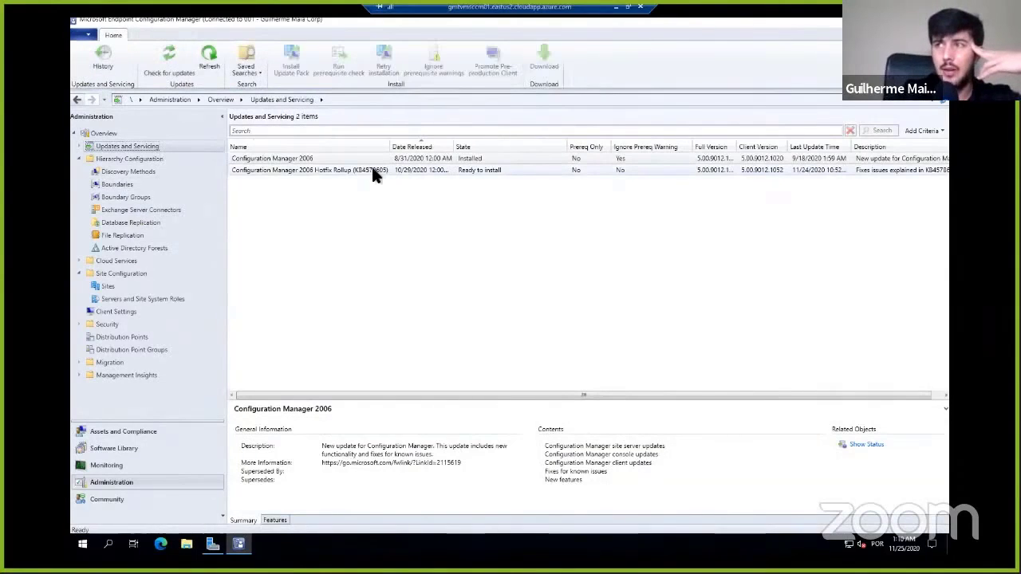
left_click(373, 170)
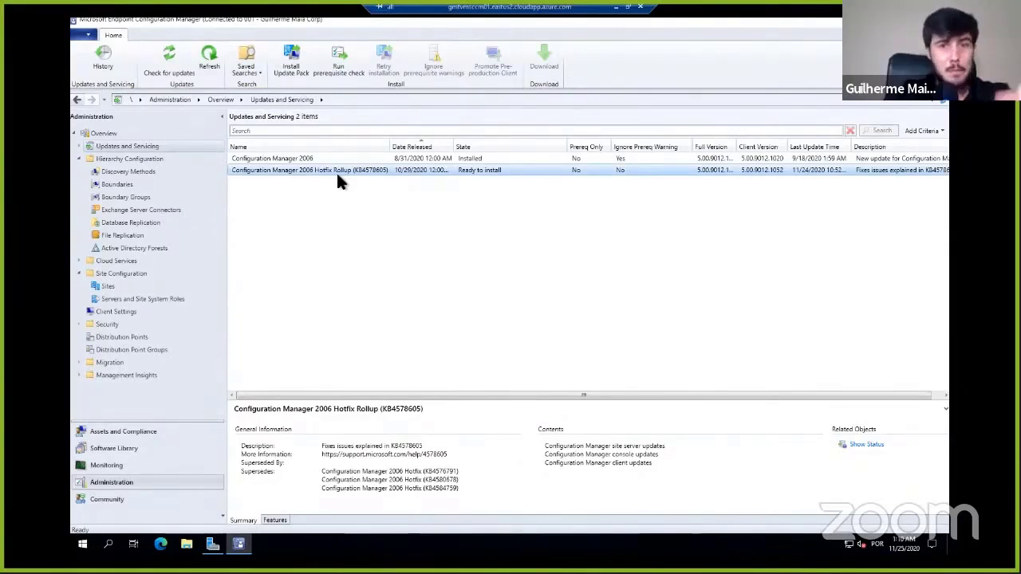
- View the VMCL01 device's details and the Users list in Assets and Compliance
left_click(138, 434)
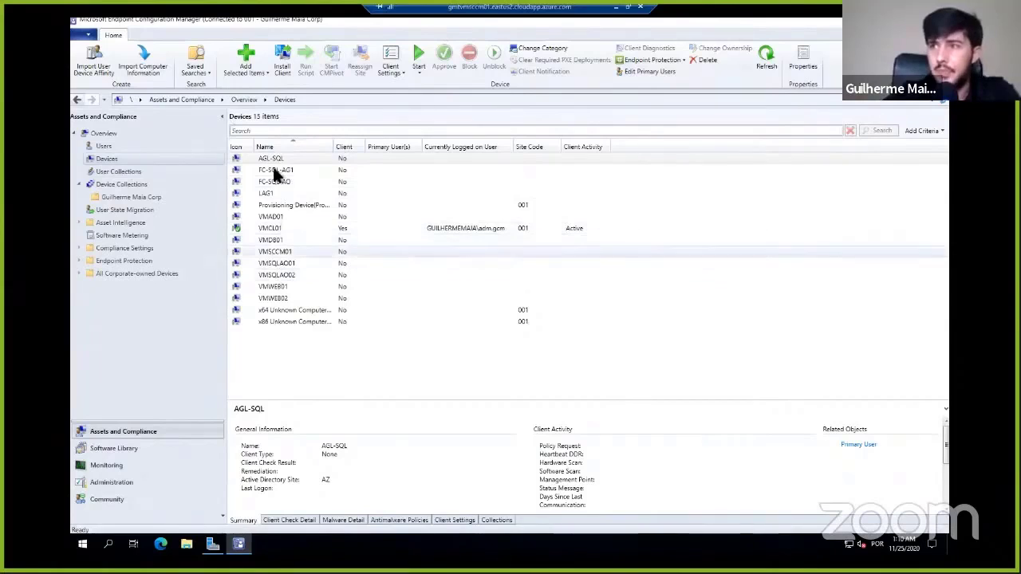
left_click(290, 226)
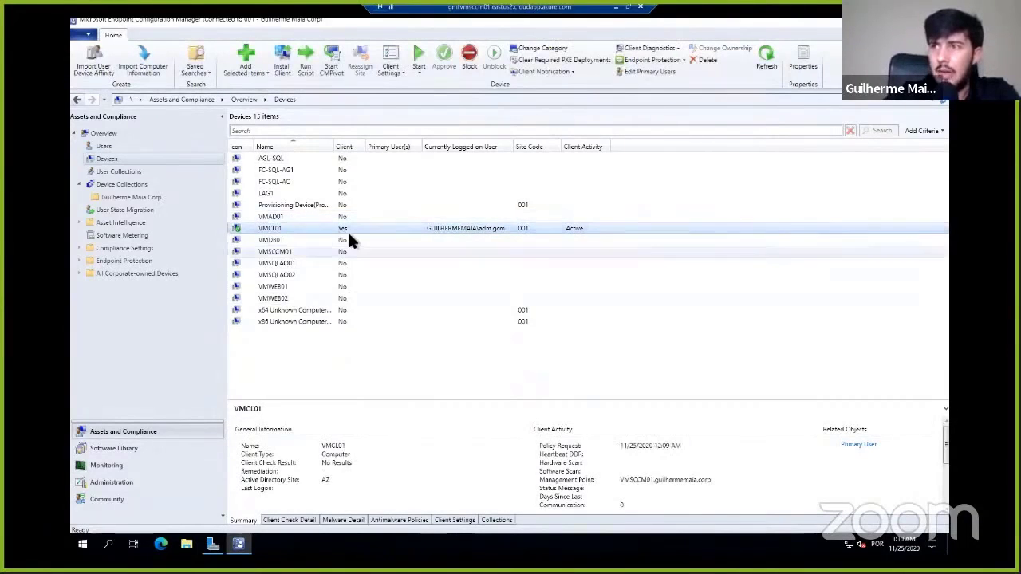
left_click(104, 146)
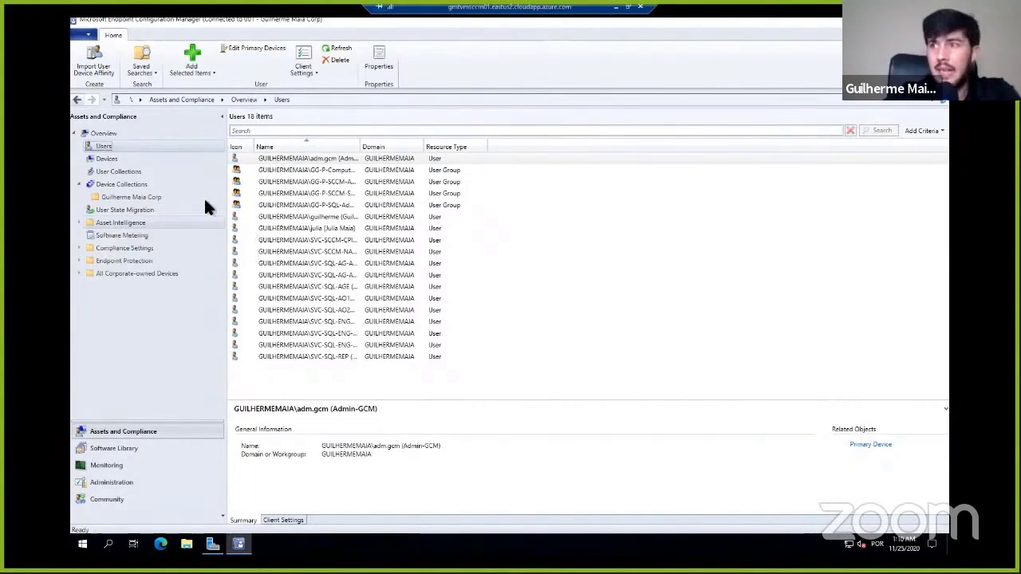
- Review Asset Intelligence with its Inventoried Software and Hardware Requirements, the Endpoint Protection policy nodes, and the Devices list in Assets and Compliance
left_click(110, 237)
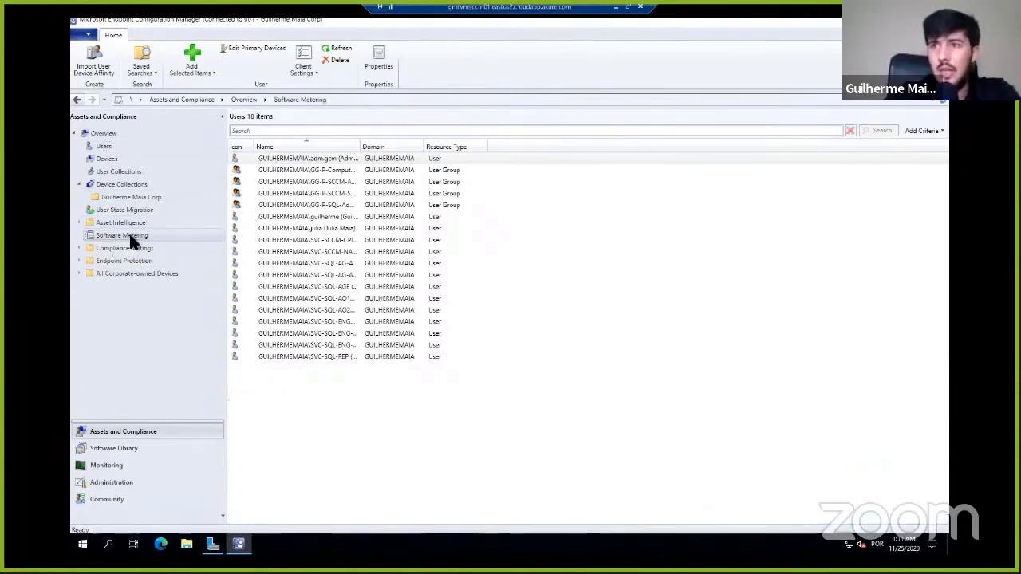
left_click(121, 222)
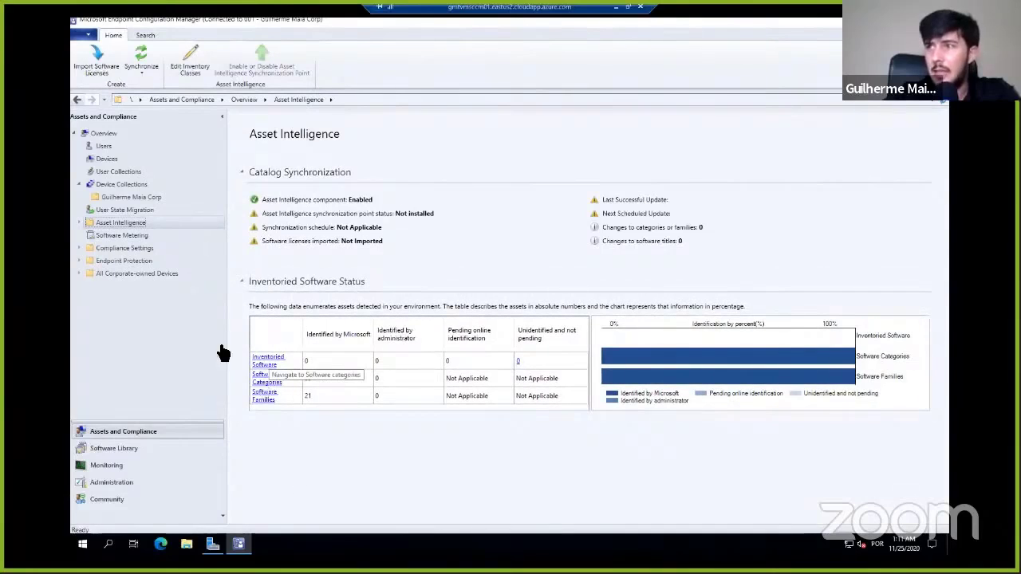
left_click(79, 222)
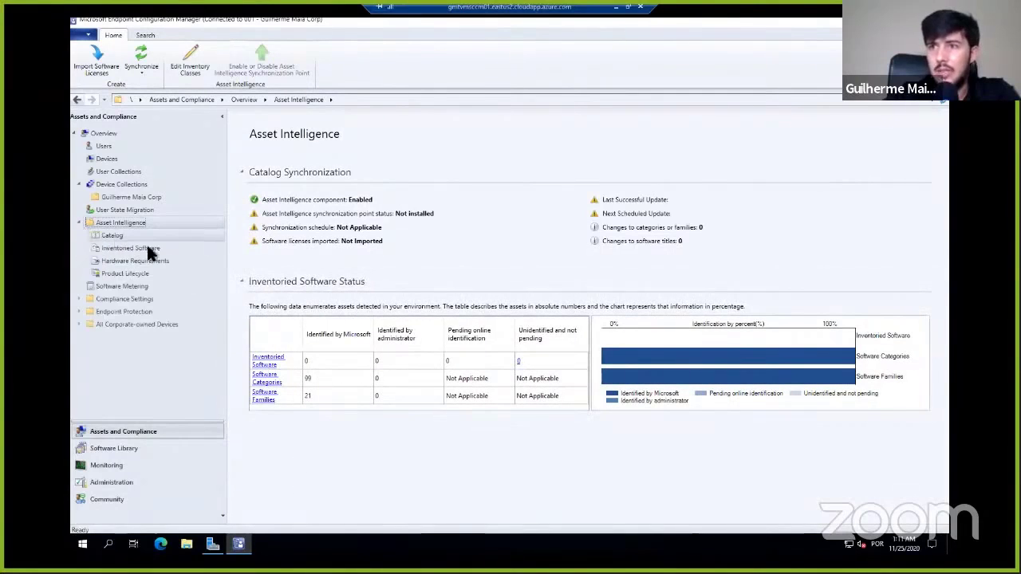
left_click(140, 249)
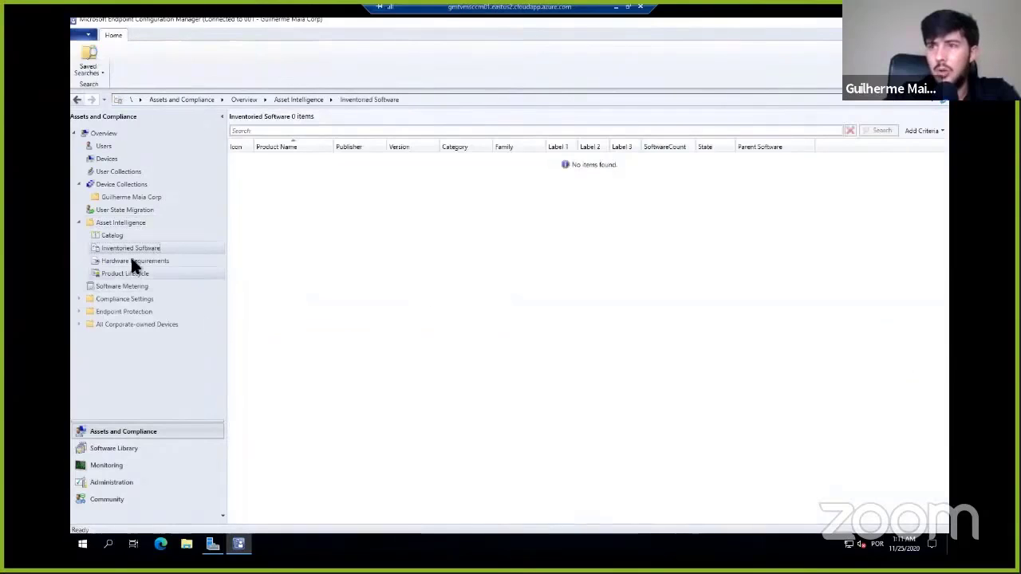
left_click(136, 260)
left_click(130, 247)
left_click(134, 261)
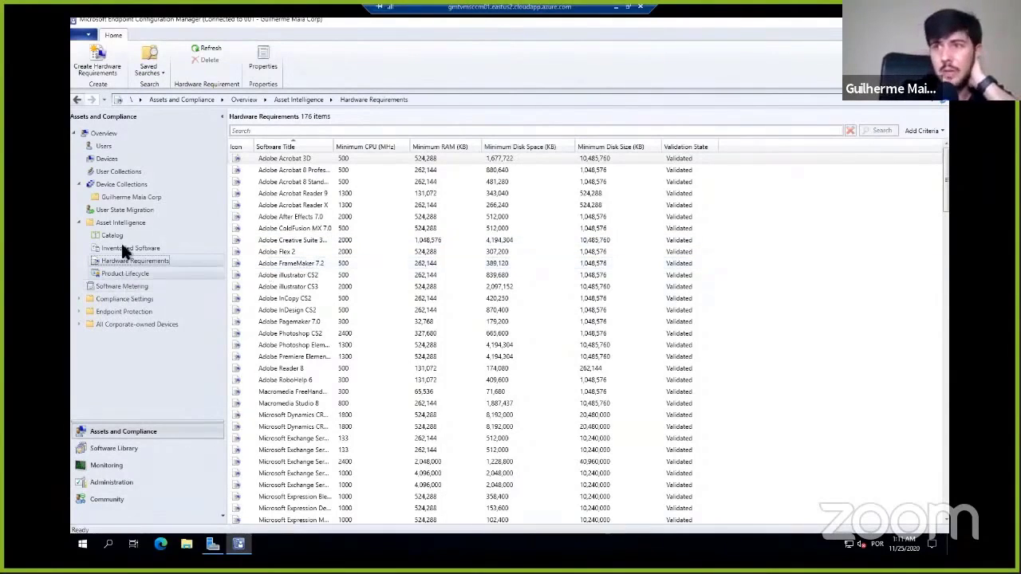
left_click(79, 310)
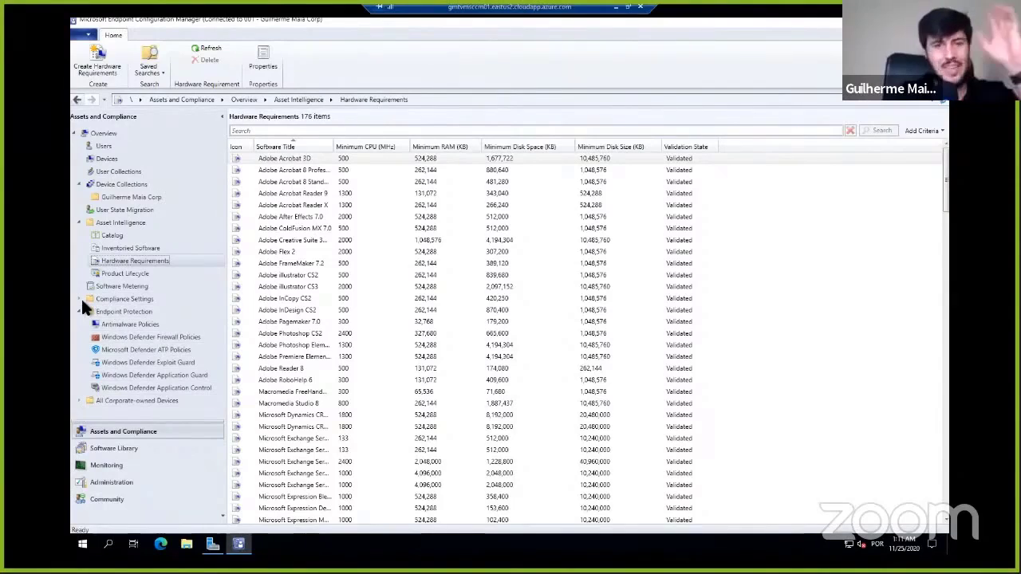
left_click(106, 159)
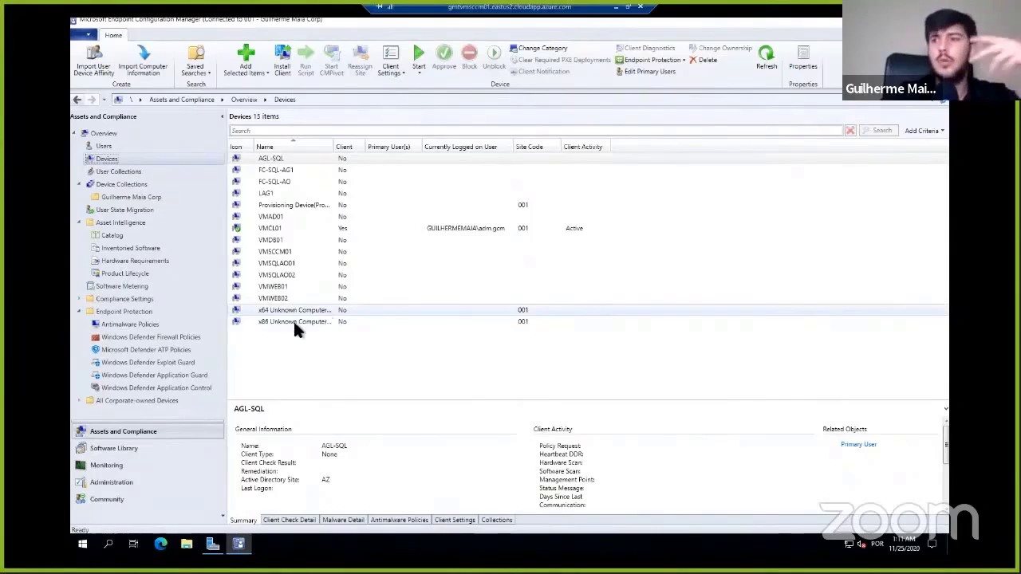
- Explore Application Management, Software Updates and Operating Systems in the Software Library, and view the Applications list
left_click(119, 450)
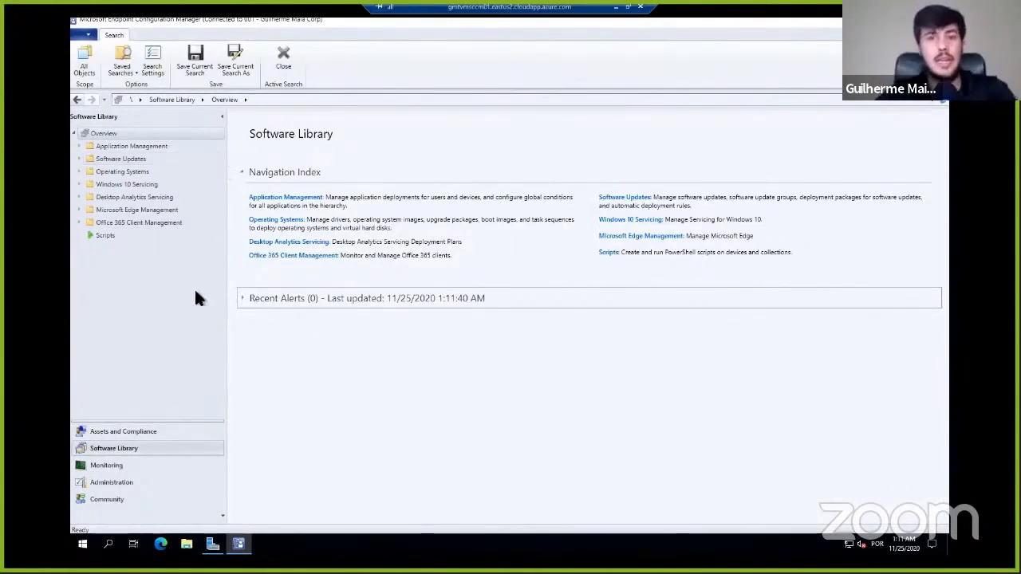
left_click(79, 146)
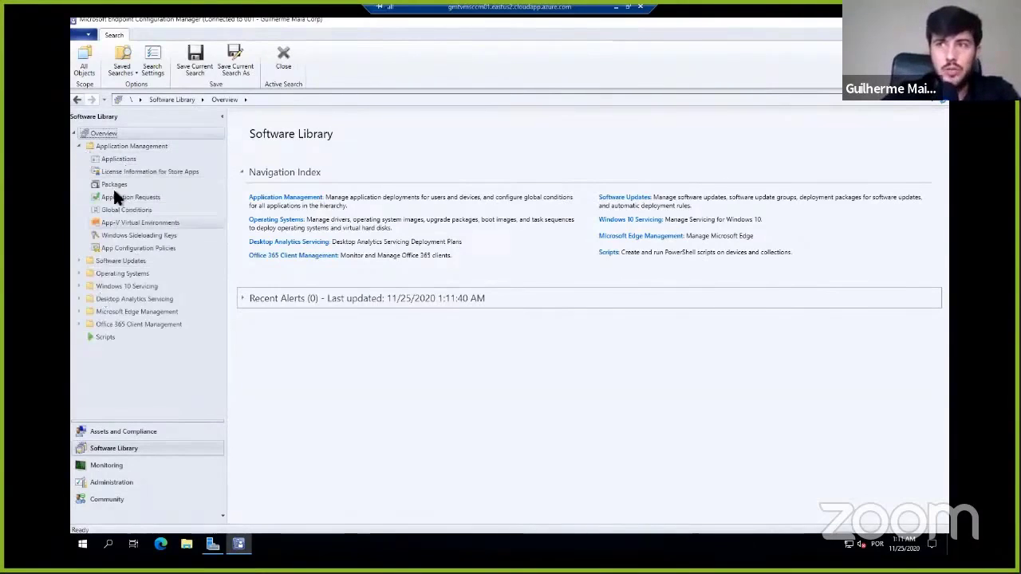
left_click(79, 261)
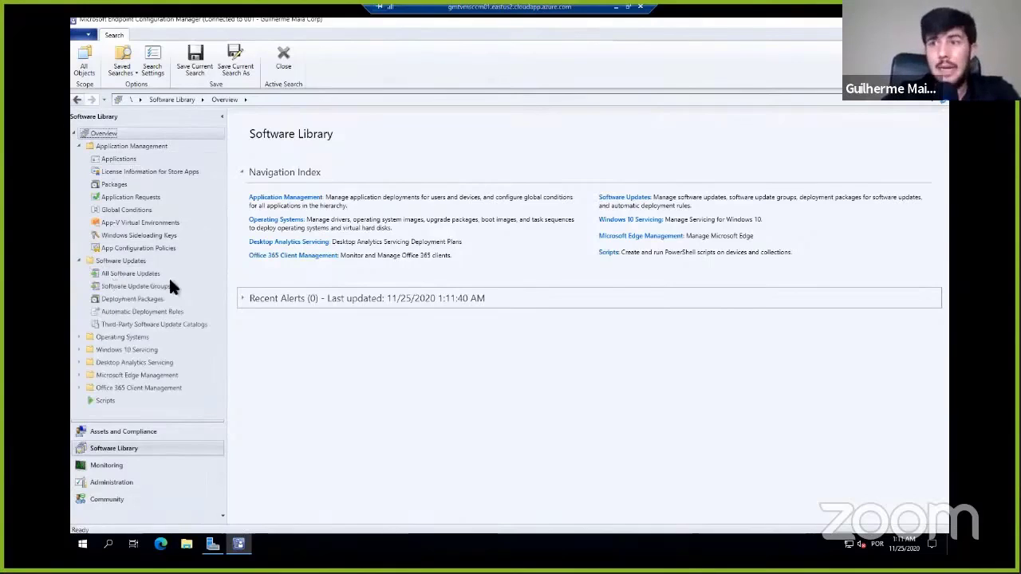
left_click(79, 337)
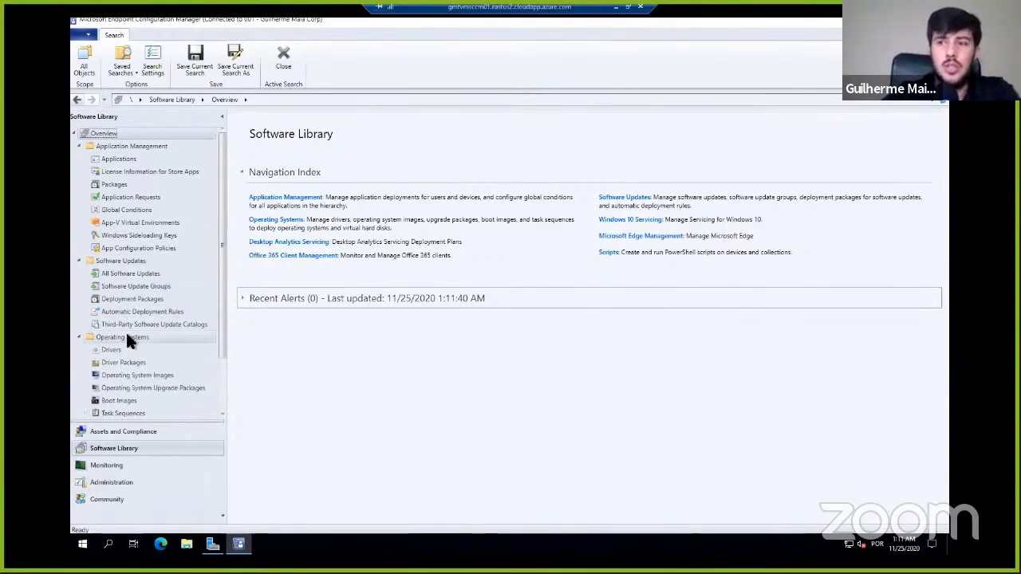
scroll(125, 331, "down", 2)
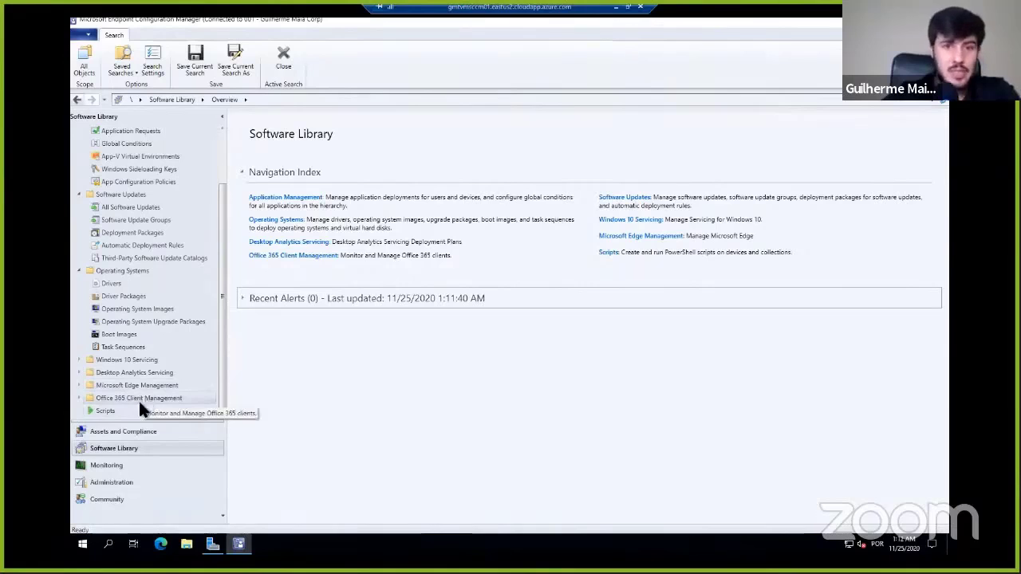
scroll(135, 228, "up", 2)
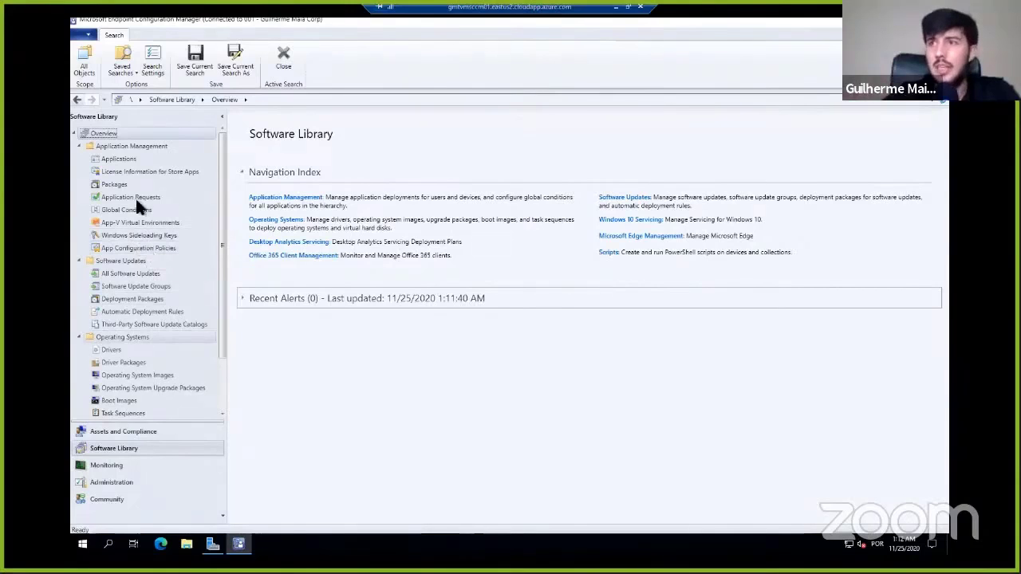
left_click(111, 159)
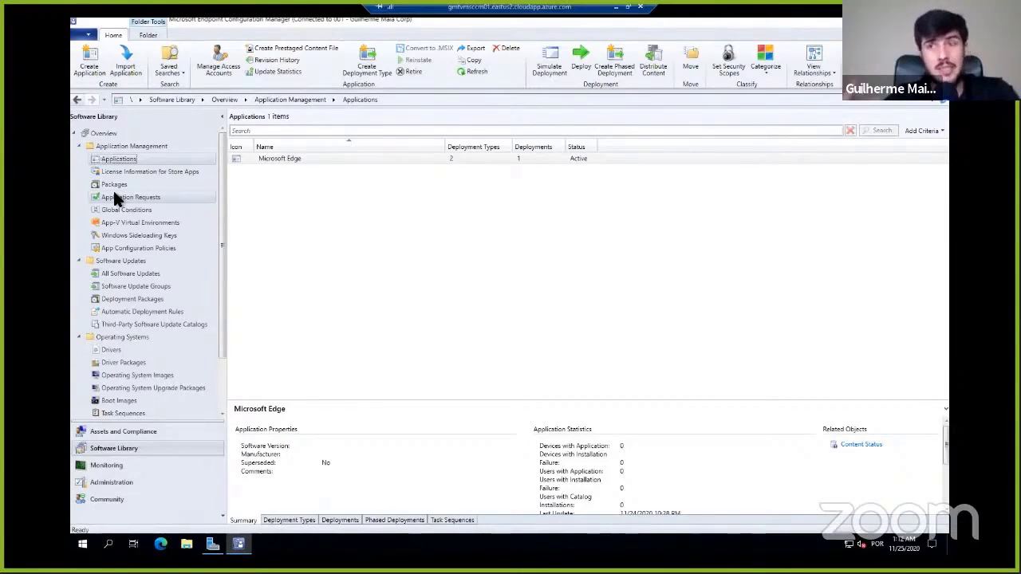
- Examine the primary site's Software Distribution component properties, selecting the configured Network Access Account SVC-SCCM-NA
left_click(112, 482)
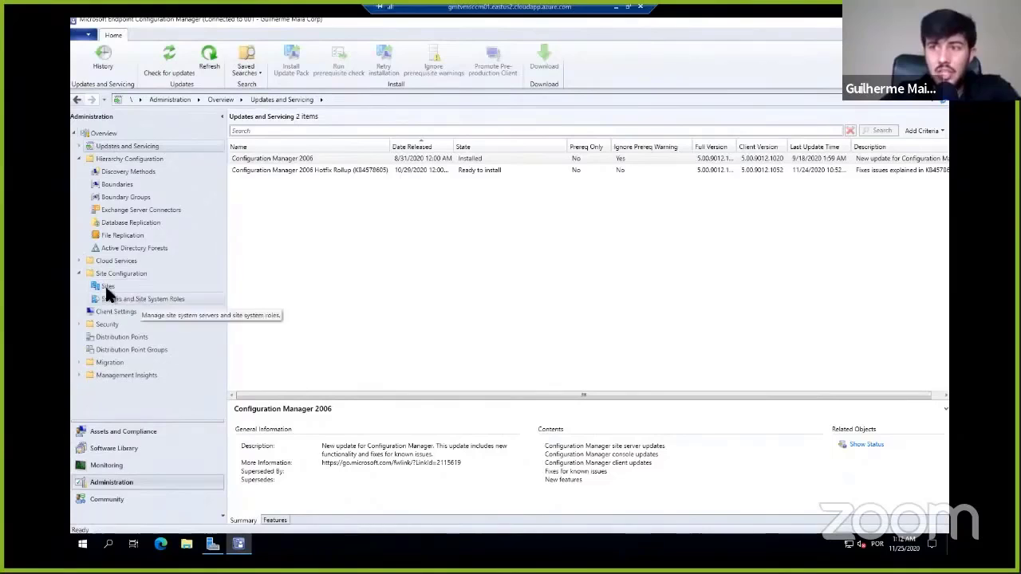
left_click(108, 288)
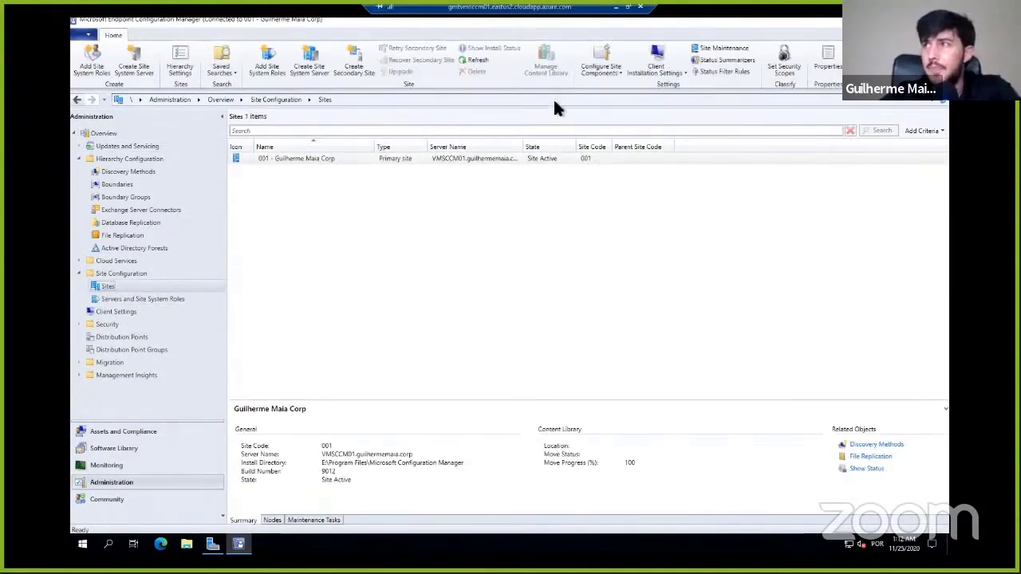
left_click(601, 68)
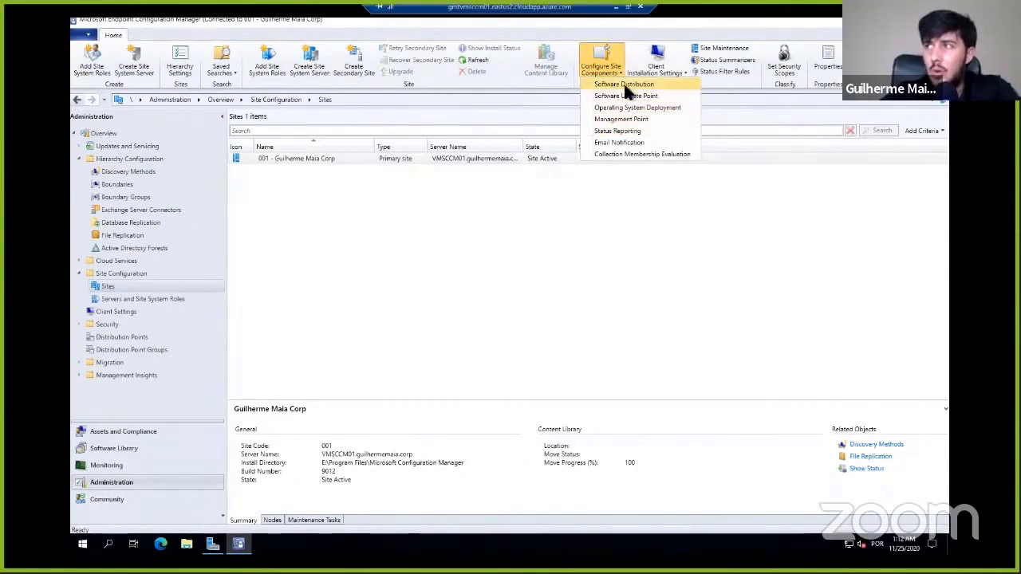
left_click(625, 85)
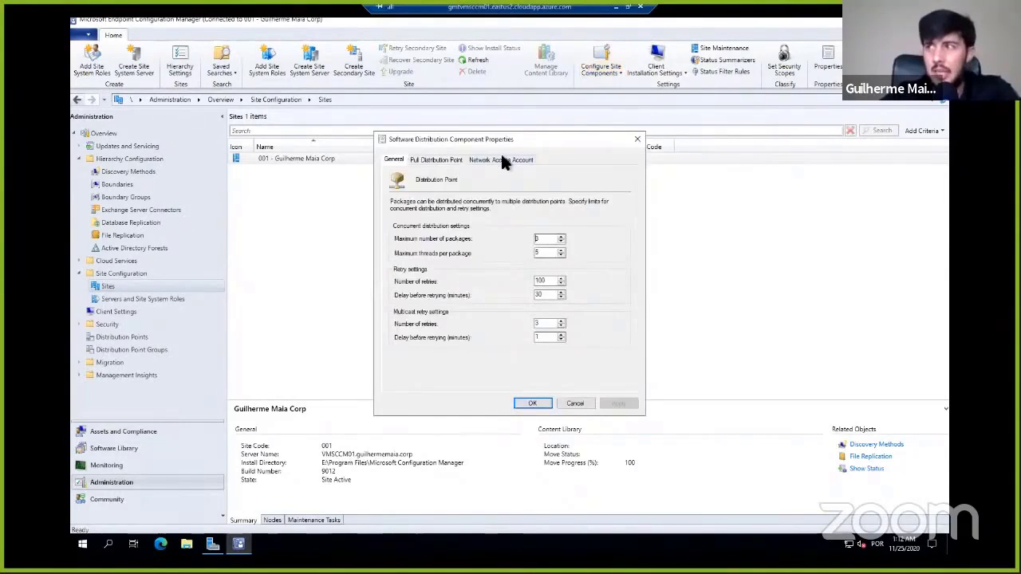
left_click(503, 161)
left_click(456, 327)
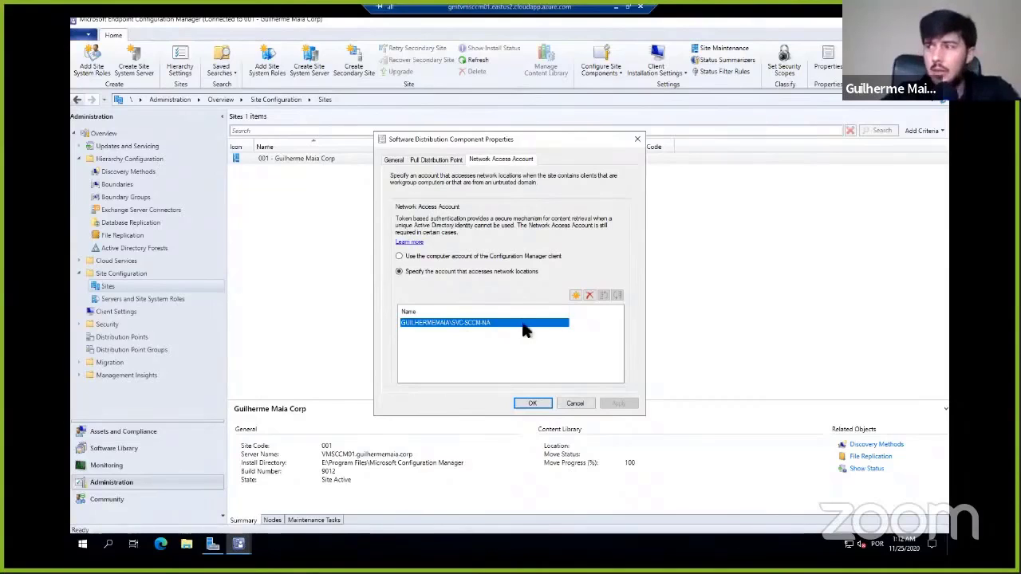
- Start adding a new network access account and select the domain user SVC-SCCM-NA for it
left_click(574, 295)
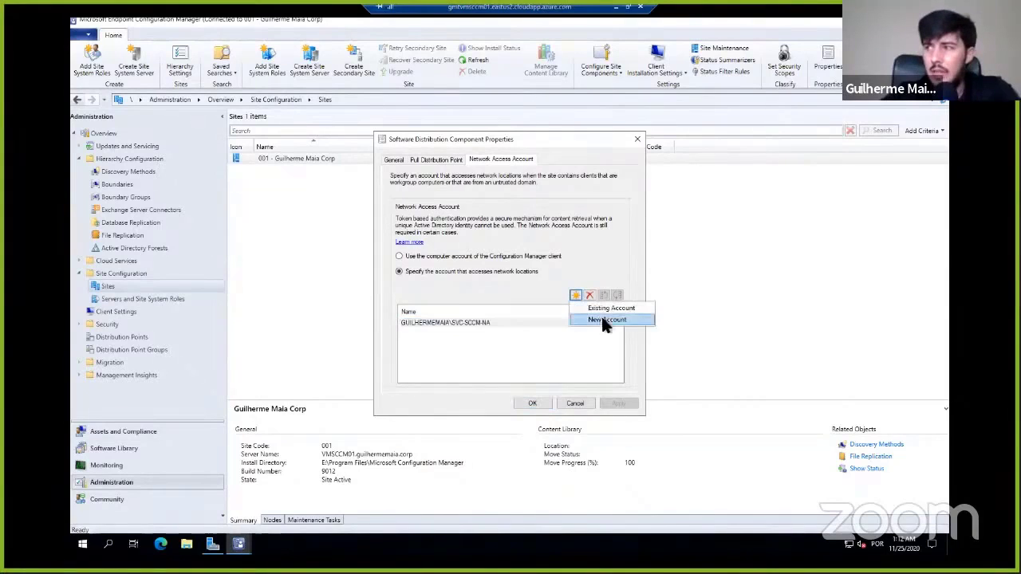
left_click(602, 317)
left_click(603, 204)
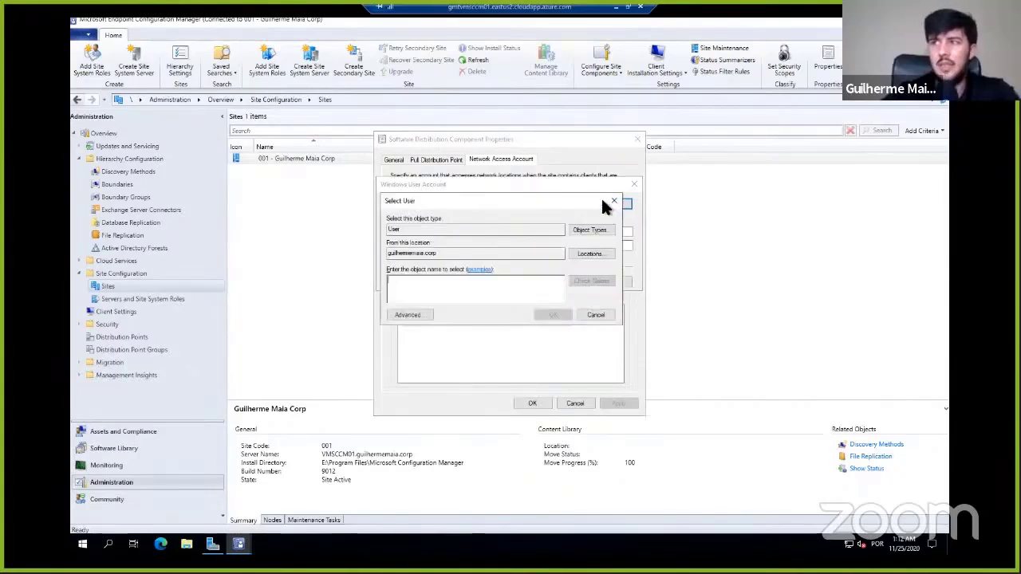
type("s")
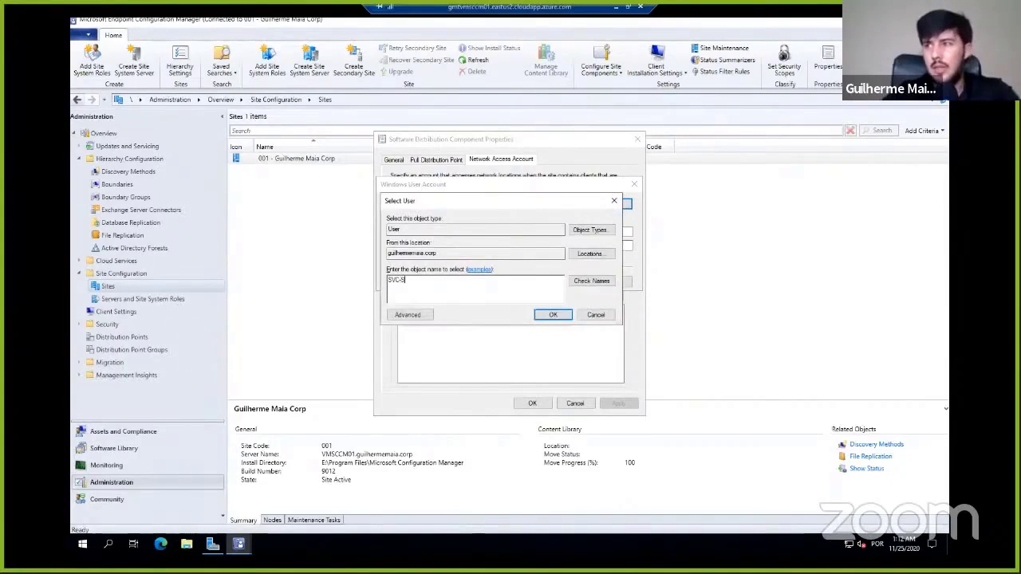
type("VC-SCCM-NA")
key("Return")
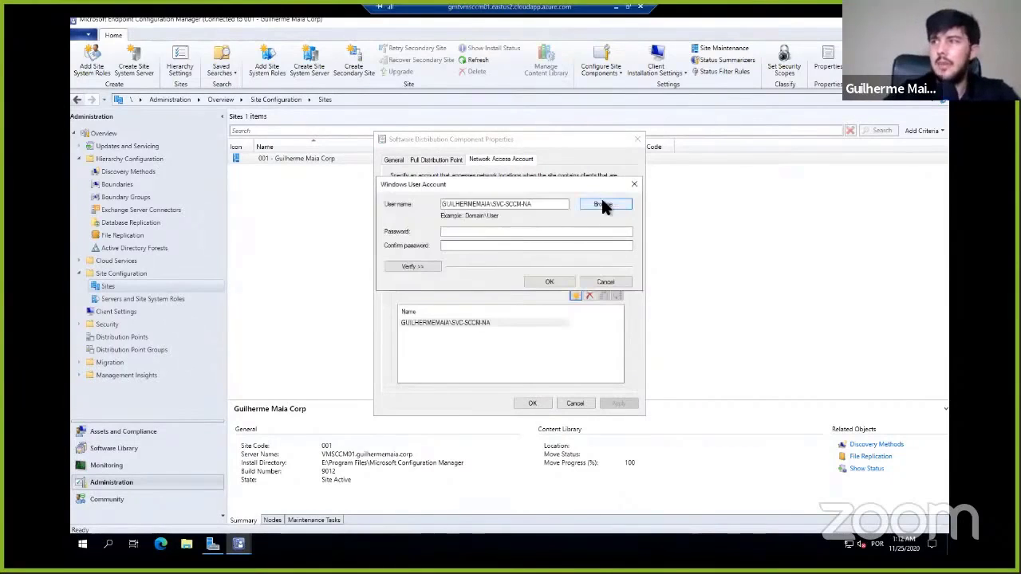
- Enter and confirm the account password for the network access account
left_click(501, 231)
type("*")
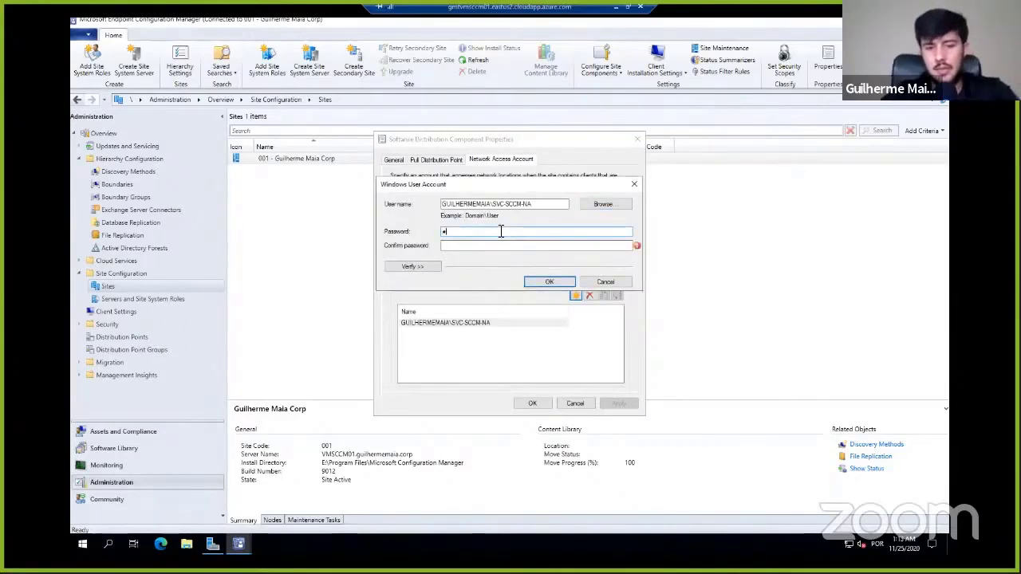
type("*******")
key("Tab")
type("*")
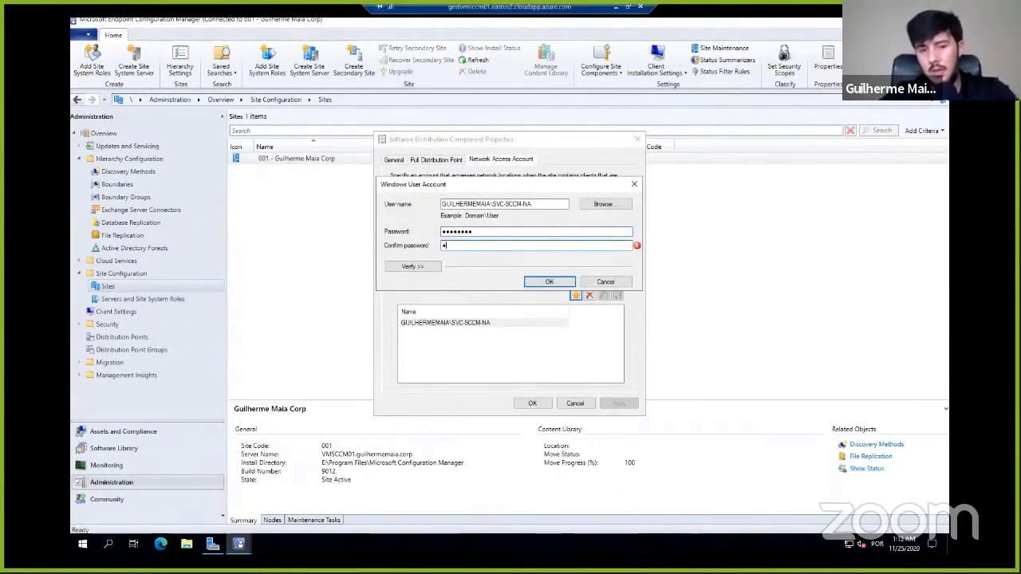
type("*******")
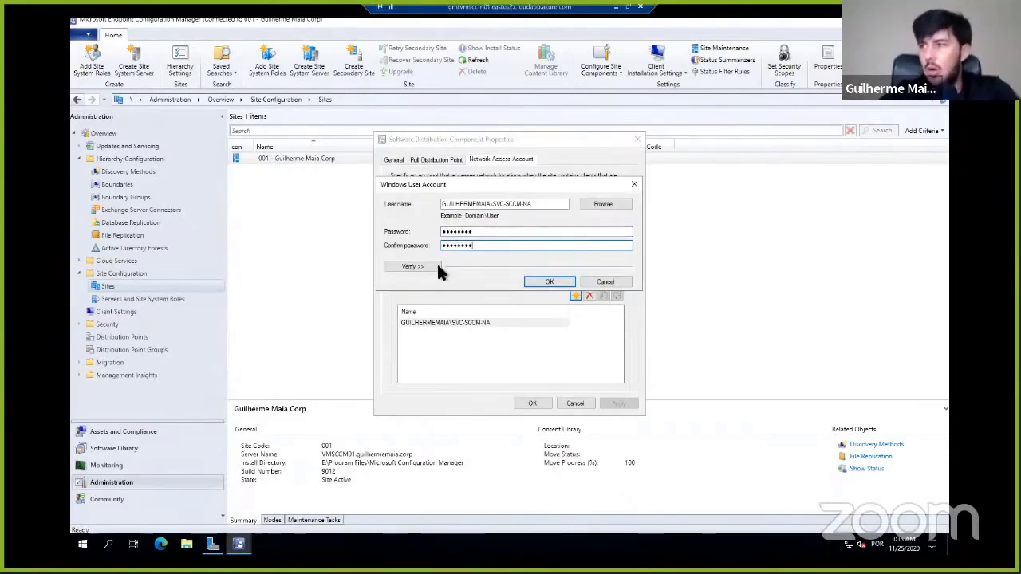
- Test the account's connection to the network share \\vmsccm01\source$, and close the Software Distribution component properties without applying changes
left_click(425, 266)
left_click(489, 296)
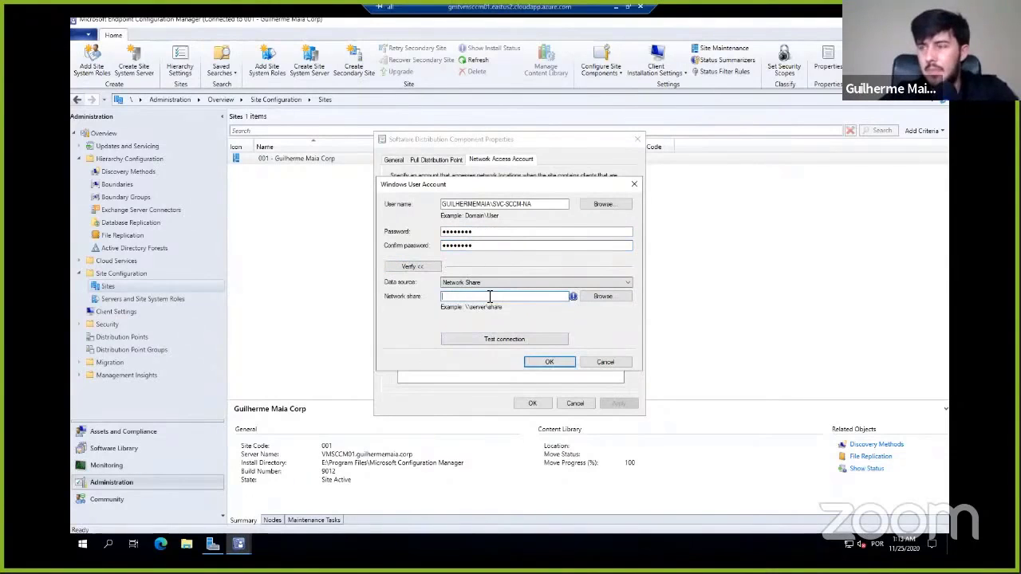
type("\\\\vm")
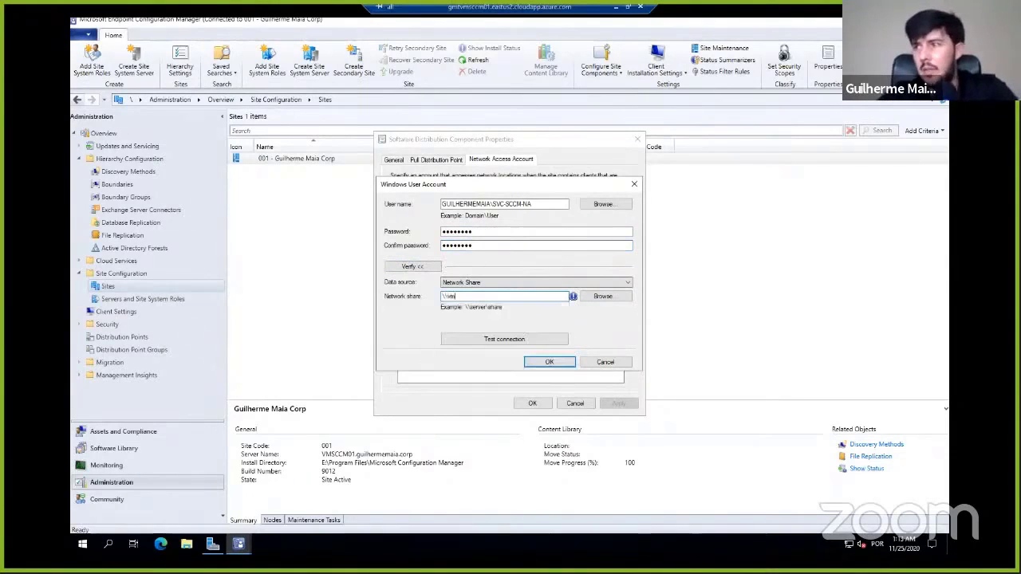
type("sccm01\\")
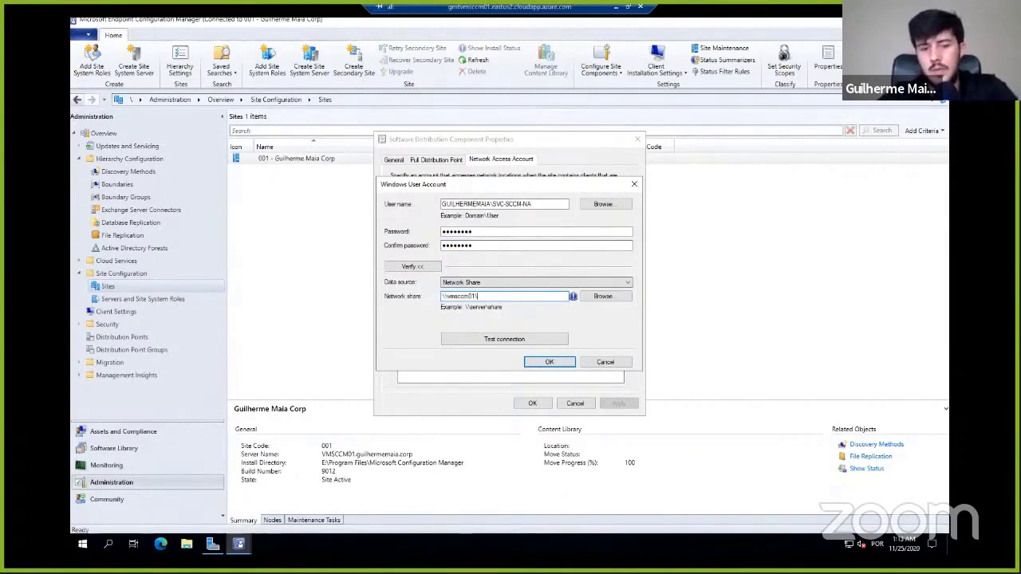
type("dource")
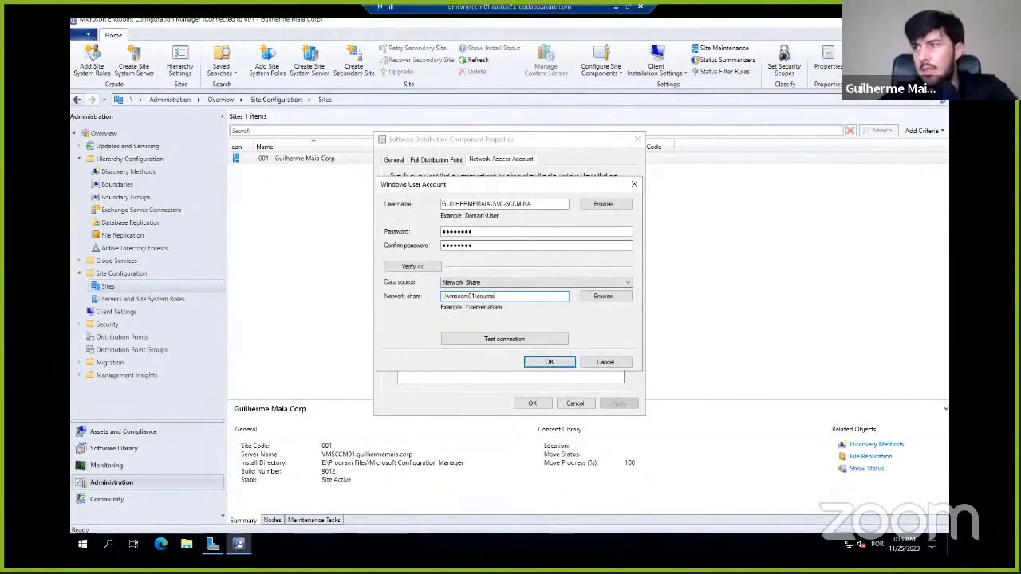
type("$")
key("ctrl+a")
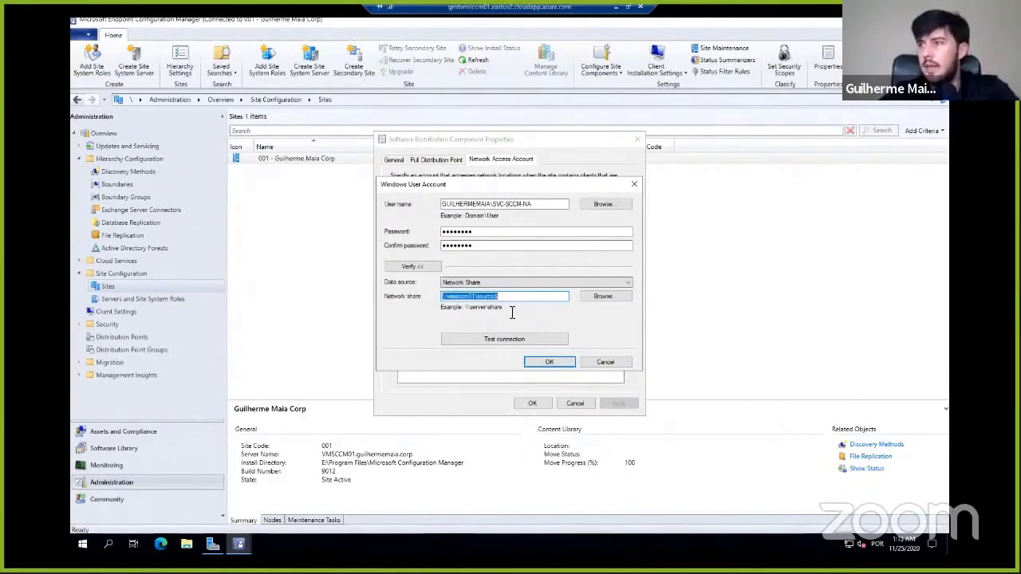
left_click(525, 337)
left_click(565, 320)
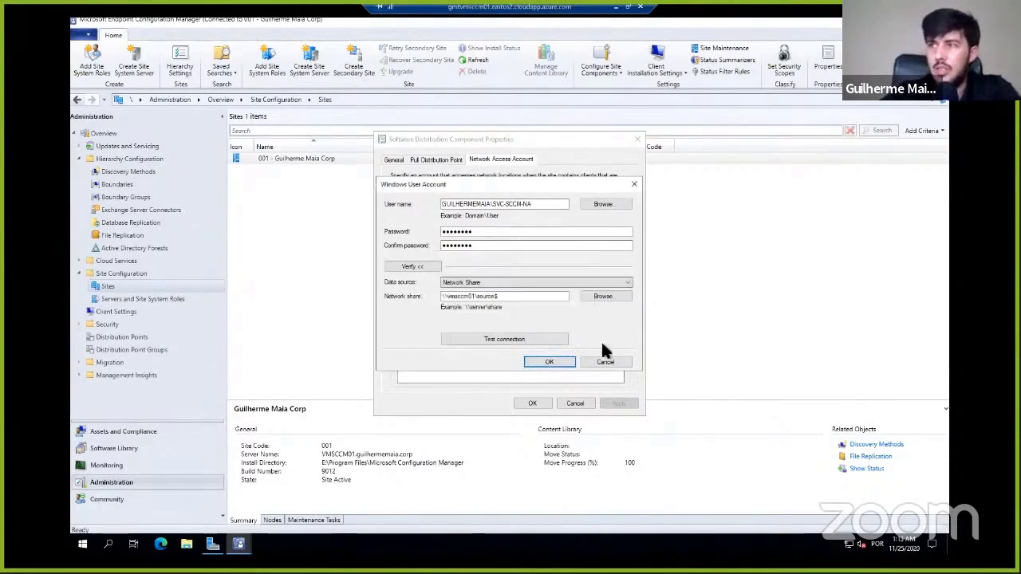
left_click(571, 360)
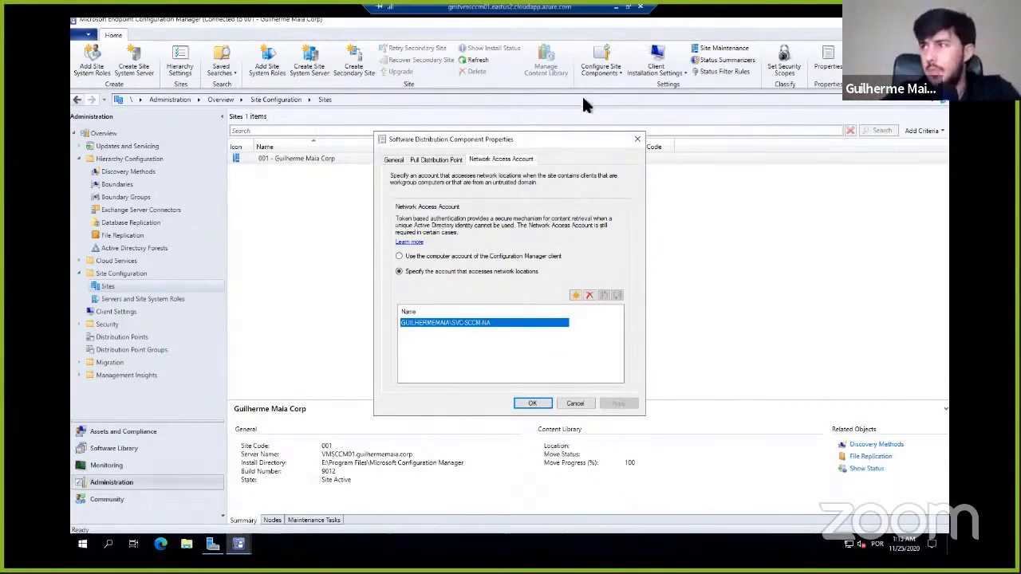
left_click(637, 139)
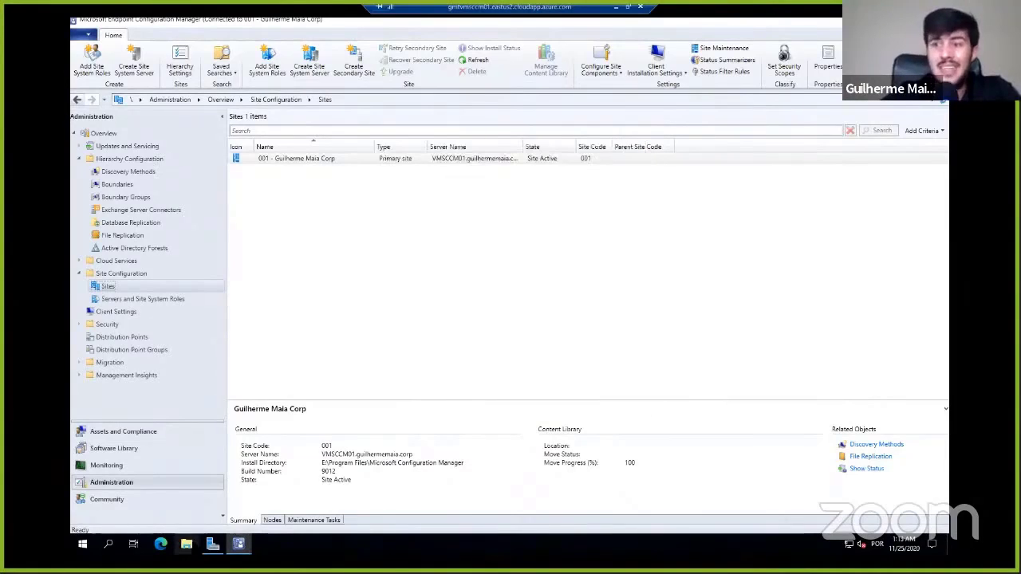
- Open File Explorer and browse to the Applications folder inside Source on the Data (E:) drive
left_click(186, 544)
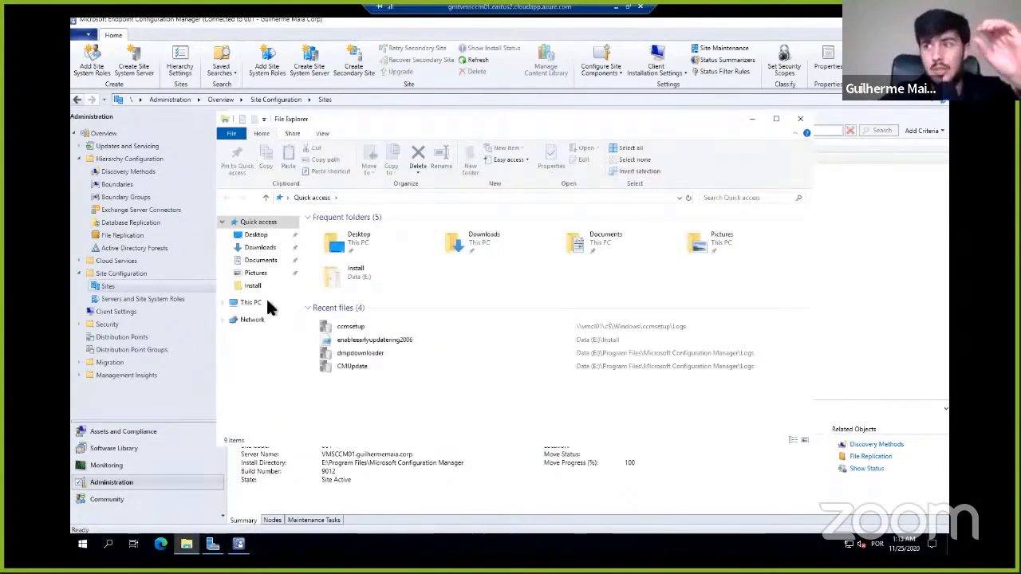
left_click(264, 302)
double_click(632, 342)
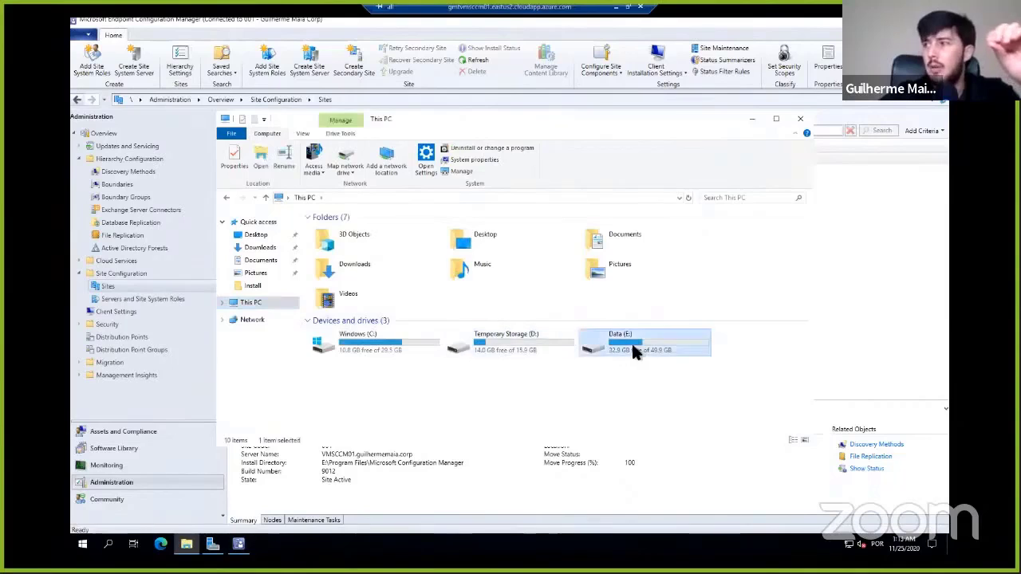
double_click(332, 320)
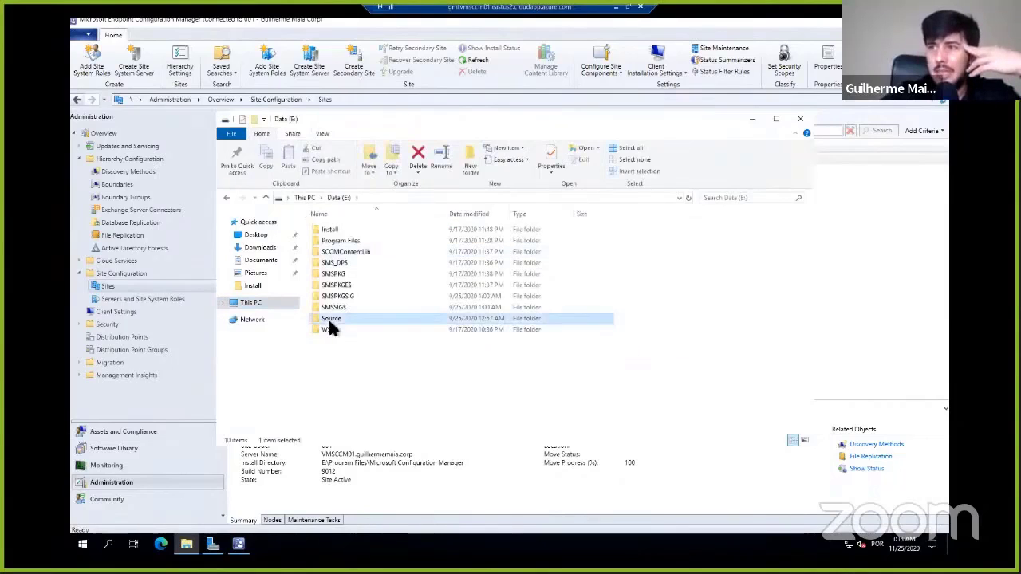
double_click(336, 231)
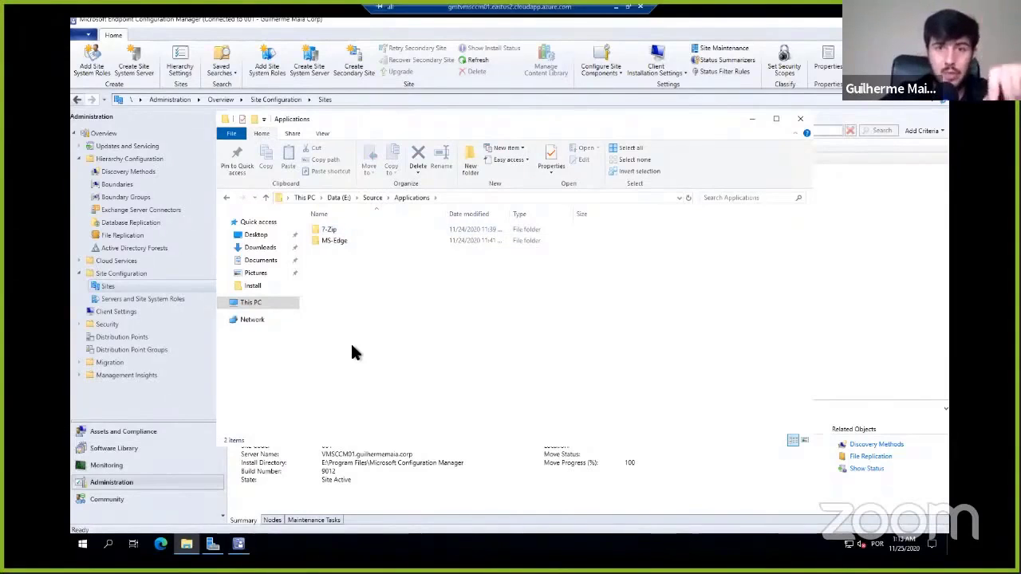
- Look through the contents of the MS-Edge and 7-Zip folders, and return to the Applications folder
left_click(337, 230)
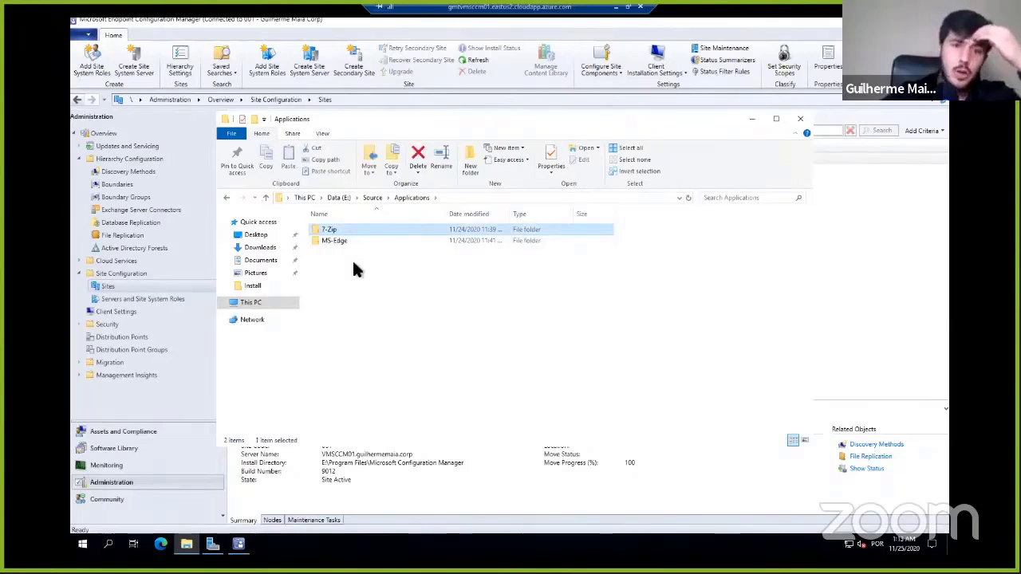
left_click(353, 264)
left_click(339, 239)
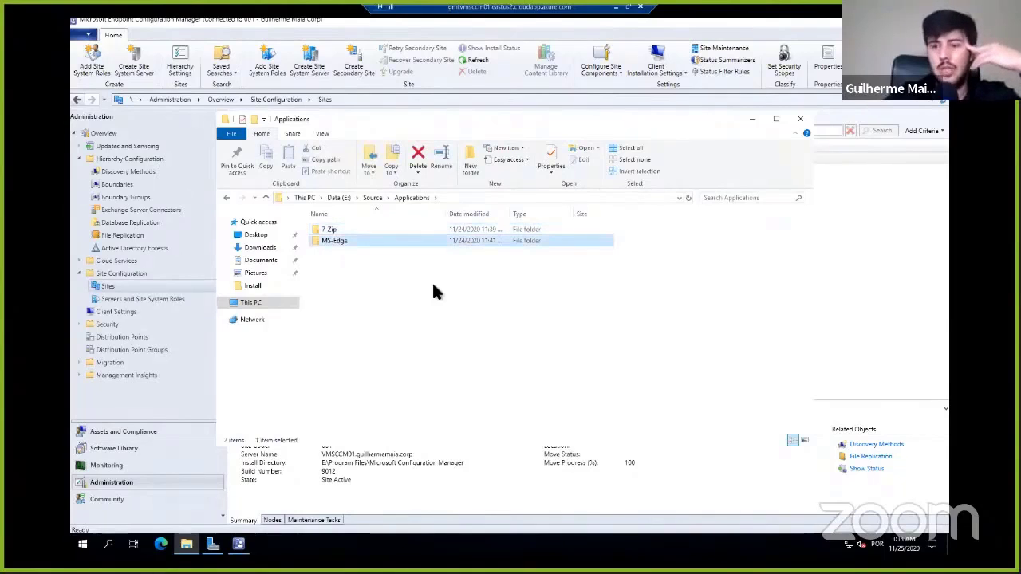
key("Return")
key("Down")
key("BackSpace")
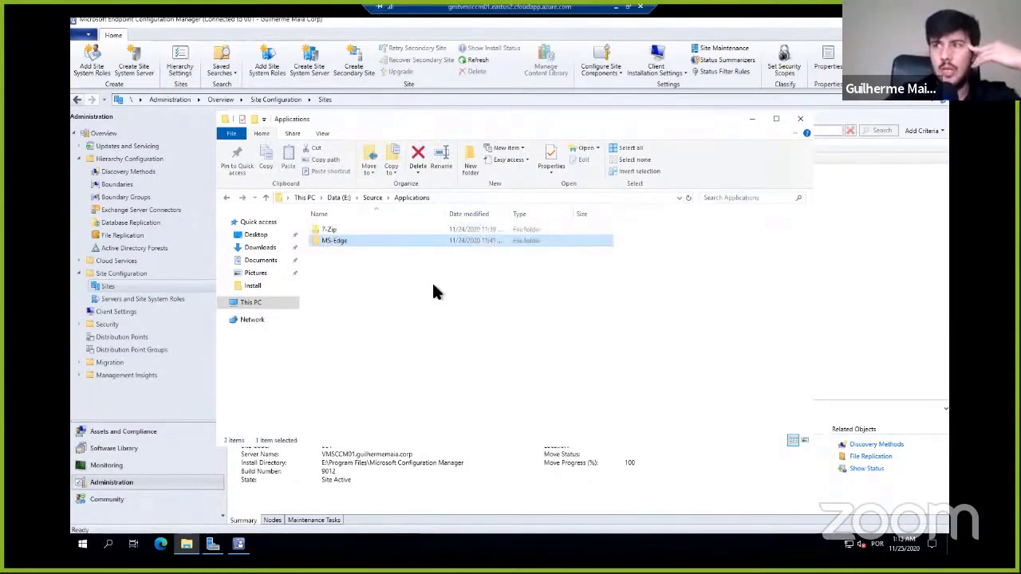
key("Up")
key("Return")
key("Down")
key("BackSpace")
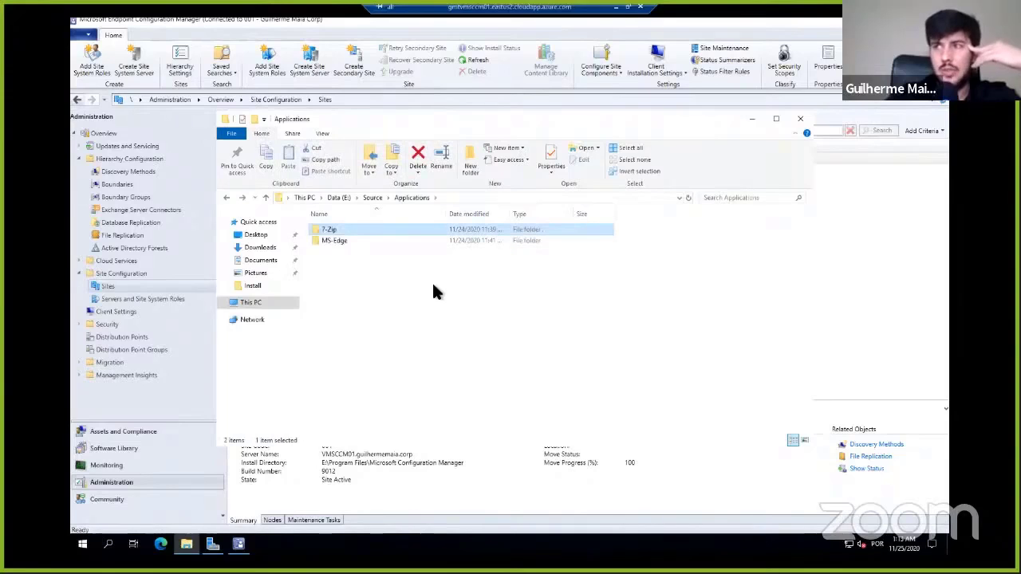
left_click(346, 251)
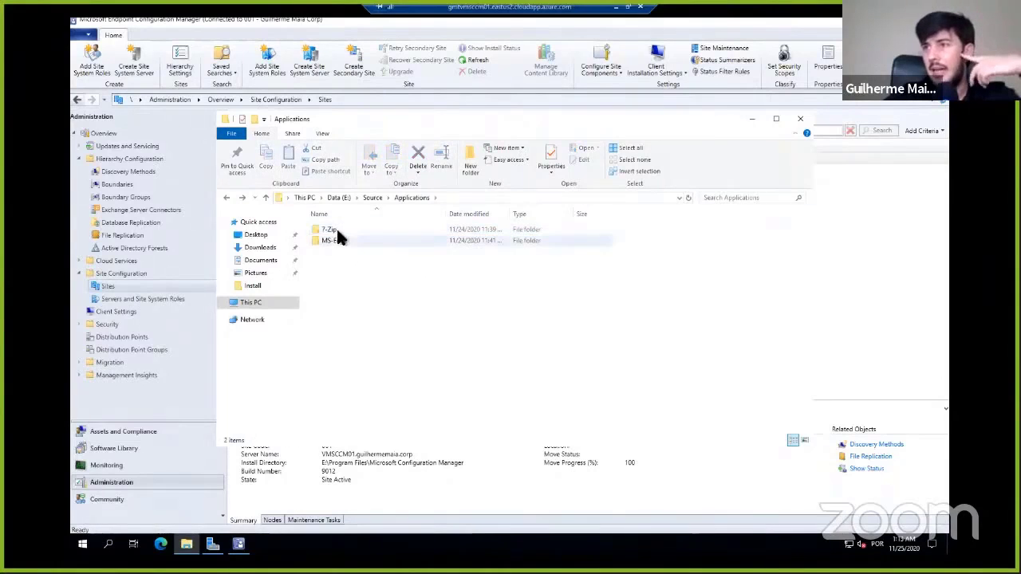
double_click(338, 231)
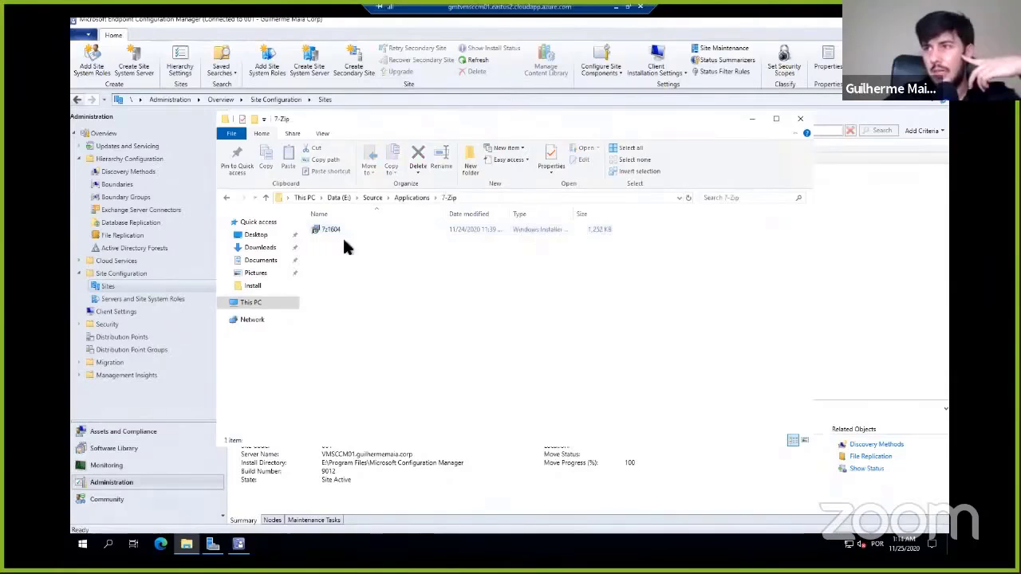
left_click(410, 197)
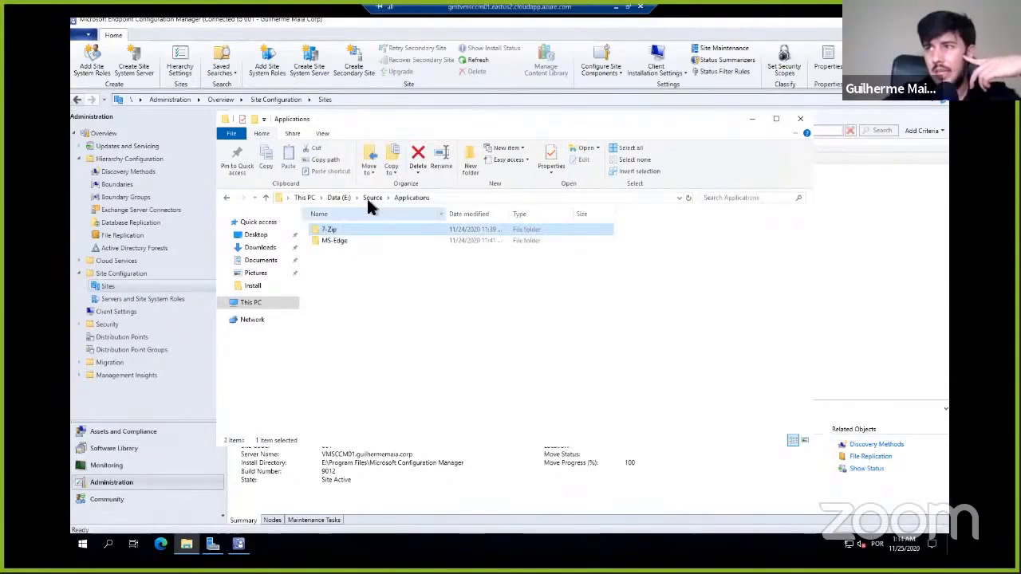
- Return to the Data (E:) drive and check the Source folder's network path and sharing users in its sharing properties
left_click(371, 197)
right_click(358, 228)
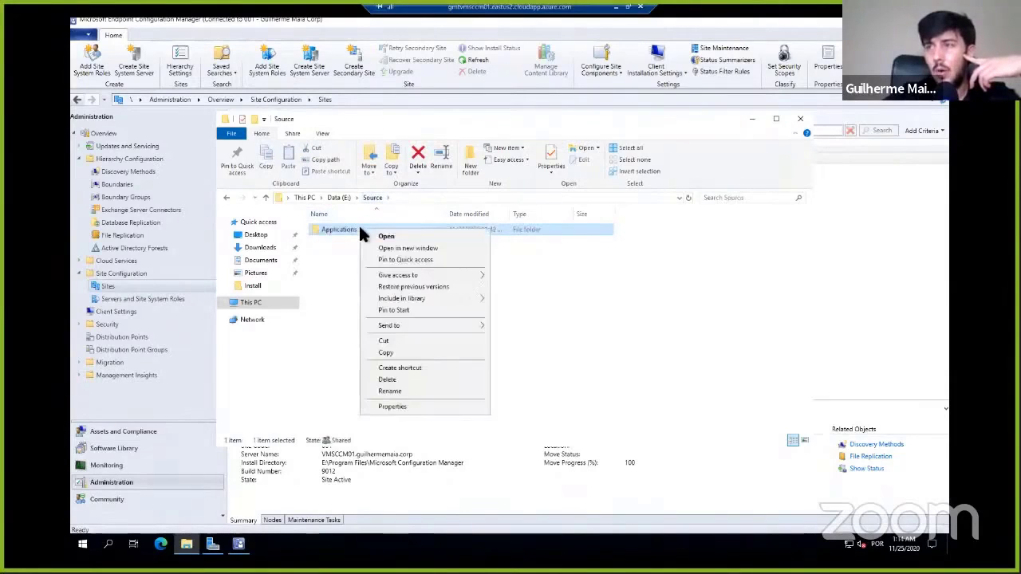
left_click(344, 293)
left_click(340, 198)
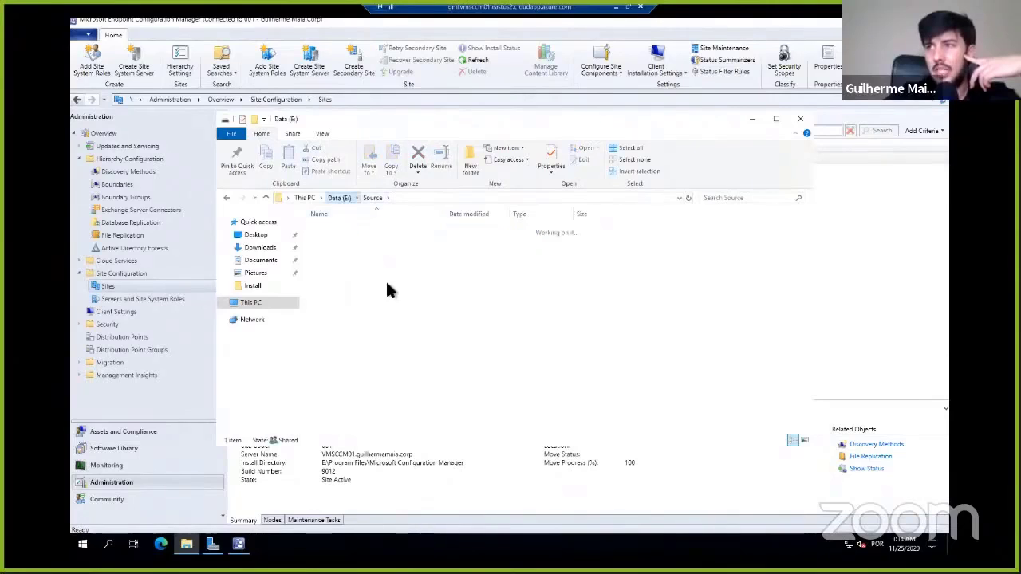
right_click(353, 319)
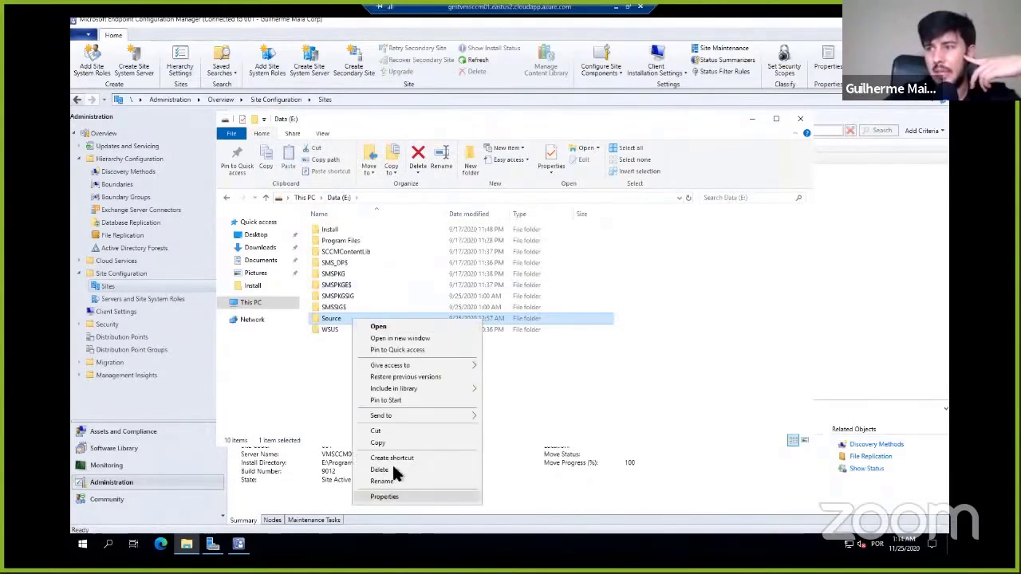
left_click(389, 497)
left_click(398, 297)
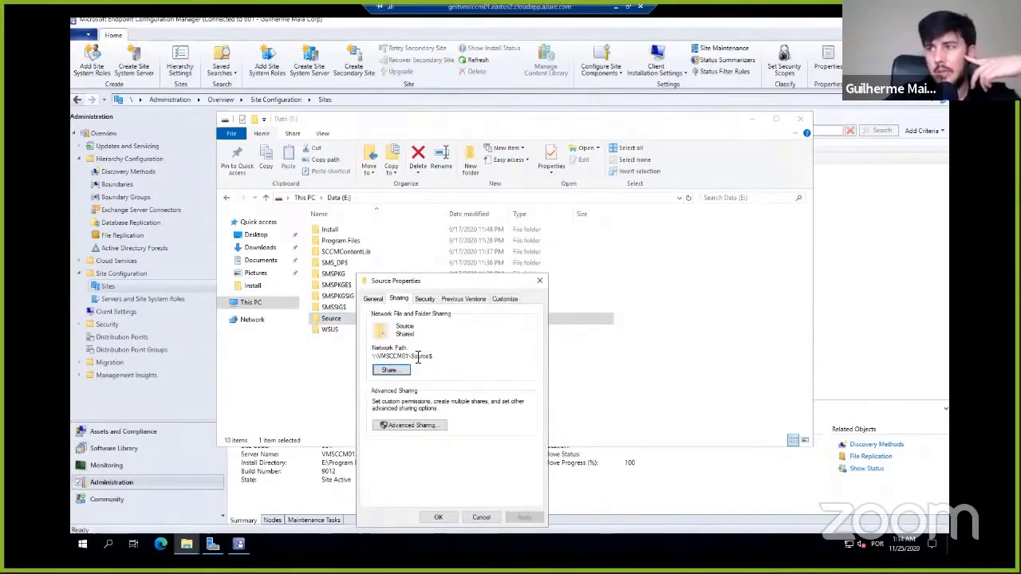
left_click_drag(433, 357, 374, 357)
left_click(404, 367)
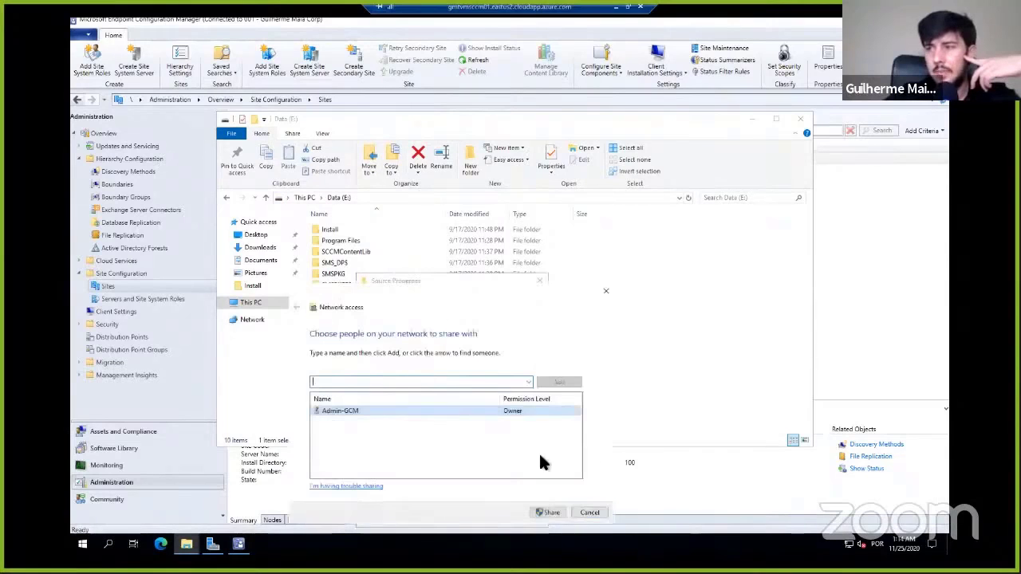
left_click(583, 511)
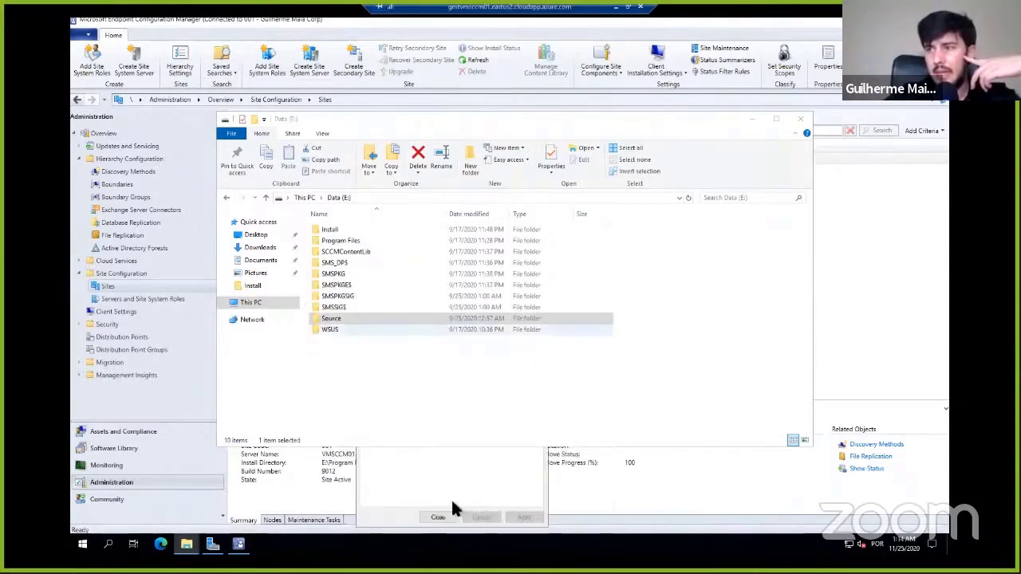
- Review the Source$ share permissions for Everyone and GG-P-SCCM-Admins, and close the Source folder's properties without changes
left_click(753, 119)
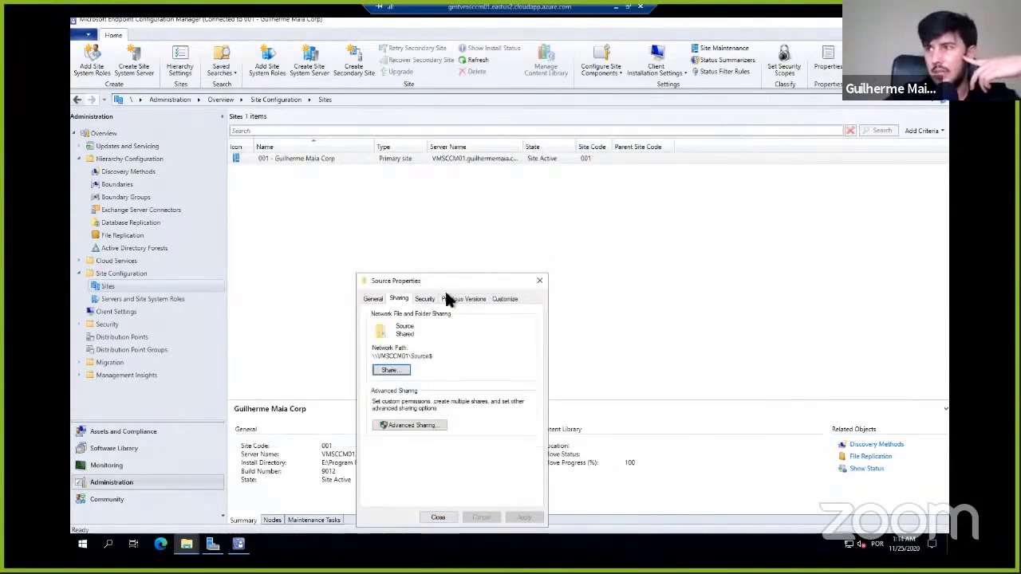
left_click(429, 427)
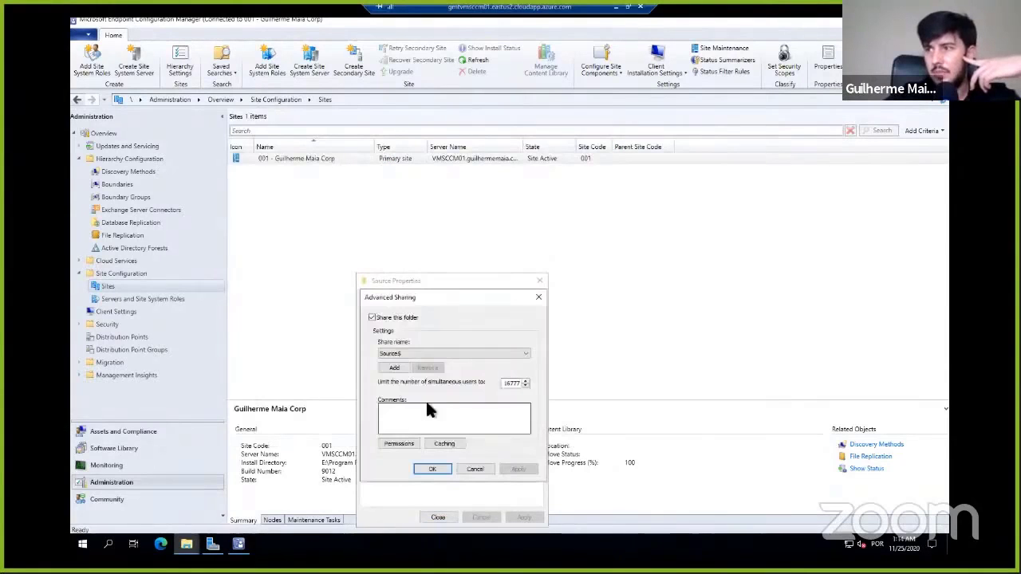
left_click(405, 445)
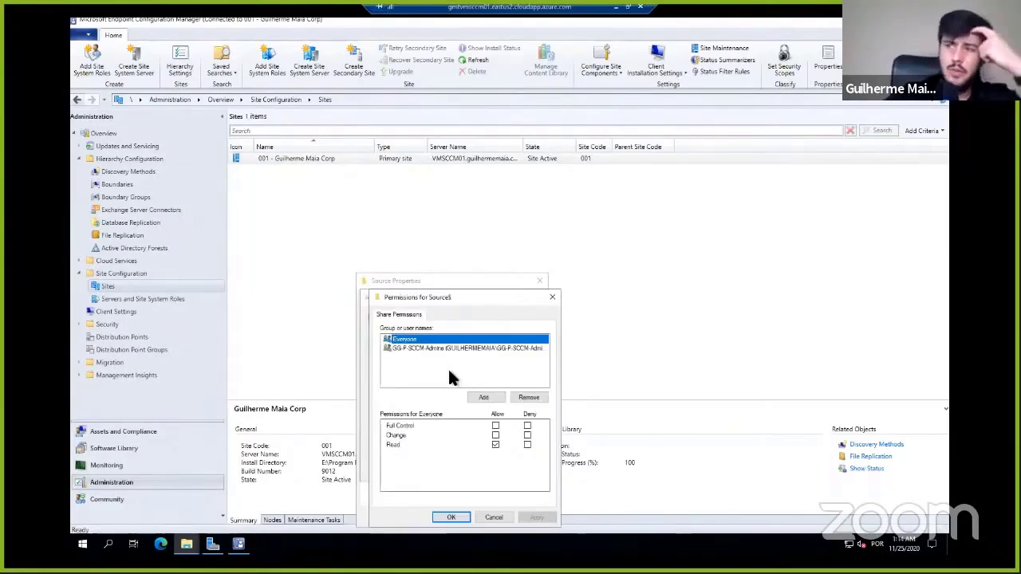
left_click(462, 347)
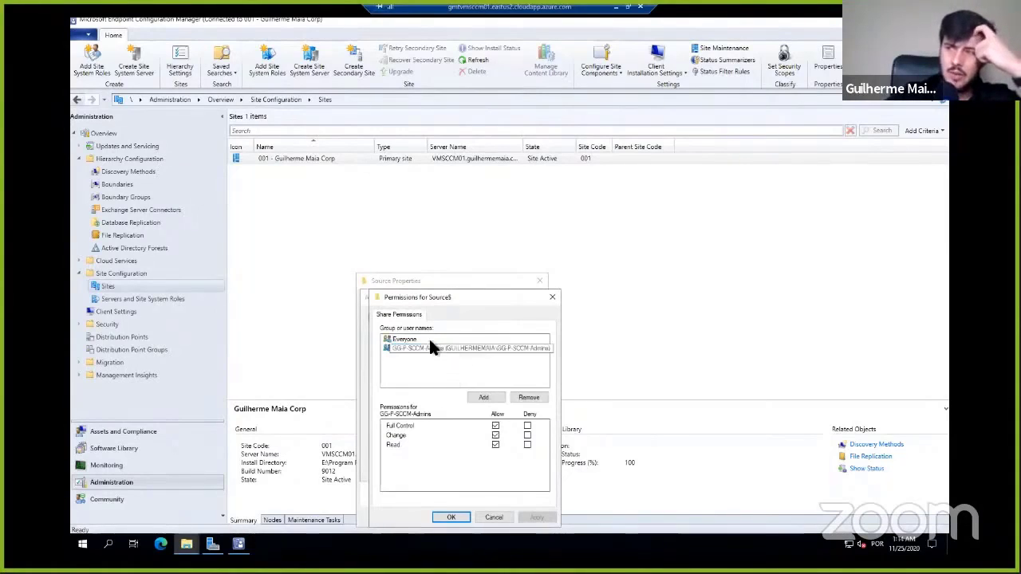
left_click(429, 339)
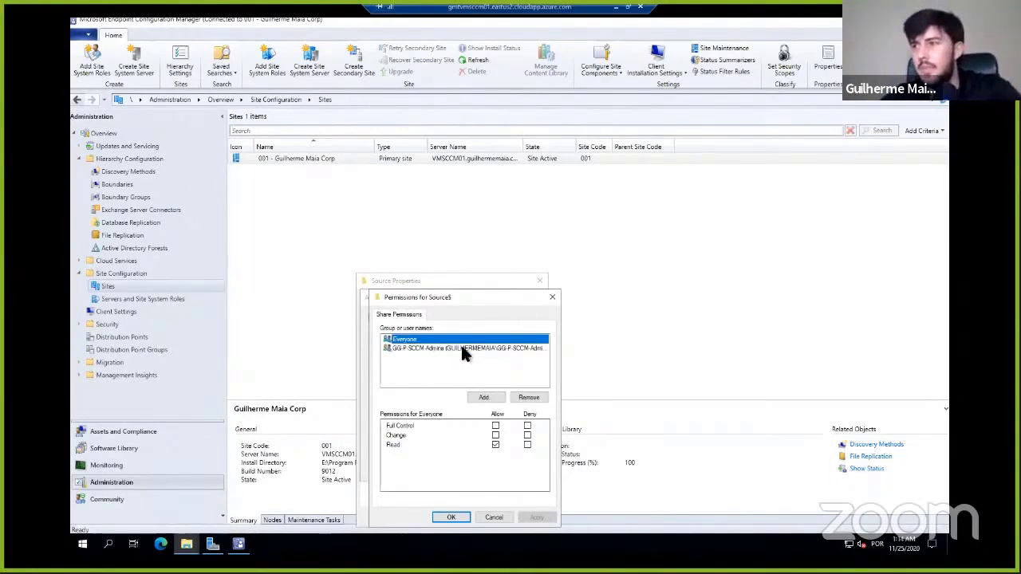
left_click(461, 348)
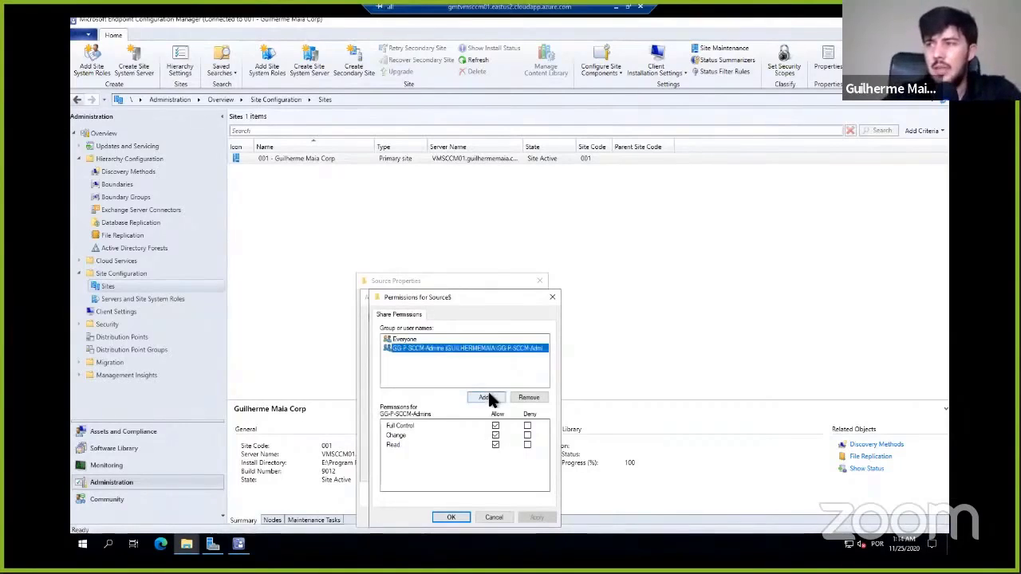
left_click(552, 298)
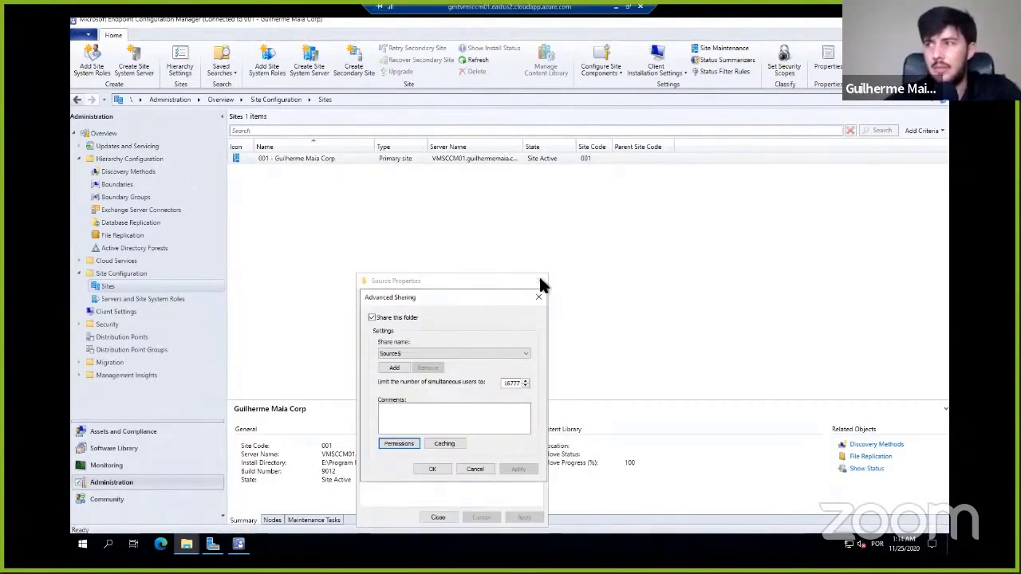
left_click(540, 298)
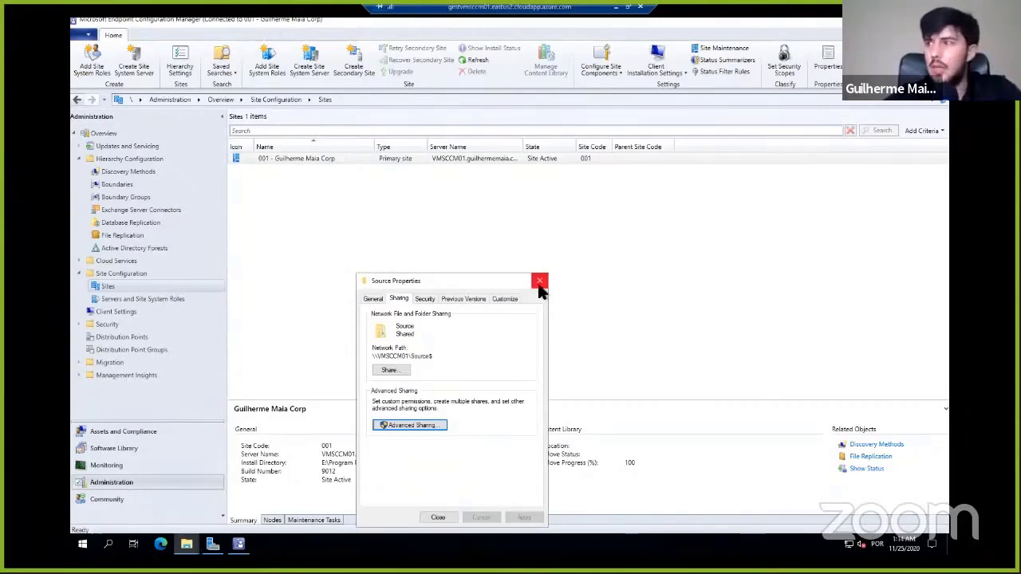
left_click(537, 281)
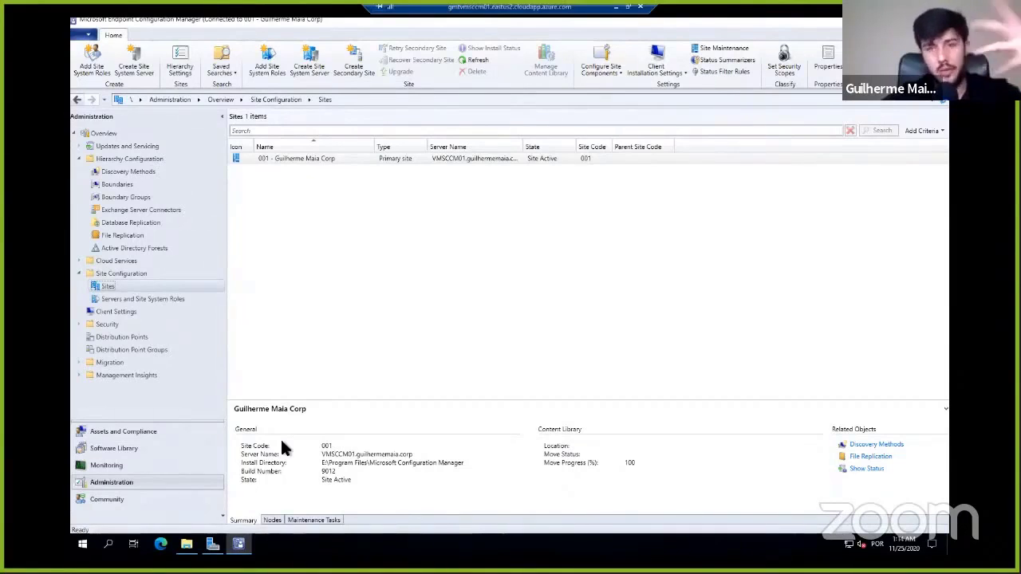
- Select the client VMCL01 among the devices in Configuration Manager, and open Software Center in its Remote Desktop Connection Manager session
left_click(137, 433)
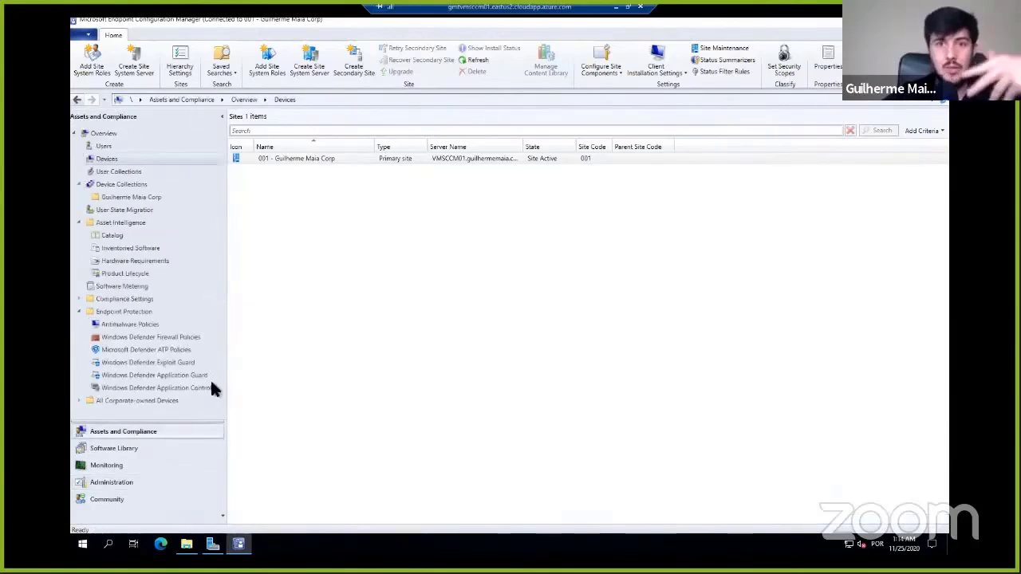
left_click(291, 228)
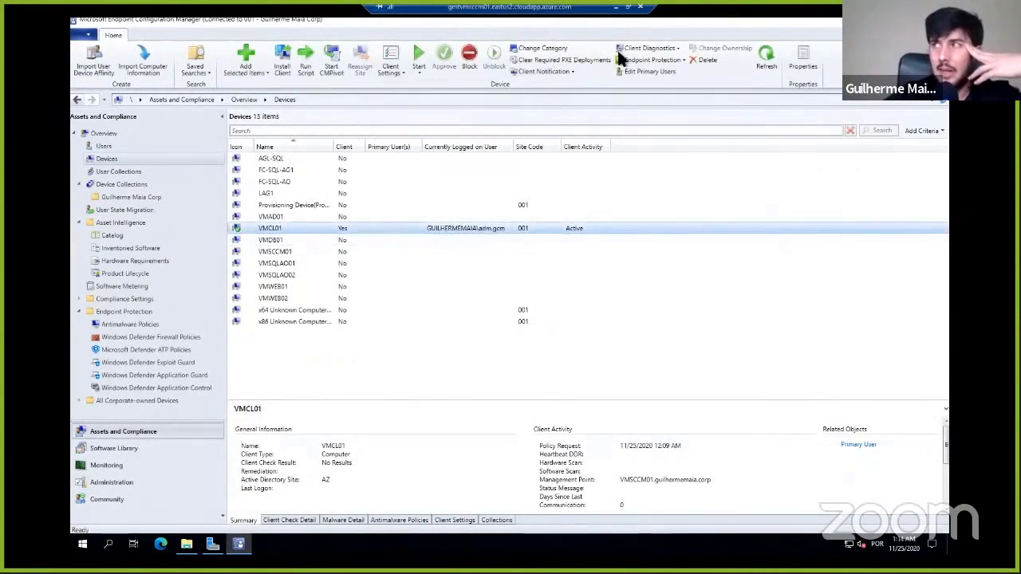
left_click(628, 7)
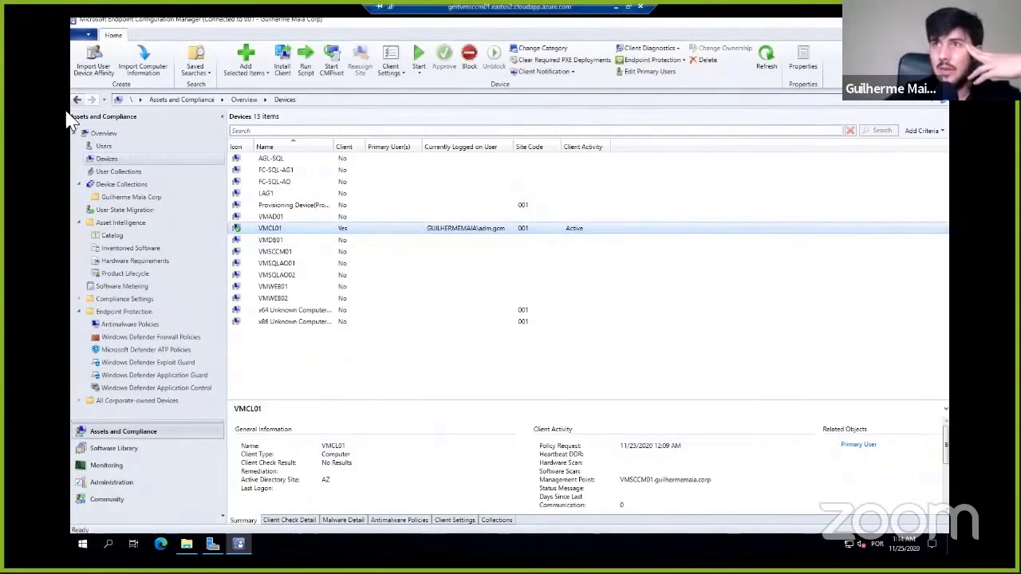
left_click(59, 111)
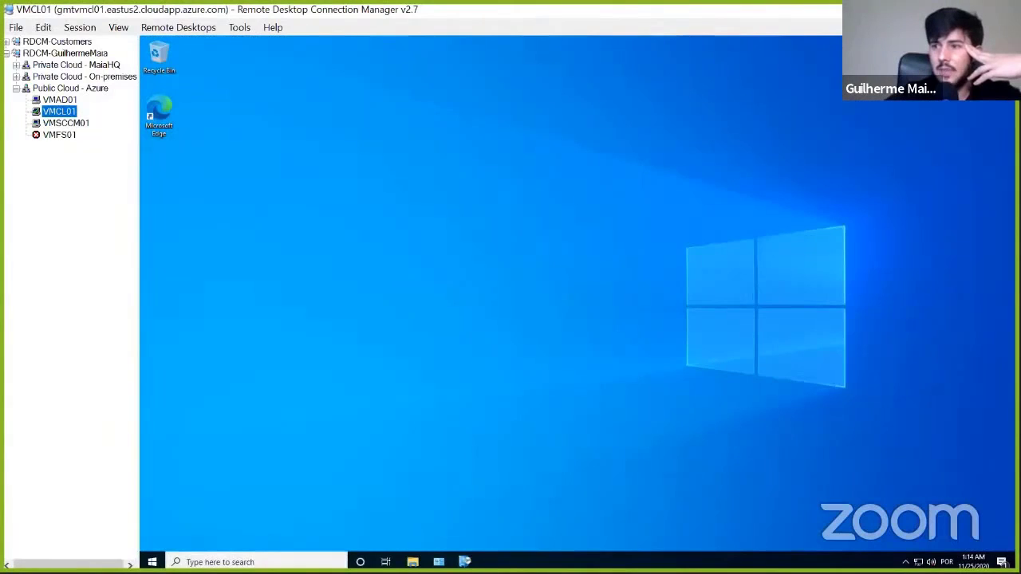
left_click(465, 561)
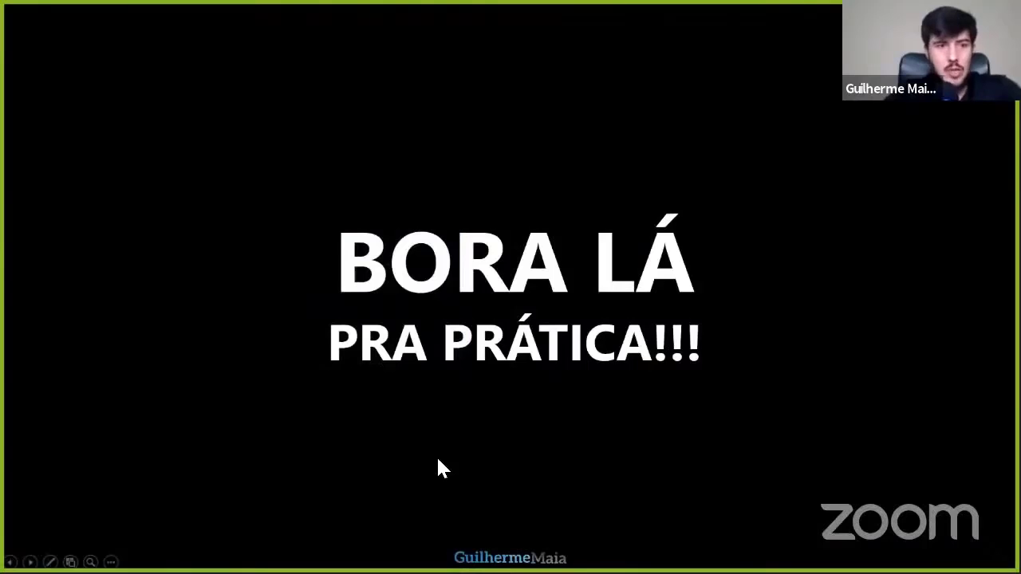
key("Left")
key("Left")
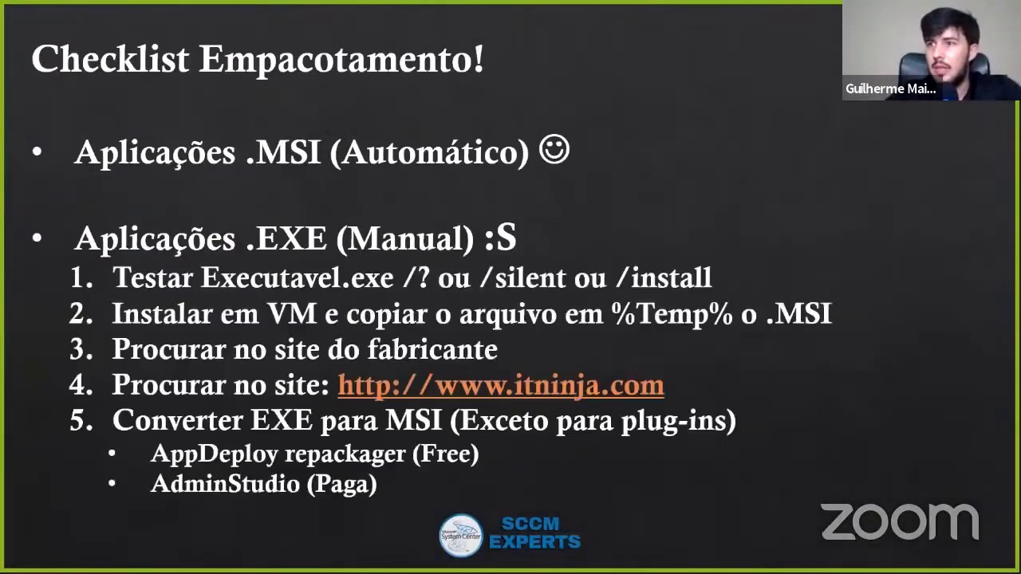
key("Right")
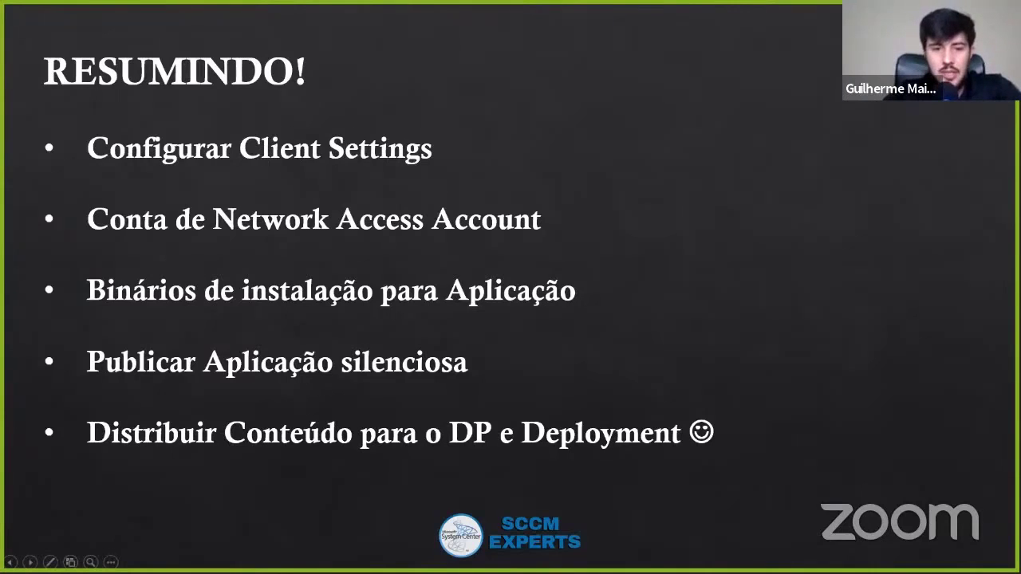
- Switch to the VMSCCM01 remote session in Remote Desktop Connection Manager and display the Configuration Manager Administration workspace
key("alt+Tab")
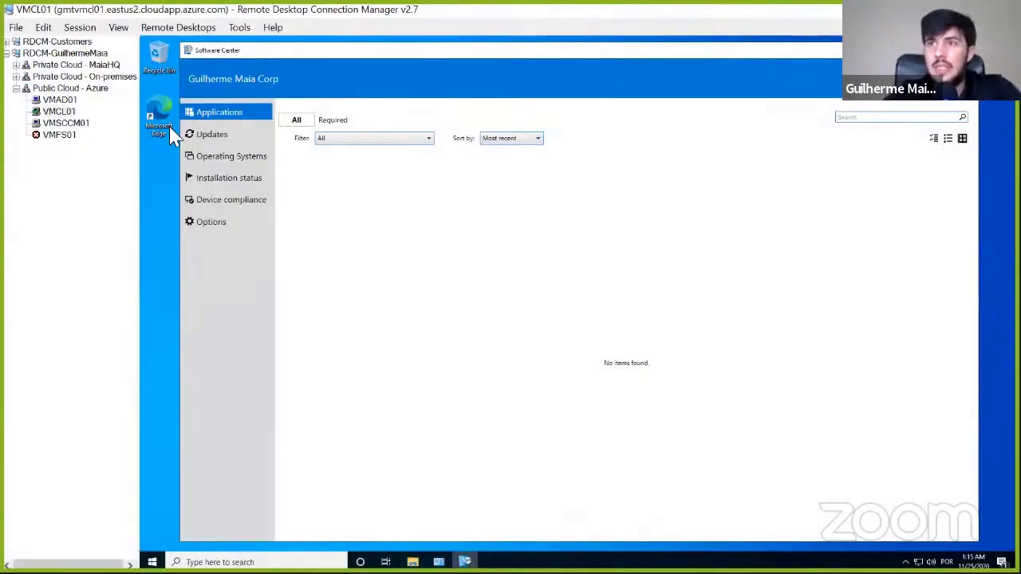
left_click(69, 126)
left_click(197, 500)
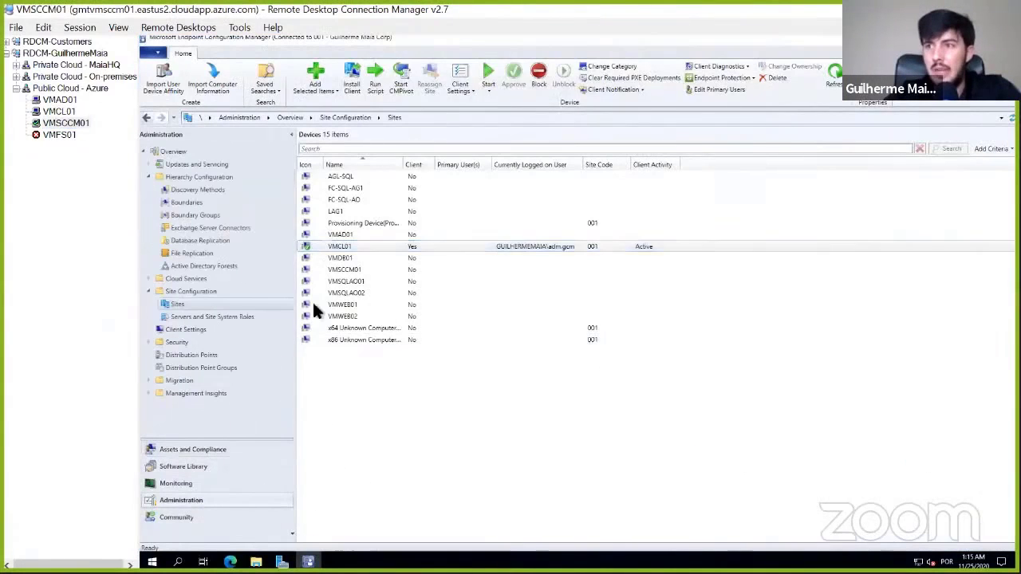
- Review the Software Deployment and Software Center sections of the Default Client Settings without making changes, and switch to the presentation's summary slide
left_click(186, 330)
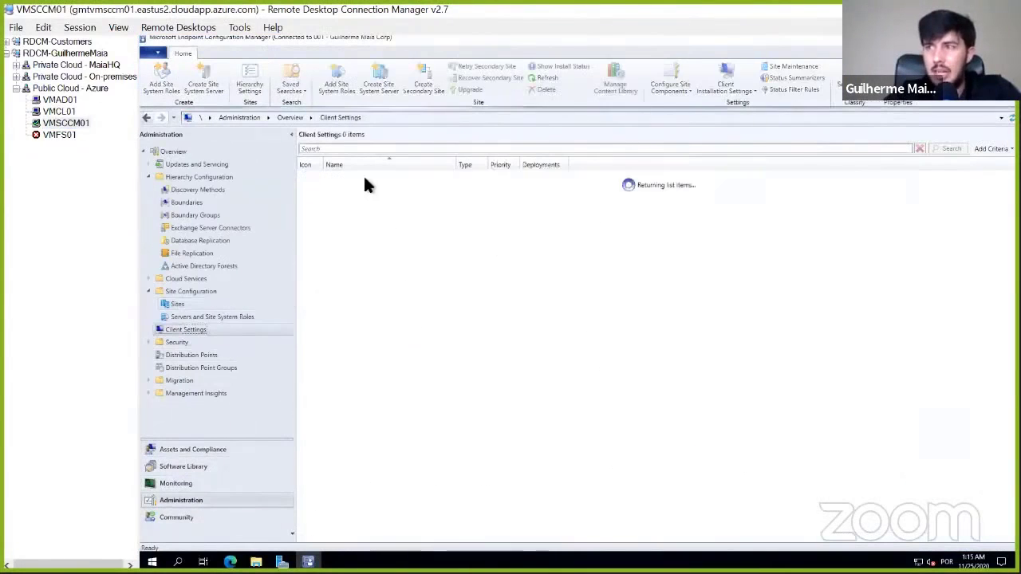
left_click(364, 177)
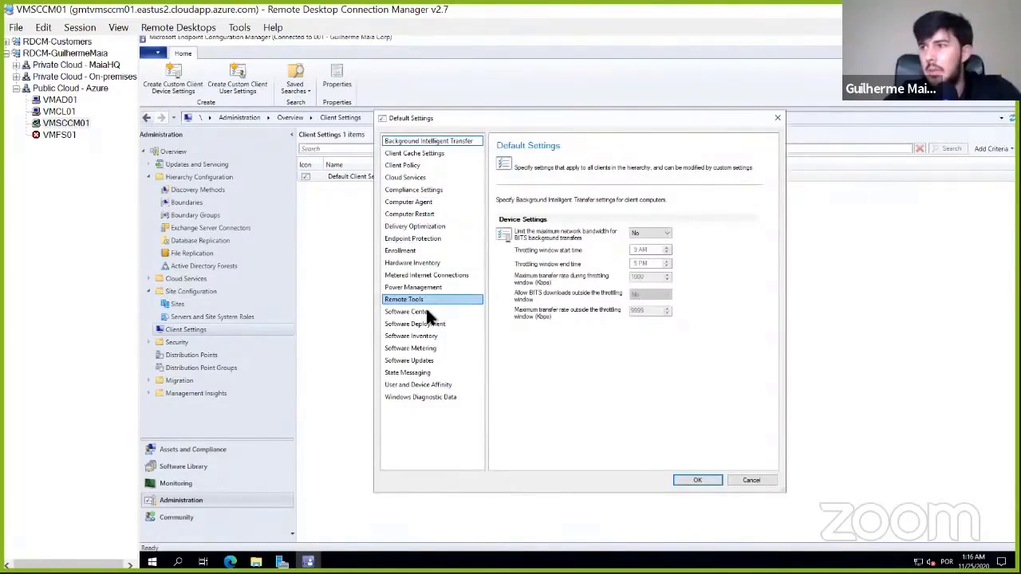
left_click(428, 324)
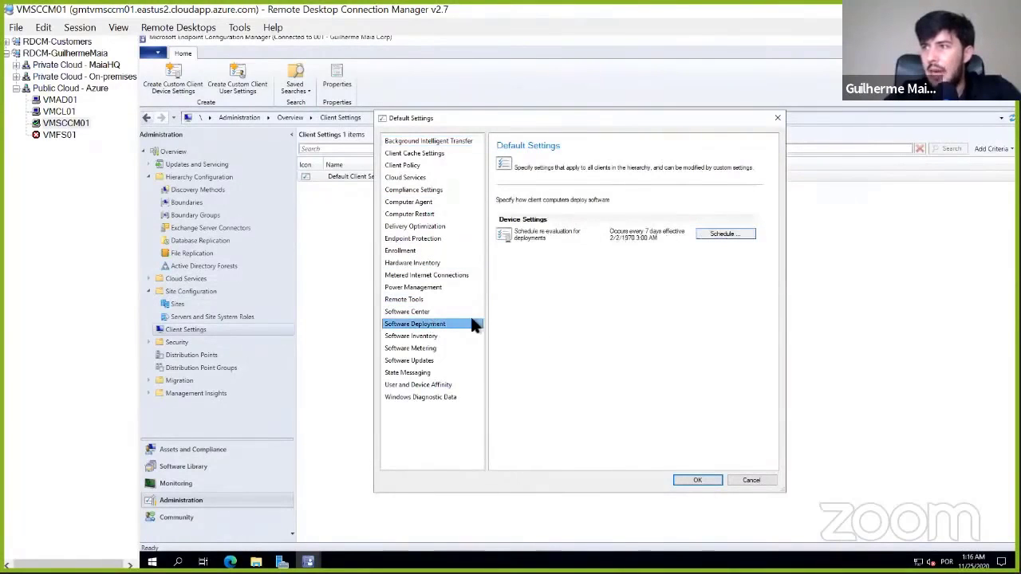
left_click(423, 312)
left_click(425, 323)
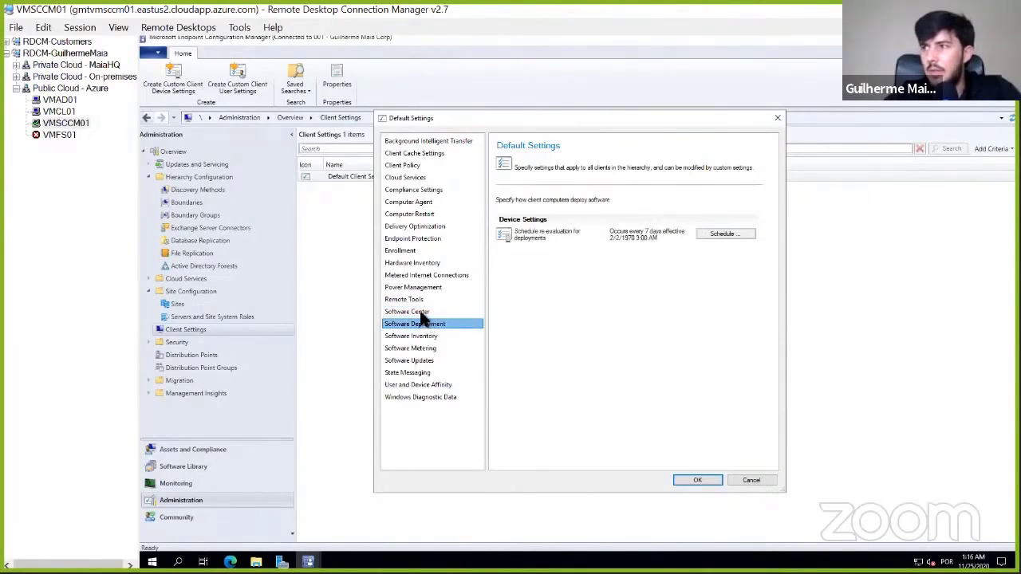
left_click(420, 312)
left_click(750, 481)
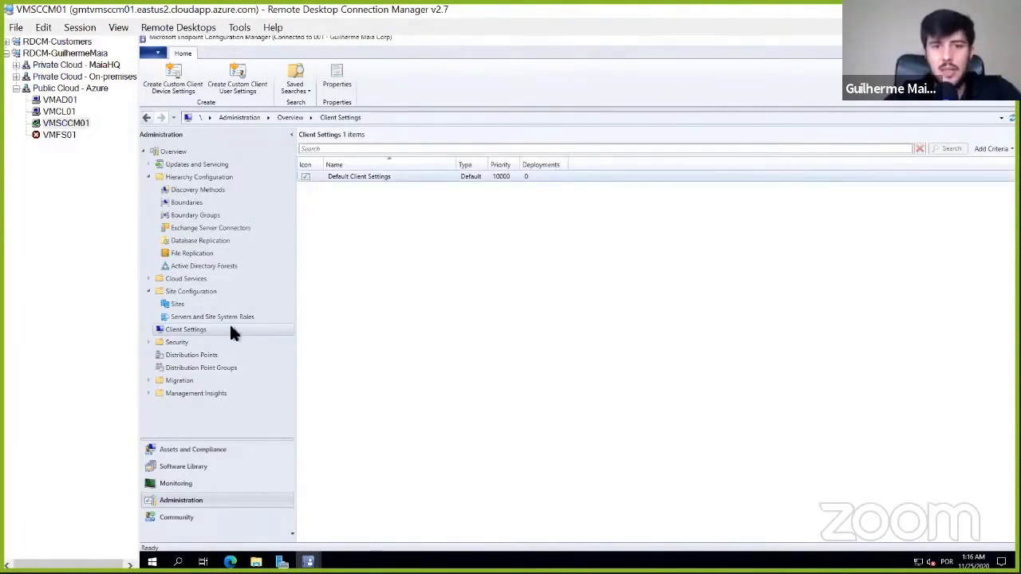
key("alt+Tab")
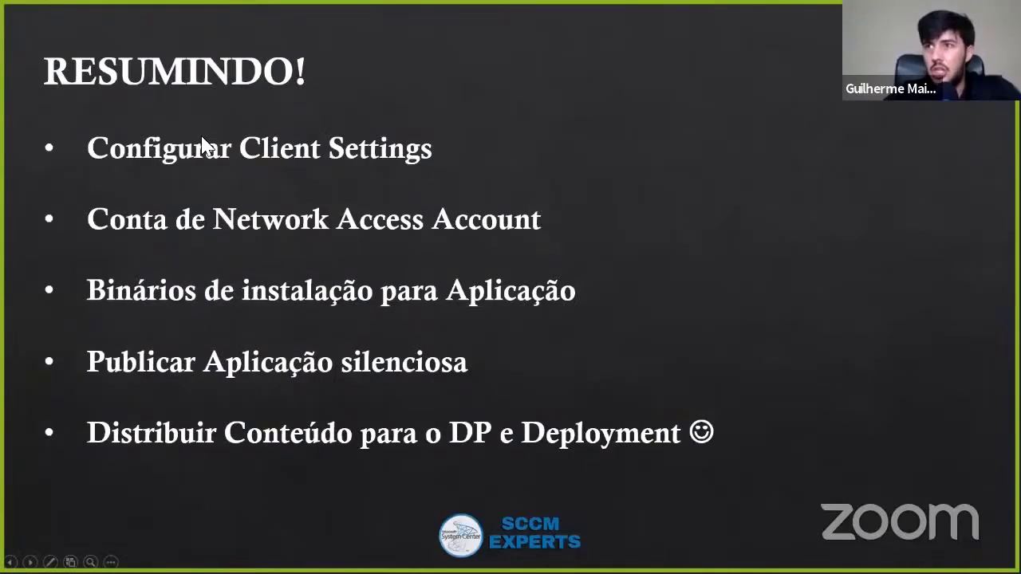
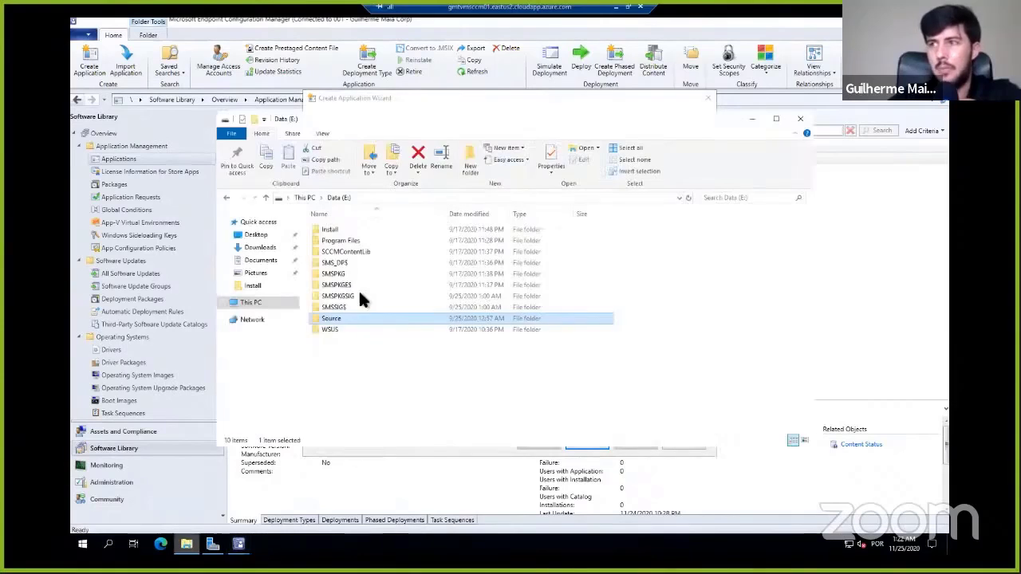
- Open the 7-Zip folder inside Source\Applications on the Data (E:) drive
double_click(334, 322)
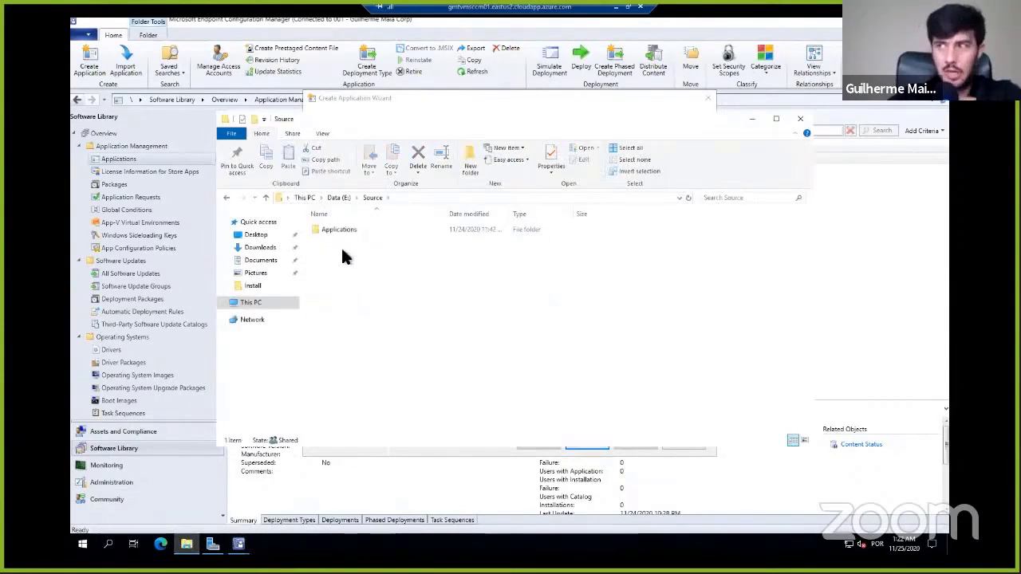
double_click(342, 226)
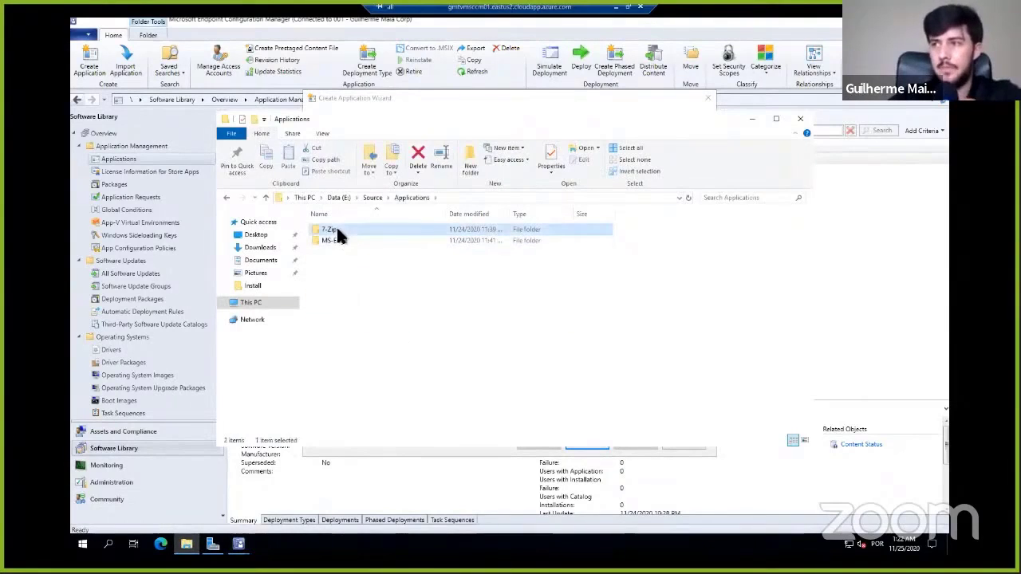
double_click(336, 229)
- Copy the 7-Zip folder's network path \\VMSCCM01\Source$\Applications\7-Zip from its sharing properties, and close the properties
right_click(421, 255)
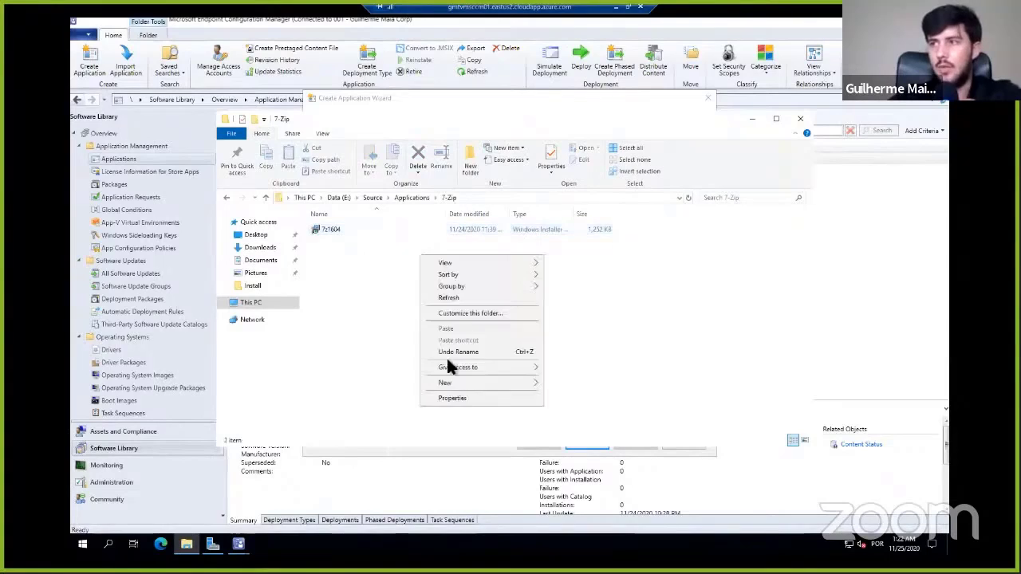
left_click(476, 399)
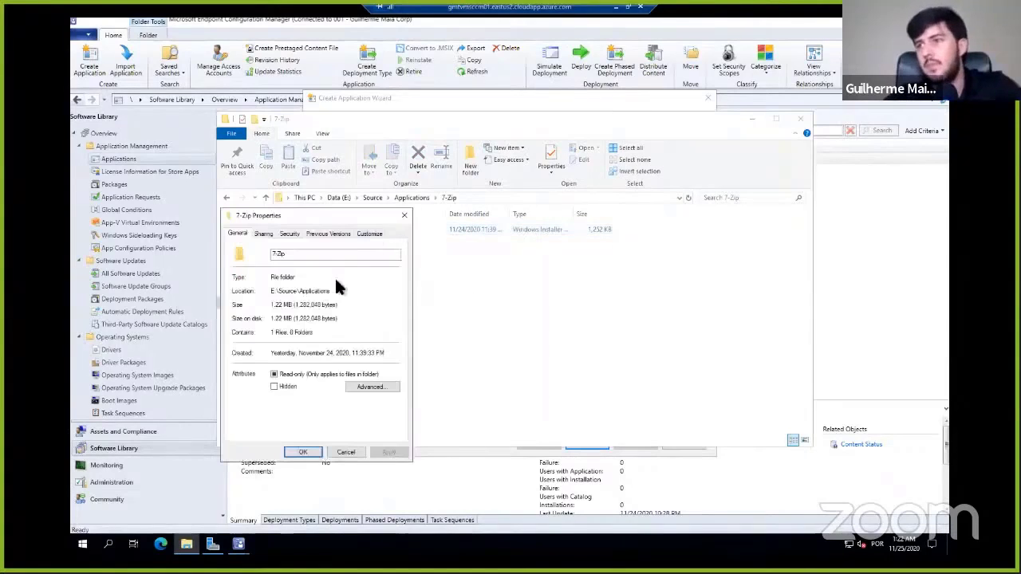
left_click(404, 215)
right_click(404, 279)
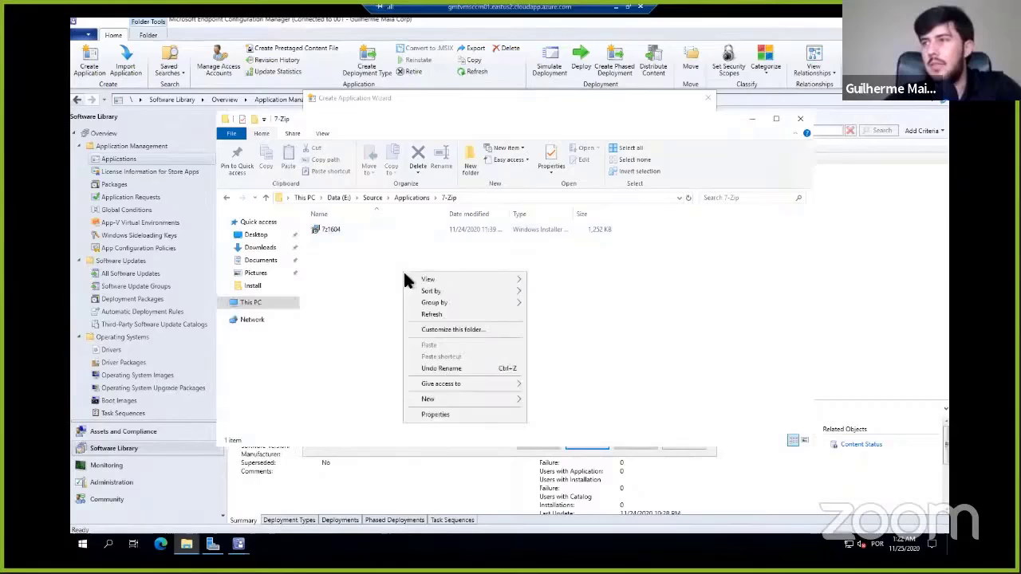
left_click(447, 414)
left_click(264, 234)
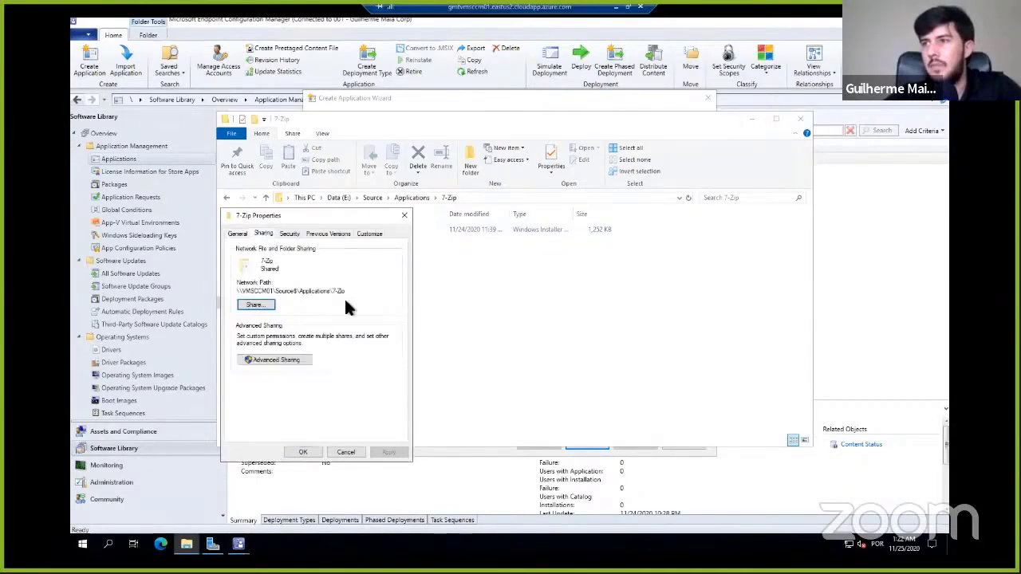
left_click_drag(348, 294, 241, 291)
key("ctrl+c")
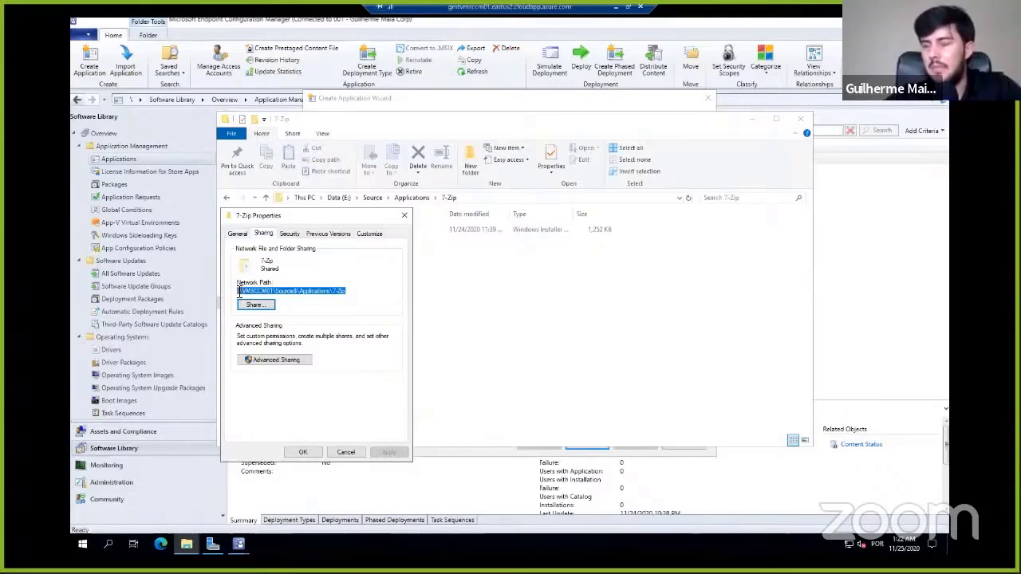
left_click(404, 215)
- Open the properties of the 7z1604 installer and close them without changes
right_click(336, 228)
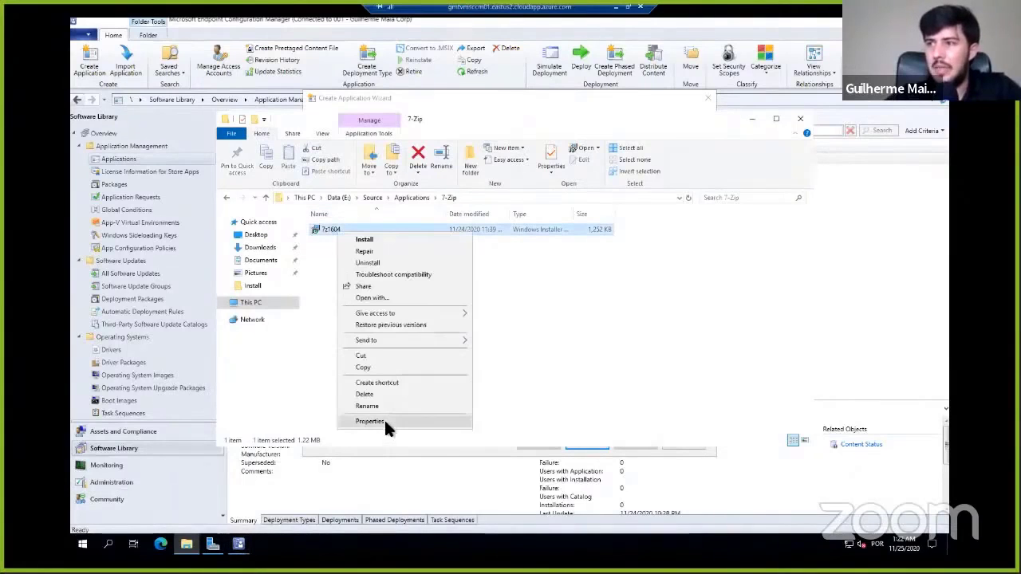
left_click(384, 418)
left_click(524, 240)
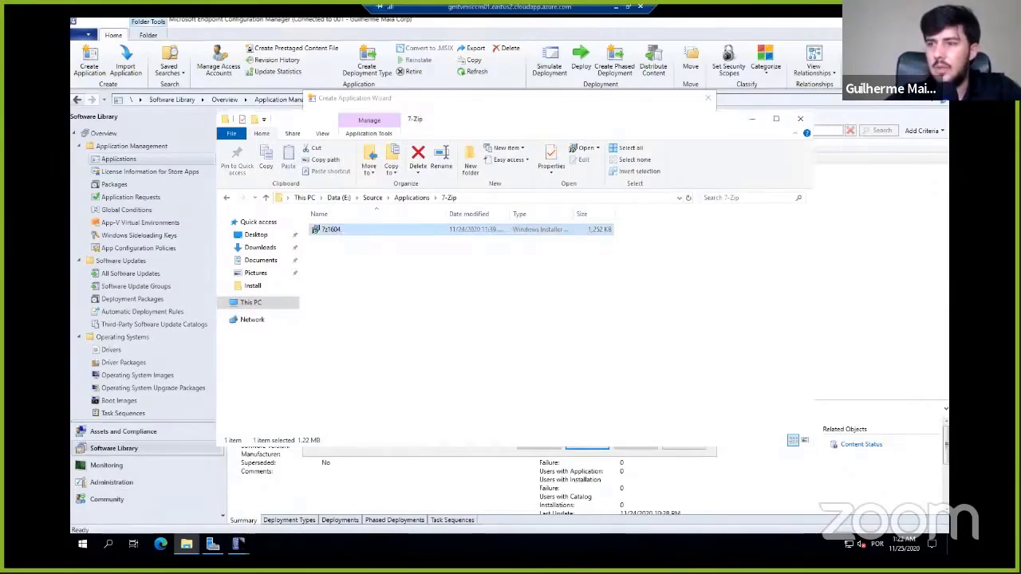
- Set the Create Application Wizard's location to the Windows Installer file \\VMSCCM01\Source$\Applications\7-Zip\7z1604.msi
mouse_move(238, 544)
left_click(268, 504)
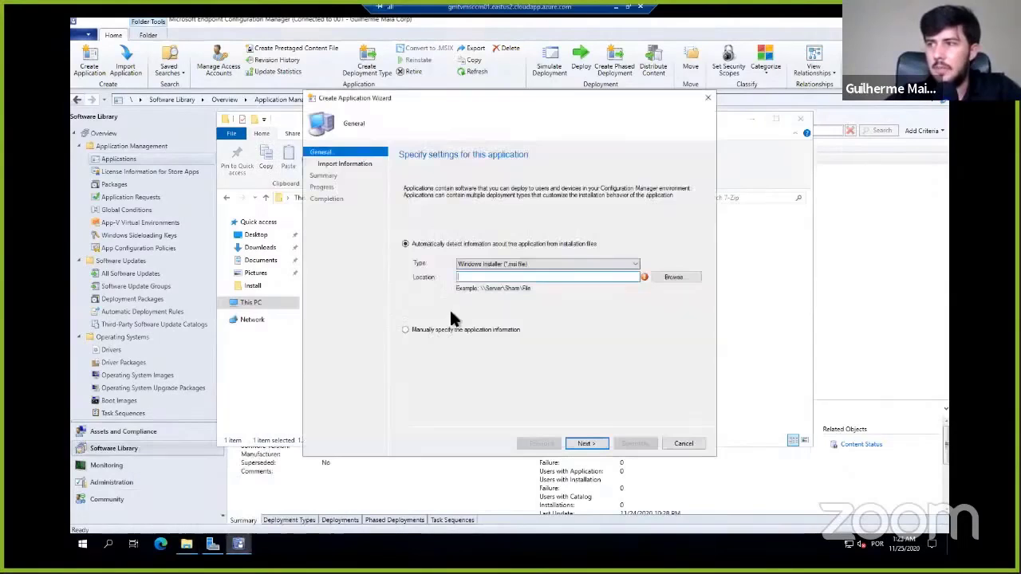
left_click(493, 276)
key("ctrl+v")
left_click(670, 277)
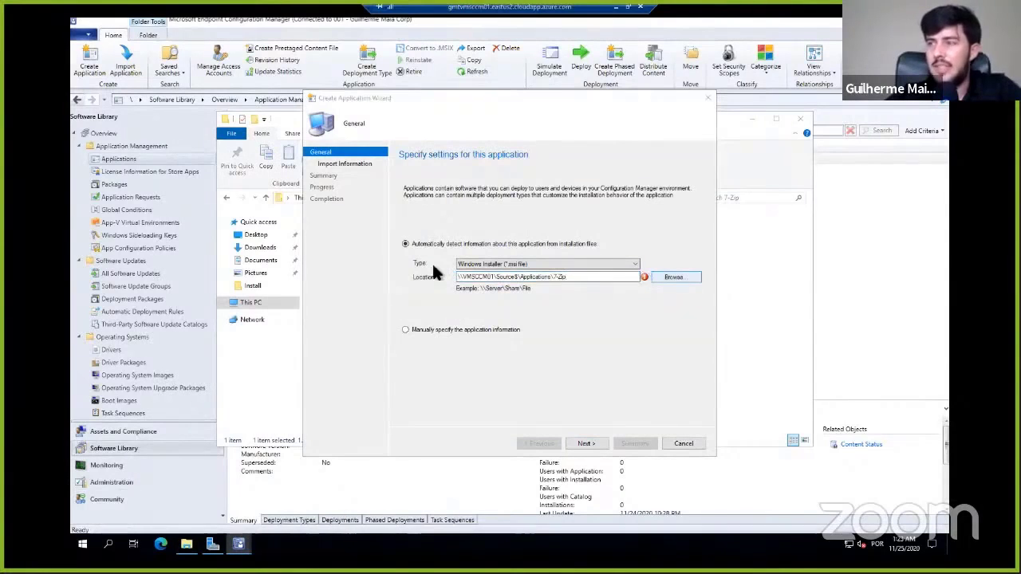
double_click(423, 180)
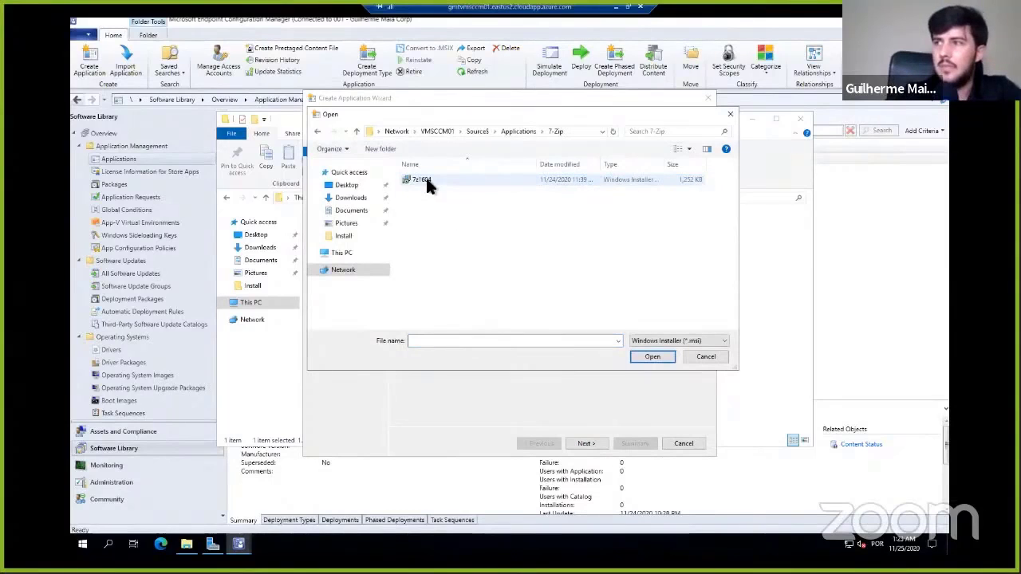
left_click(426, 178)
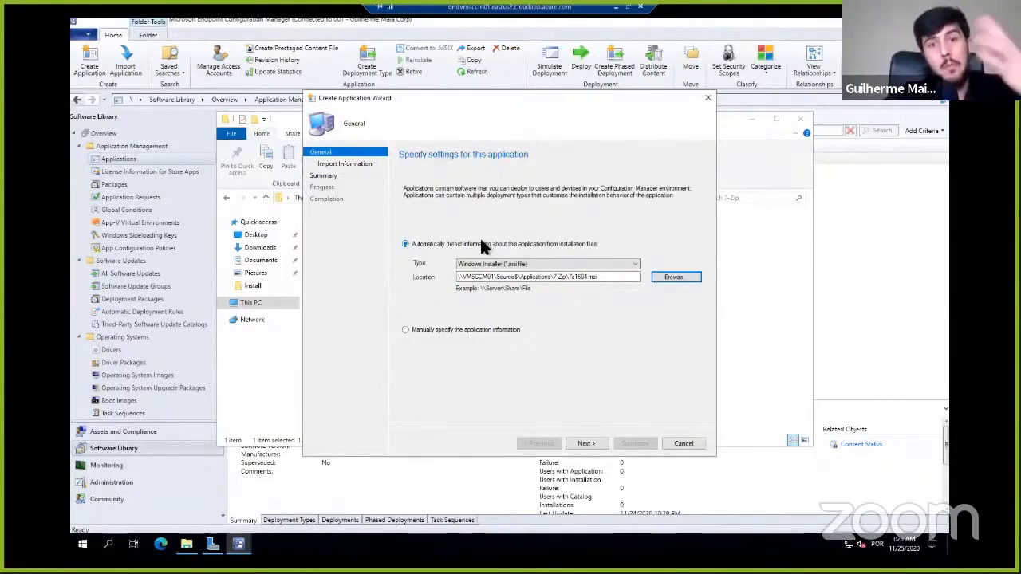
- Import the application information from 7z1604.msi despite its unverified publisher, review the installation behavior, and continue to General Information
left_click(594, 445)
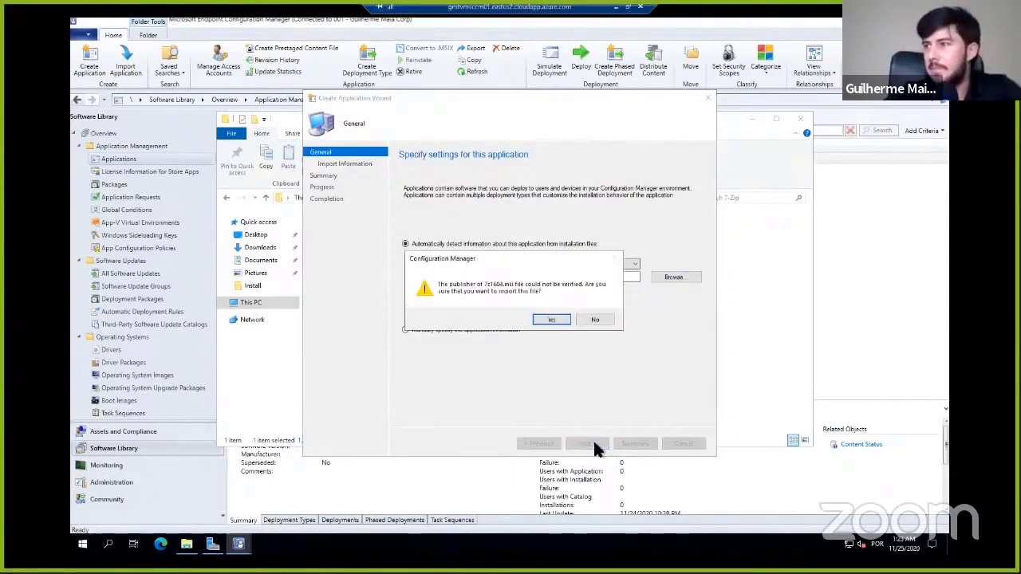
left_click(560, 319)
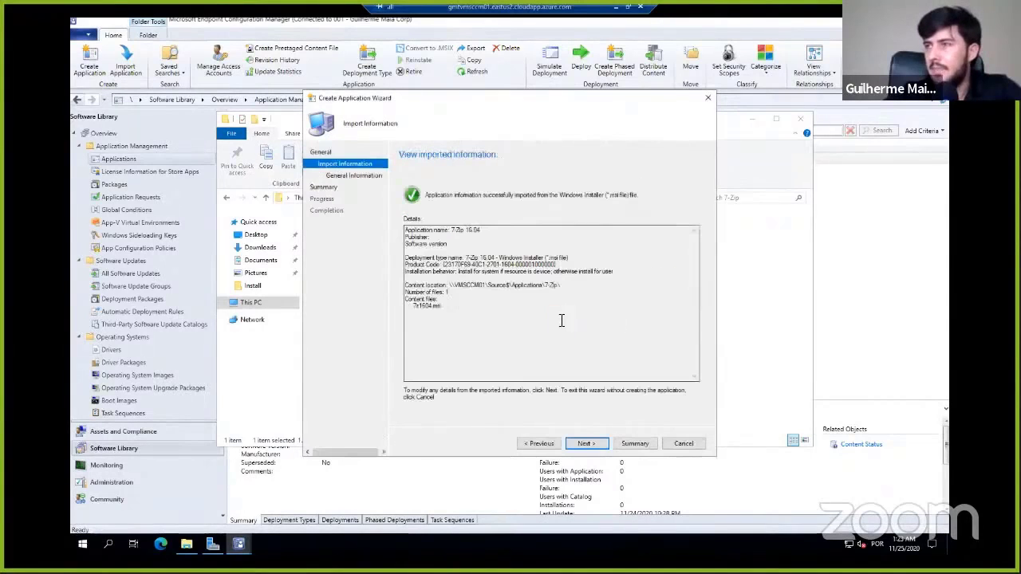
left_click_drag(482, 308, 415, 233)
left_click(523, 272)
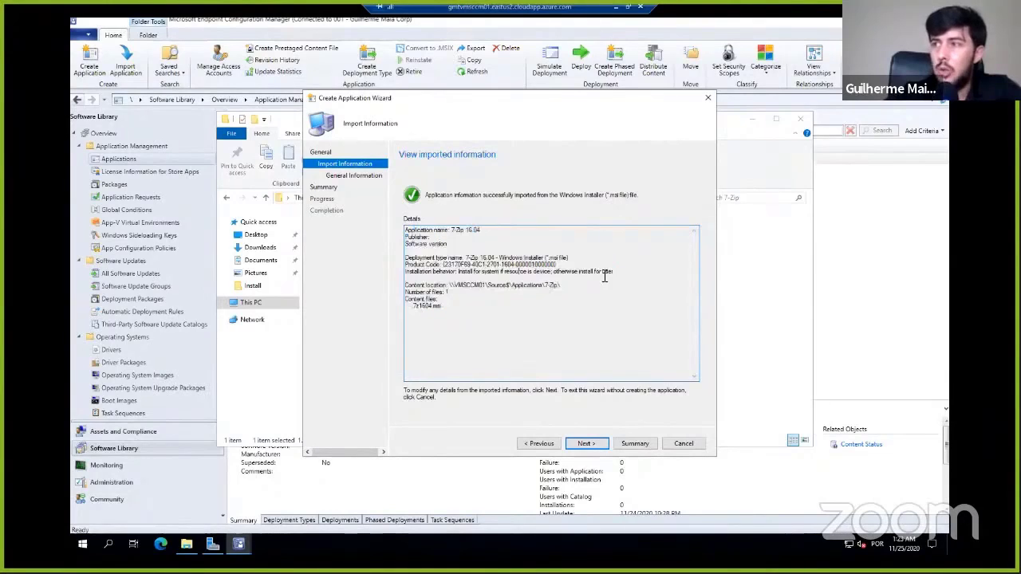
triple_click(479, 272)
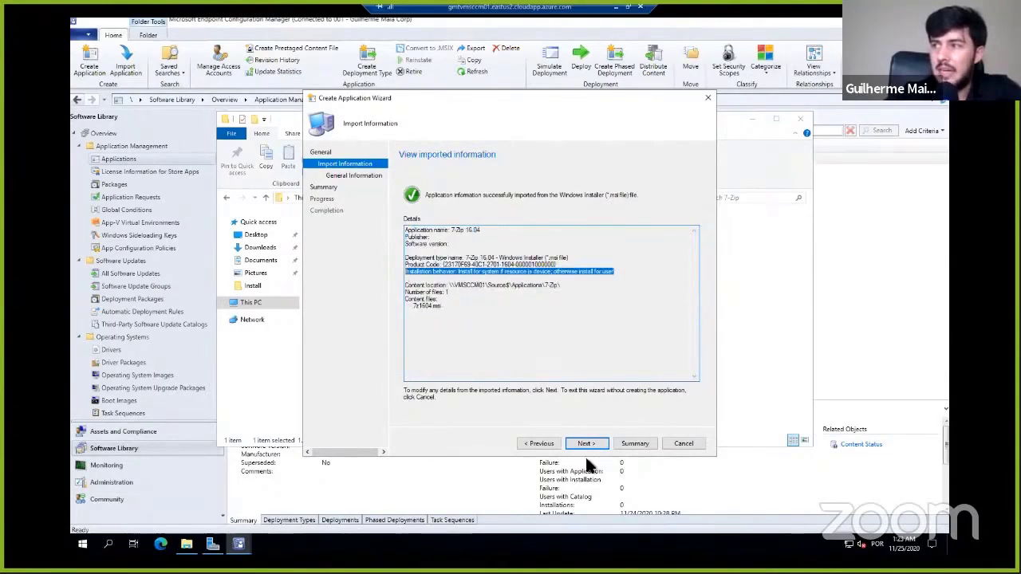
left_click(587, 443)
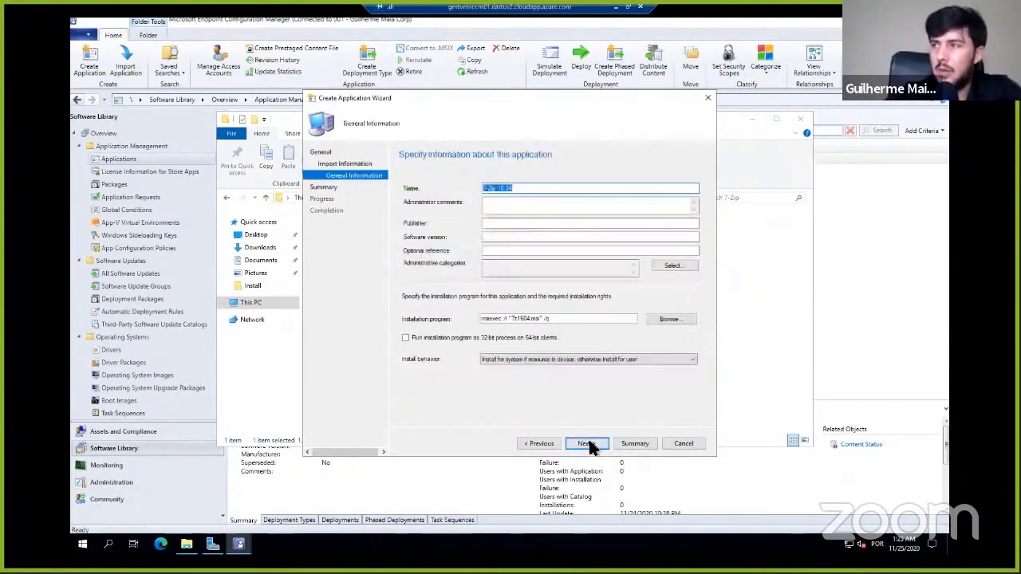
- Set the application's publisher to 7-Zip and software version to 16.04, and check the installation program command
left_click(497, 223)
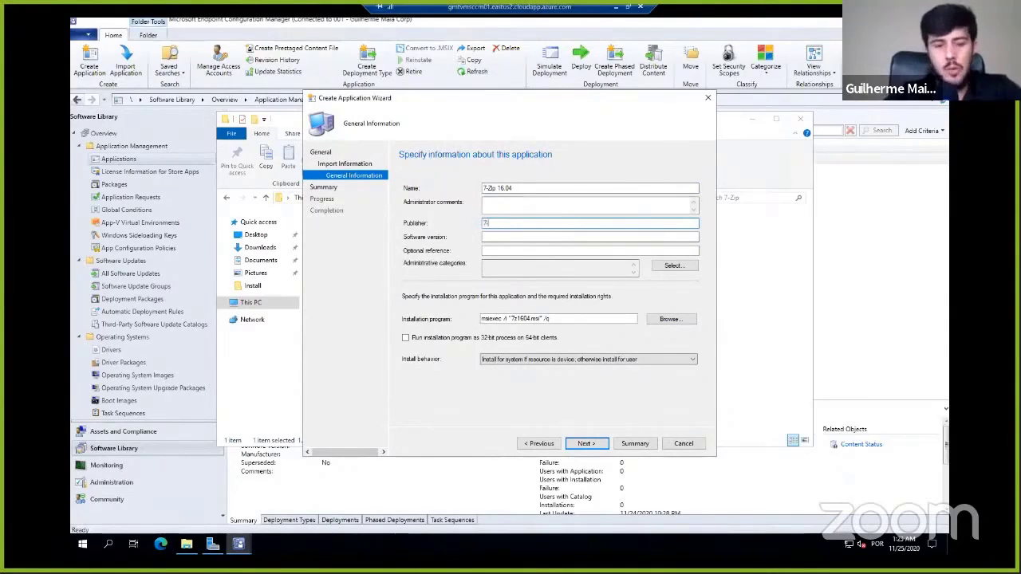
type("7-Zip")
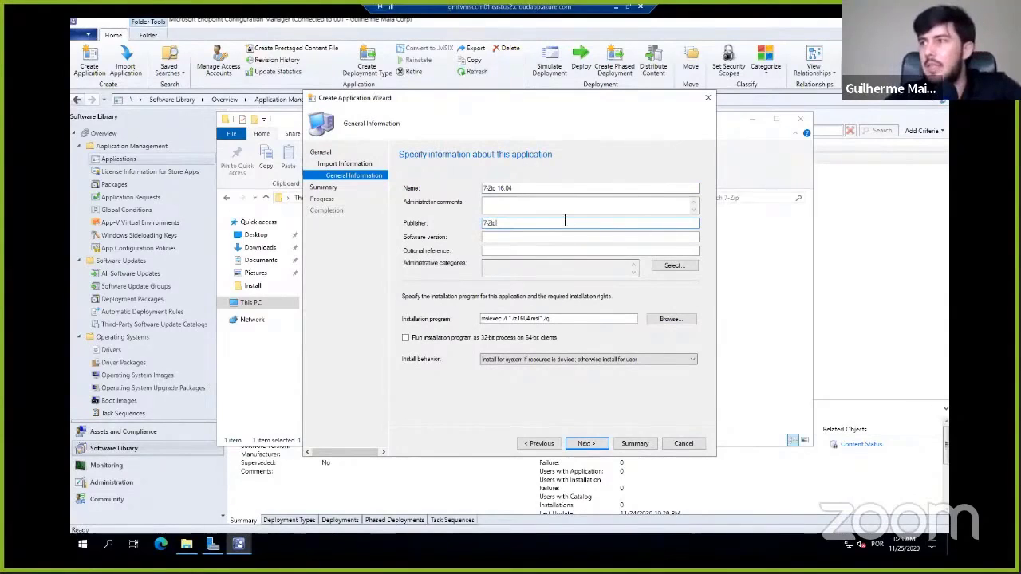
left_click(501, 238)
type("16.04")
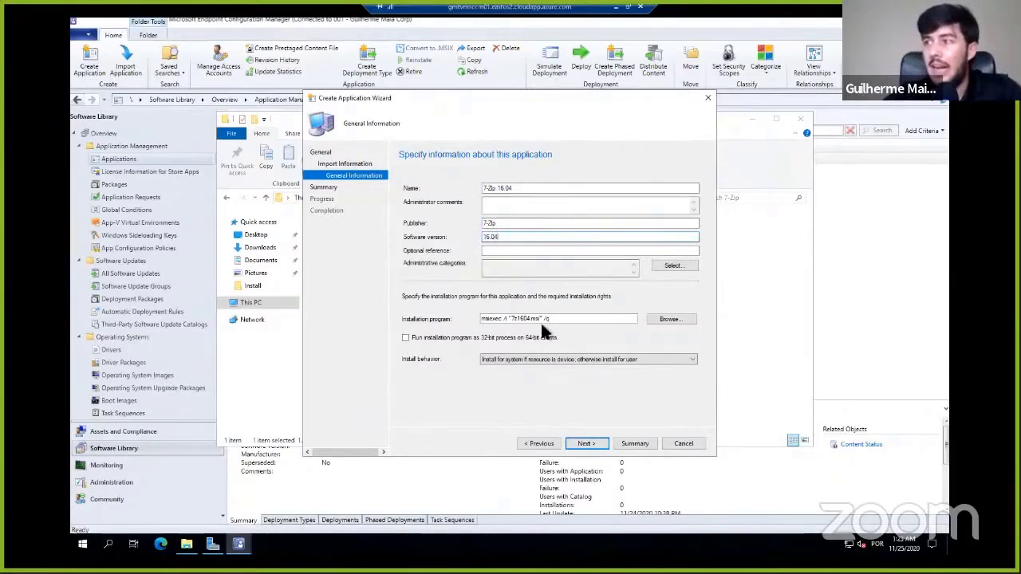
left_click_drag(574, 320, 453, 320)
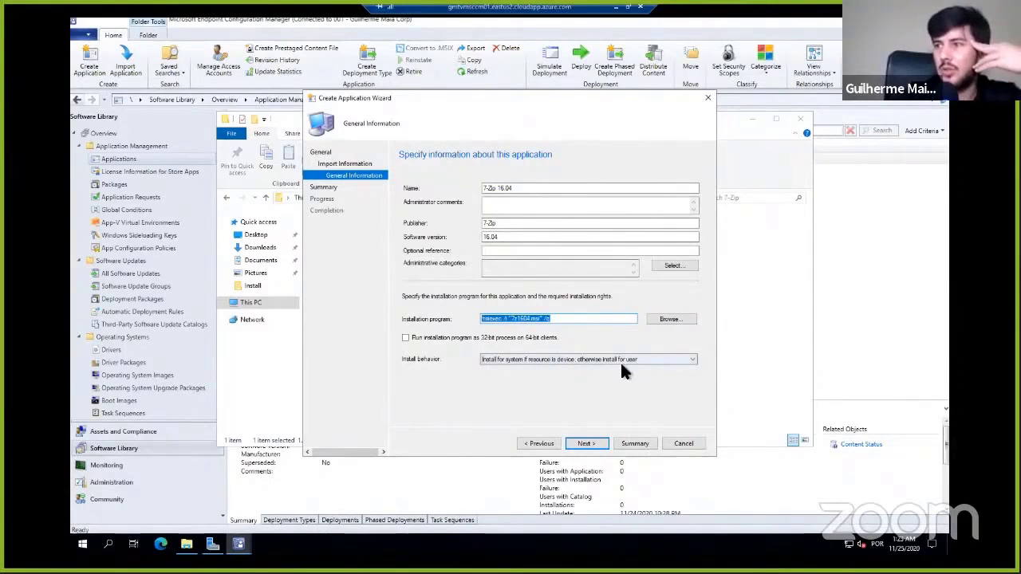
- Finish creating the 7-Zip 16.04 application with the summarized settings, and select it in the Applications list
left_click(595, 441)
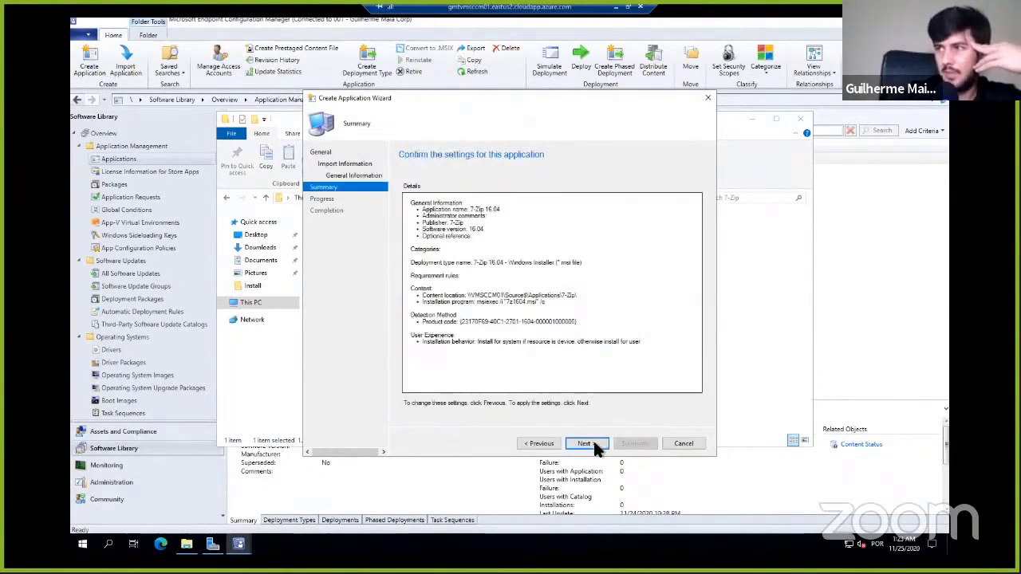
left_click(593, 442)
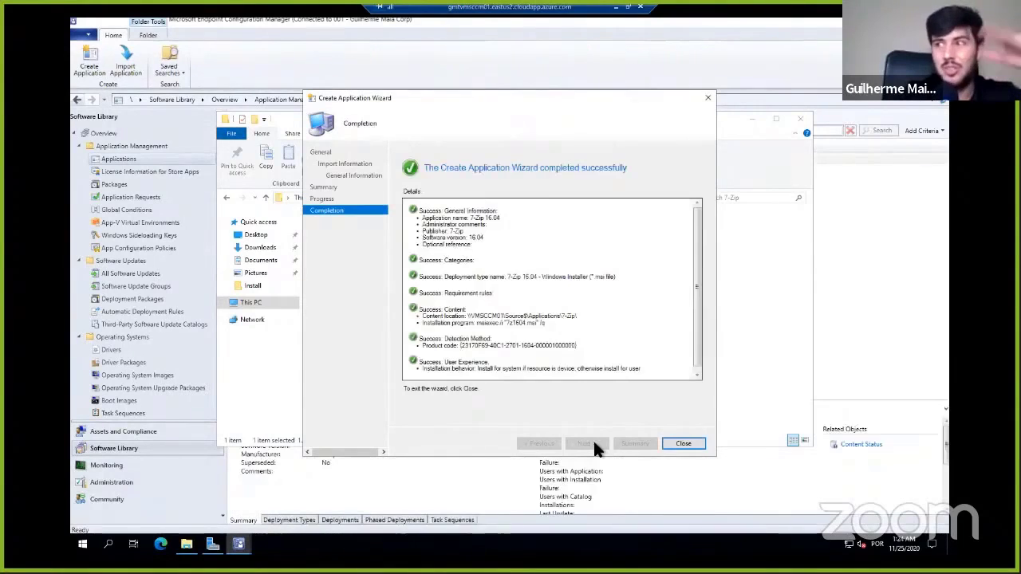
left_click(687, 443)
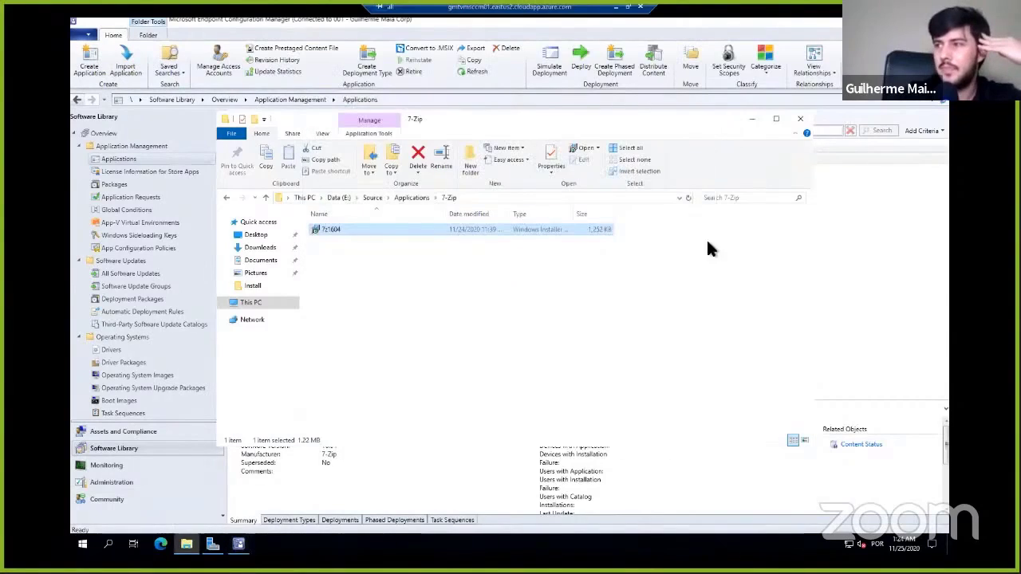
left_click(753, 120)
left_click(322, 170)
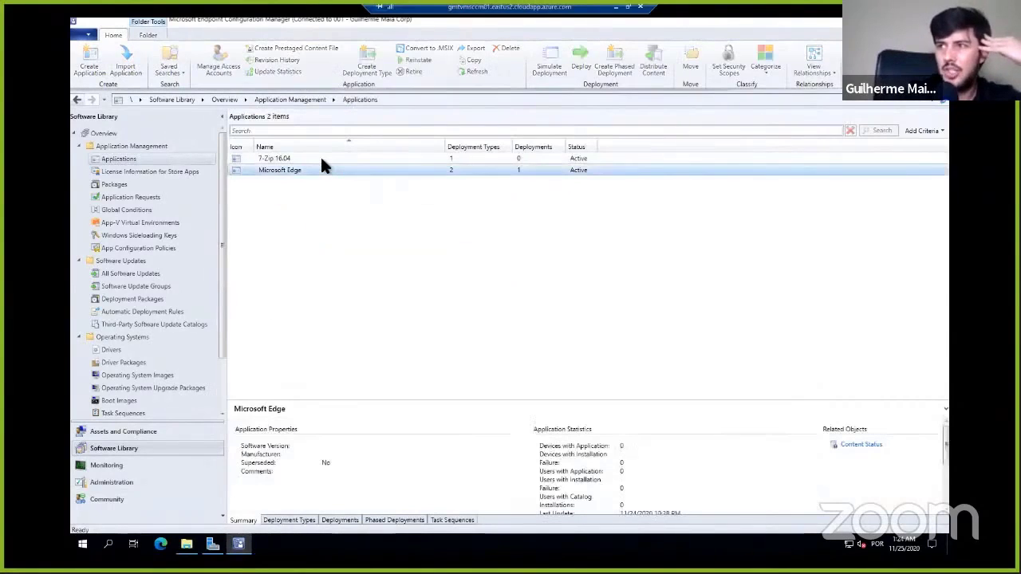
left_click(322, 159)
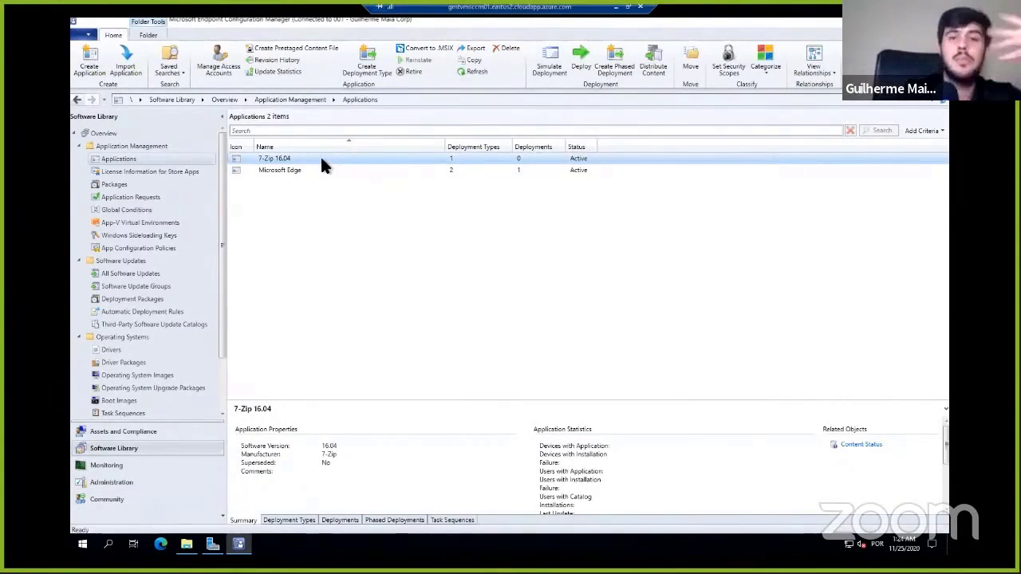
- Start a new device collection in the company's folder under Device Collections in Assets and Compliance
left_click(162, 430)
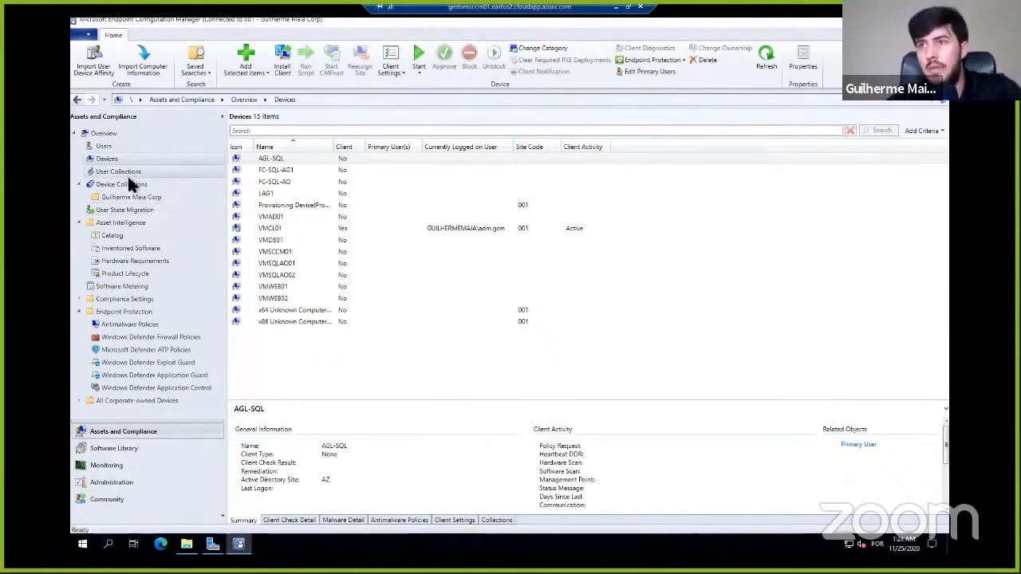
left_click(152, 198)
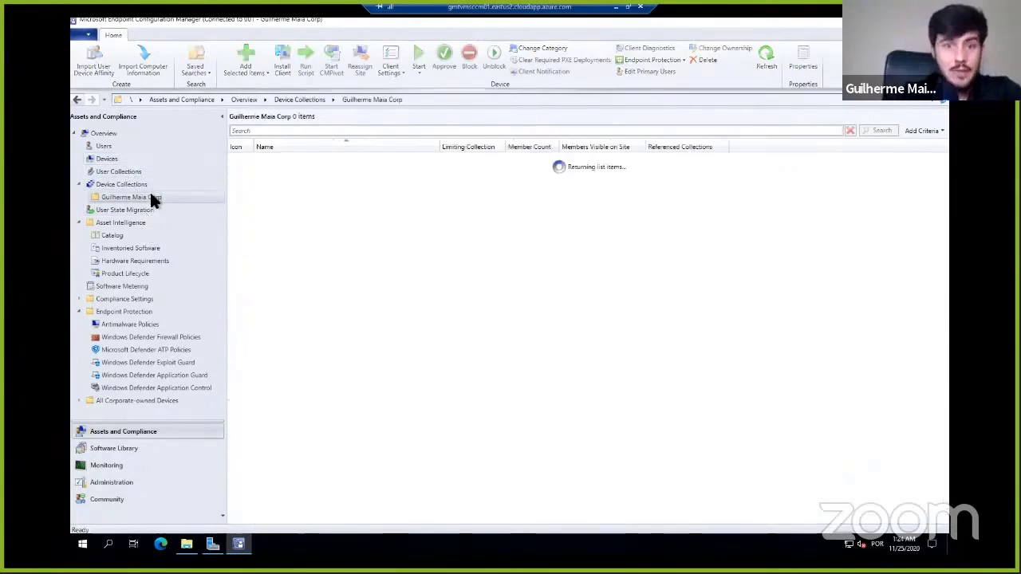
right_click(299, 192)
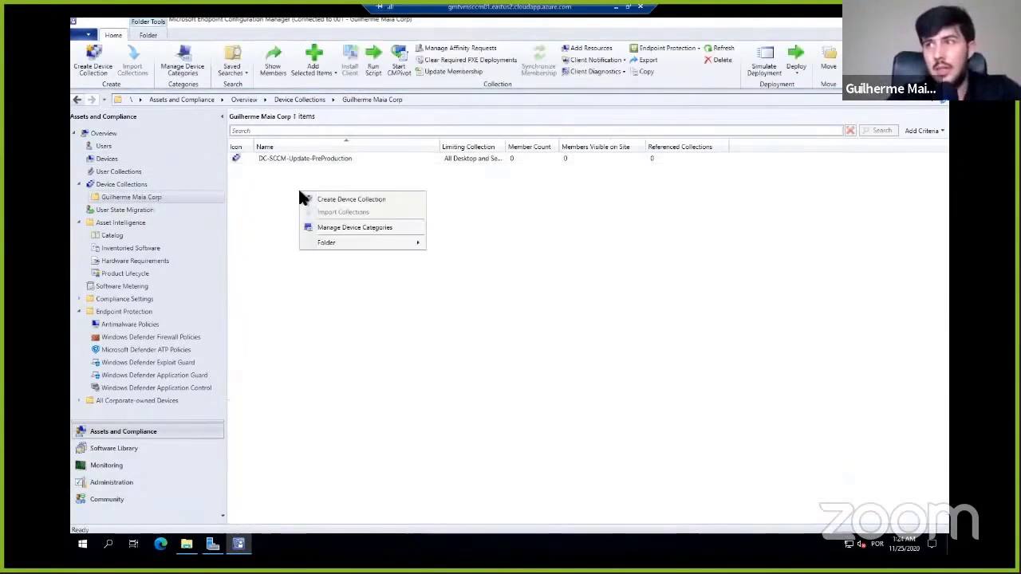
left_click(353, 199)
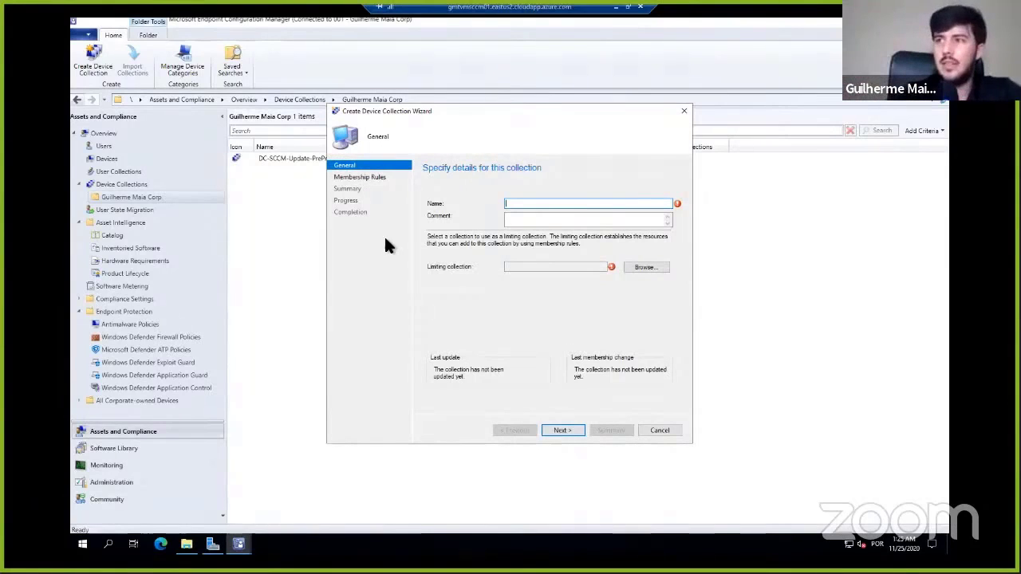
- Name the new device collection DC-SD-Applications
type("DC-SD")
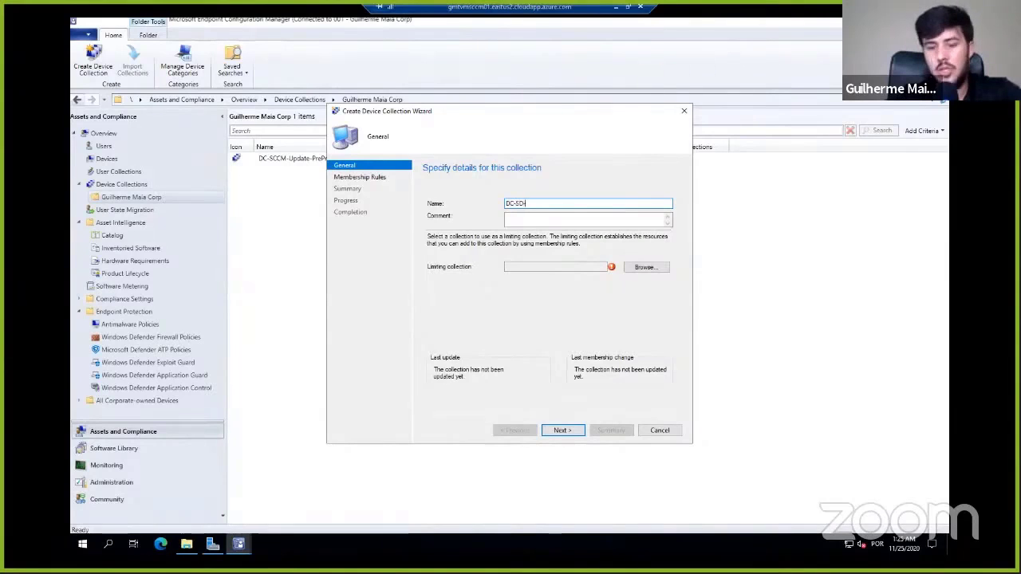
type("on-")
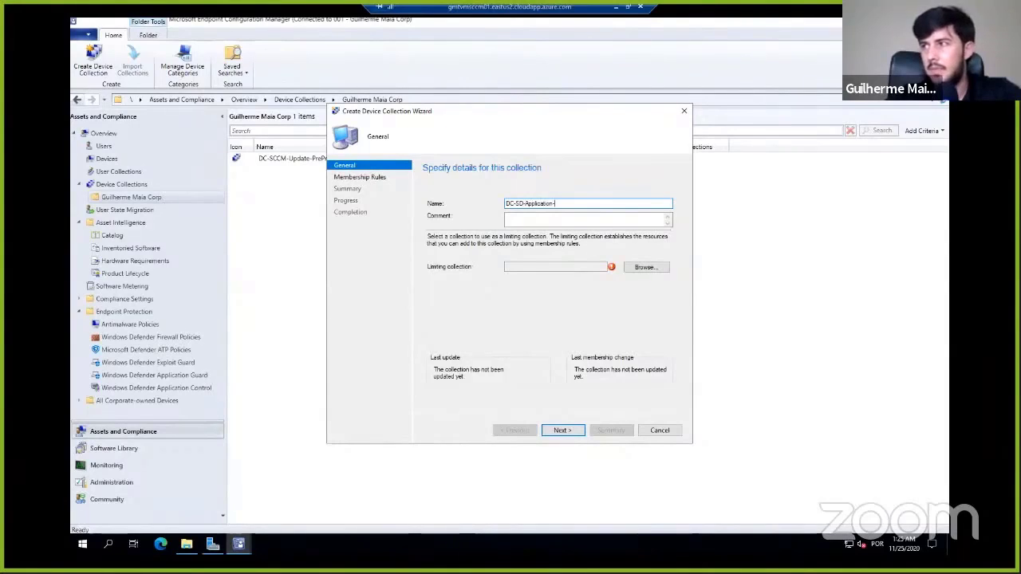
type("s")
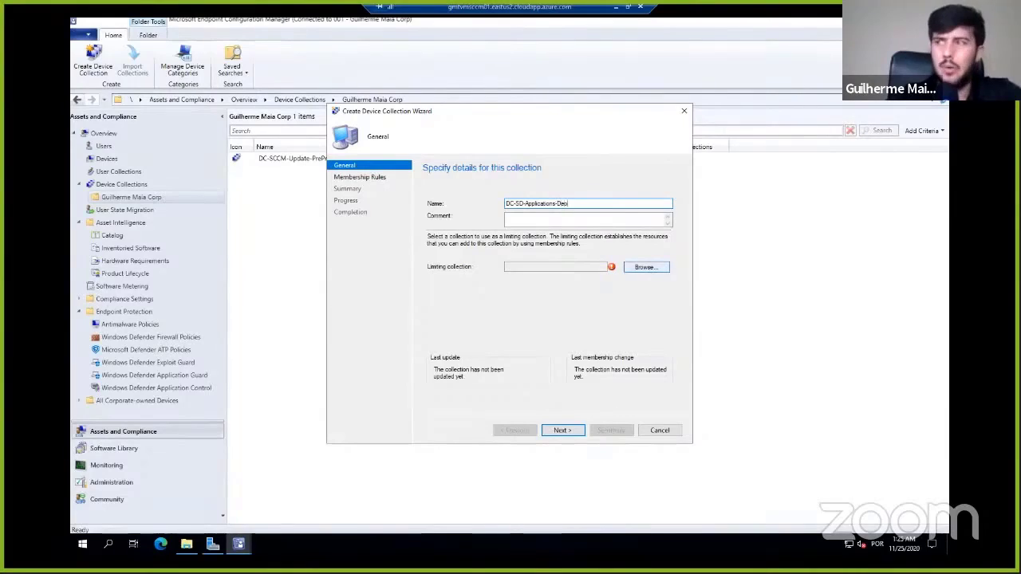
key("BackSpace")
key("BackSpace")
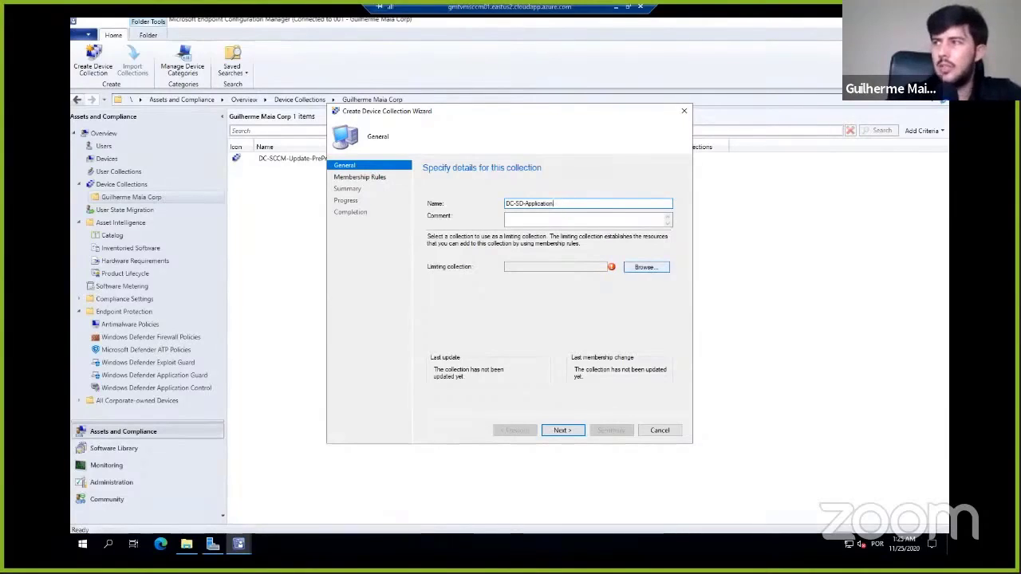
- Choose All Desktop and Server Clients from the root device collections as the limiting collection
left_click(653, 268)
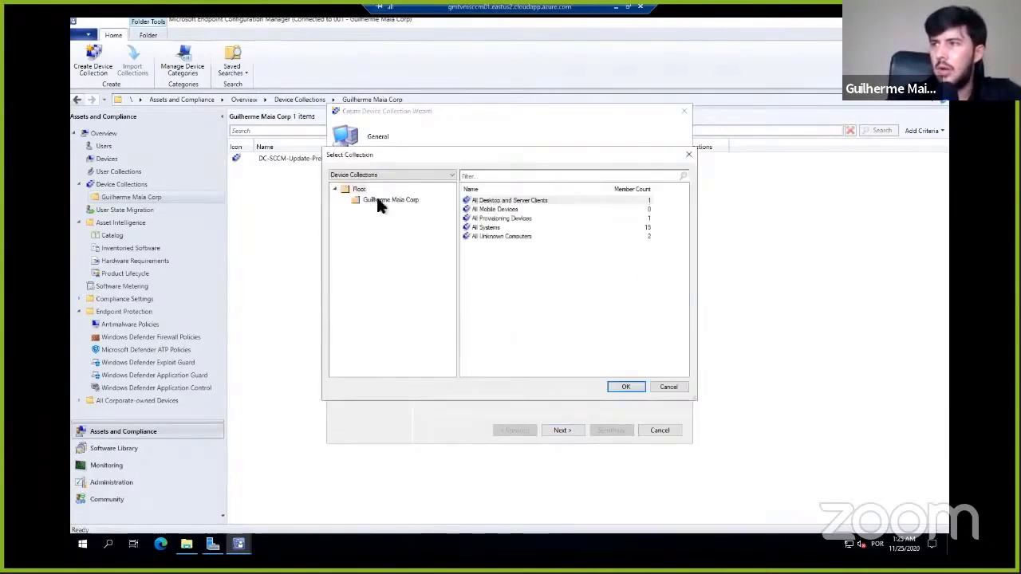
left_click(381, 200)
left_click(359, 189)
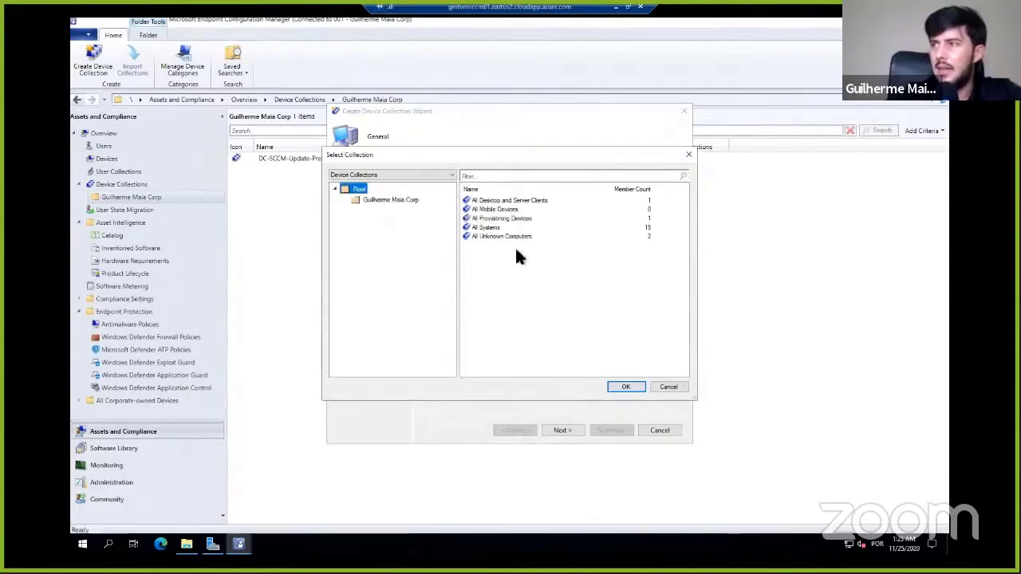
double_click(507, 200)
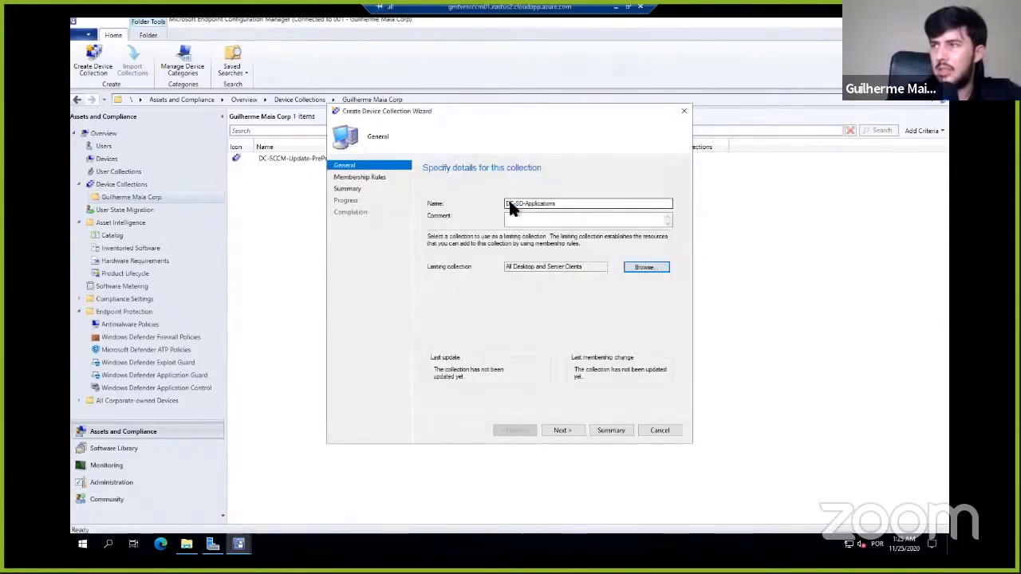
- Finish creating the DC-SD-Applications collection without membership rules, keeping the scheduled full update every 7 days
left_click(562, 424)
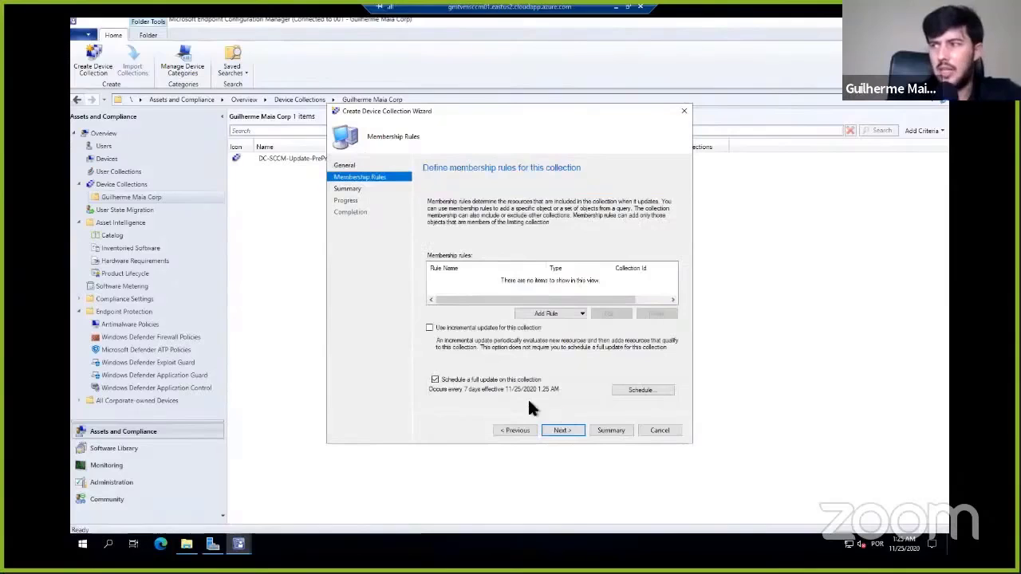
left_click(567, 428)
left_click(542, 320)
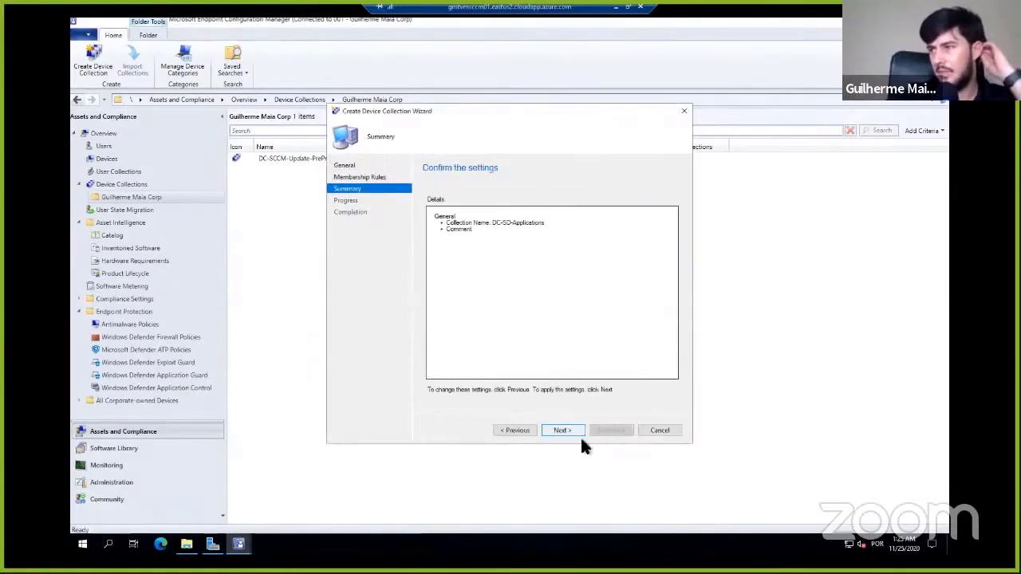
left_click(569, 431)
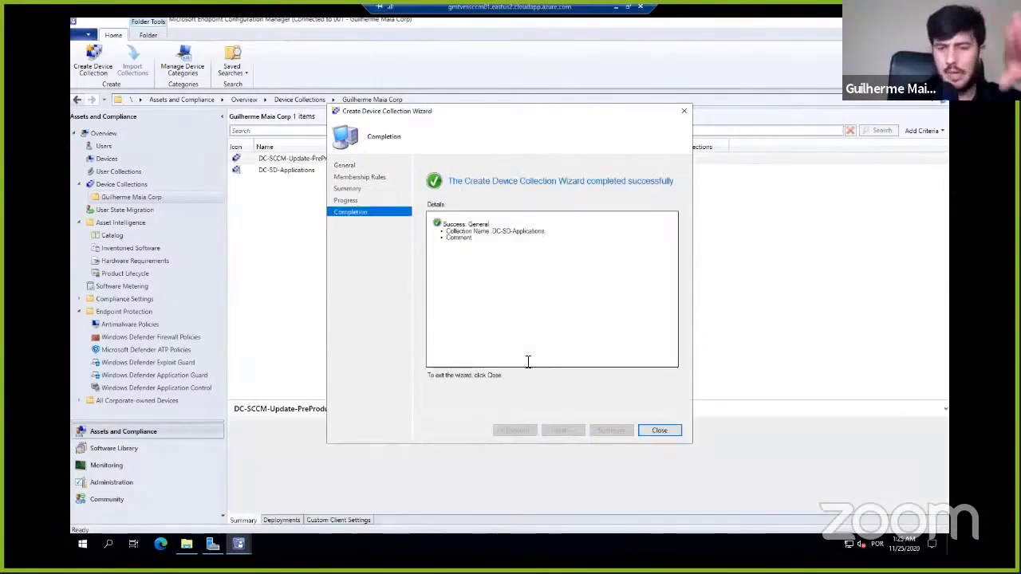
left_click(671, 427)
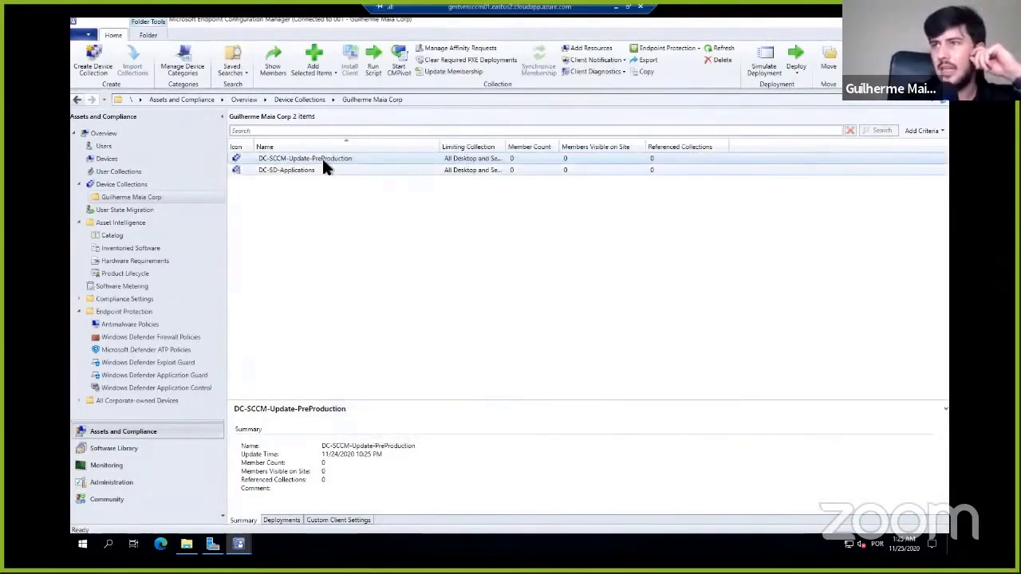
- Add the system resource VMCL01 to the DC-SD-Applications collection by searching all collections
right_click(298, 174)
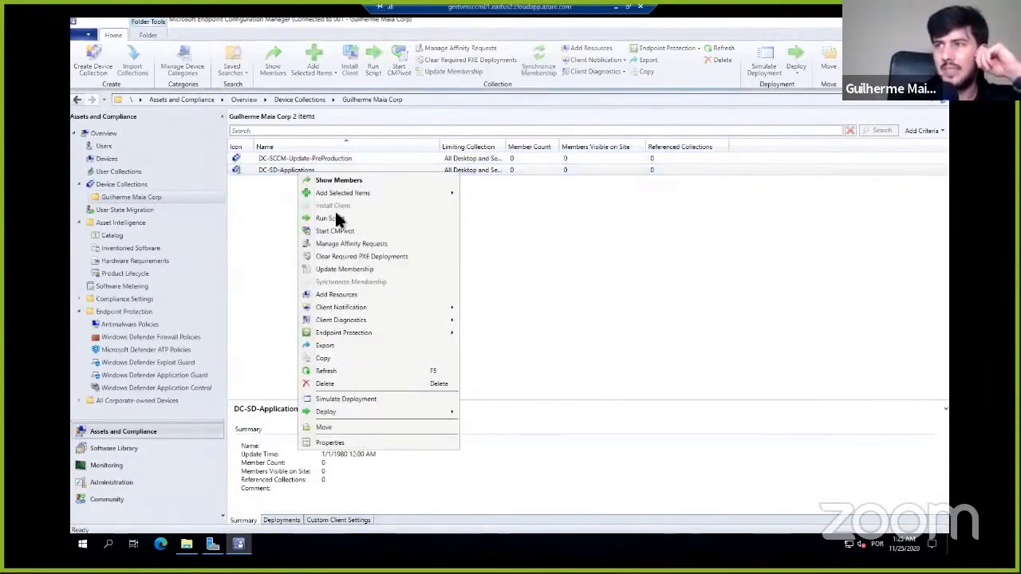
left_click(341, 294)
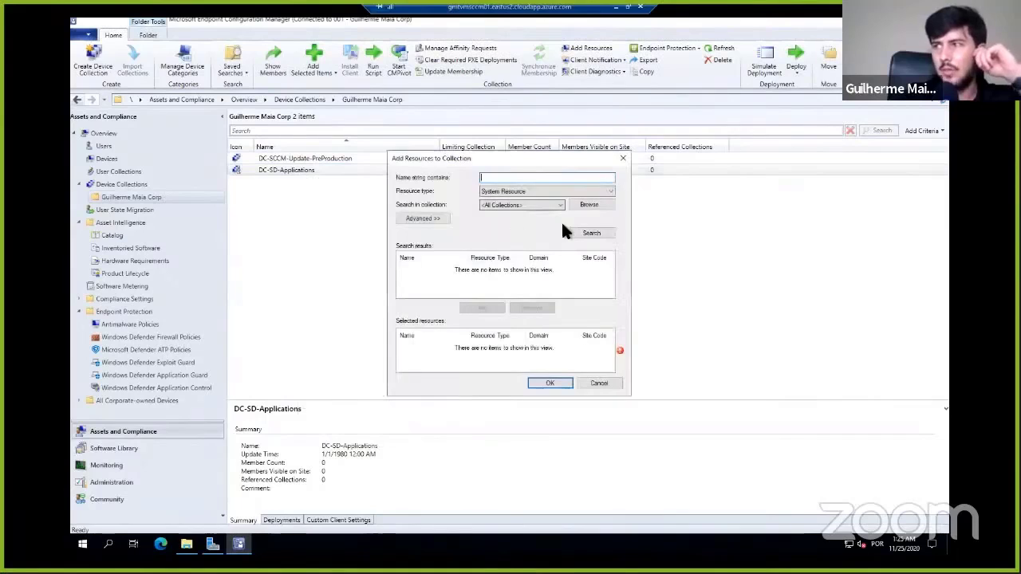
left_click(592, 233)
left_click(424, 279)
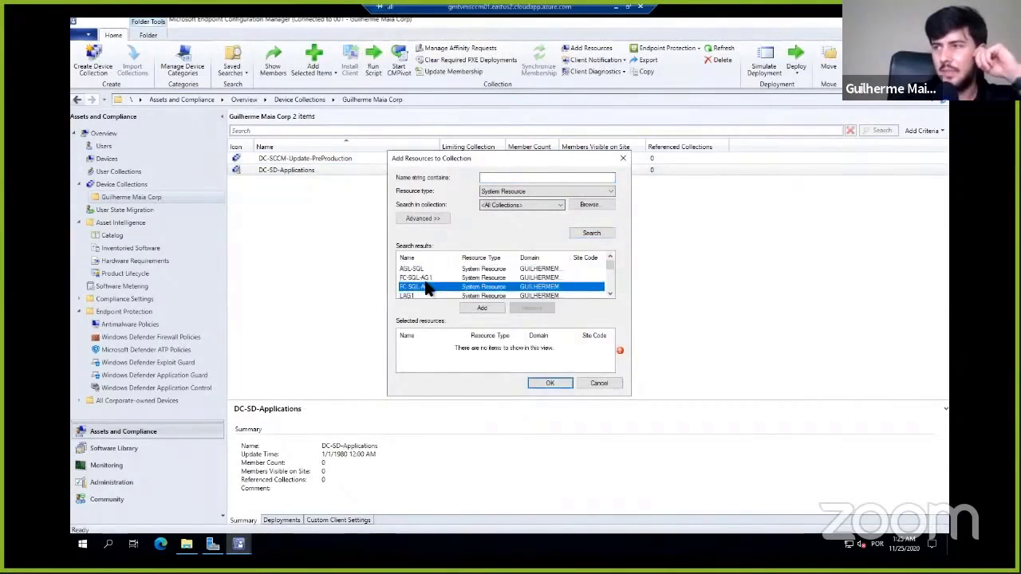
scroll(425, 280, "down", 5)
scroll(427, 278, "up", 5)
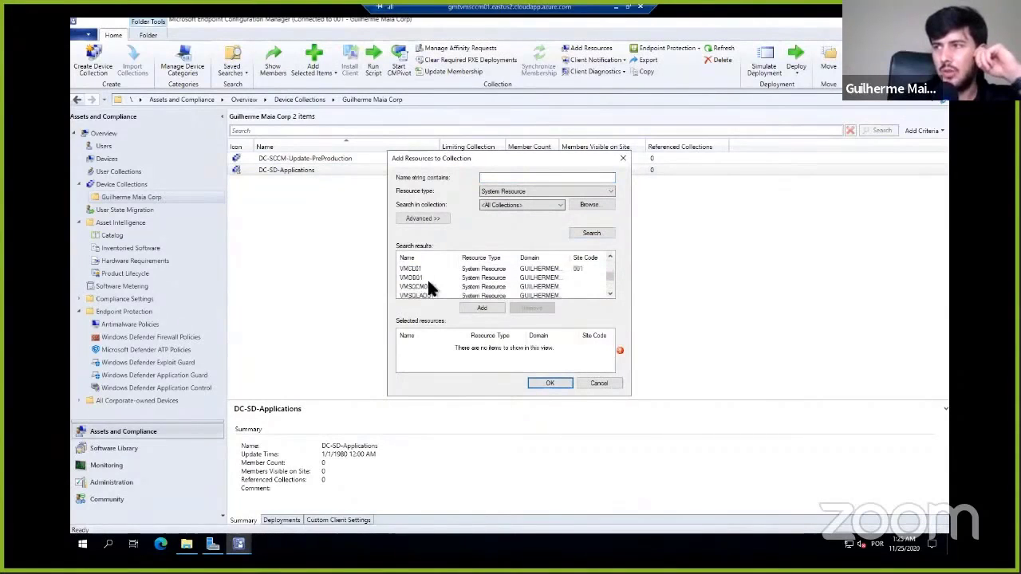
left_click(425, 271)
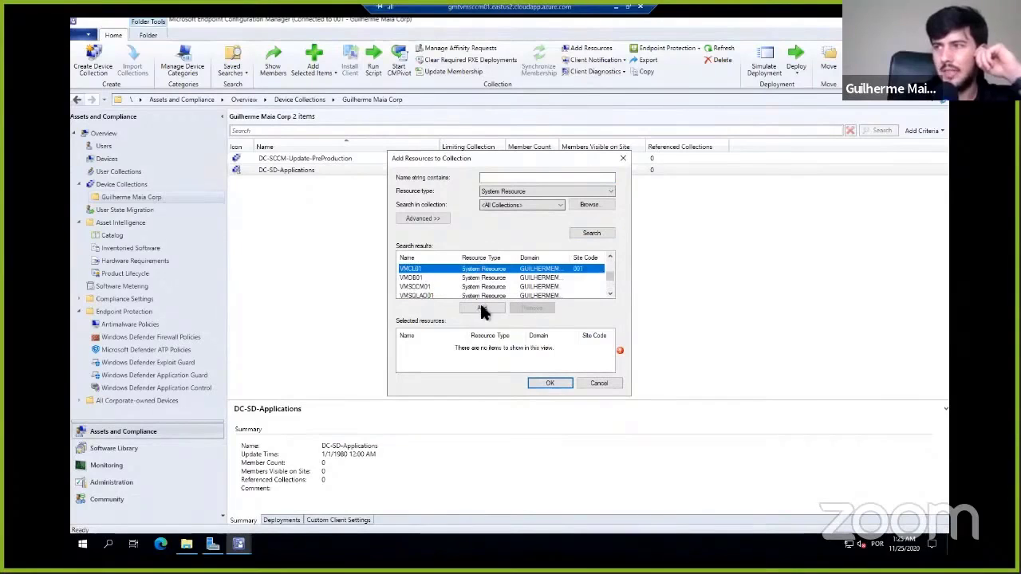
left_click(549, 382)
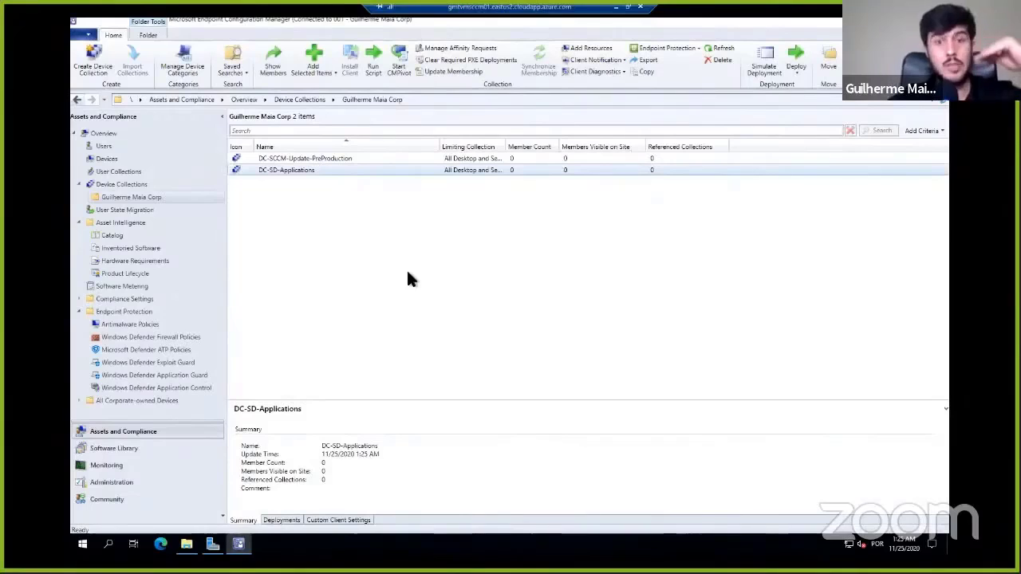
- Start a deployment of the 7-Zip 16.04 application from the Software Library, targeting the DC-SD-Applications device collection in the company's folder
left_click(114, 448)
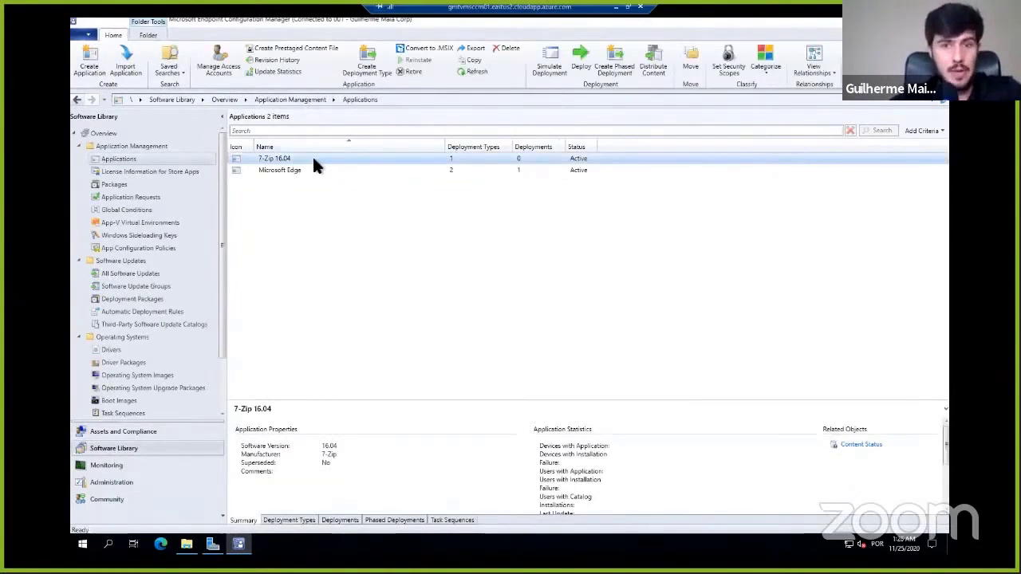
right_click(314, 159)
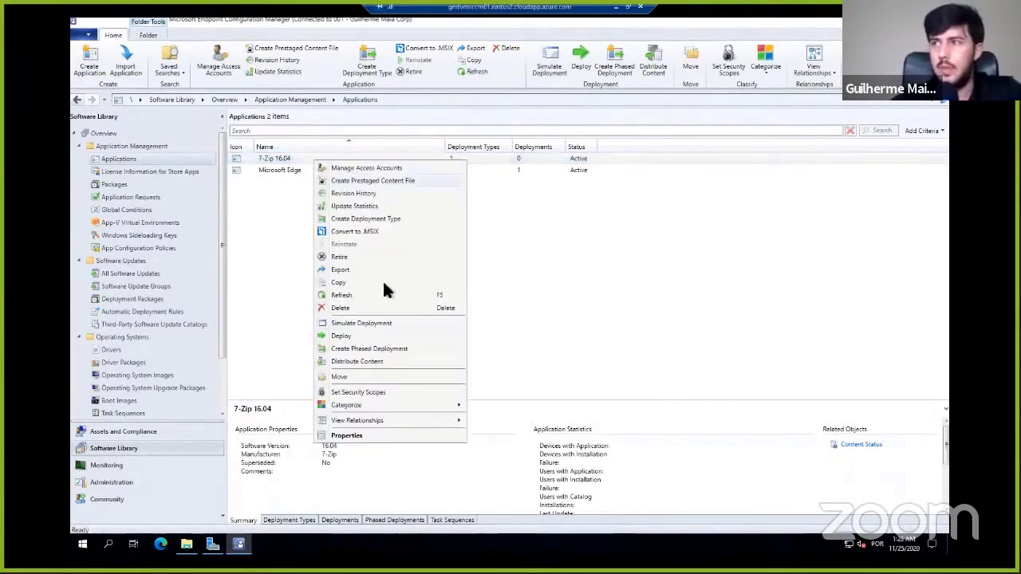
left_click(355, 338)
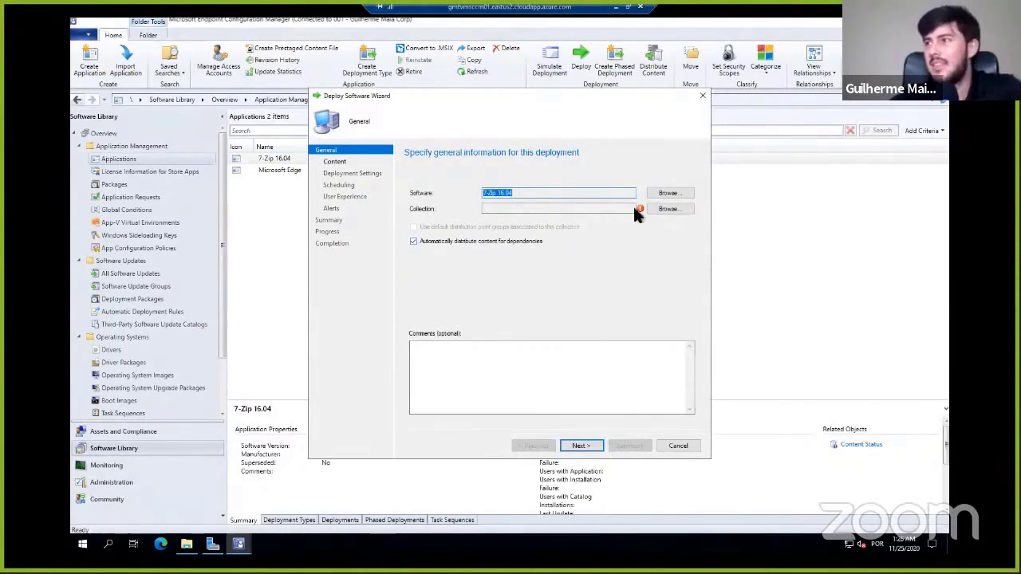
left_click(674, 209)
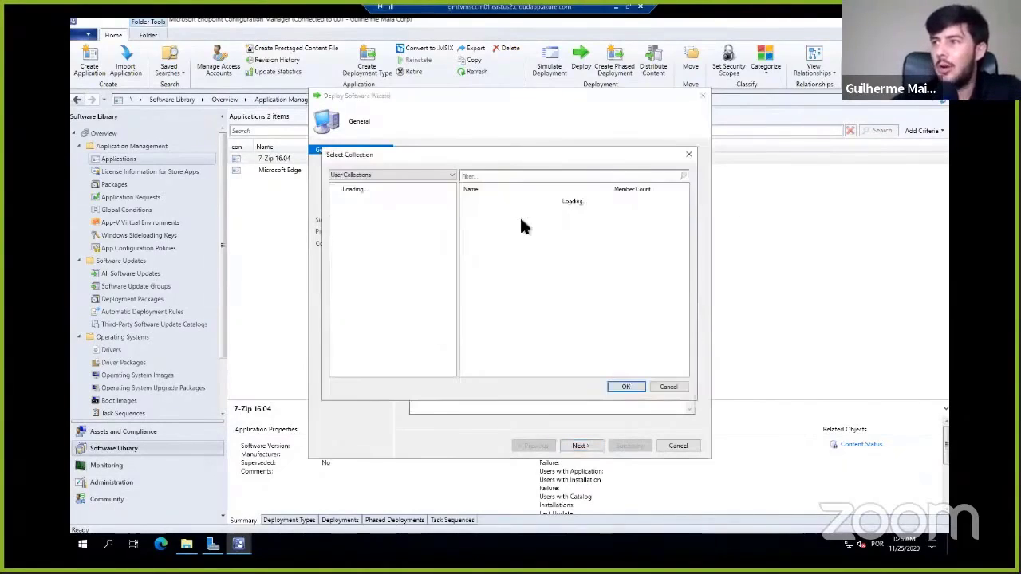
left_click(364, 176)
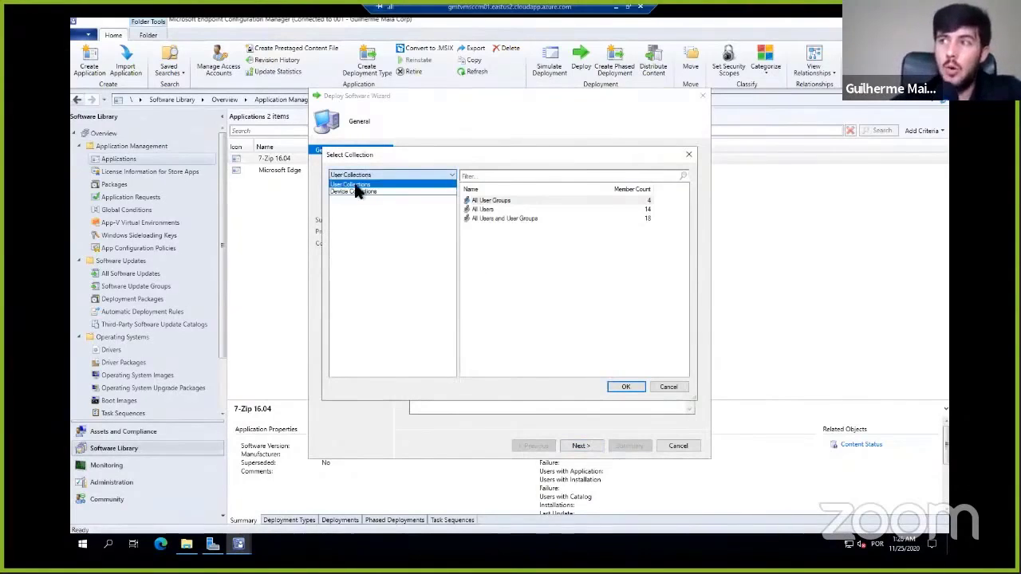
left_click(361, 192)
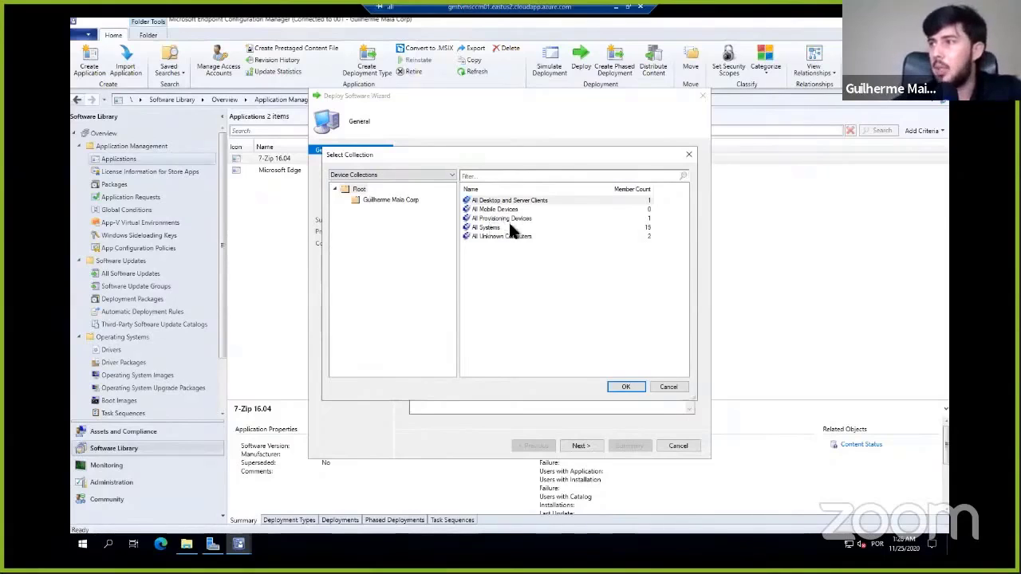
left_click(391, 201)
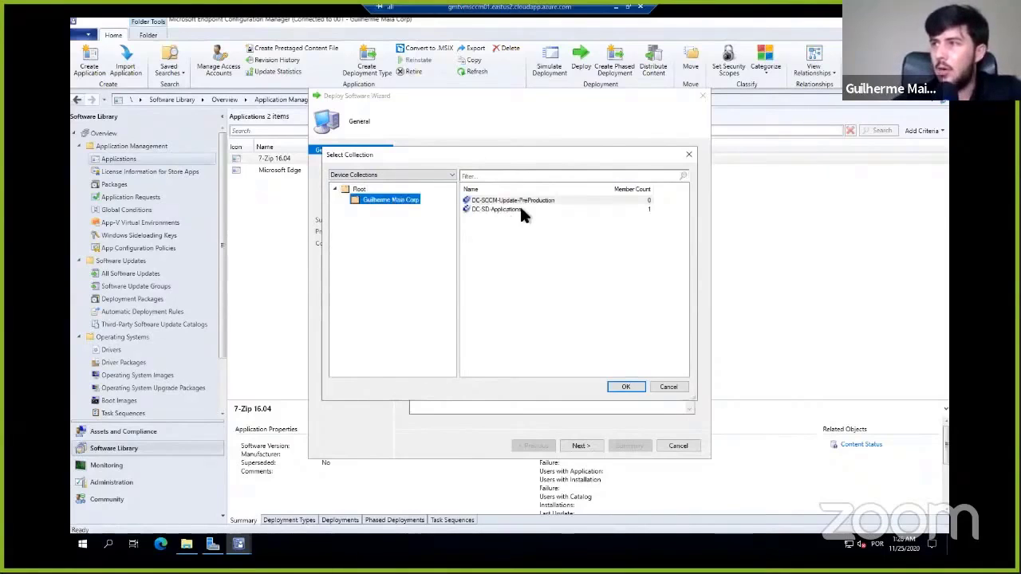
left_click(521, 209)
left_click(523, 201)
left_click(527, 209)
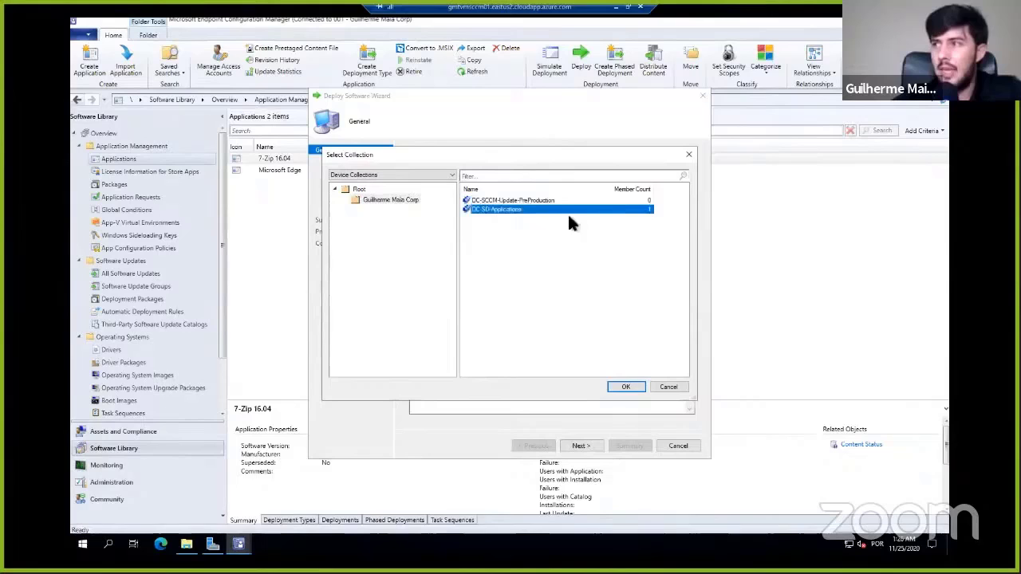
left_click(624, 388)
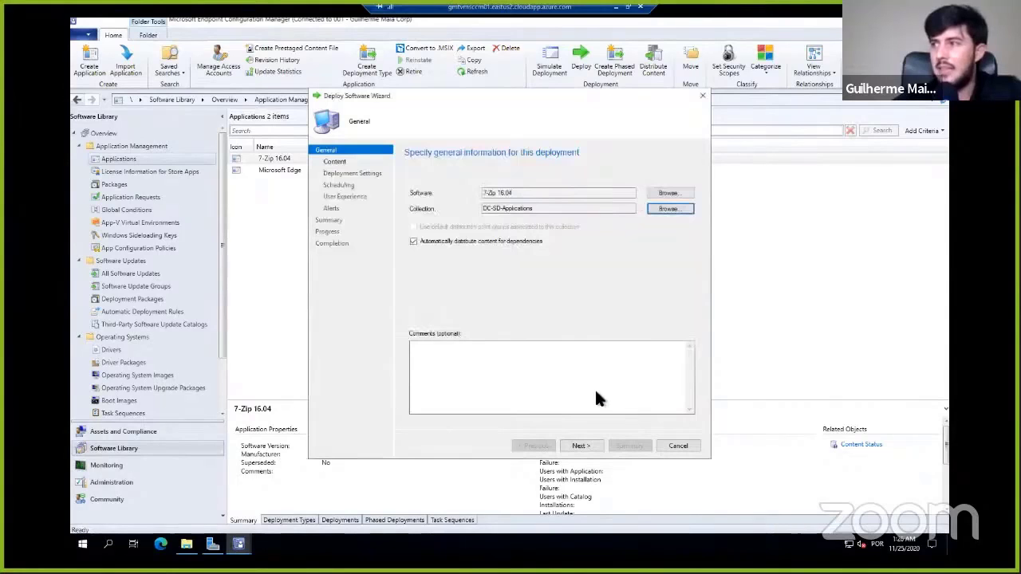
- Add the distribution point group DPG-All as the content destination for the 7-Zip 16.04 deployment
left_click(583, 445)
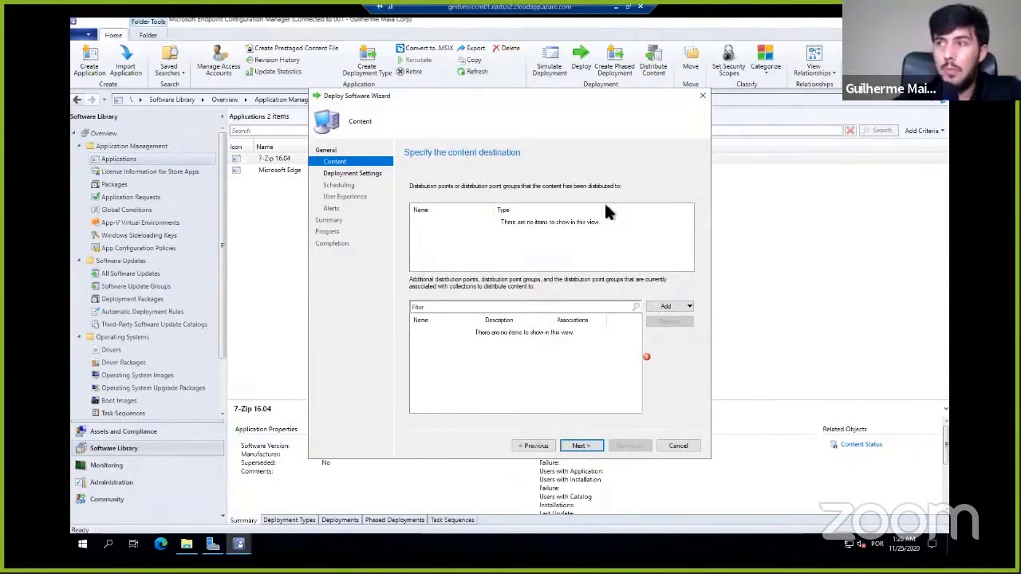
left_click(674, 311)
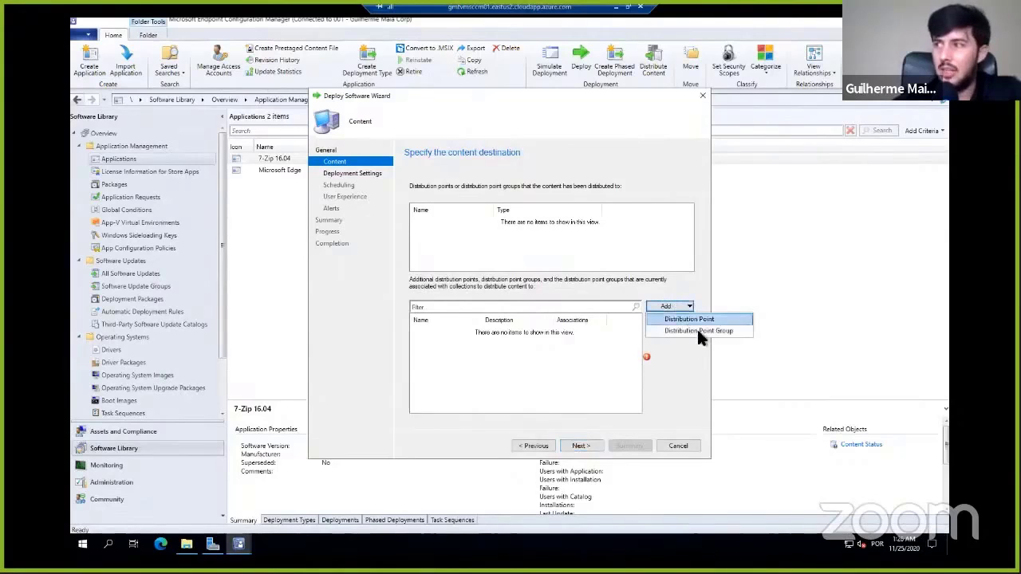
left_click(697, 329)
left_click(368, 237)
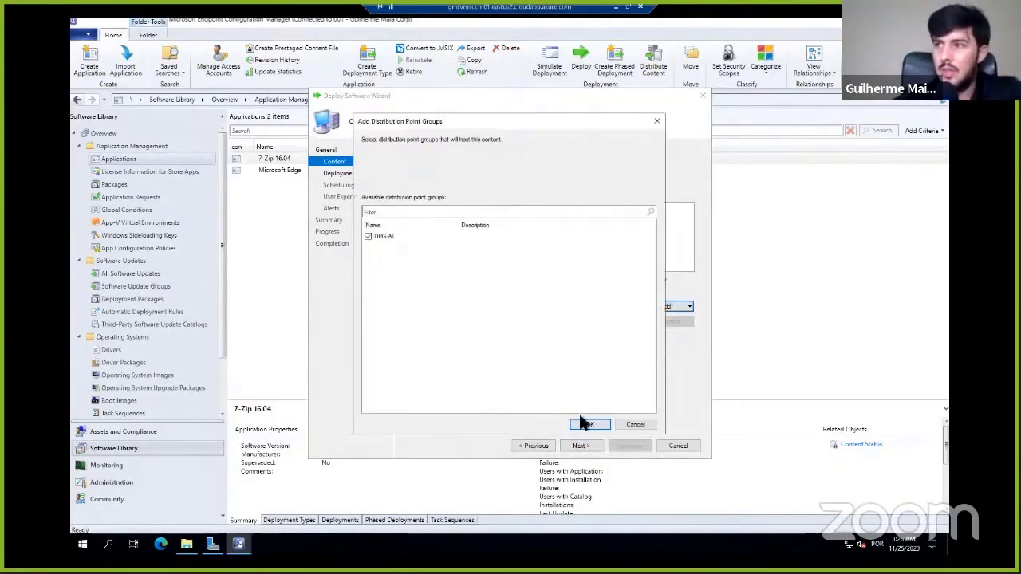
left_click(591, 422)
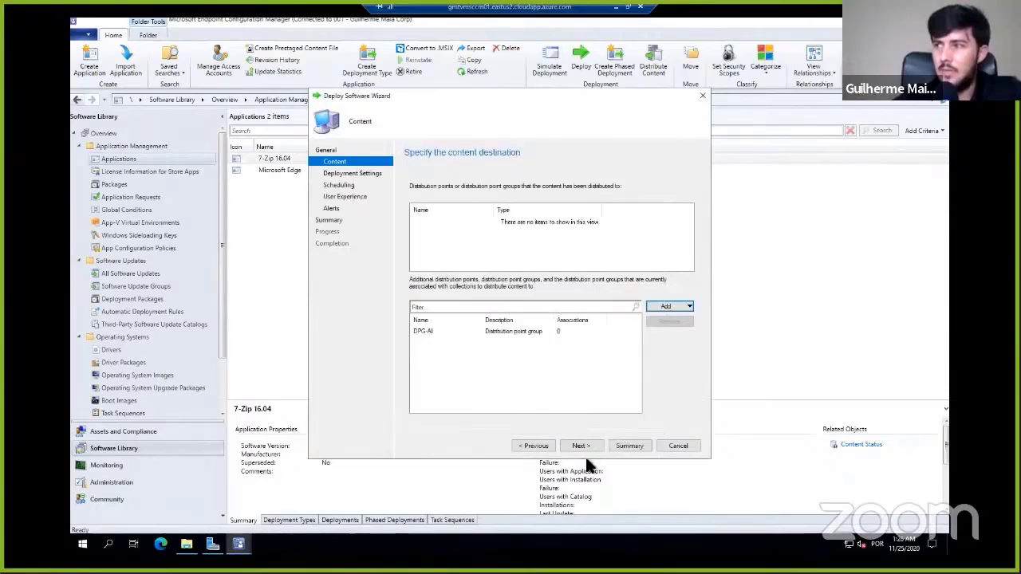
- Check the available actions in Deployment Settings, keep Install, and set the deployment purpose to Required
left_click(582, 444)
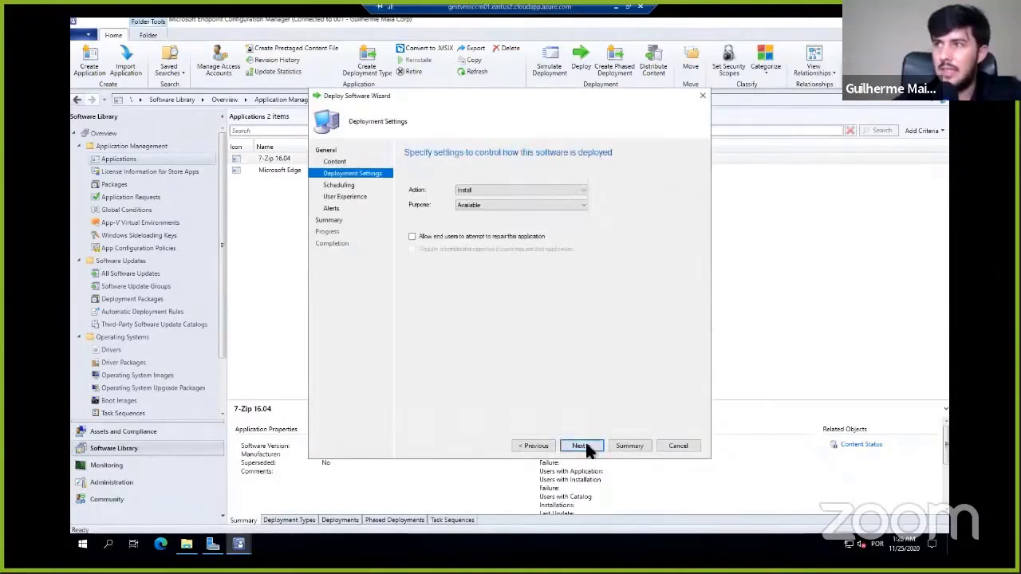
left_click(480, 191)
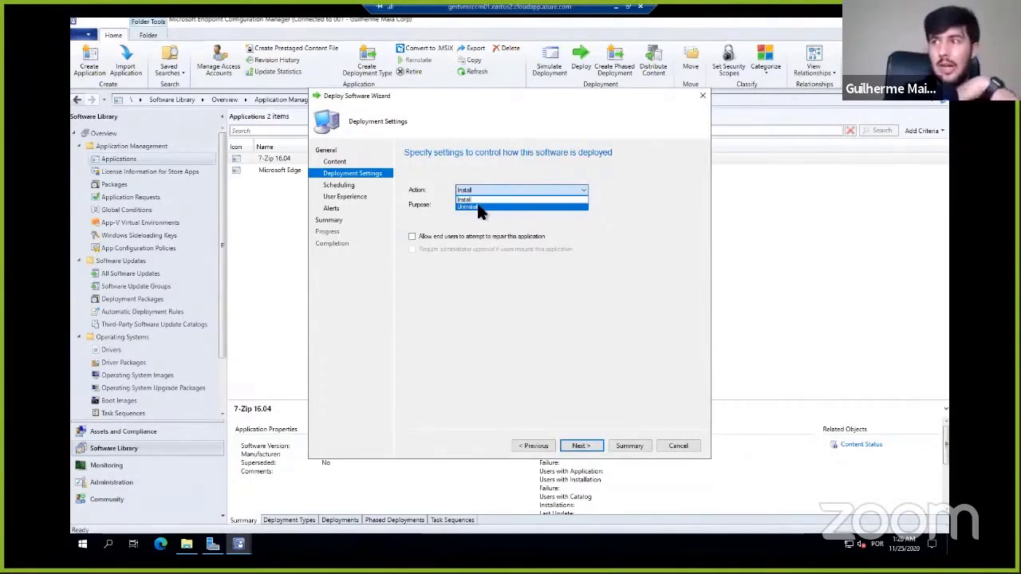
left_click(645, 280)
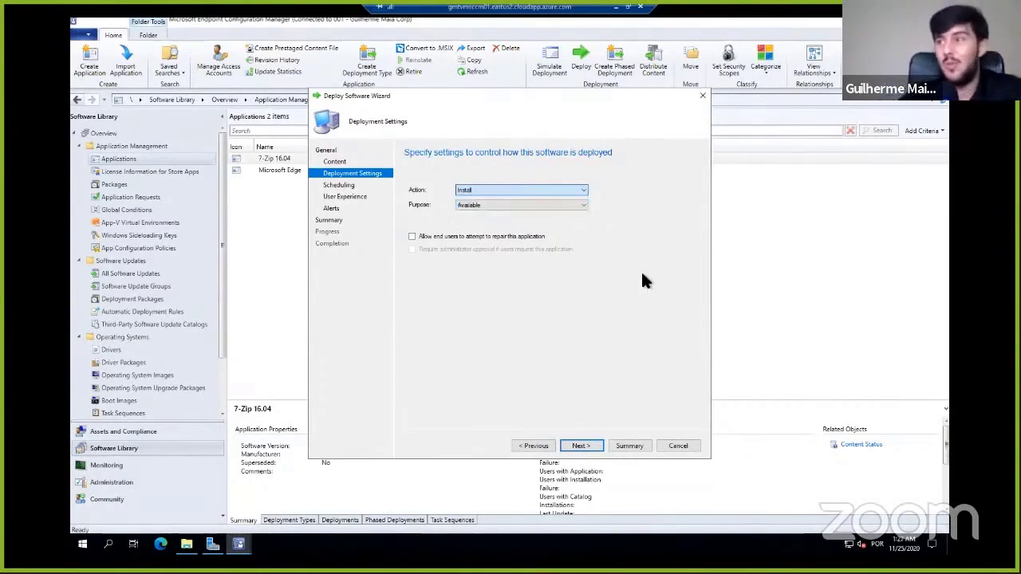
left_click(508, 205)
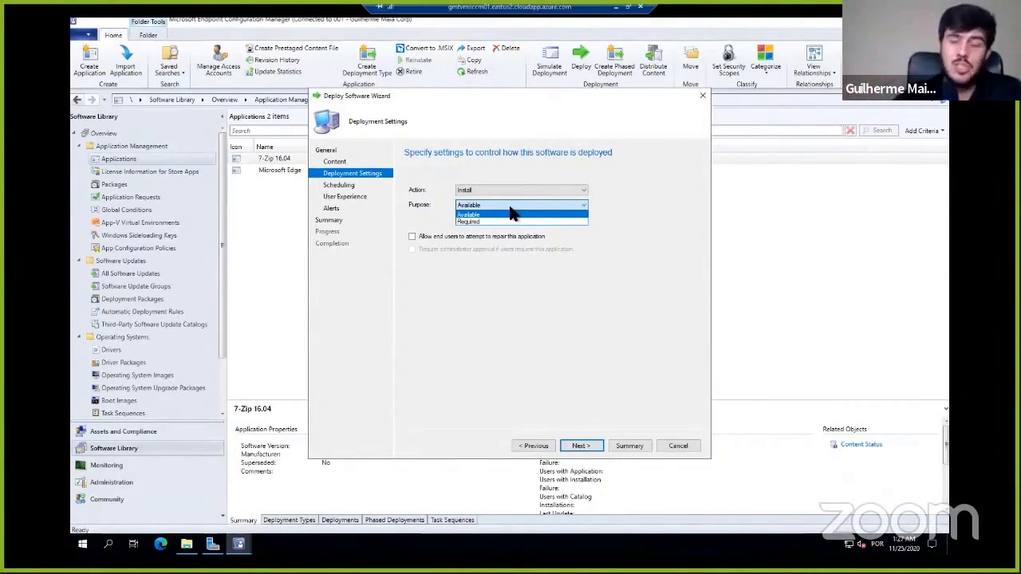
left_click(500, 221)
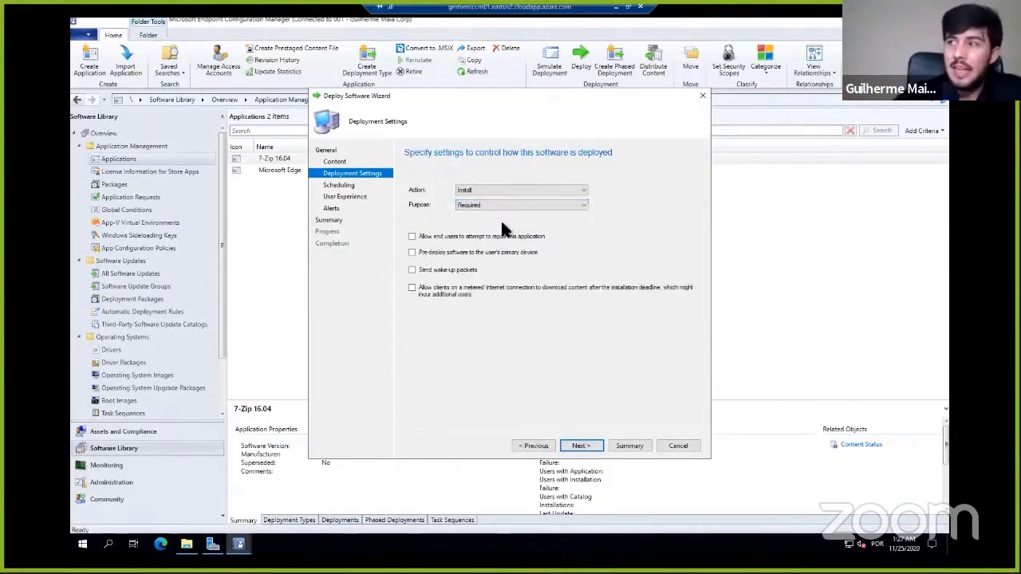
- Review the purpose options for the 7-Zip 16.04 deployment and change the purpose to Available
left_click(488, 204)
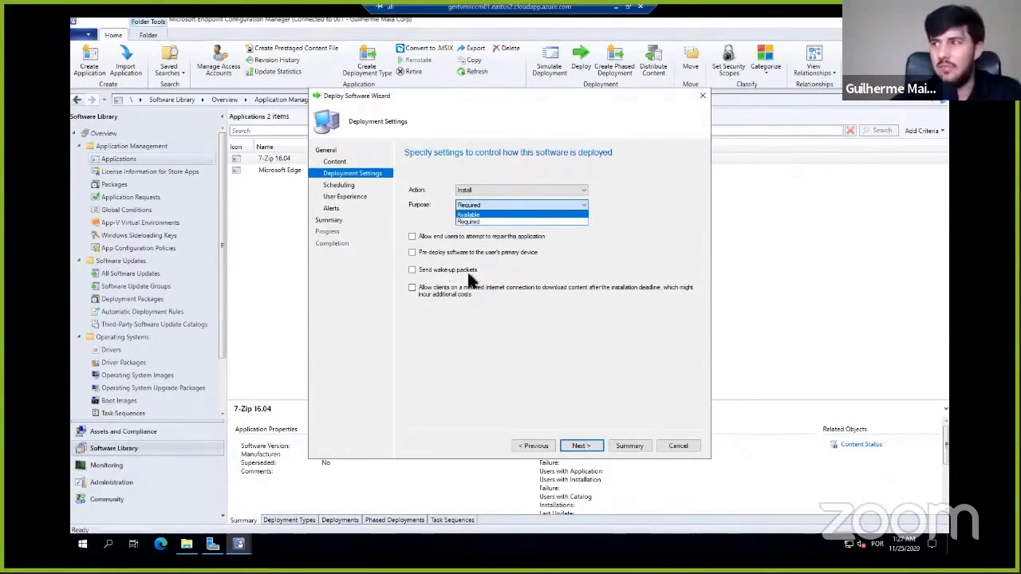
left_click(616, 354)
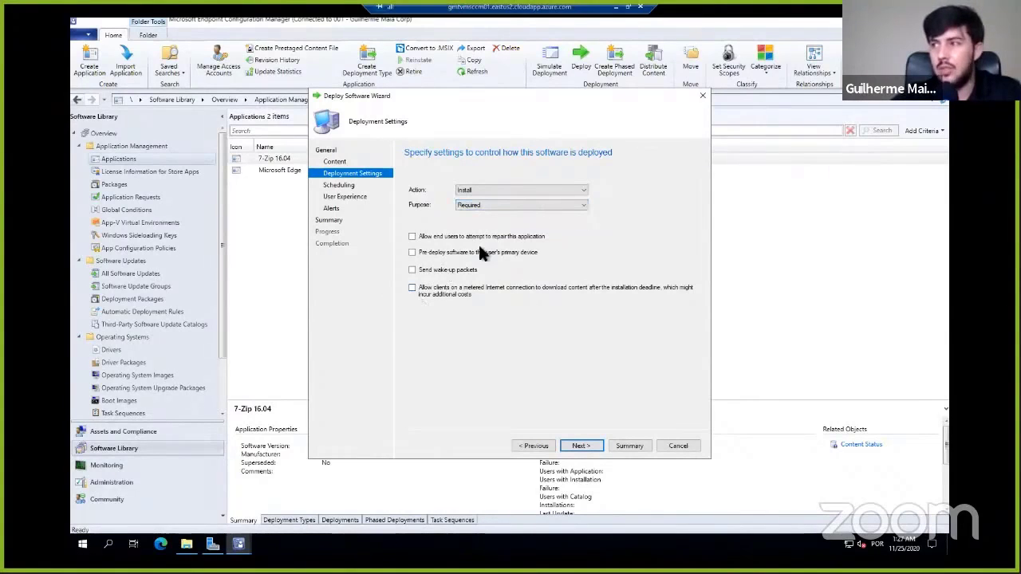
left_click(489, 202)
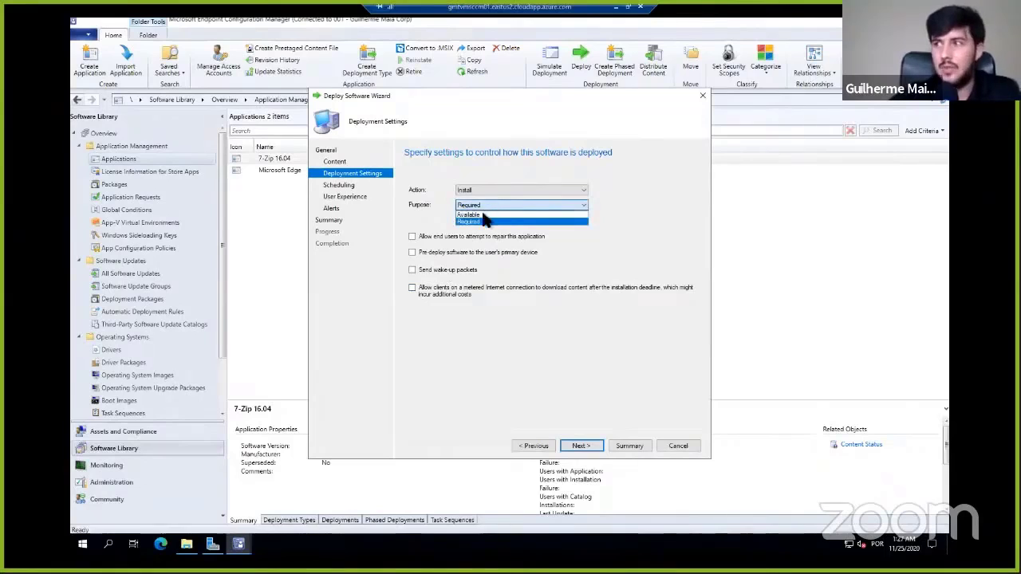
left_click(486, 215)
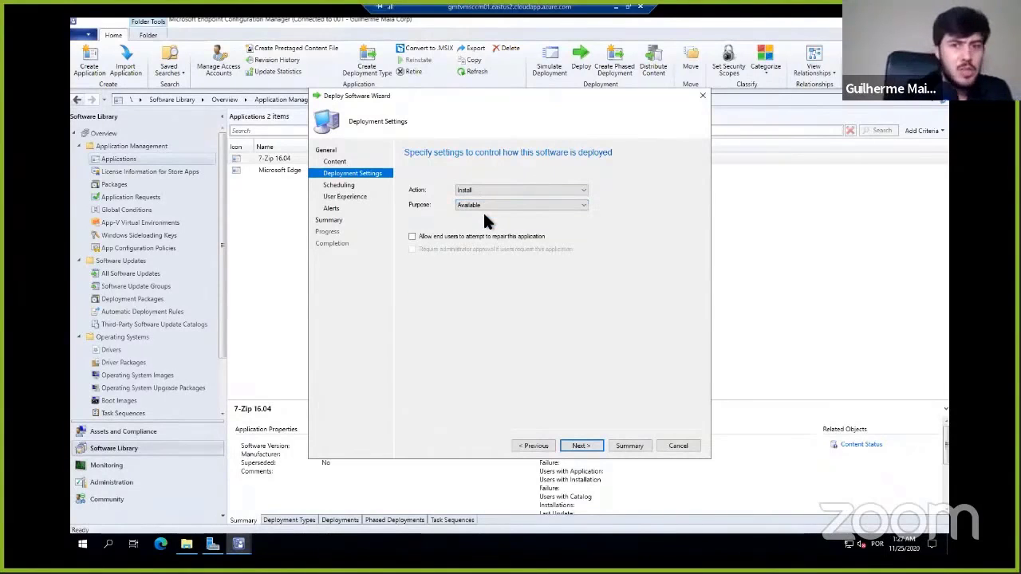
left_click(580, 446)
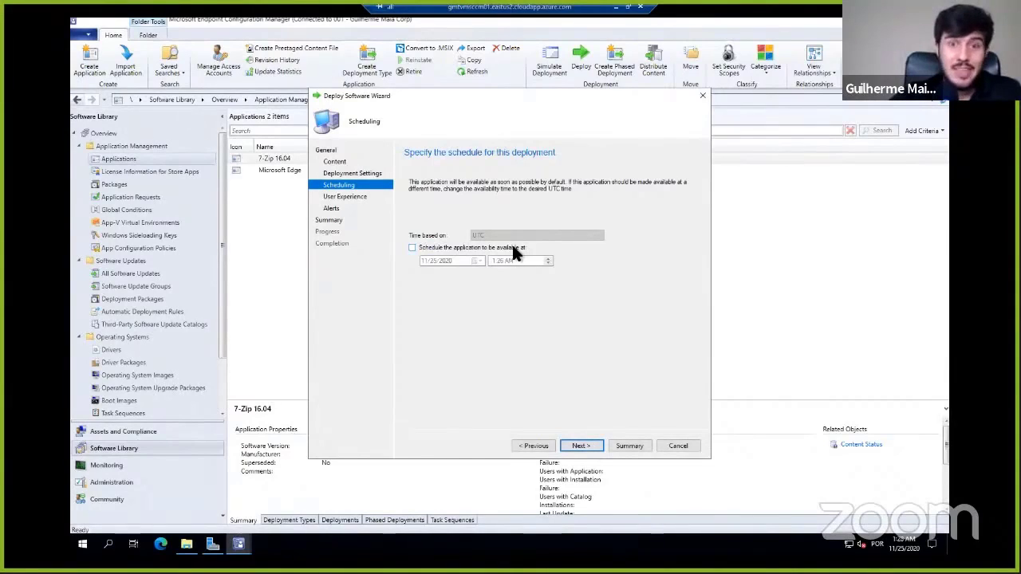
- Keep the default availability schedule and set user notifications to Display in Software Center and show all notifications
left_click(590, 446)
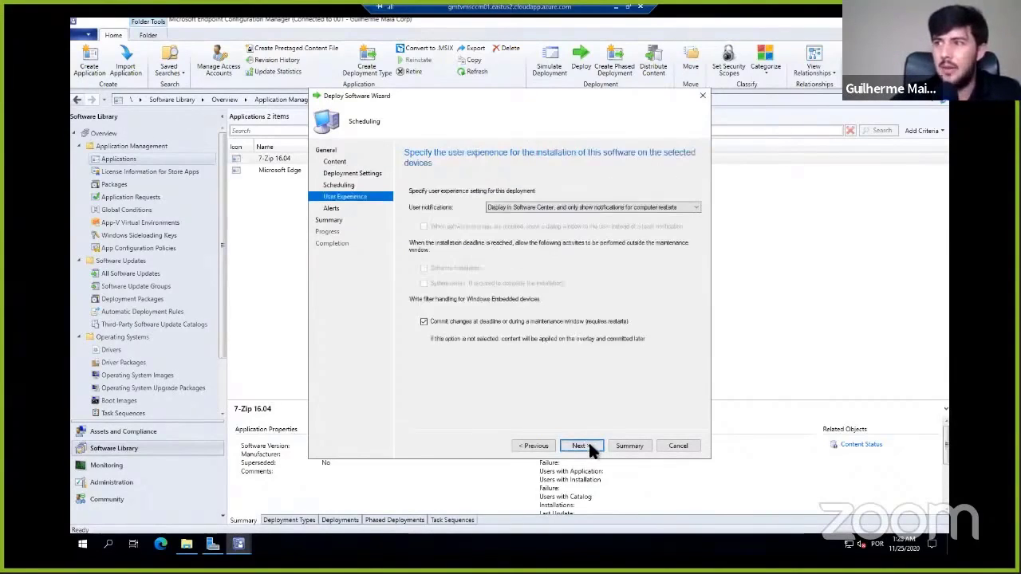
left_click(636, 207)
left_click(543, 216)
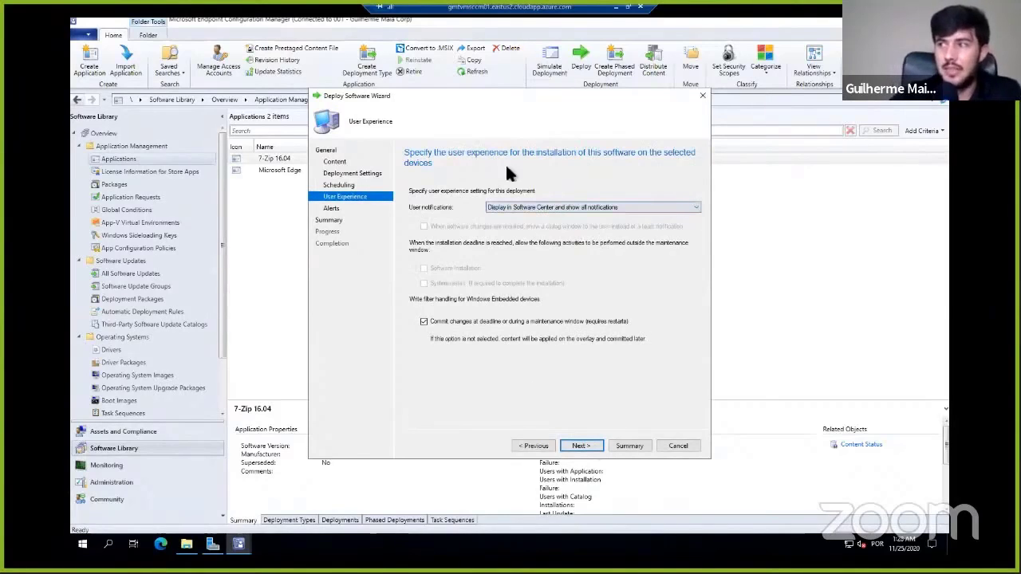
left_click(586, 446)
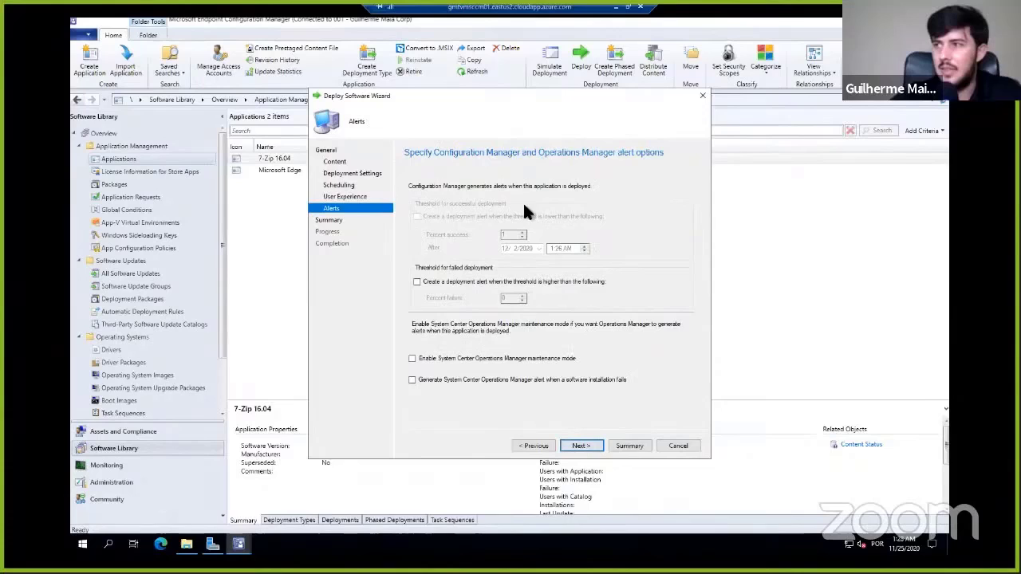
- Accept the default alert options, complete the 7-Zip 16.04 deployment wizard and close it
left_click(581, 449)
left_click(588, 449)
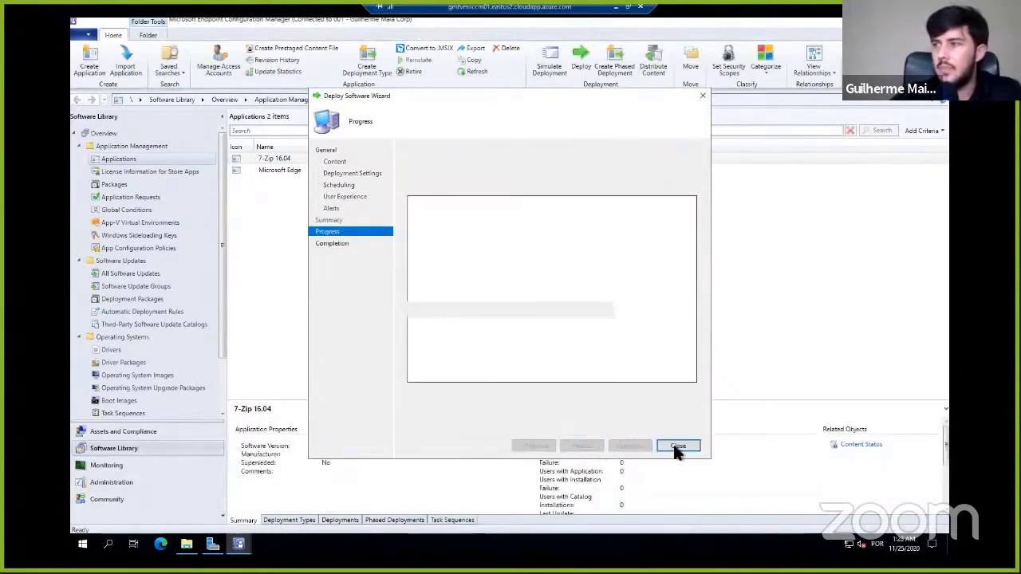
left_click(677, 446)
- Check the 7-Zip 16.04 application's deployment types and its deployment to the DC-SD-Applications collection
left_click(332, 158)
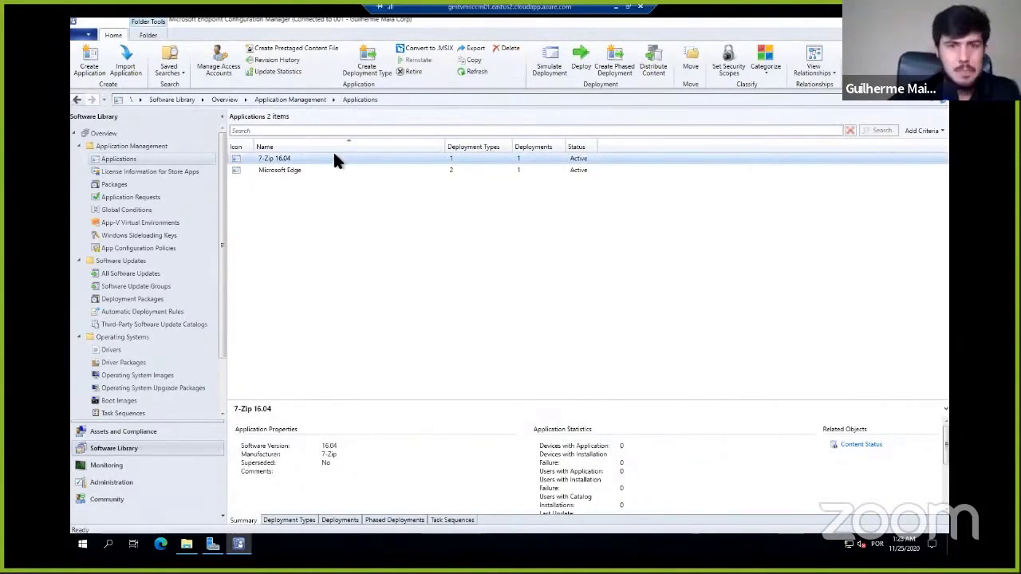
left_click(290, 520)
left_click(339, 520)
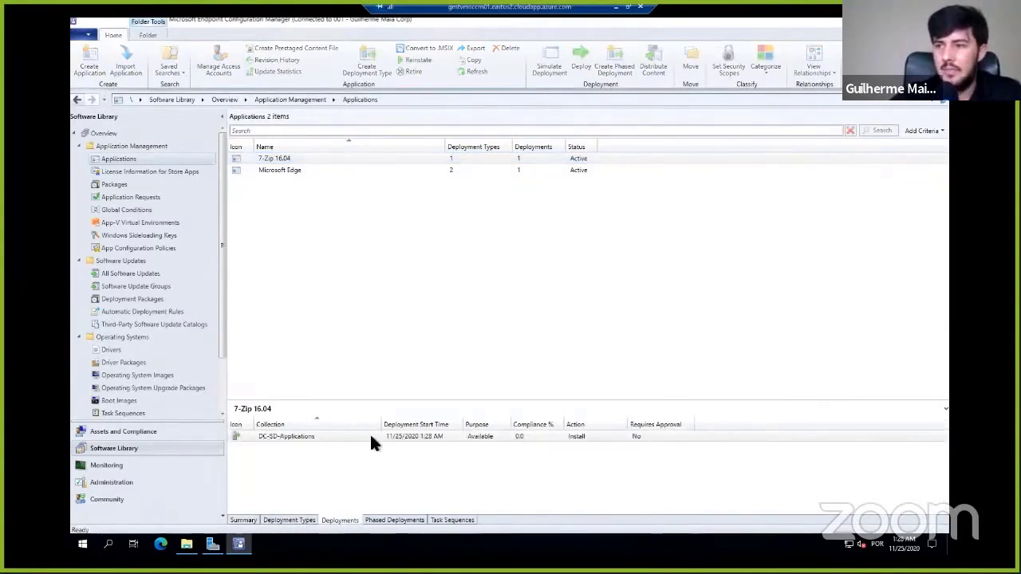
left_click(371, 437)
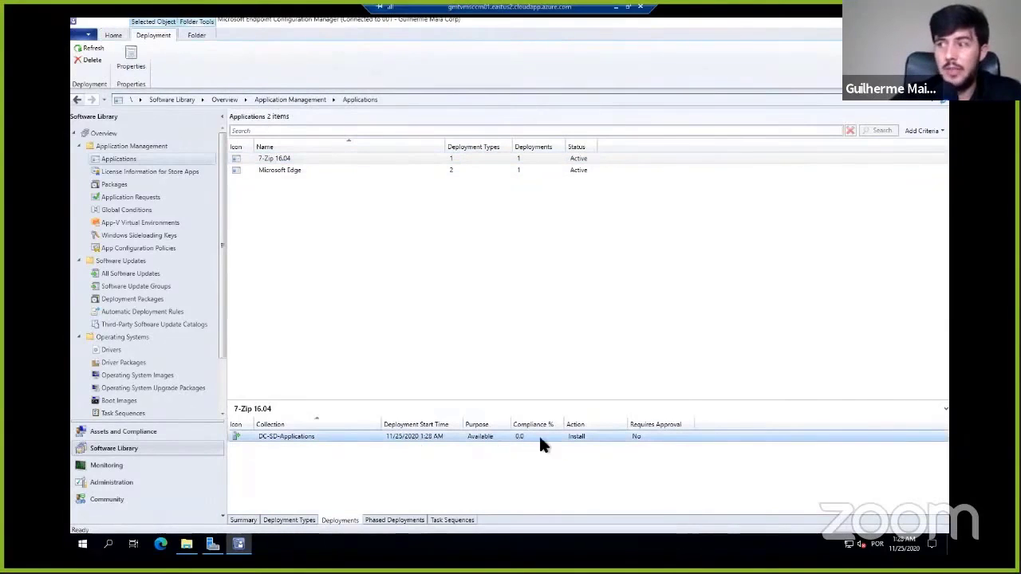
- Check the content distribution status of 7-Zip 16.04 in the Monitoring workspace
left_click(119, 466)
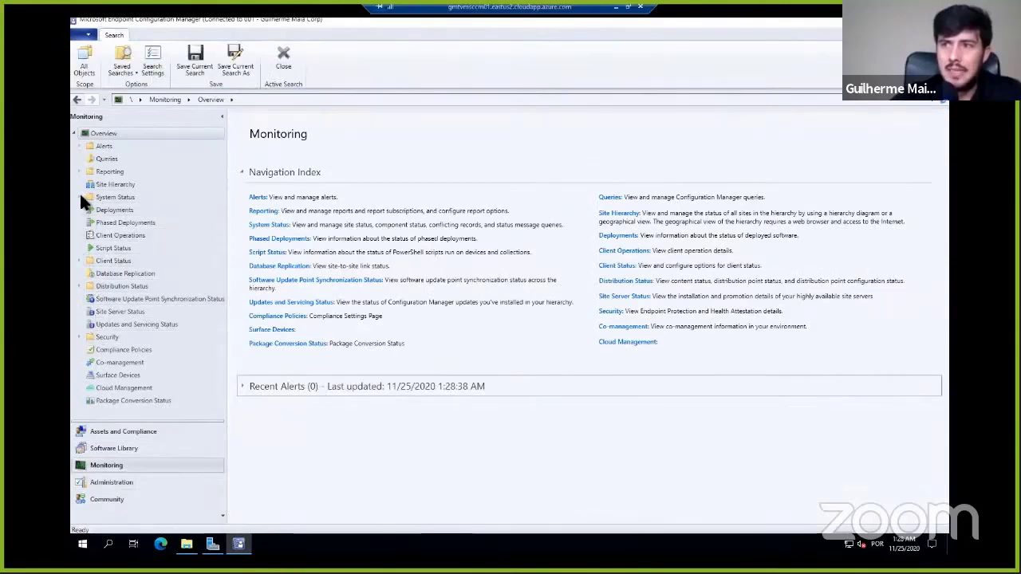
left_click(78, 285)
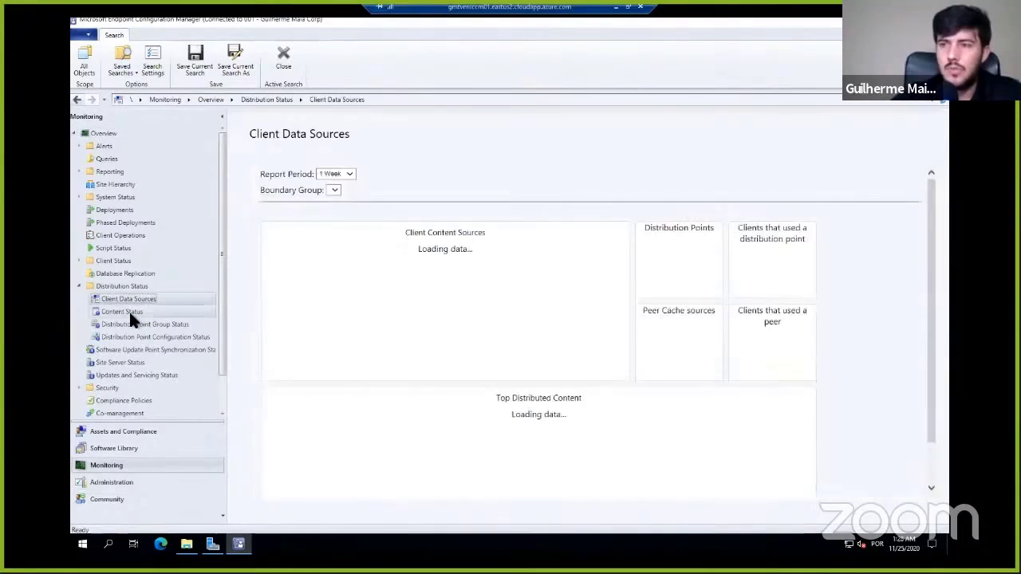
left_click(129, 313)
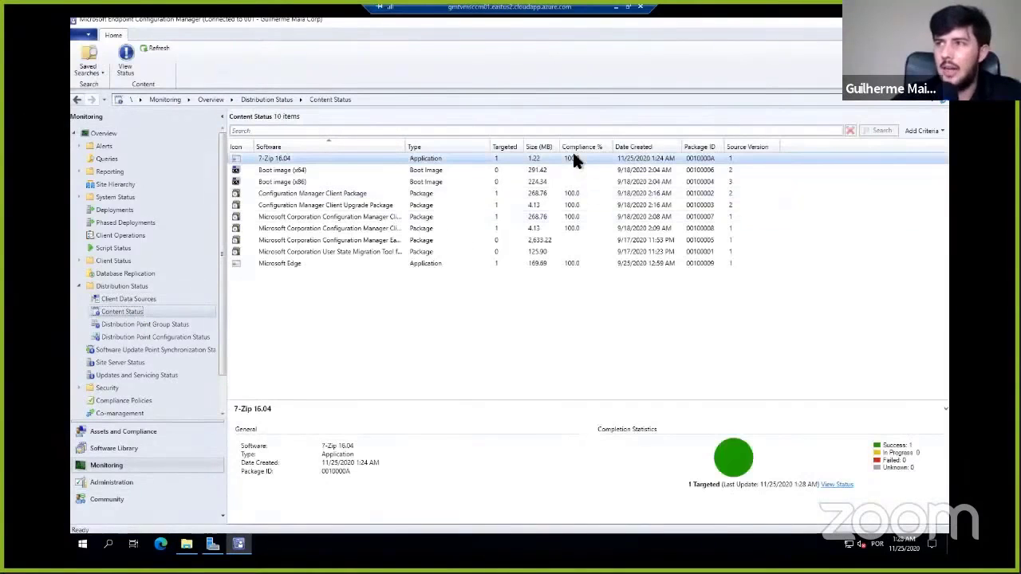
left_click(419, 169)
left_click(510, 146)
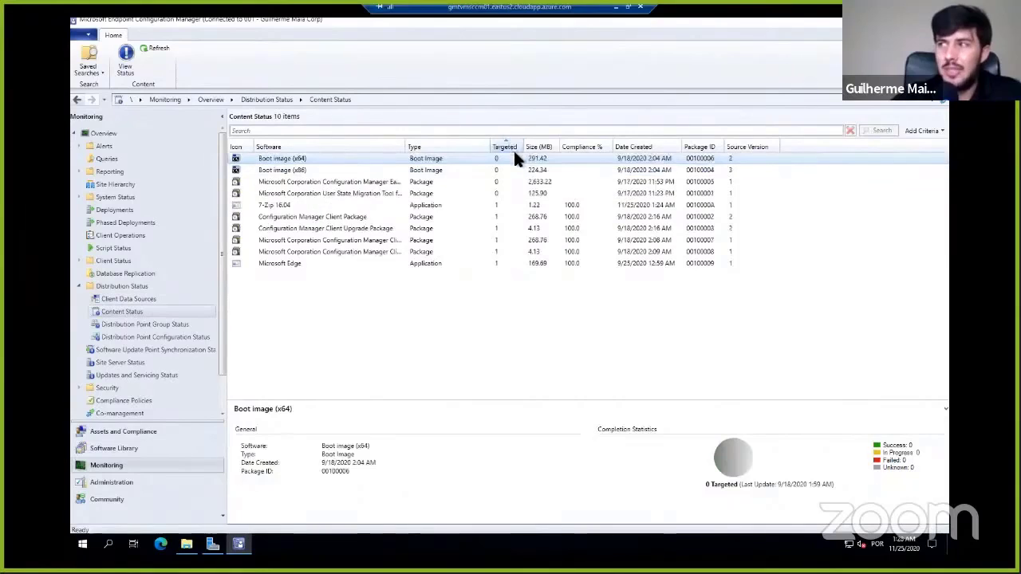
left_click(323, 149)
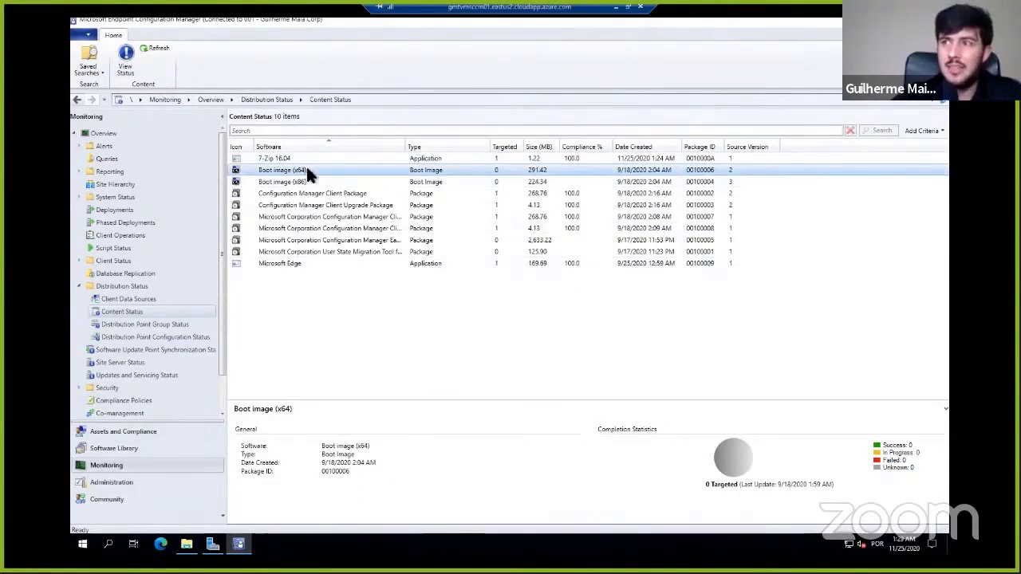
left_click(593, 156)
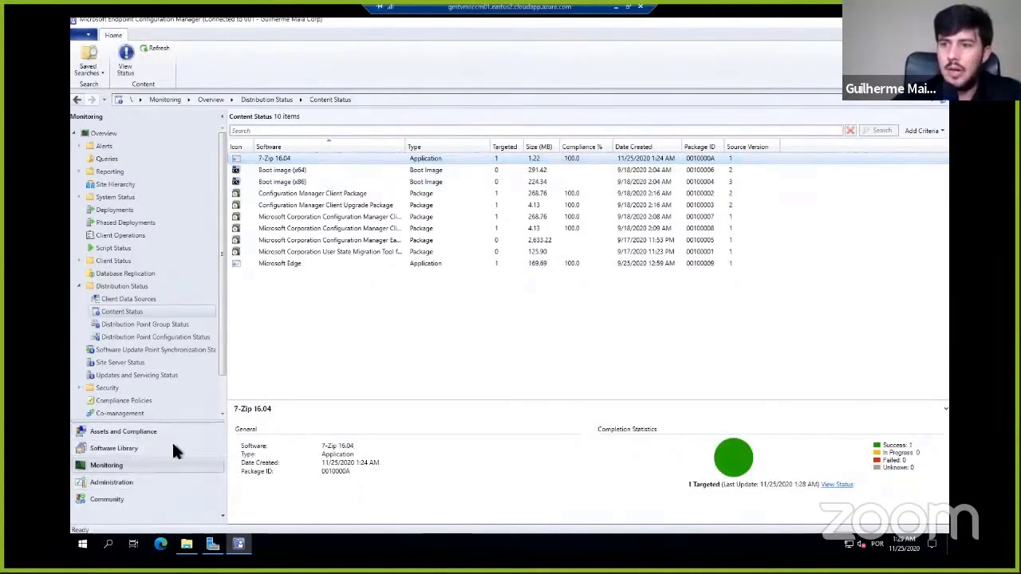
- Send the Download Computer Policy client notification to the device VMCL01
left_click(133, 431)
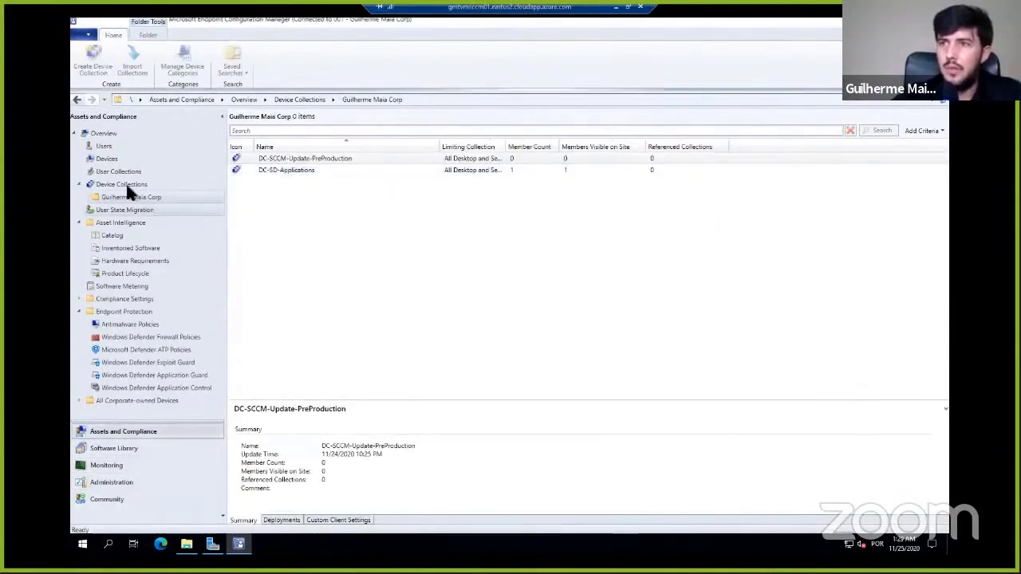
left_click(107, 156)
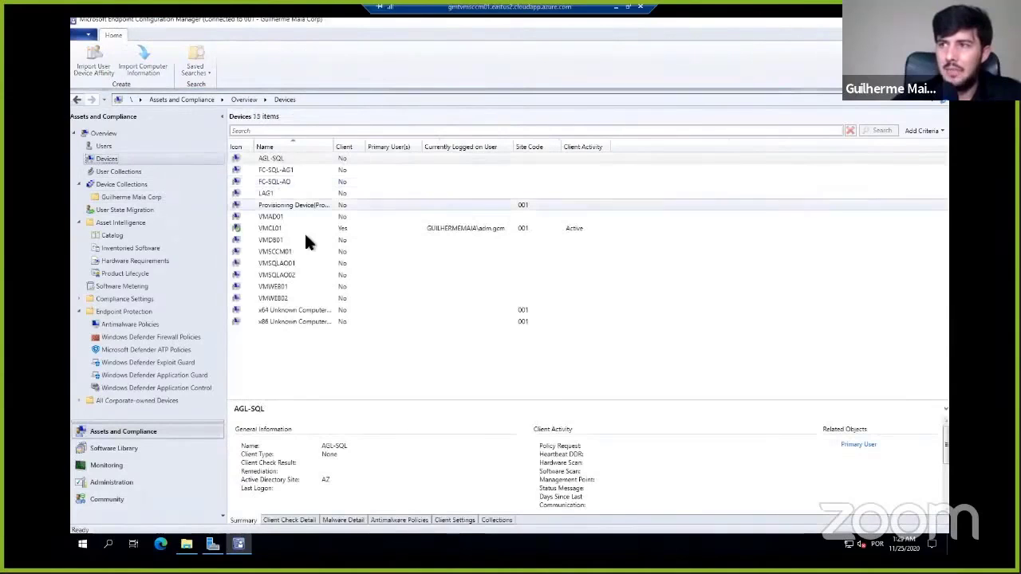
left_click(309, 231)
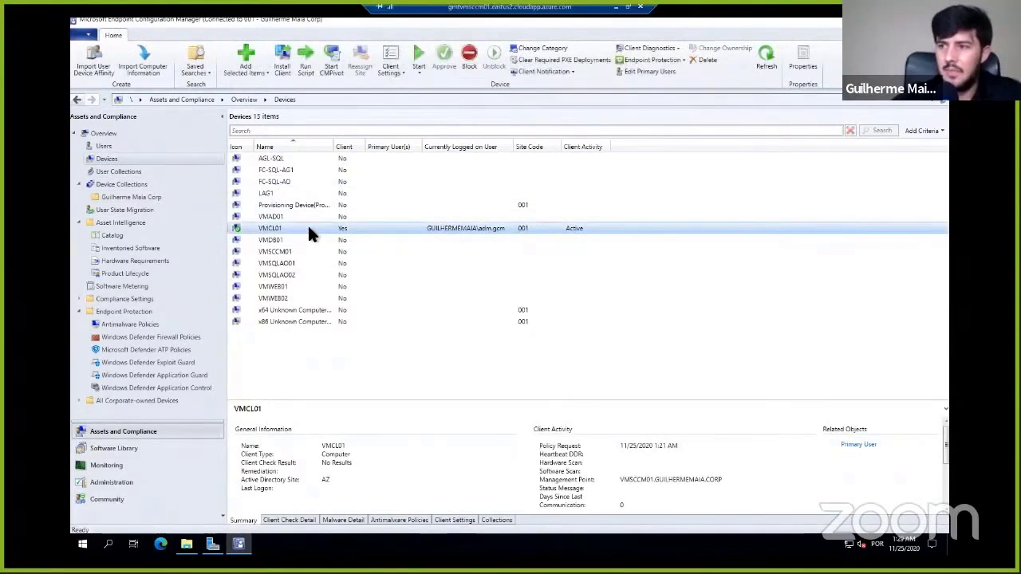
right_click(311, 232)
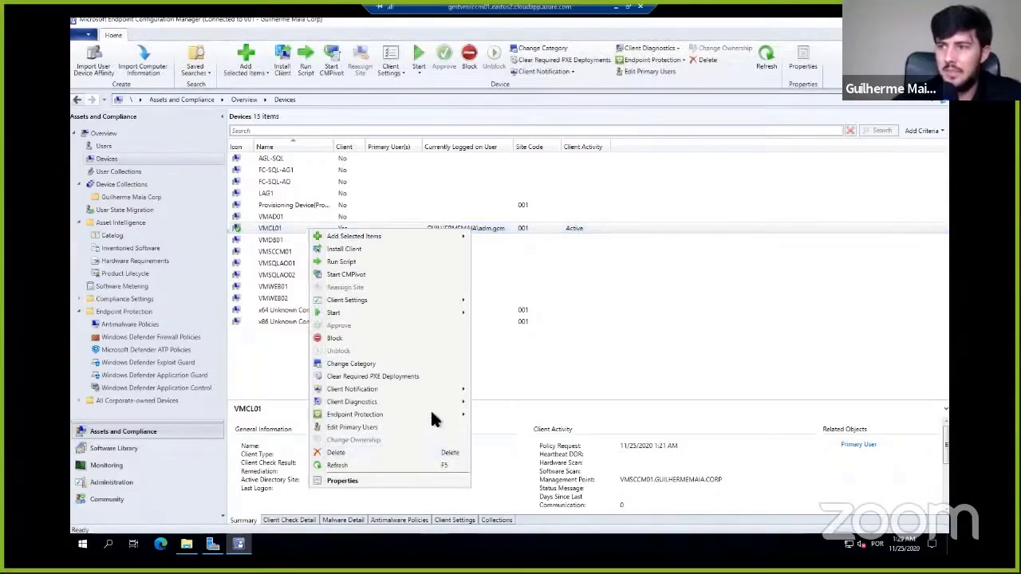
mouse_move(442, 389)
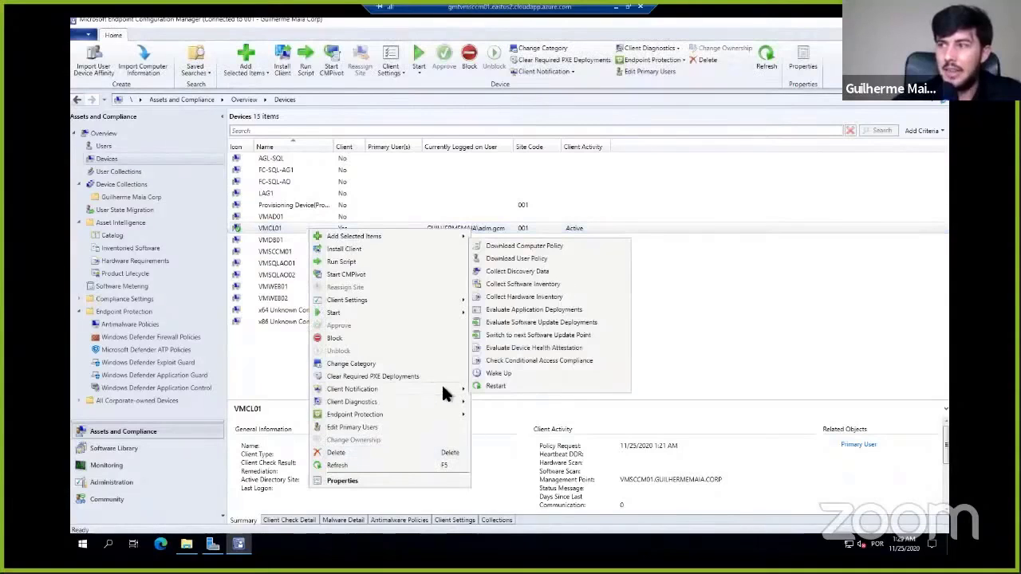
left_click(556, 249)
left_click(543, 319)
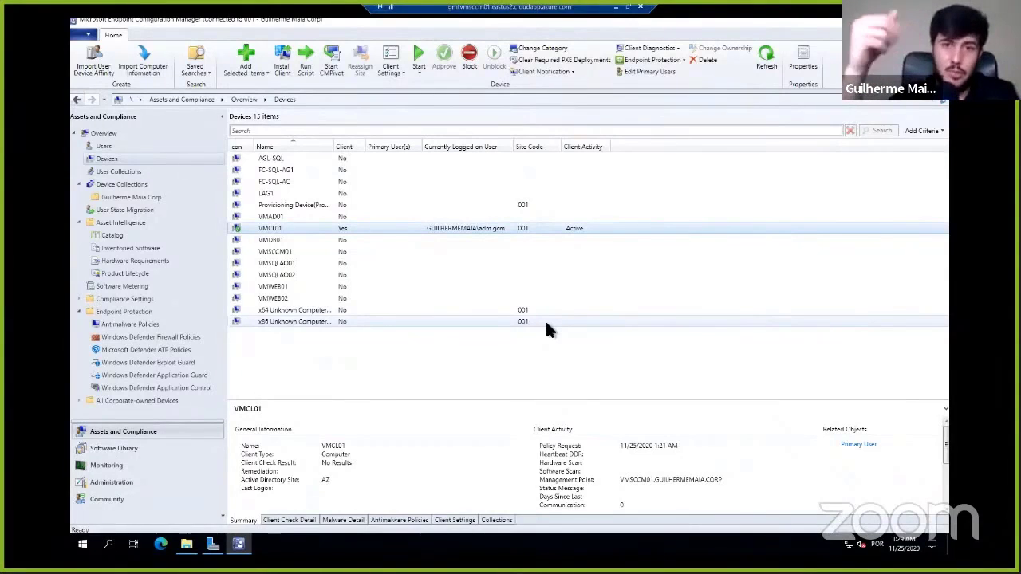
- Inspect the client policy polling interval in the Default Client Settings and close them without changes
left_click(116, 482)
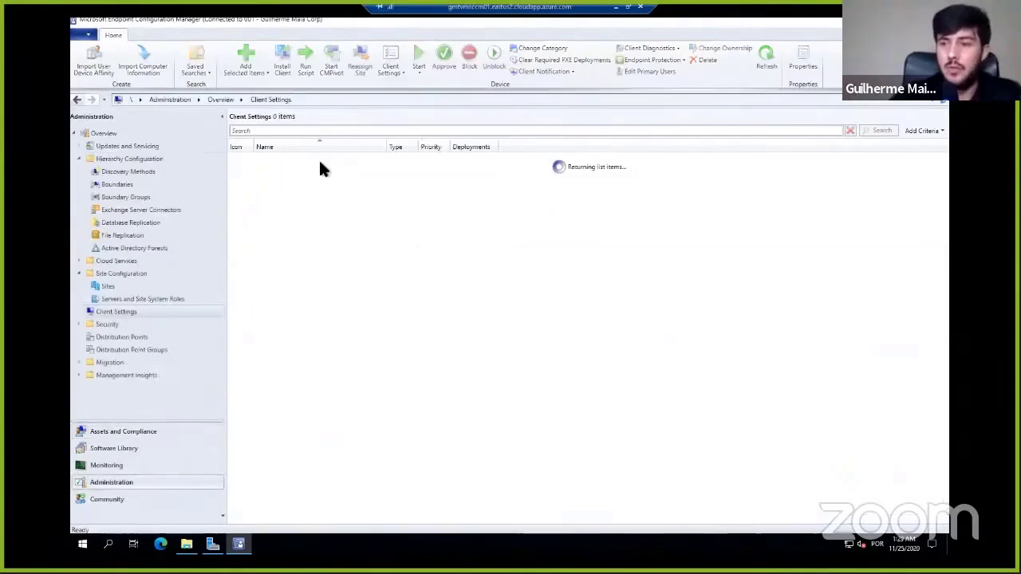
right_click(289, 162)
left_click(303, 168)
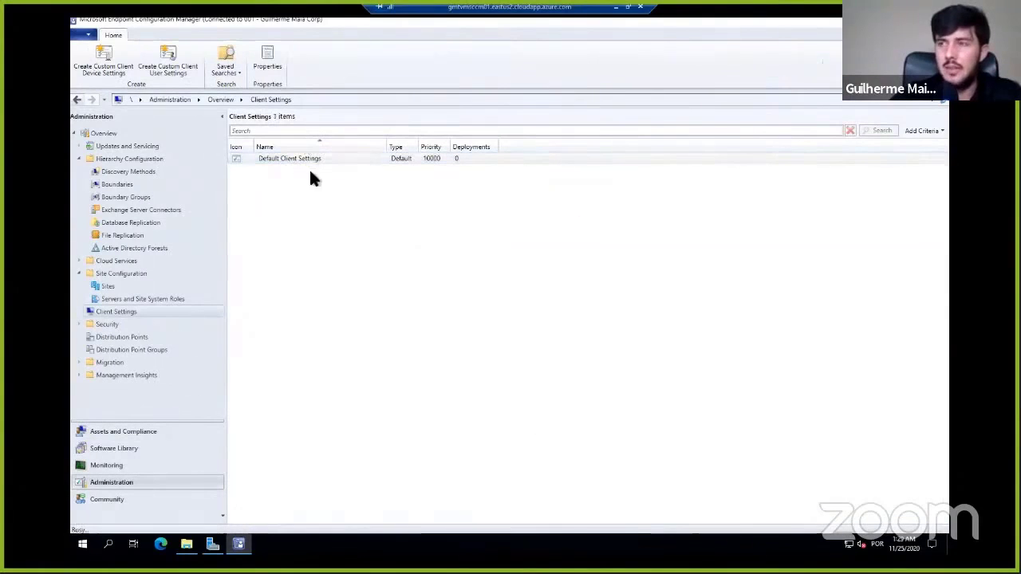
left_click(335, 147)
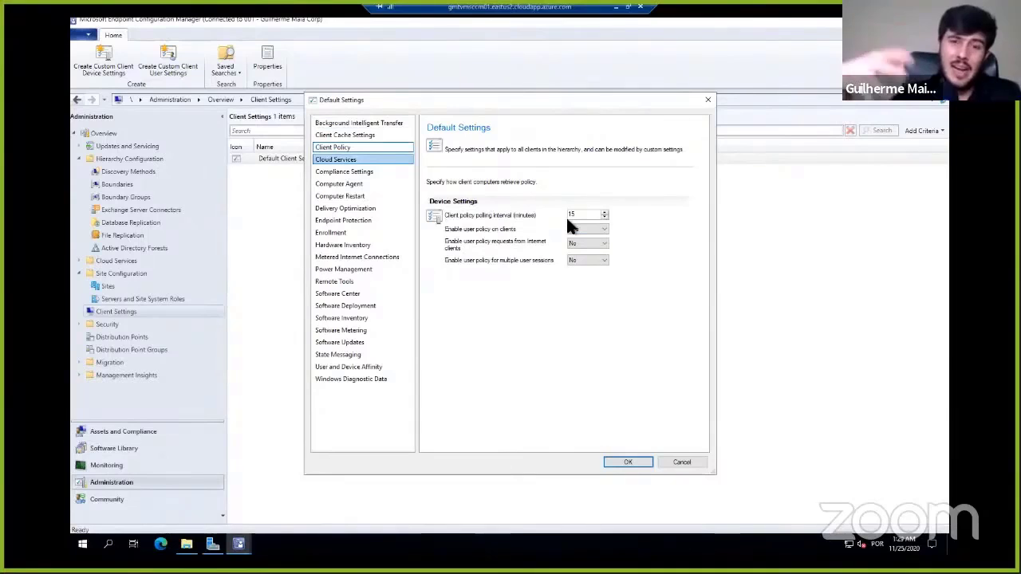
left_click(707, 100)
- Switch to the VMCL01 remote session in Remote Desktop Connection Manager and check the applications offered in Software Center
left_click(131, 434)
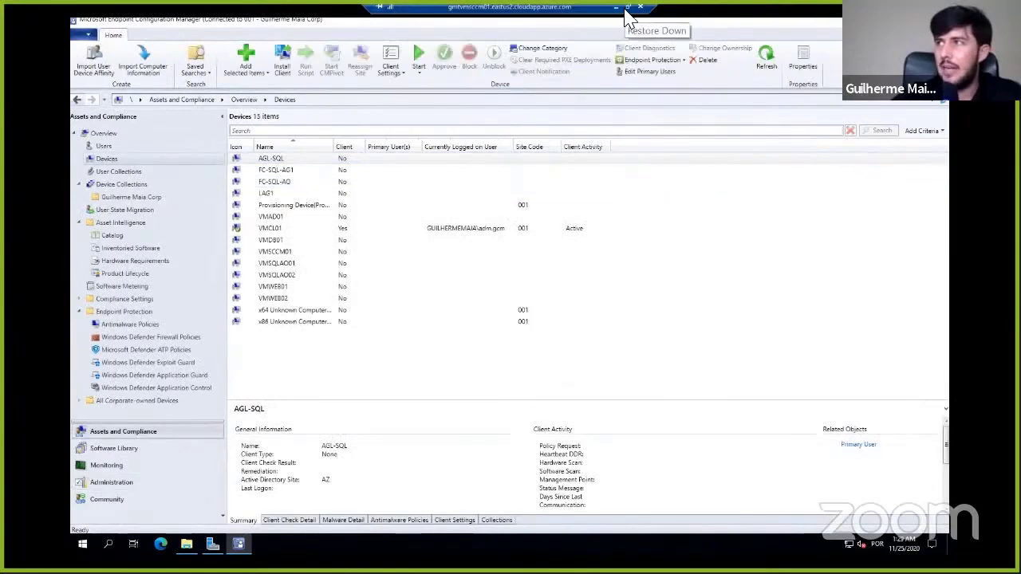
left_click(628, 7)
left_click(60, 111)
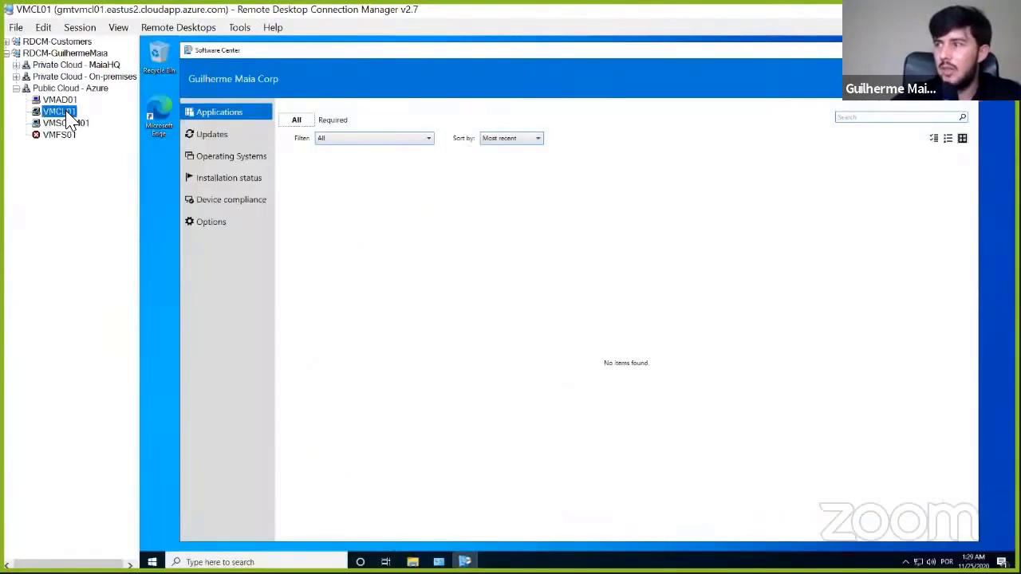
right_click(68, 114)
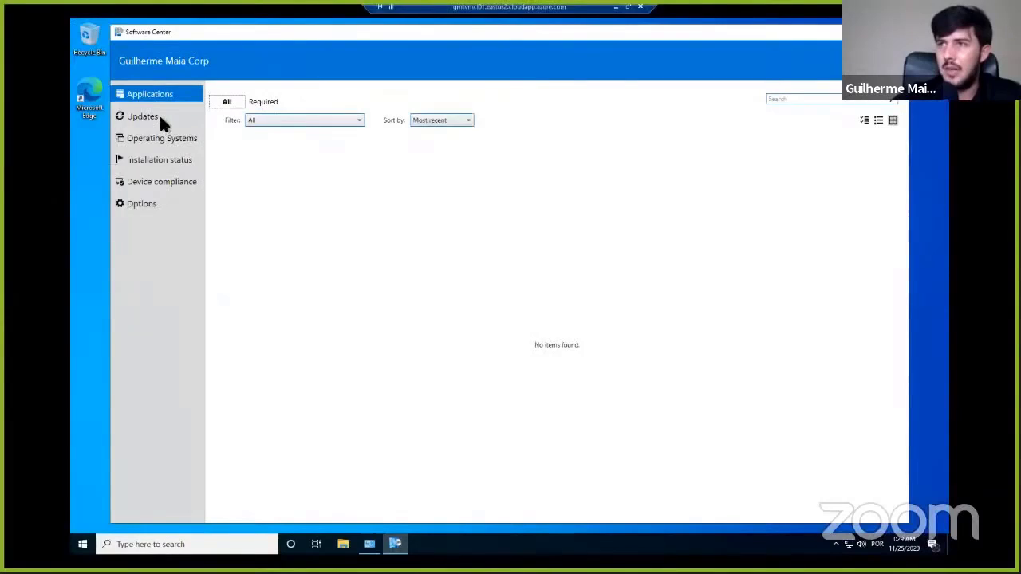
left_click(159, 114)
left_click(158, 103)
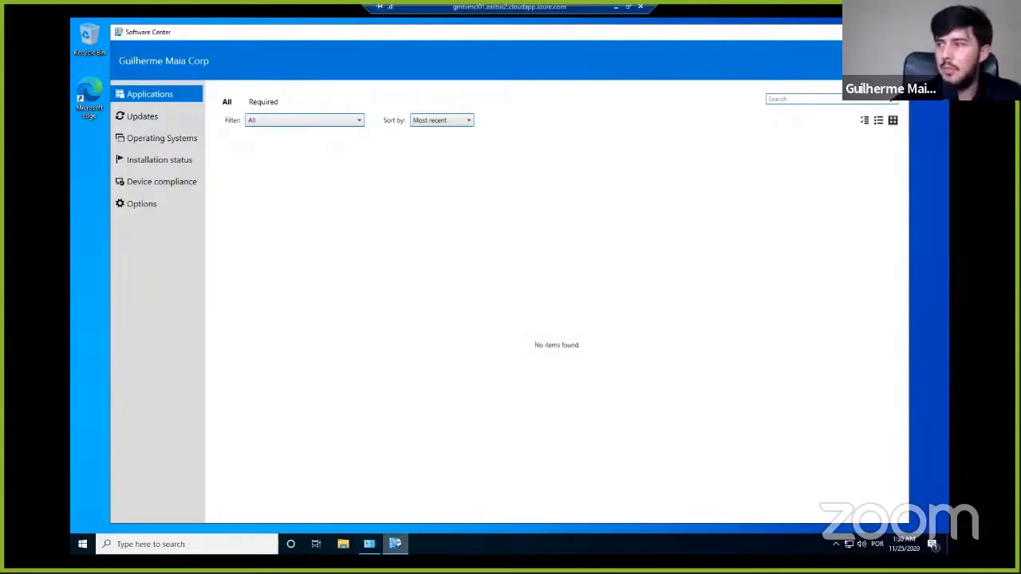
- Check the hidden notification icons on VMCL01 and bring up the Control Panel window
left_click(836, 544)
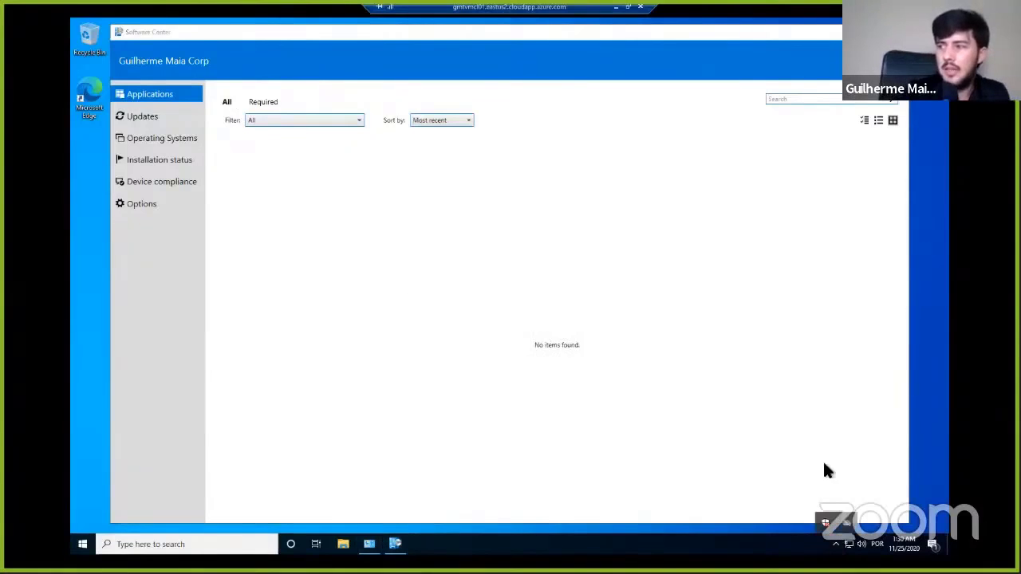
left_click(797, 440)
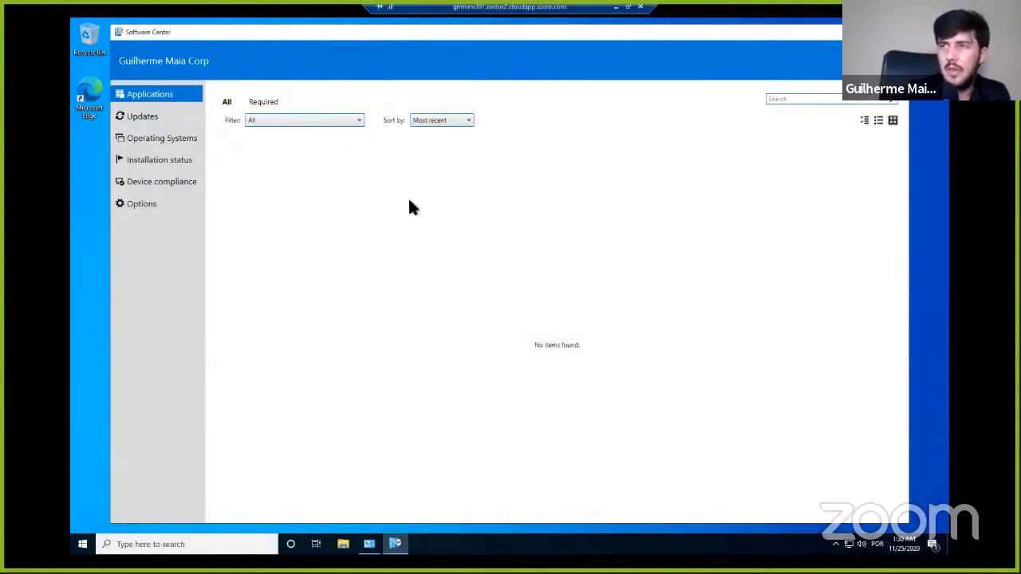
left_click(371, 545)
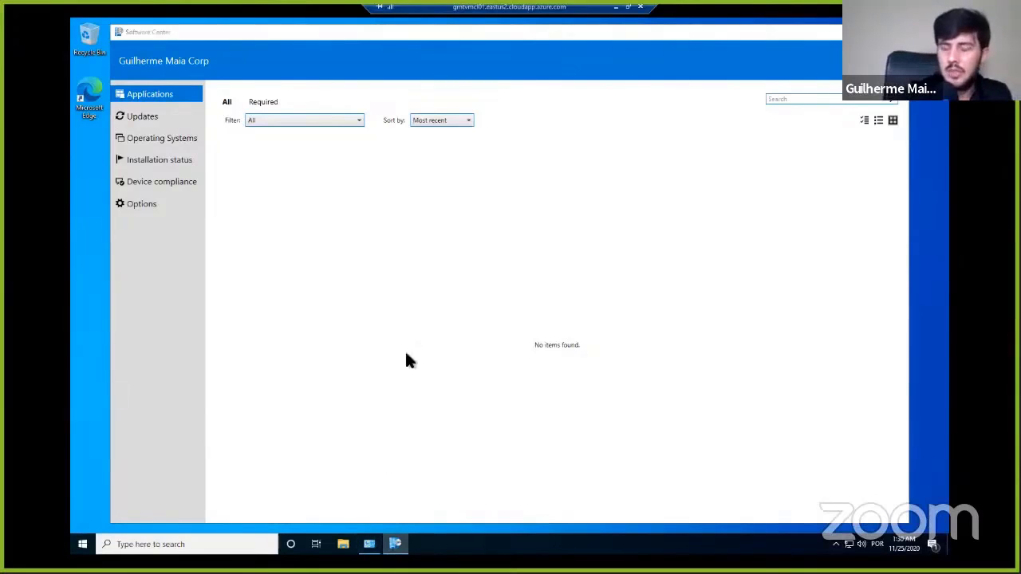
left_click(369, 544)
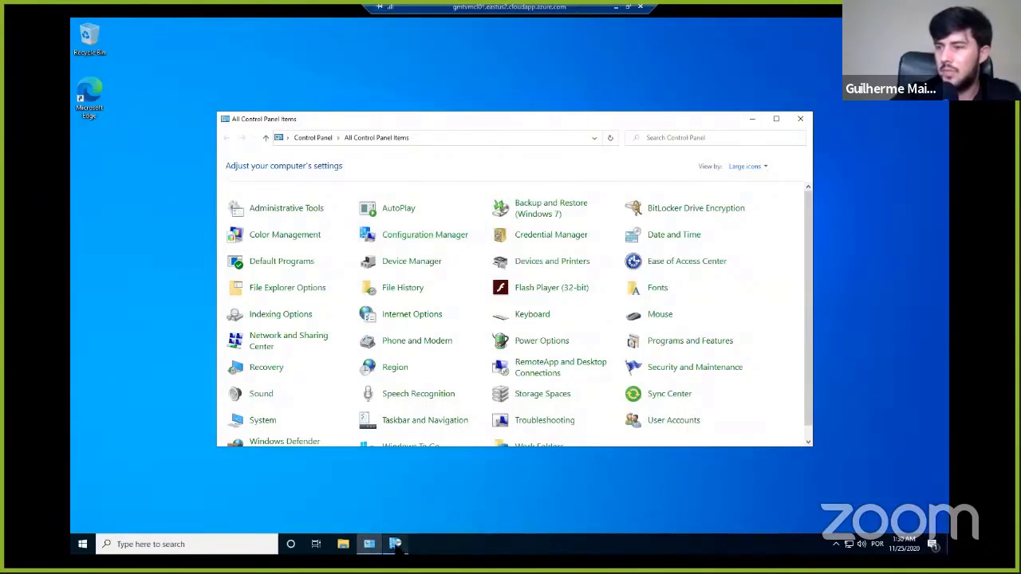
- Open the Configuration Manager client properties on VMCL01 and close them along with Control Panel to check Software Center's application list
left_click(395, 544)
left_click(370, 544)
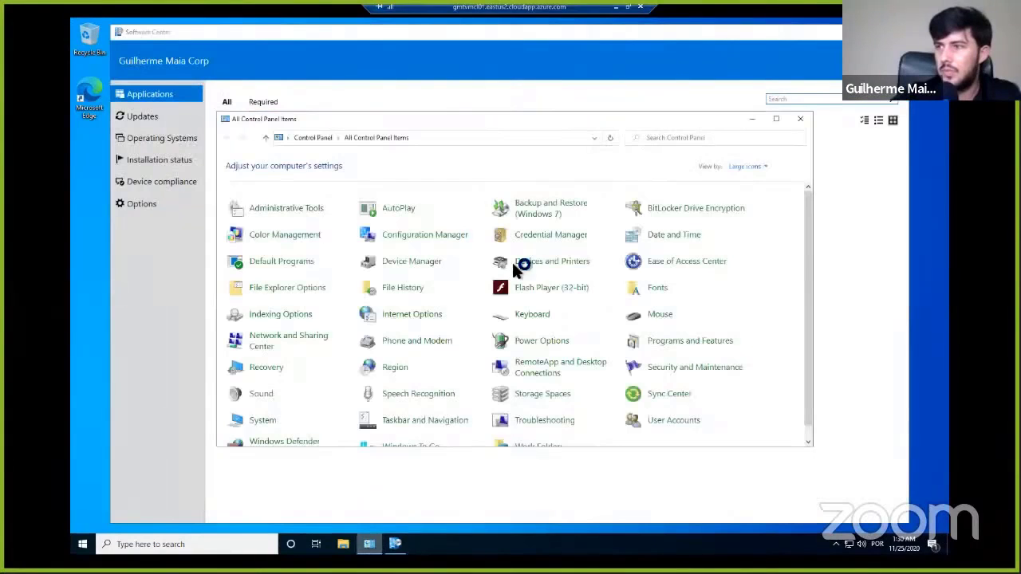
left_click(430, 236)
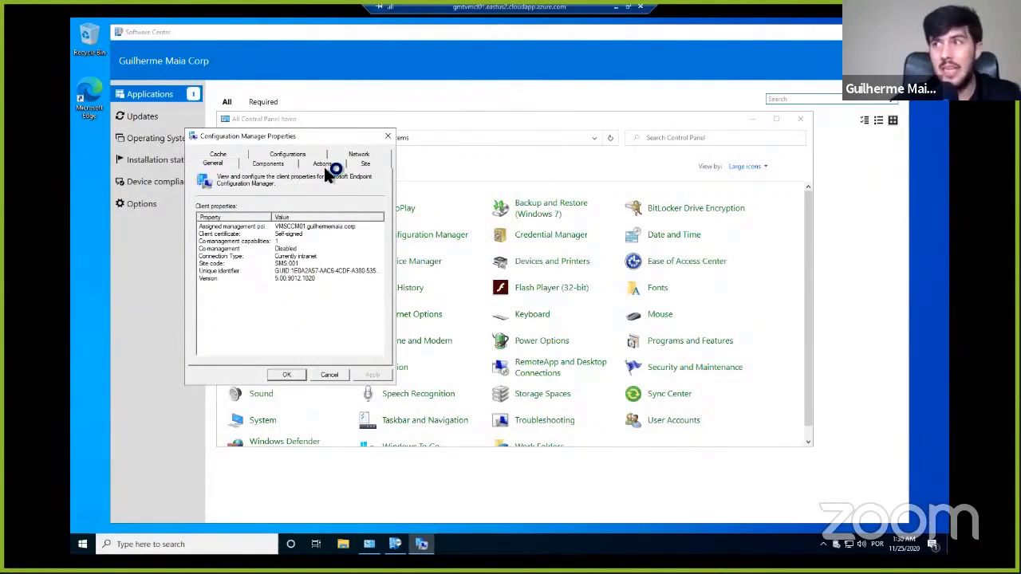
left_click(387, 134)
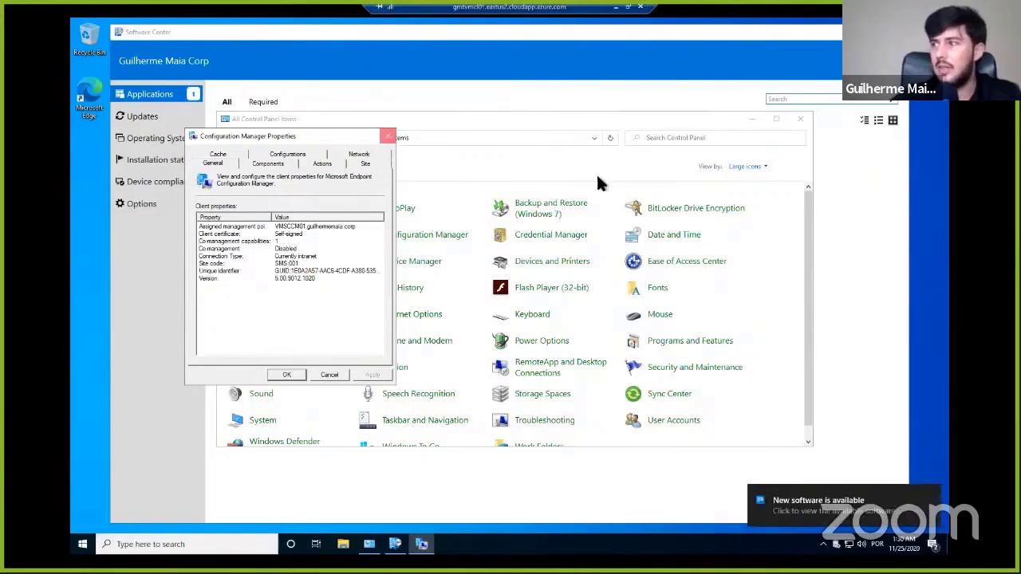
left_click(801, 120)
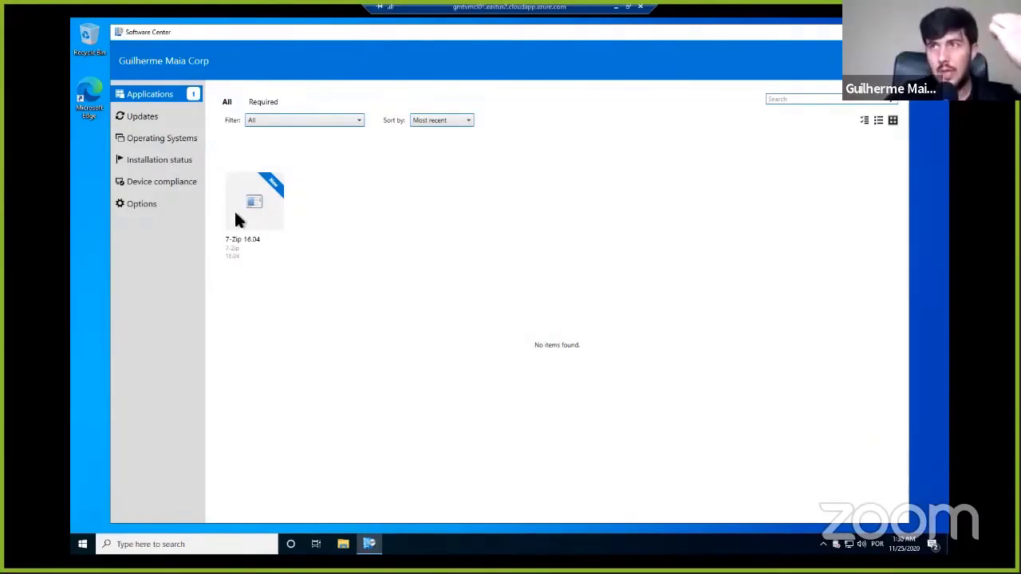
- Maximize Software Center and try to install the 7-Zip 16.04 application, retrying the installation once
left_click(872, 32)
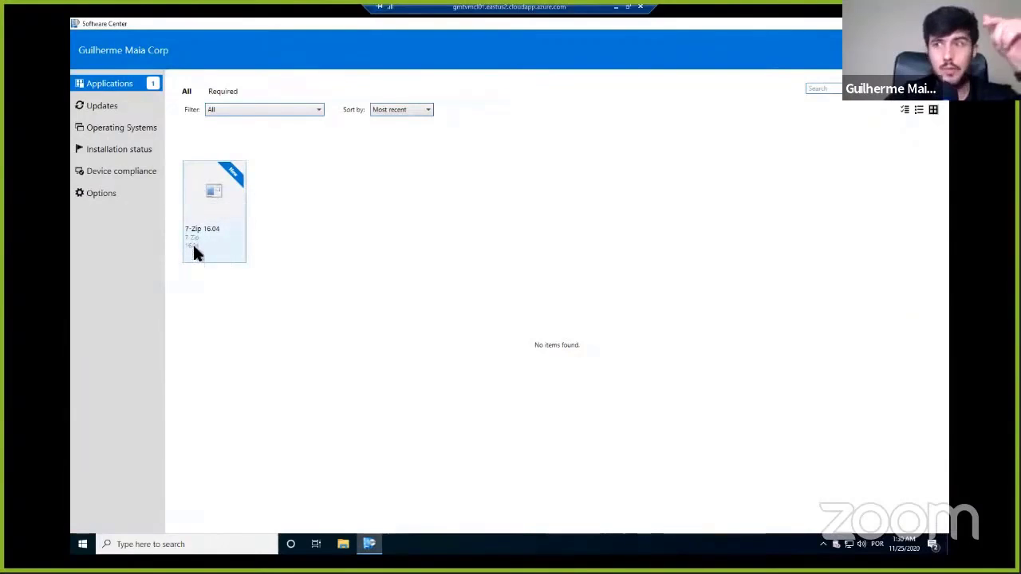
left_click(206, 202)
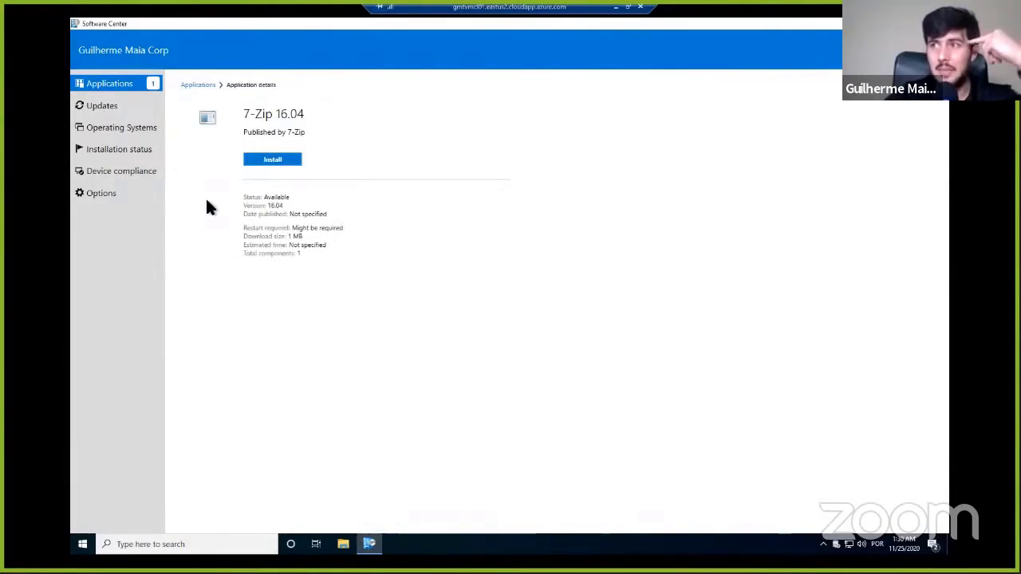
left_click(273, 160)
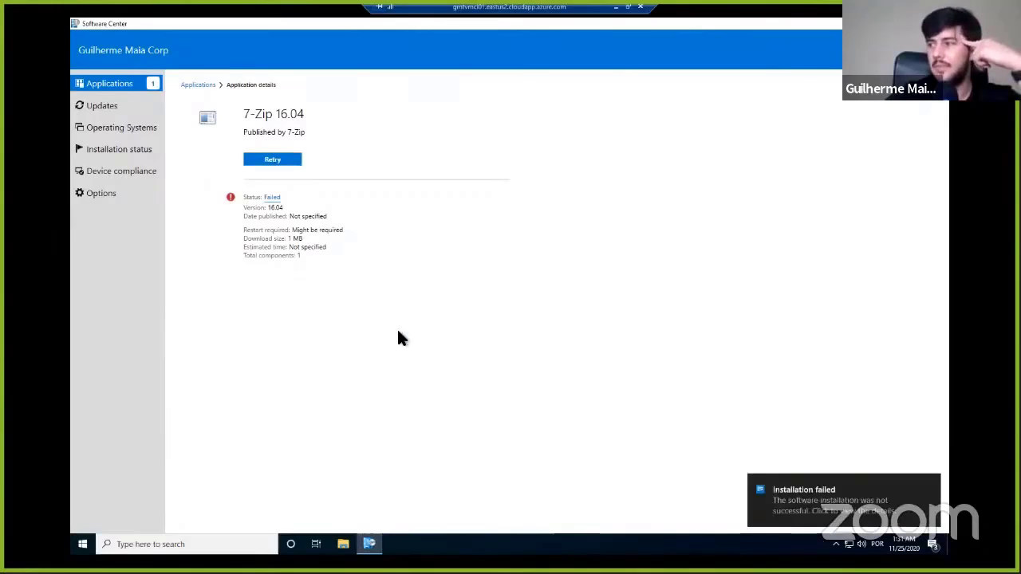
left_click(932, 488)
left_click(285, 161)
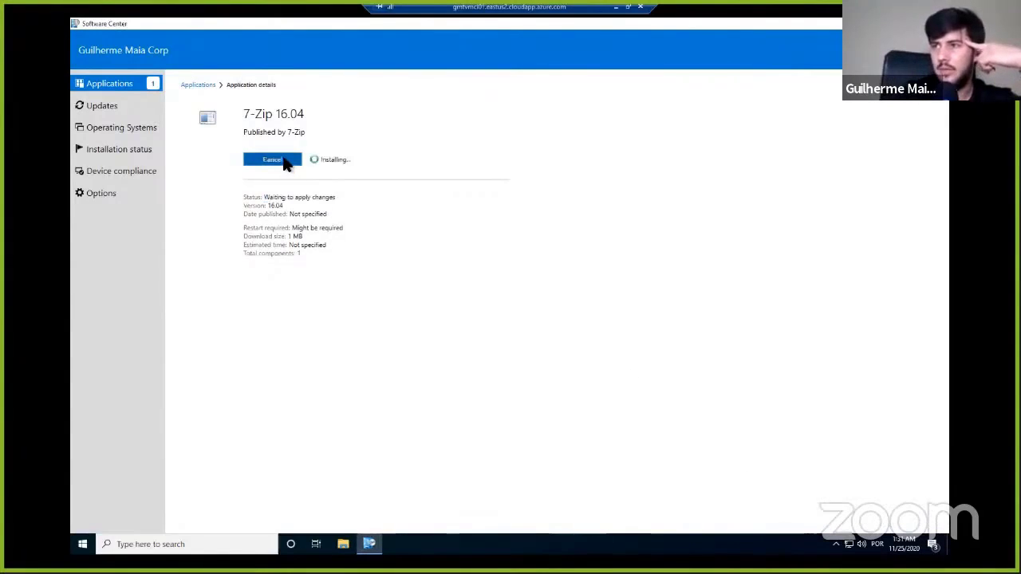
- Look through the client's list of installed apps and read the error code in the 7-Zip 16.04 status details
left_click(83, 544)
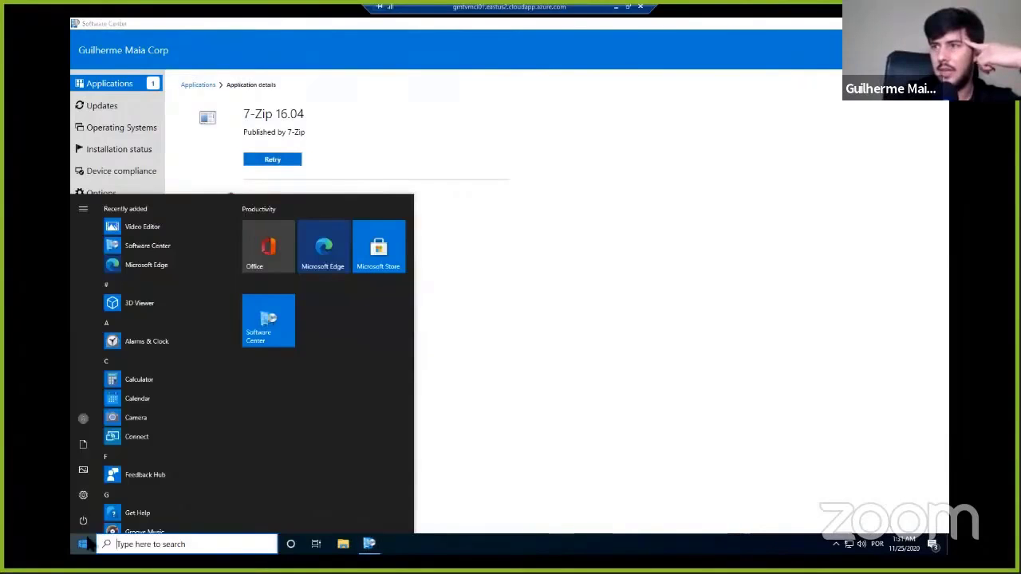
scroll(183, 409, "down", 10)
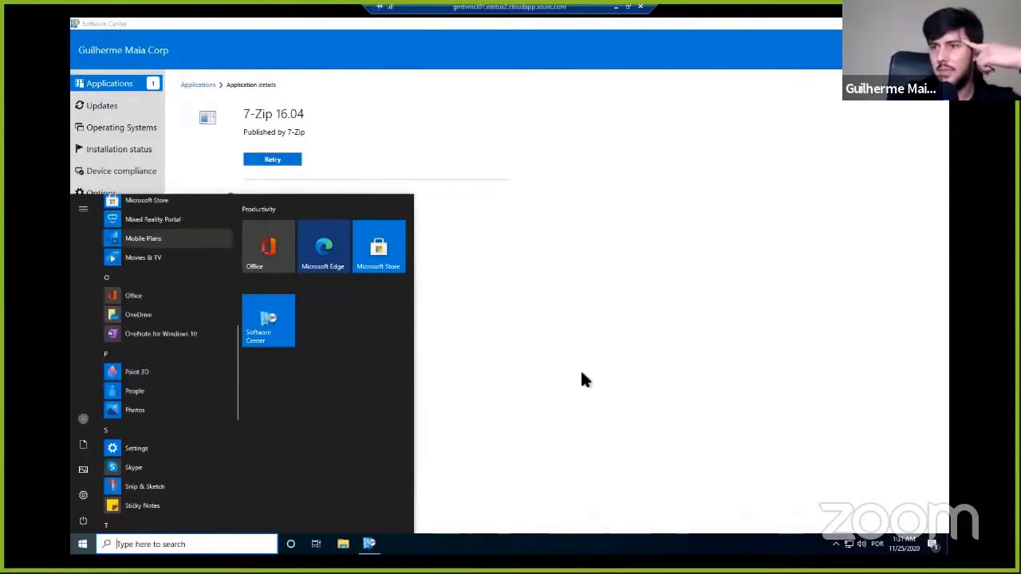
left_click(280, 165)
left_click(280, 165)
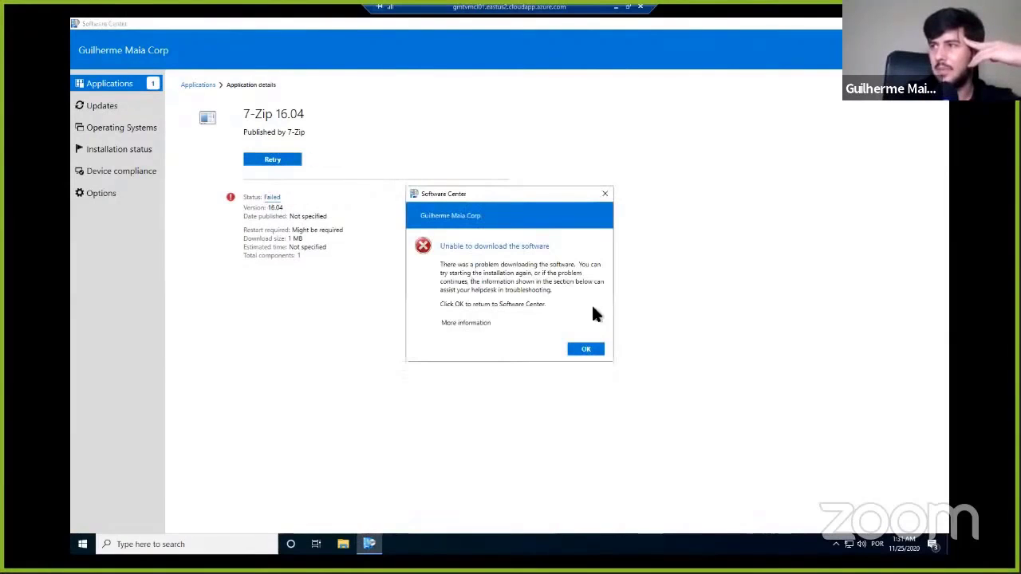
left_click(596, 319)
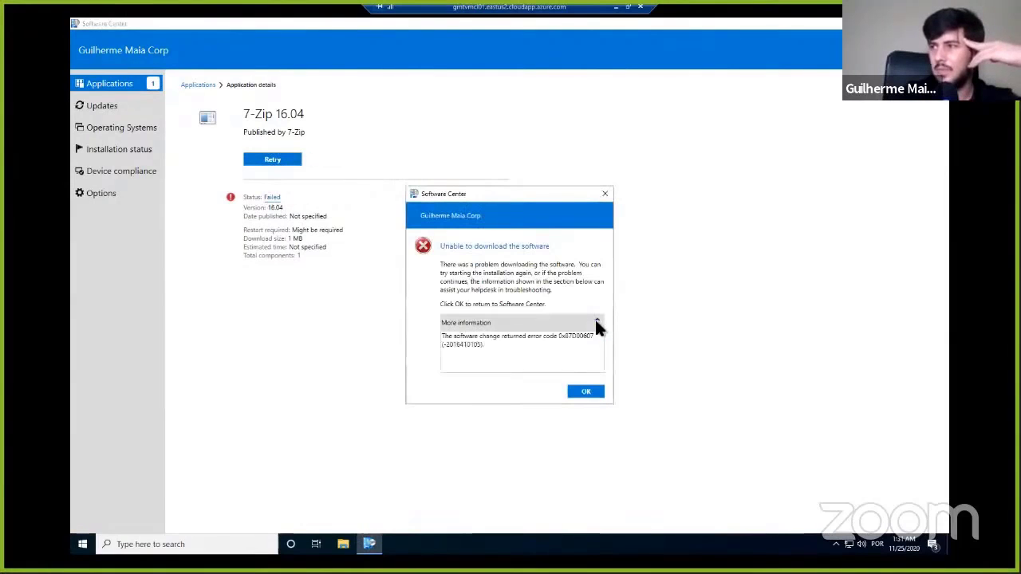
double_click(576, 336)
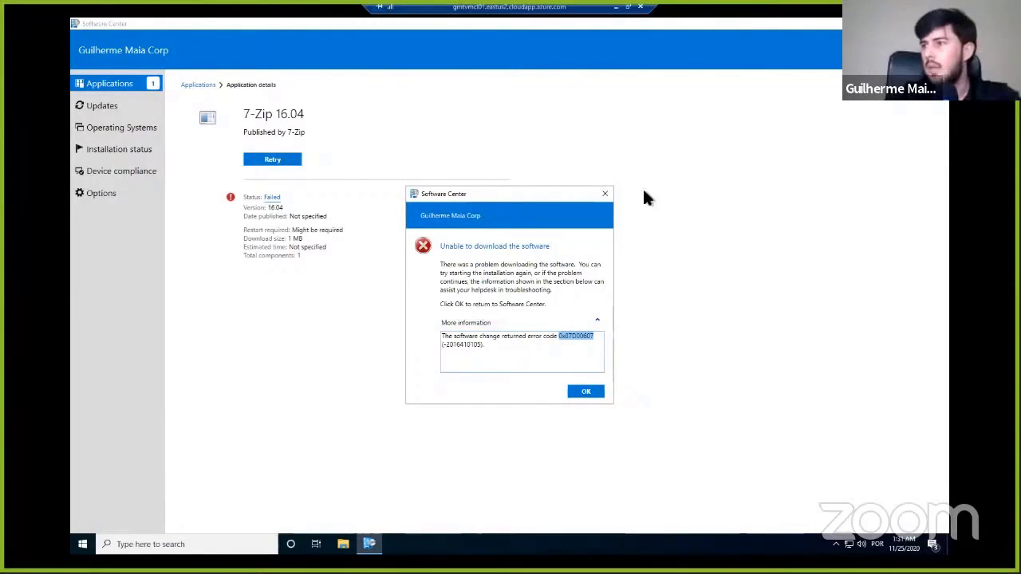
left_click(586, 393)
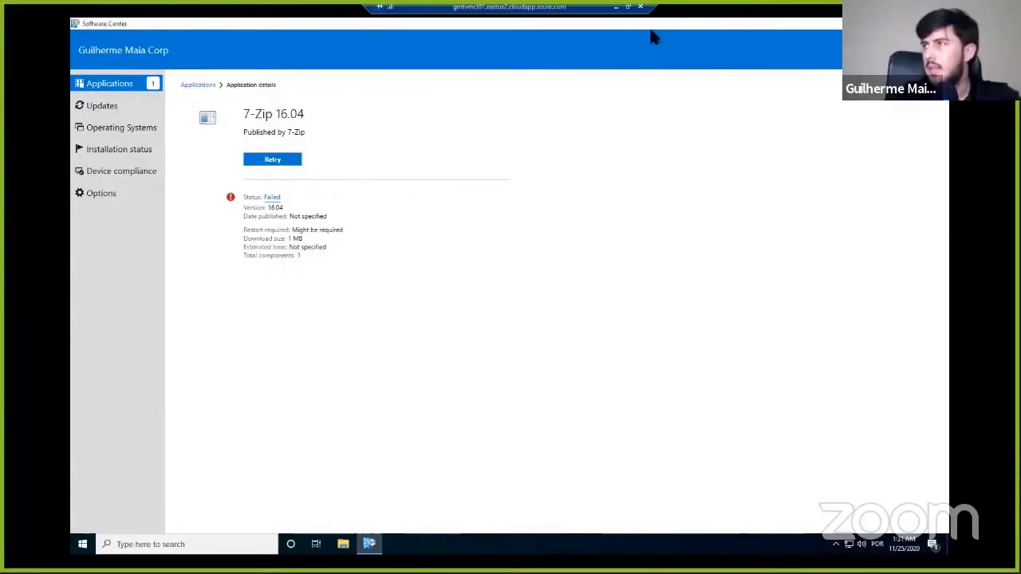
- Switch to the VMSCCM01 remote session and review the boundaries under Hierarchy Configuration in the Configuration Manager console
left_click(628, 6)
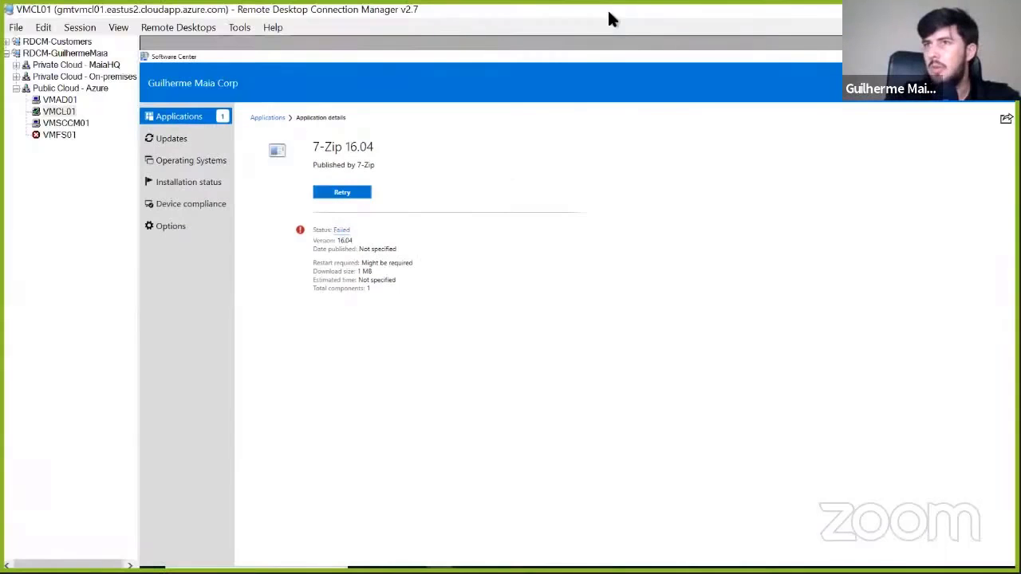
left_click(68, 124)
left_click(206, 500)
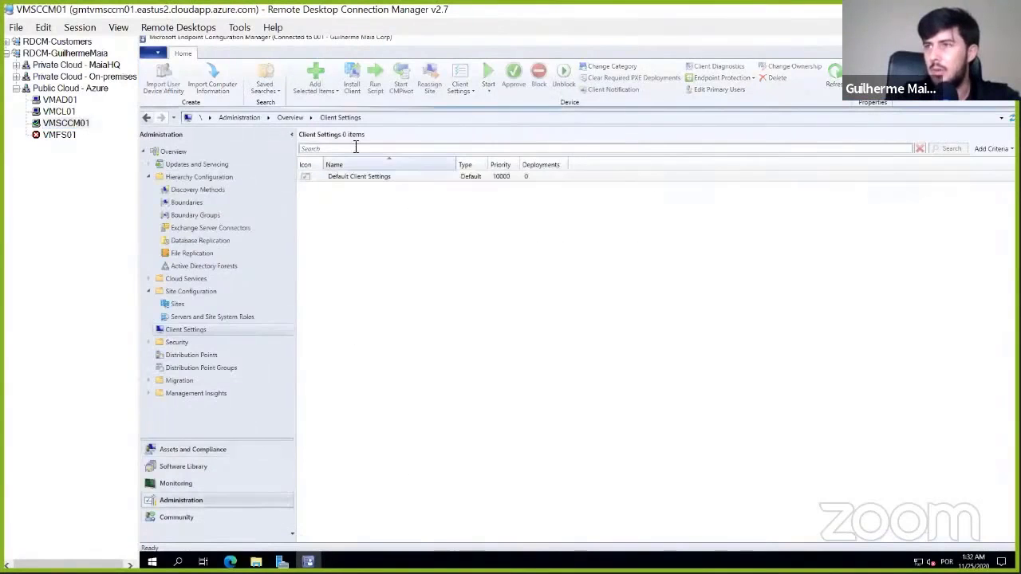
left_click(195, 201)
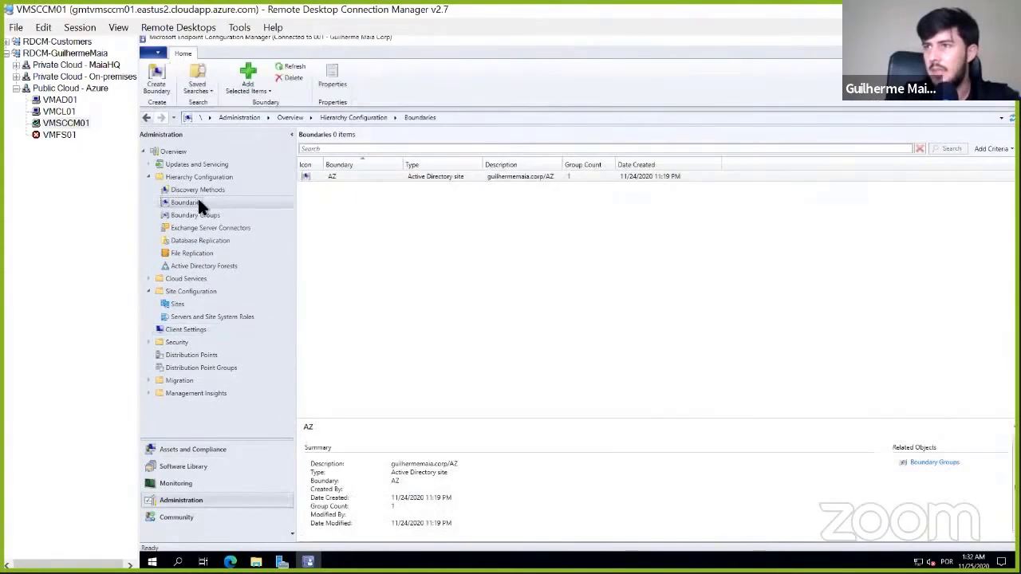
left_click(205, 189)
left_click(209, 202)
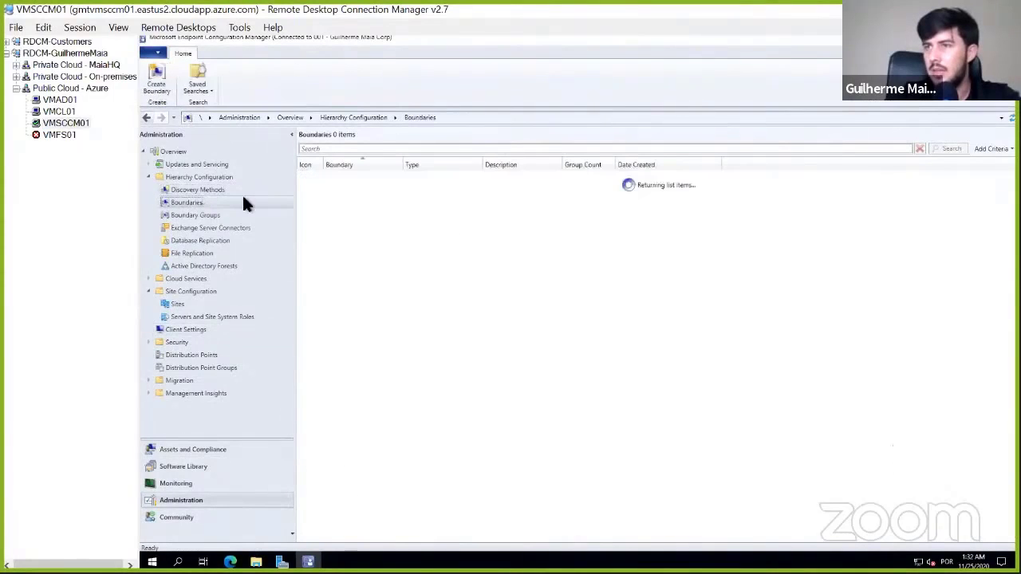
right_click(370, 176)
- Add VMSCCM01 as a site system server in the references of the boundary group BG-AZ and save its properties
left_click(214, 215)
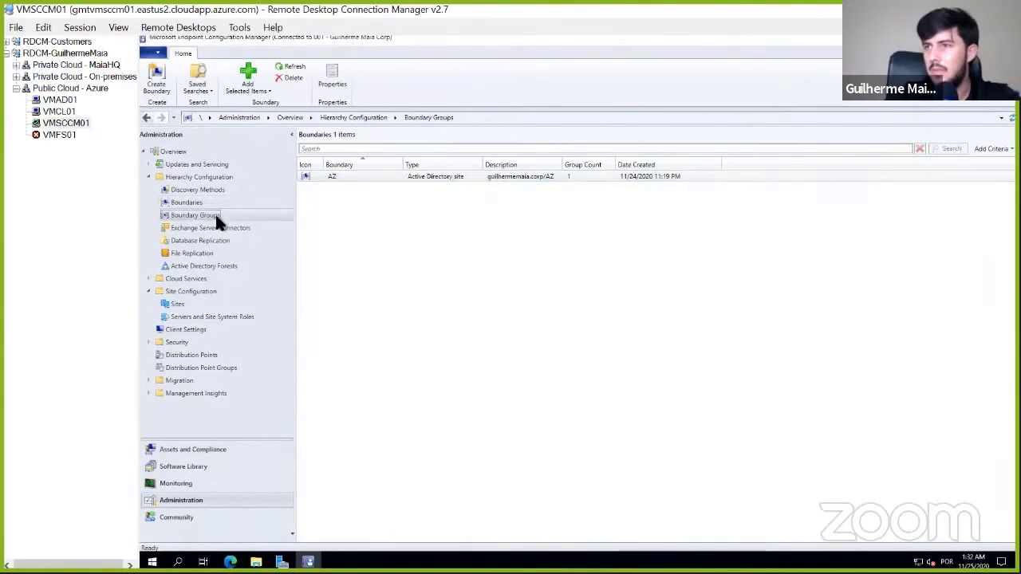
right_click(367, 175)
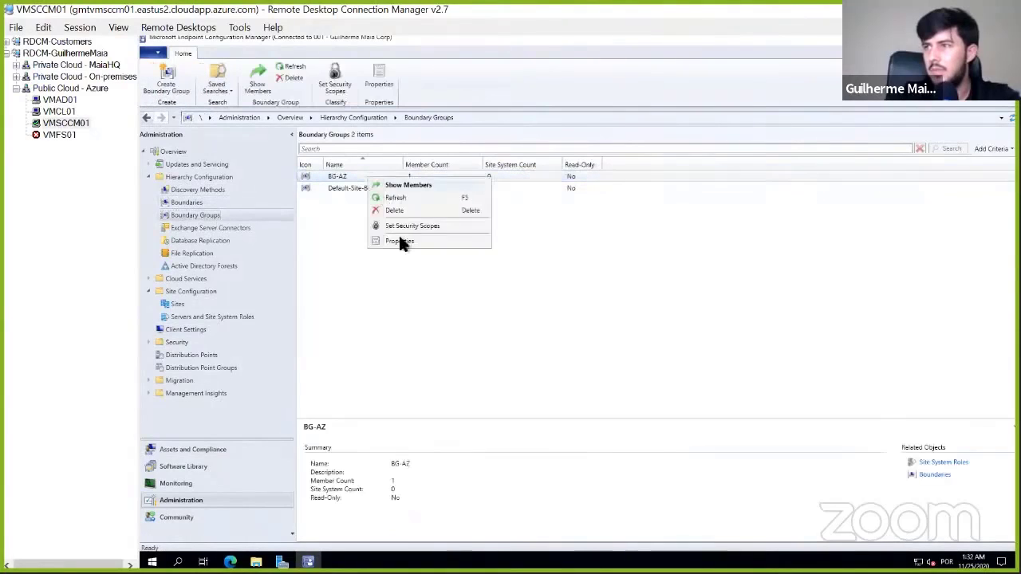
left_click(399, 241)
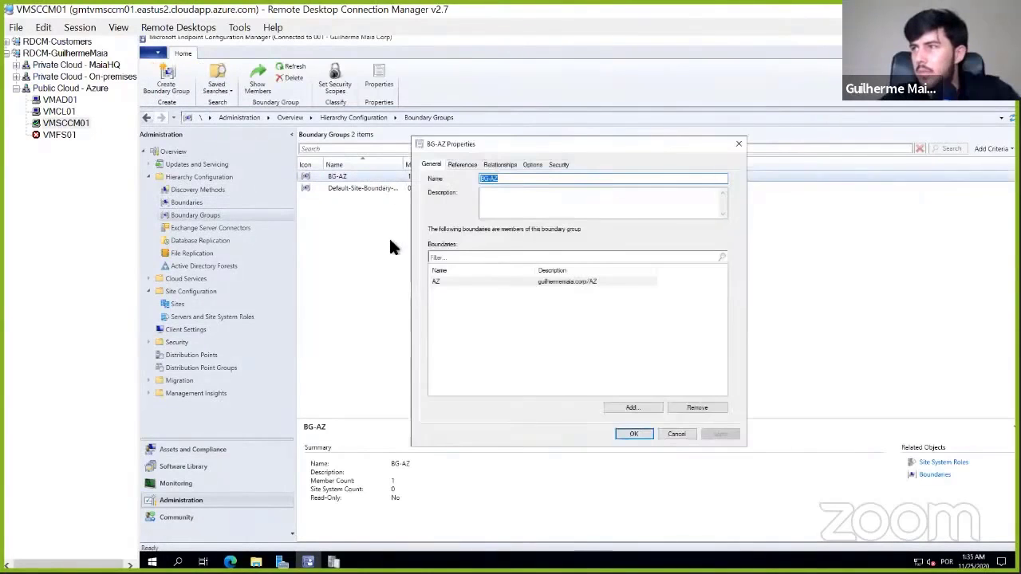
left_click(476, 166)
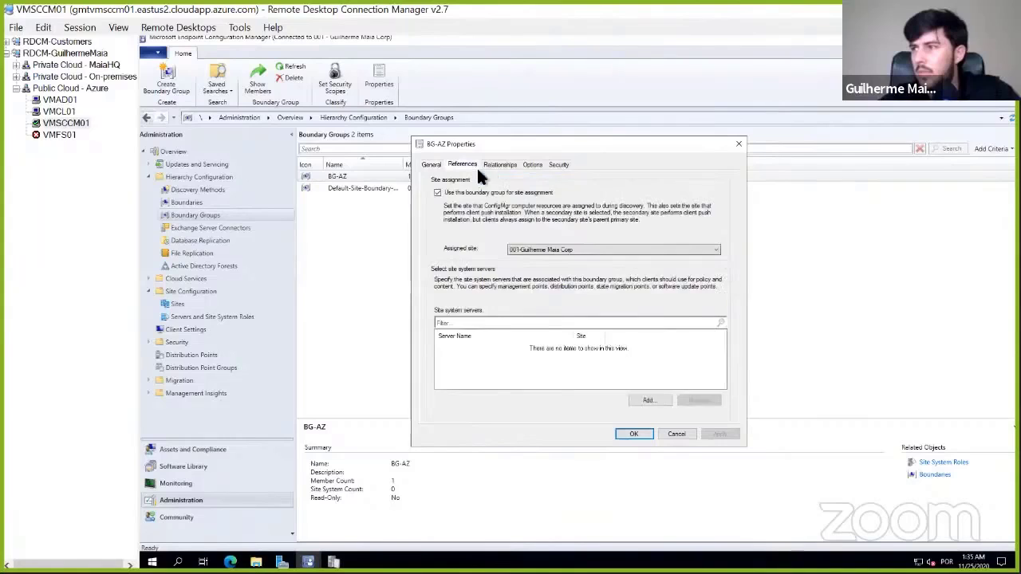
left_click(648, 400)
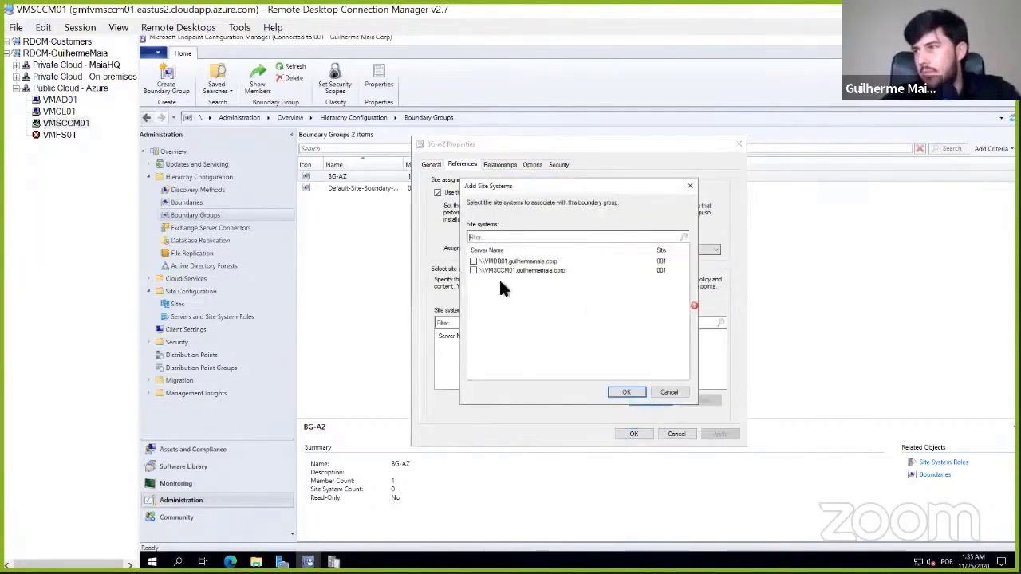
left_click(626, 392)
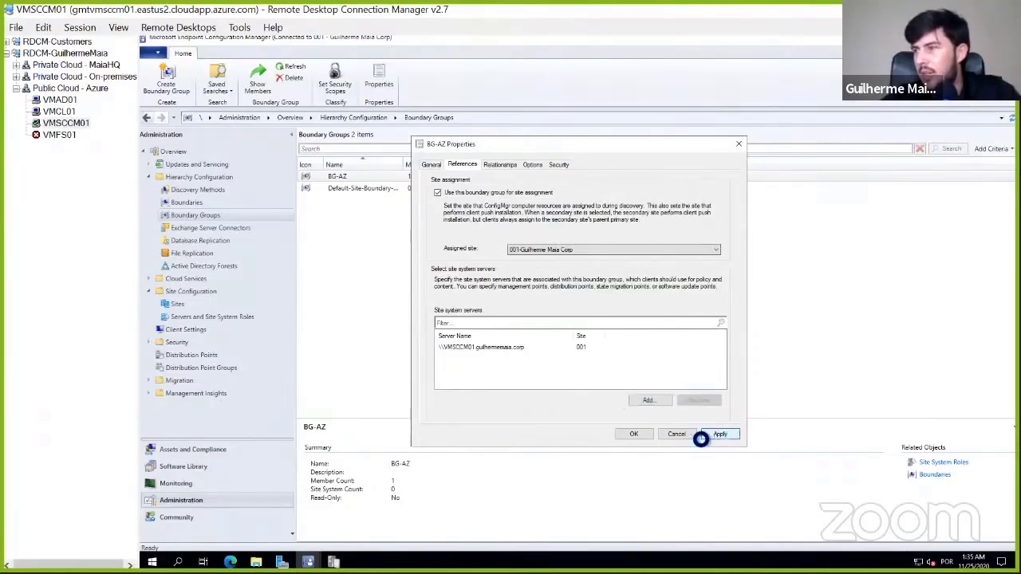
left_click(700, 438)
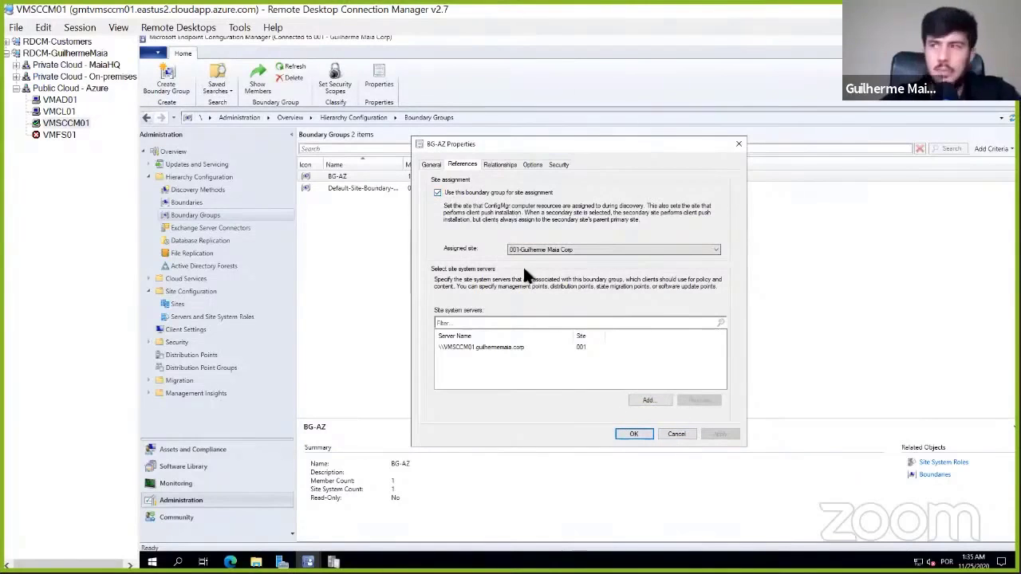
left_click(516, 347)
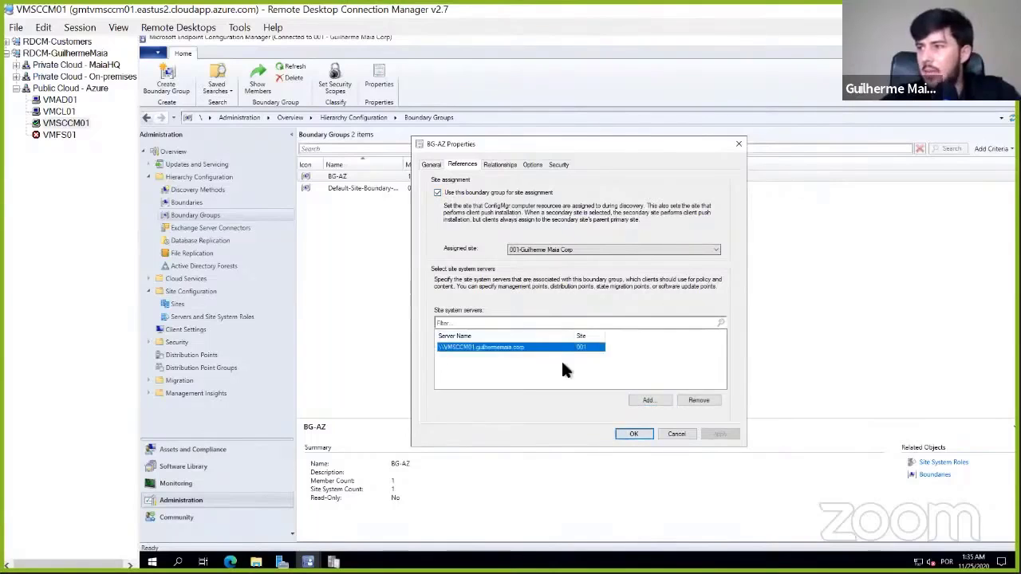
left_click(634, 435)
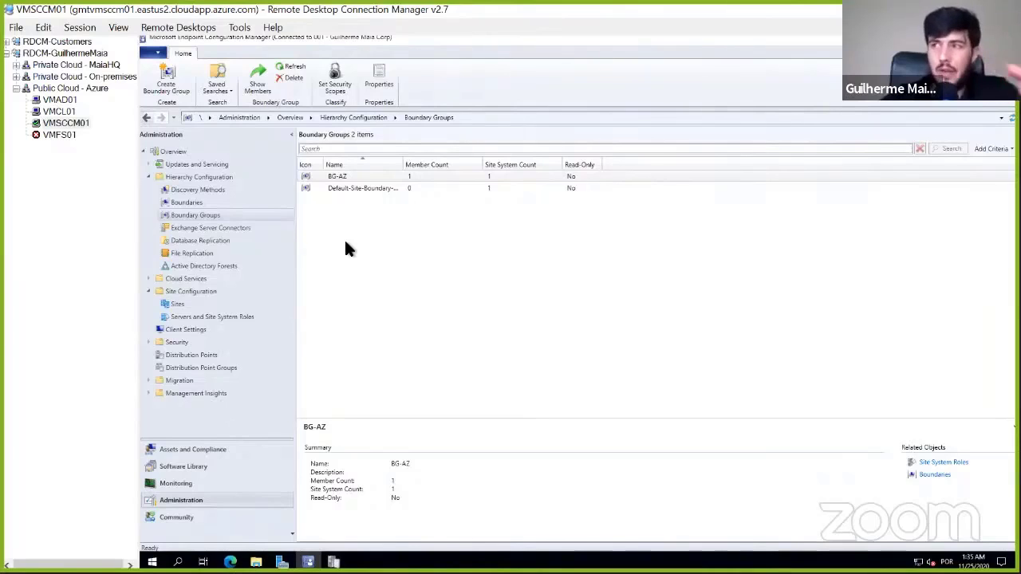
- Switch to the VMCL01 session and run the Machine Policy Retrieval & Evaluation Cycle twice from the Configuration Manager client properties
left_click(63, 111)
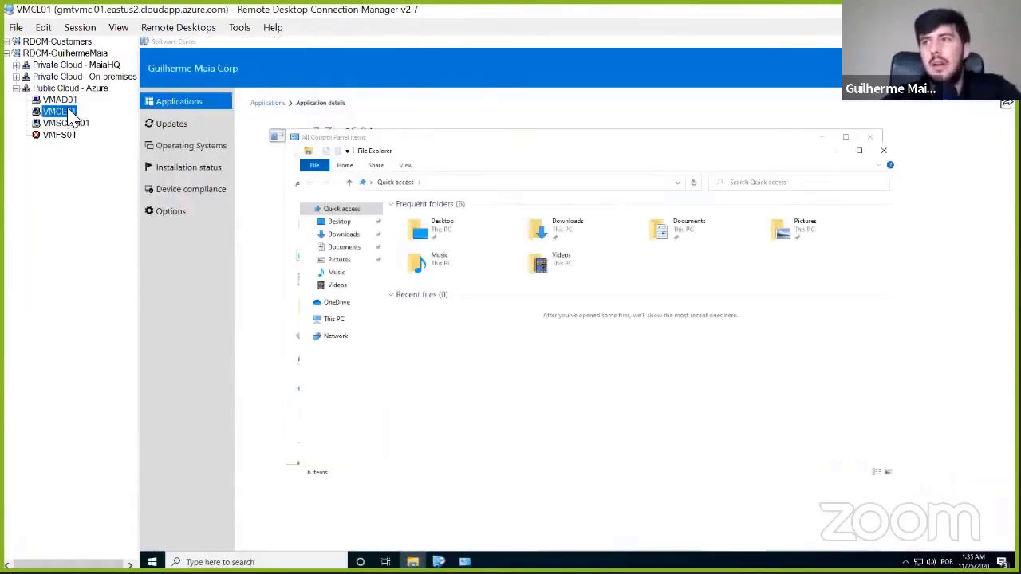
left_click(465, 562)
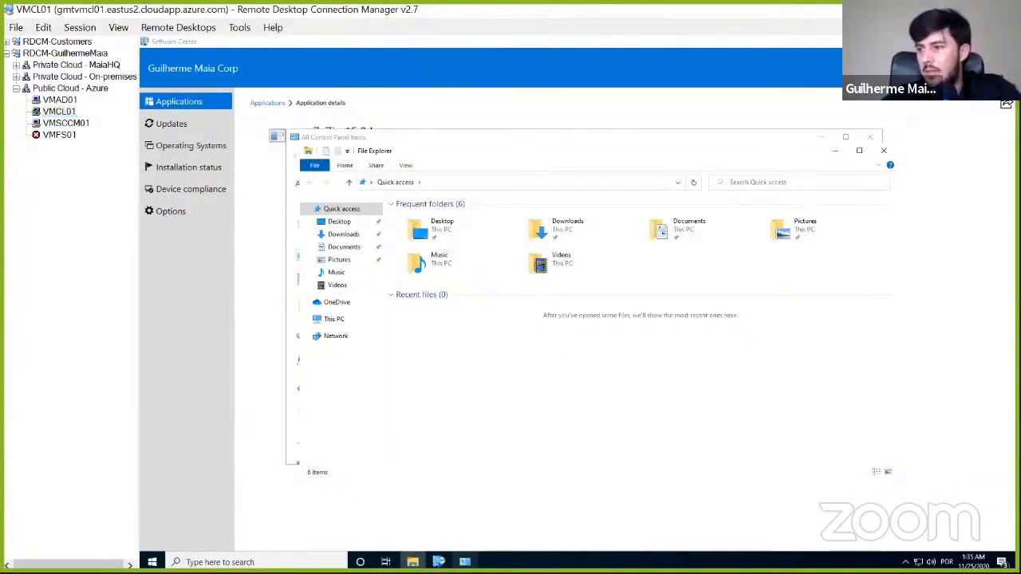
double_click(489, 259)
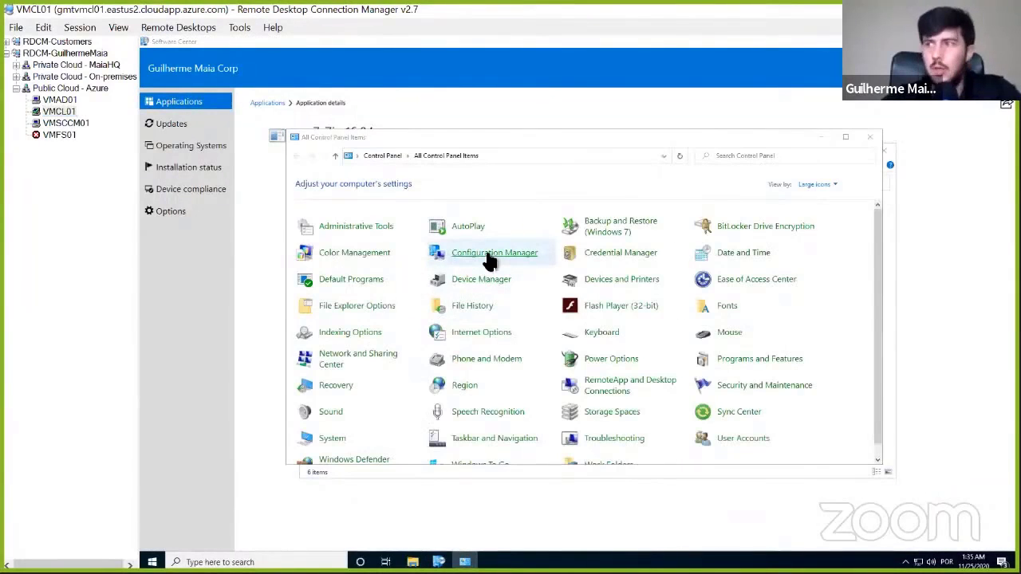
left_click(308, 101)
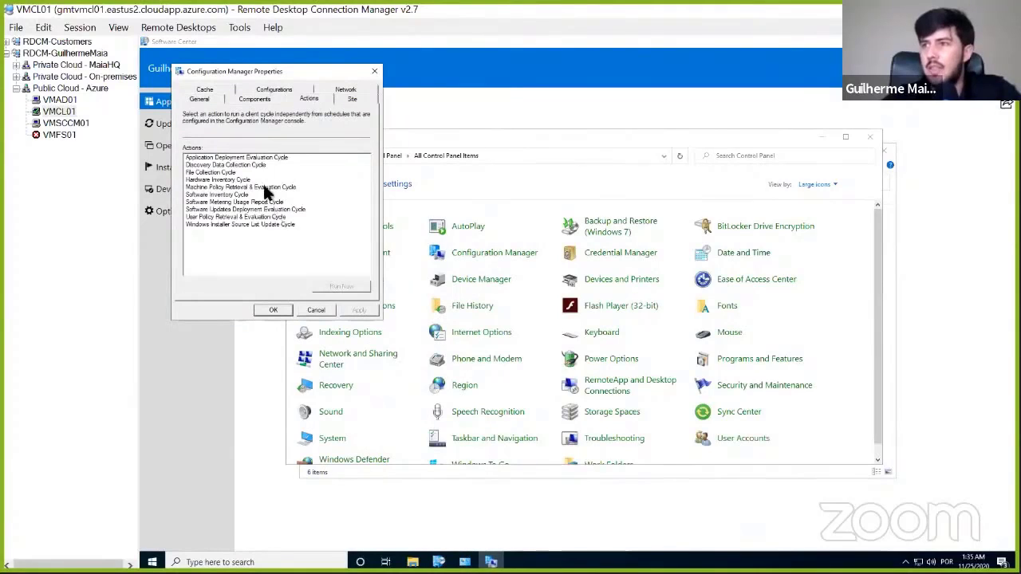
left_click(264, 186)
left_click(341, 287)
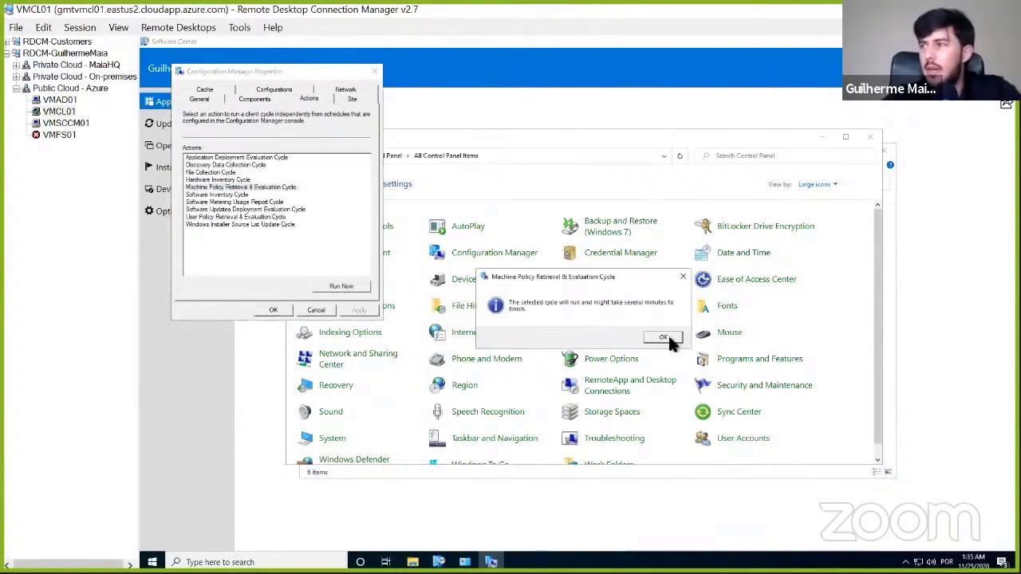
left_click(668, 333)
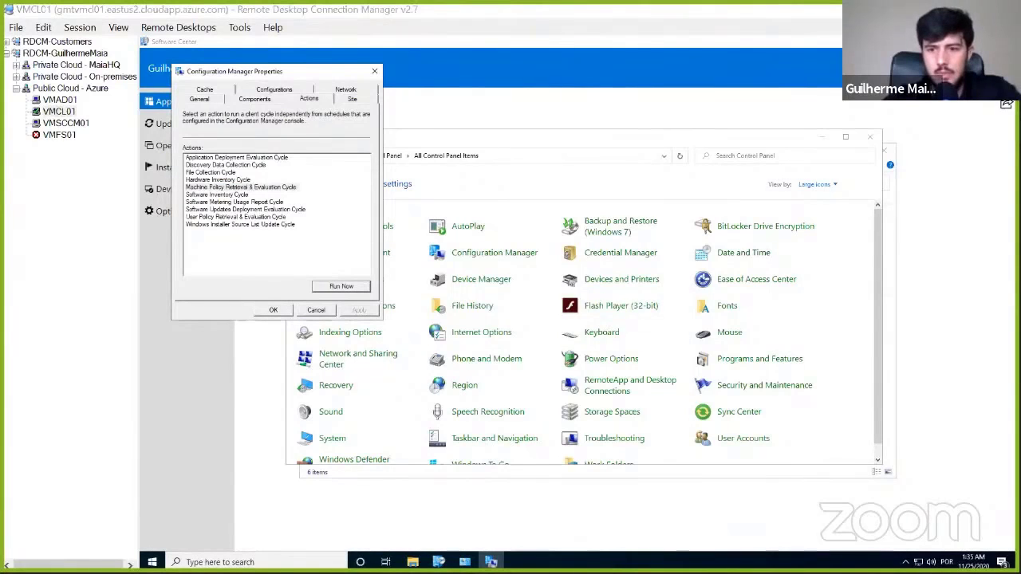
left_click(341, 285)
left_click(666, 334)
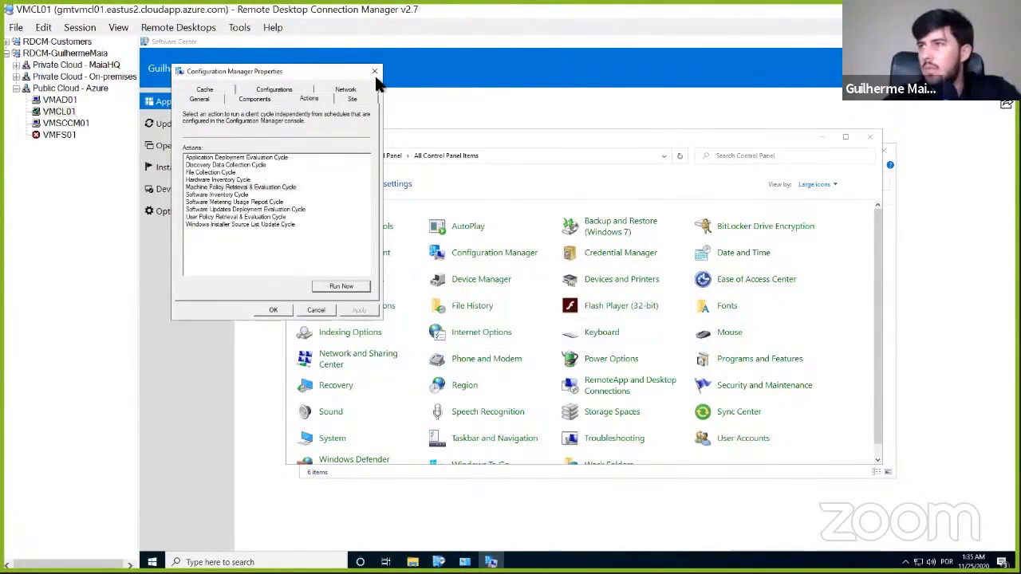
left_click(375, 74)
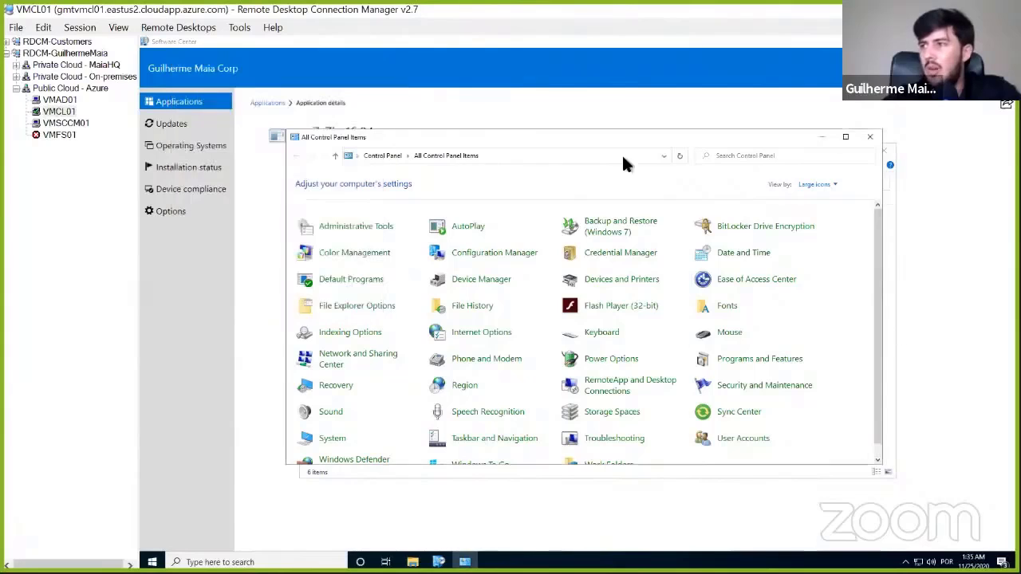
- Close the Control Panel window and sync policy from the computer maintenance options in Software Center
left_click(873, 136)
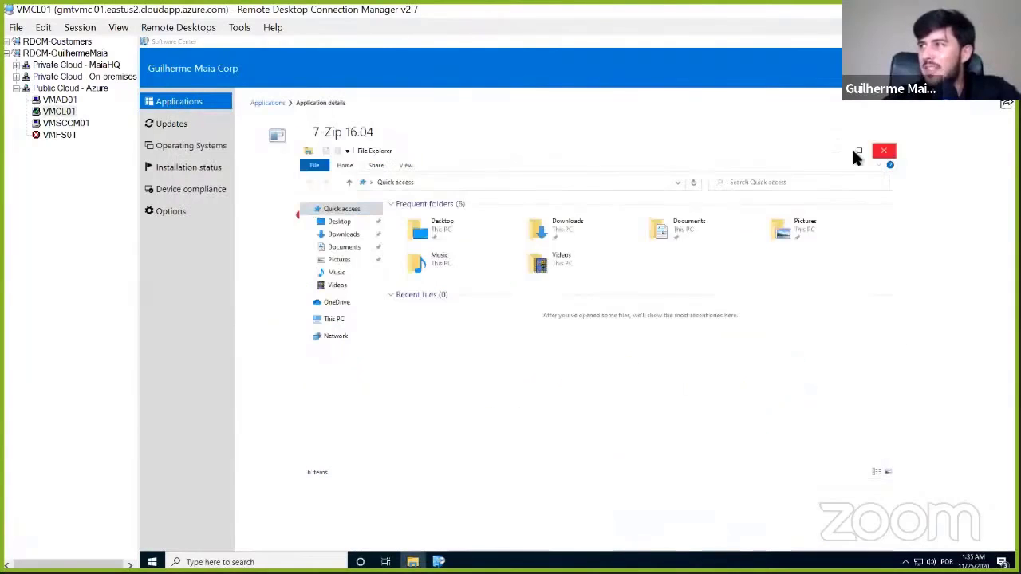
left_click(183, 210)
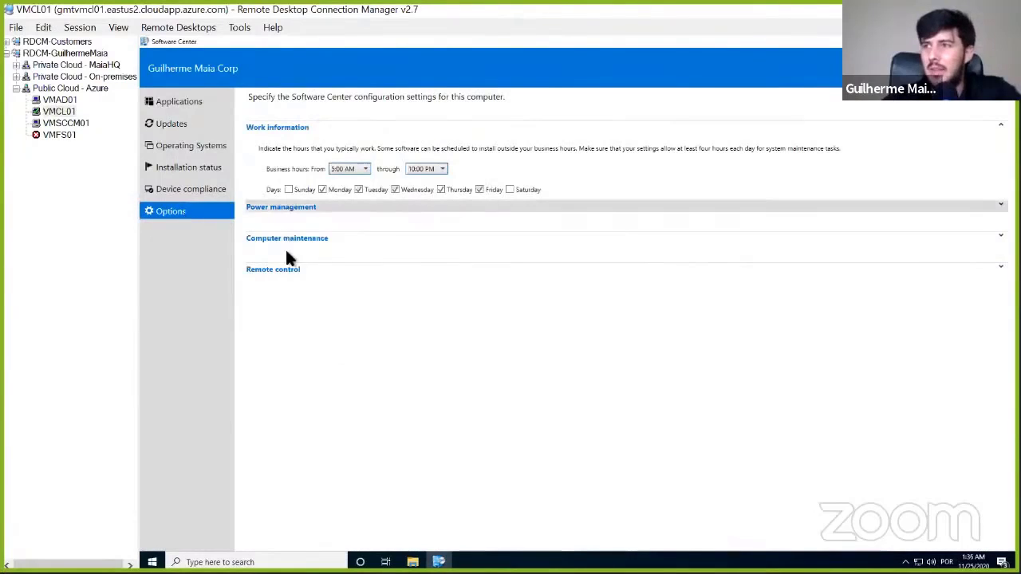
left_click(339, 237)
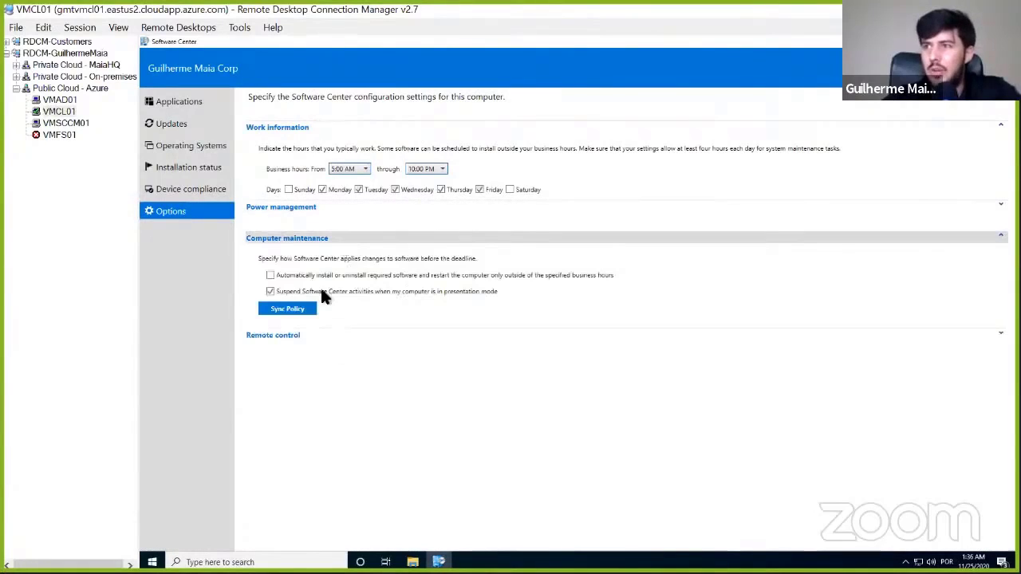
left_click(276, 311)
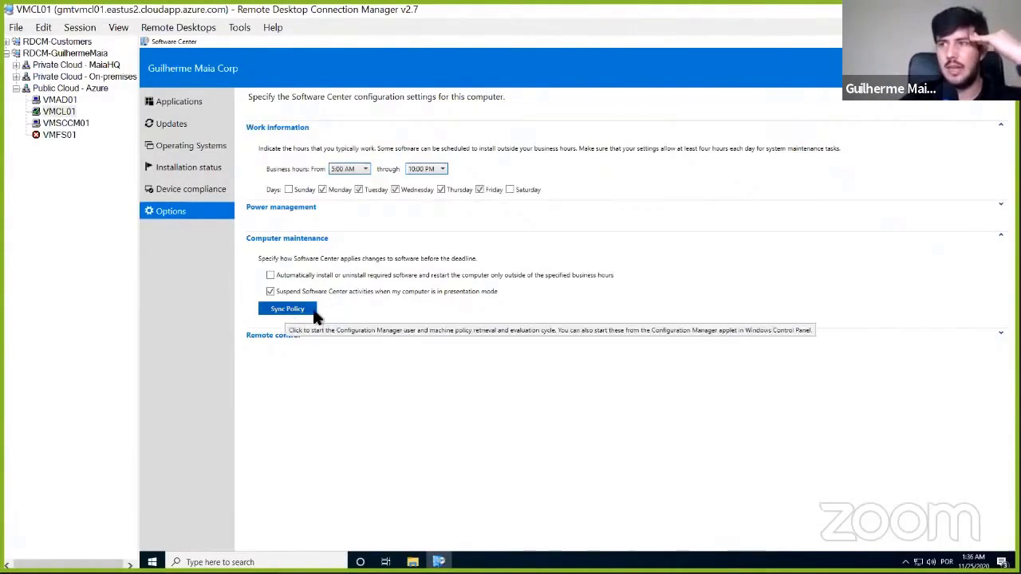
- Bring up CITaskMgr.log on VMSCCM01 and retry the 7-Zip 16.04 installation in Software Center on VMCL01
left_click(183, 105)
left_click(277, 219)
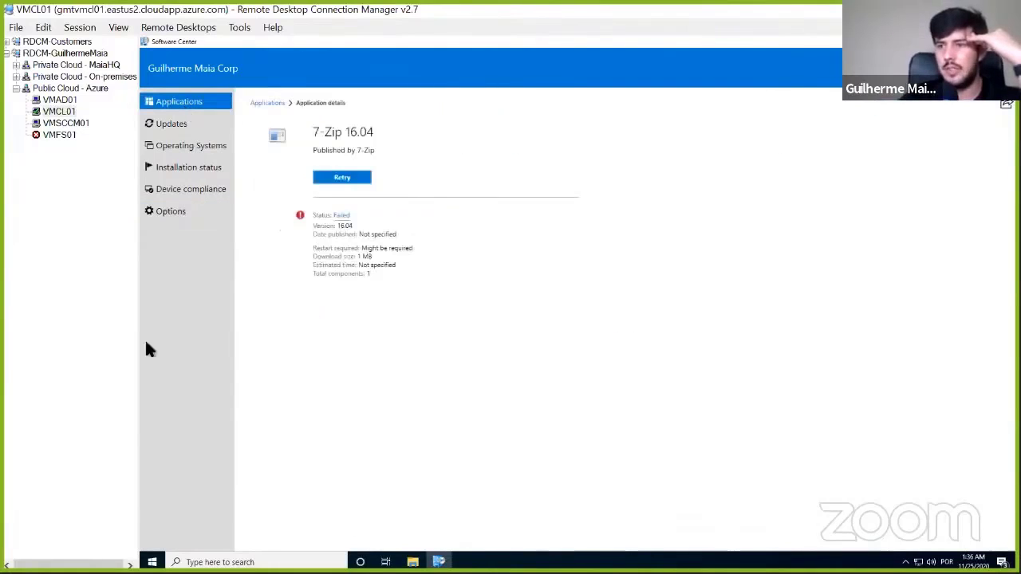
left_click(70, 124)
left_click(333, 563)
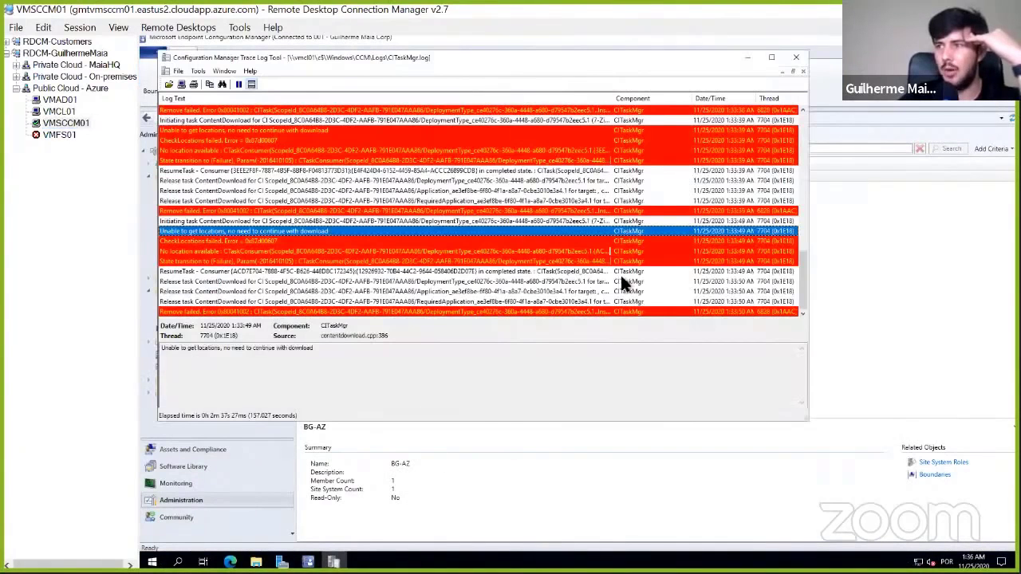
left_click(60, 112)
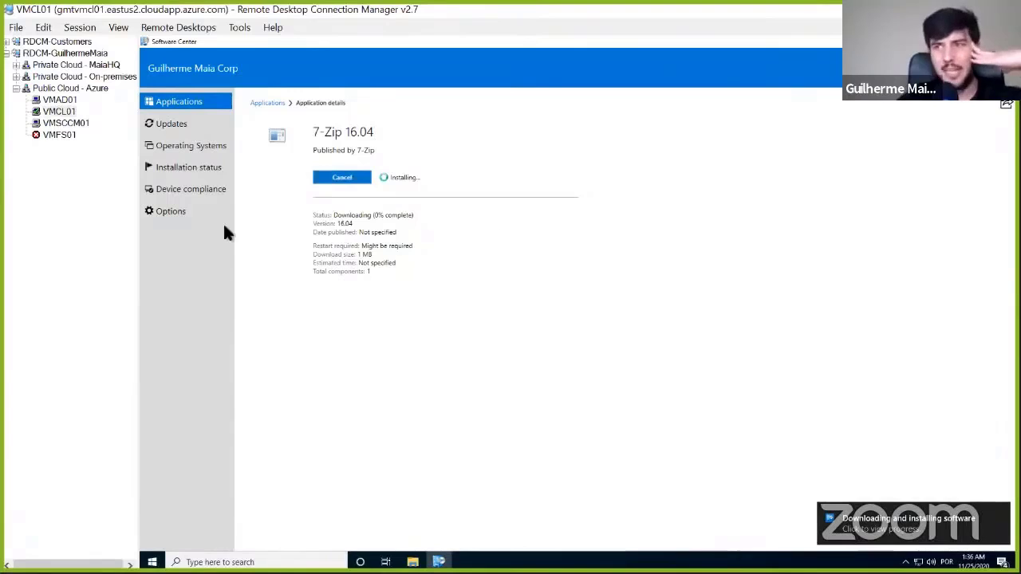
- Switch to the VMSCCM01 session and compare the new CITaskMgr.log entries with the earlier CheckLocations error
left_click(68, 124)
scroll(549, 276, "up", 5)
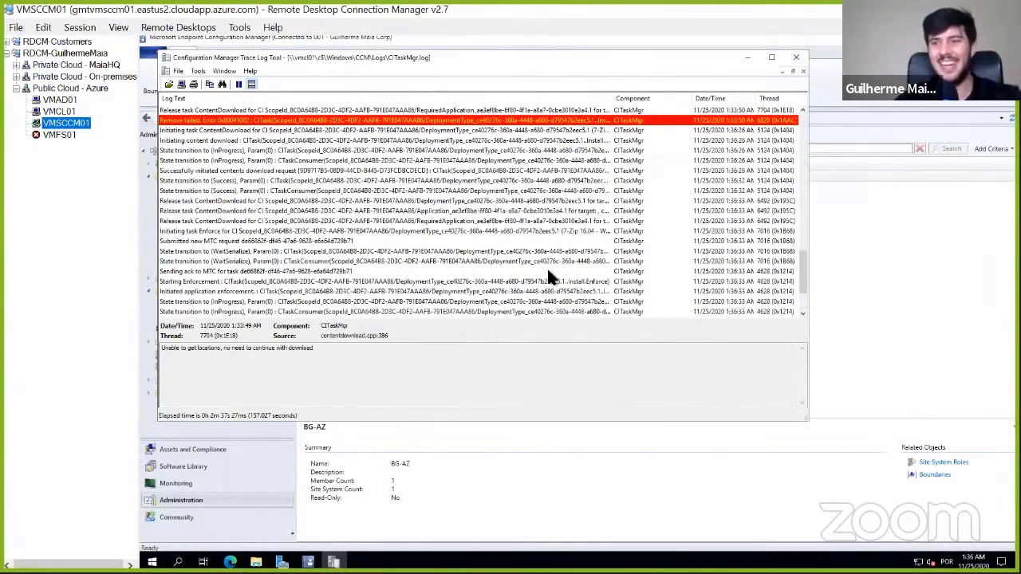
scroll(494, 253, "down", 3)
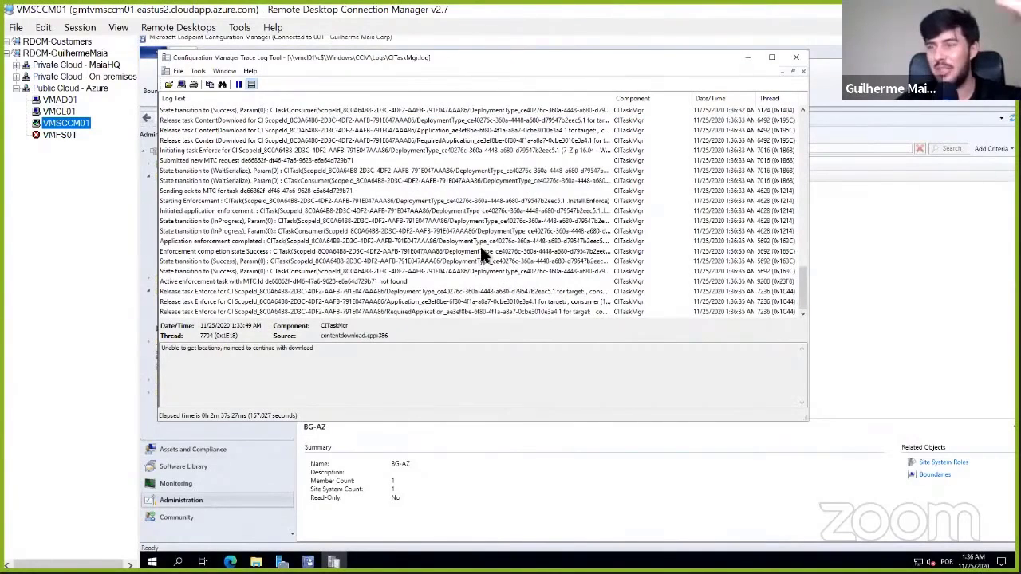
scroll(357, 257, "up", 6)
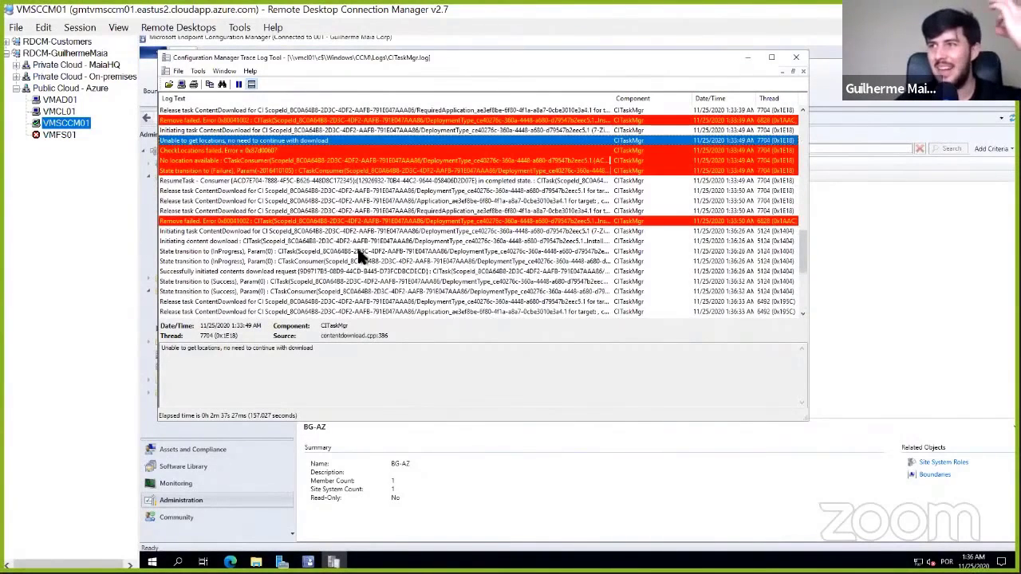
left_click(268, 151)
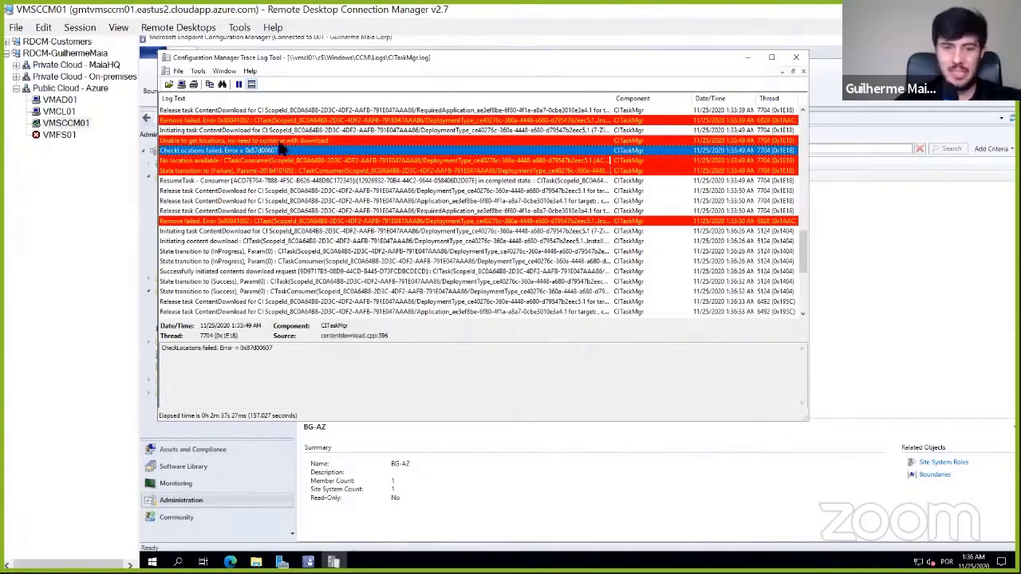
- Switch to the VMCL01 session, launch 7-Zip File Manager and open Computer to view its drives
left_click(57, 112)
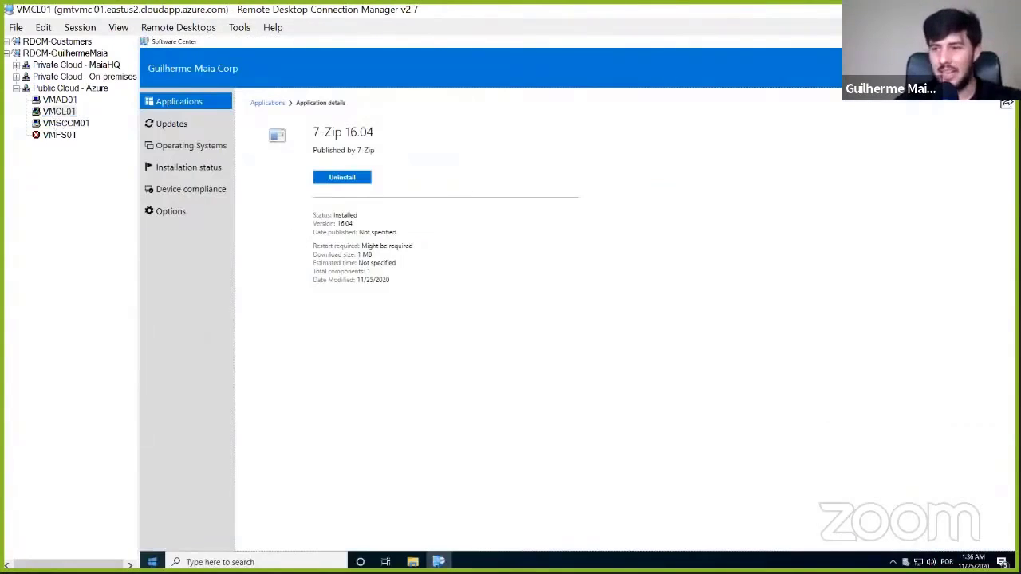
left_click(152, 563)
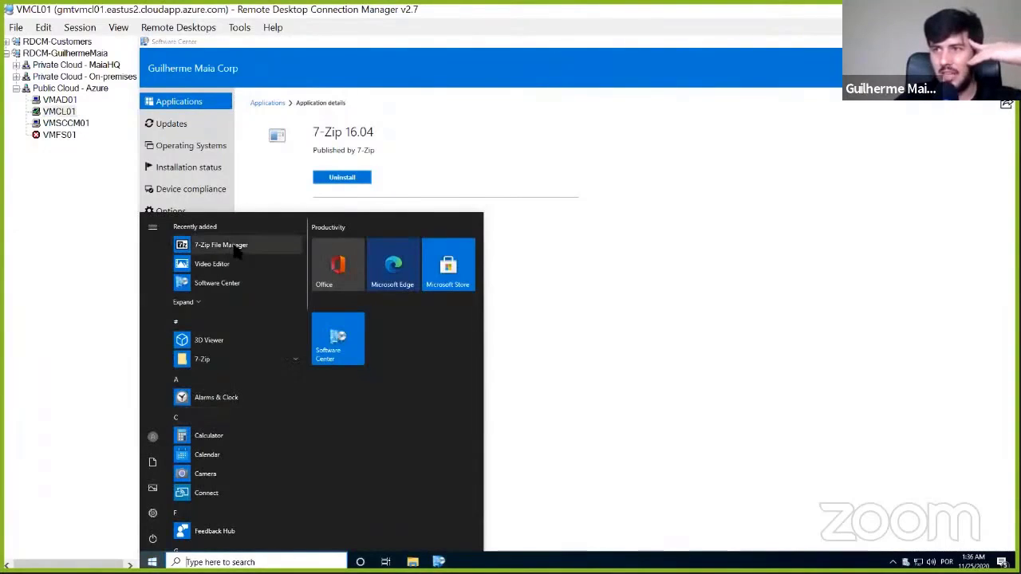
left_click(232, 245)
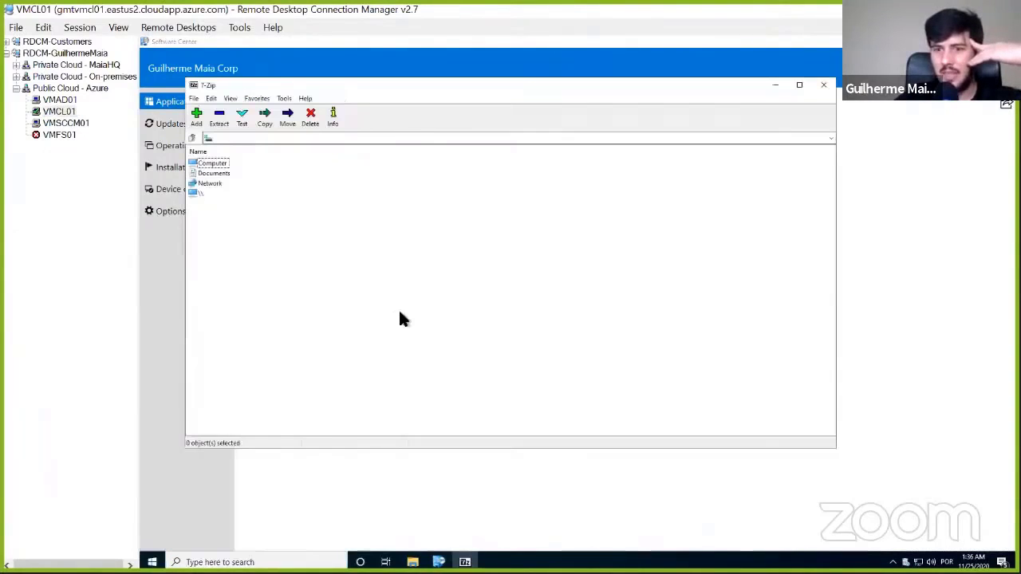
double_click(213, 164)
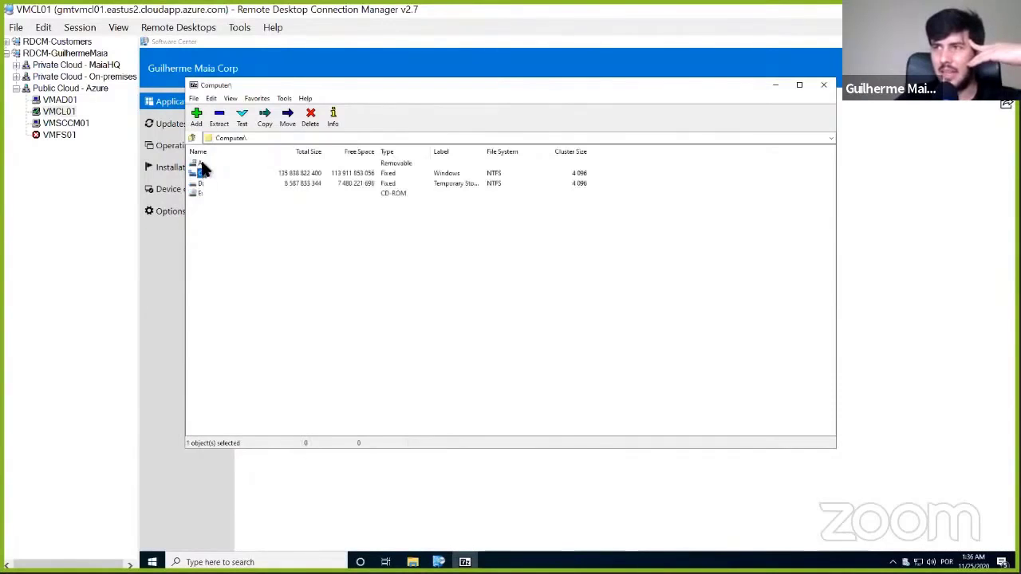
- Switch to VMSCCM01 and review the references of the boundary group BG-AZ in the Configuration Manager console, without changing them
left_click(74, 124)
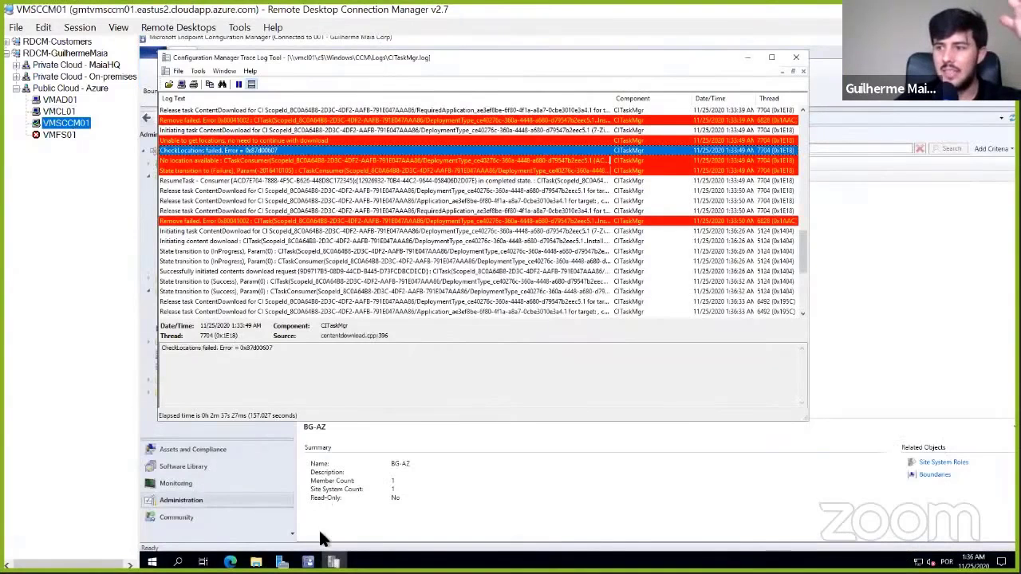
left_click(308, 562)
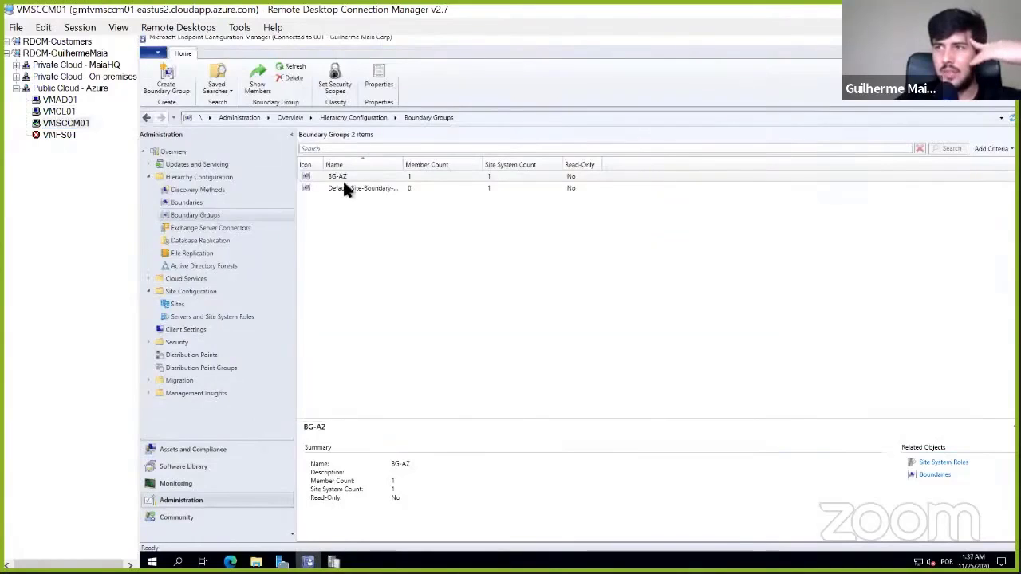
right_click(349, 170)
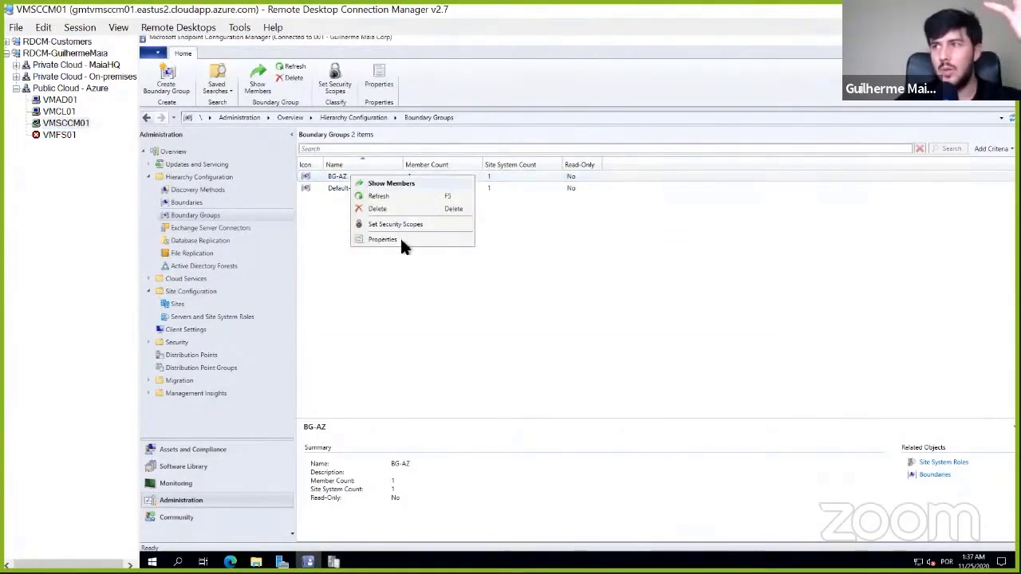
left_click(399, 241)
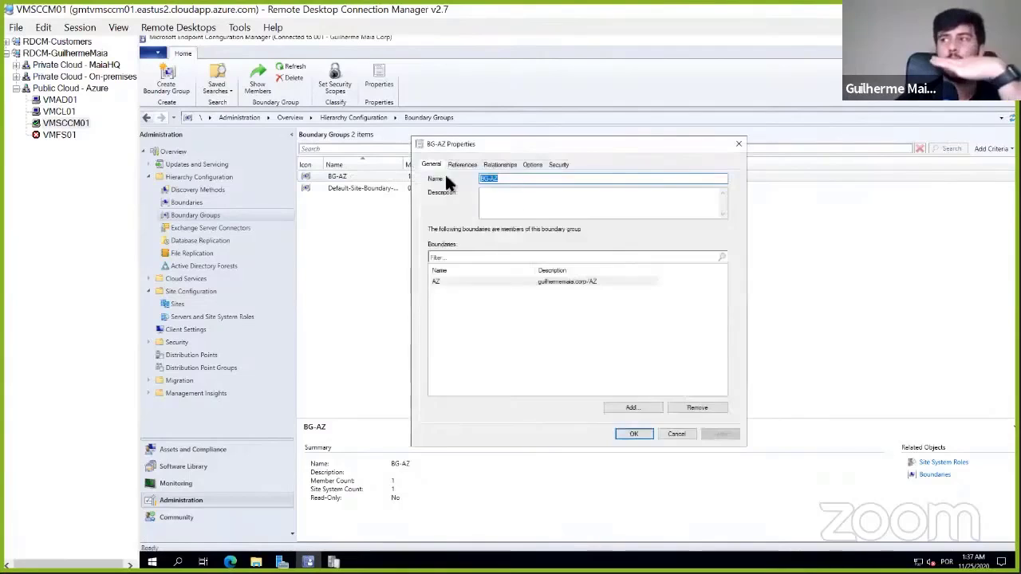
left_click(463, 164)
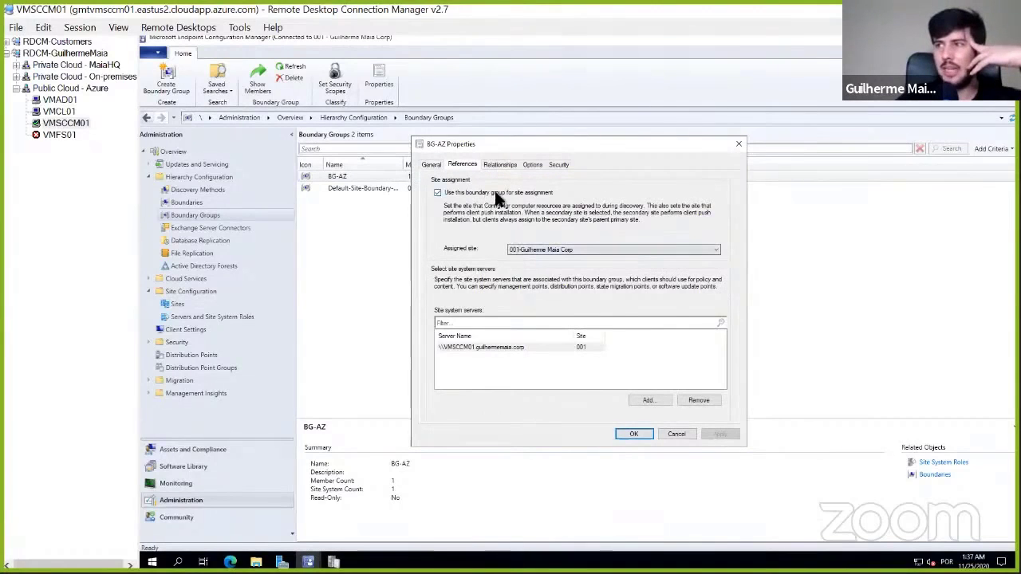
left_click(679, 432)
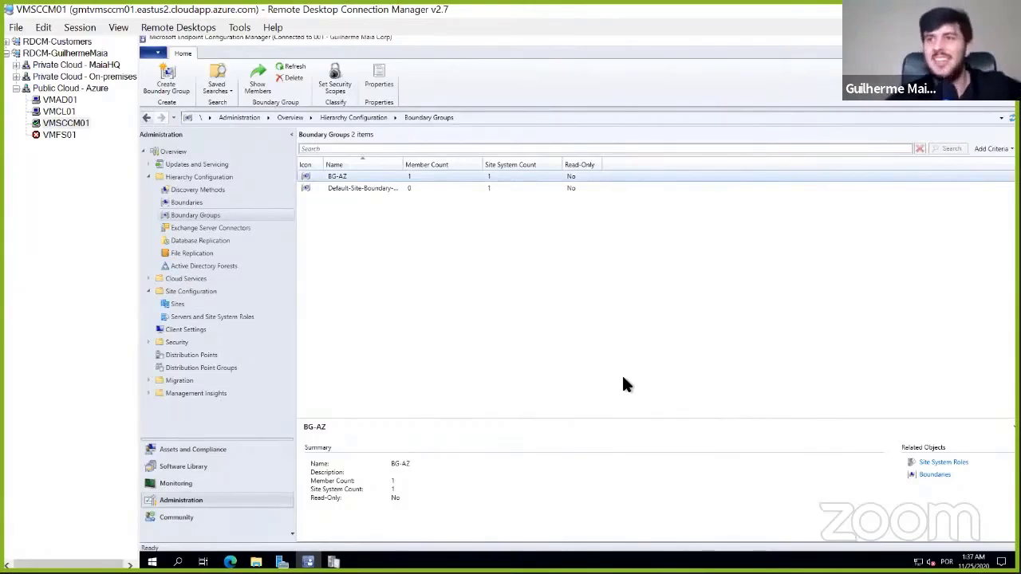
- Switch to VMCL01, close 7-Zip File Manager and check the 7-Zip 16.04 entry in Programs and Features
left_click(63, 112)
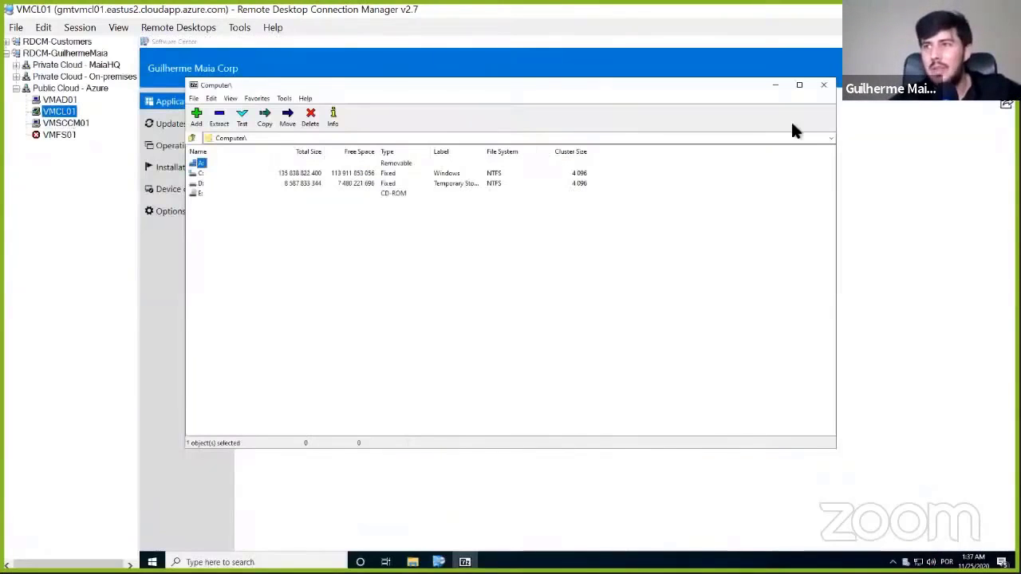
left_click(828, 84)
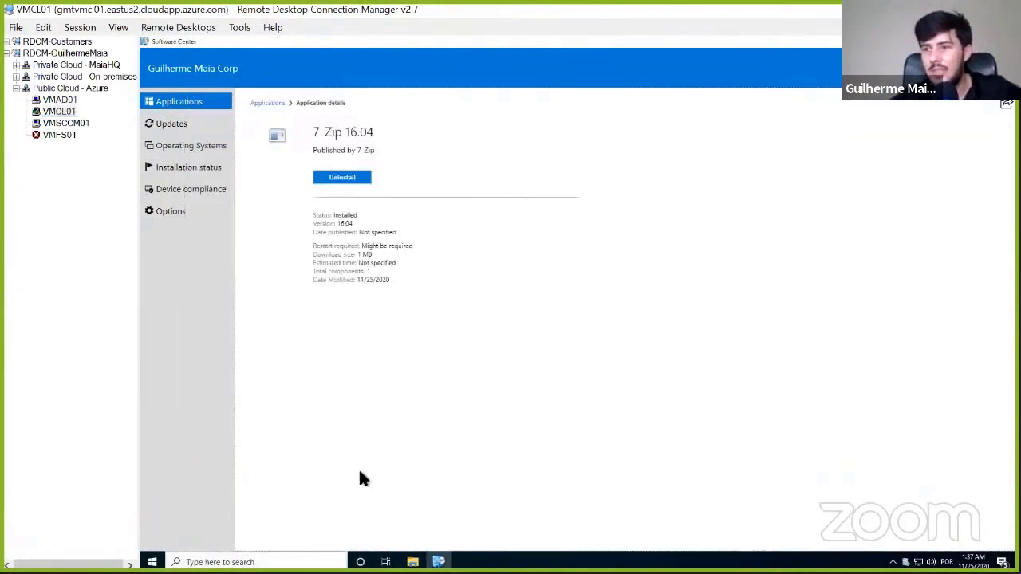
key("super+r")
type("control")
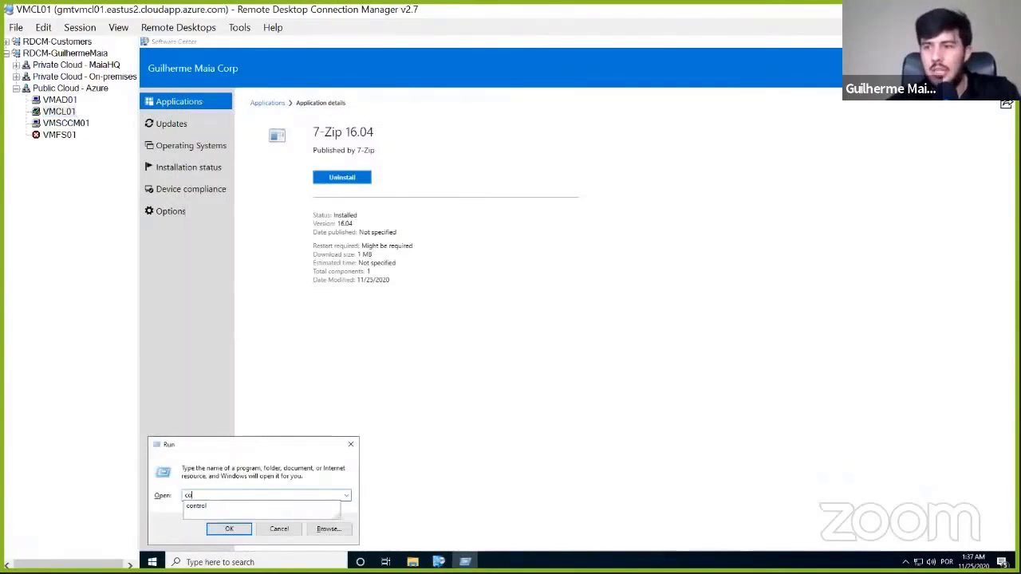
key("Return")
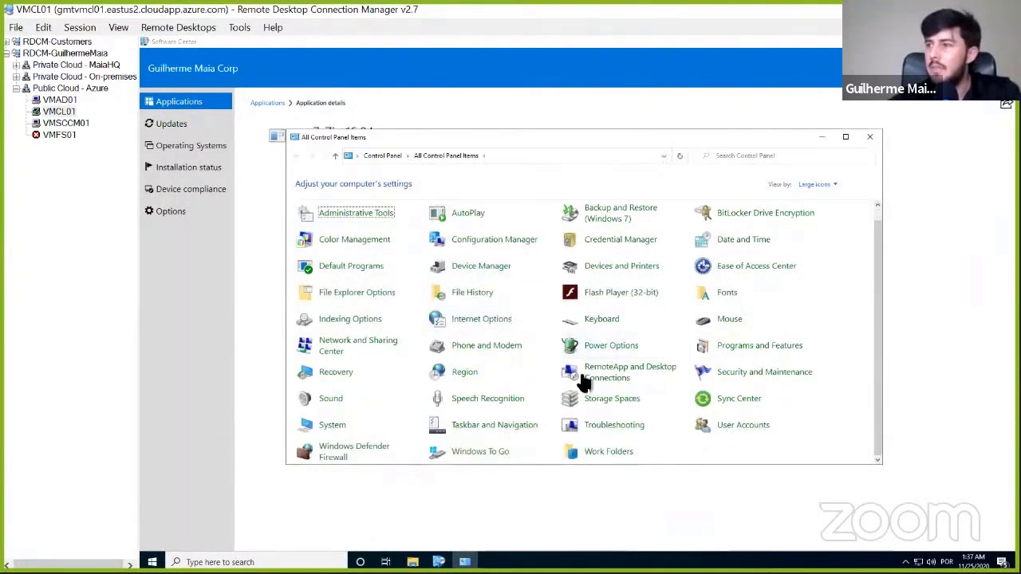
left_click(732, 346)
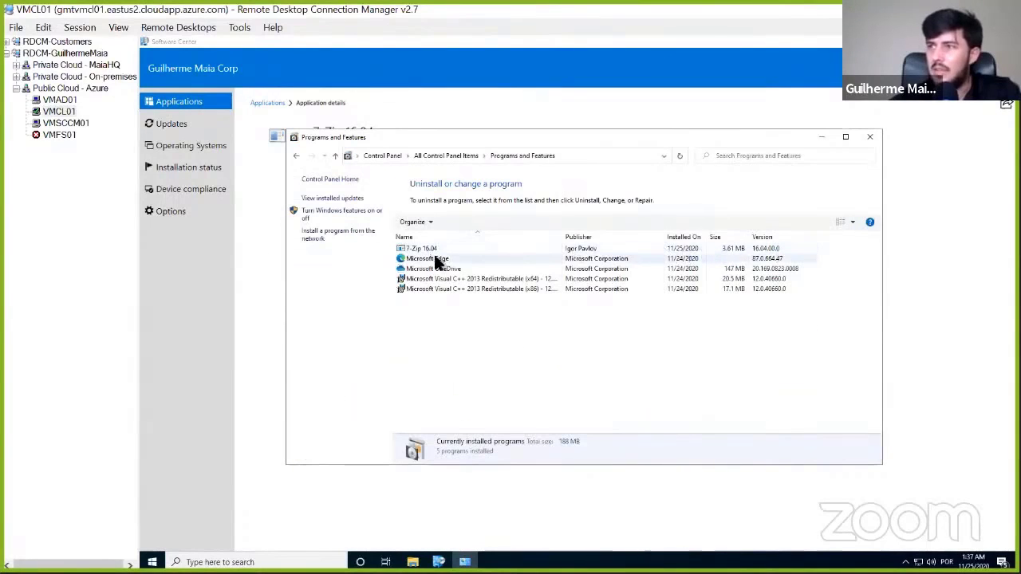
left_click(495, 250)
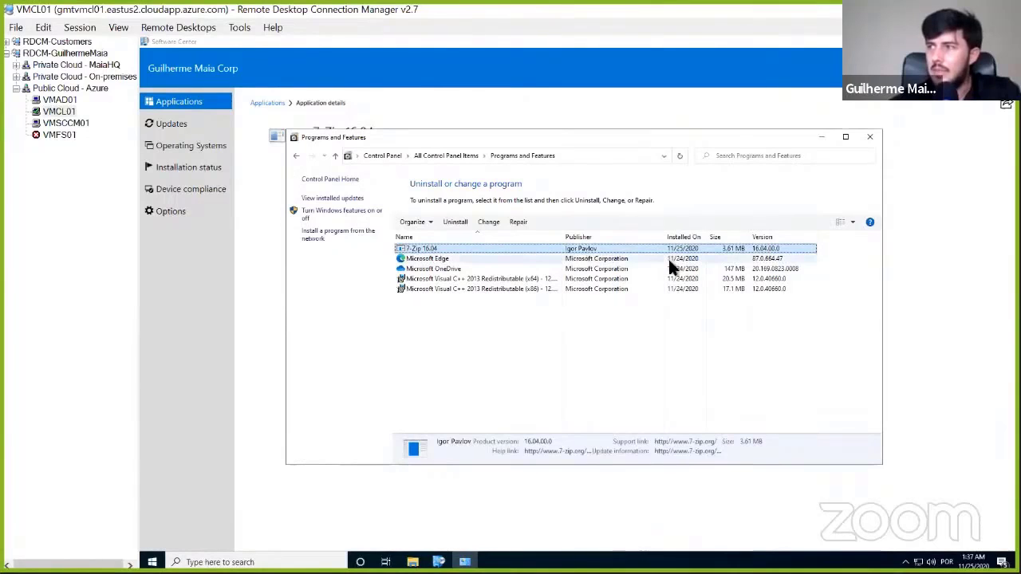
left_click(513, 258)
left_click(477, 251)
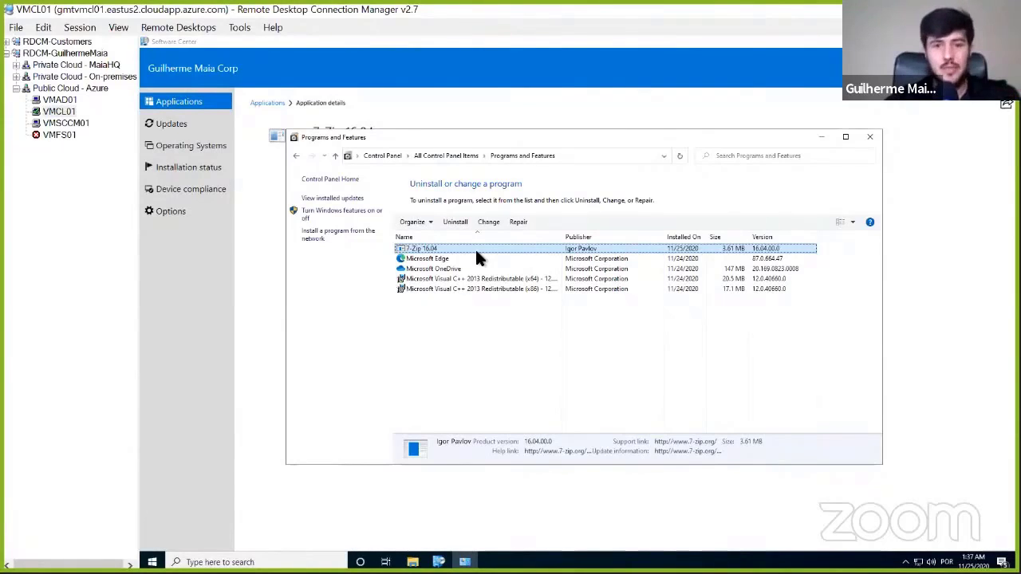
- Open the 7-Zip 16.04 details in Software Center and uninstall the application
left_click(180, 121)
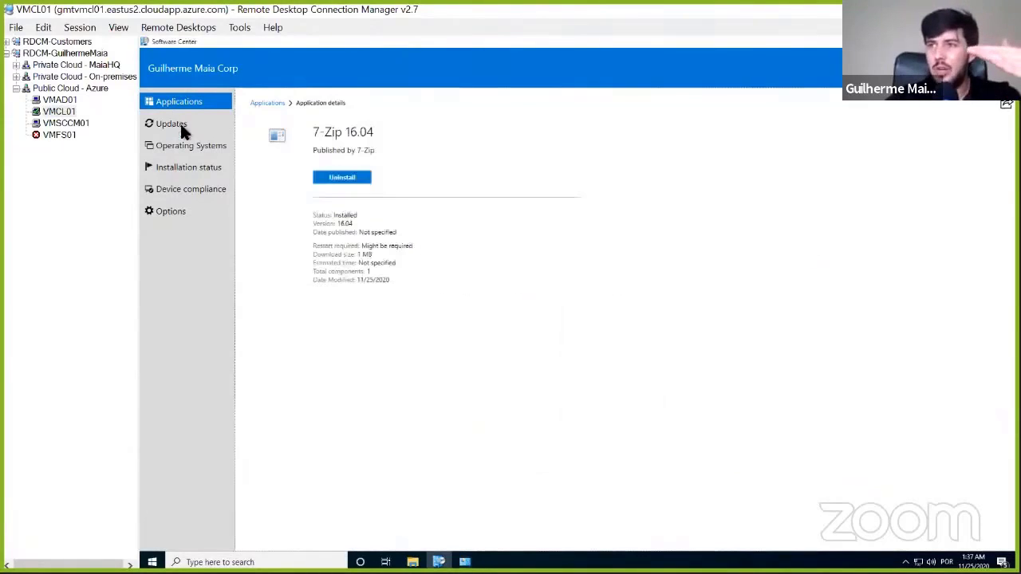
left_click(185, 123)
left_click(189, 107)
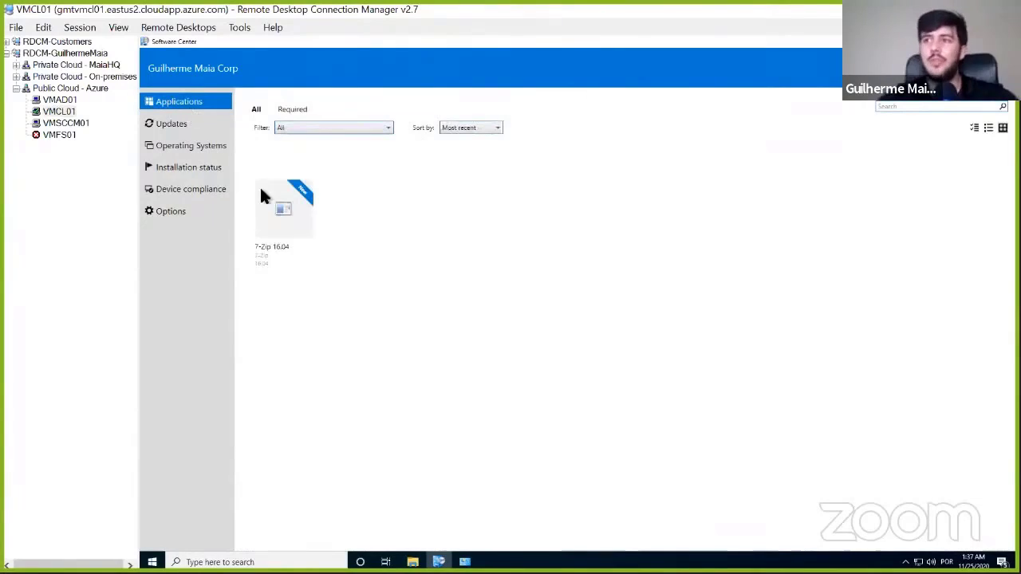
left_click(268, 207)
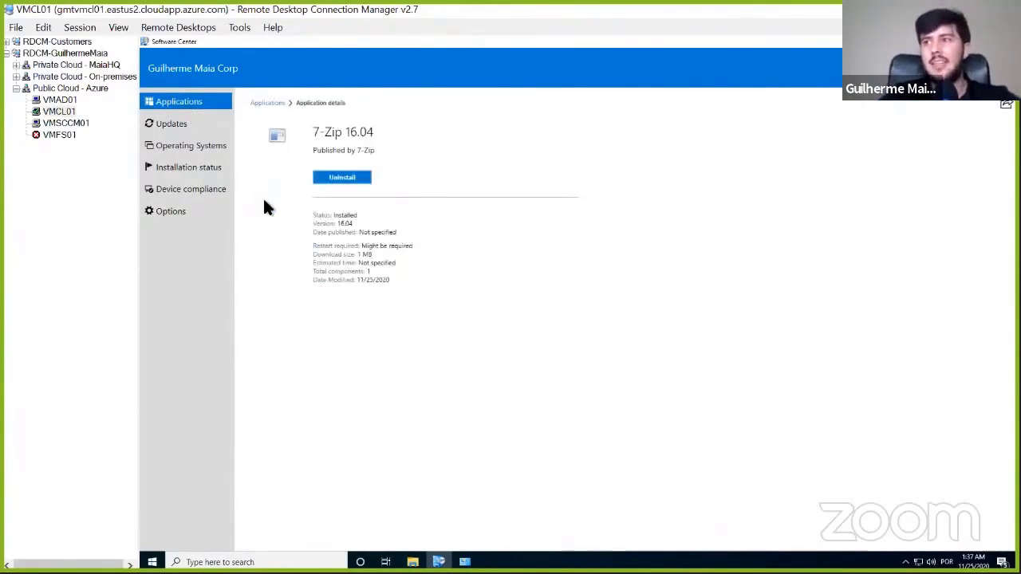
left_click(349, 179)
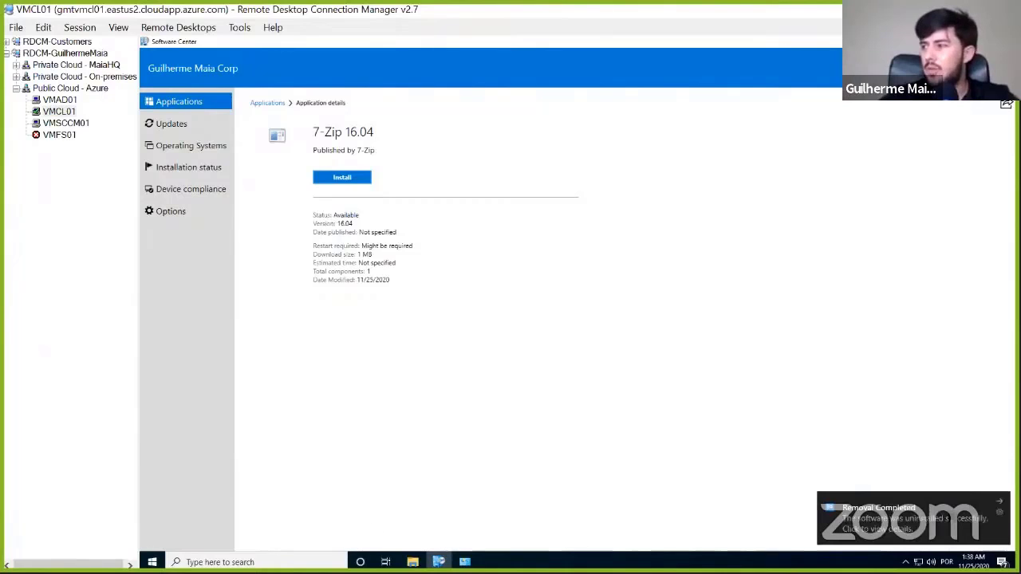
- Check the installed programs and the Start menu app list for 7-Zip, and minimize the Programs and Features window
left_click(465, 561)
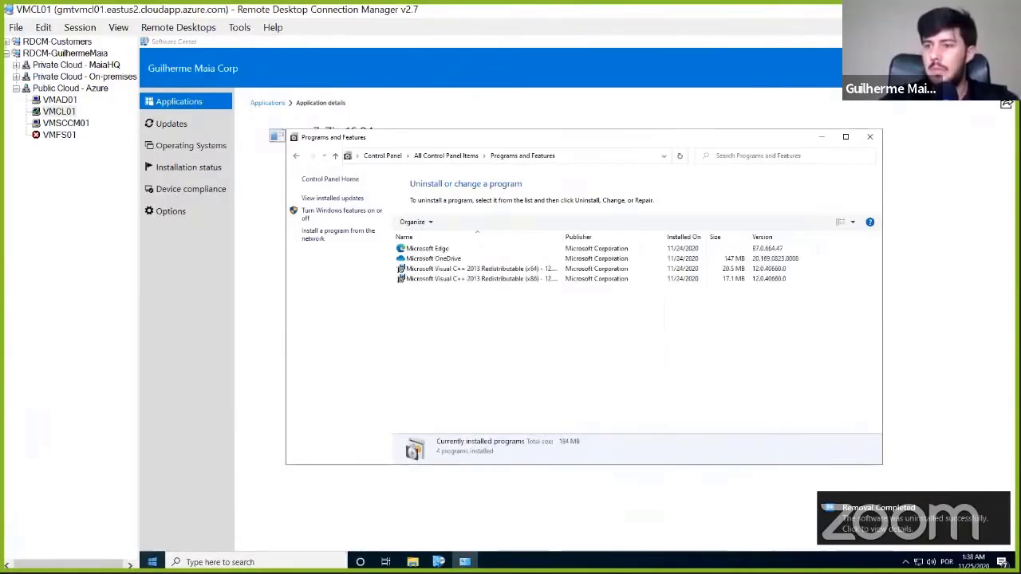
left_click(152, 561)
scroll(242, 335, "down", 1)
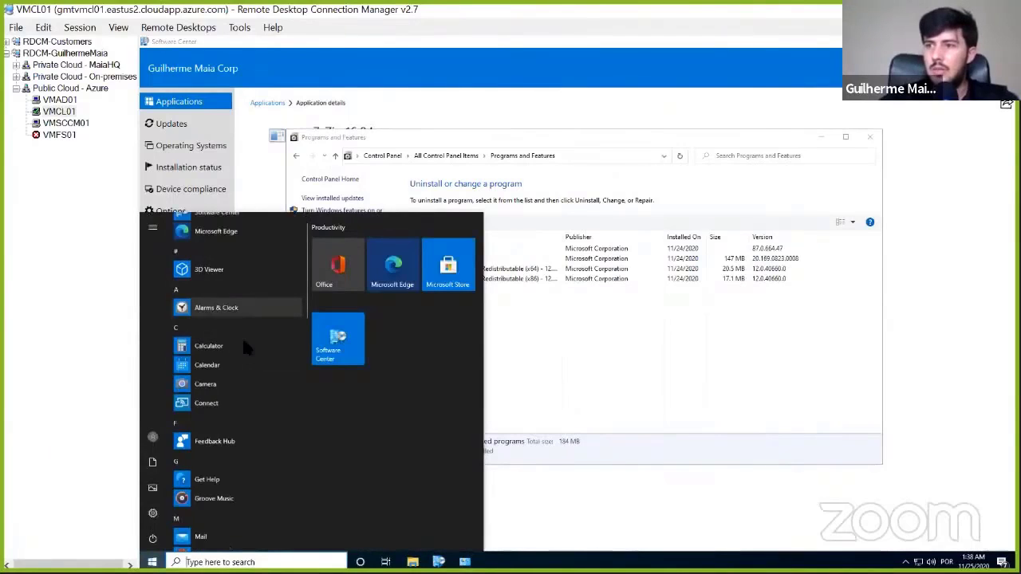
scroll(242, 335, "down", 4)
left_click(663, 338)
left_click(821, 138)
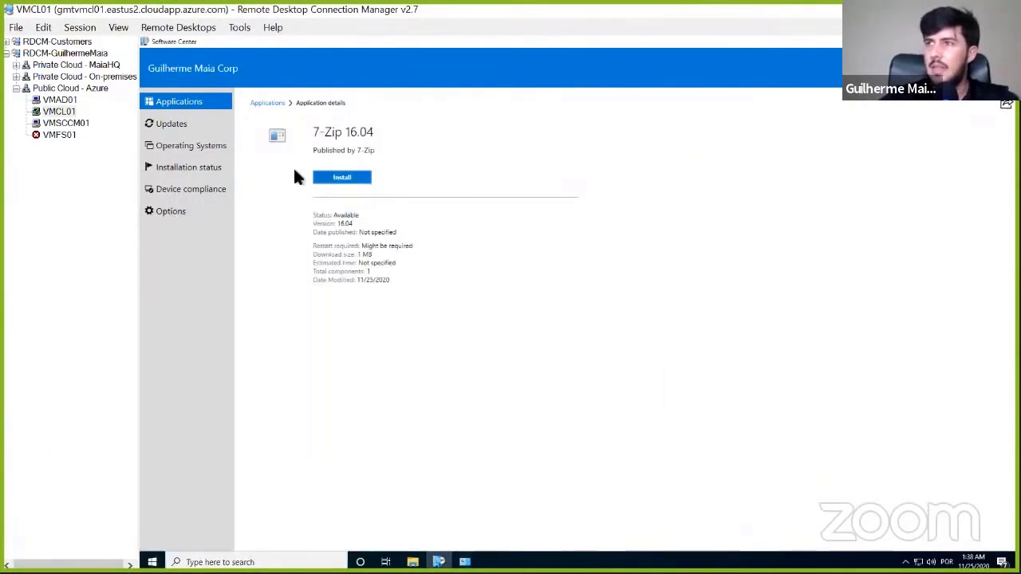
- Install 7-Zip 16.04 again from its Software Center details and show the Checklist Empacotamento slide of the presentation
left_click(349, 180)
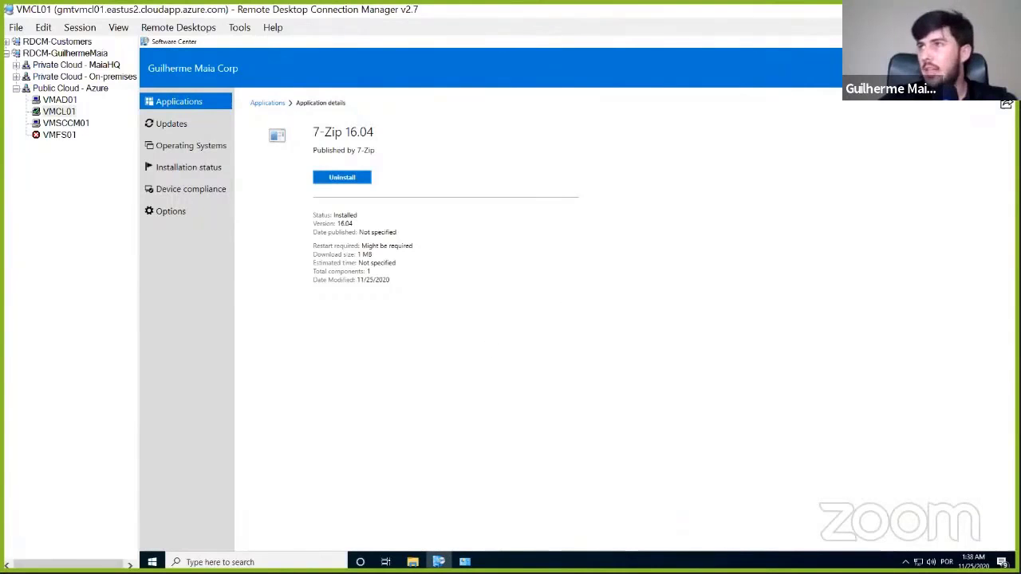
key("alt+Tab")
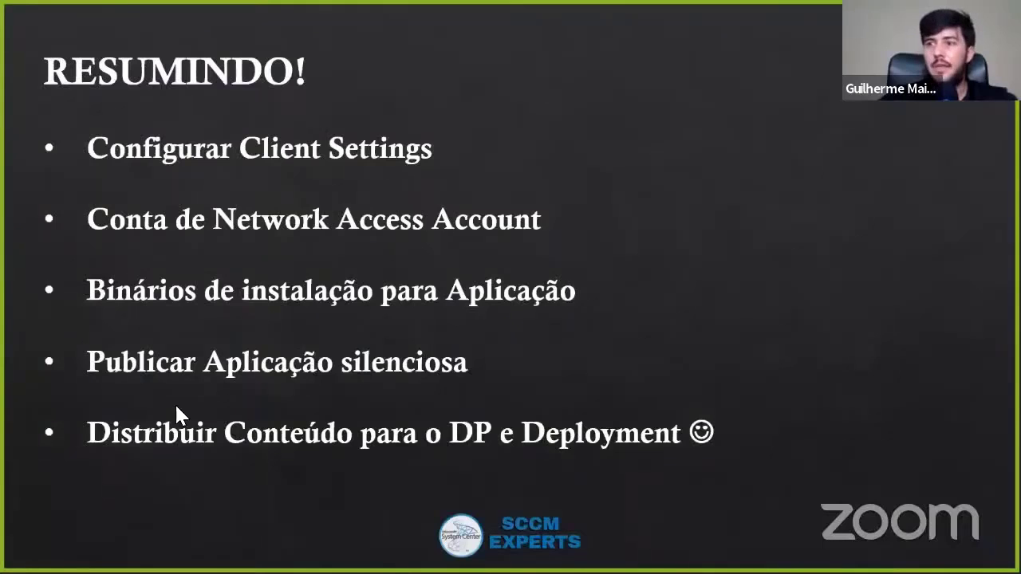
left_click(276, 372)
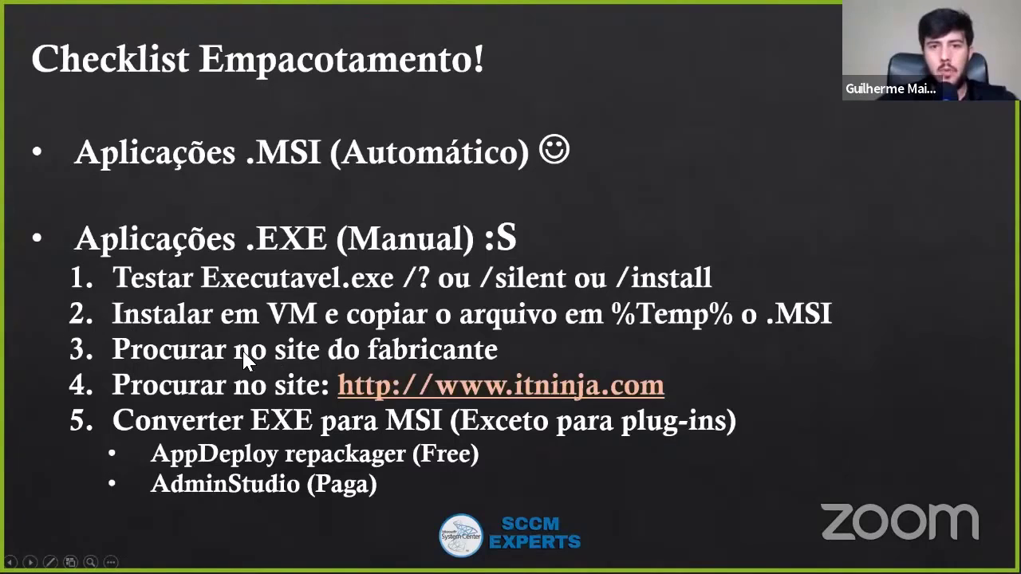
key("alt+Tab")
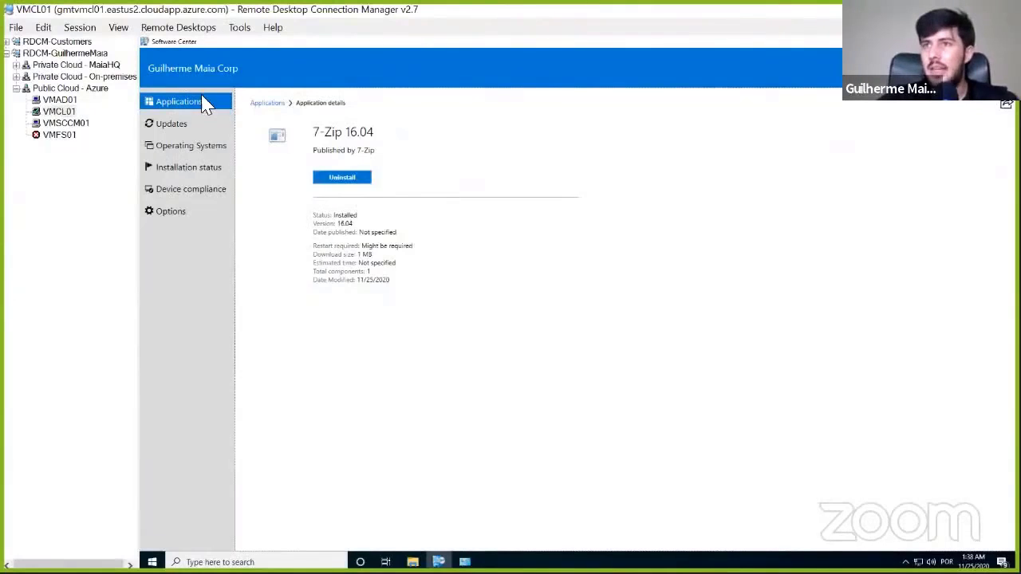
- Switch to the Google results for the offline Java runtime and open java.com's offline download and installation instructions for Windows
left_click(70, 124)
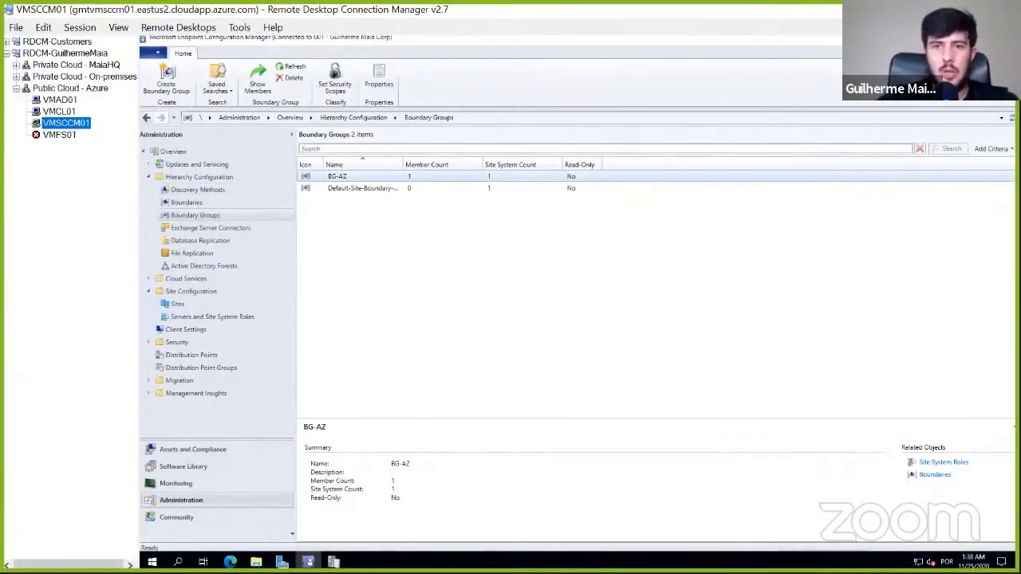
key("alt+Tab")
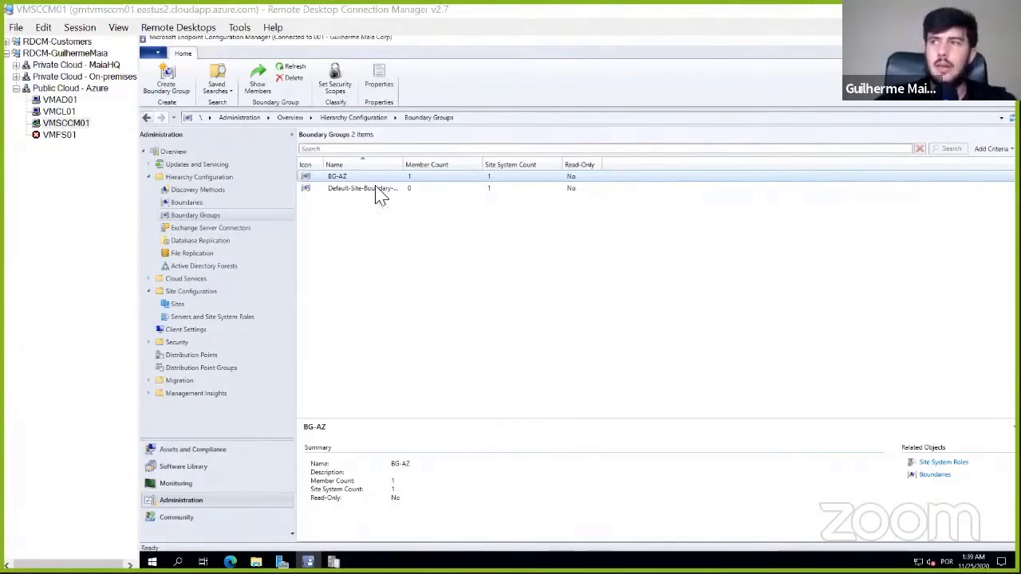
key("alt+Tab")
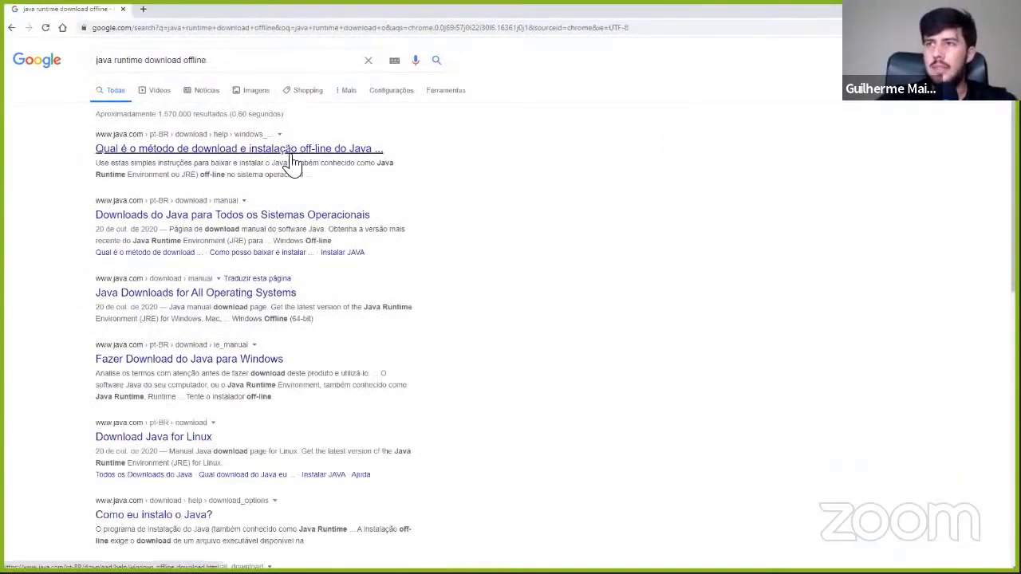
left_click(326, 151)
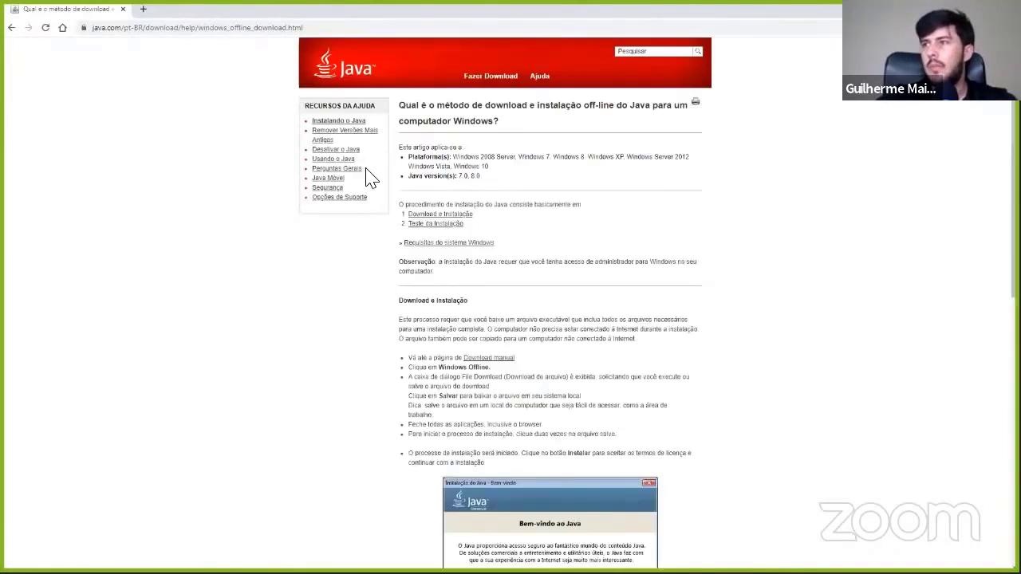
scroll(519, 255, "down", 3)
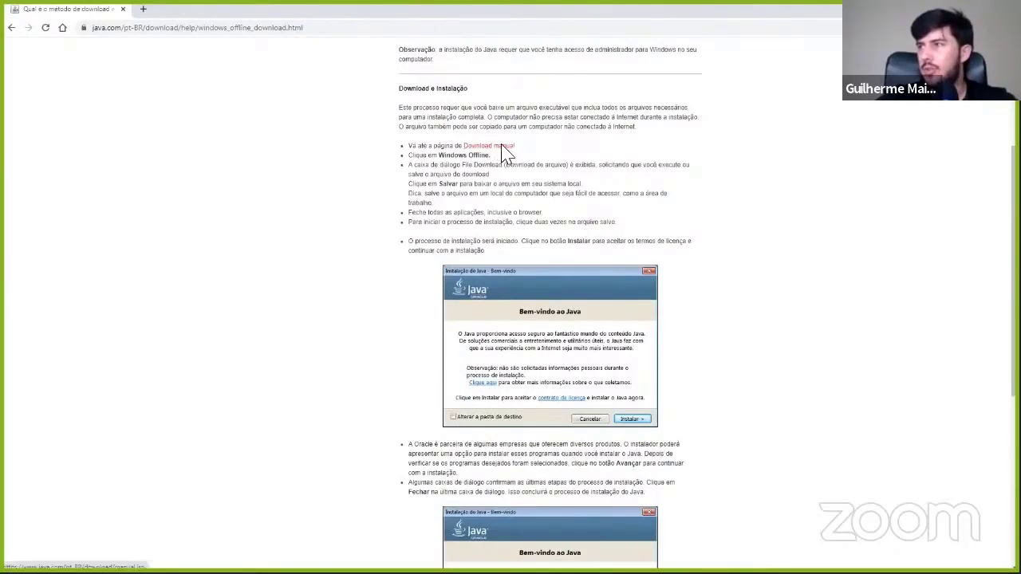
scroll(612, 194, "down", 4)
scroll(615, 194, "down", 1)
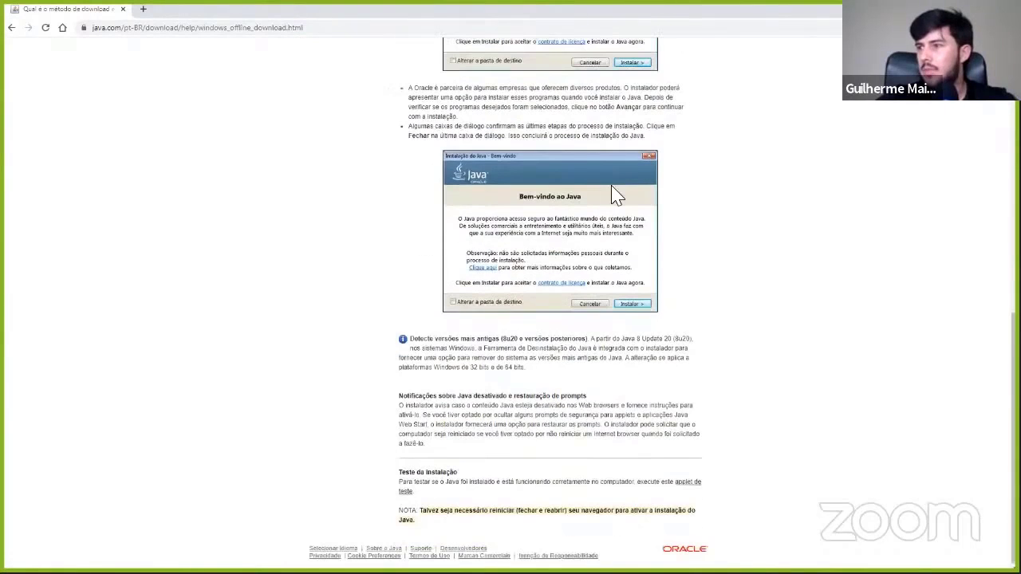
scroll(675, 235, "up", 4)
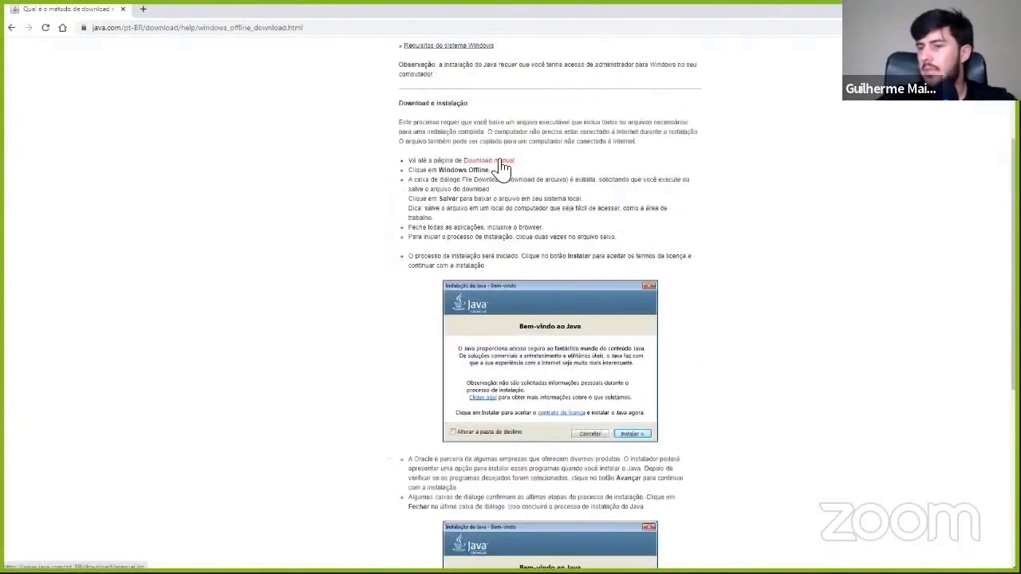
- Copy the link to Java's manual download page and open it in Microsoft Edge on VMSCCM01
right_click(503, 166)
left_click(550, 219)
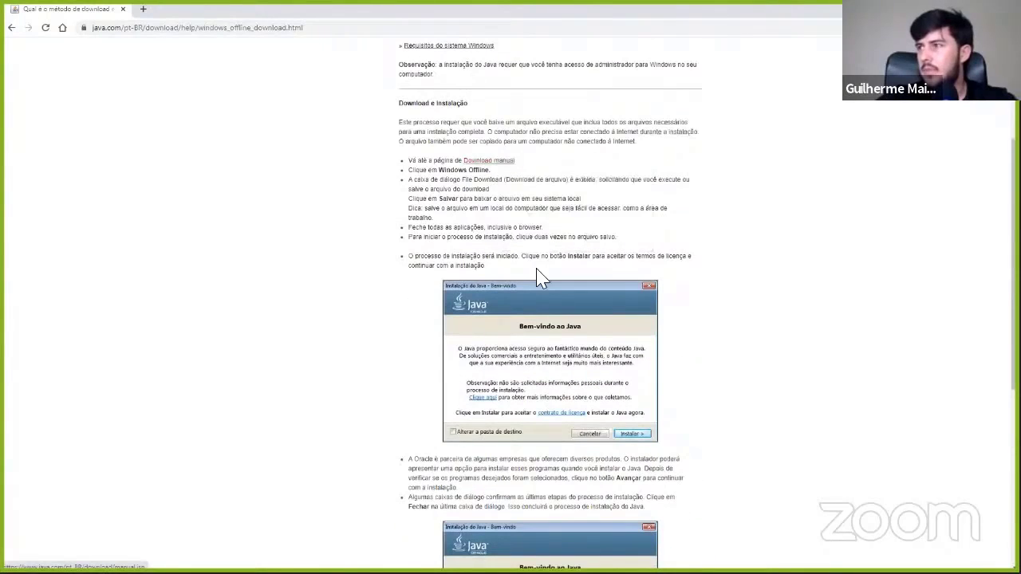
key("alt+Tab")
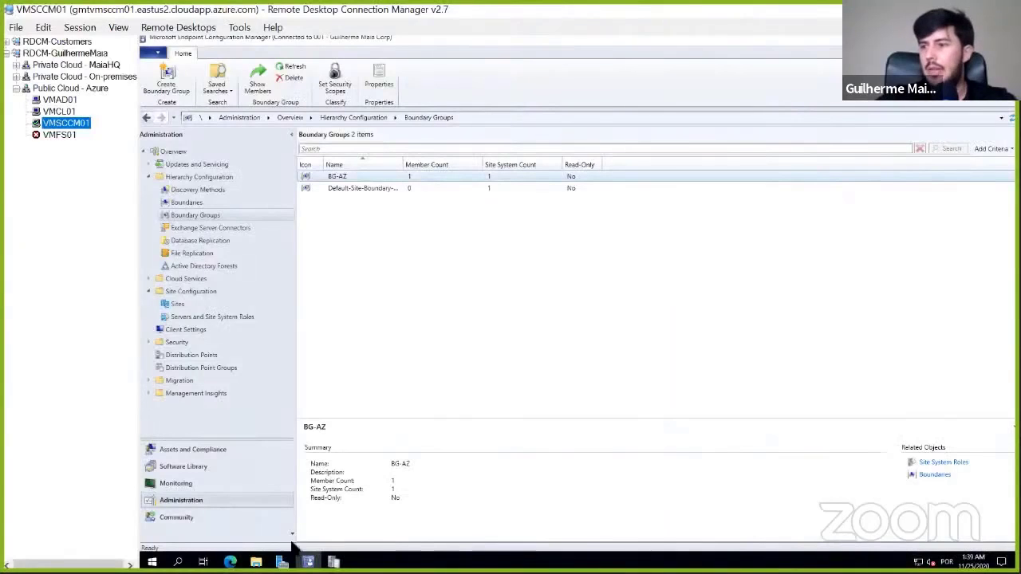
left_click(230, 563)
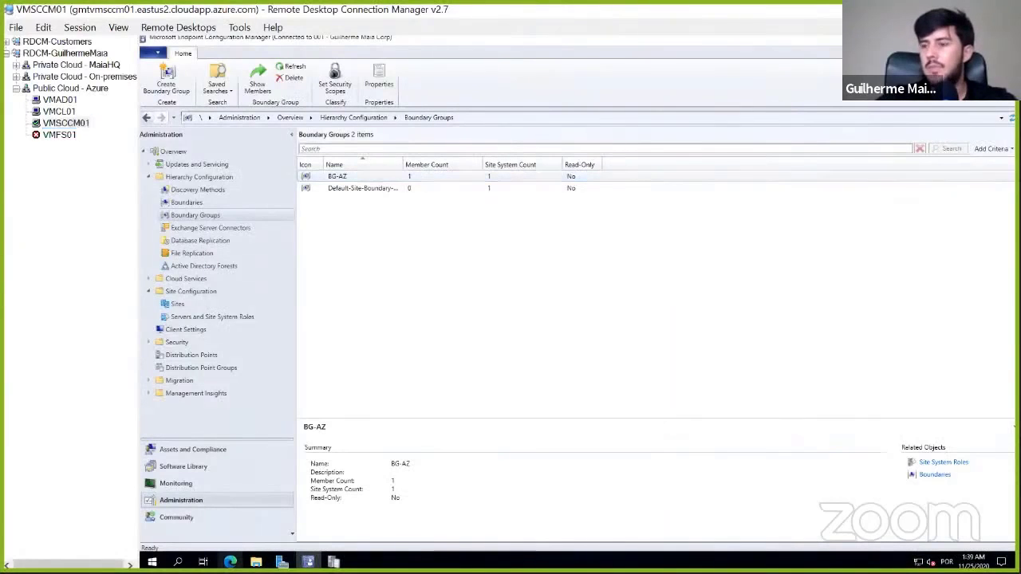
type("https://www.java.com/pt-BR/download/manual.jsp")
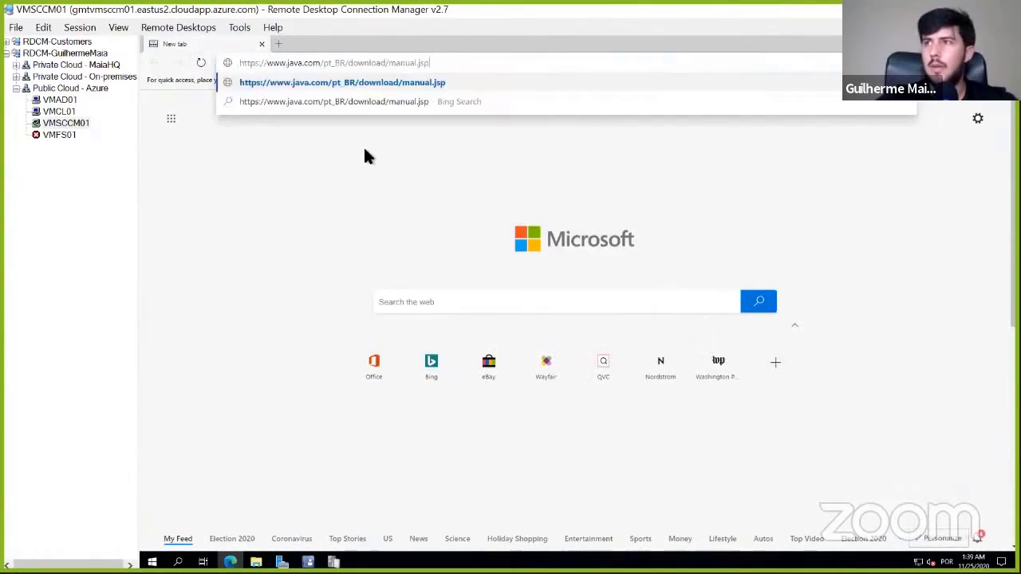
key("Return")
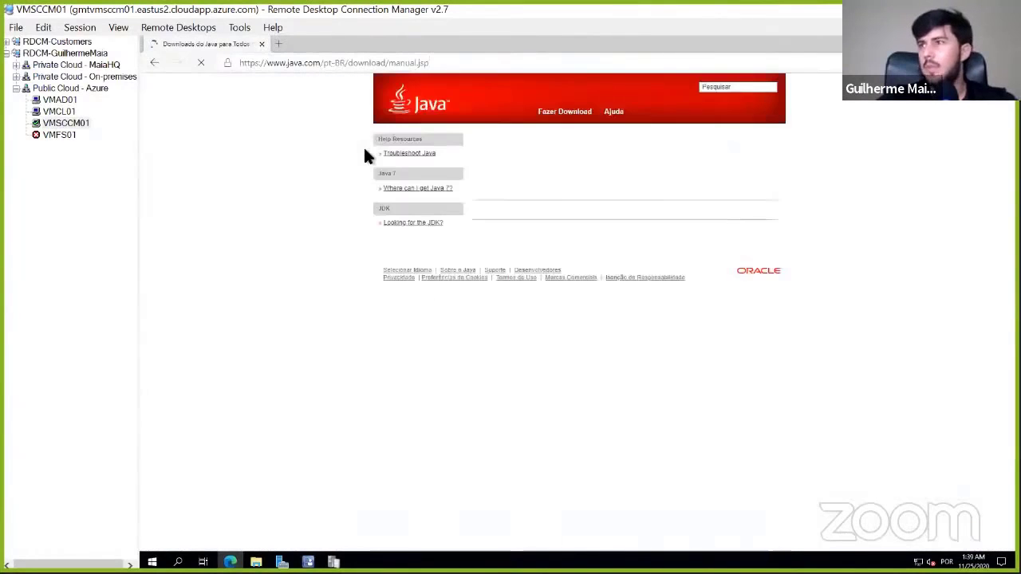
- Start saving the Windows Off-line Java installer, not the 64-bit one, and browse to E:\Source\Applications as the destination
scroll(607, 248, "down", 2)
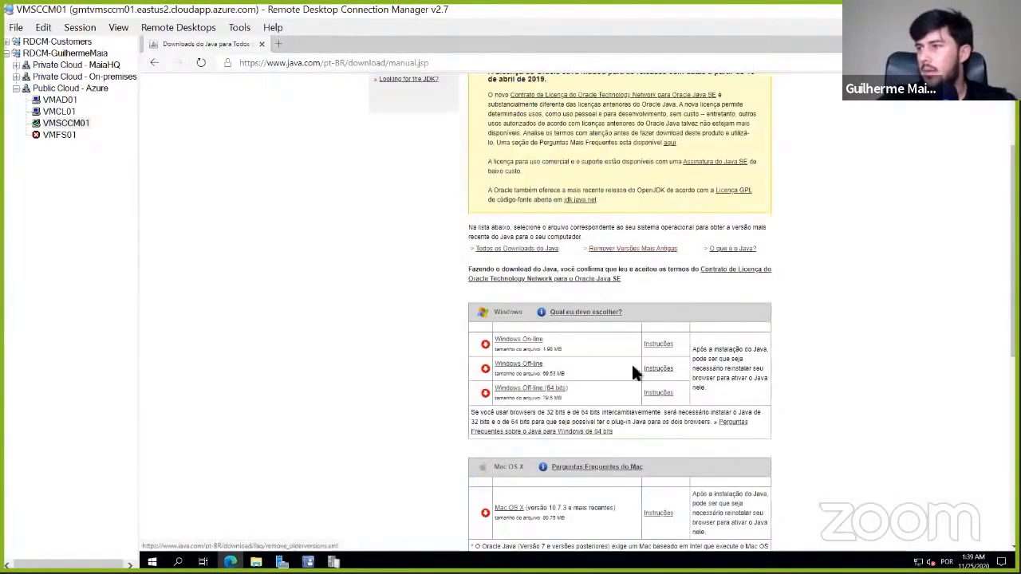
scroll(633, 362, "down", 2)
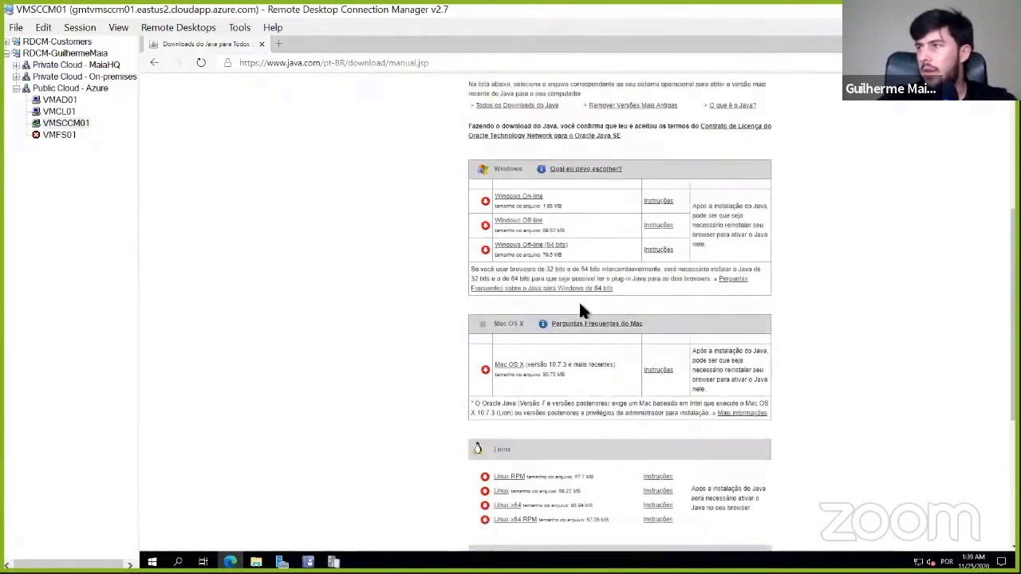
left_click(531, 229)
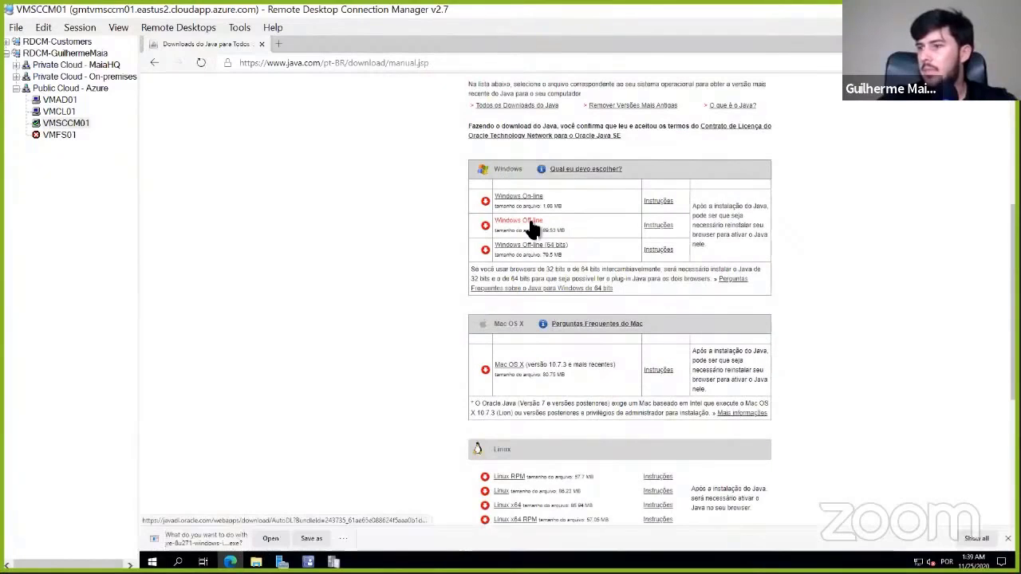
left_click(311, 539)
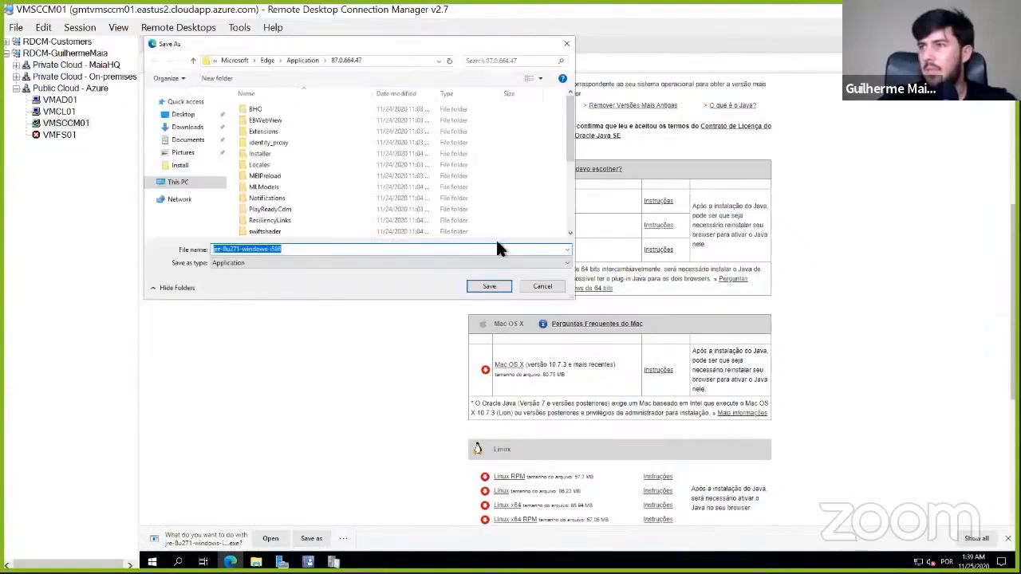
left_click(195, 183)
scroll(287, 182, "down", 1)
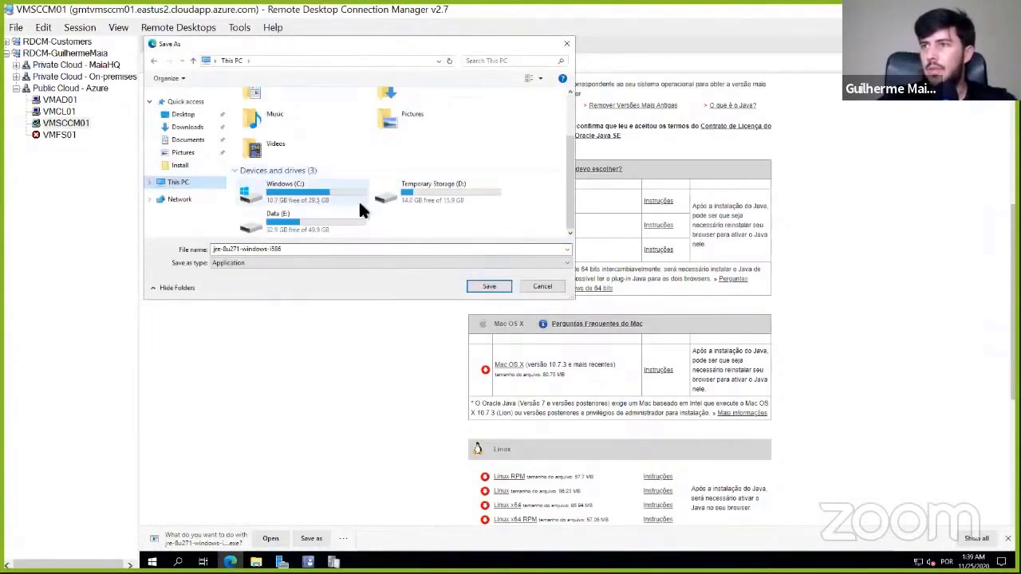
double_click(304, 217)
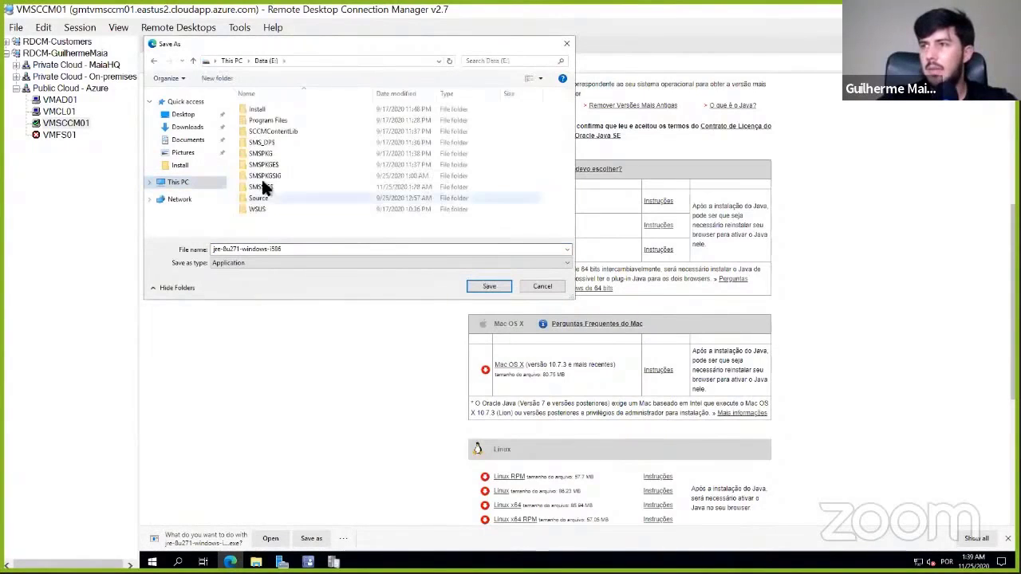
double_click(261, 179)
double_click(263, 111)
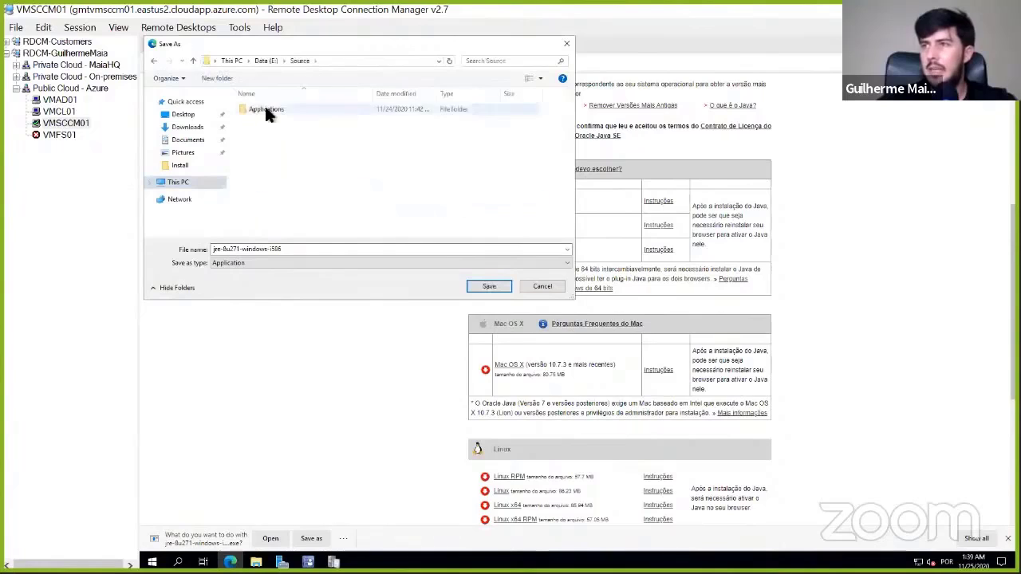
- Create a folder named Java-Runtime in Applications and save the installer jre-8u271-windows-i586 in it
left_click(226, 77)
type("Java")
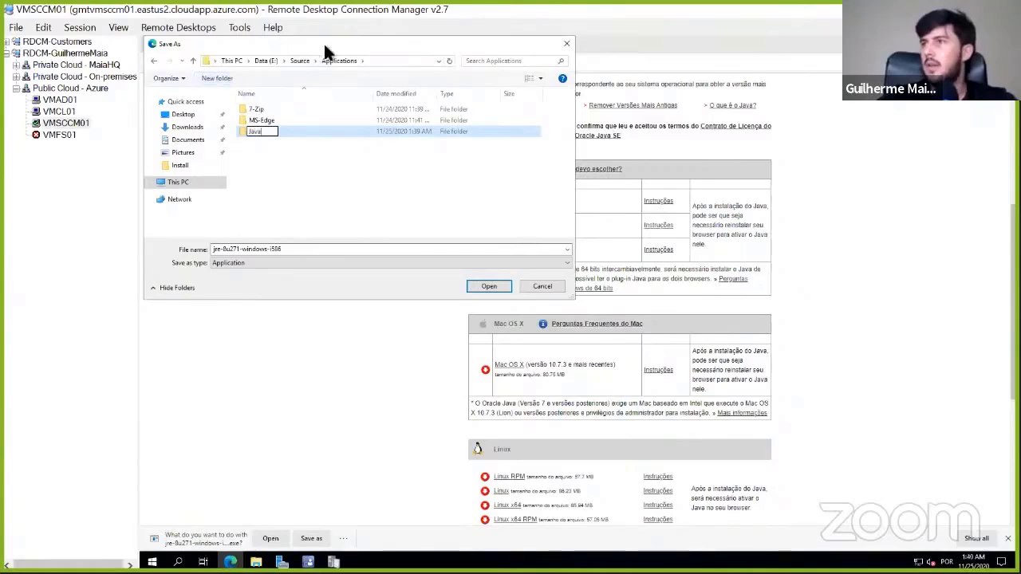
left_click_drag(323, 44, 427, 220)
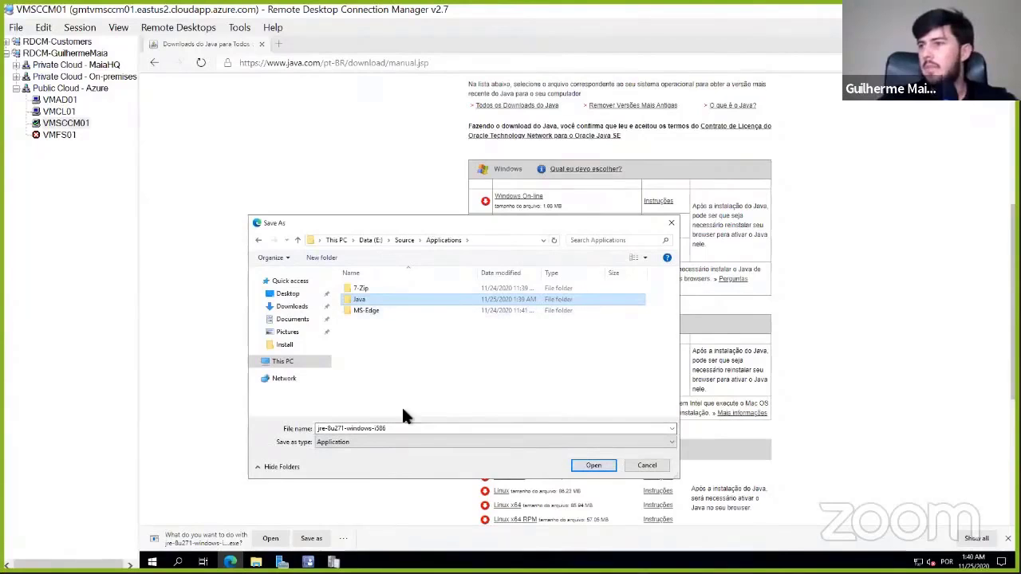
key("F2")
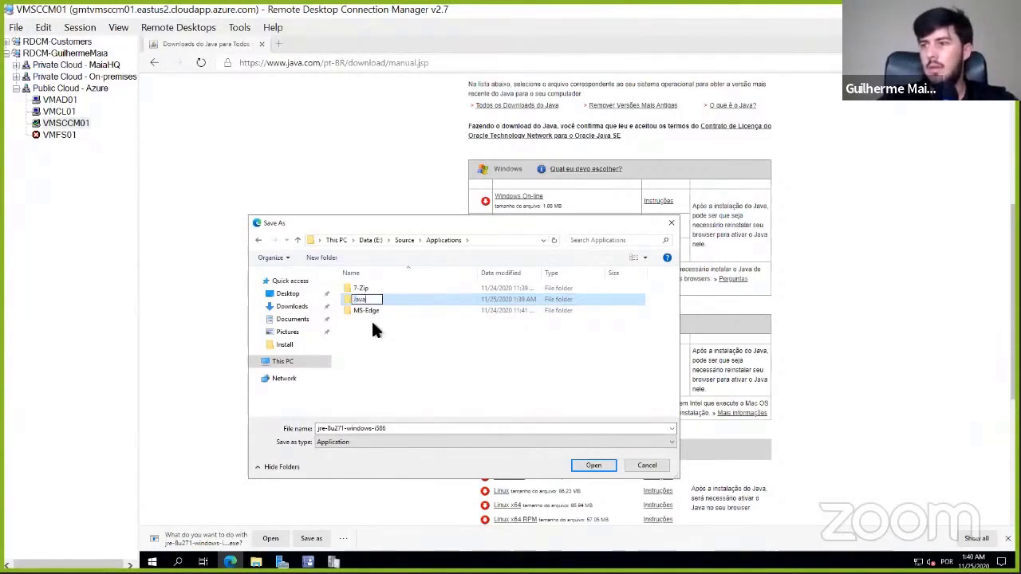
type("-Runtime")
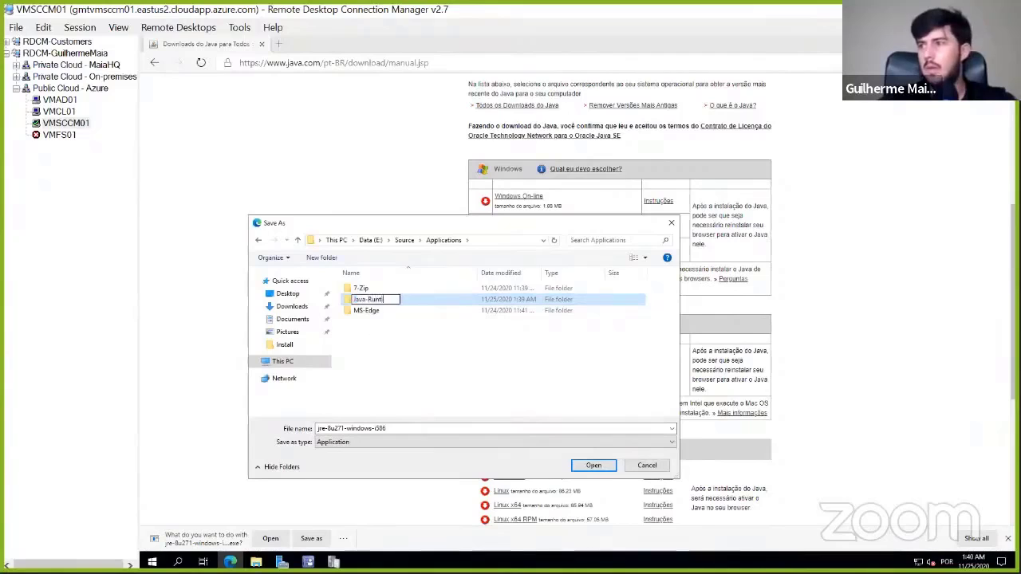
key("Return")
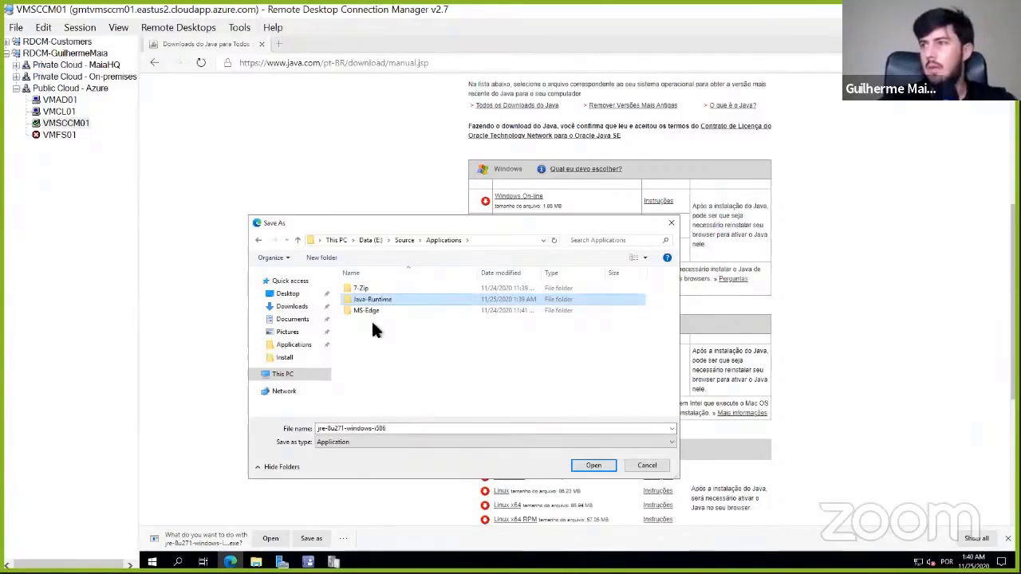
left_click(604, 465)
left_click(601, 469)
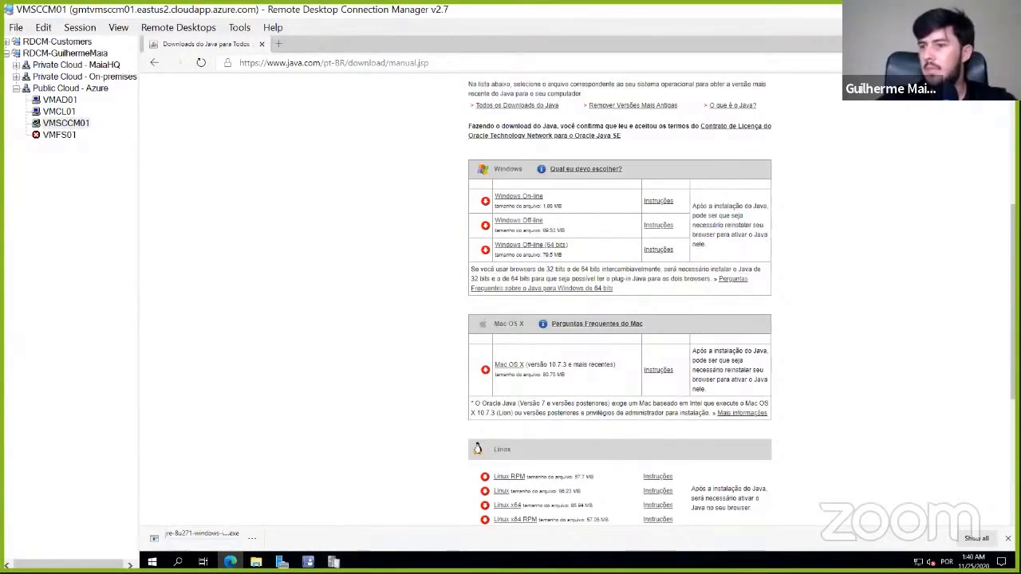
- Switch to the Configuration Manager console and review the company folder of device collections, selecting DC-SCCM-Update-PreProduction
mouse_move(308, 561)
left_click(308, 511)
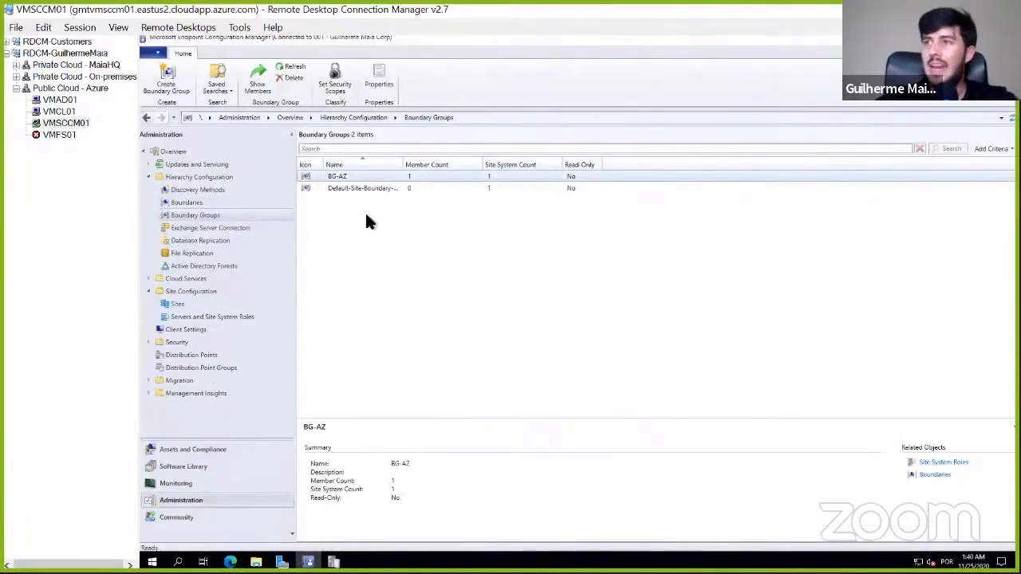
left_click(202, 449)
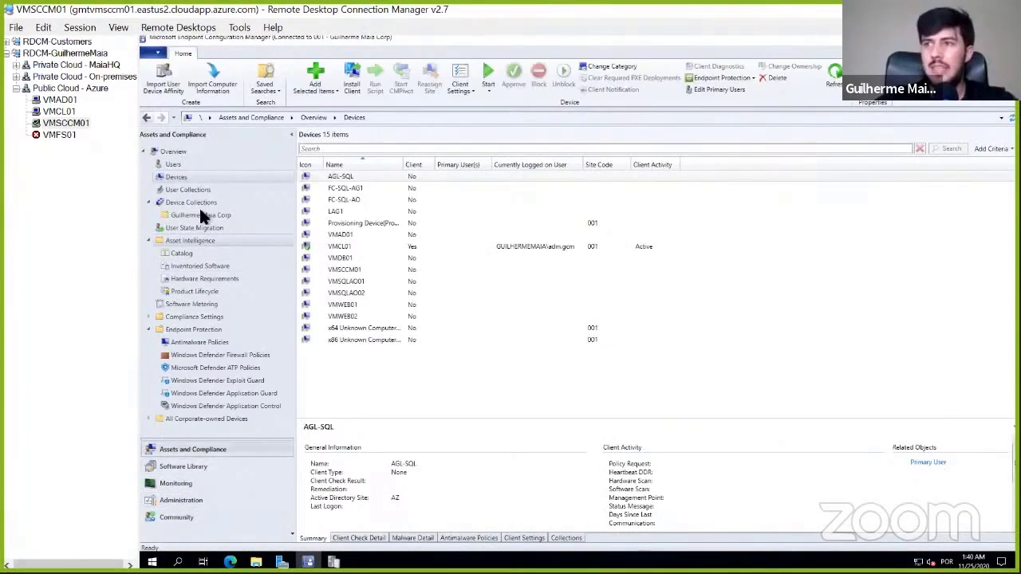
left_click(208, 215)
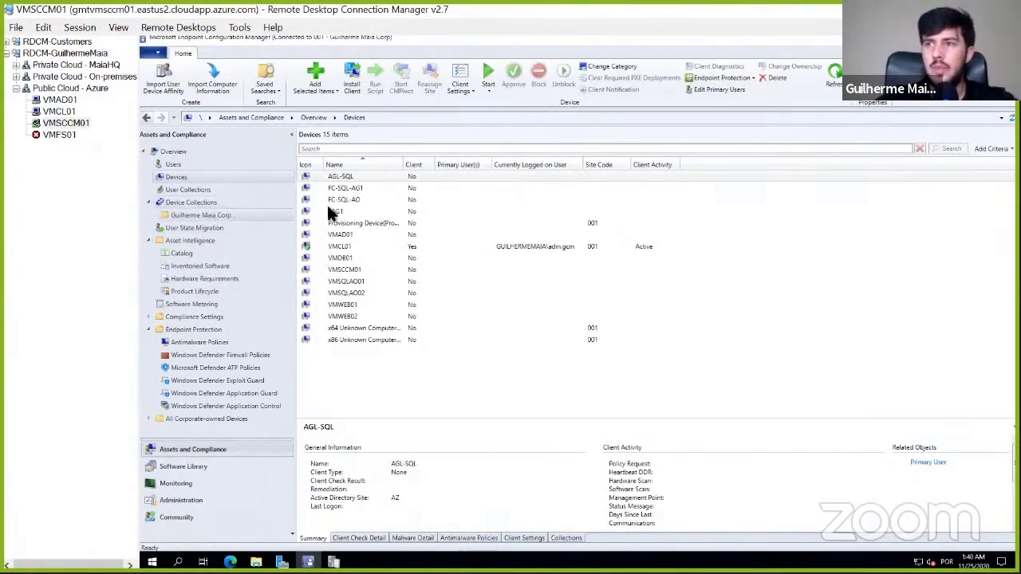
left_click(383, 177)
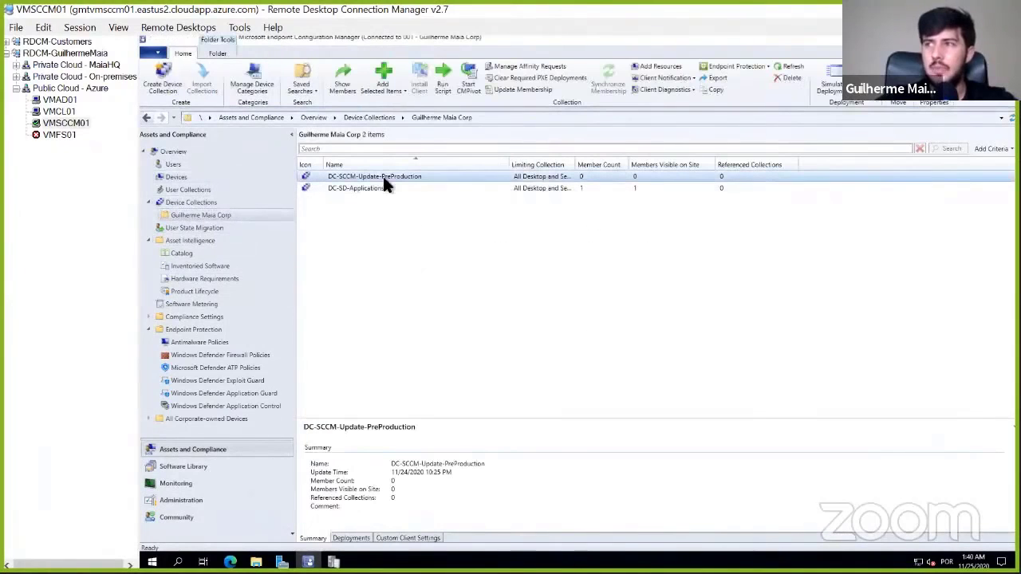
- Start a deployment of the 7-Zip 16.04 application and target the All Users and User Groups collection
left_click(201, 464)
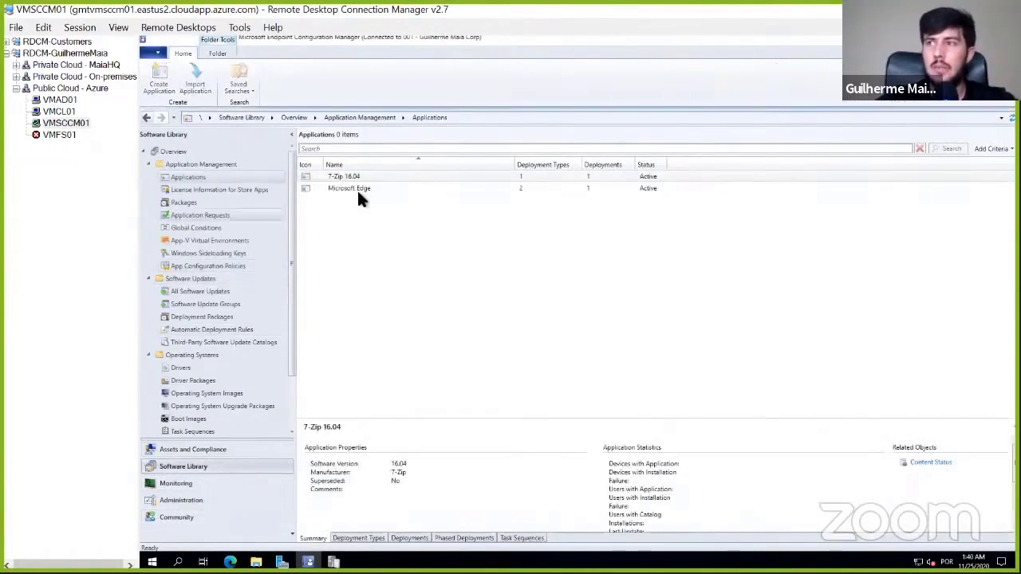
left_click(365, 176)
right_click(372, 182)
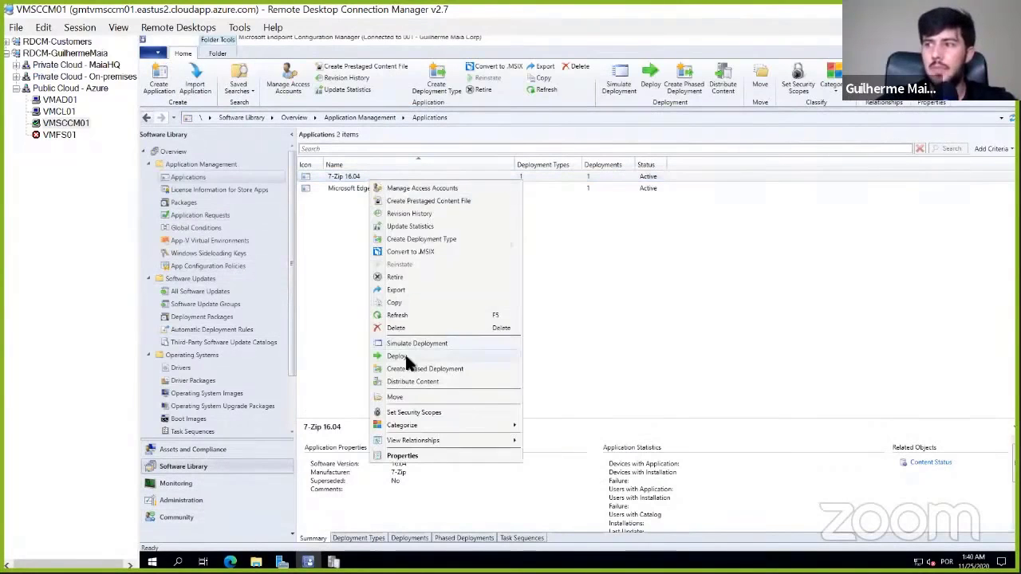
left_click(404, 355)
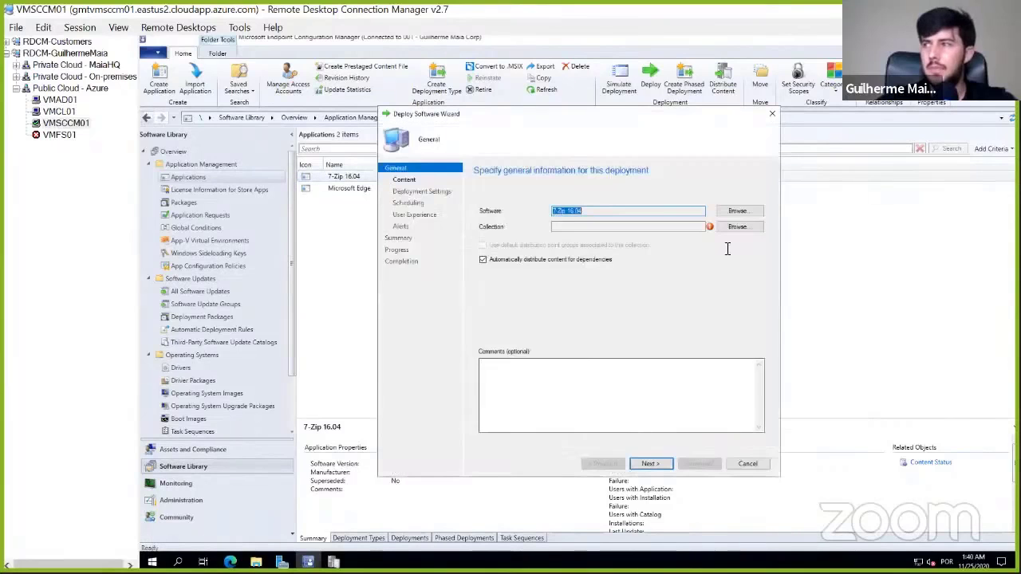
left_click(736, 226)
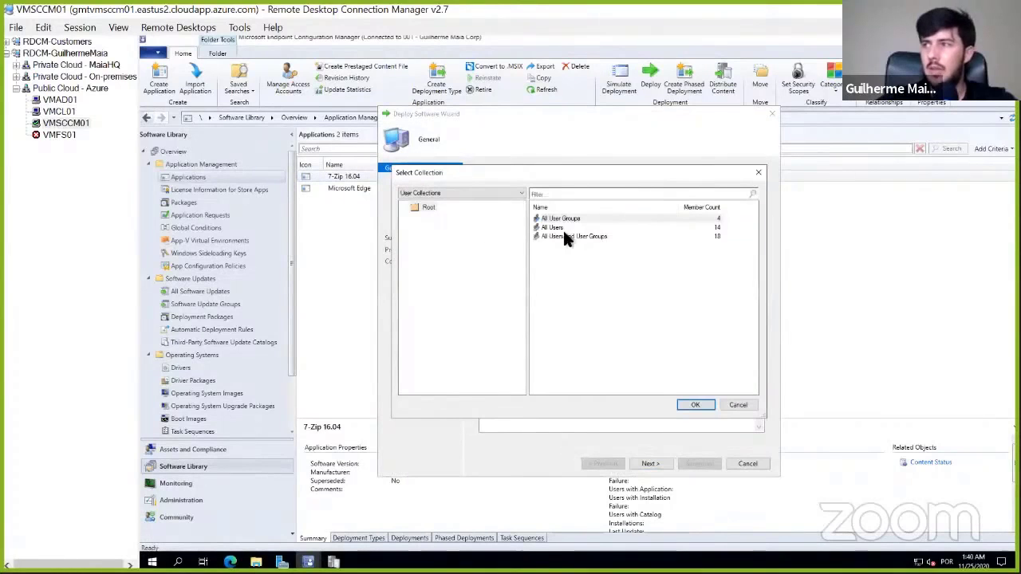
left_click(567, 237)
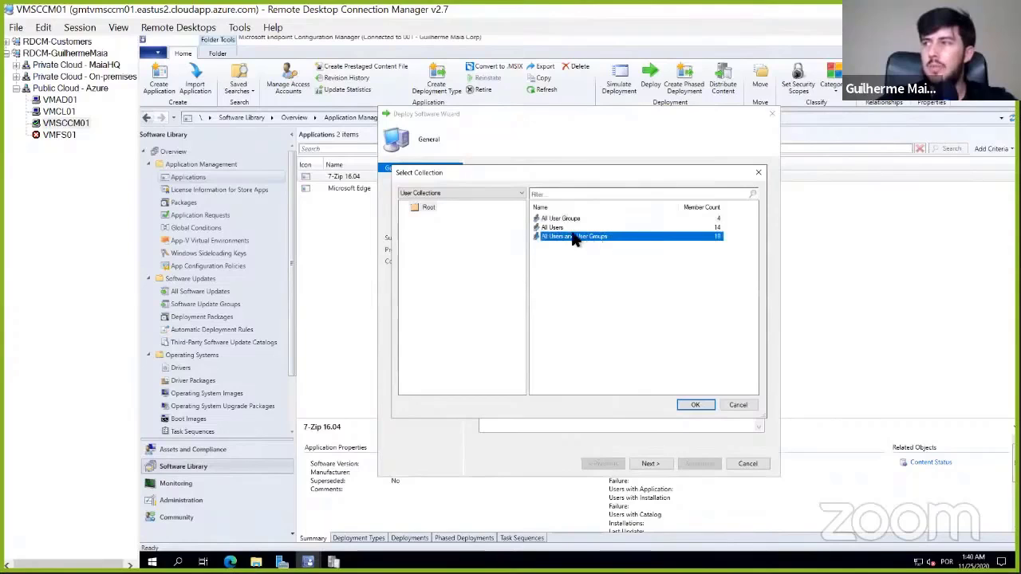
left_click(696, 405)
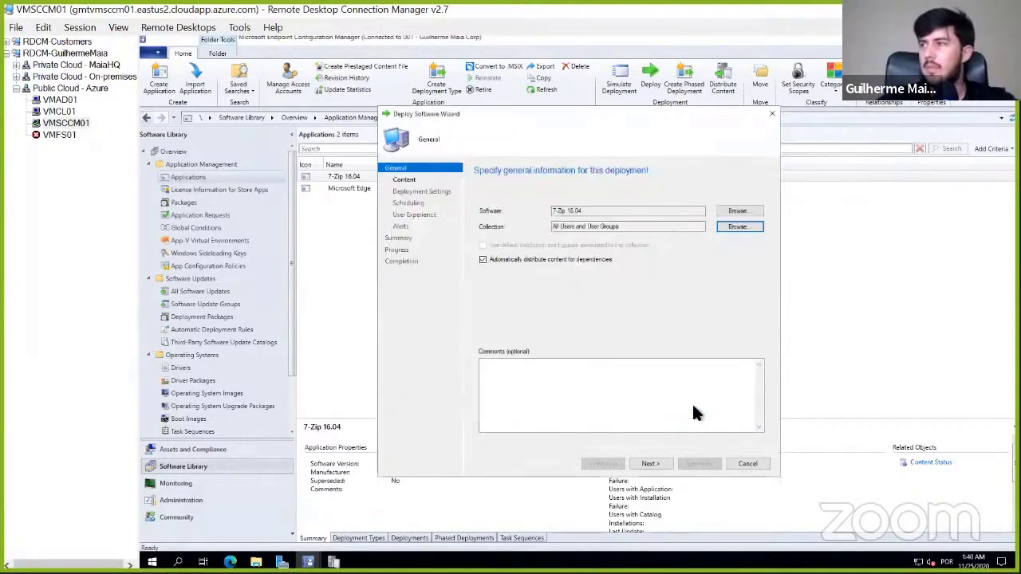
- Complete the 7-Zip deployment with action Install, purpose Available and default content, scheduling, user experience and alert settings
left_click(652, 463)
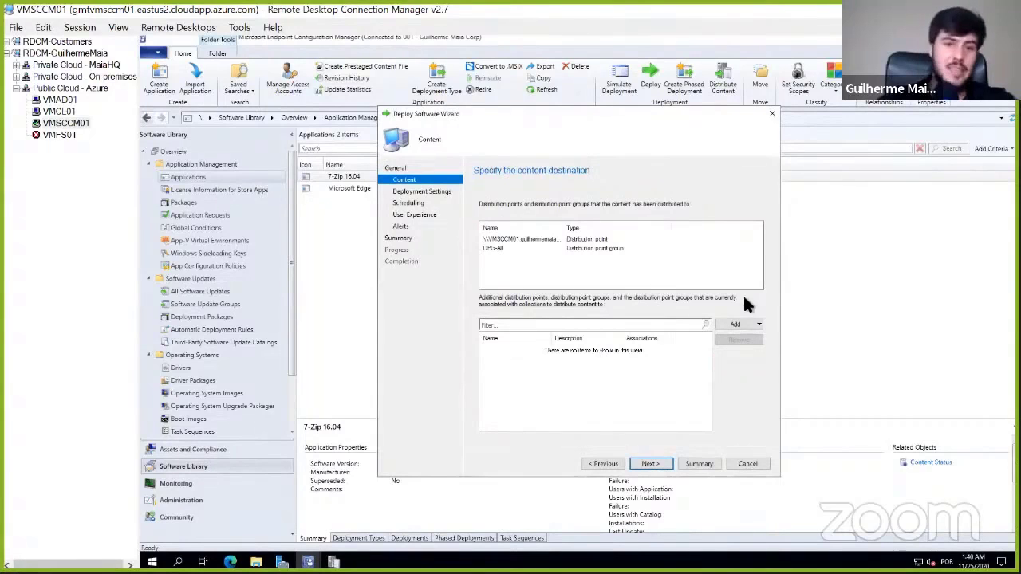
left_click(646, 464)
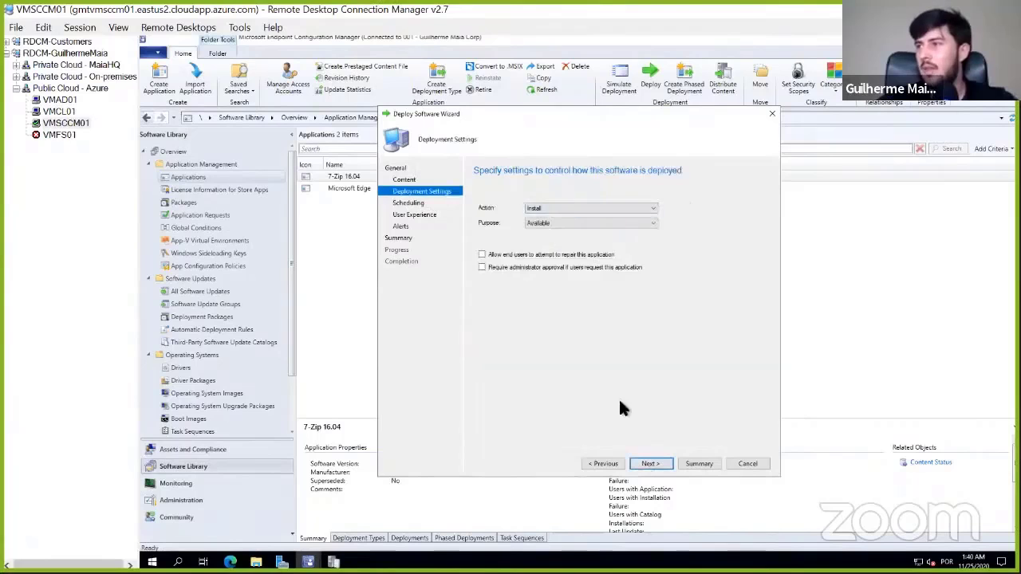
left_click(651, 463)
left_click(652, 463)
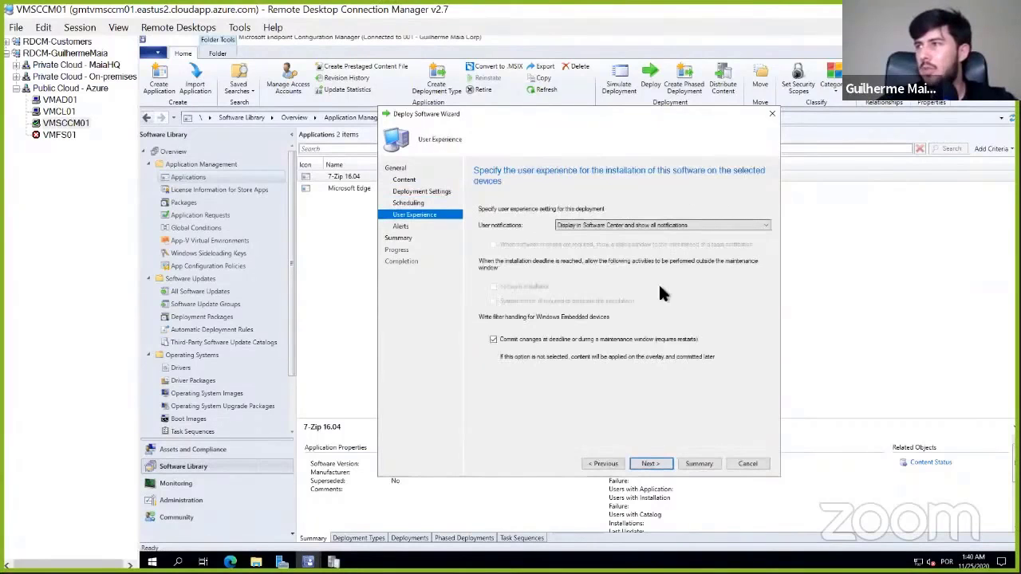
left_click(652, 463)
left_click(652, 463)
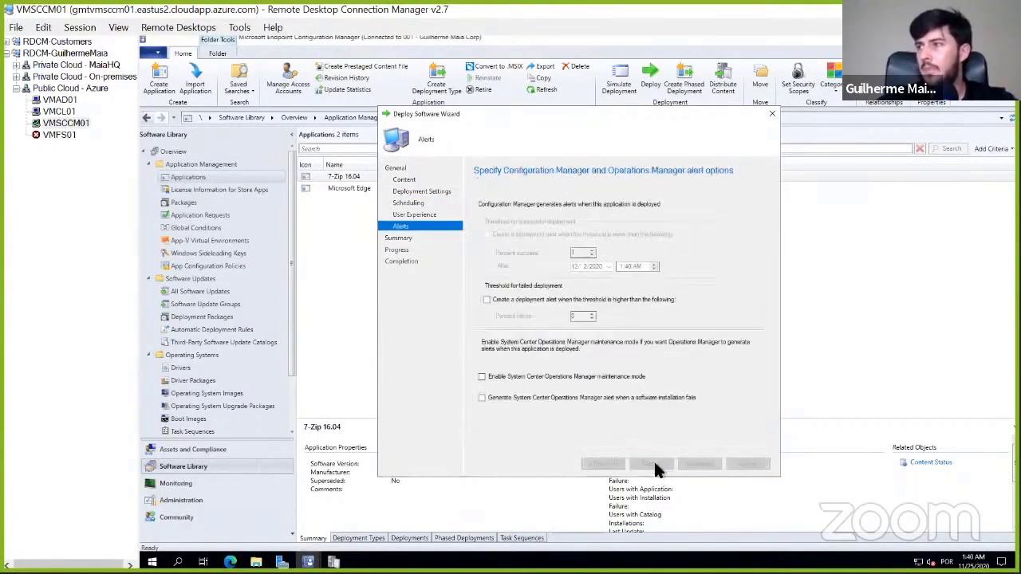
left_click(651, 464)
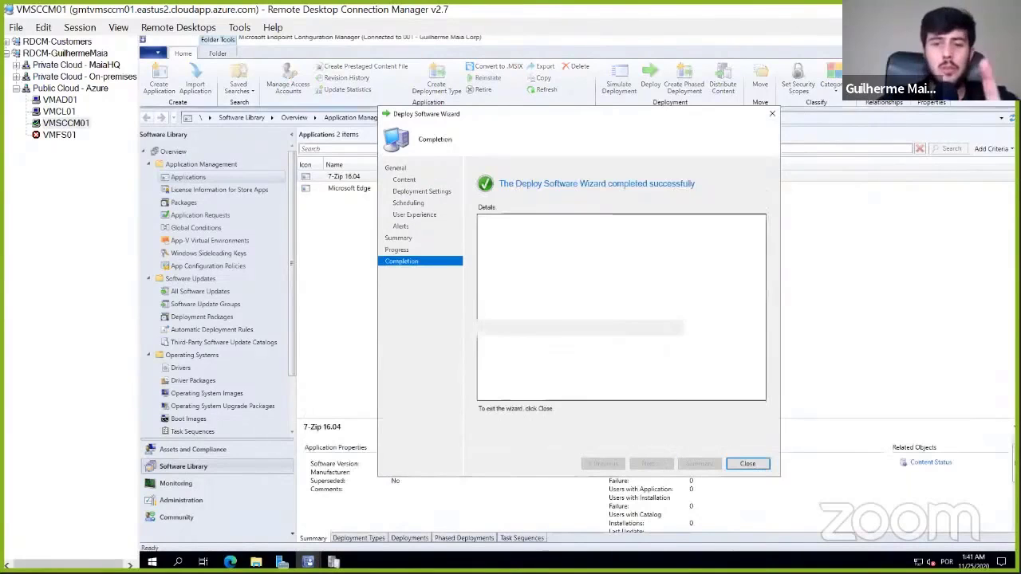
left_click(748, 463)
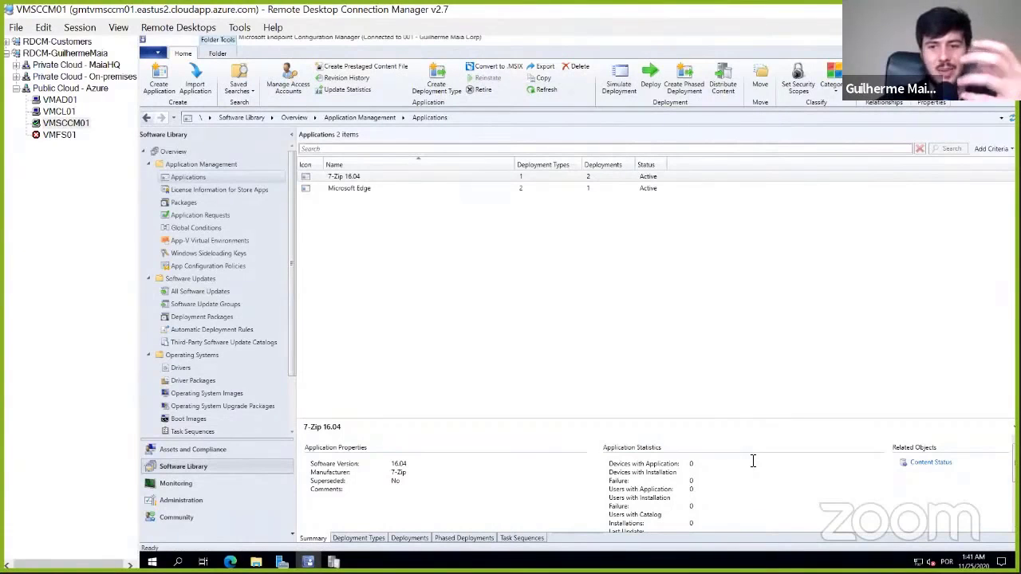
- Reload Software Center's applications on VMCL01 and review the 7-Zip 16.04 deployments in the console on VMSCCM01
left_click(67, 113)
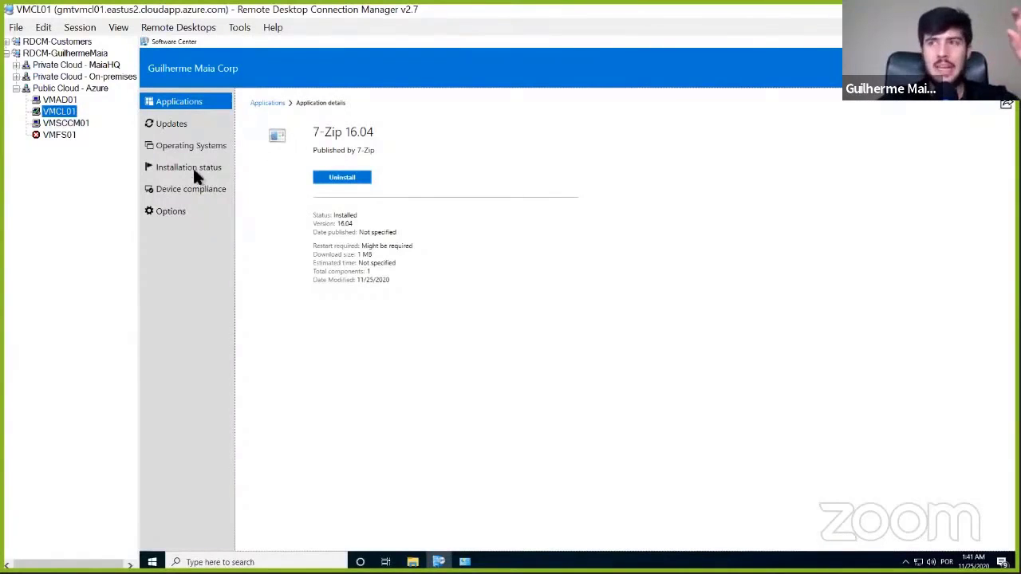
left_click(183, 123)
left_click(185, 104)
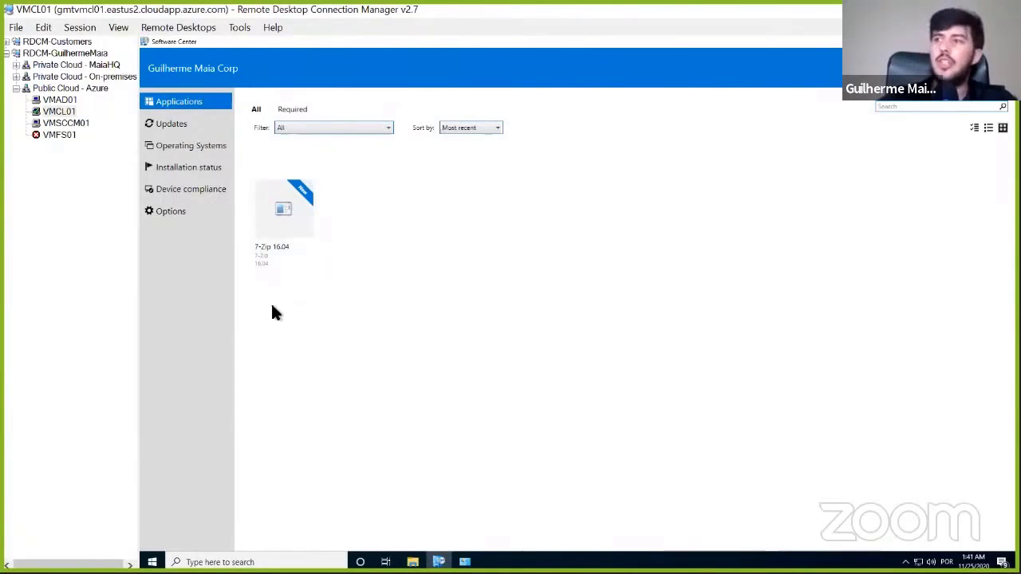
left_click(60, 124)
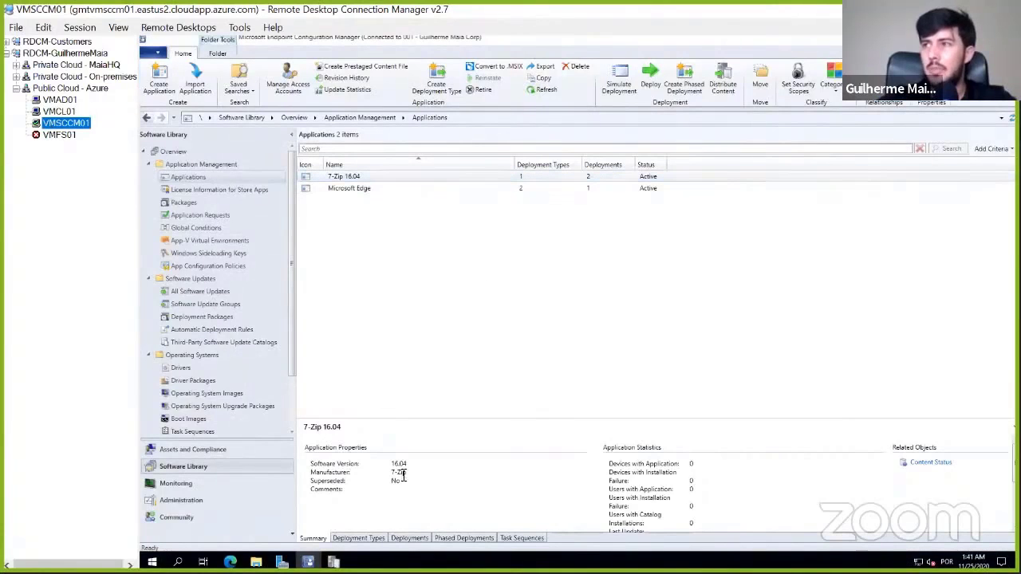
left_click(408, 537)
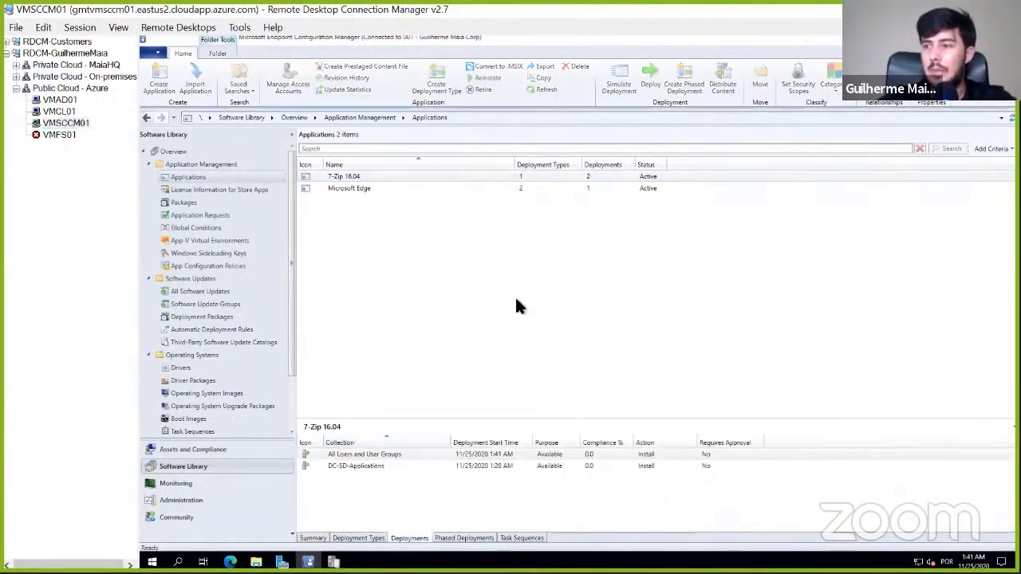
- Search the programs installed on VMSCCM01 for Software Center
key("super+r")
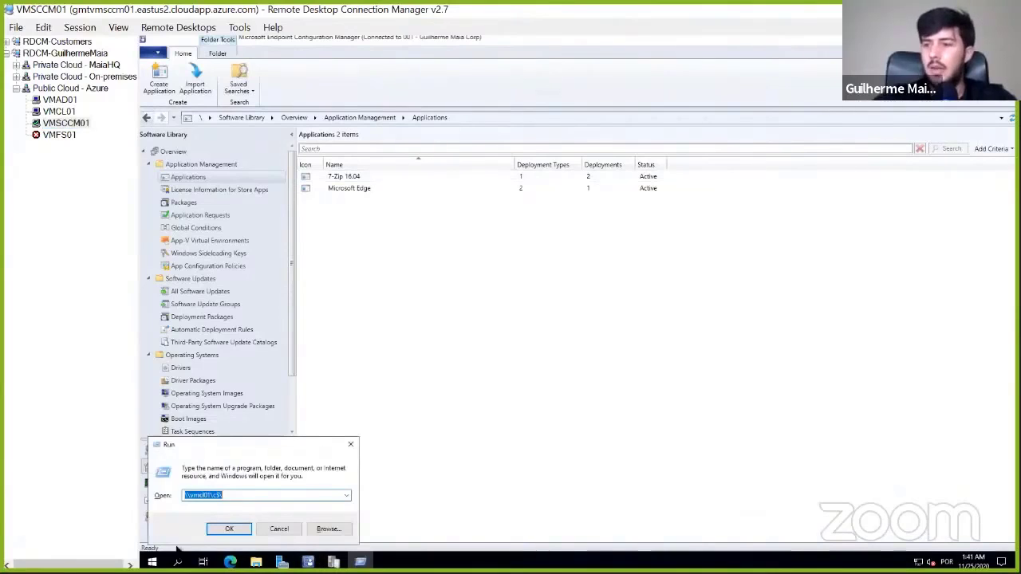
left_click(151, 561)
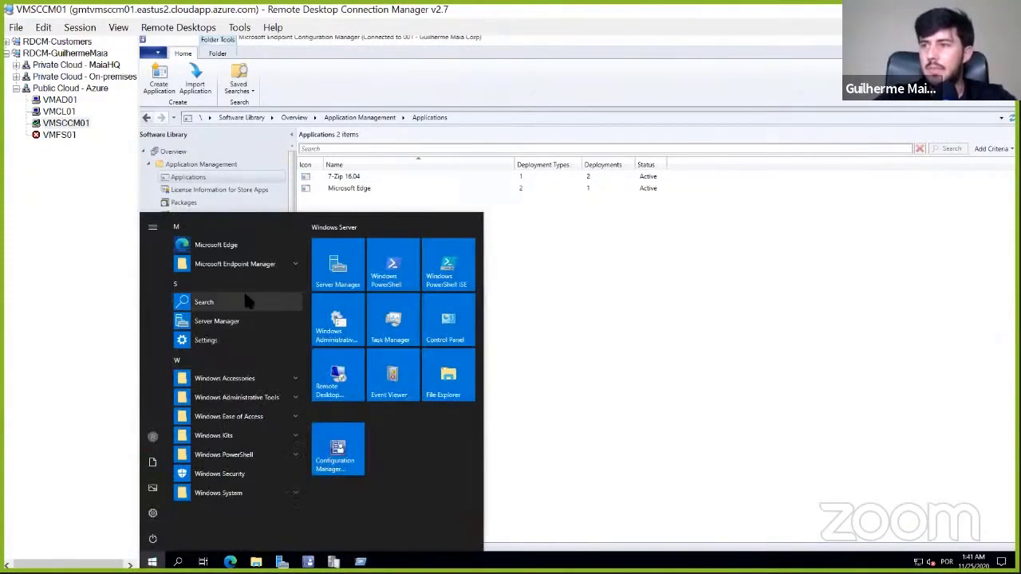
left_click(262, 398)
scroll(243, 327, "up", 3)
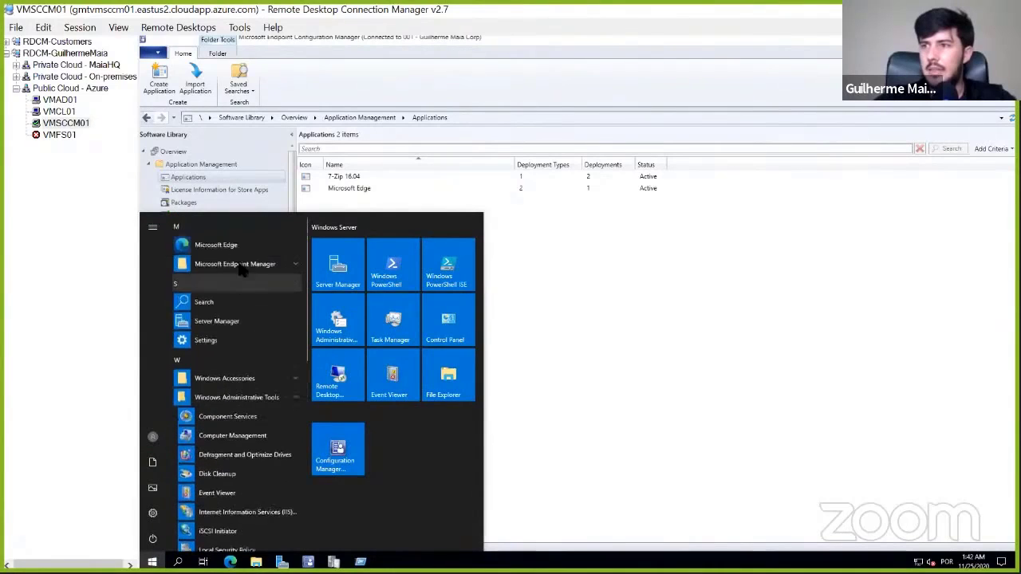
left_click(239, 264)
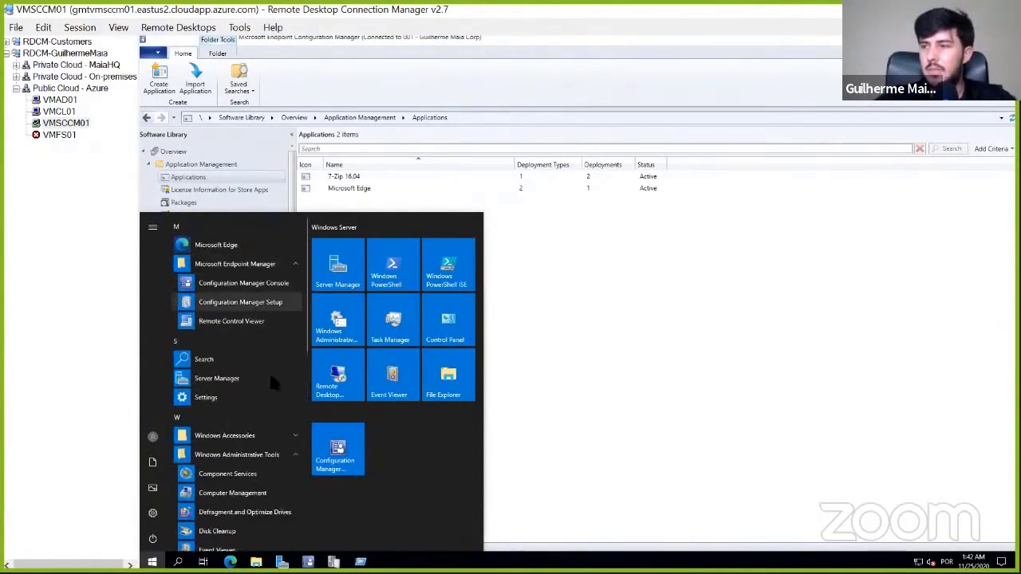
key("super+r")
key("super")
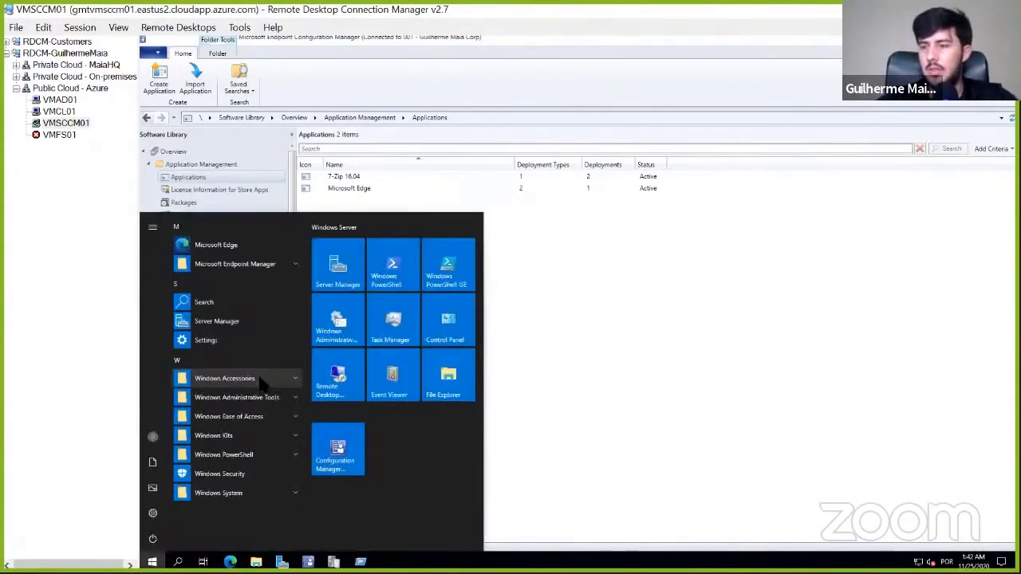
type("software")
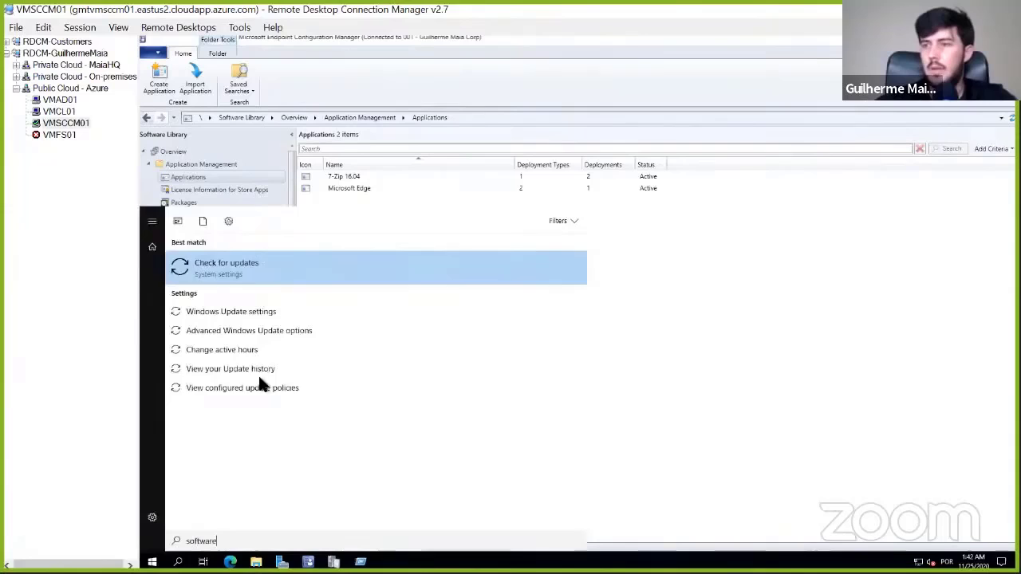
key("Escape")
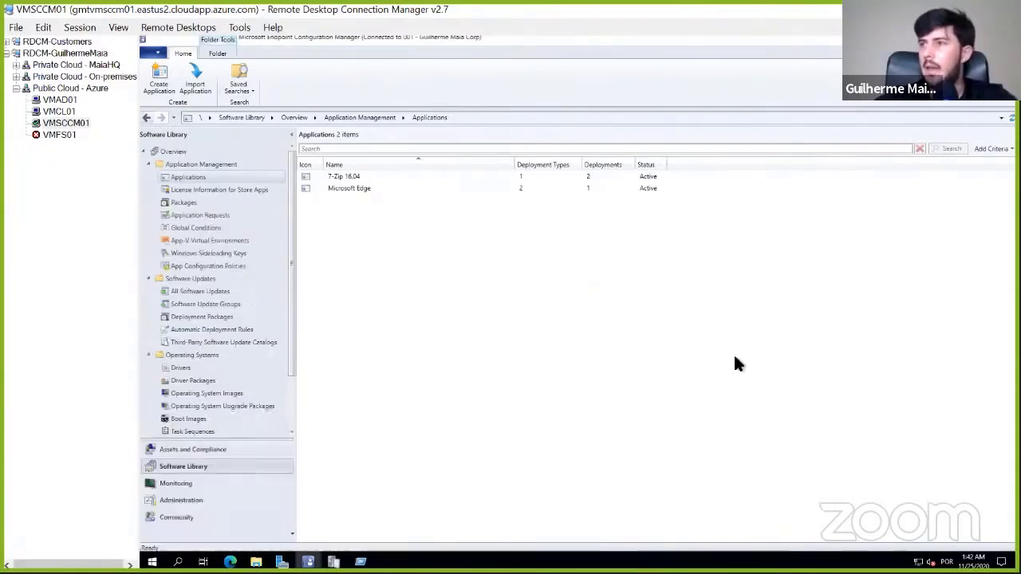
- Start the Configuration Manager client installation for the device VMSCCM01 from the Assets and Compliance devices list
left_click(209, 449)
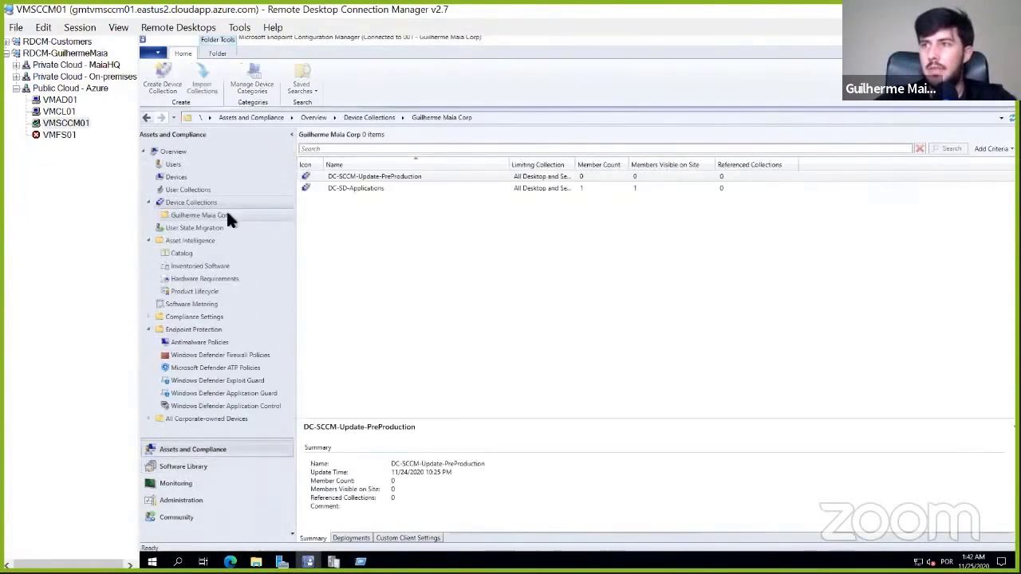
left_click(176, 176)
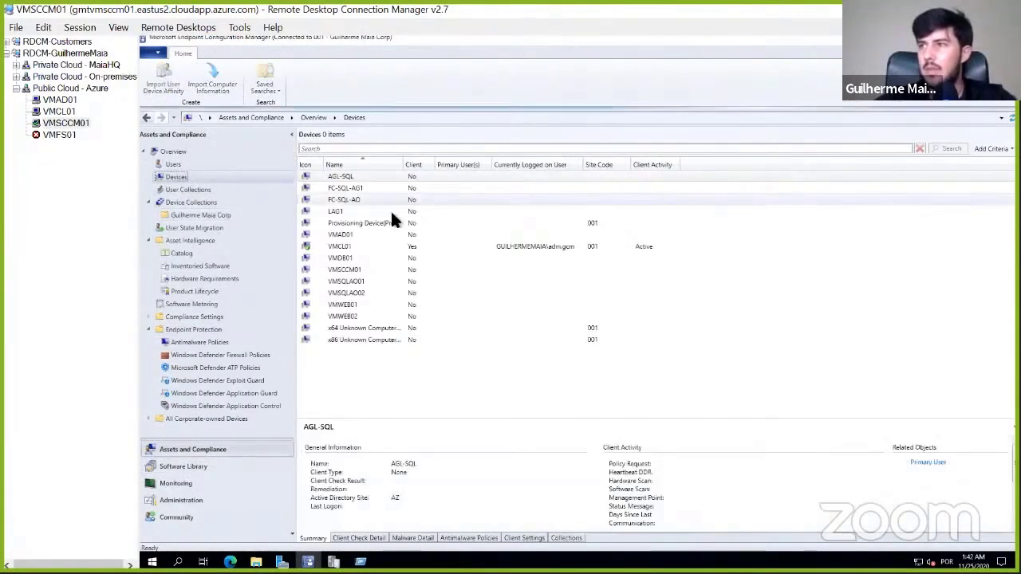
left_click(354, 271)
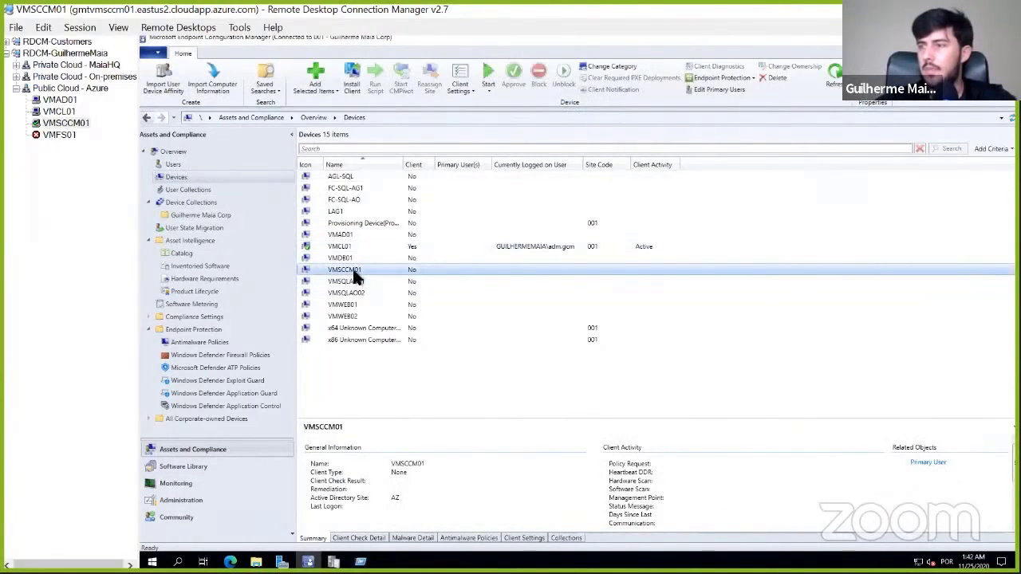
right_click(357, 275)
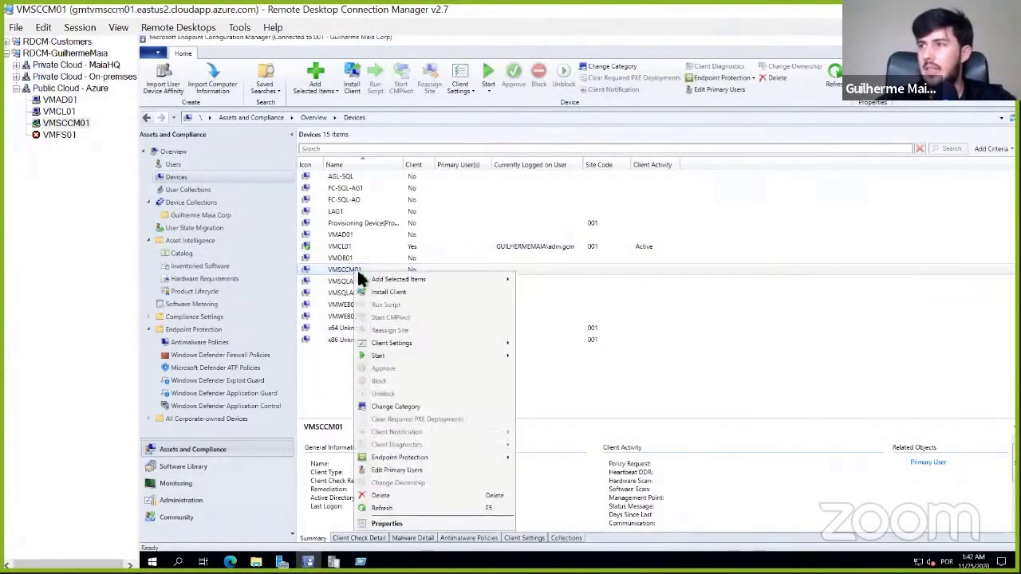
left_click(407, 292)
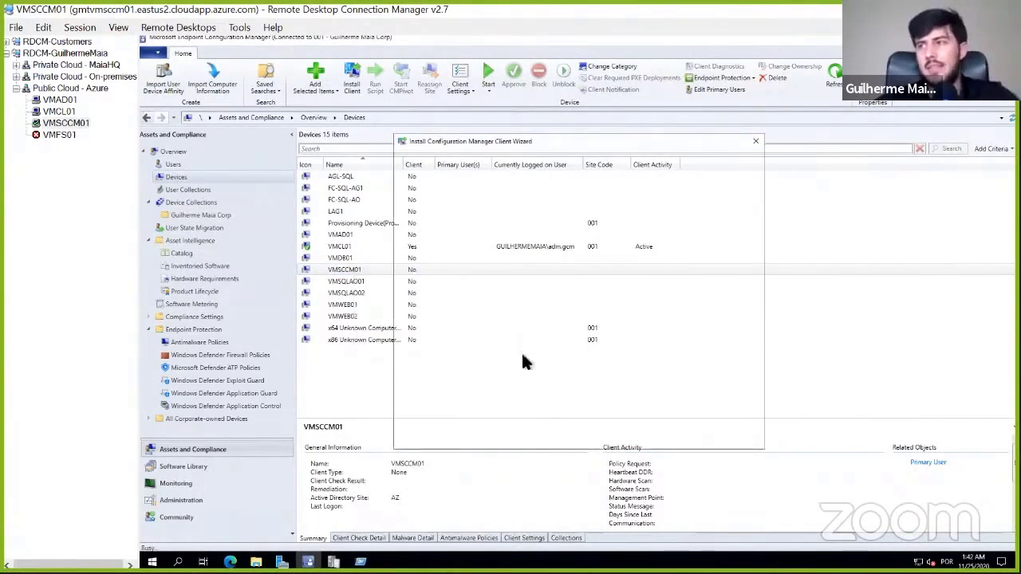
- Choose to install the client software from specified site 001 and complete the client push to VMSCCM01
left_click(642, 435)
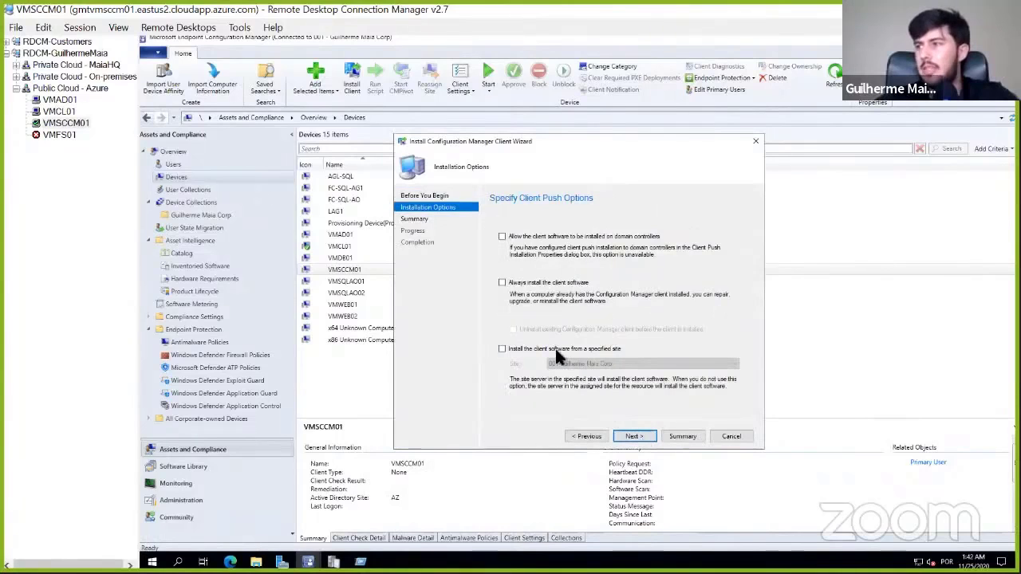
left_click(555, 349)
left_click(639, 433)
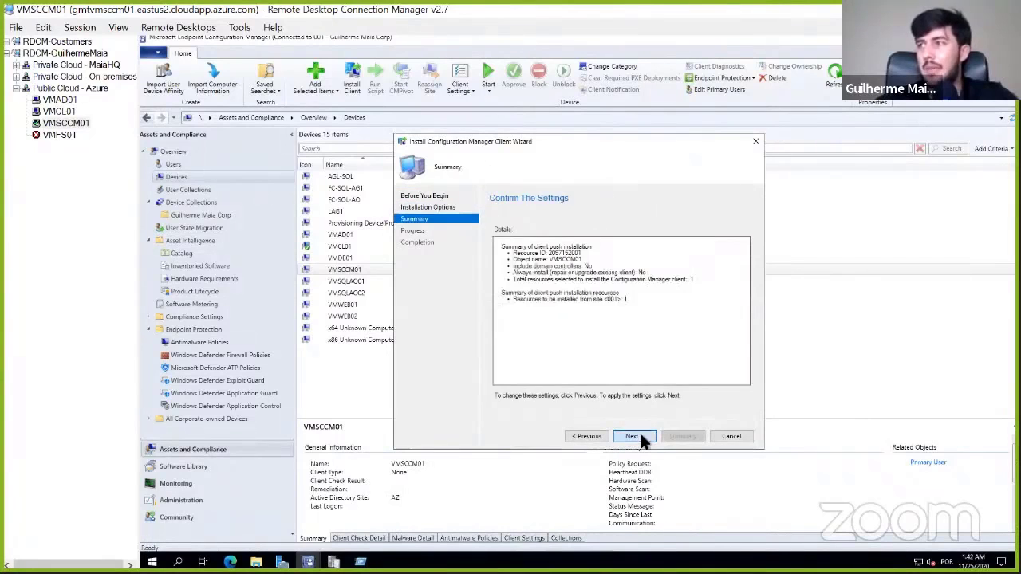
left_click(639, 435)
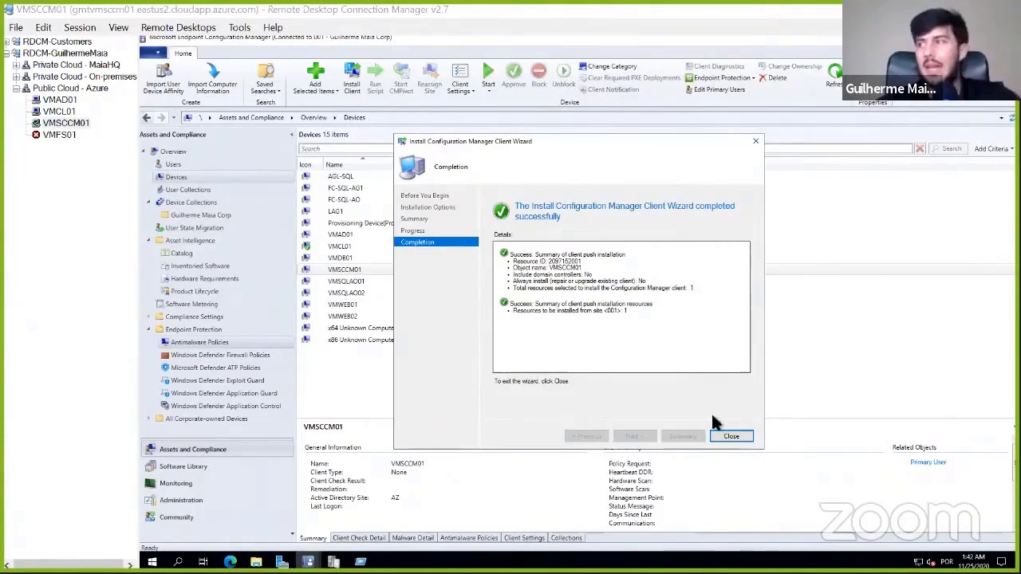
left_click(714, 437)
left_click(355, 270)
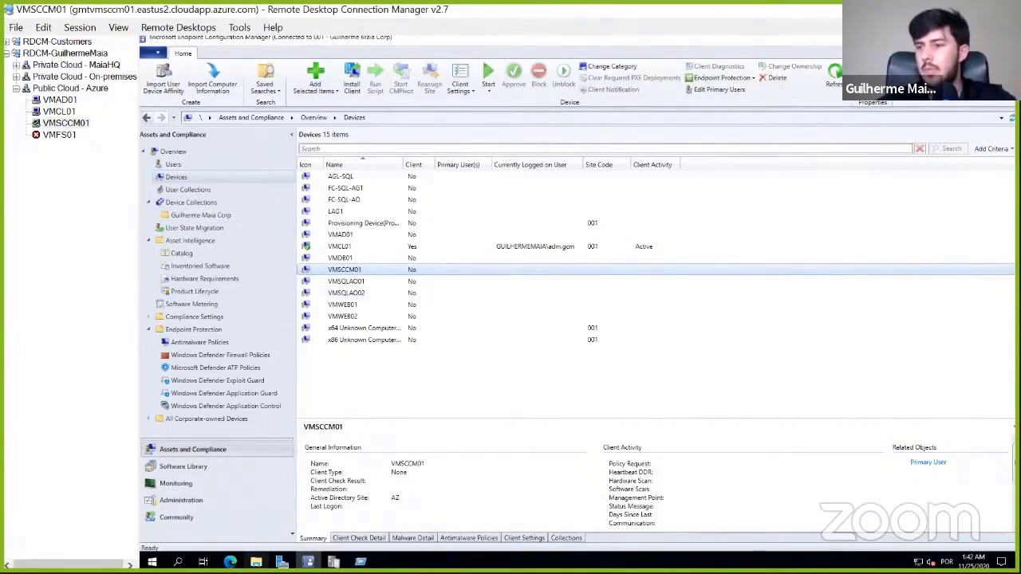
- Browse to the client setup log folder C:\Windows\ccmsetup\Logs on VMSCCM01 in File Explorer
mouse_move(256, 561)
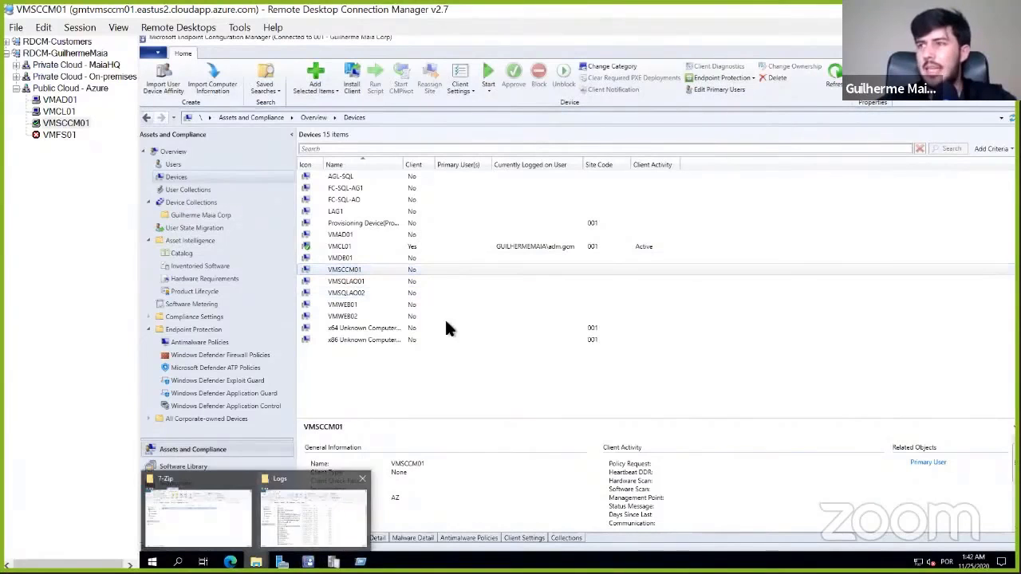
left_click(221, 493)
left_click(327, 335)
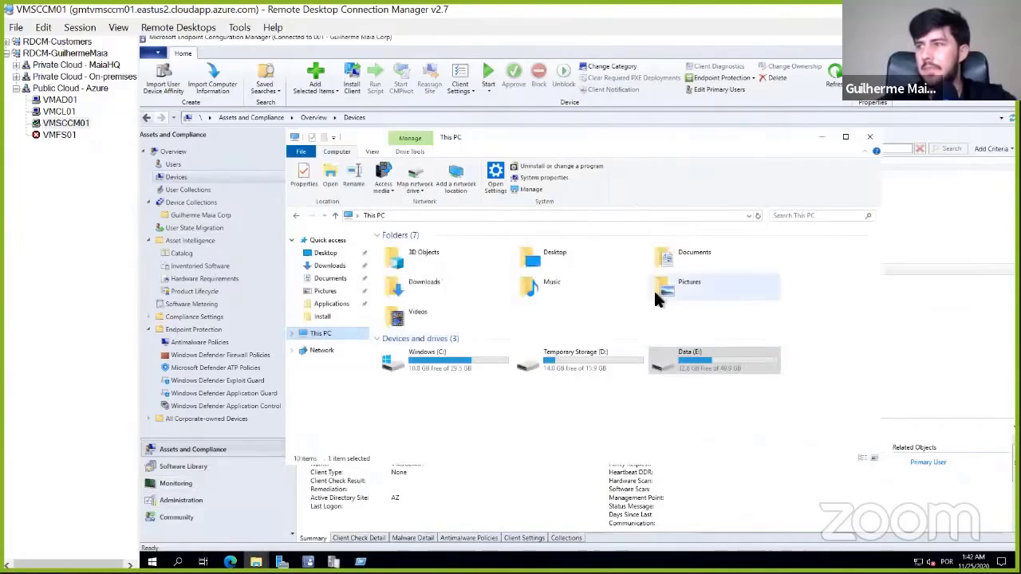
double_click(435, 364)
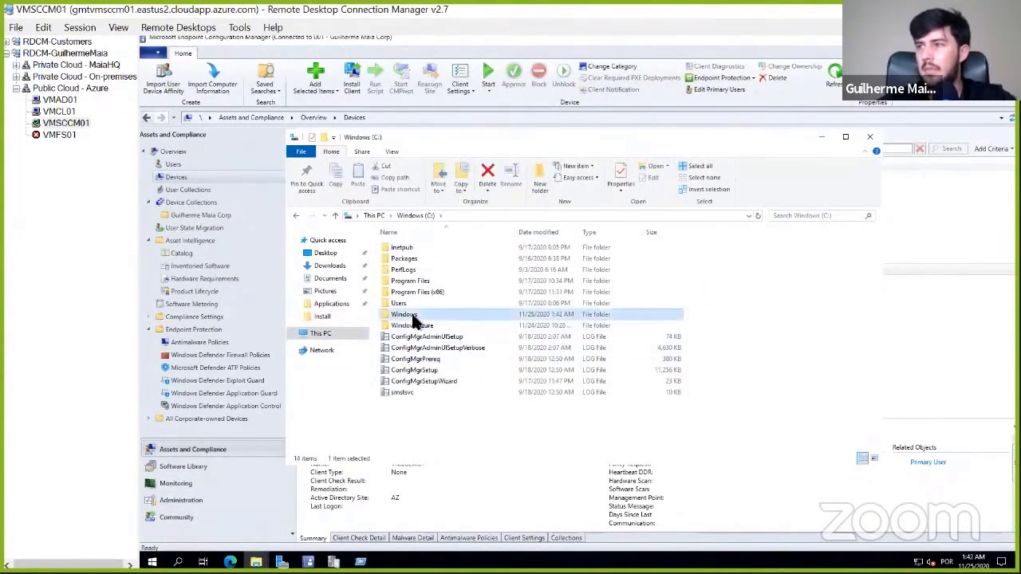
double_click(411, 315)
double_click(419, 348)
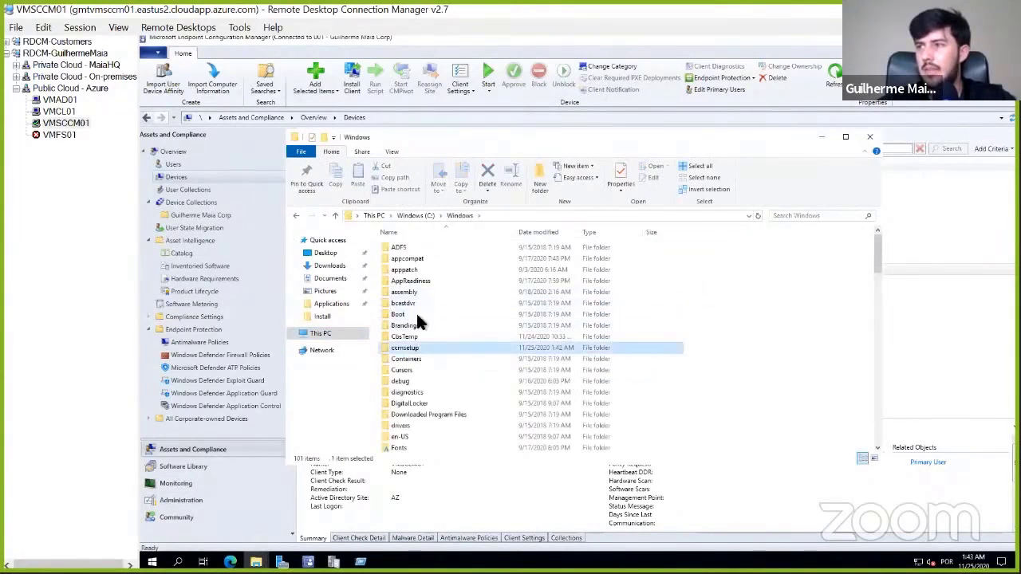
left_click(596, 313)
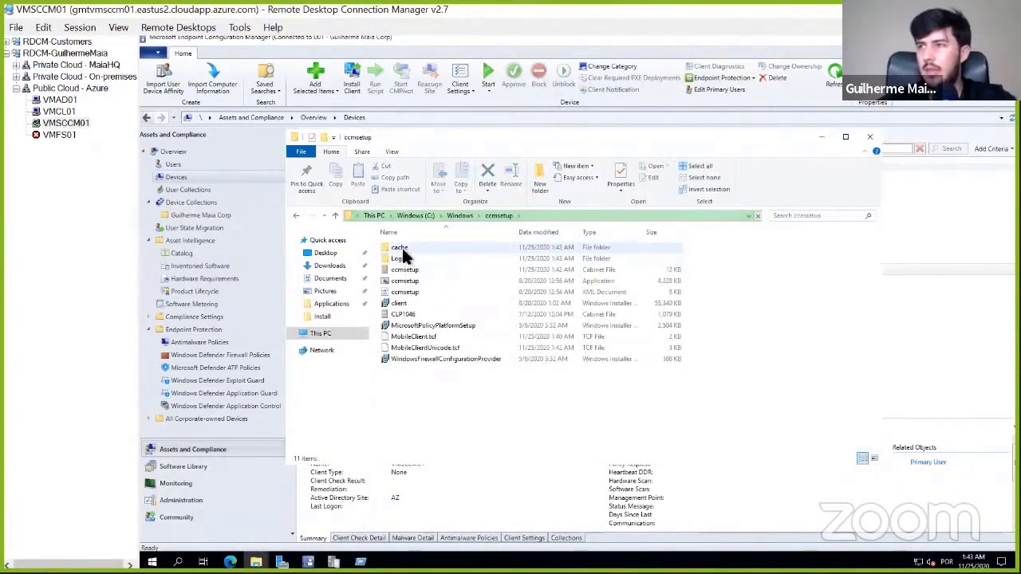
left_click(403, 258)
double_click(404, 257)
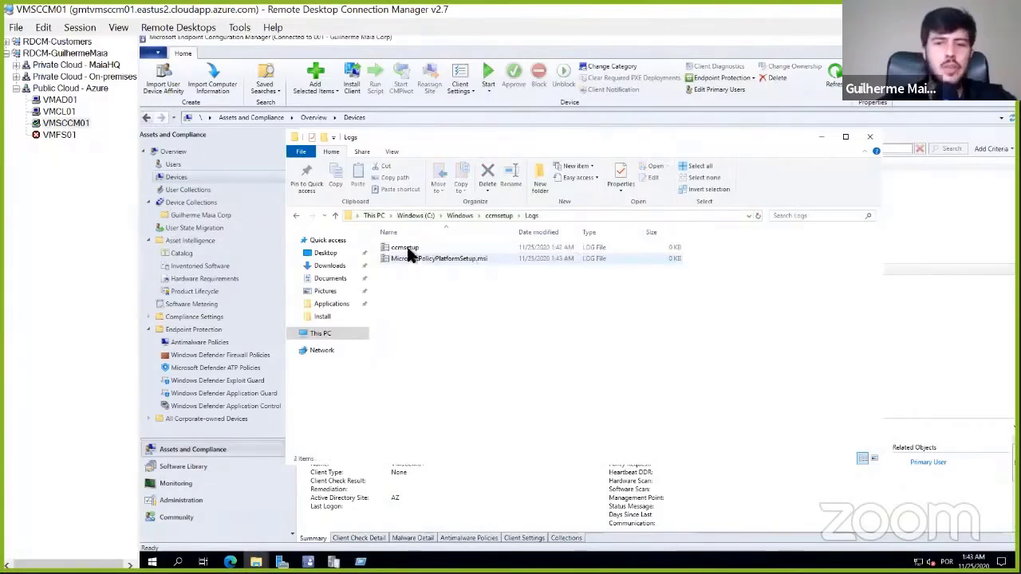
- Examine the client installation progress in the ccmsetup log, close the log, and minimize the folder window
double_click(405, 254)
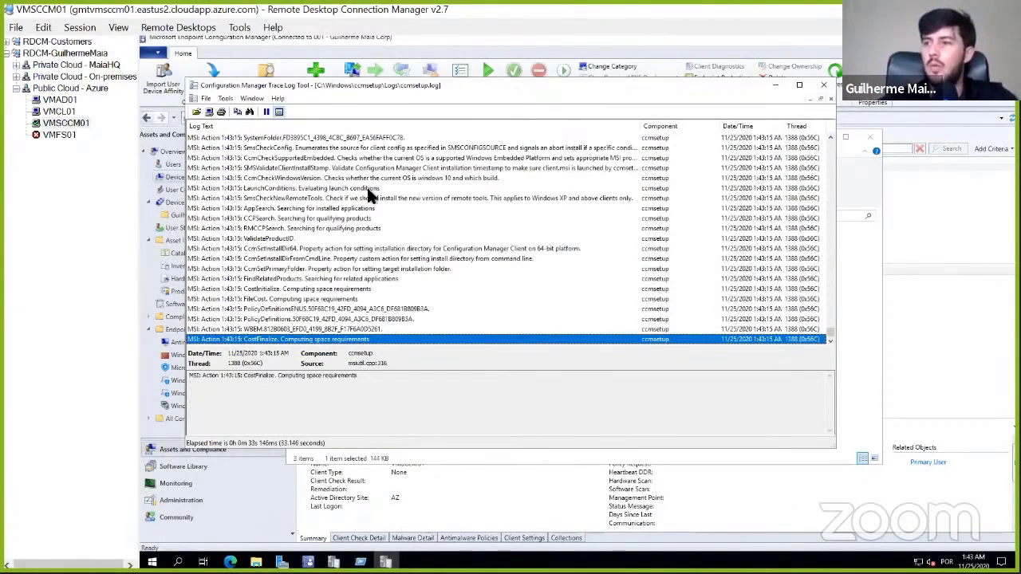
left_click(824, 85)
left_click(822, 137)
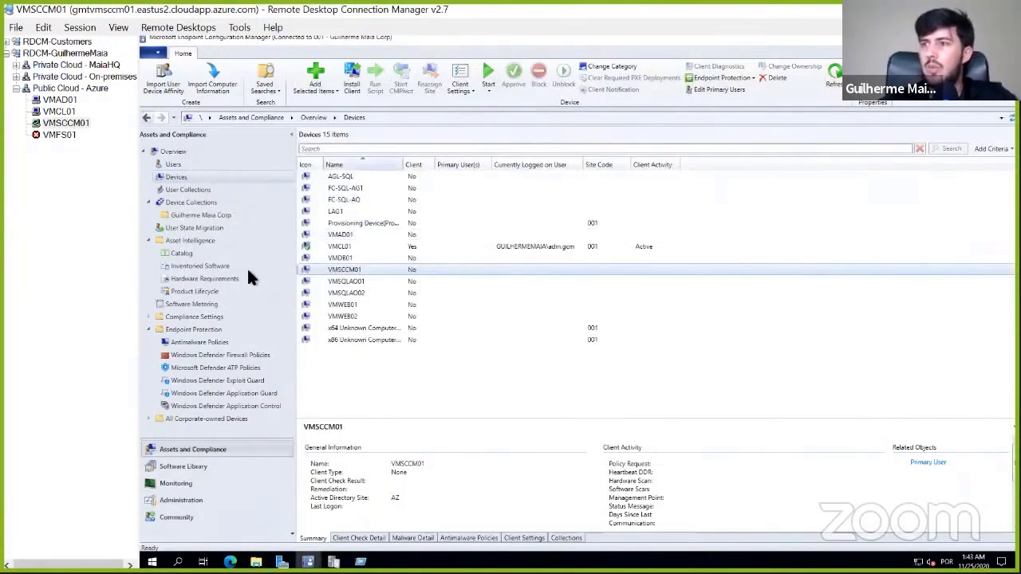
- Open the properties of the 7-Zip 16.04 application in the Software Library and review its Software Center and distribution settings
left_click(183, 467)
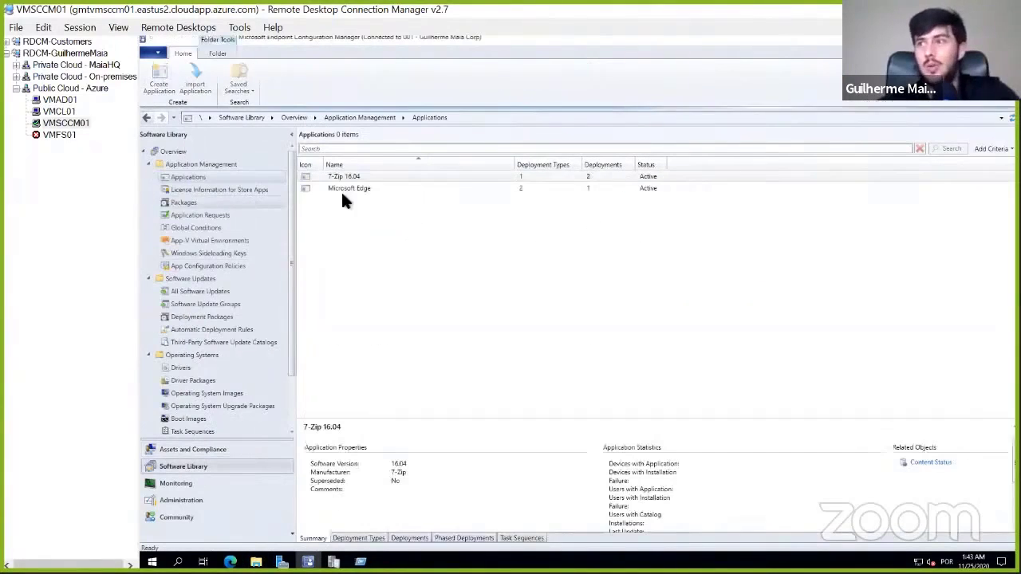
right_click(363, 176)
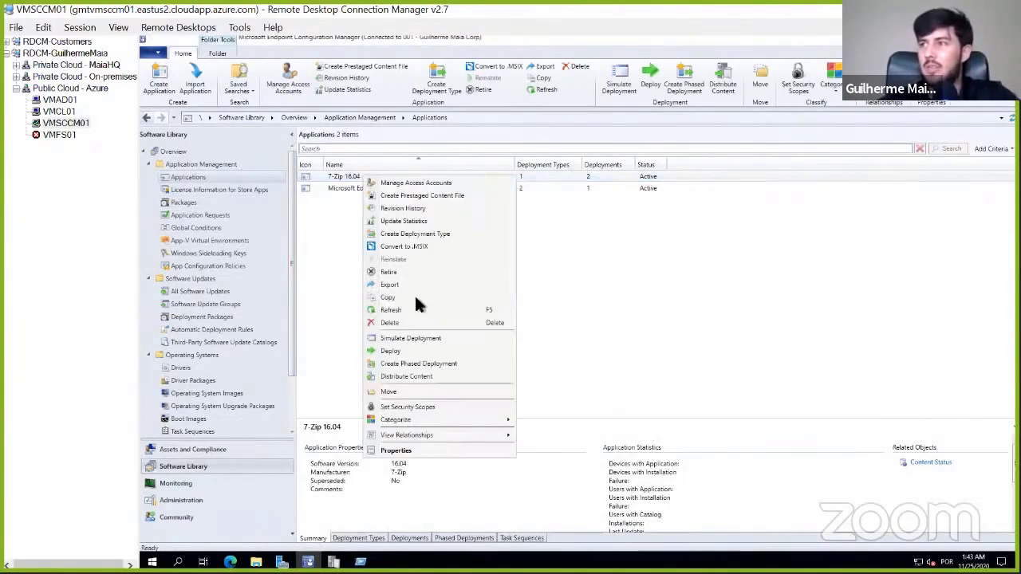
left_click(411, 452)
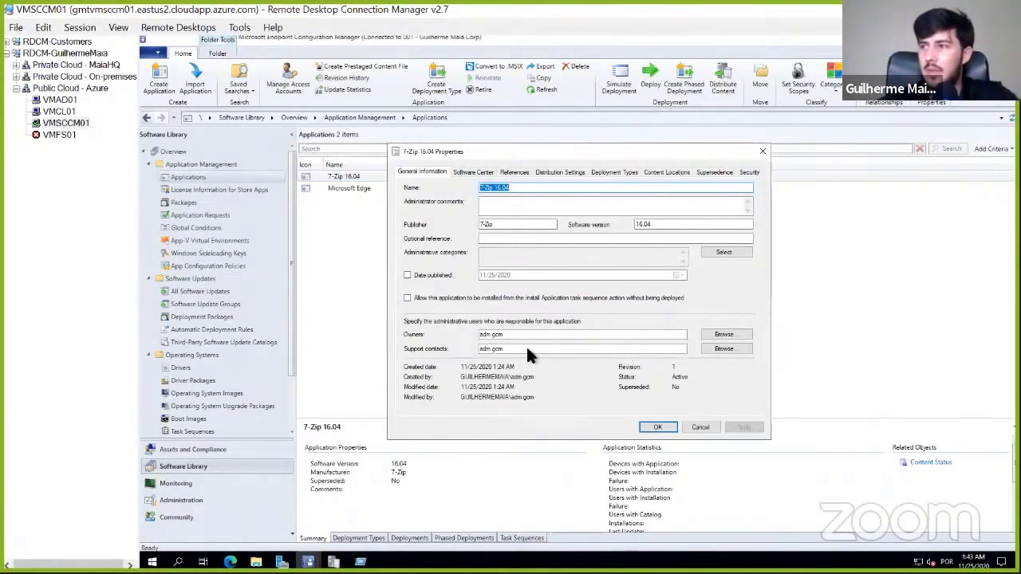
left_click(474, 173)
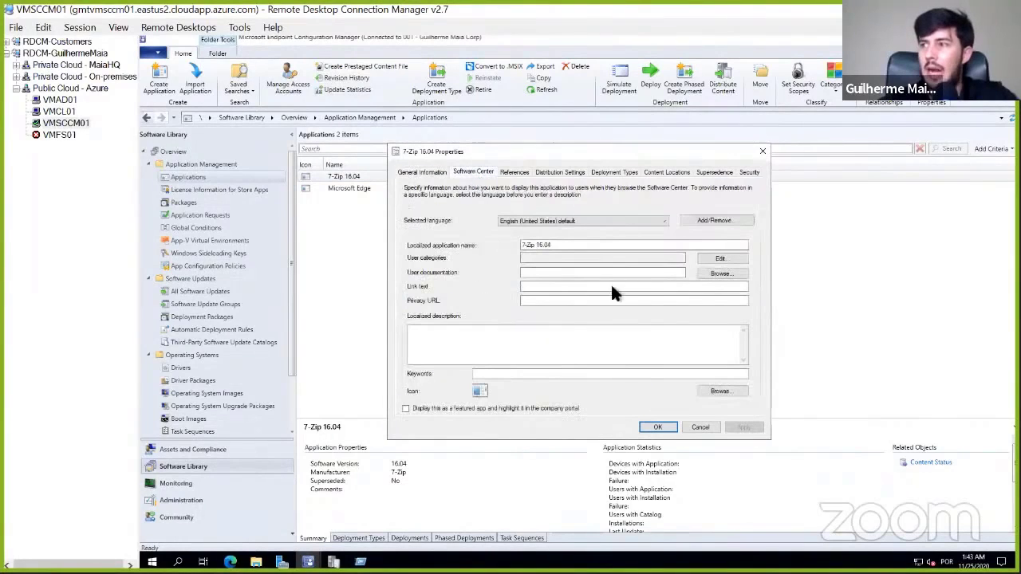
left_click(560, 173)
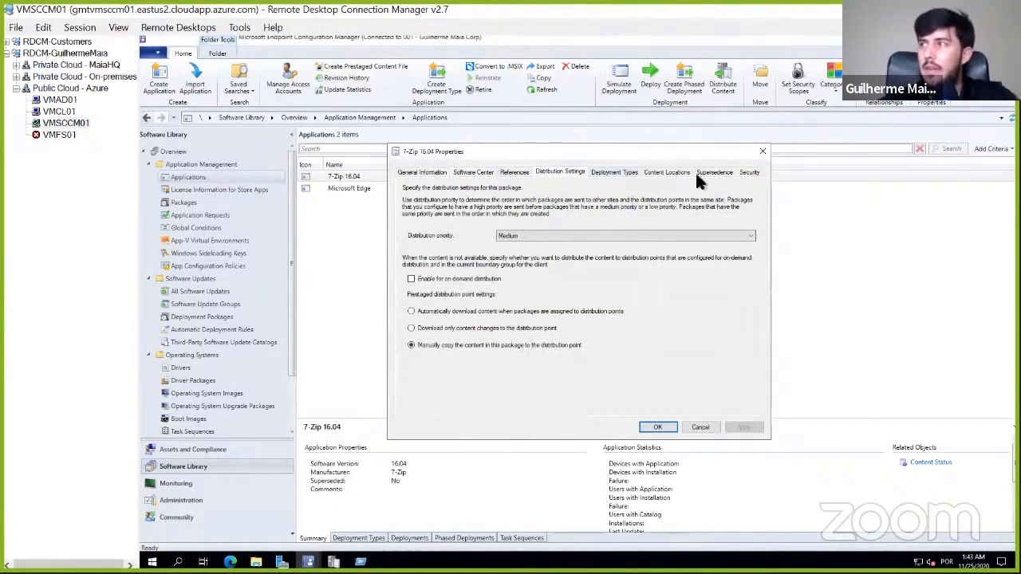
- Open the Windows Installer (*.msi file) deployment type of 7-Zip 16.04 for editing
left_click(626, 177)
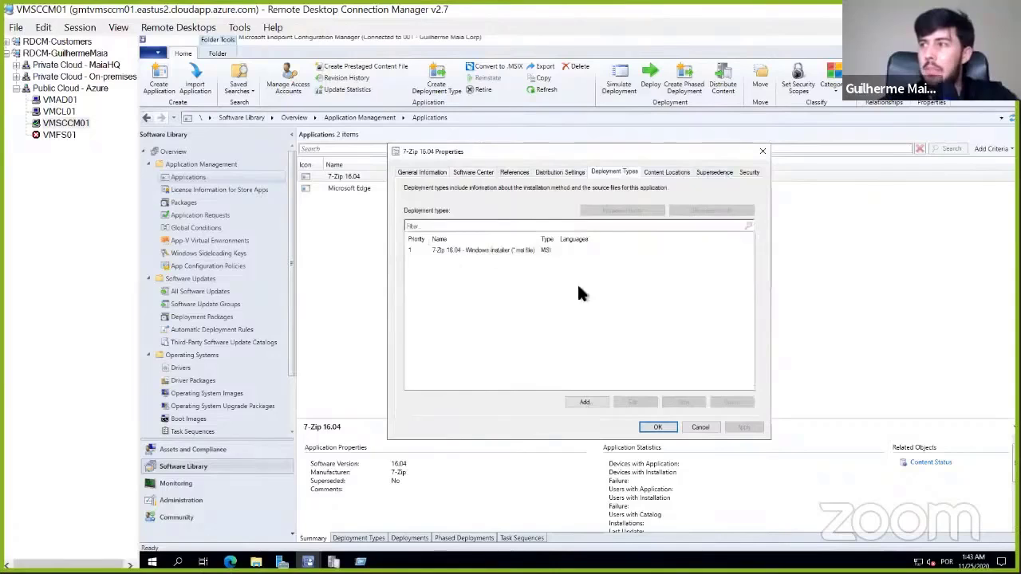
left_click(590, 251)
left_click(643, 407)
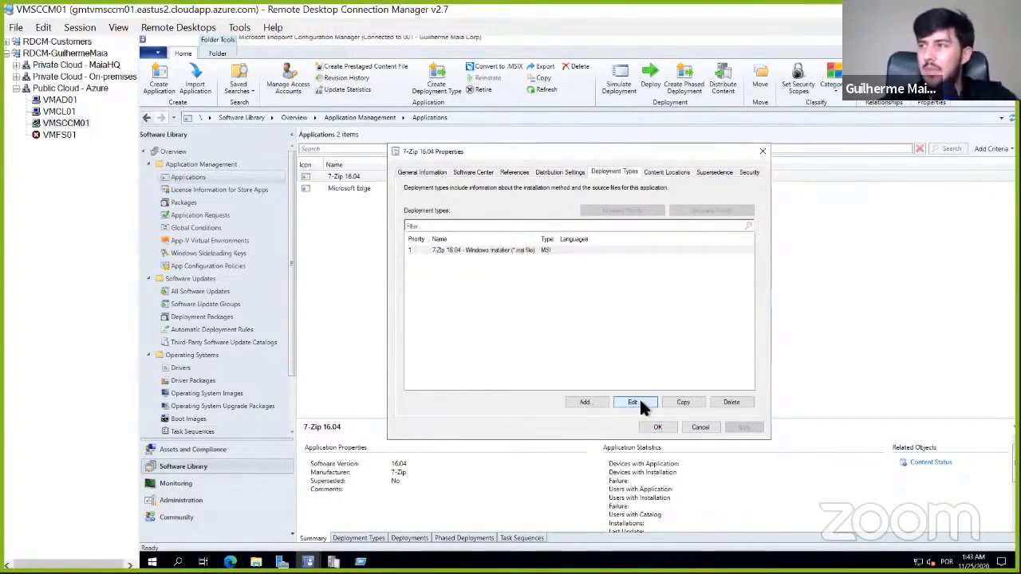
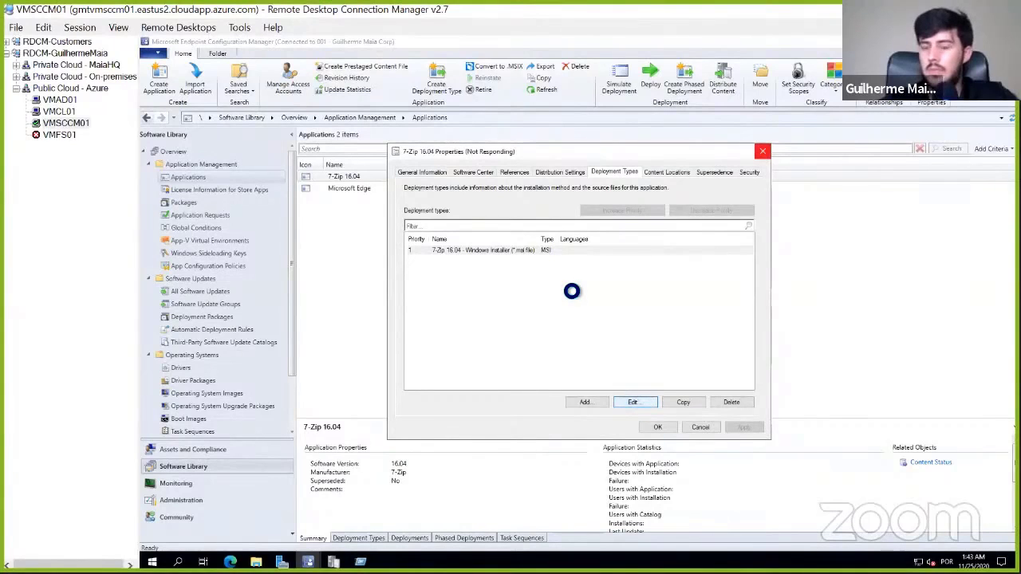
- Review the content location and the installation and uninstall programs of the 7-Zip 16.04 deployment type, and close its properties
key("super+r")
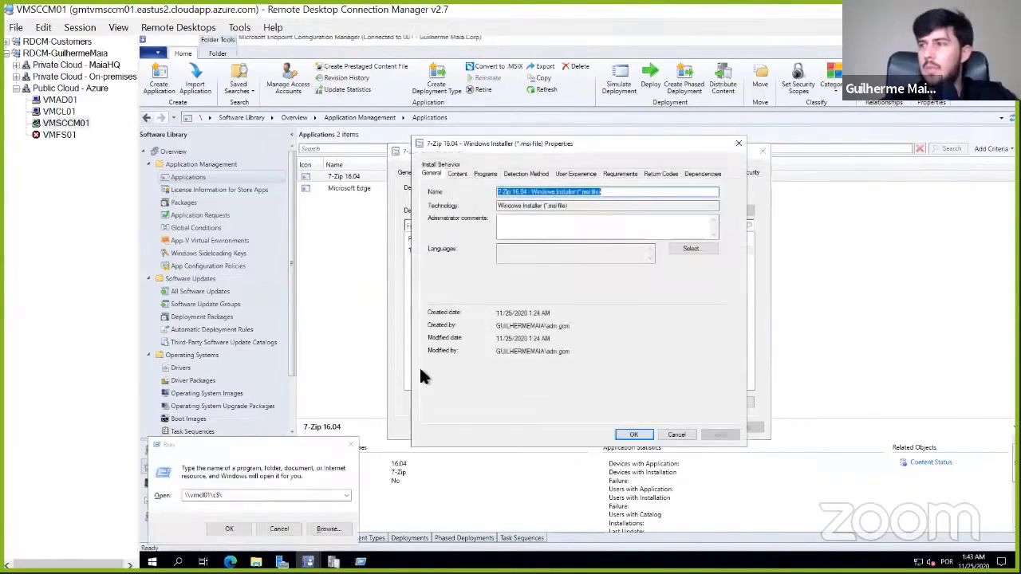
left_click(459, 173)
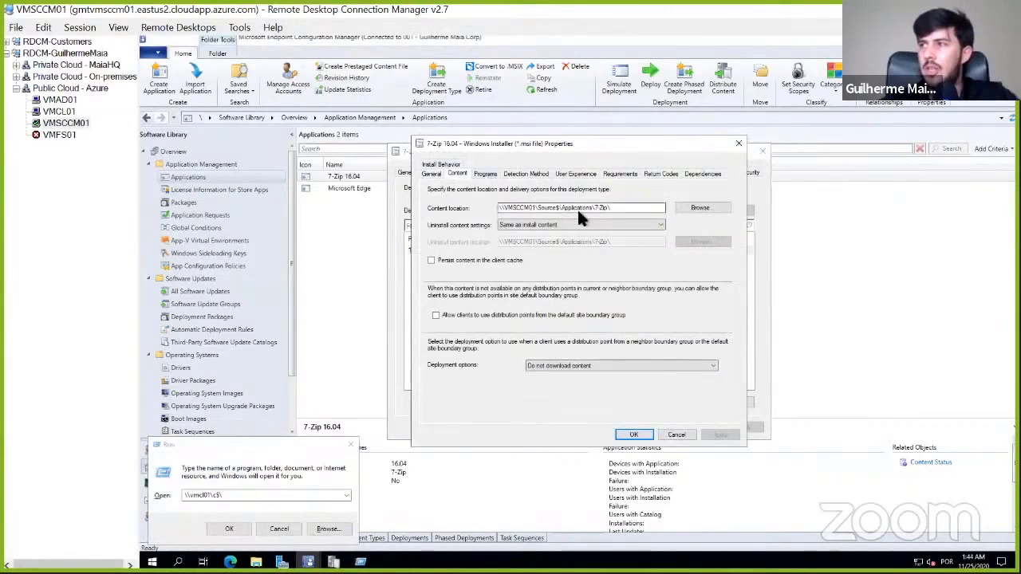
left_click(495, 173)
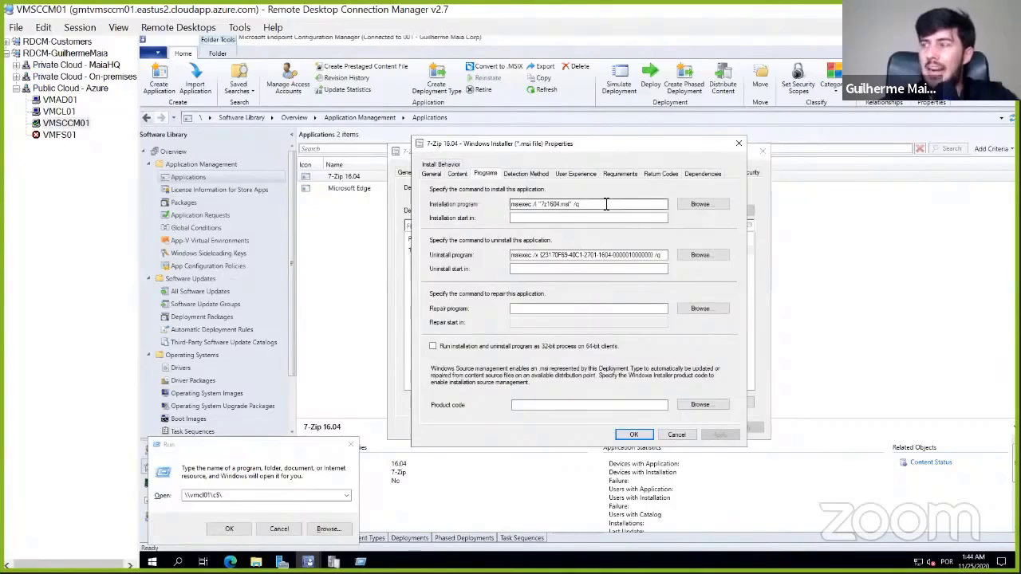
left_click_drag(603, 205, 508, 205)
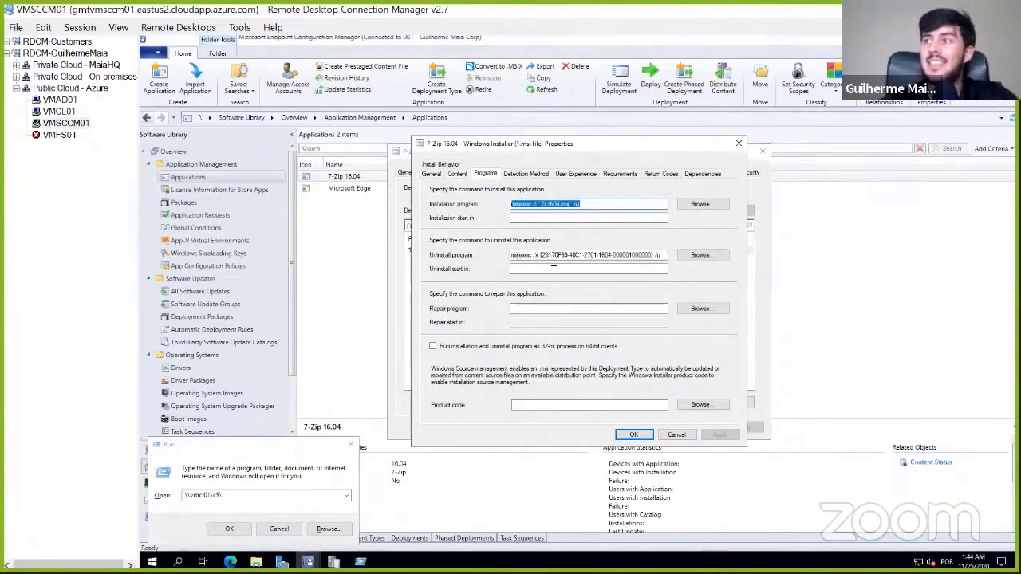
left_click(737, 143)
- Start choosing a Software Center icon for the 7-Zip 16.04 application and browse to \\vmcl01\c$ for the icon file
left_click(442, 173)
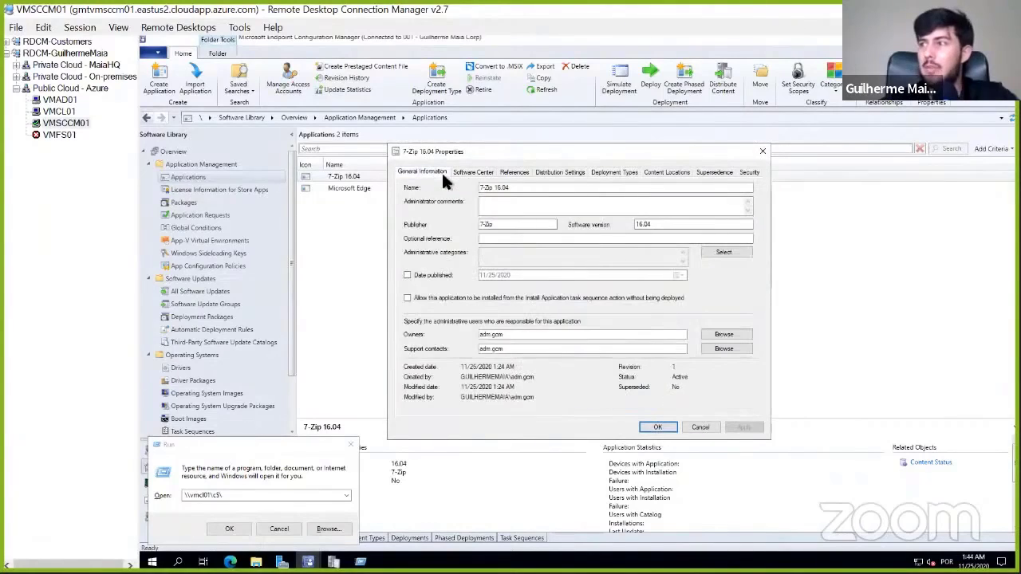
left_click(485, 174)
left_click(724, 391)
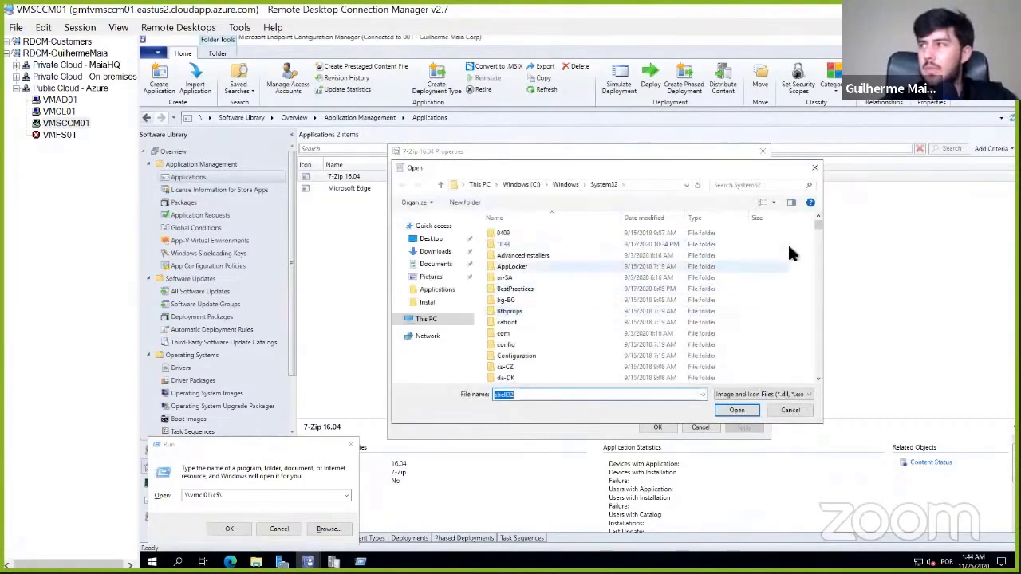
left_click(645, 185)
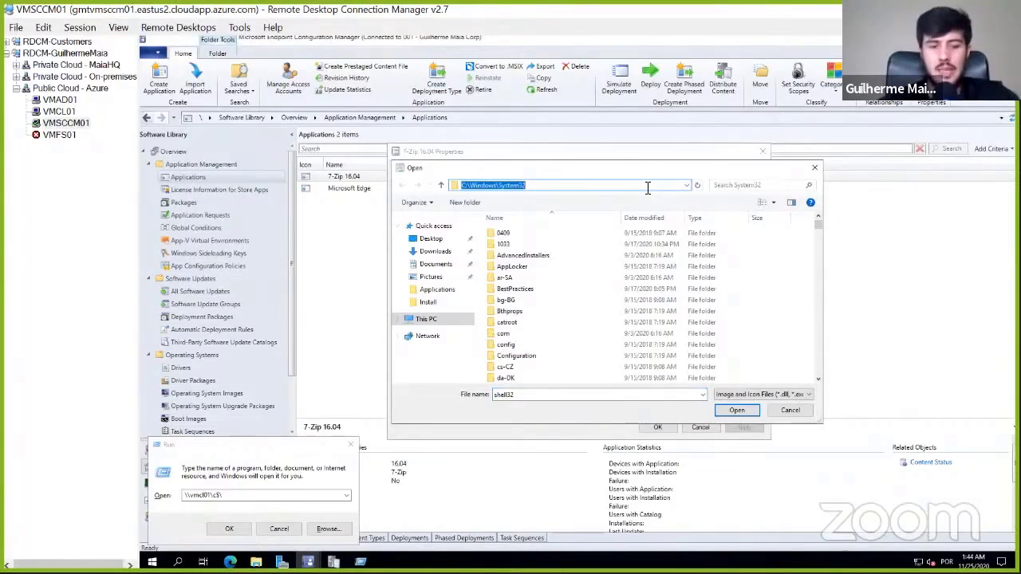
type("\\\\vm")
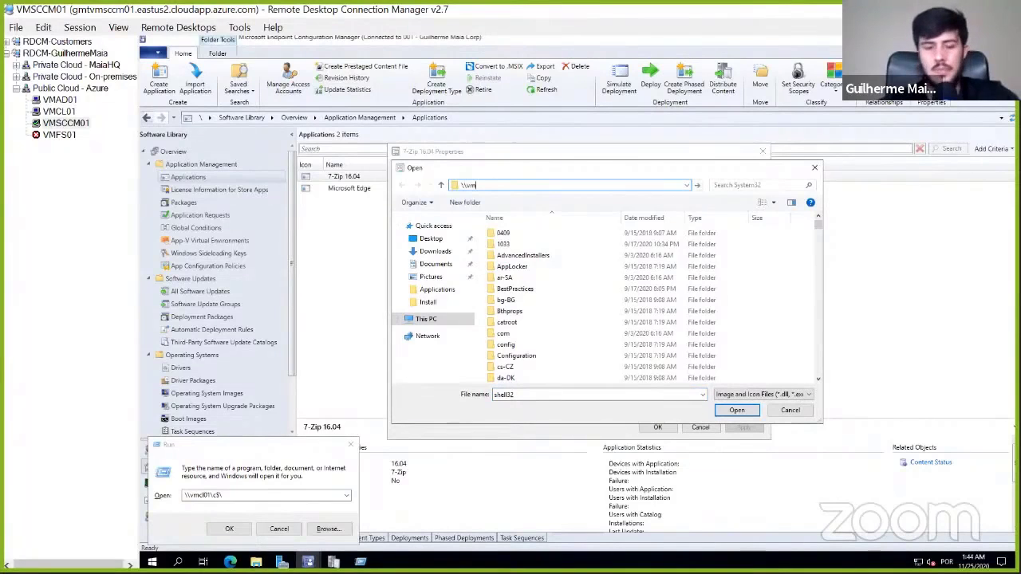
type("cl01\\")
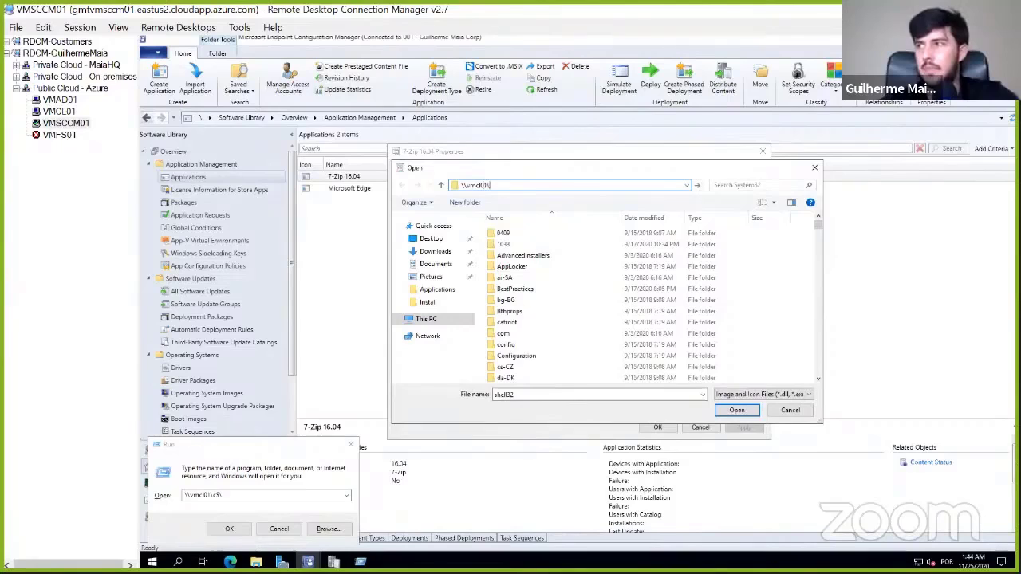
type("c$")
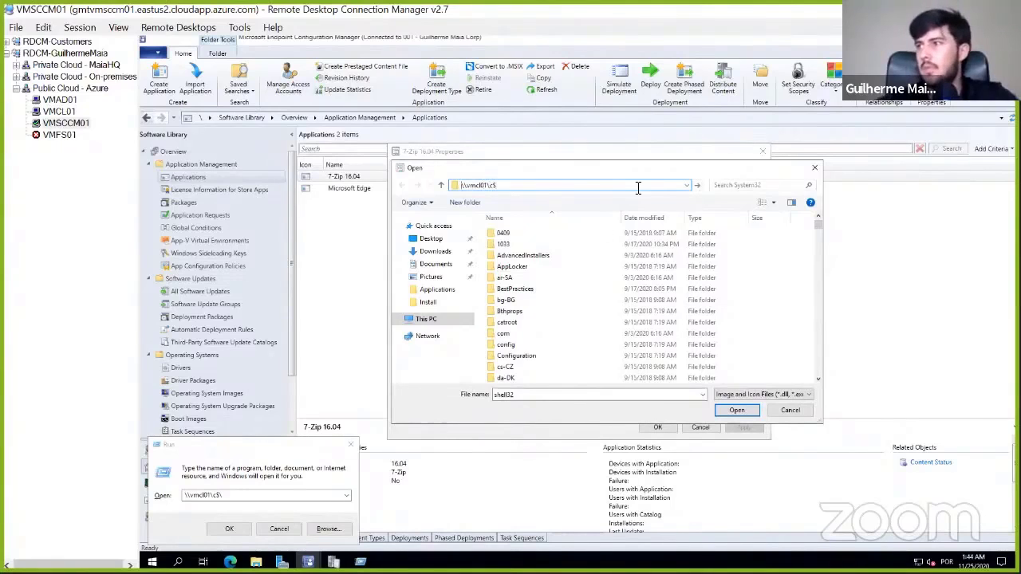
key("Return")
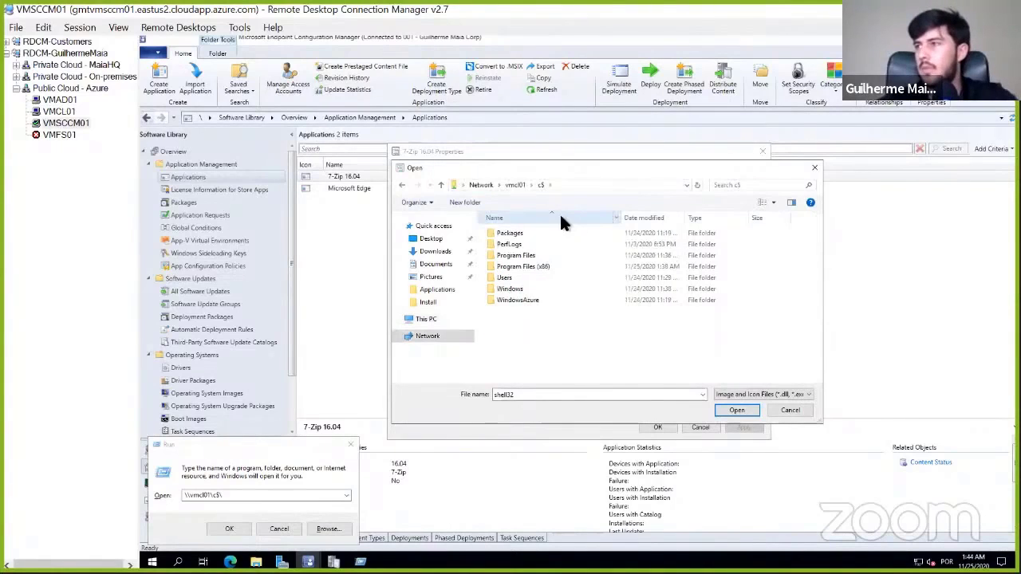
- Set the application icon to the one in 7zG from Program Files (x86)\7-Zip, and save the 7-Zip 16.04 properties
double_click(548, 257)
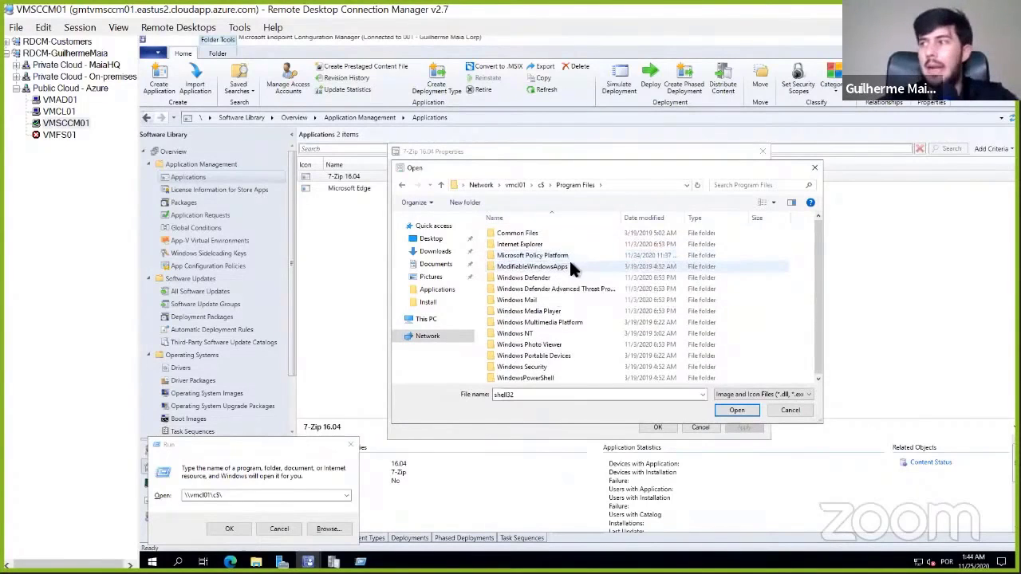
left_click(542, 185)
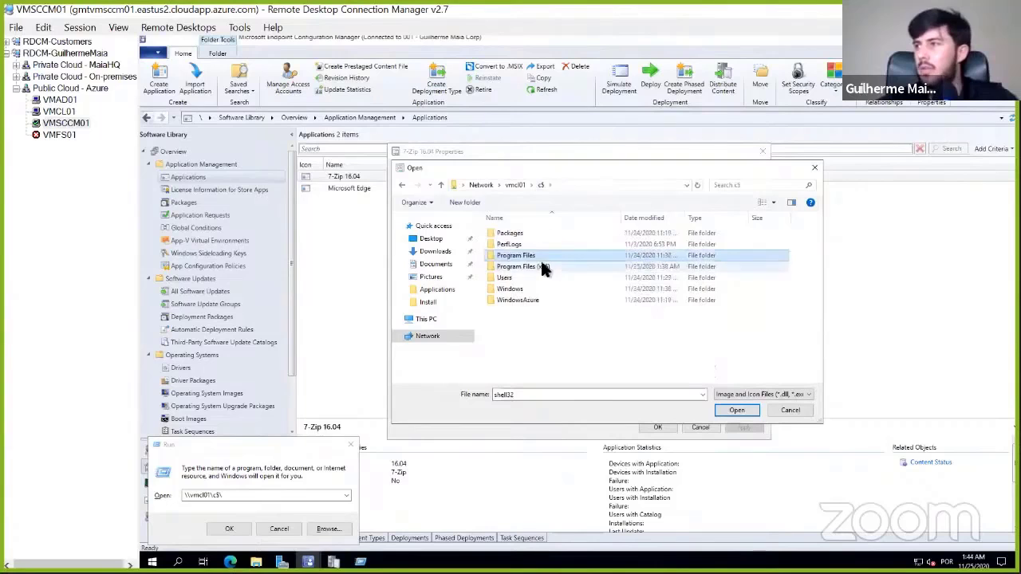
double_click(542, 267)
double_click(512, 230)
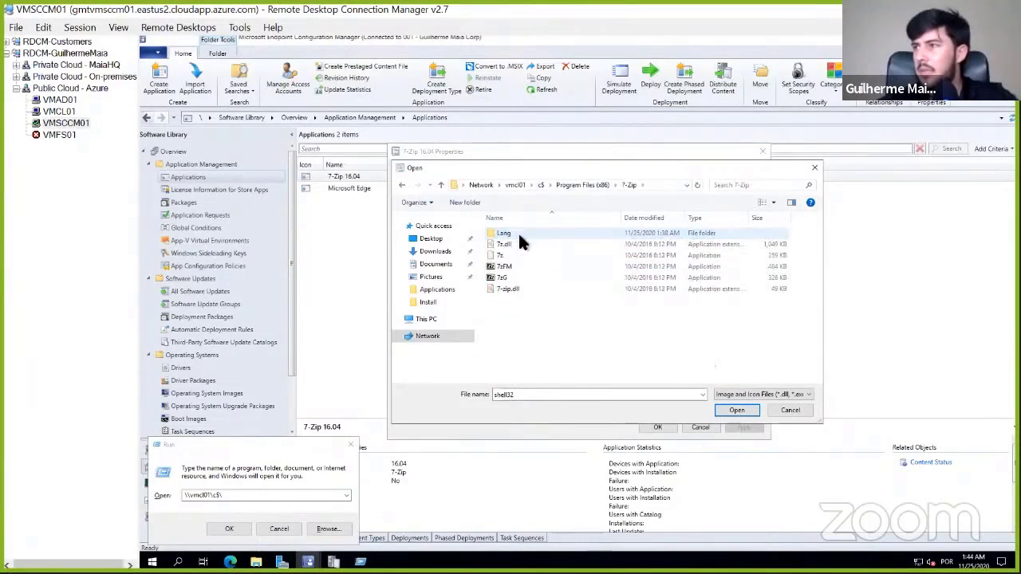
double_click(510, 276)
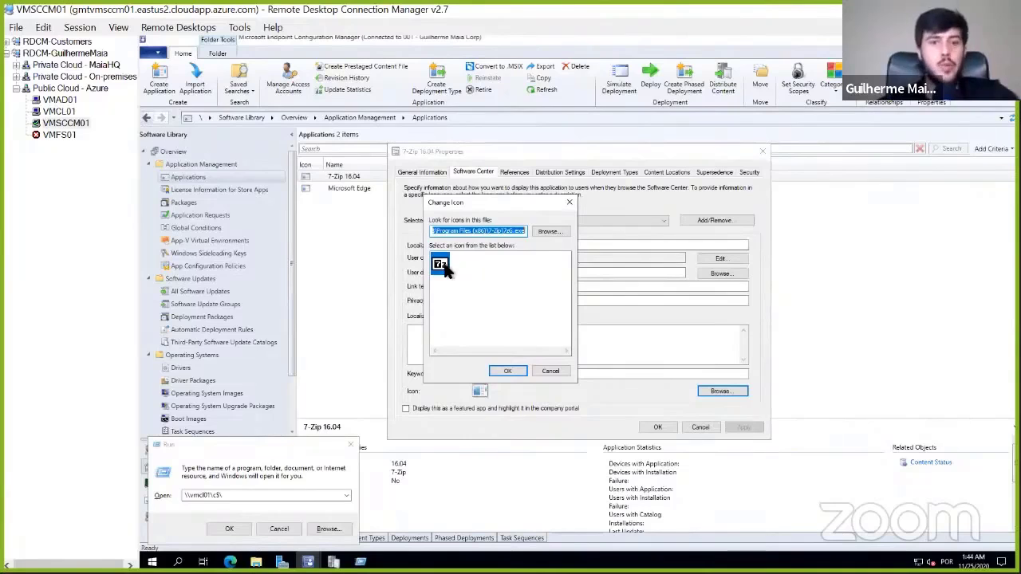
left_click(508, 372)
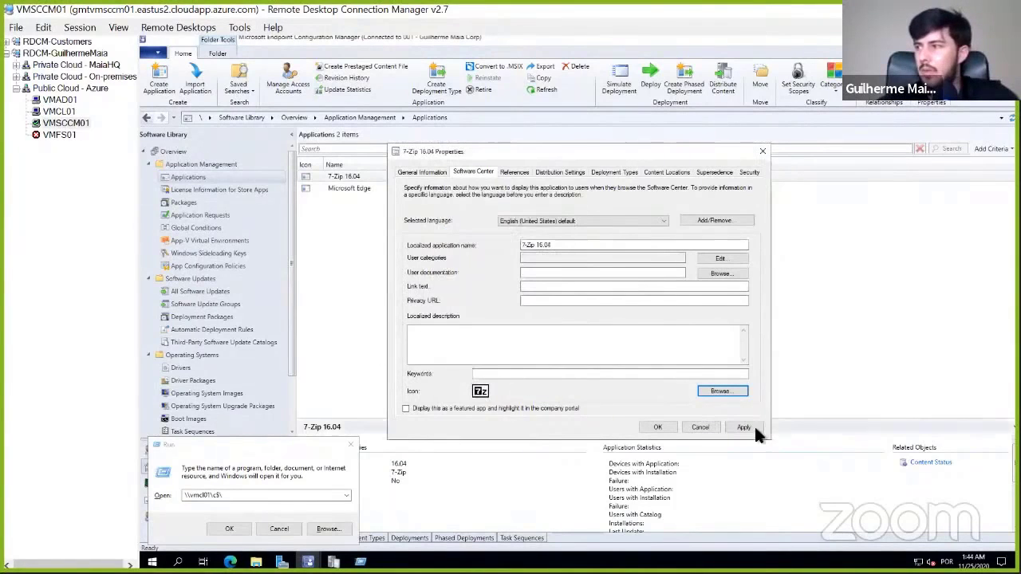
left_click(662, 427)
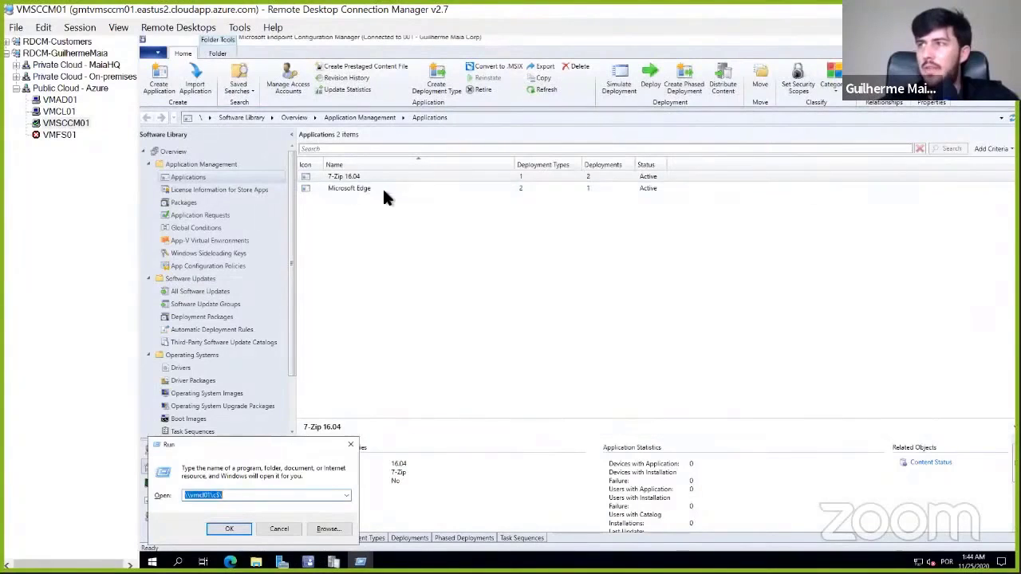
- Open the properties of the Microsoft Edge application and close them without changes
left_click(383, 194)
right_click(383, 194)
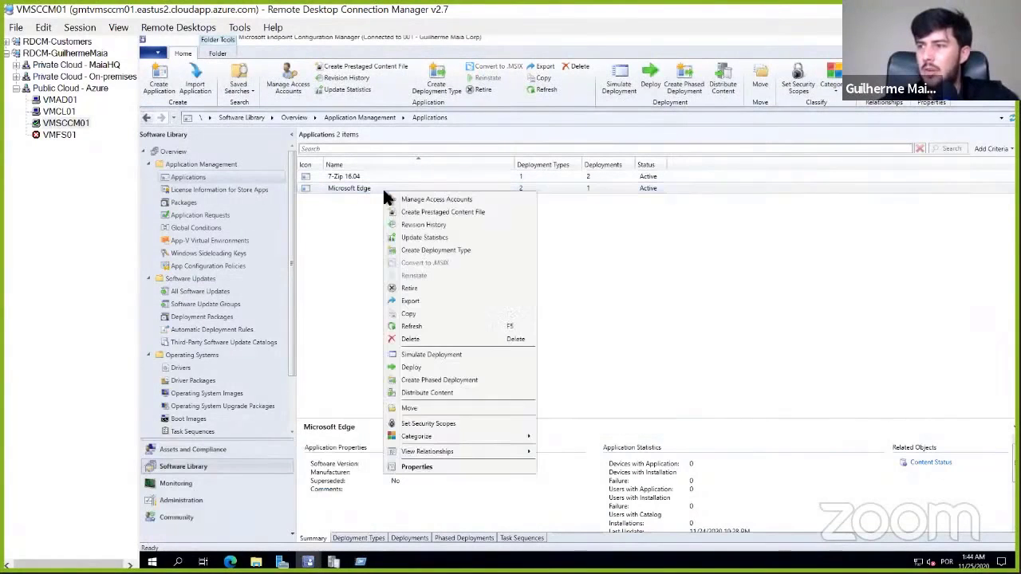
left_click(433, 466)
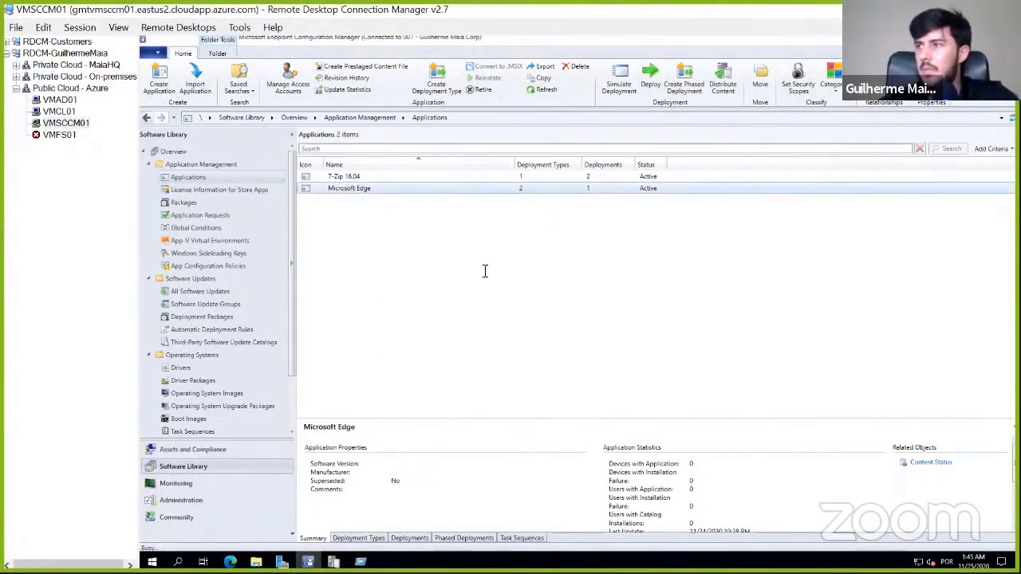
left_click(764, 158)
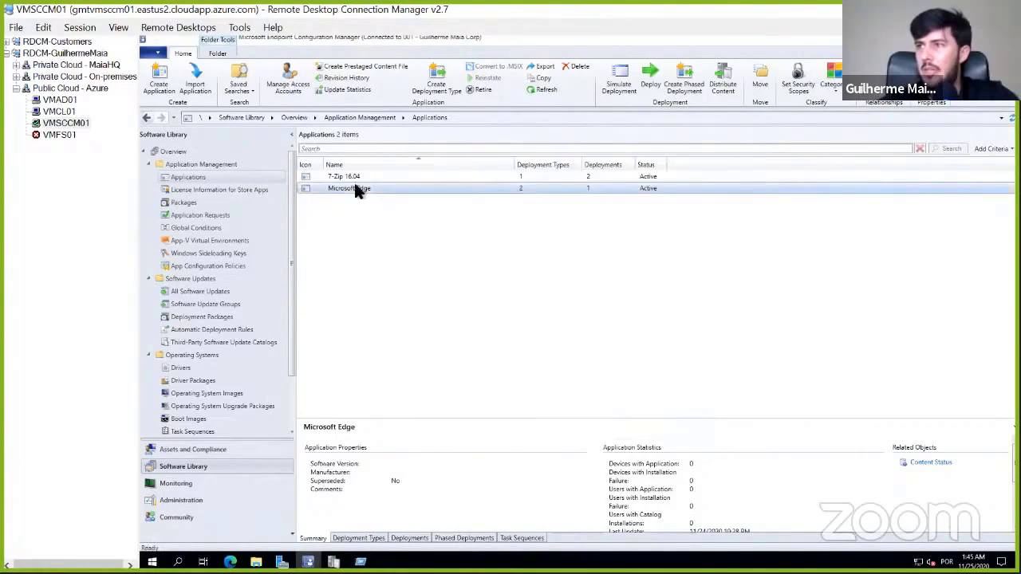
- Try to delete the Microsoft Edge application while its deployment is still active
right_click(355, 188)
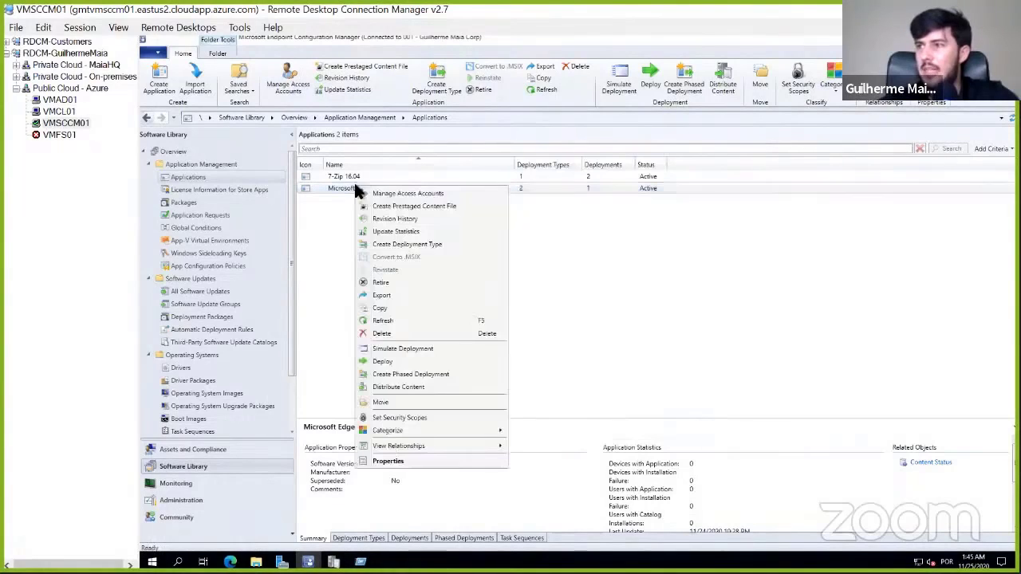
left_click(388, 333)
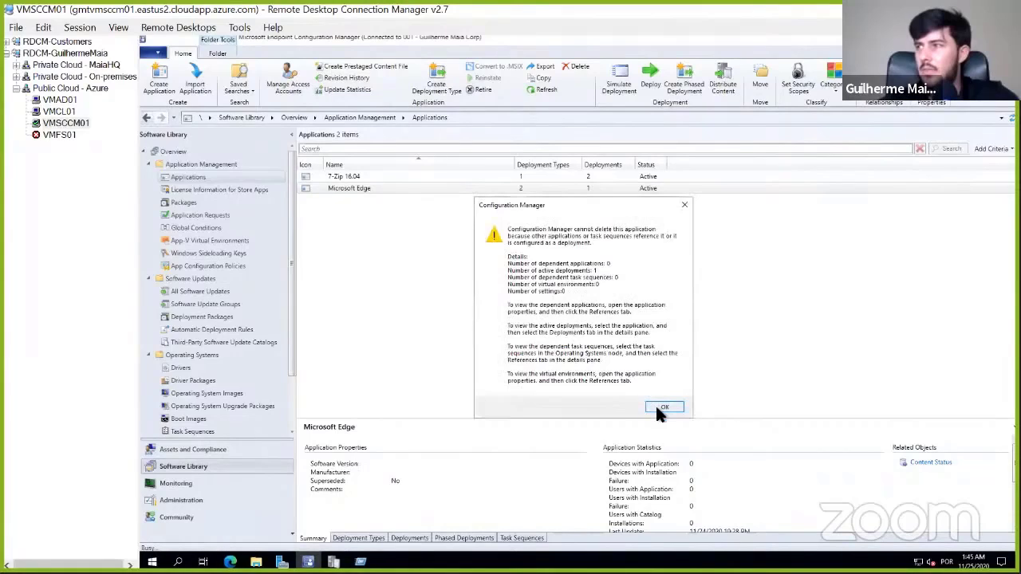
left_click(661, 407)
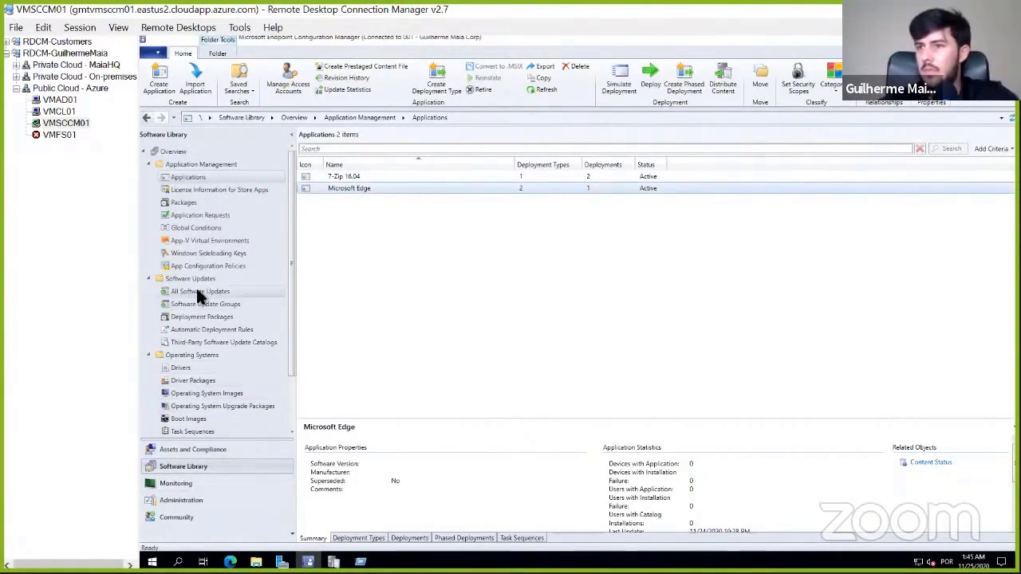
- Check the Task Sequences list under Operating Systems and return to the Applications list
scroll(206, 365, "down", 2)
left_click(189, 366)
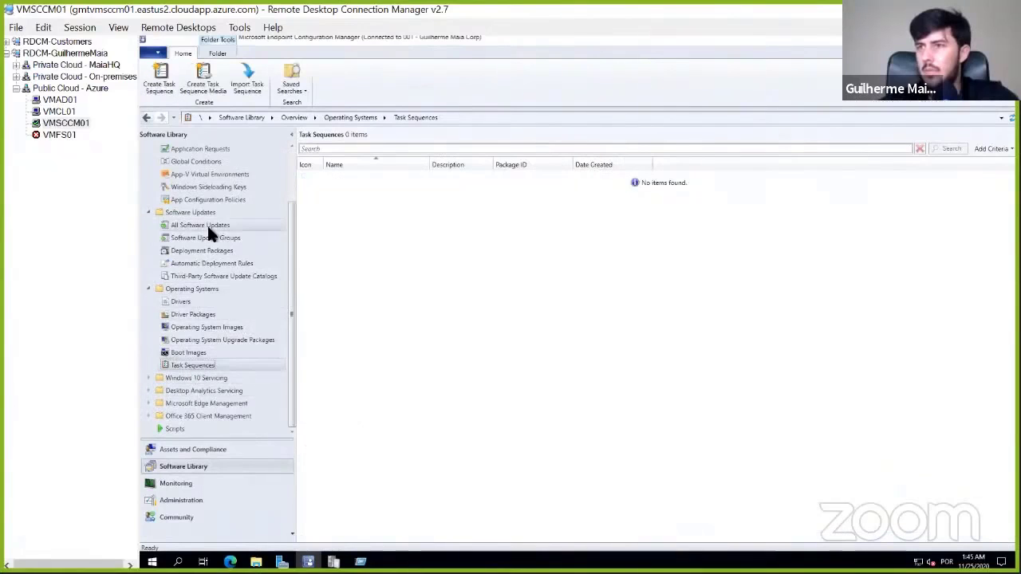
scroll(210, 230, "up", 2)
scroll(211, 232, "up", 1)
left_click(189, 177)
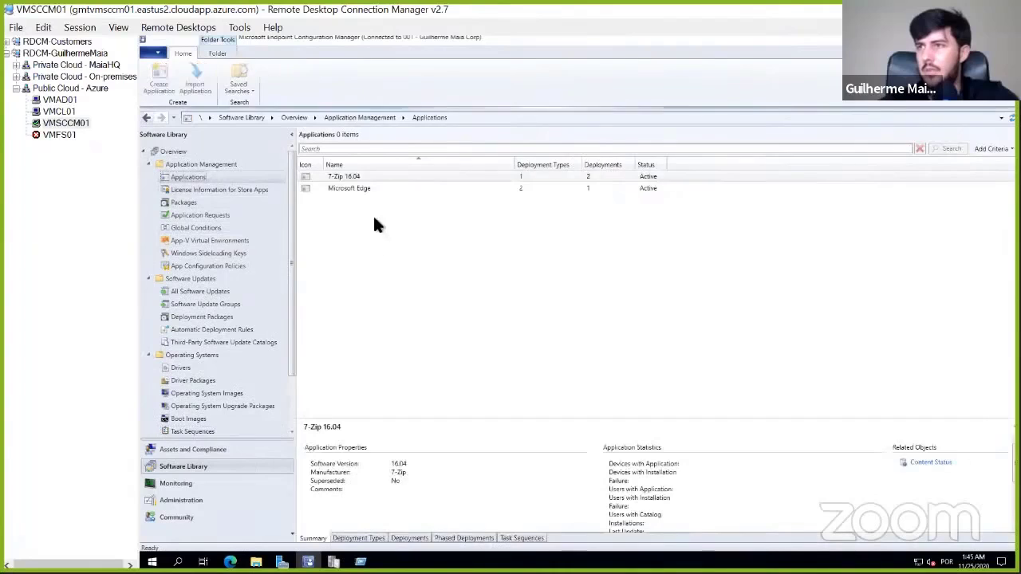
- Delete the Microsoft Edge deployment to the DC-SCCM-Update-PreProduction collection
left_click(358, 188)
left_click(410, 538)
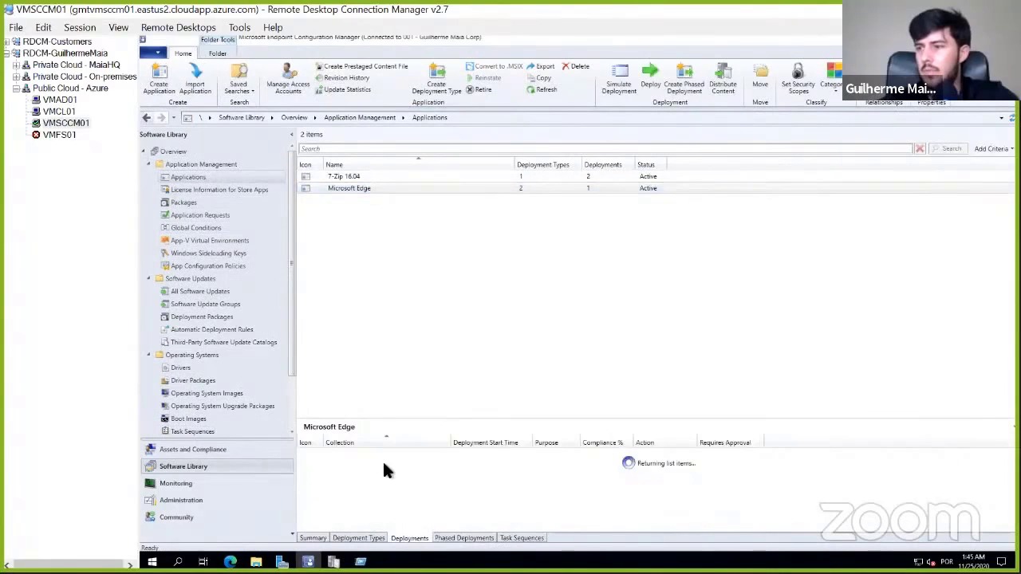
left_click(387, 455)
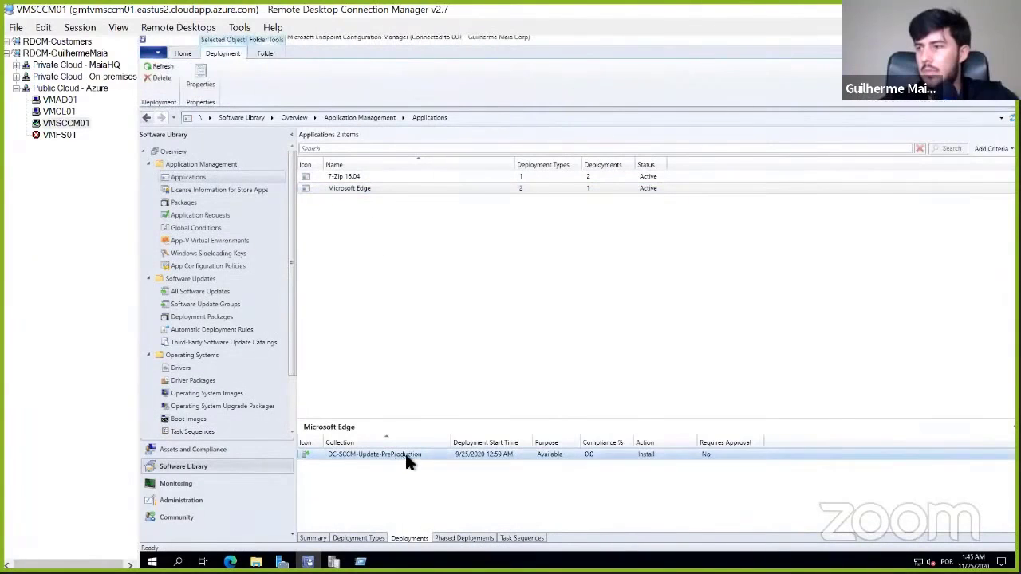
right_click(404, 455)
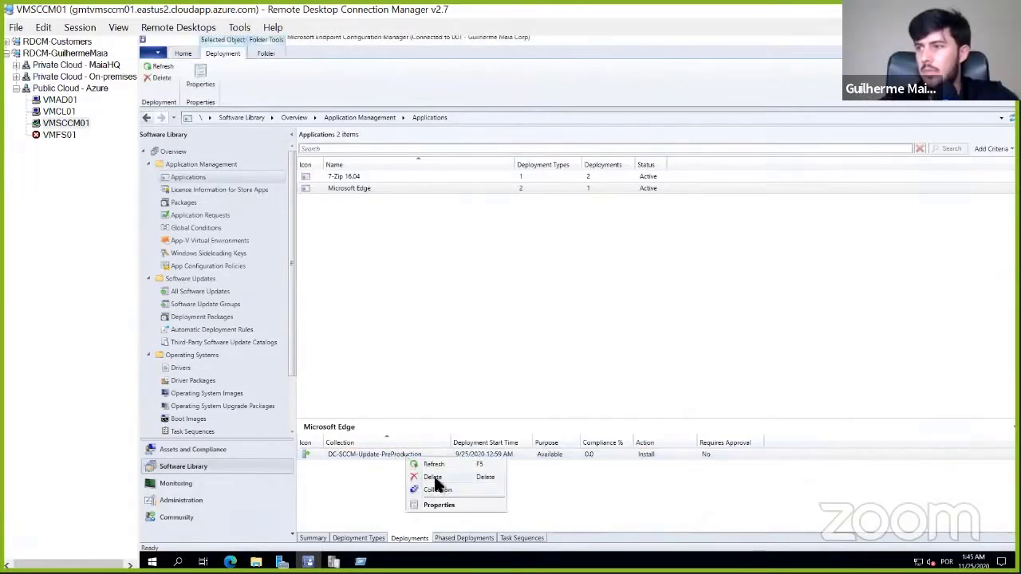
left_click(434, 477)
left_click(606, 335)
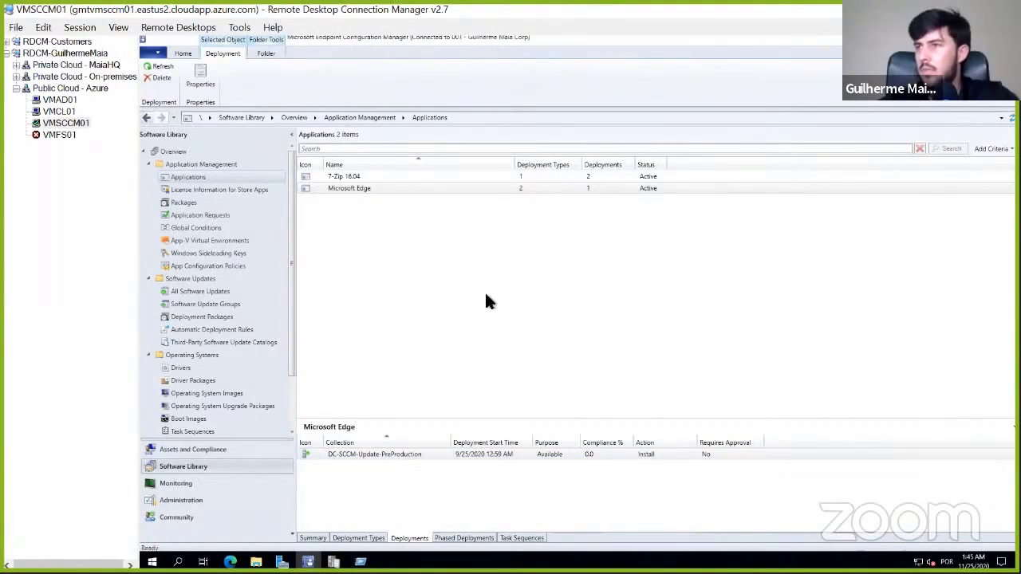
- Delete the Microsoft Edge application from the Applications list and cancel the Create Application Wizard
right_click(365, 187)
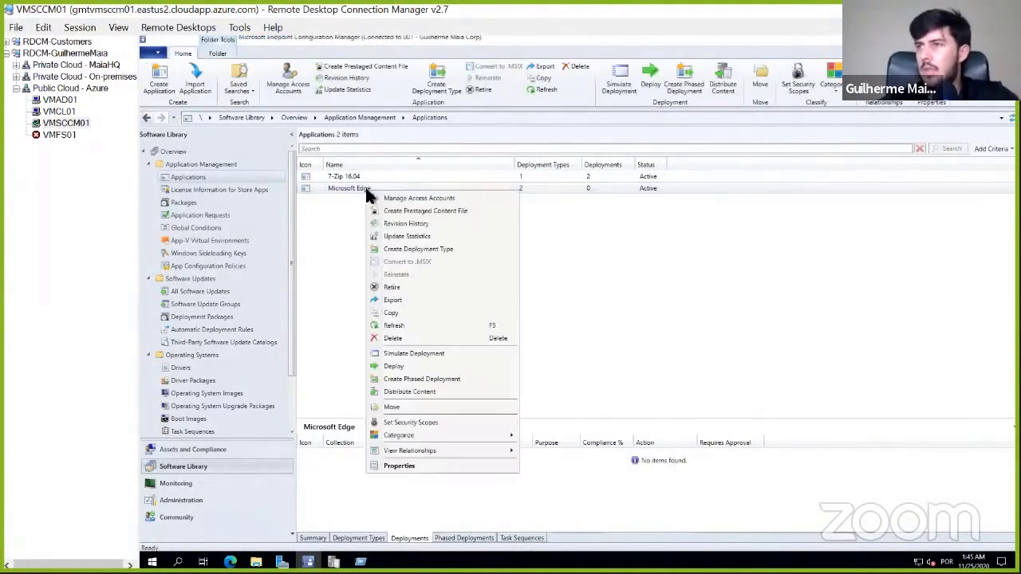
left_click(399, 338)
left_click(615, 339)
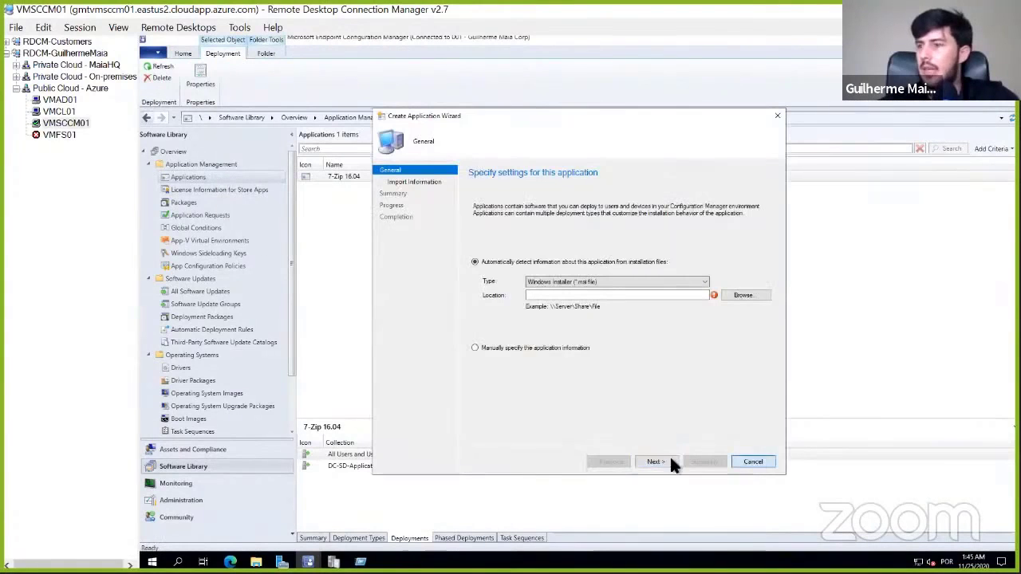
left_click(600, 338)
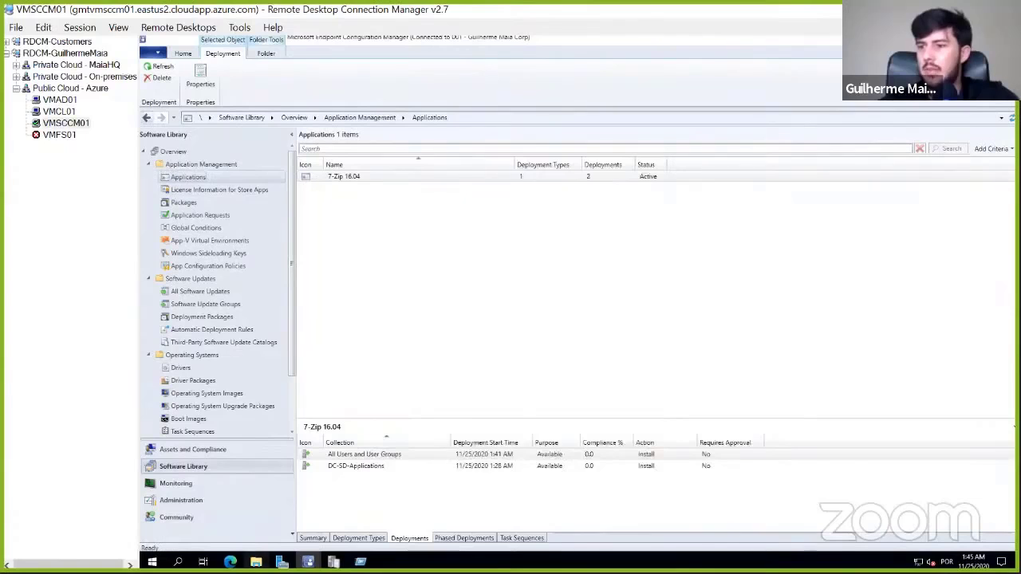
- Browse in File Explorer to the Java-Runtime folder under Source\Applications on the Data (E:) drive
mouse_move(255, 562)
left_click(199, 504)
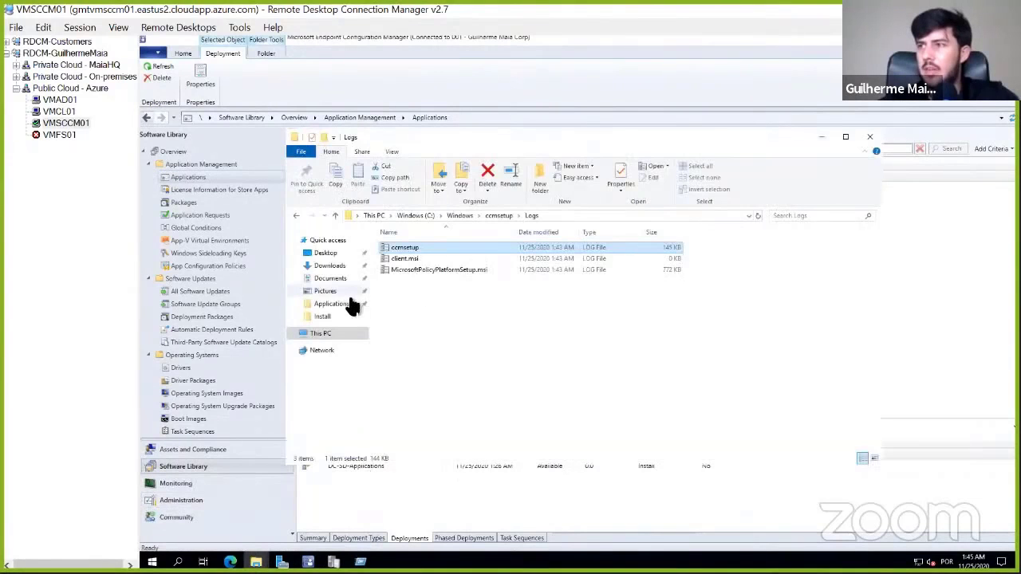
left_click(321, 335)
double_click(695, 373)
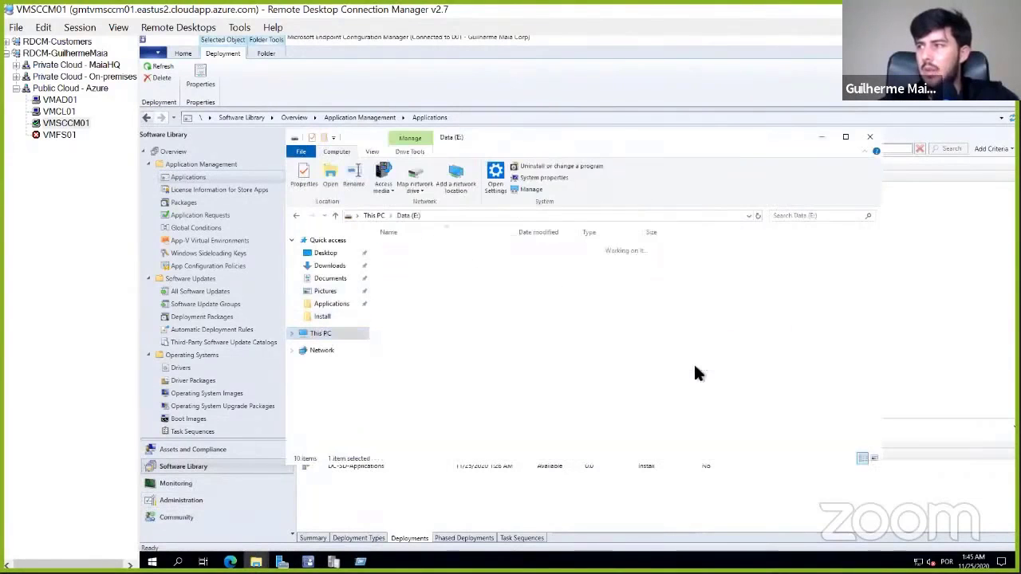
double_click(403, 337)
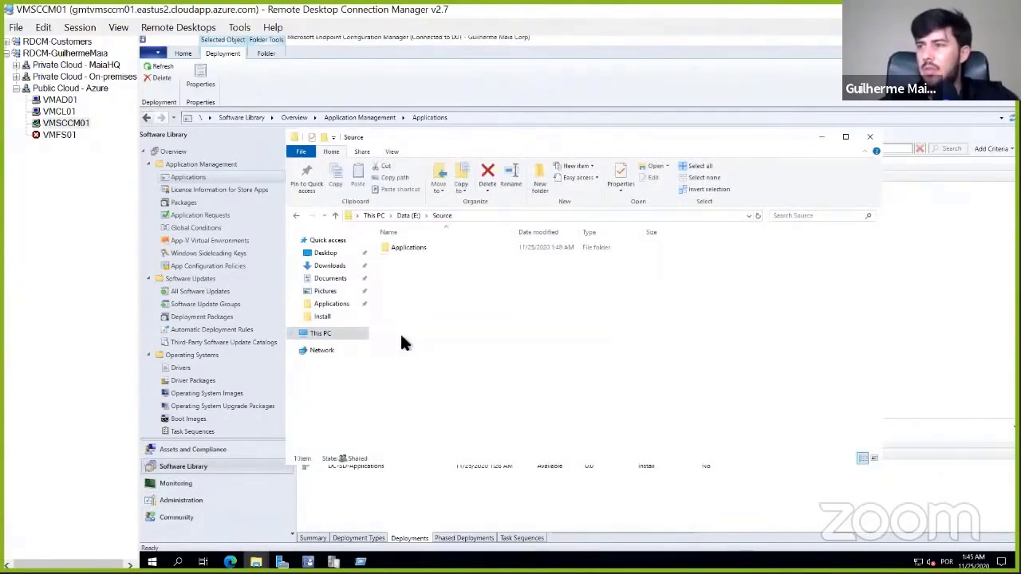
double_click(410, 247)
double_click(416, 259)
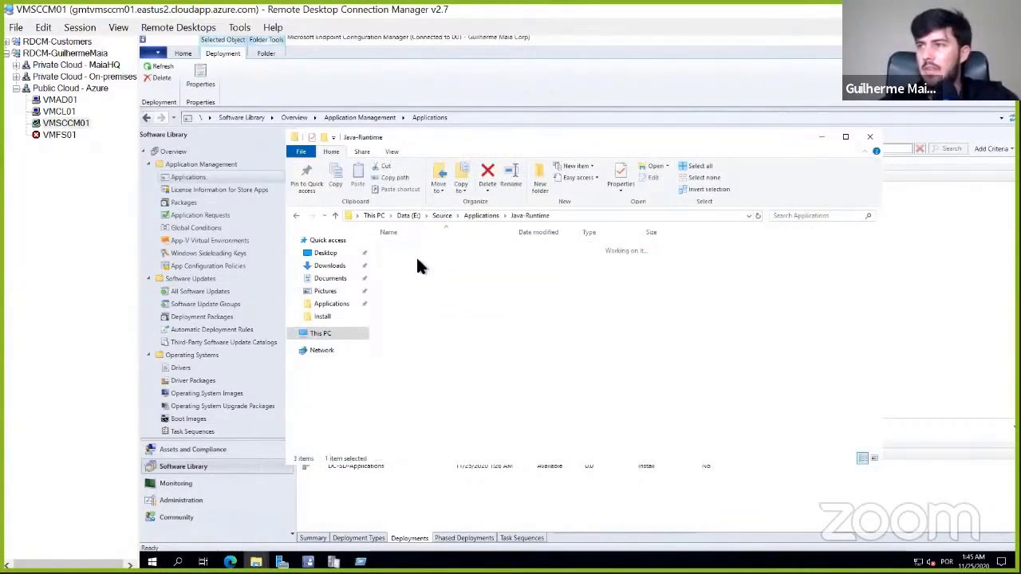
- View the general properties of the jre-8u271-windows-i586 installer and close them
left_click(431, 247)
right_click(431, 248)
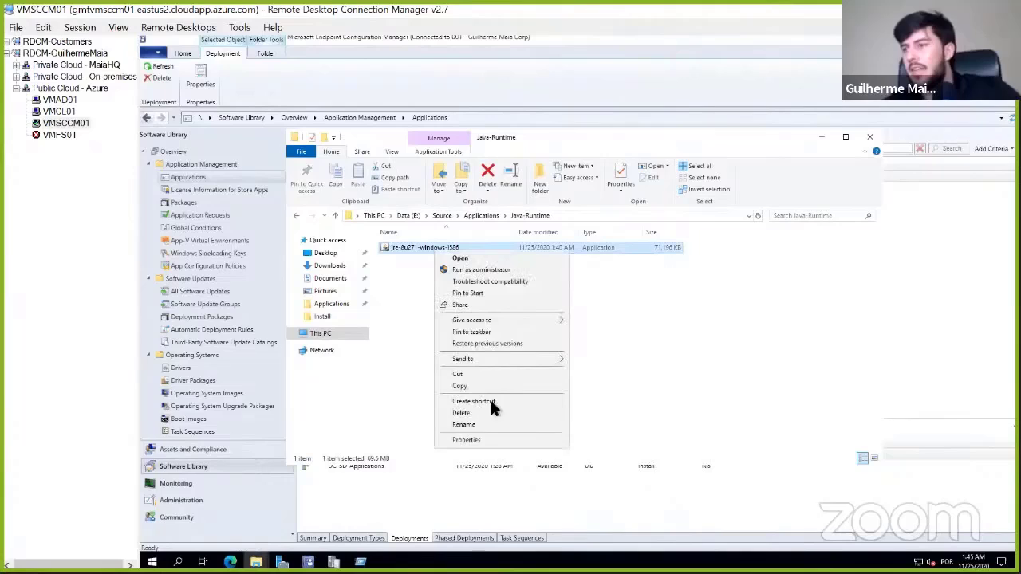
left_click(466, 440)
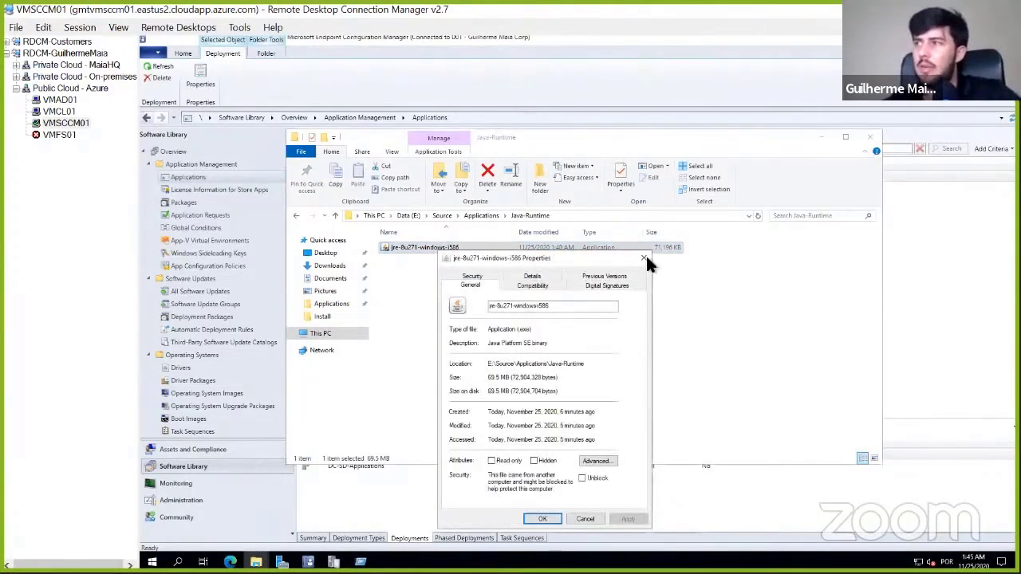
left_click(644, 258)
left_click(539, 335)
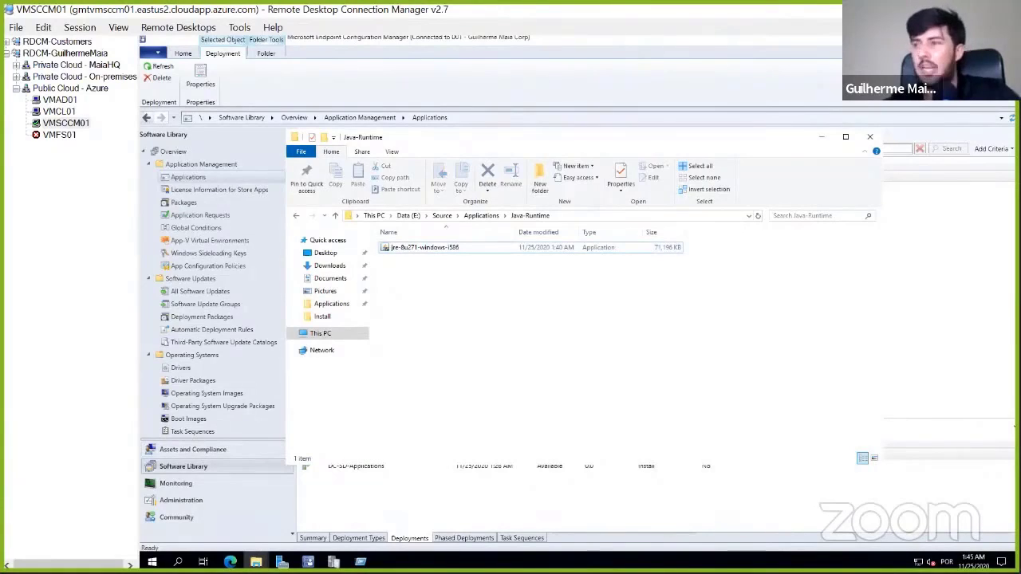
key("super+x")
left_click(467, 312)
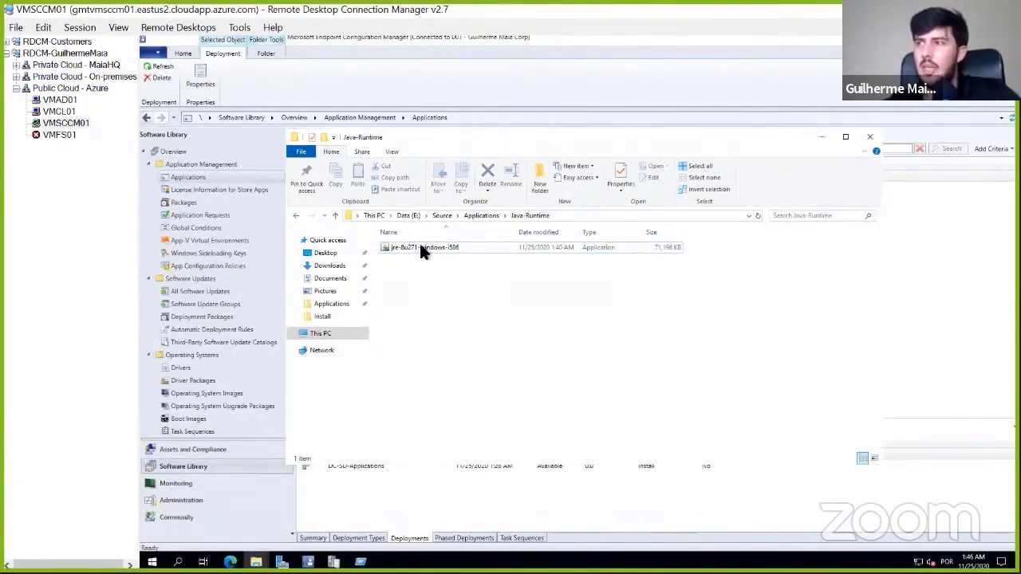
left_click(419, 244)
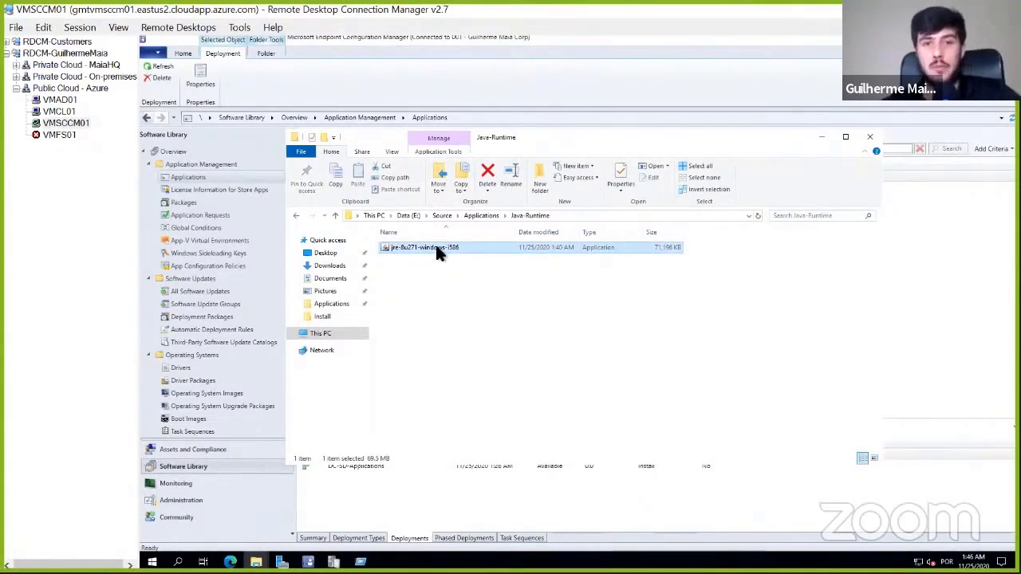
right_click(437, 248)
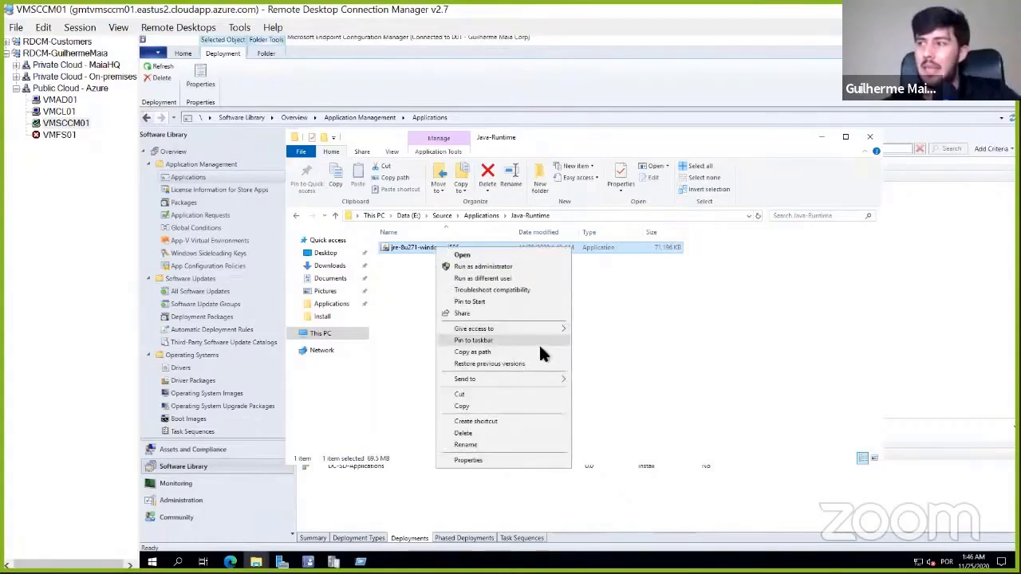
left_click(414, 352)
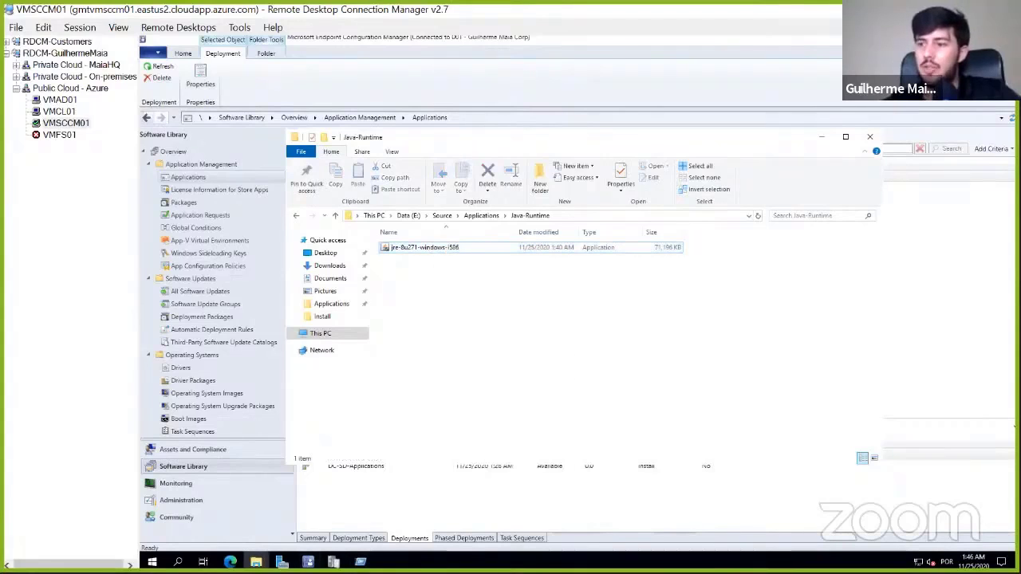
left_click(152, 562)
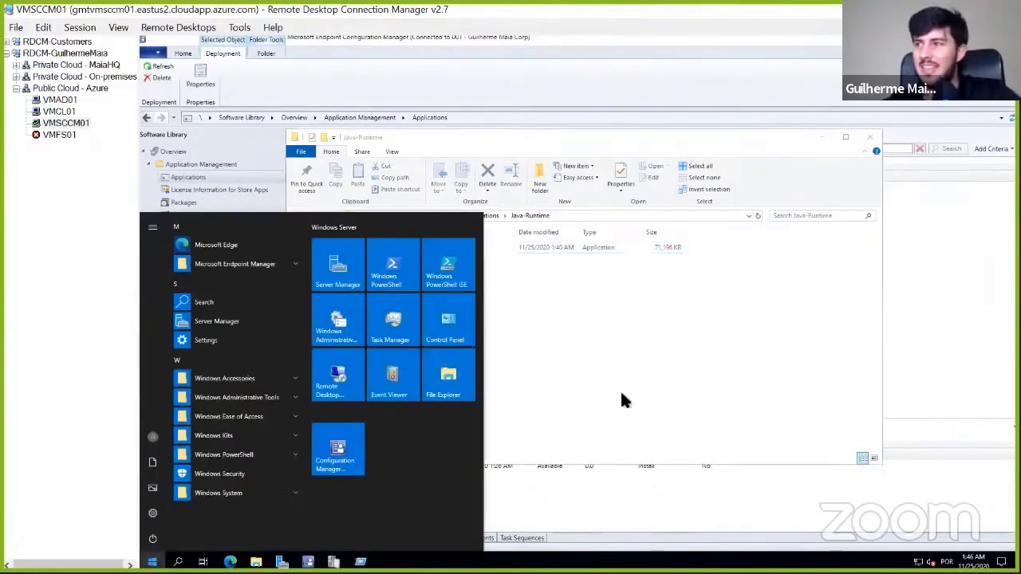
left_click(675, 369)
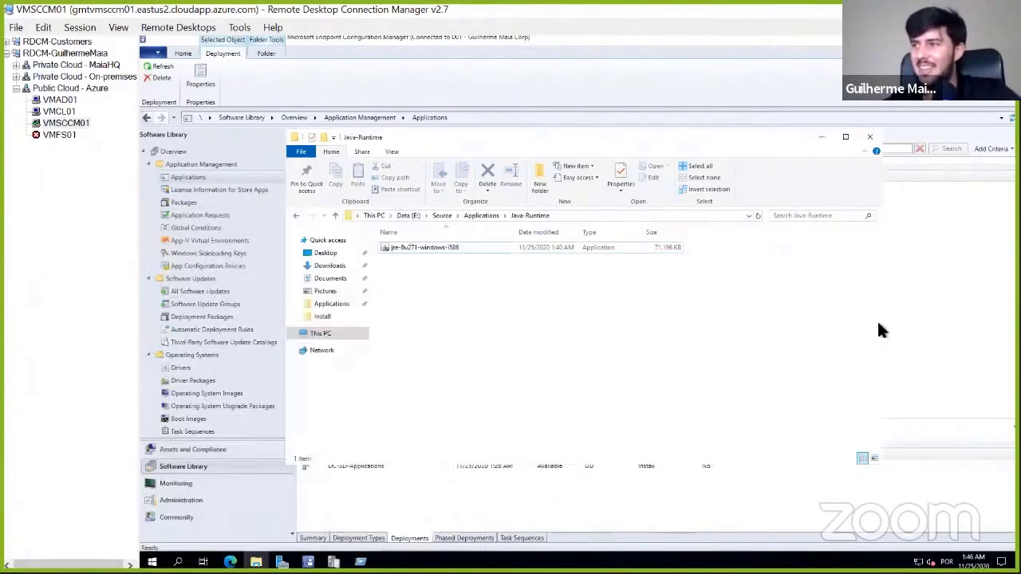
- Close the CITaskMgr.log window in the Trace Log Tool and return to the Configuration Manager console
left_click(334, 562)
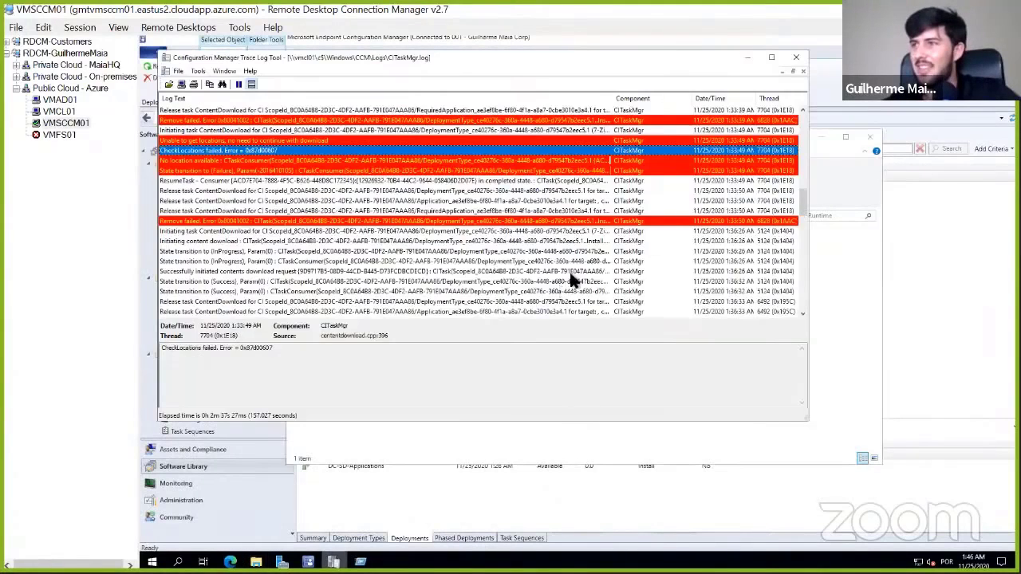
left_click(796, 57)
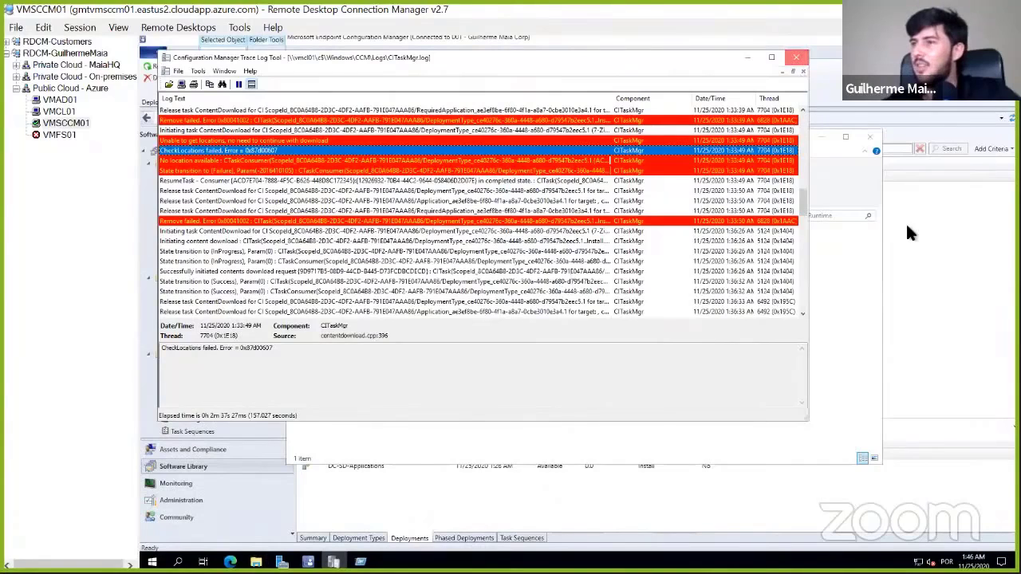
left_click(963, 235)
- Open ccmsetup.log from C:\Windows\ccmsetup\Logs to check the client setup progress, and close the log and its folder
key("super+r")
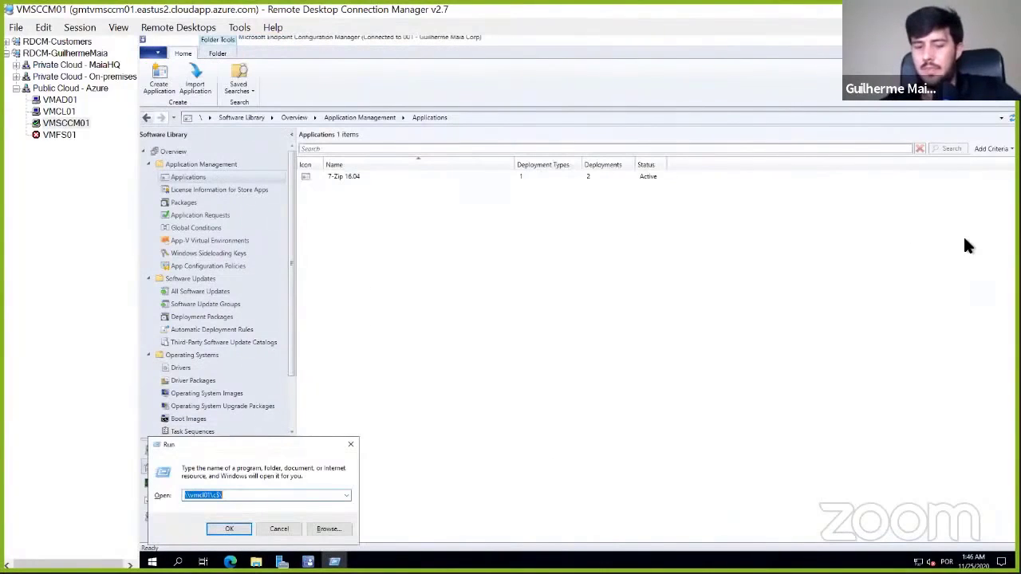
type("c:\\")
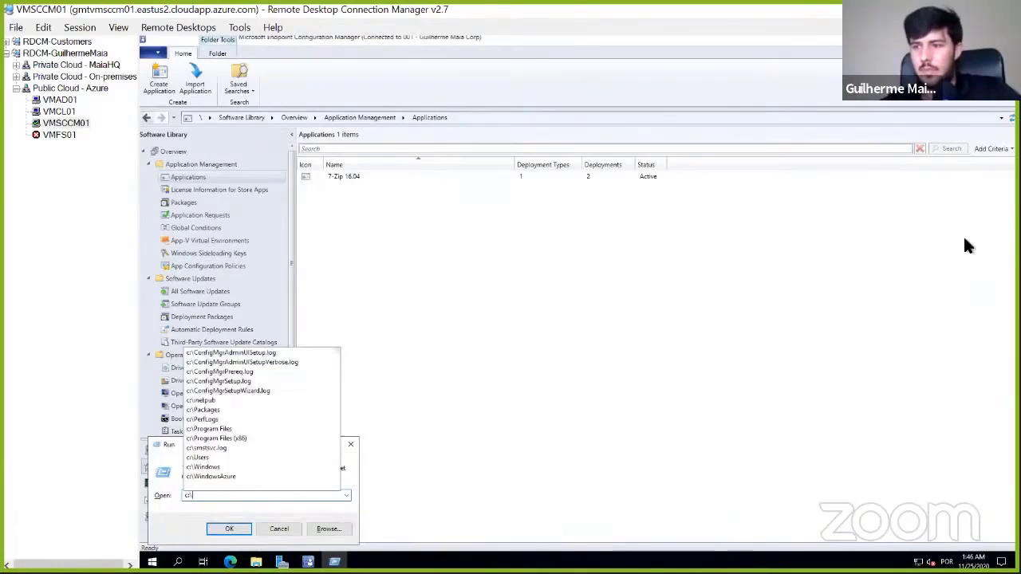
type("Windows\\c")
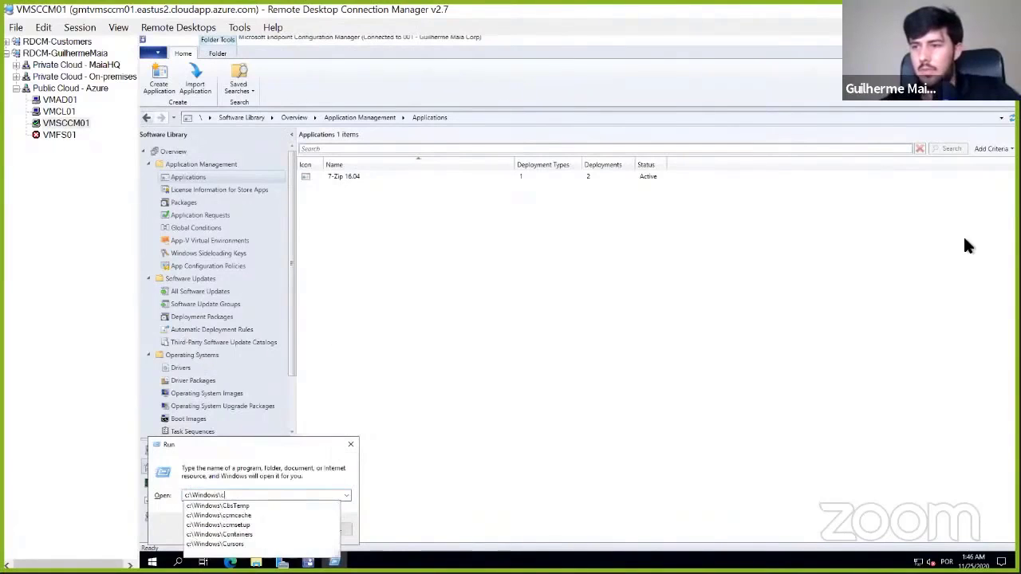
type("cmsetup")
key("Return")
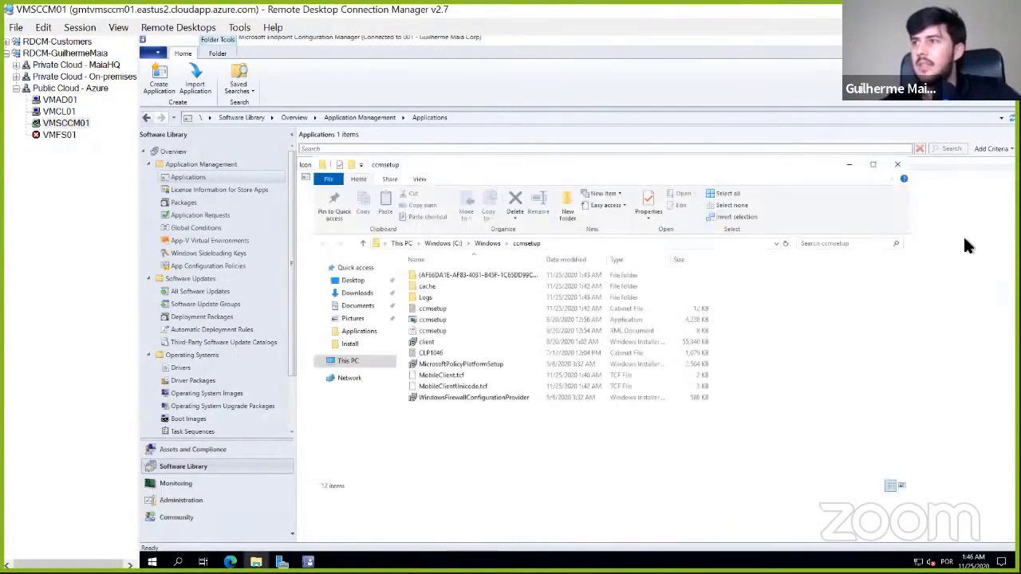
key("Return")
key("Down")
key("Up")
key("Return")
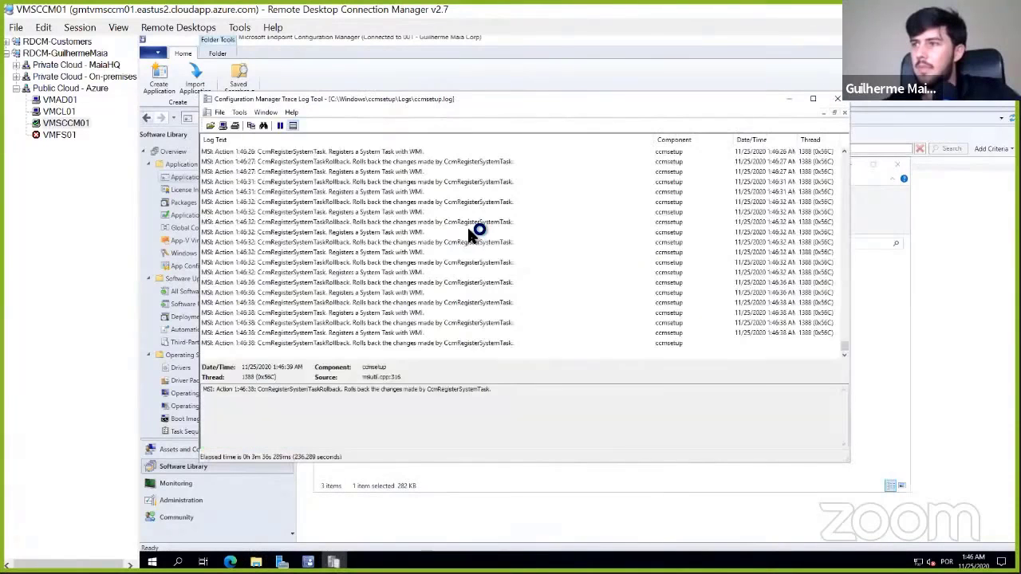
left_click(837, 98)
left_click(897, 164)
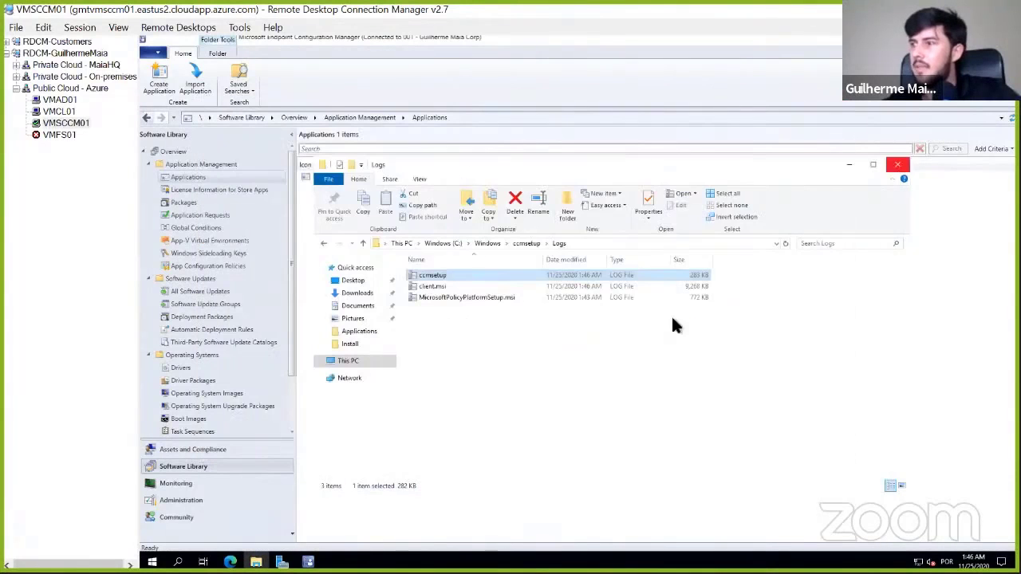
- Copy the jre-8u271-windows-i586 installer from the Java-Runtime folder to the clipboard
left_click(256, 561)
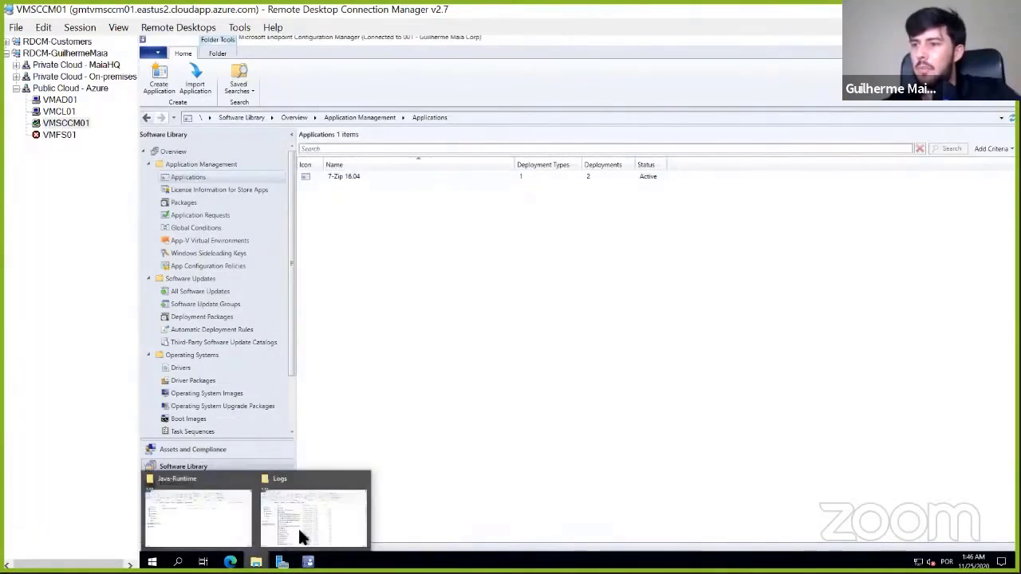
left_click(198, 515)
left_click(422, 247)
right_click(422, 246)
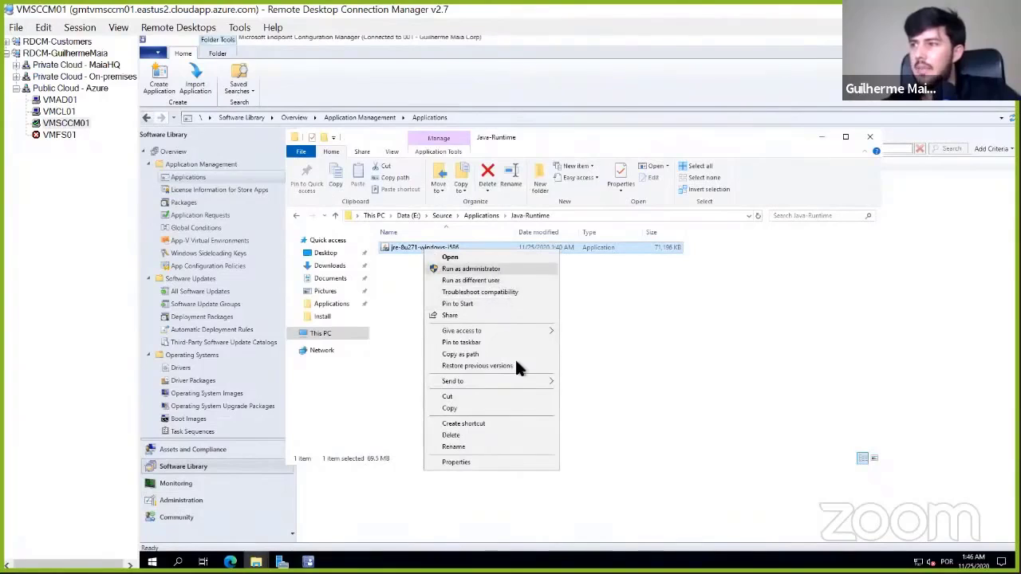
left_click(606, 380)
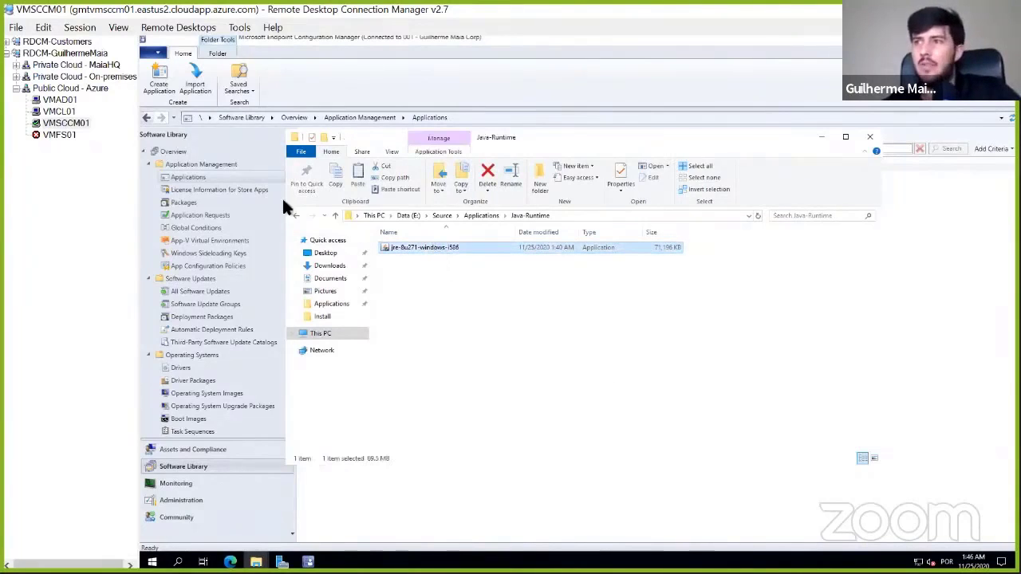
- Switch to the VMCL01 remote session and open its Windows (C:) drive in File Explorer
left_click(62, 112)
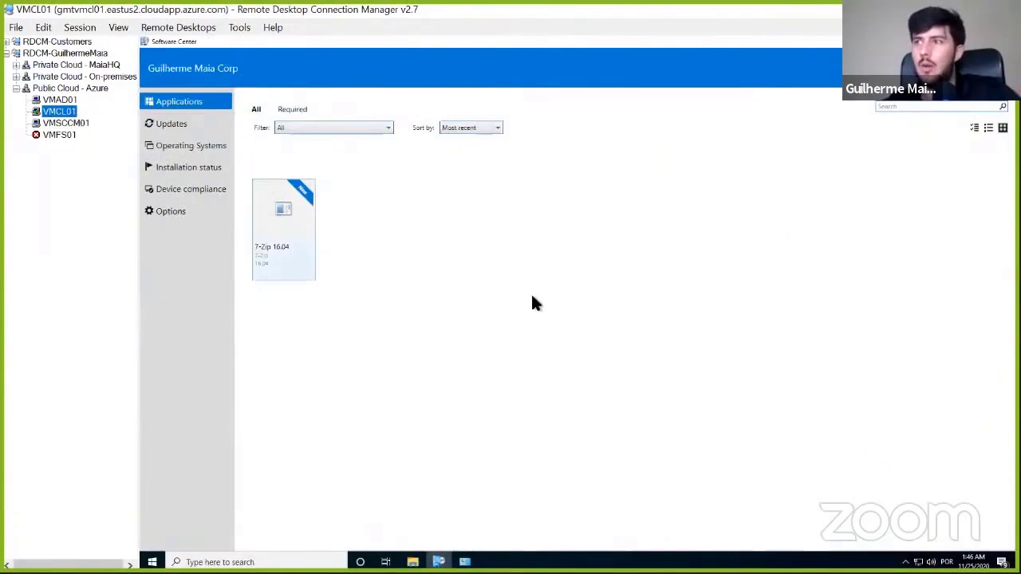
key("super+x")
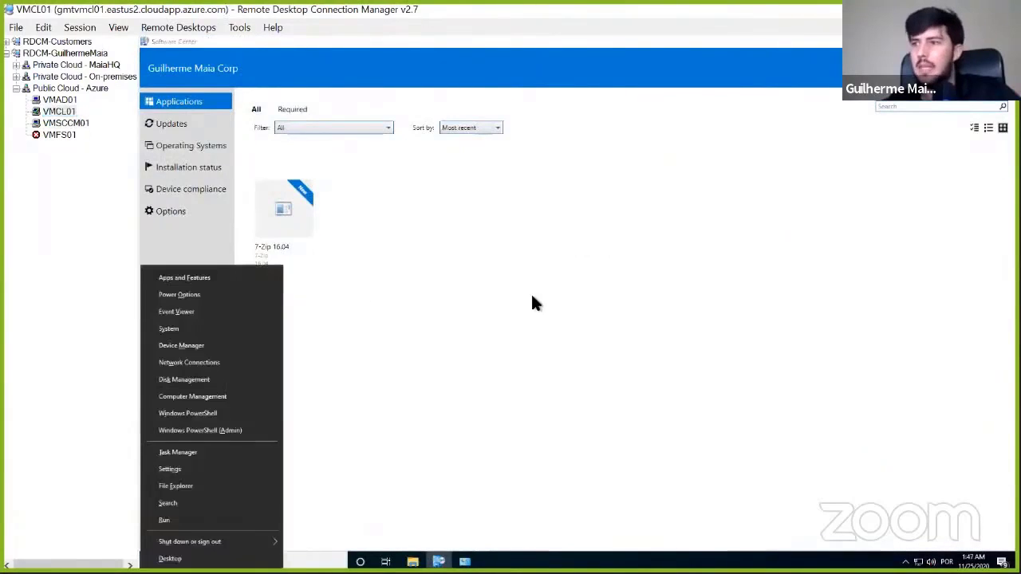
key("e")
left_click(329, 334)
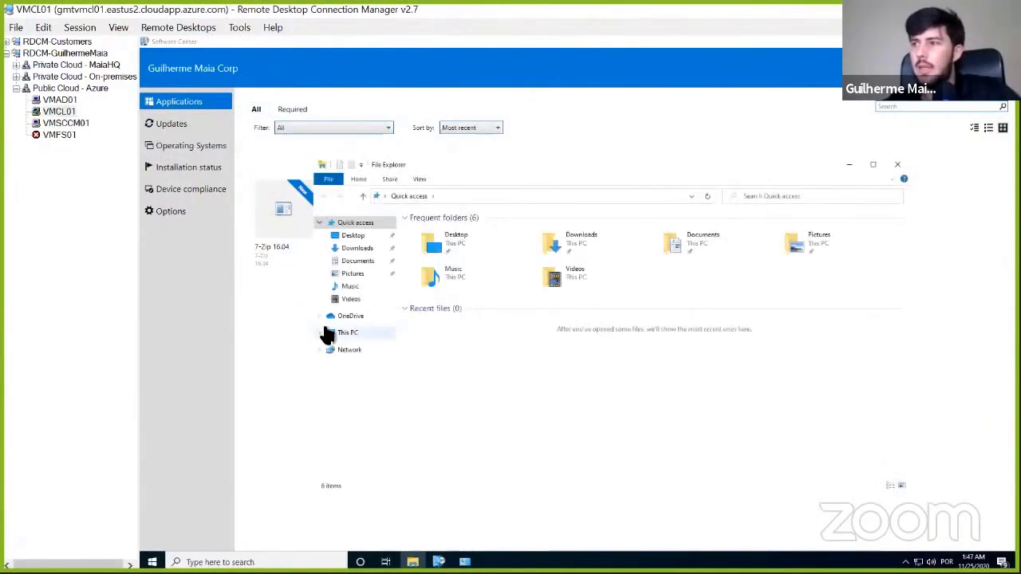
double_click(478, 298)
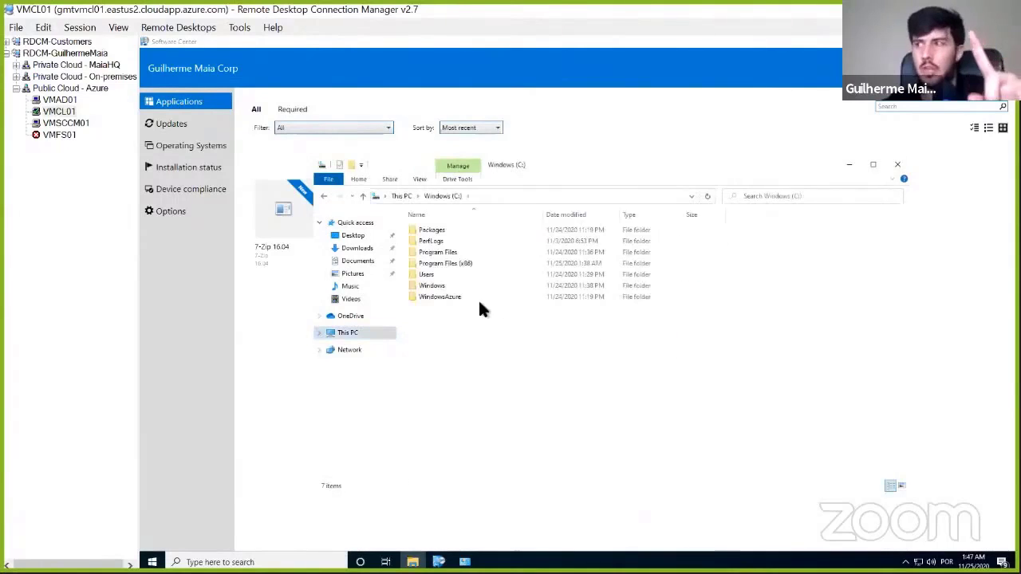
- Create a folder named Temp on the C: drive and open it
right_click(554, 437)
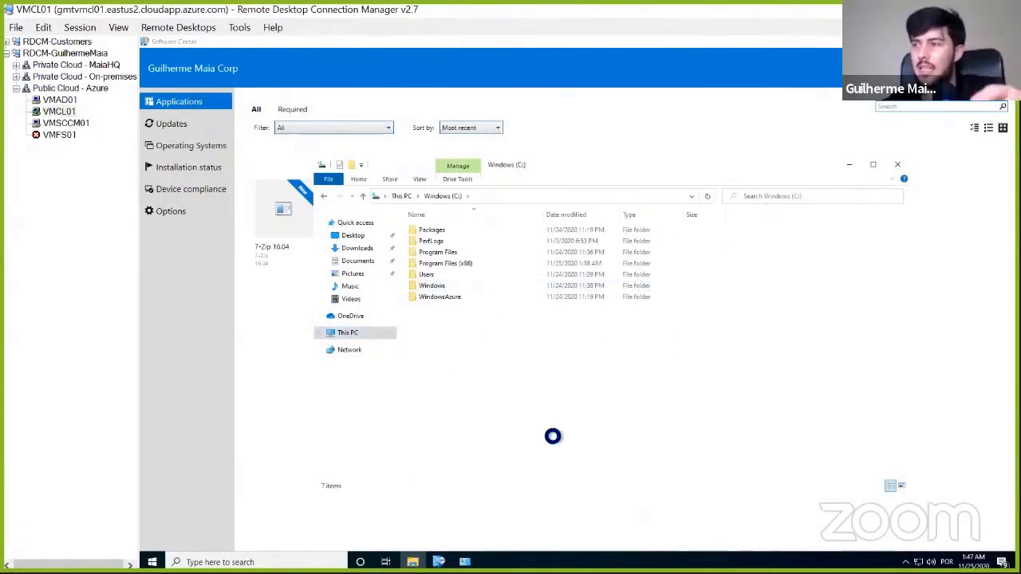
left_click(583, 425)
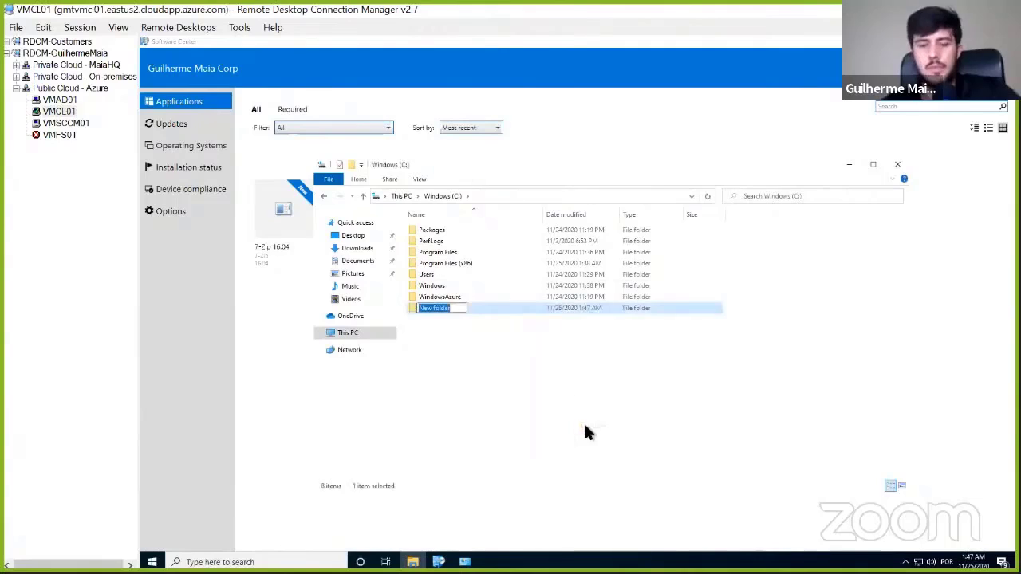
type("Temp")
key("Return")
key("Return")
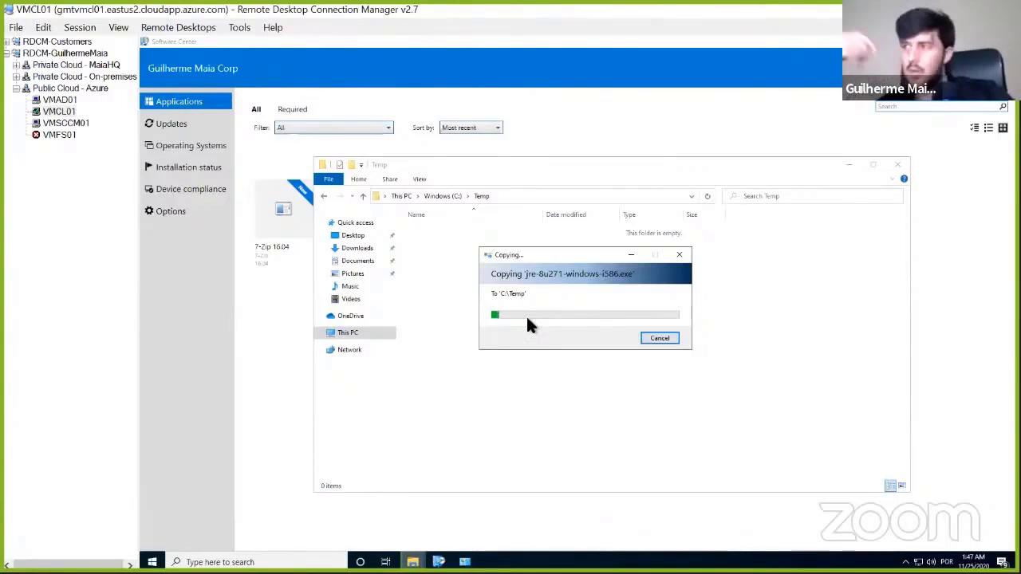
- Cancel copying the Java installer into C:\Temp and open the network share \\vmsccm01\source$ instead
left_click(670, 338)
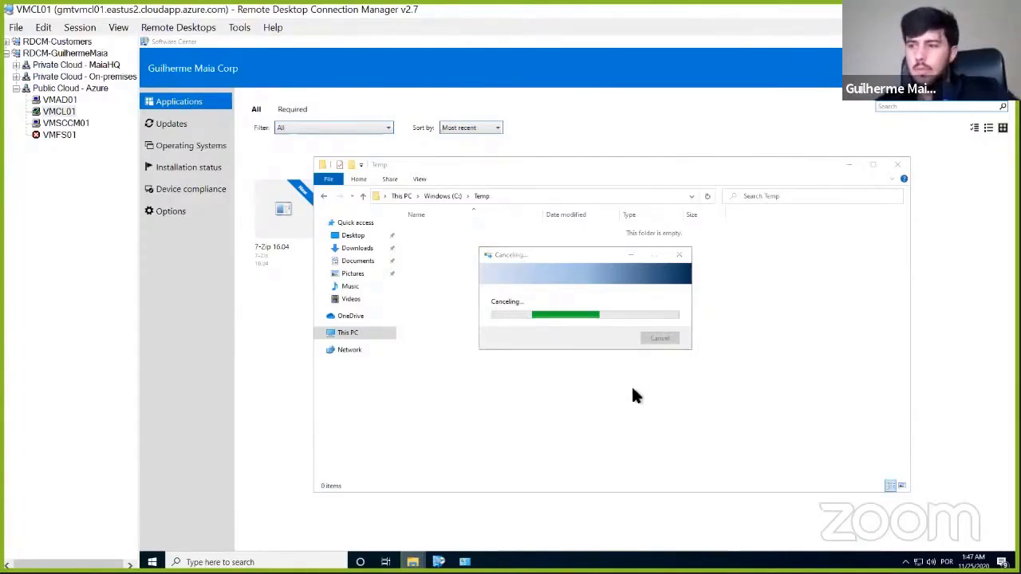
key("super+r")
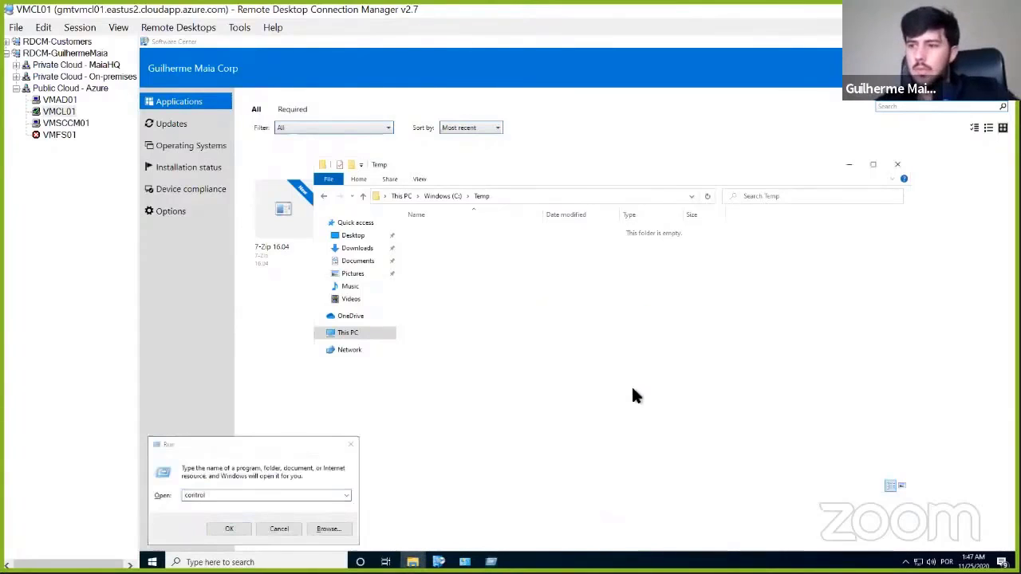
left_click(258, 485)
type("\\w")
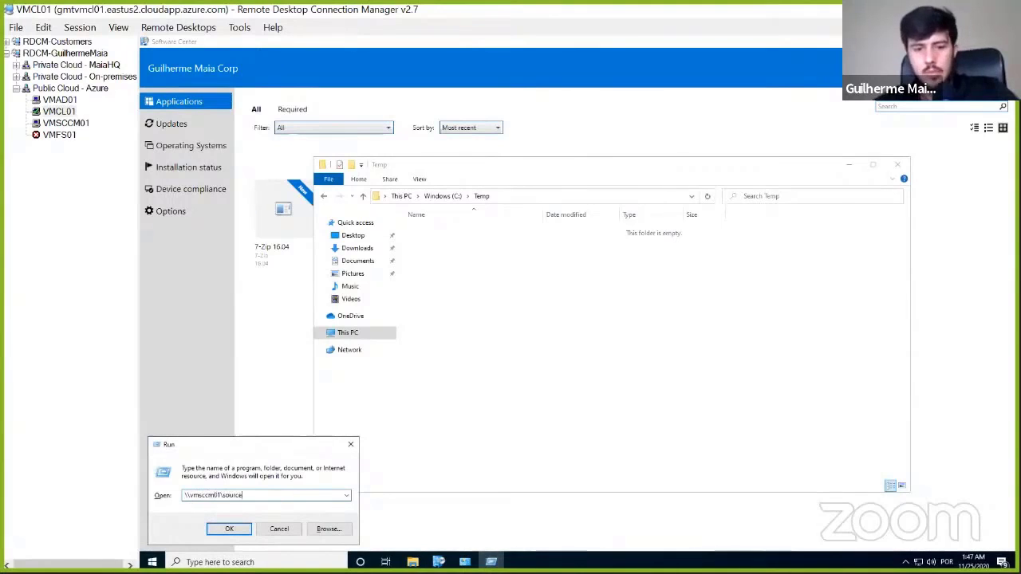
key("Return")
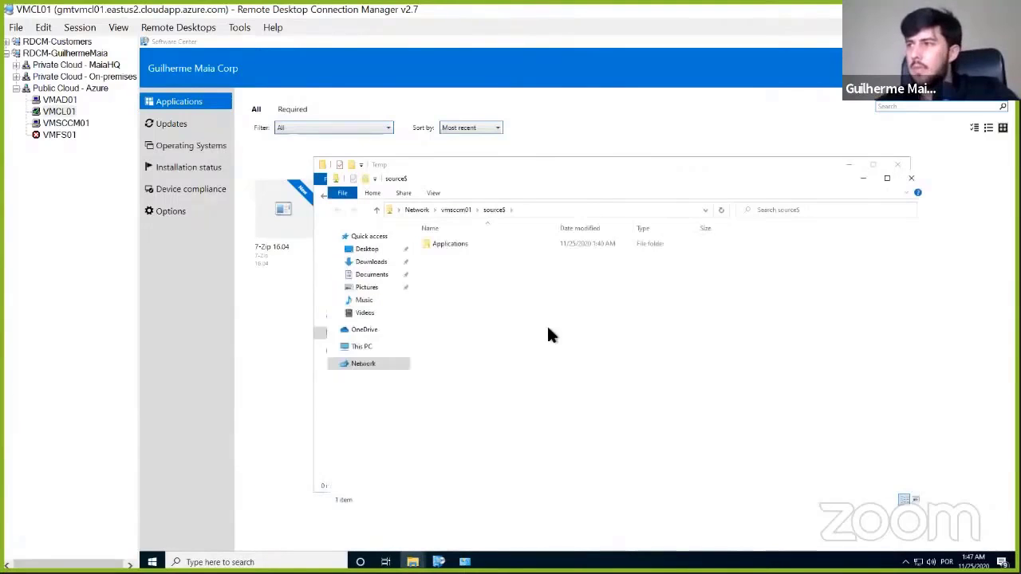
- Copy the Java-Runtime folder from the source share's Applications folder into C:\Temp
double_click(462, 246)
left_click(462, 257)
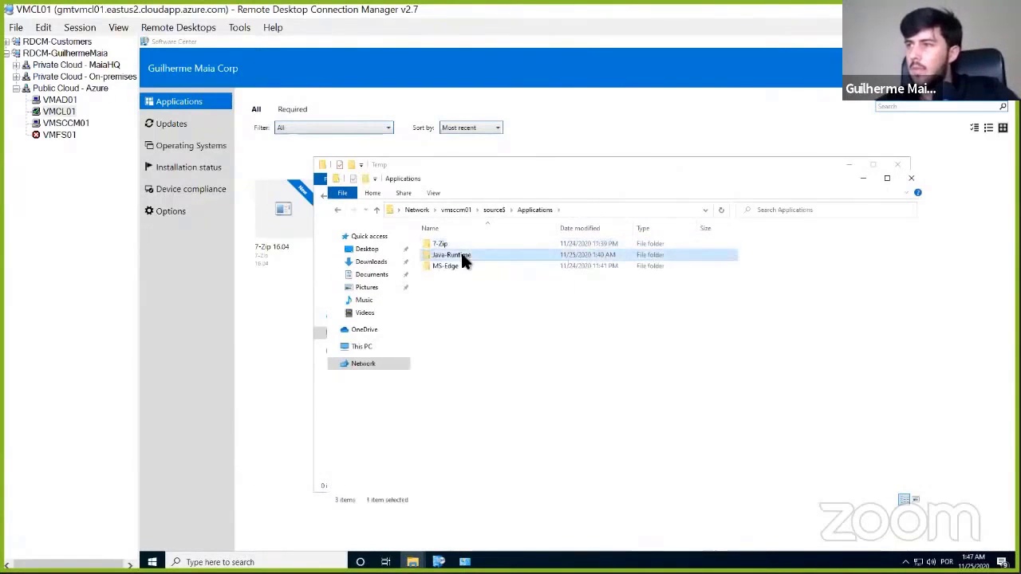
left_click(869, 176)
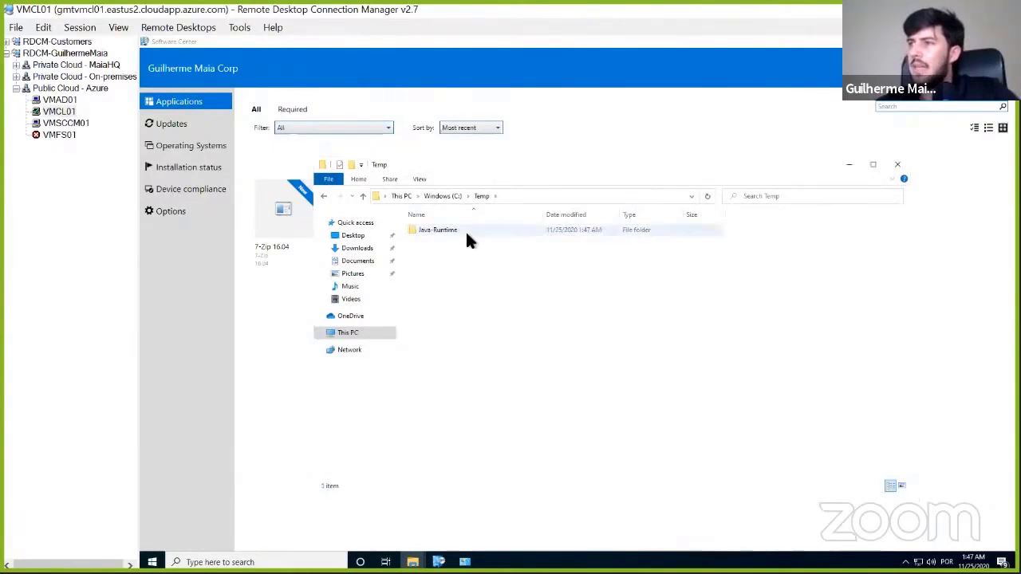
- Open the copied Java-Runtime folder in C:\Temp and show the available actions for the jre-8u271-windows-i586 installer
double_click(465, 230)
double_click(465, 230)
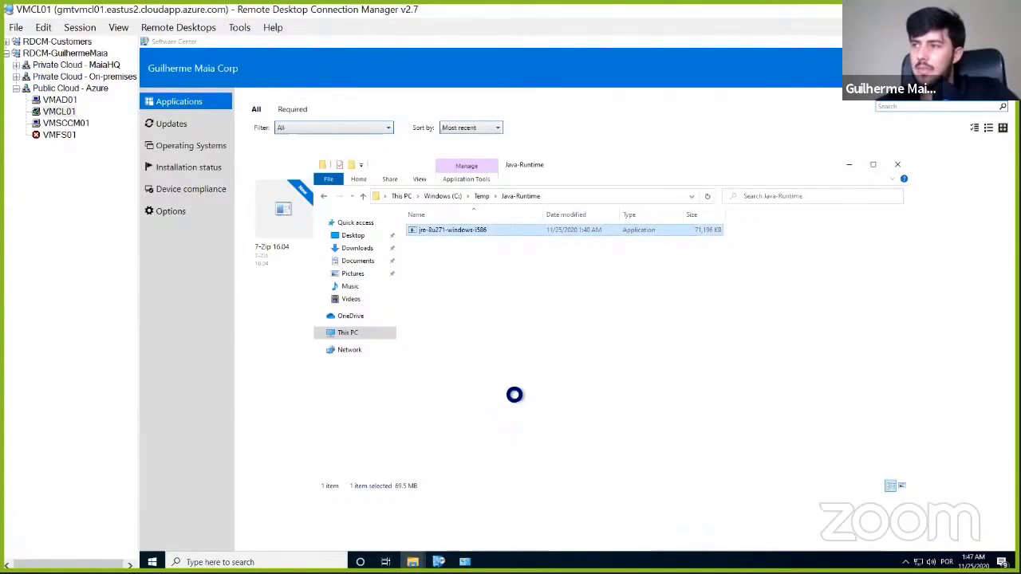
right_click(468, 231)
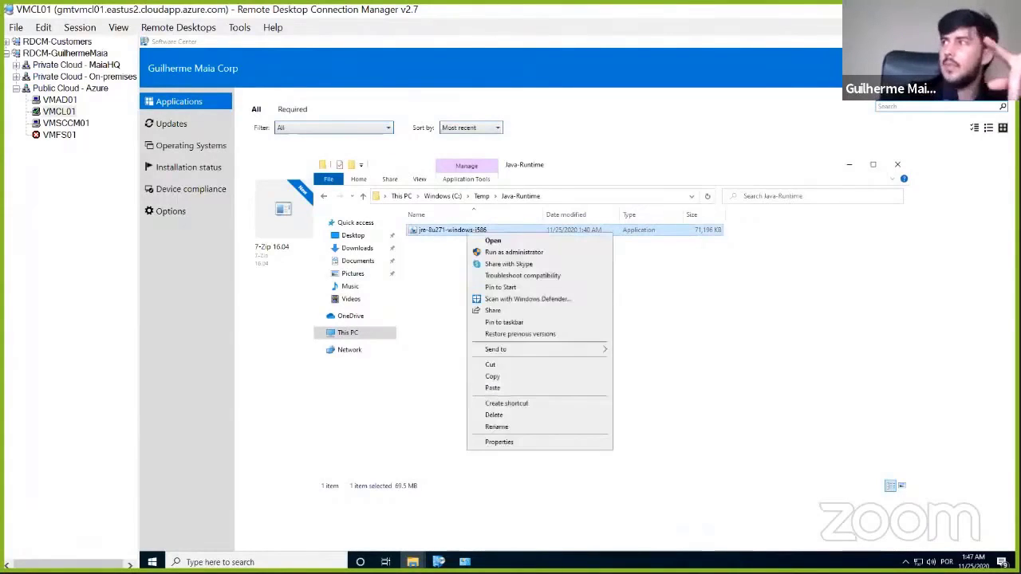
- Switch to the VMSCCM01 session and start creating an application in Configuration Manager with manually specified information
left_click(77, 124)
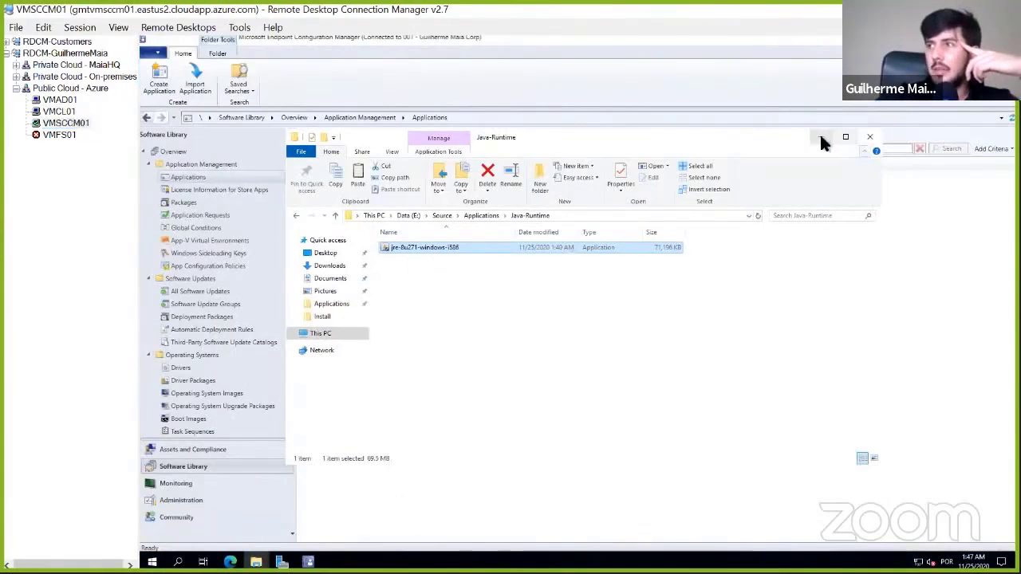
left_click(822, 138)
right_click(185, 178)
left_click(206, 185)
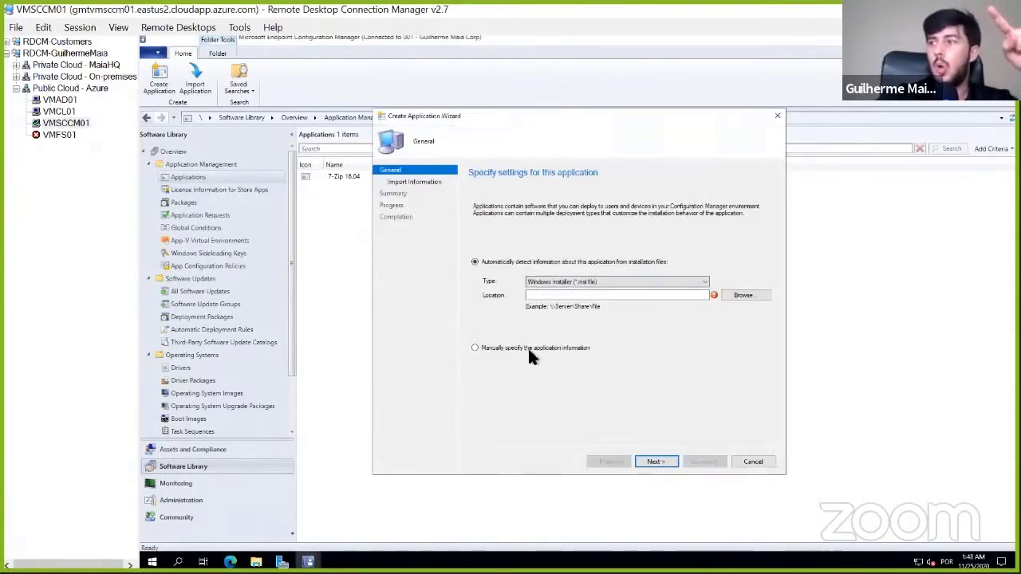
left_click(528, 347)
left_click(654, 462)
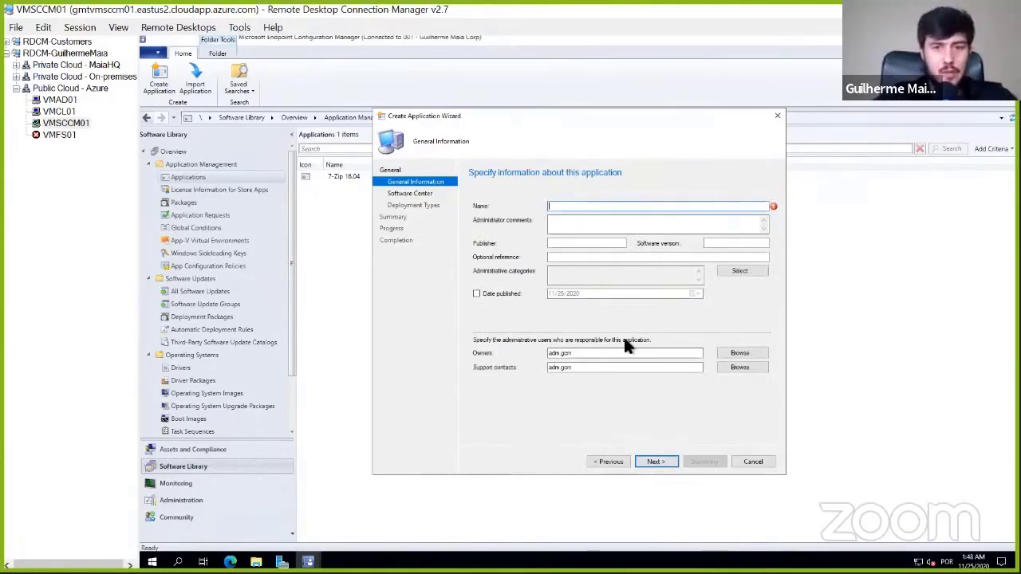
- Enter the application name Oracle Java Runtim, publisher Oracle and software version 8.X, and continue to the Software Center entry
type("Oracl")
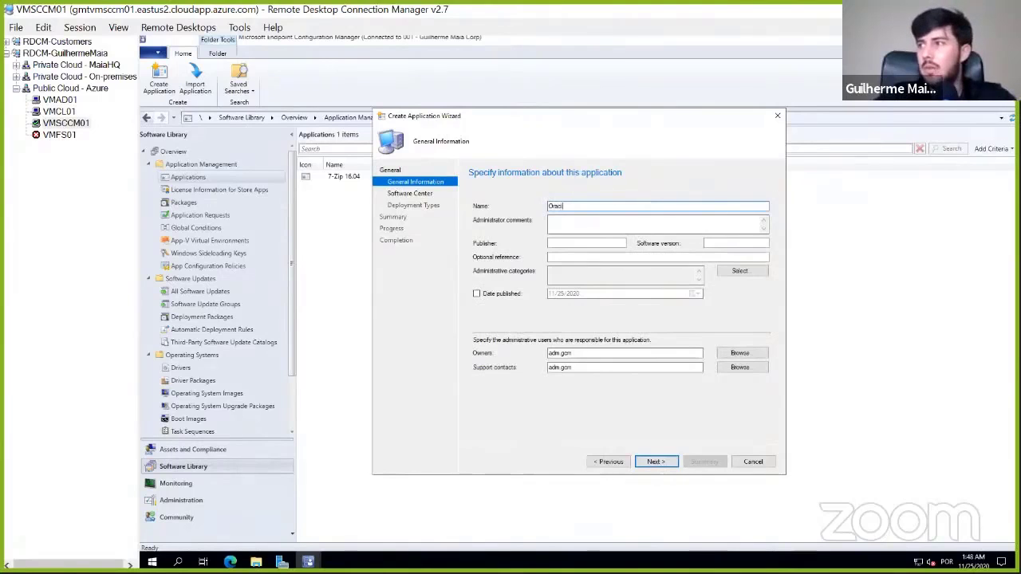
type("e Java")
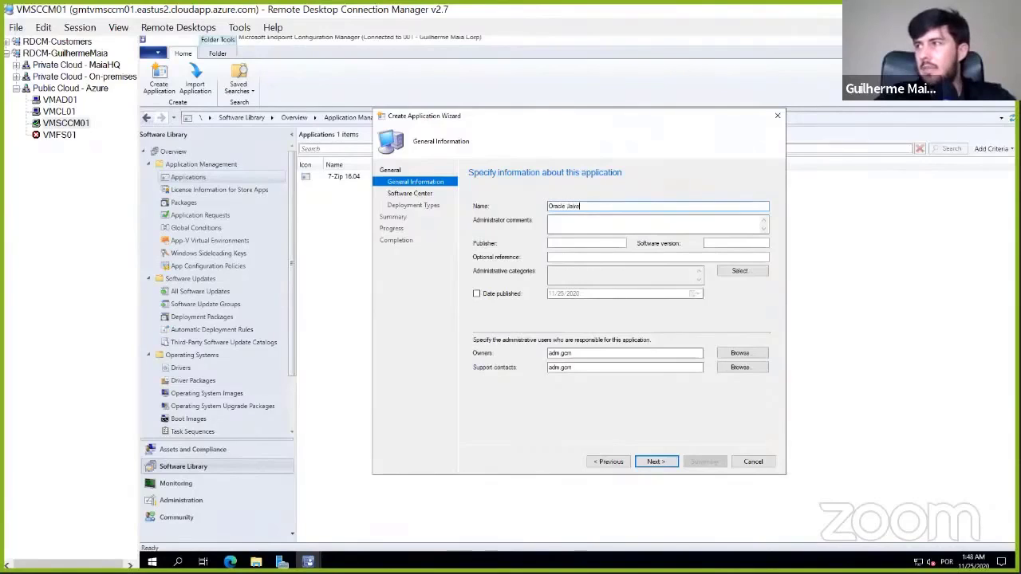
type(" Runtime E")
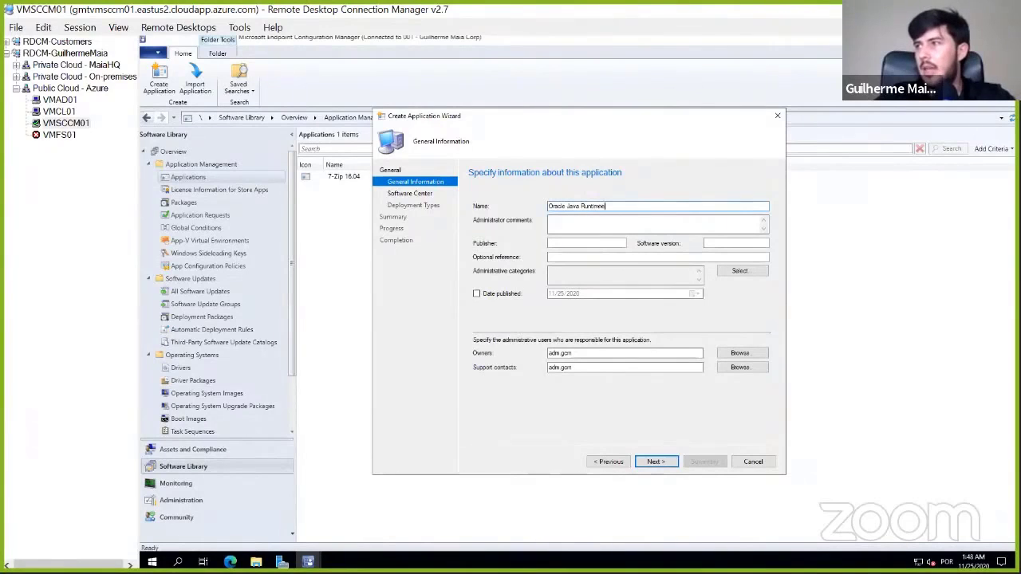
key("Tab")
key("Tab")
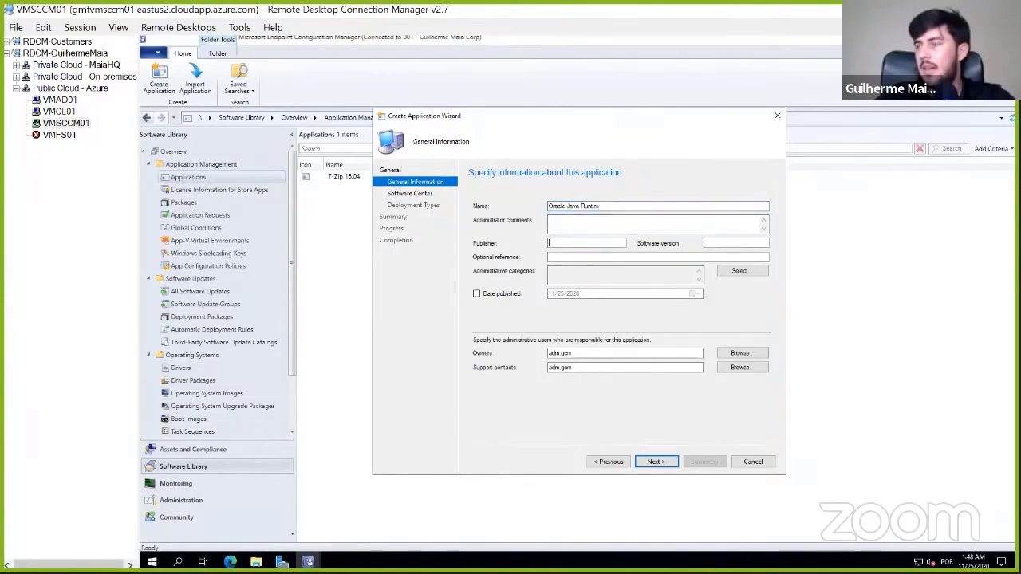
type("Oracle")
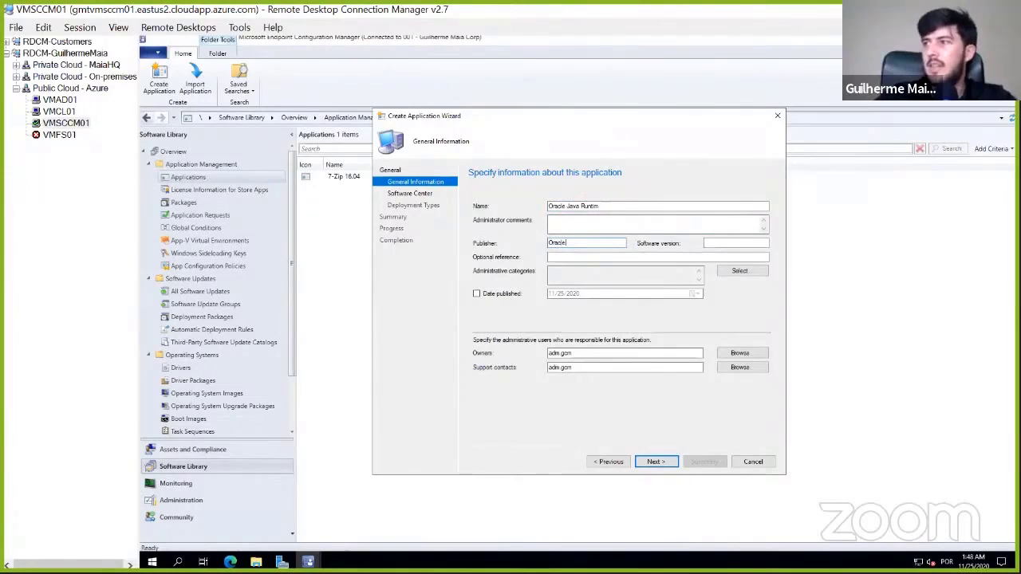
left_click(755, 247)
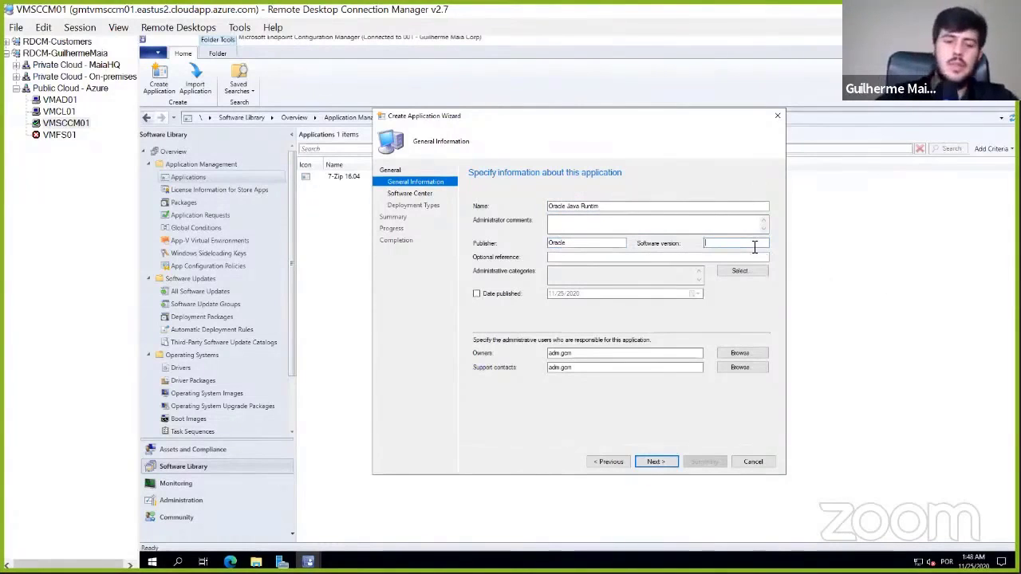
type("8")
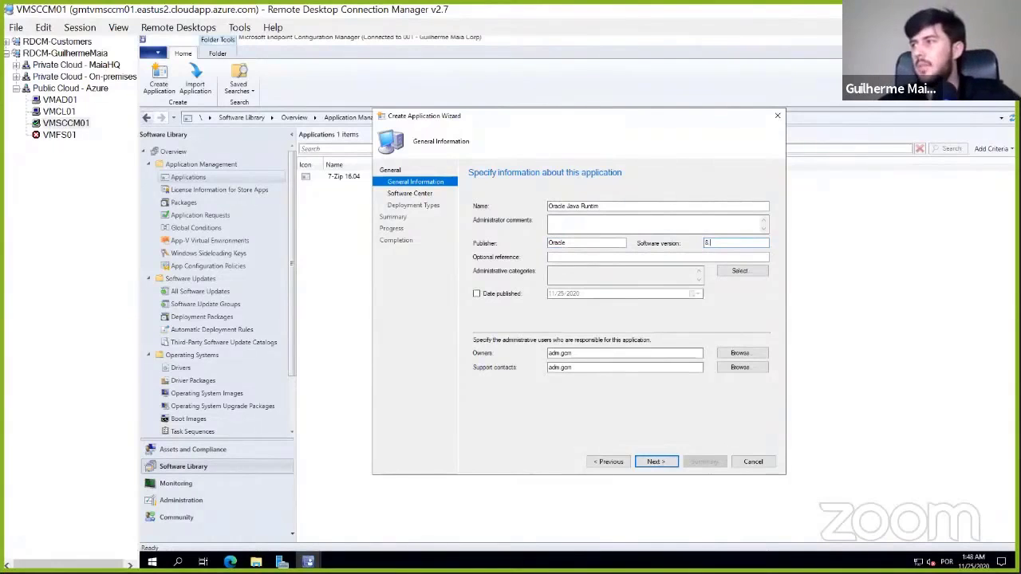
type(" X")
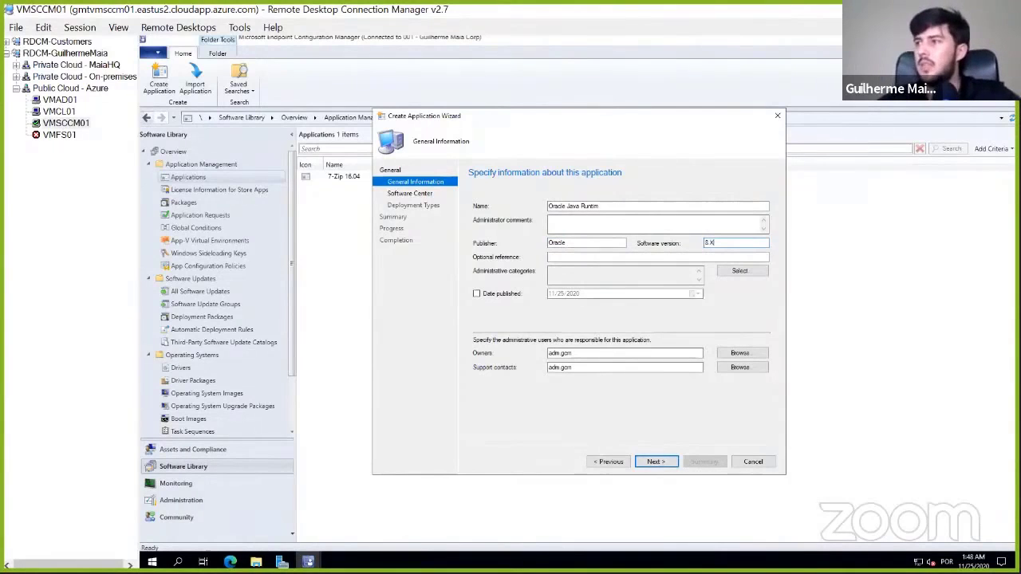
left_click(655, 462)
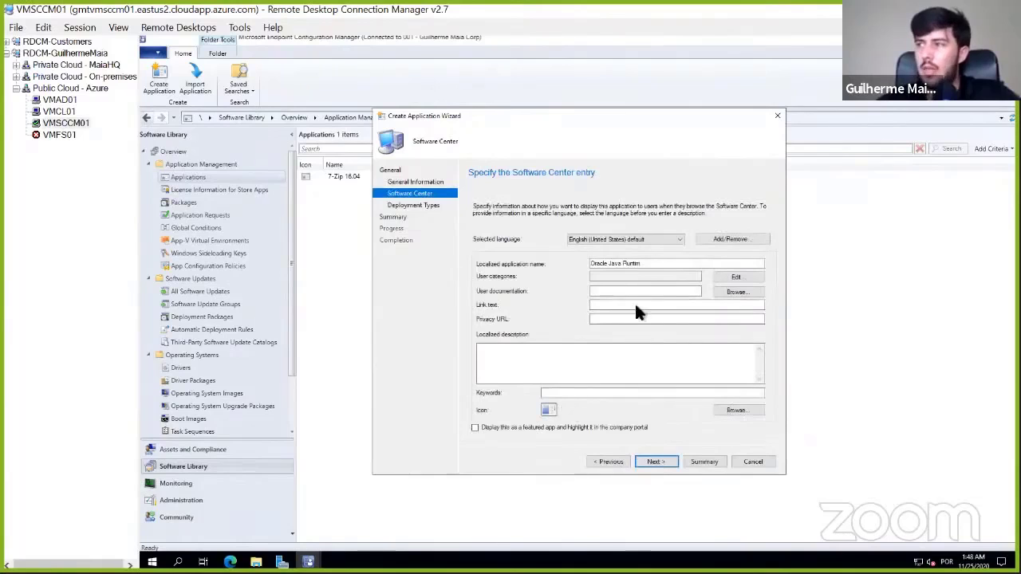
- Correct the localized application name to Oracle Java Runtime and continue to the deployment types
left_click(649, 264)
type("e")
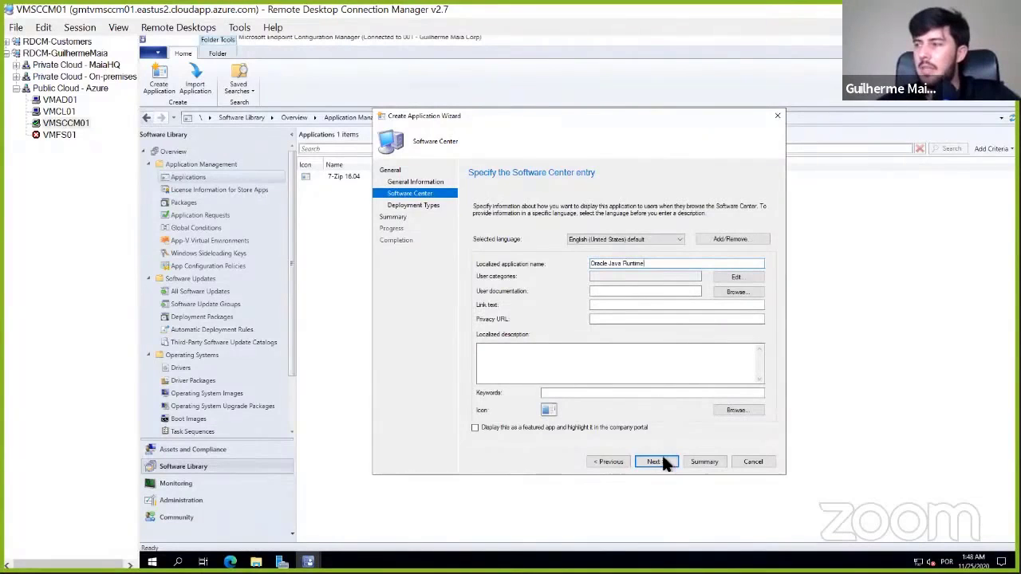
left_click(663, 460)
- Add a deployment type of type Script Installer with manually specified information and continue to its general information
left_click(618, 417)
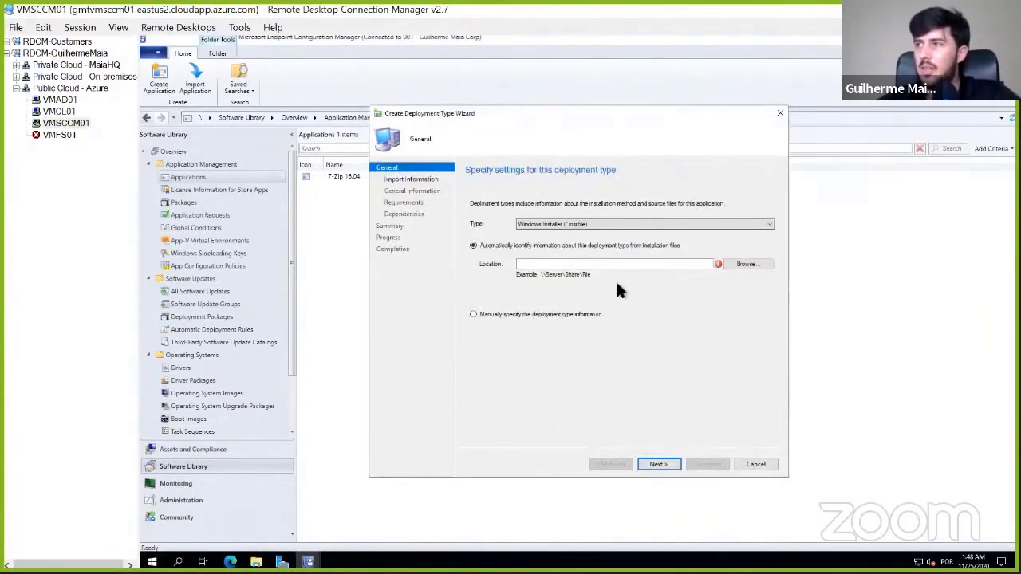
left_click(548, 314)
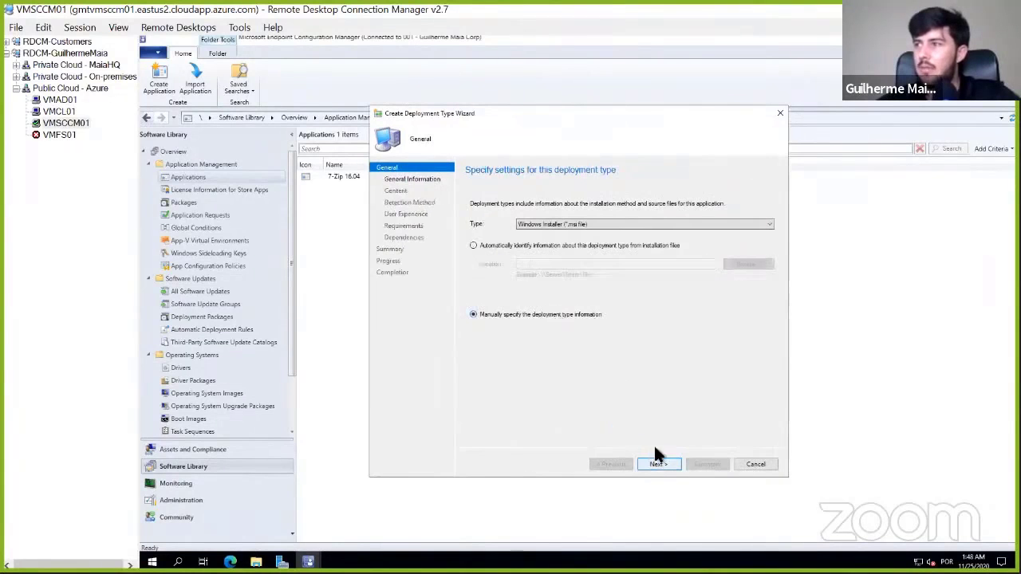
left_click(590, 224)
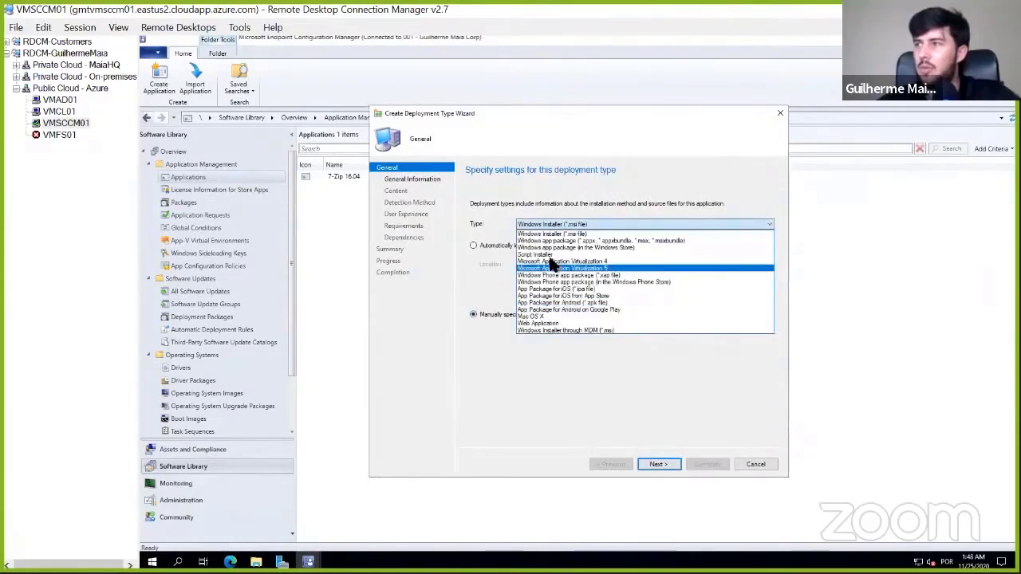
left_click(550, 255)
left_click(668, 460)
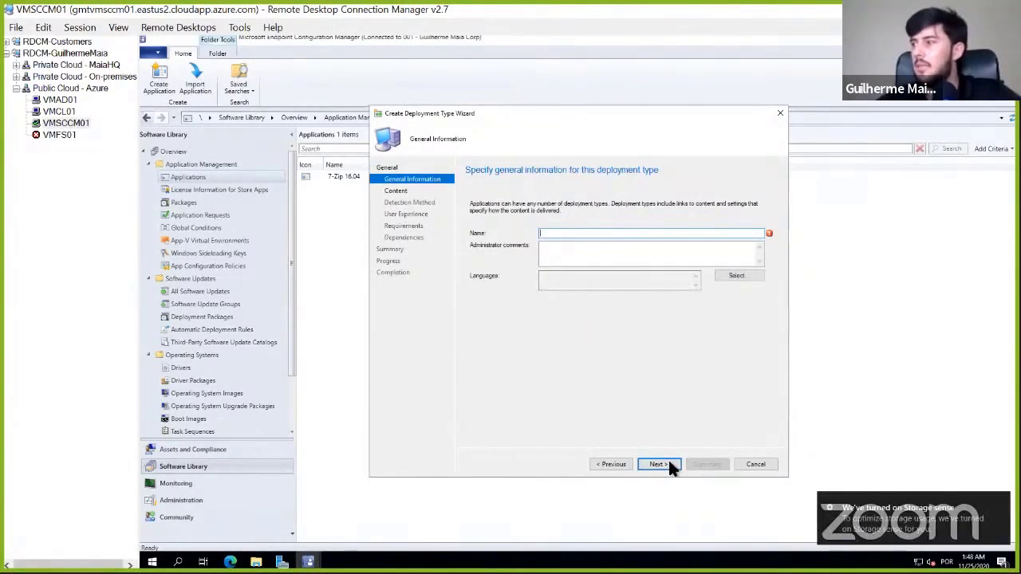
- Name the deployment type Oracle Java Ins and continue to its content settings
type("O")
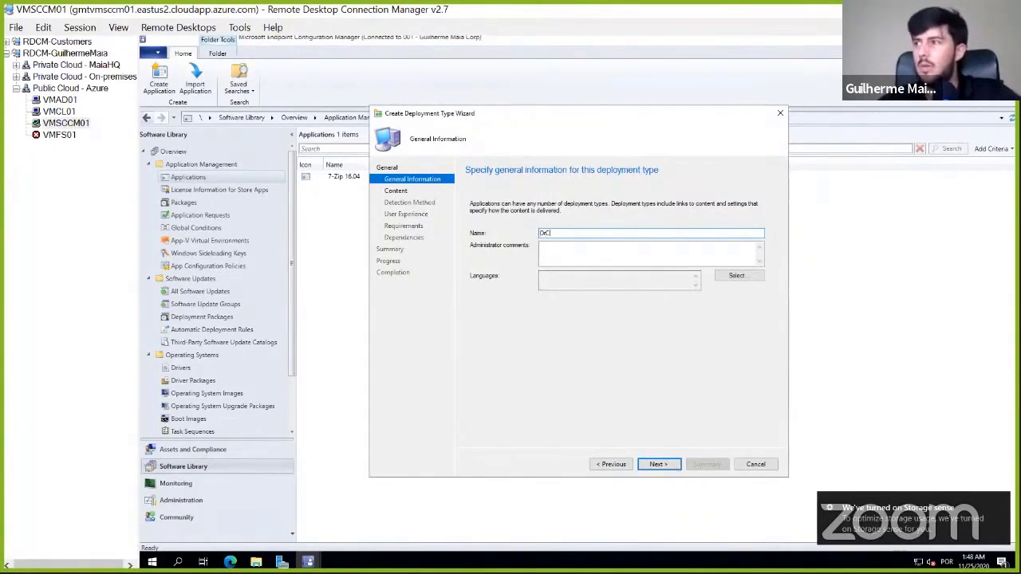
type("ra")
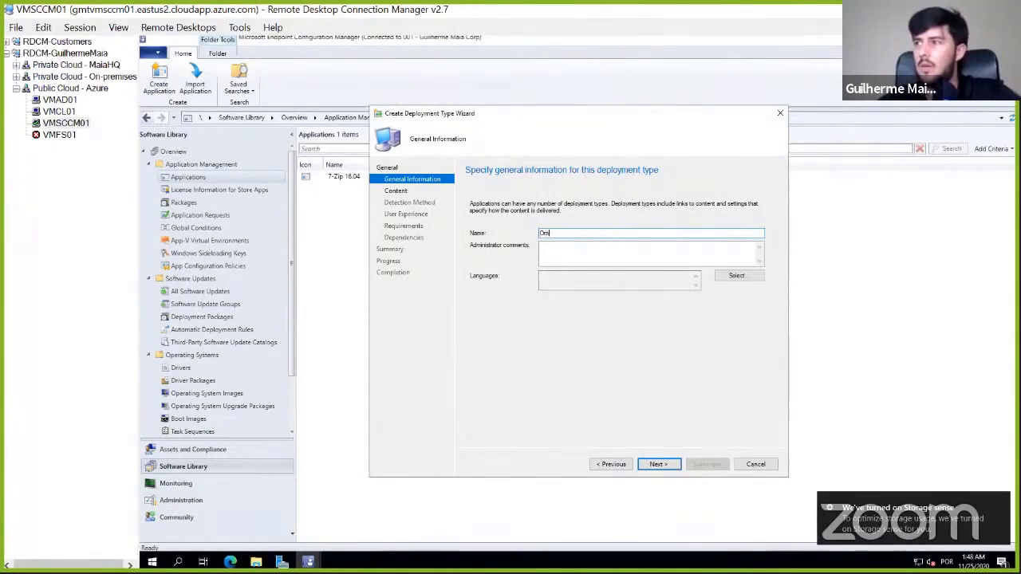
type("cle Java Install")
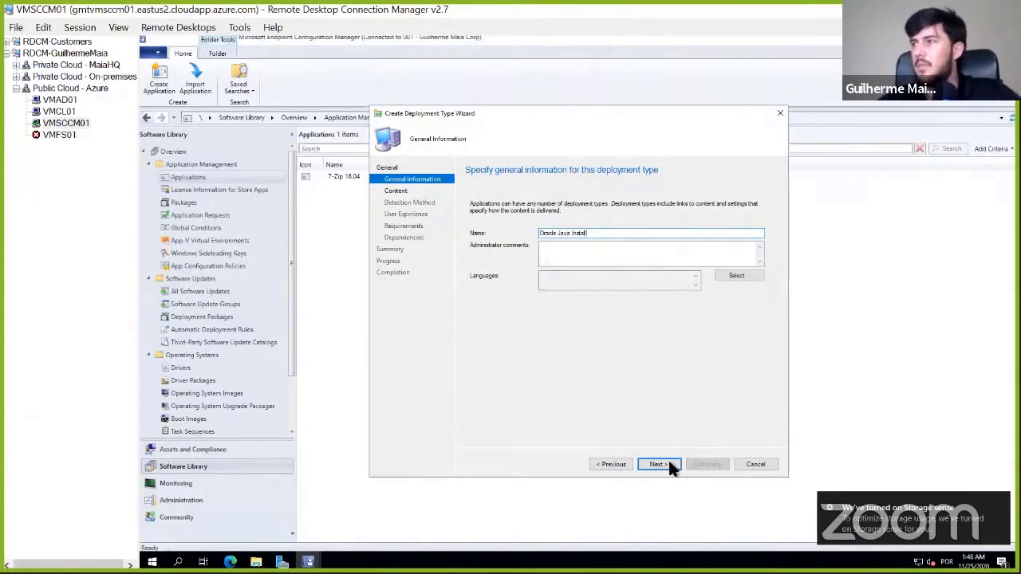
left_click(659, 464)
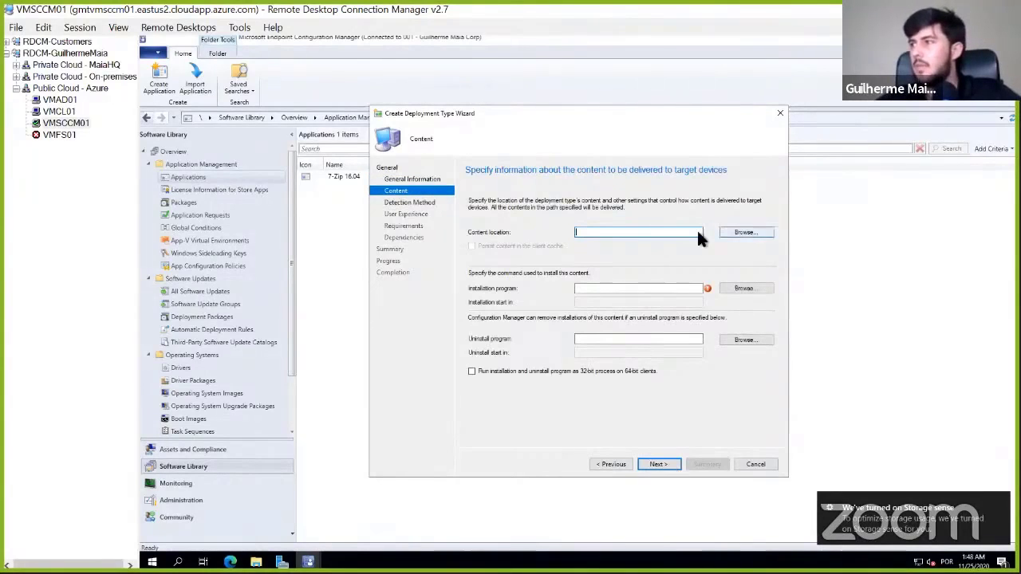
- Set the deployment type's content location to \\vmsccm01\source$\Applications\Java-Runtime
left_click(736, 234)
left_click(513, 147)
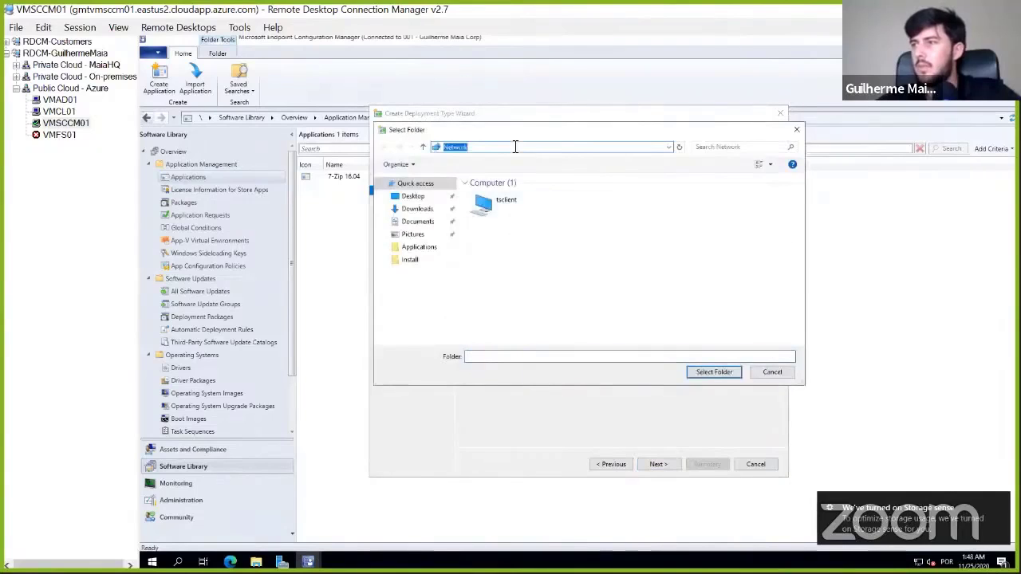
key("BackSpace")
type("\\vm")
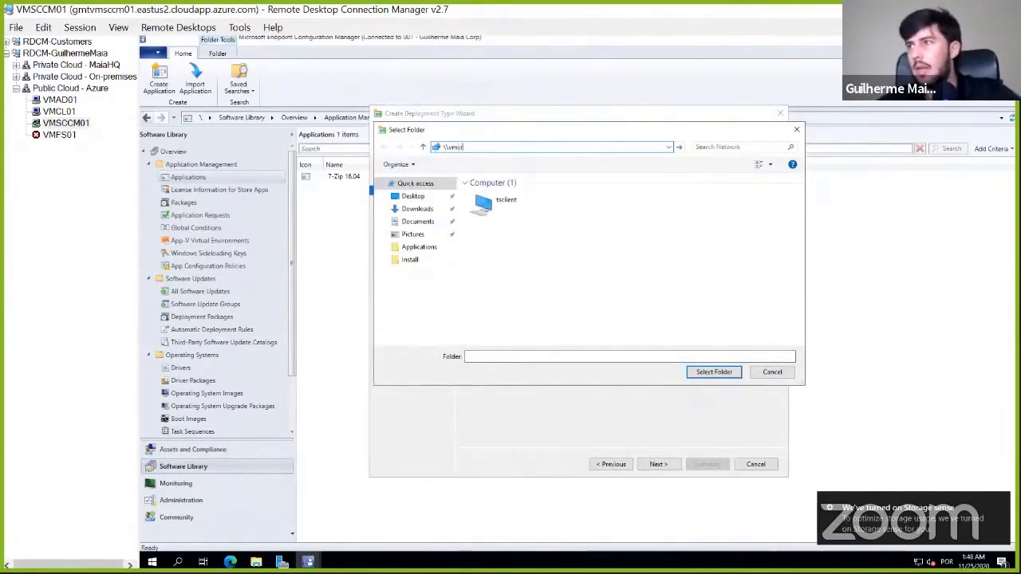
type("sccm01\\")
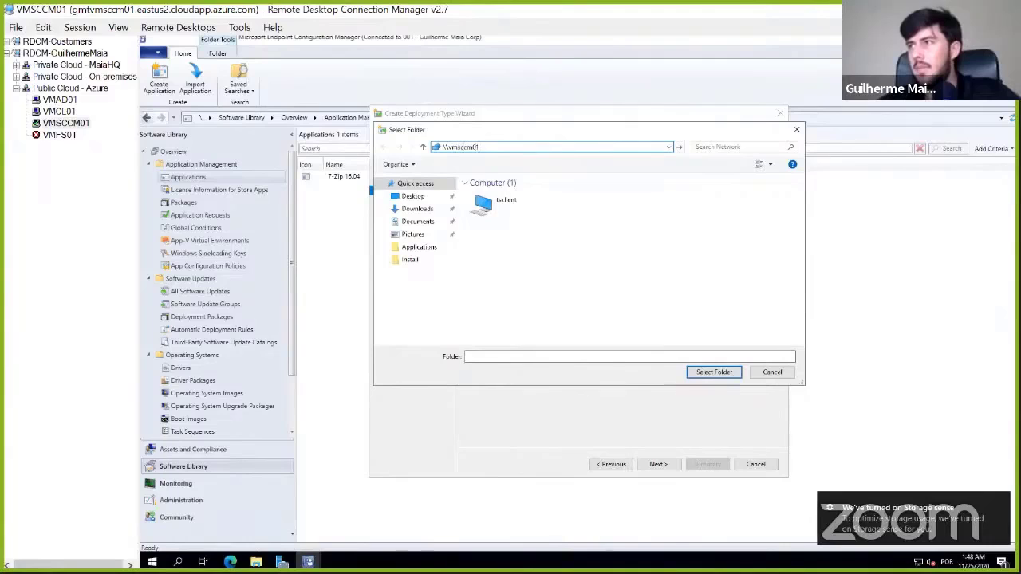
type("s")
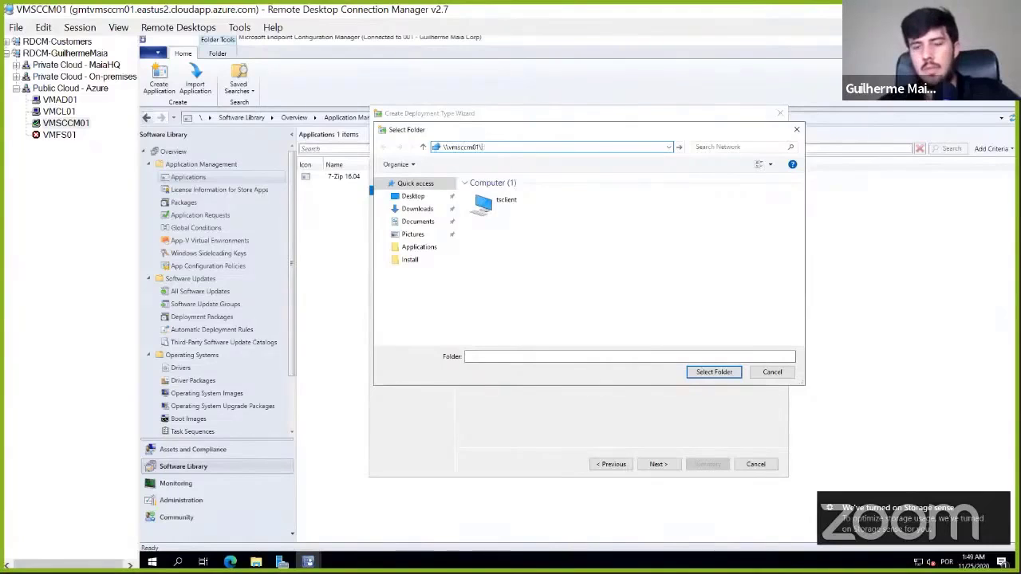
type("ources$")
key("Return")
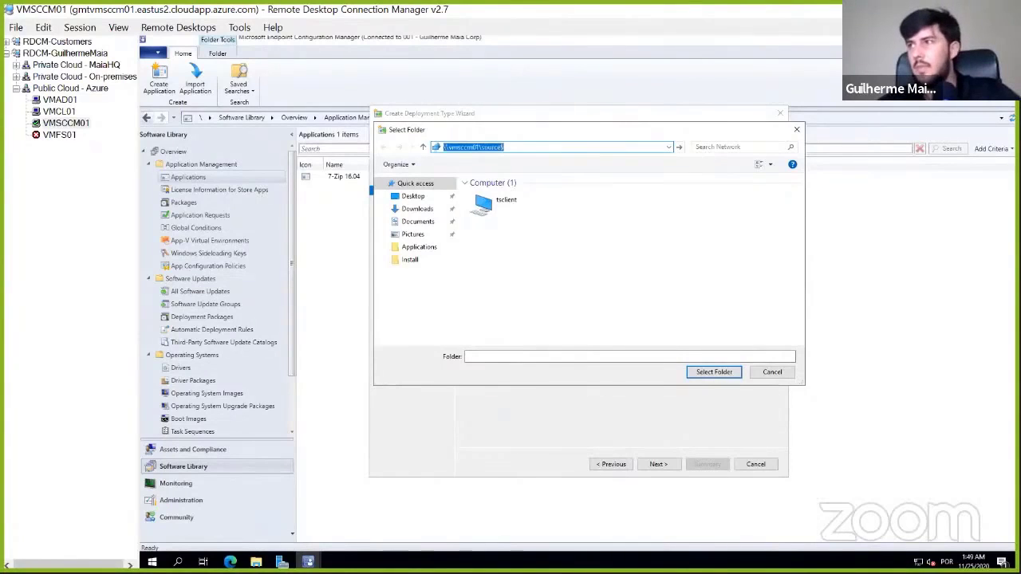
double_click(520, 195)
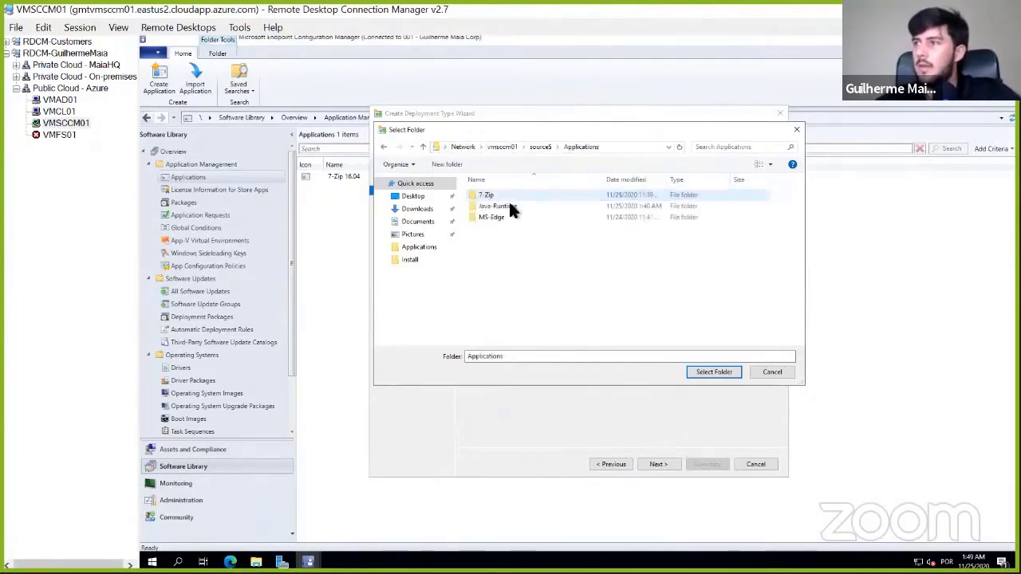
left_click(511, 206)
left_click(713, 372)
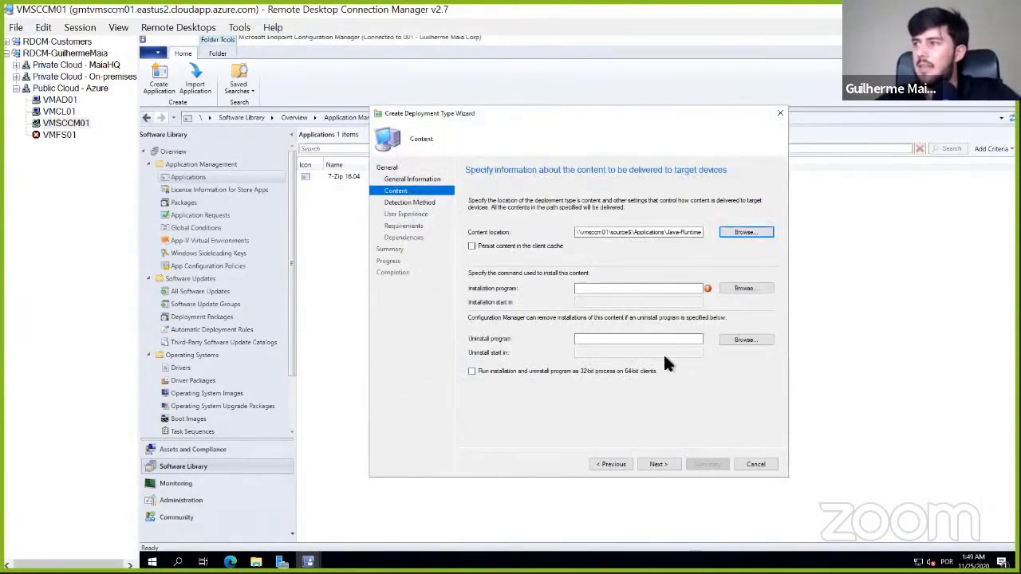
- Set the installation program to "jre-8u271-windows-i586.exe" /install /quiet and continue to the detection method
left_click(762, 288)
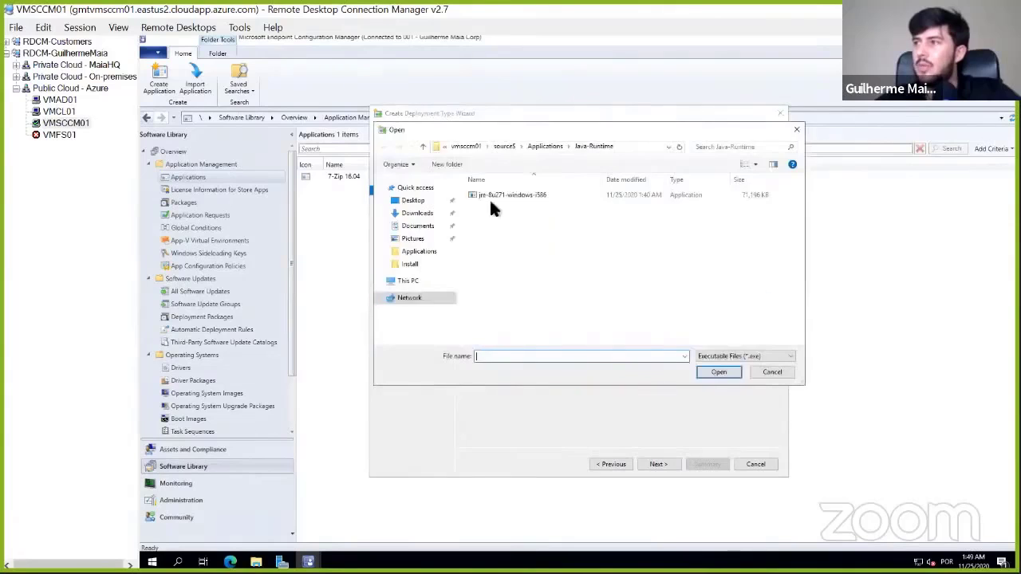
left_click(494, 196)
double_click(496, 196)
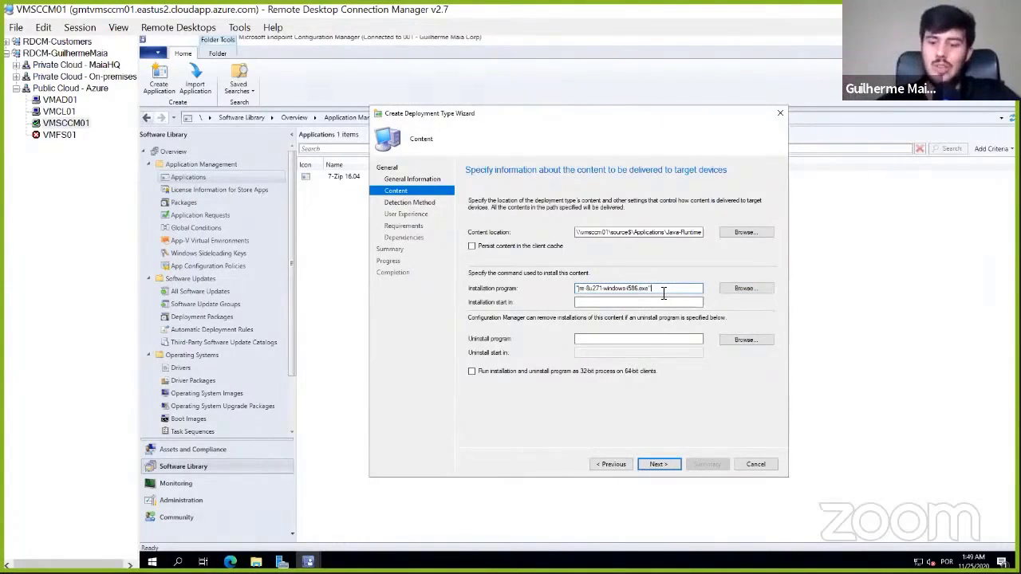
type("ns")
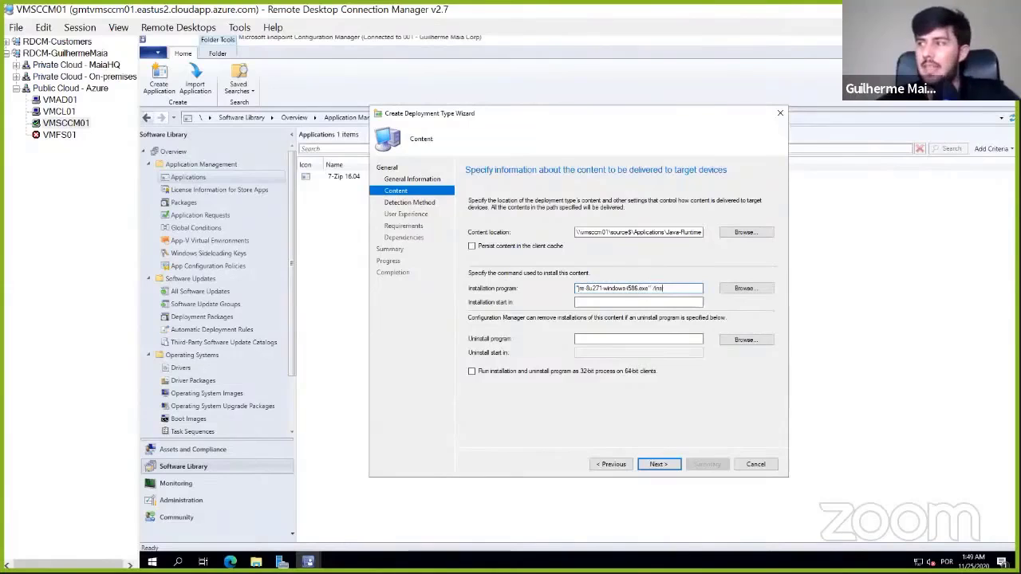
type("tall /quiet")
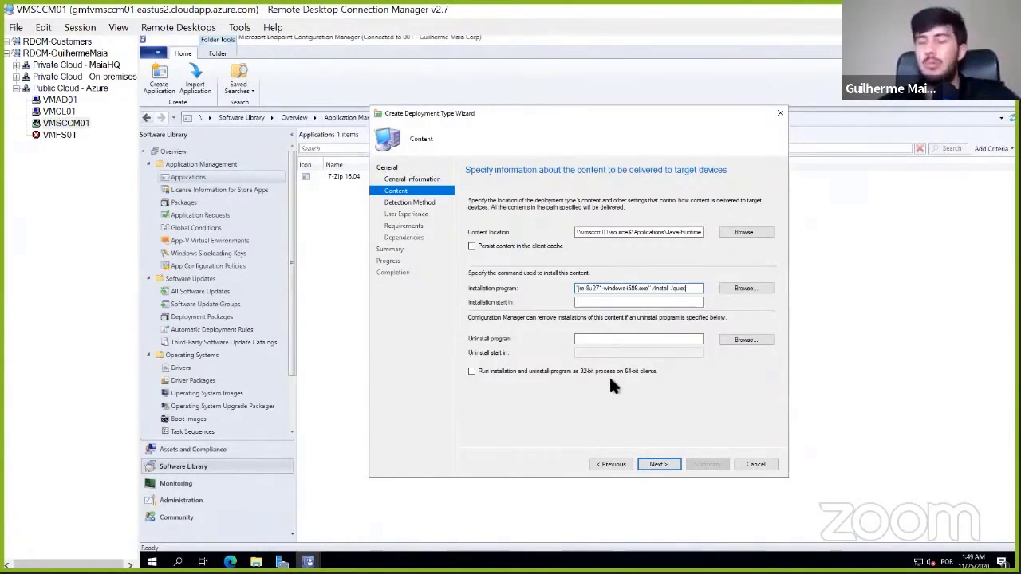
left_click(667, 464)
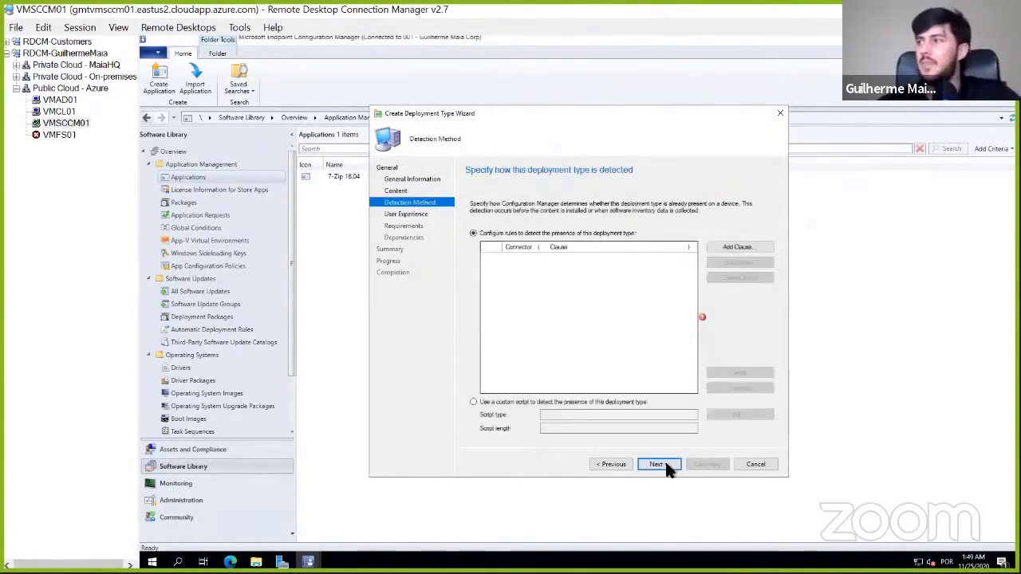
- Examine the available setting types and file types for a detection rule, discard the rule and cancel the deployment type wizard
left_click(731, 248)
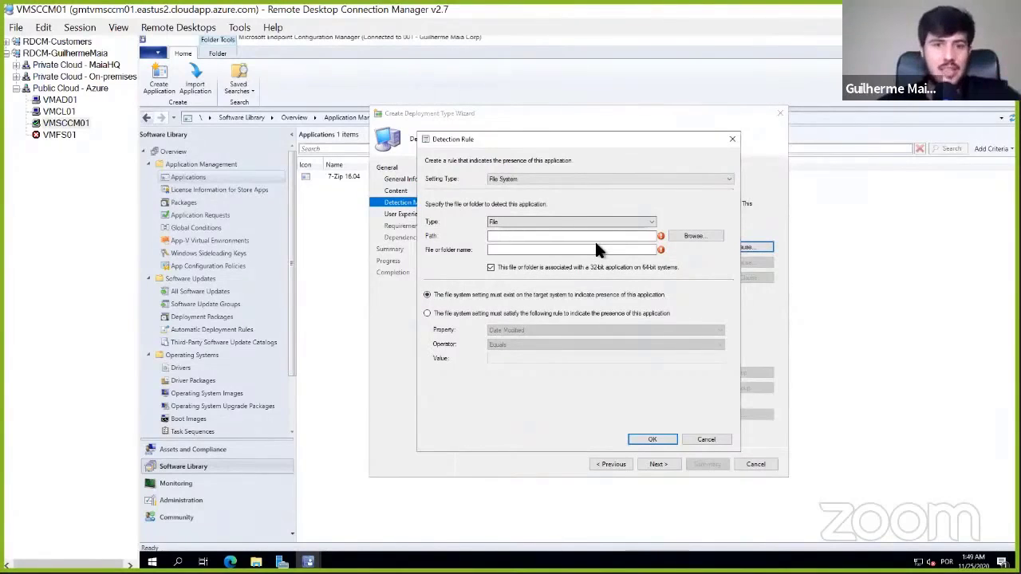
left_click(652, 223)
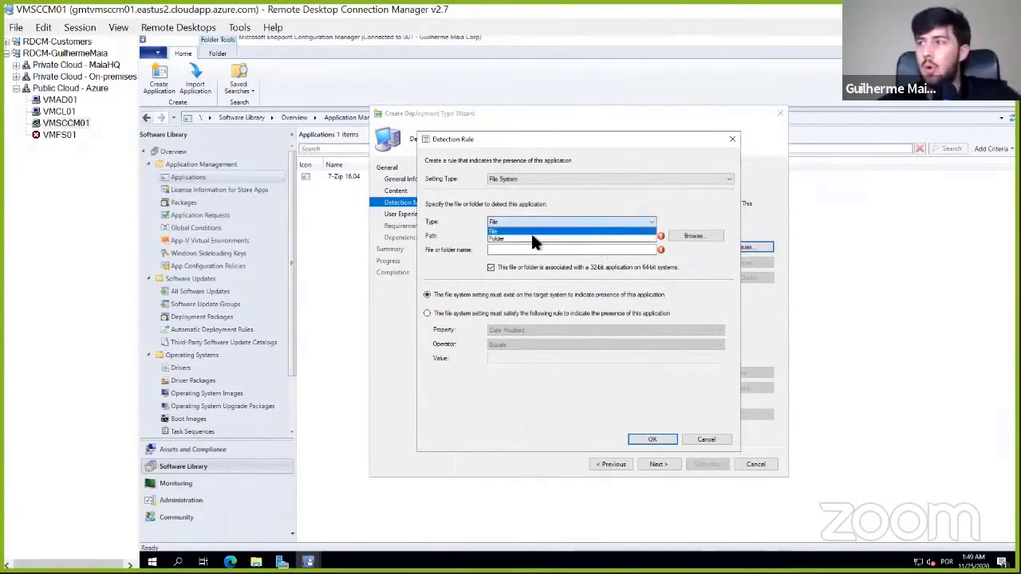
left_click(564, 174)
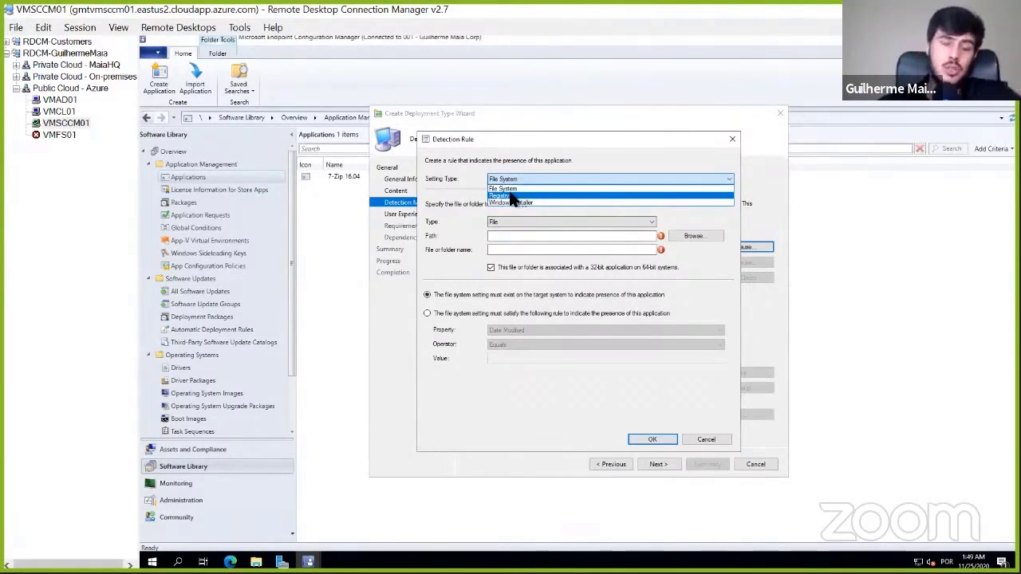
left_click(719, 434)
left_click(708, 437)
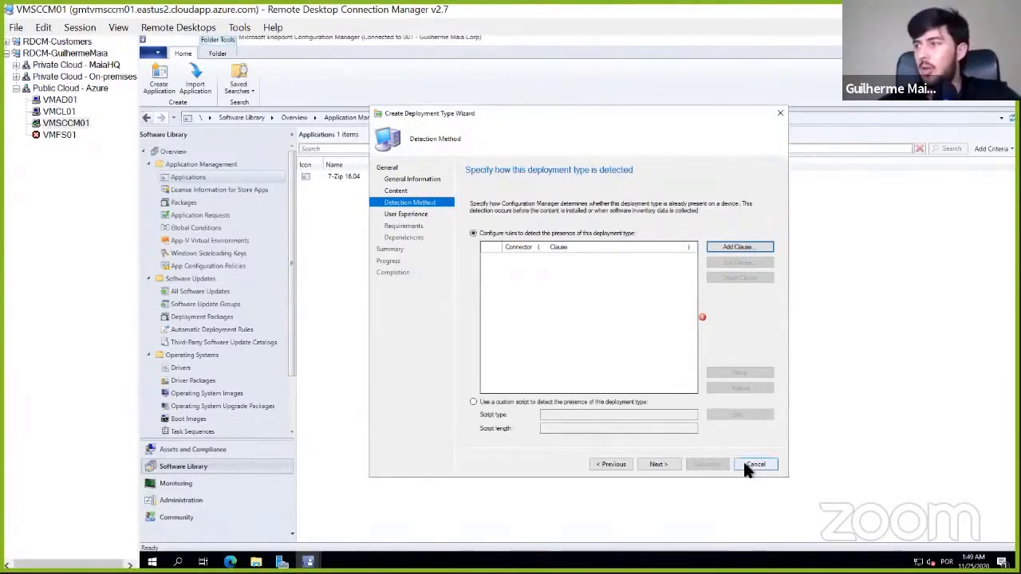
left_click(744, 464)
left_click(611, 338)
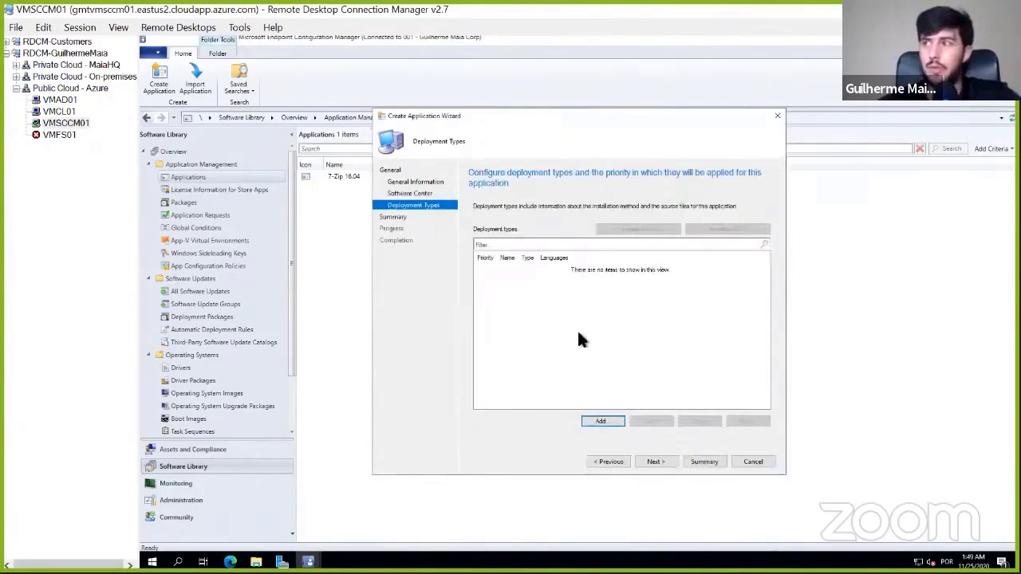
- Switch to the VMCL01 session, allow the Java SE Runtime Environment installer to make changes and start installing Java
left_click(59, 111)
left_click(524, 252)
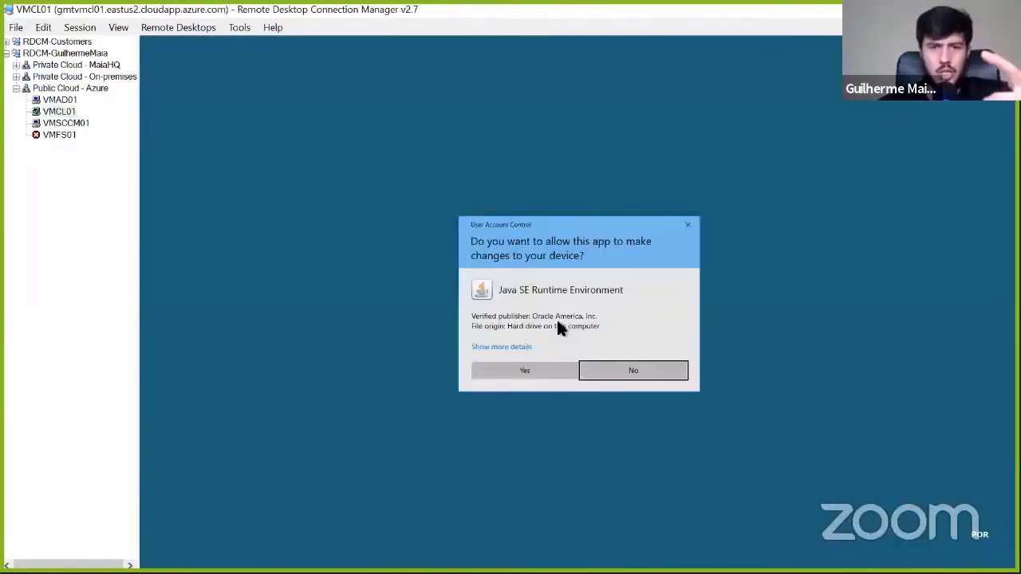
left_click(562, 371)
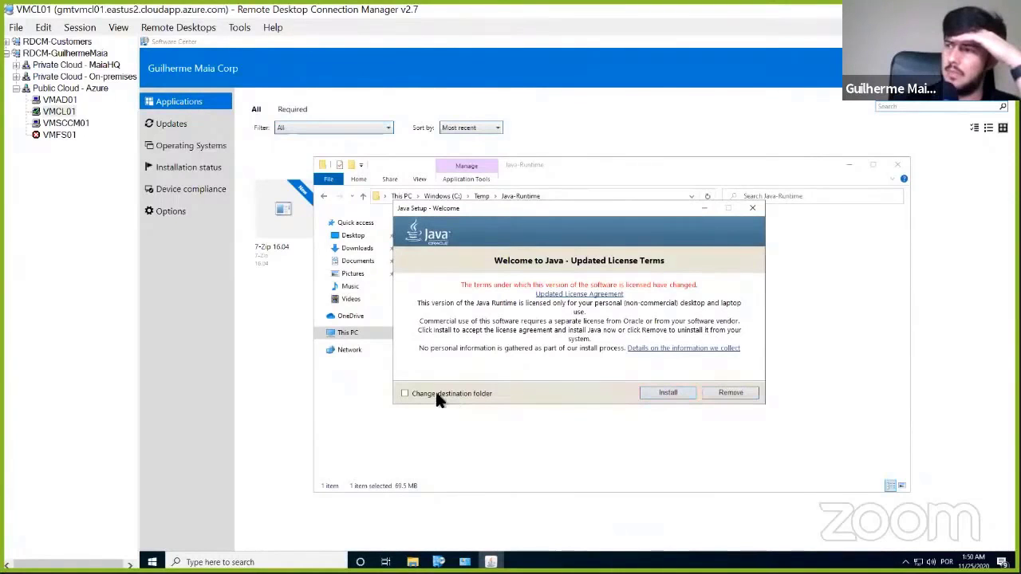
left_click(661, 397)
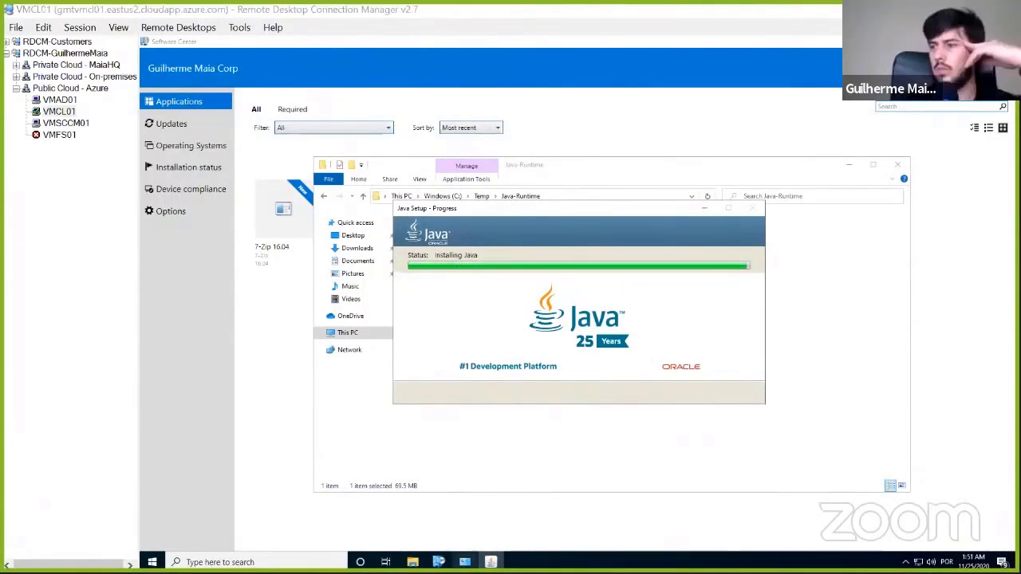
- Close the Programs and Features window and finish the Java setup
mouse_move(465, 562)
left_click(463, 517)
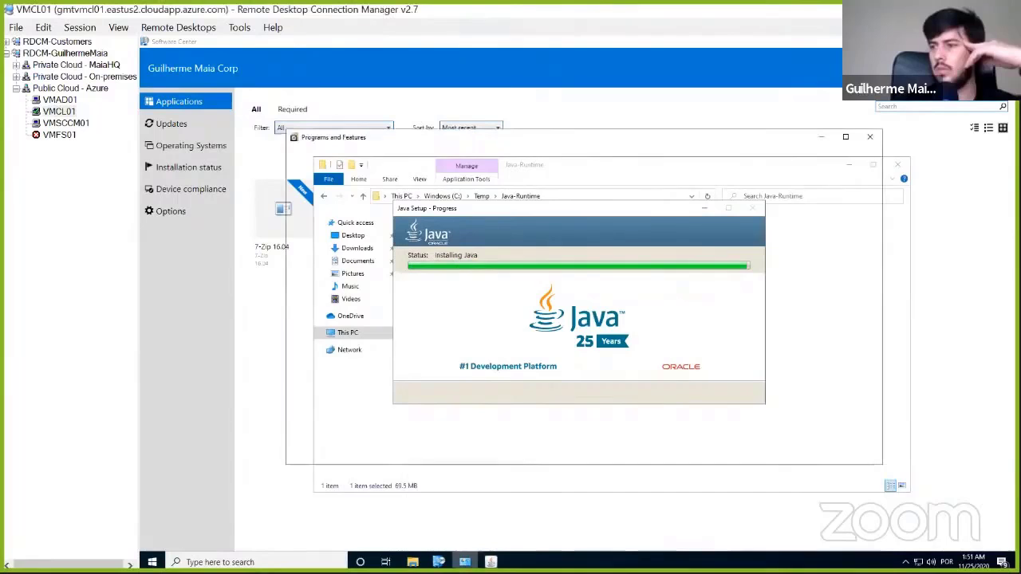
left_click(872, 139)
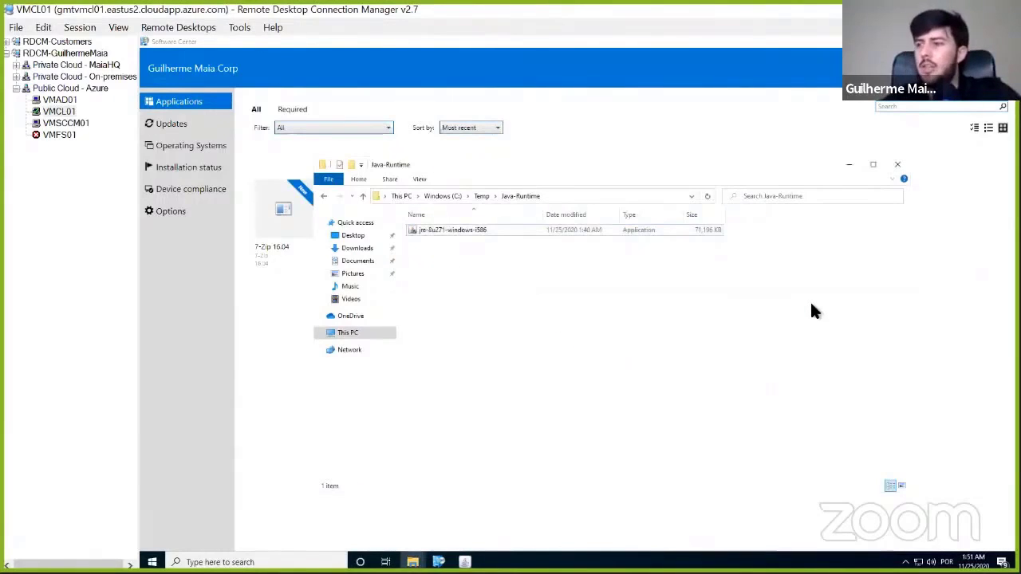
left_click(465, 562)
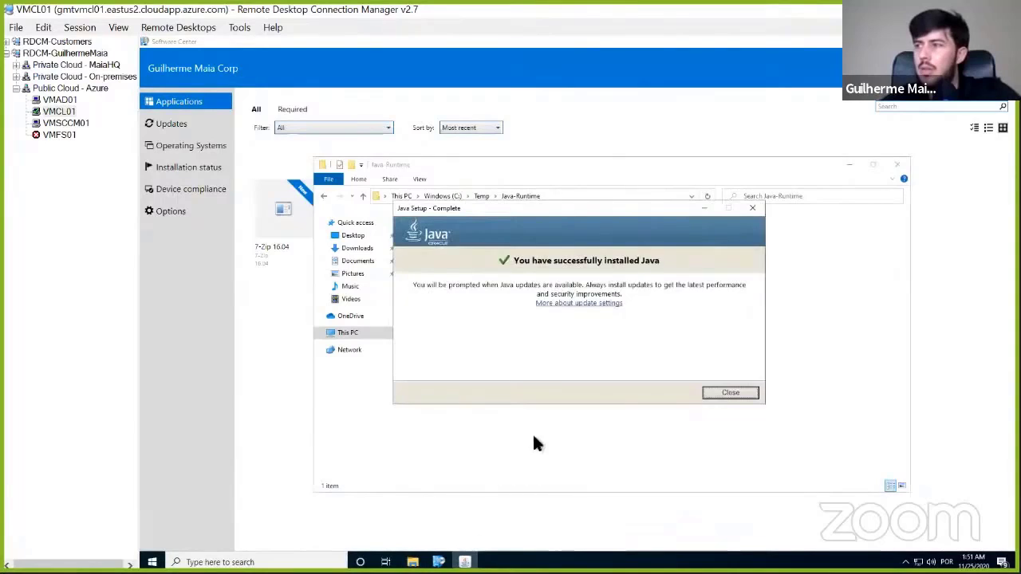
key("Return")
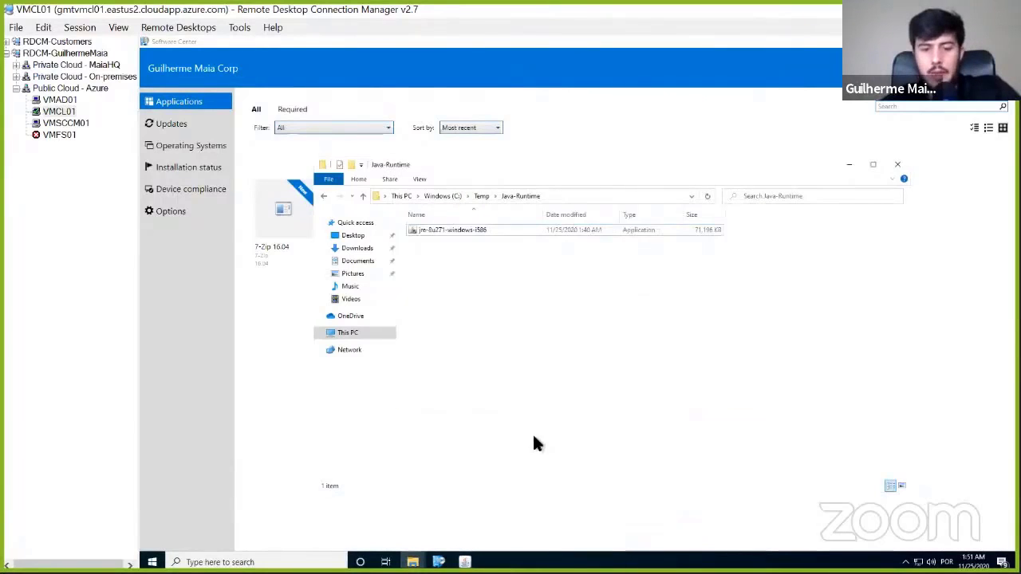
- Open the %temp% folder and its jds8791234.tmp subfolder, granting permanent access to that subfolder
key("super+r")
type("%temp%")
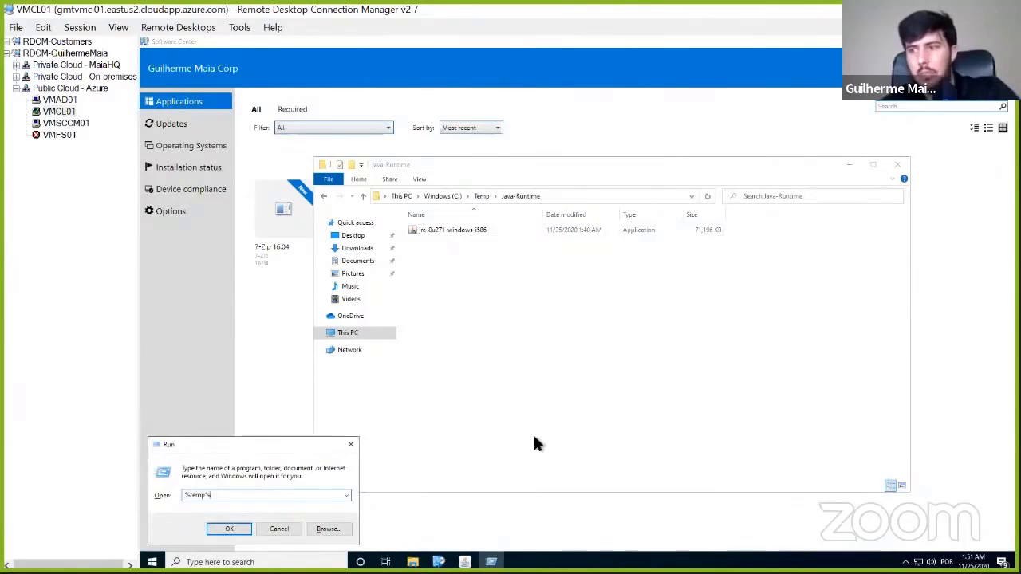
key("Return")
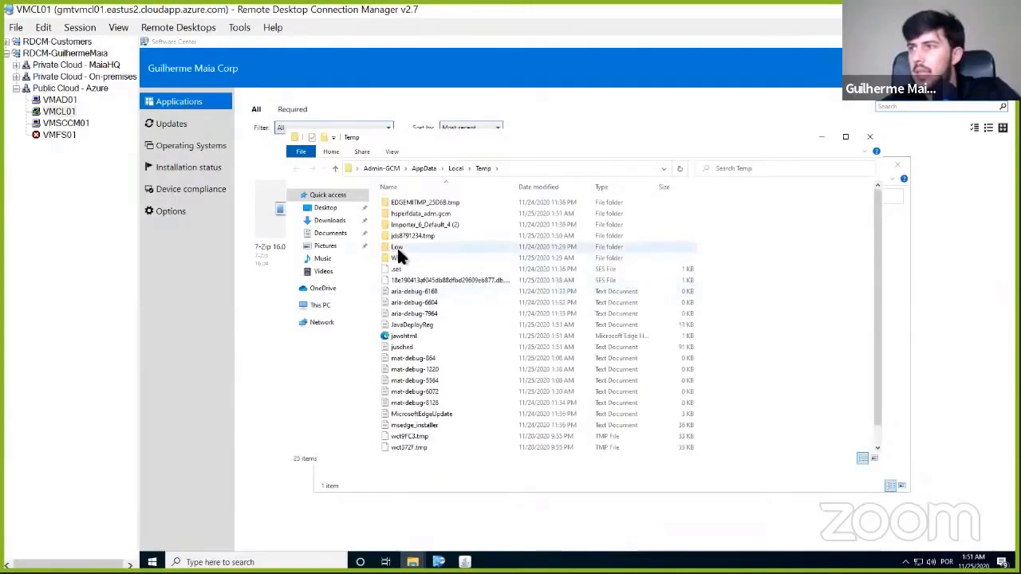
left_click(405, 235)
key("Return")
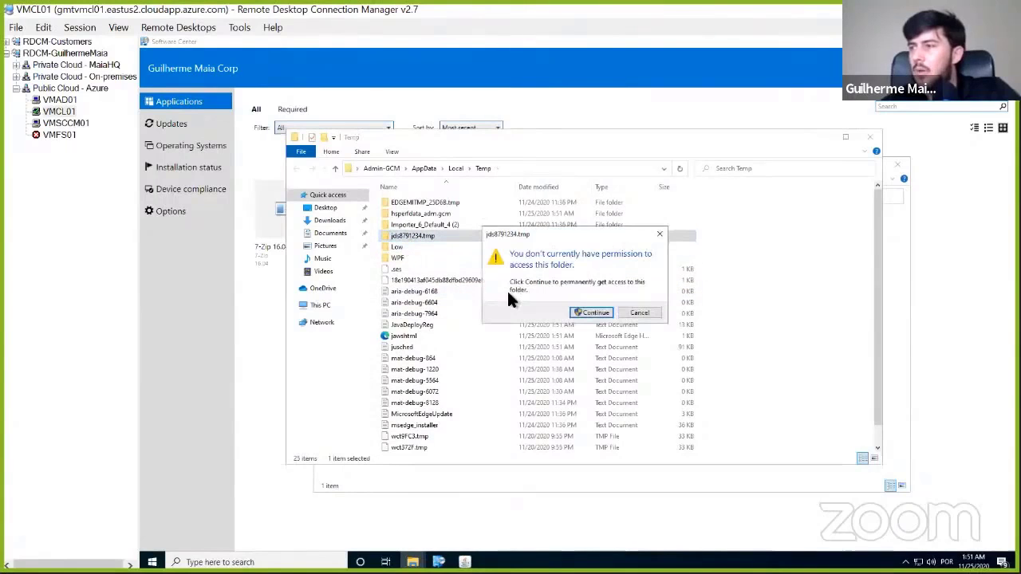
key("Return")
key("Down")
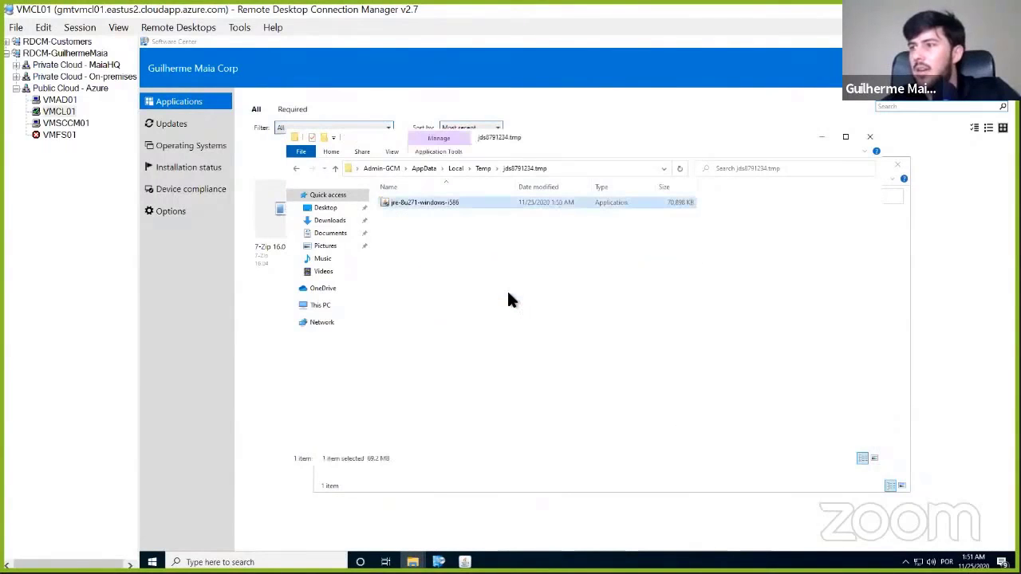
- View the properties of the jre-8u271-windows-i586 application in the jds8791234.tmp folder and close them
right_click(457, 204)
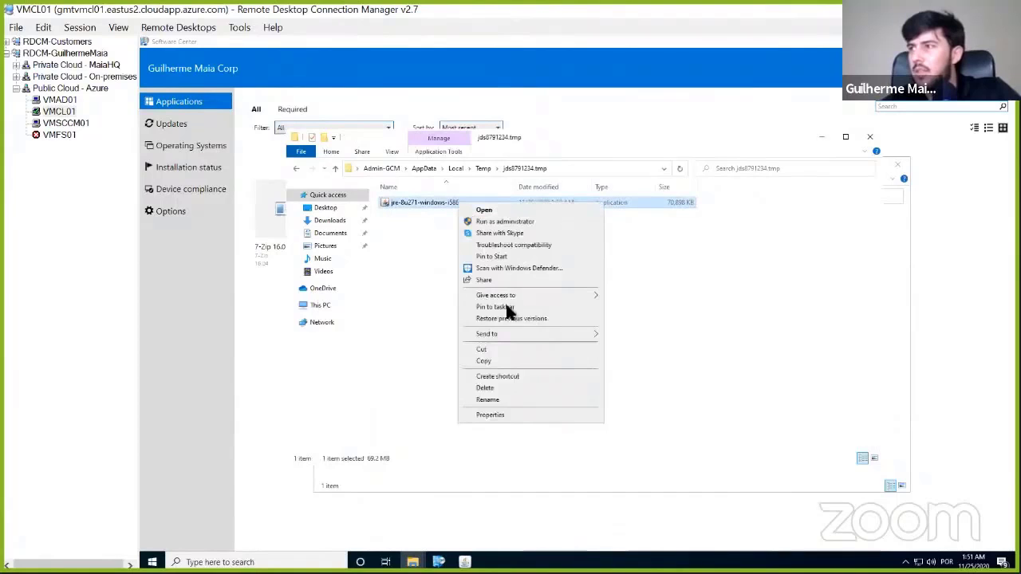
left_click(502, 415)
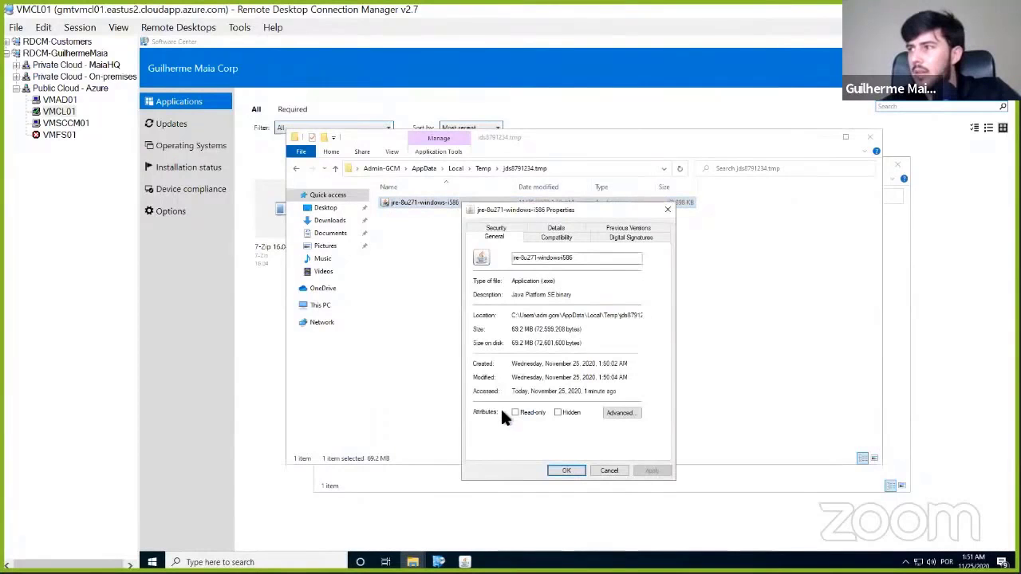
left_click(666, 206)
left_click(551, 269)
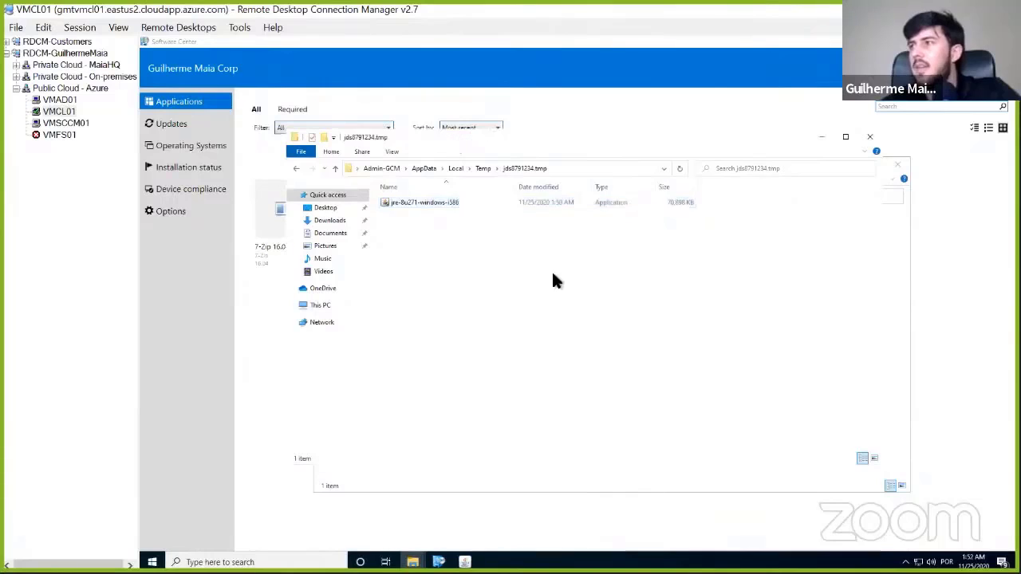
- Examine the contents of the other Temp subfolders, including WPF and Low, for extracted Java installer files
key("BackSpace")
key("Up")
key("Return")
key("BackSpace")
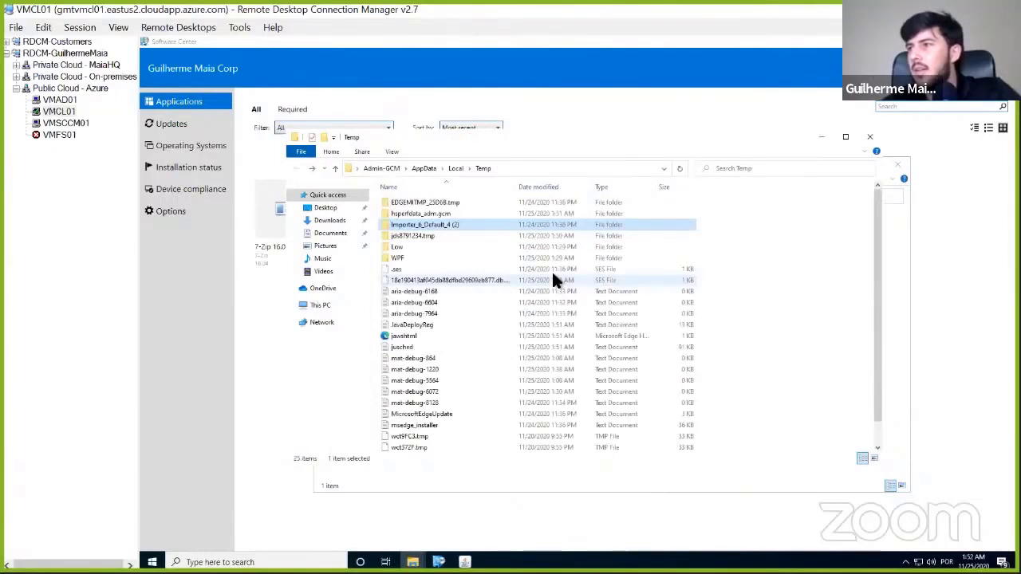
key("Up")
key("Return")
key("BackSpace")
key("Up")
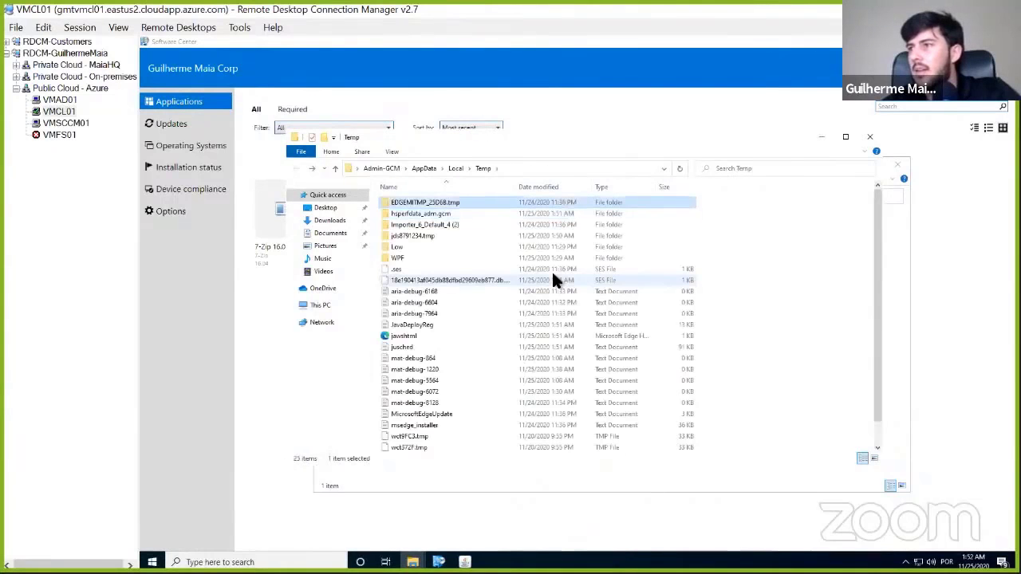
key("Down")
key("Down")
key("Down")
key("Down")
key("Down")
key("Return")
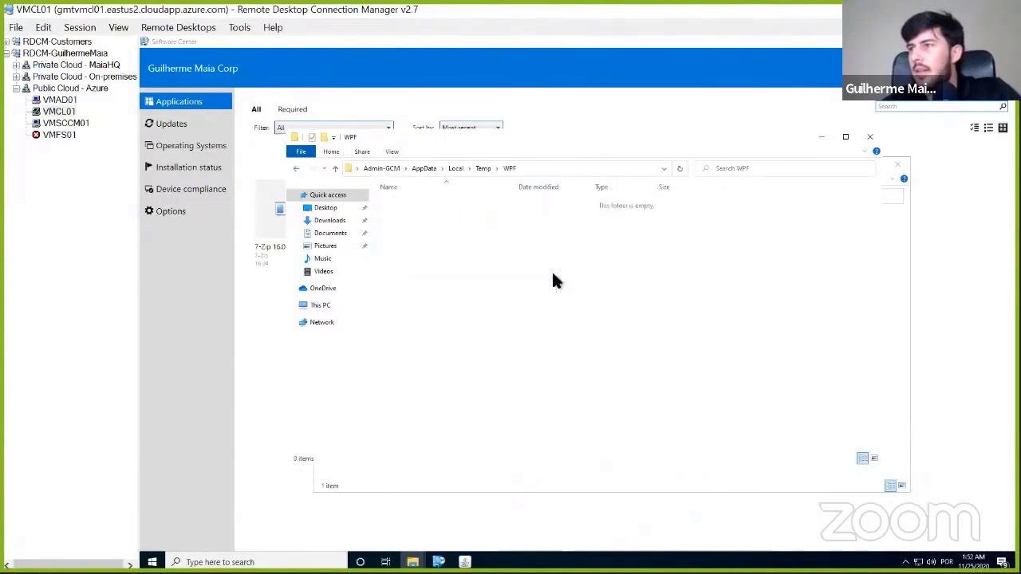
key("BackSpace")
key("Up")
key("Return")
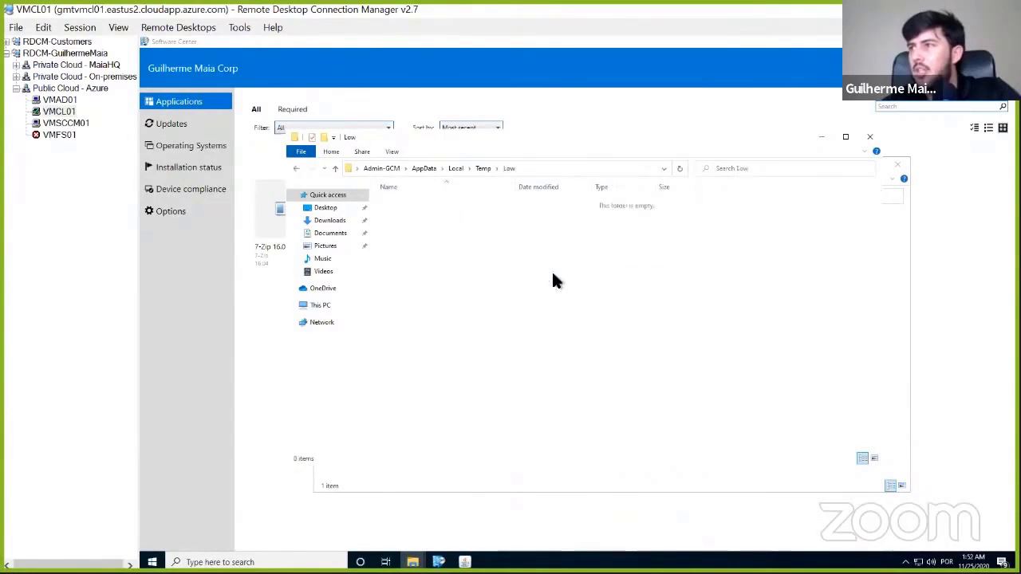
key("BackSpace")
key("Up")
key("Return")
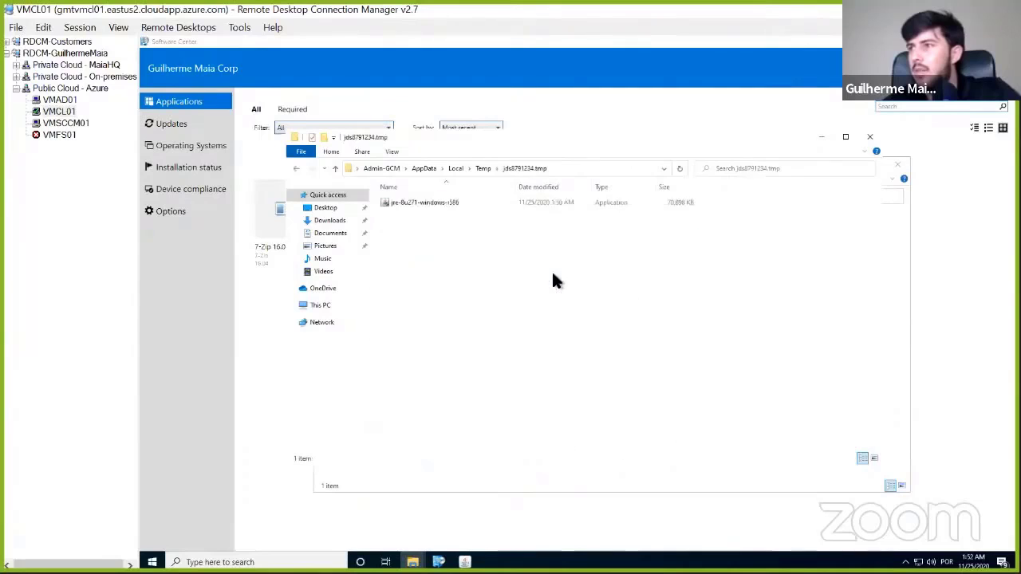
key("BackSpace")
key("Up")
key("Up")
key("Up")
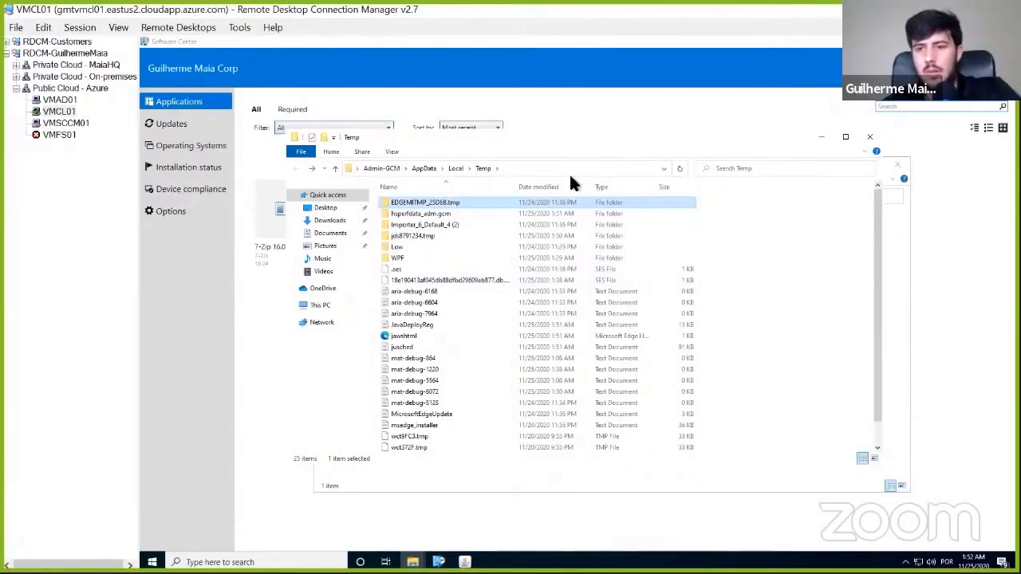
- Open the %AppData% folder and browse to its Sun\Java subfolder
key("super+r")
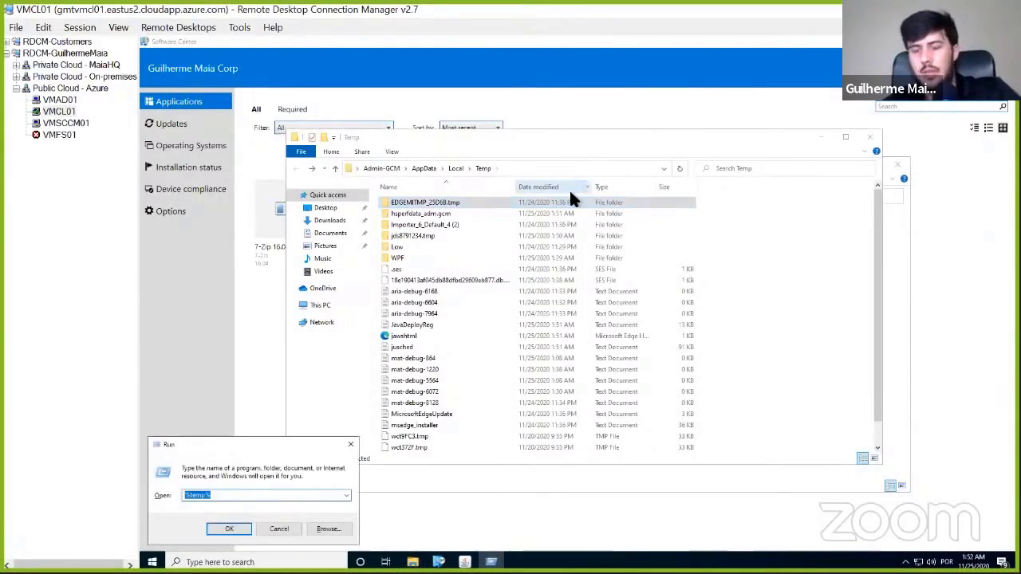
type("%AppD")
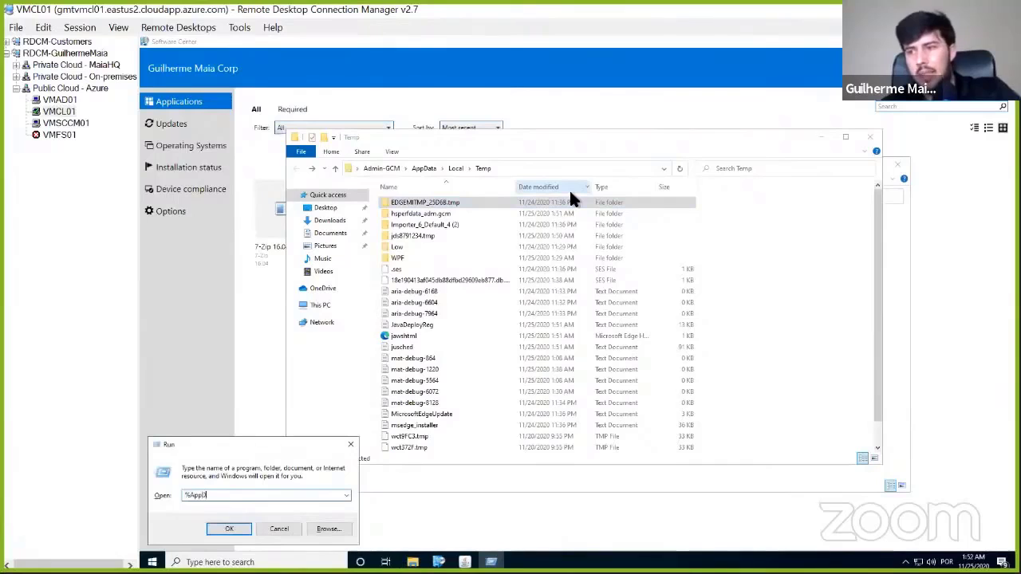
type("ata")
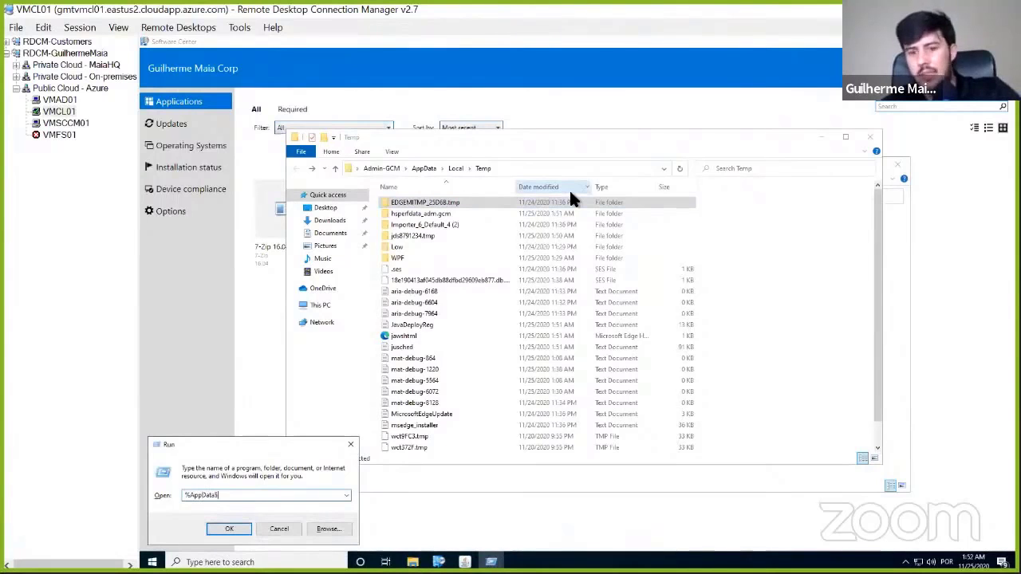
type("%")
key("Return")
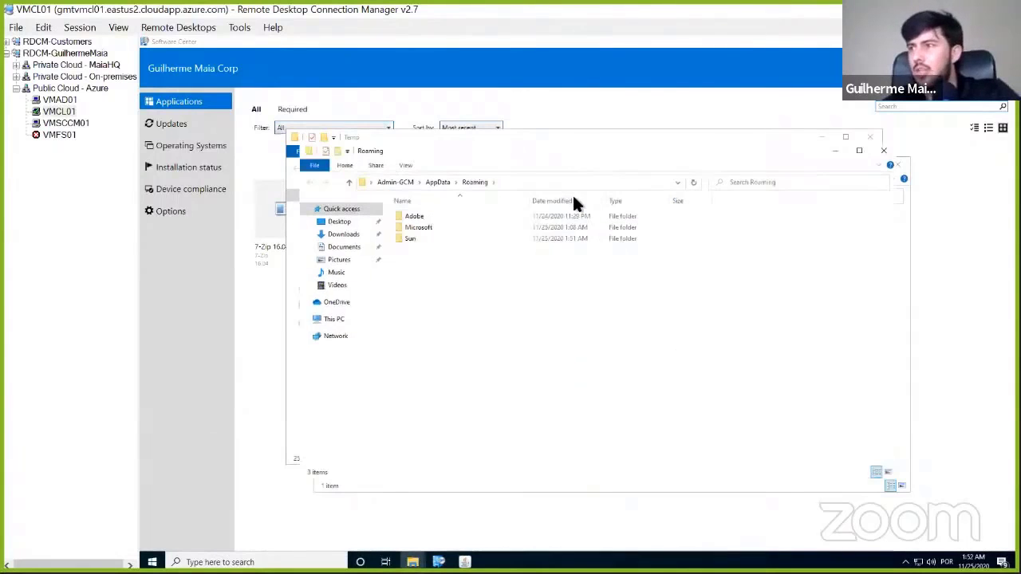
double_click(410, 238)
left_click(411, 217)
double_click(411, 217)
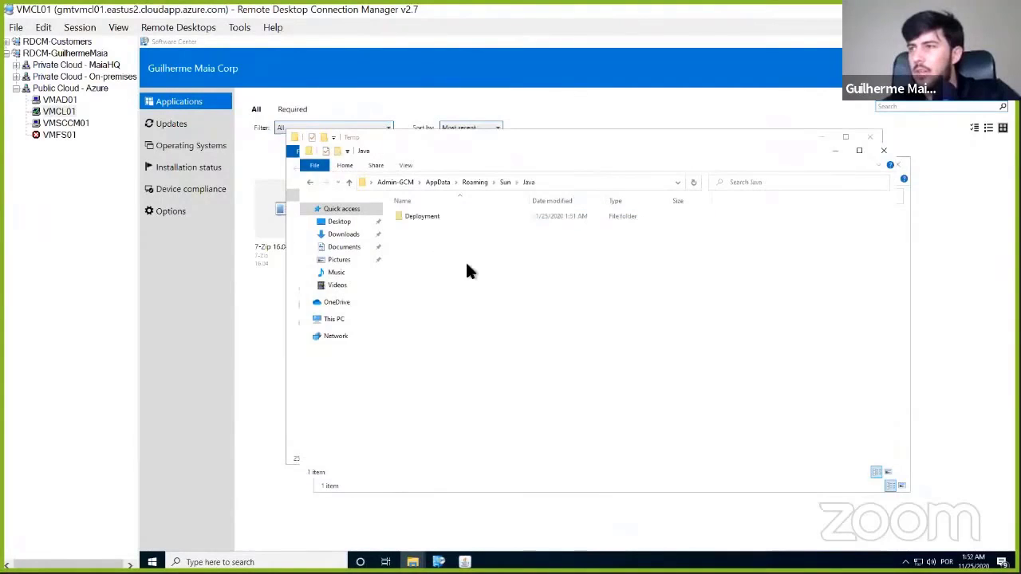
- Examine the Sun\Java\Deployment, Roaming and AppData\Local folders for extracted Java installer files
key("Down")
key("Return")
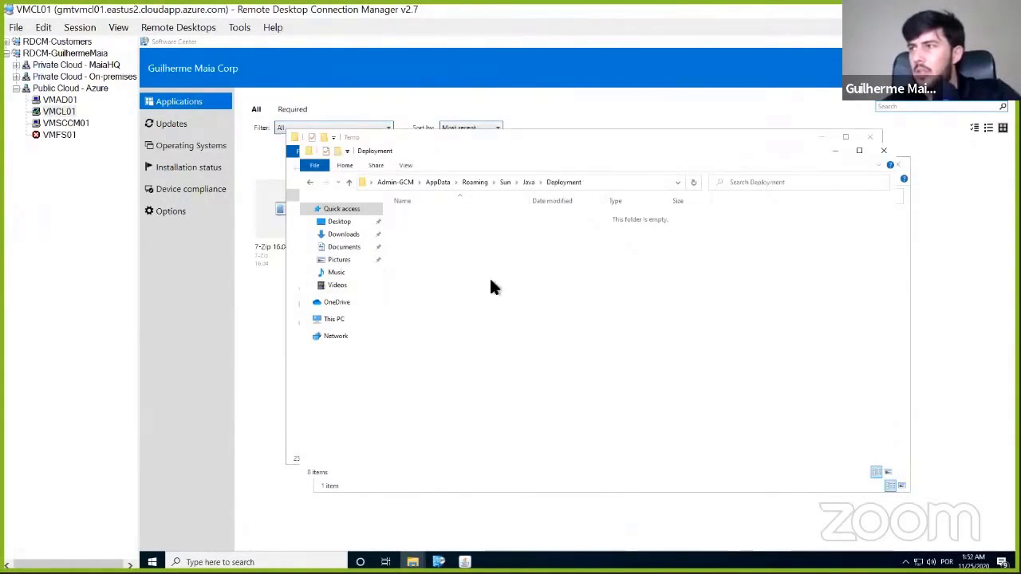
key("BackSpace")
key("BackSpace")
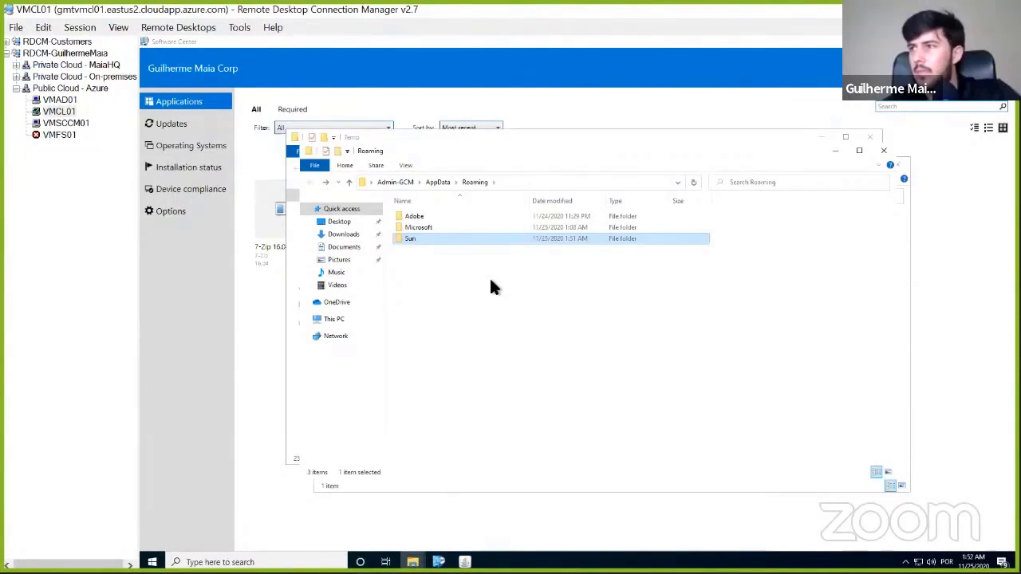
key("Up")
key("Up")
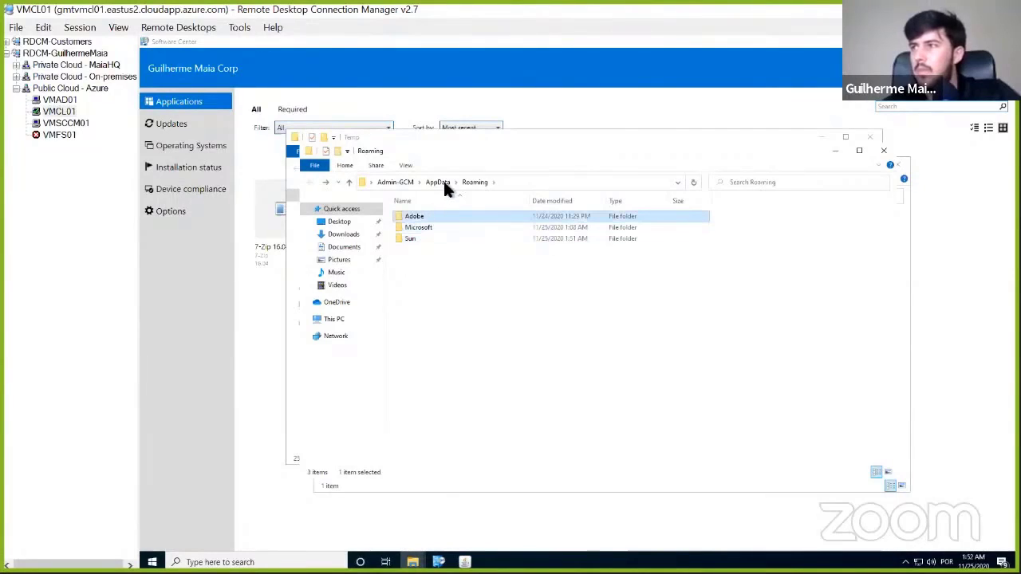
left_click(441, 182)
double_click(417, 215)
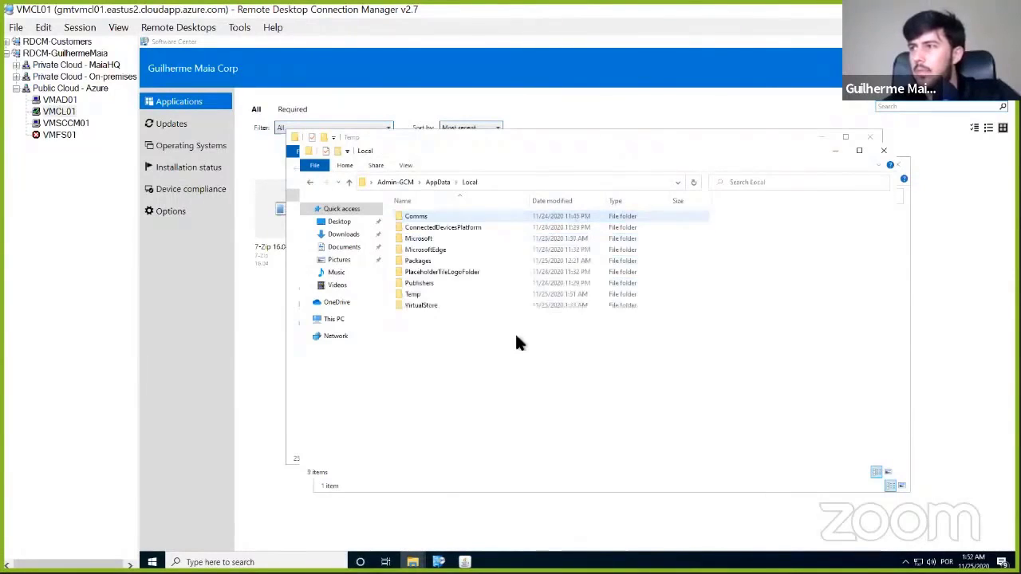
key("Down")
key("p")
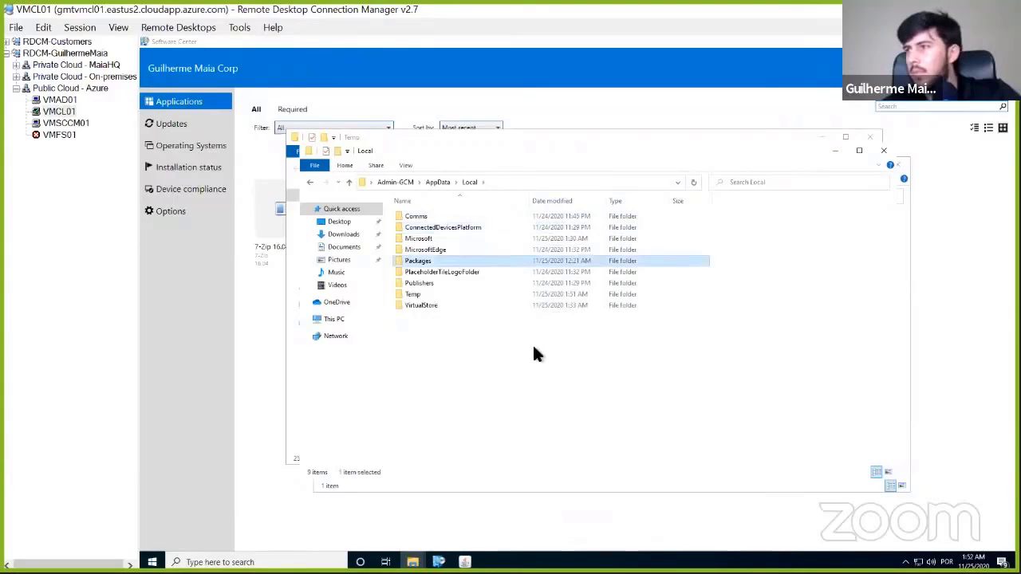
- Browse through AppData\LocalLow\Oracle\Java and check the contents of its jre1.8.0_271 subfolder
key("BackSpace")
key("Down")
key("Return")
key("o")
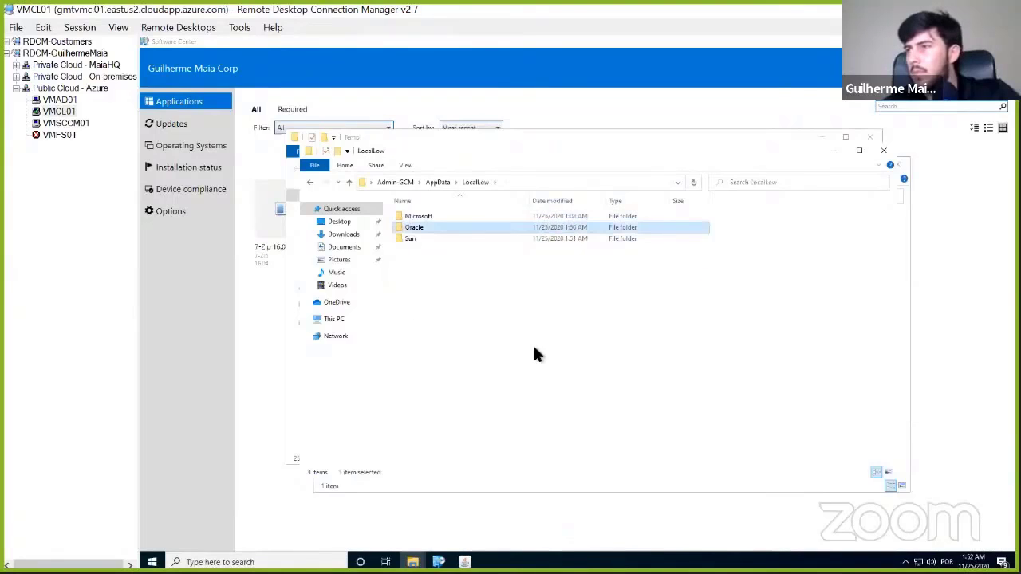
key("Return")
key("Return")
key("j")
key("r")
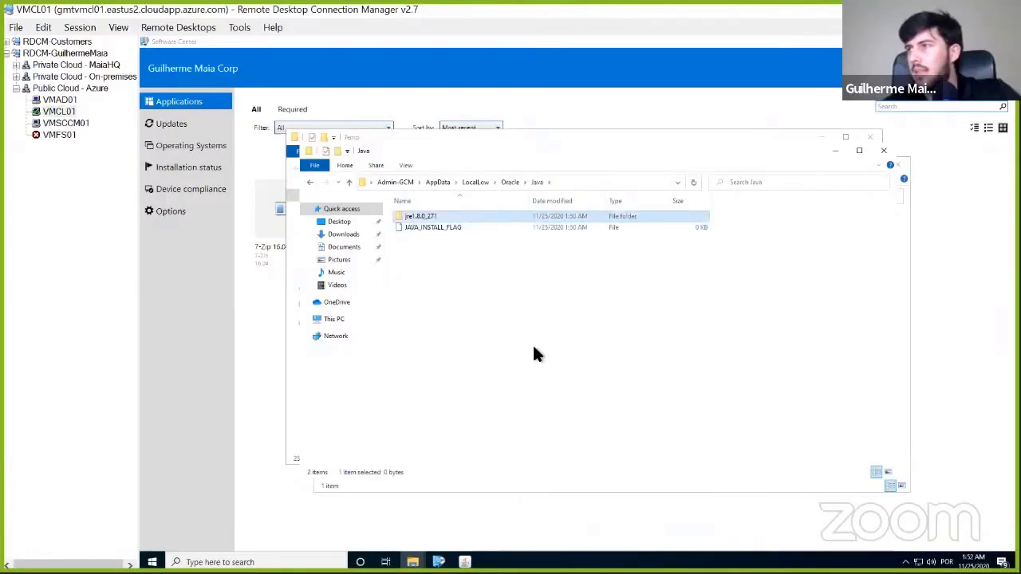
key("Return")
key("BackSpace")
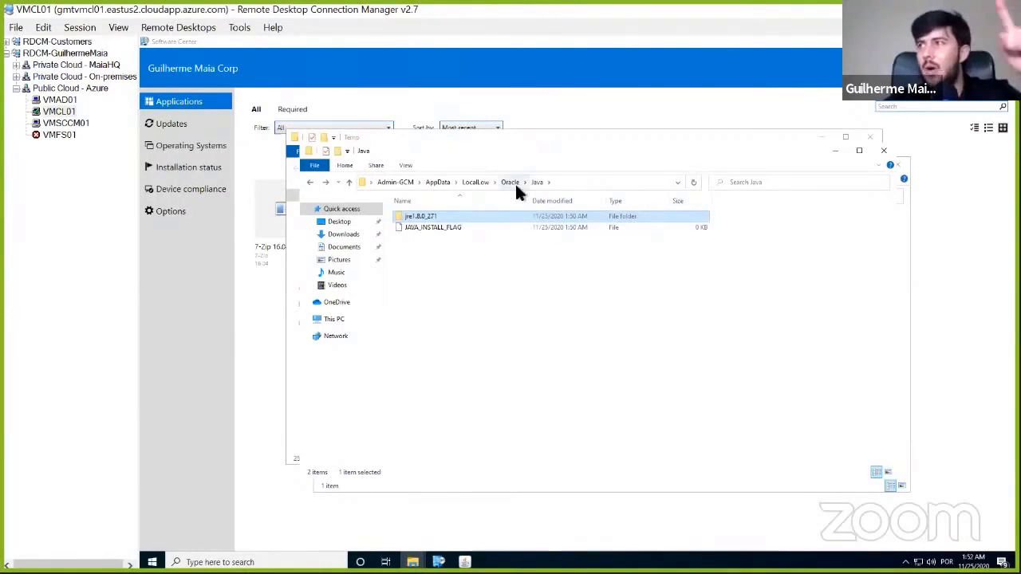
- Open the jre1.8.0_271 folder and view the properties of the Windows Installer package inside it
right_click(449, 217)
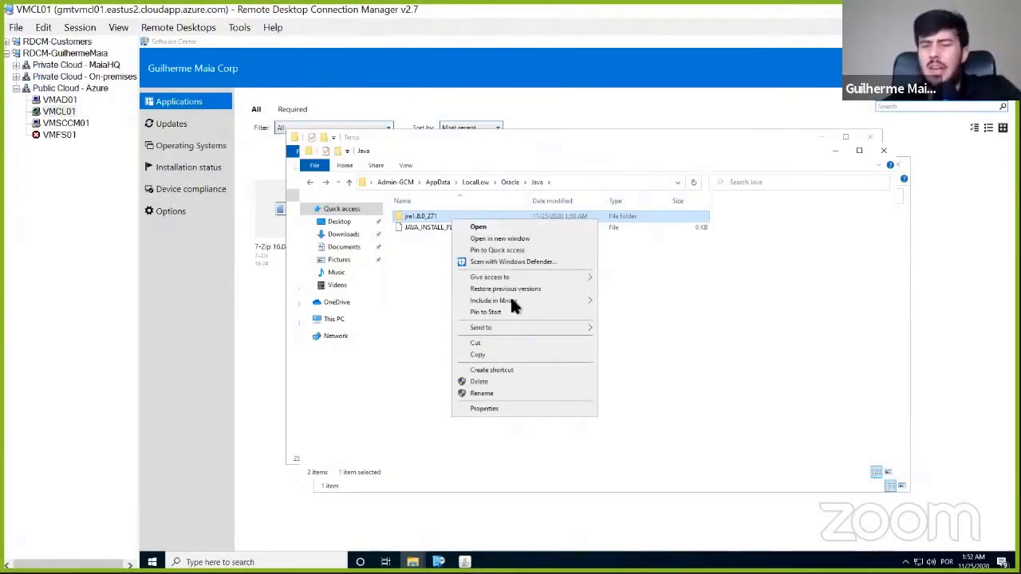
left_click(418, 259)
double_click(420, 217)
left_click(417, 216)
right_click(418, 216)
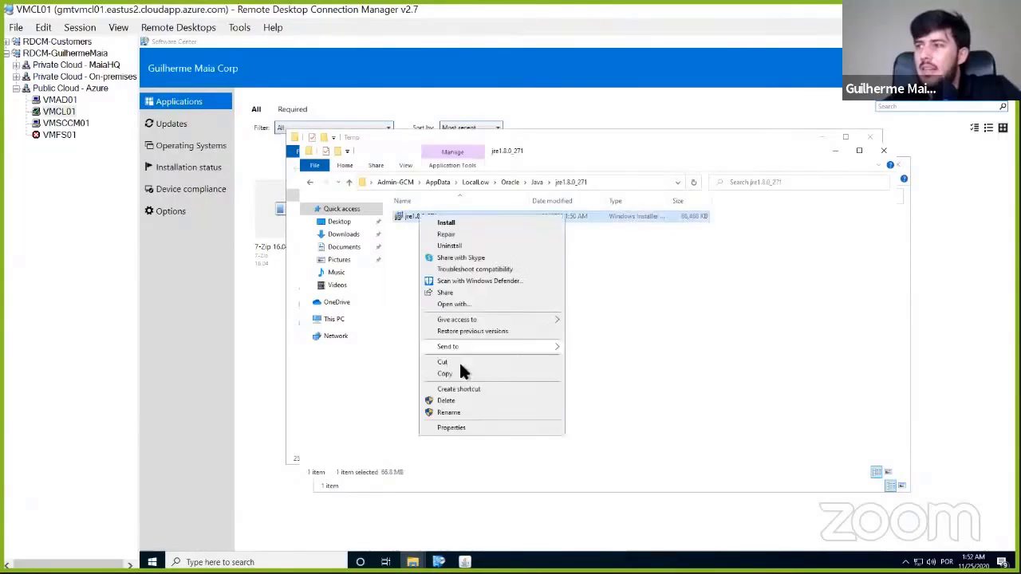
left_click(450, 428)
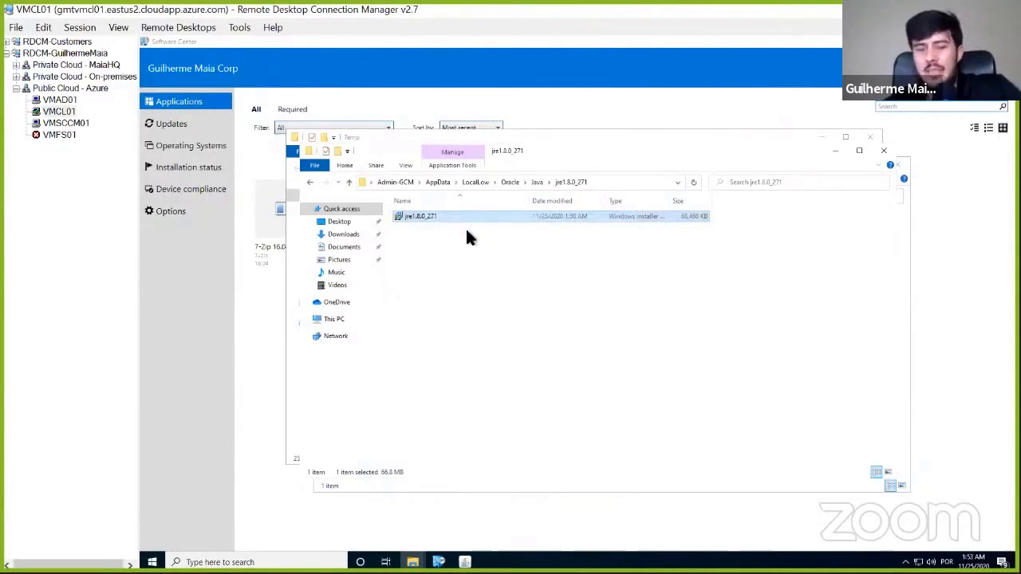
- Copy the jre1.8.0_271 installer package and open the \\vmsccm01\source$ network share
left_click(467, 231)
key("super+r")
type("\\\\")
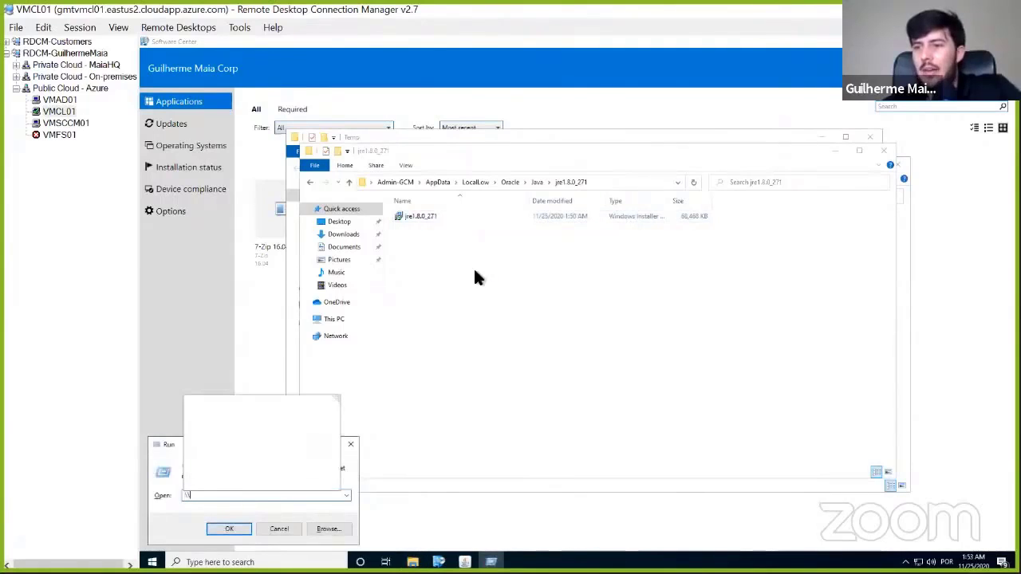
type("vmsc")
key("Down")
key("Return")
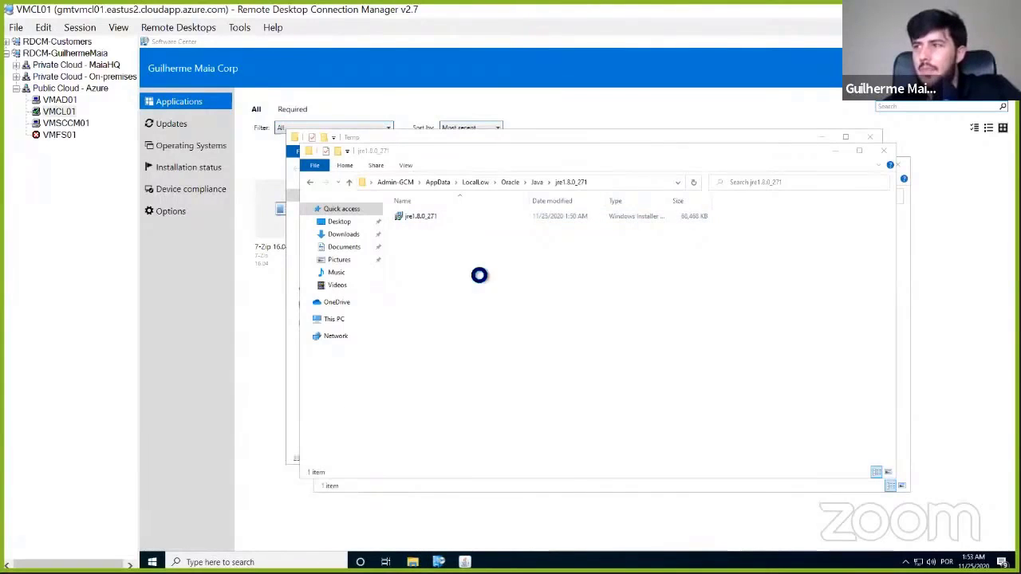
- Paste the jre1.8.0_271 installer package into the share's Applications\Java-Runtime folder
key("Down")
key("Return")
key("Down")
key("Down")
key("Down")
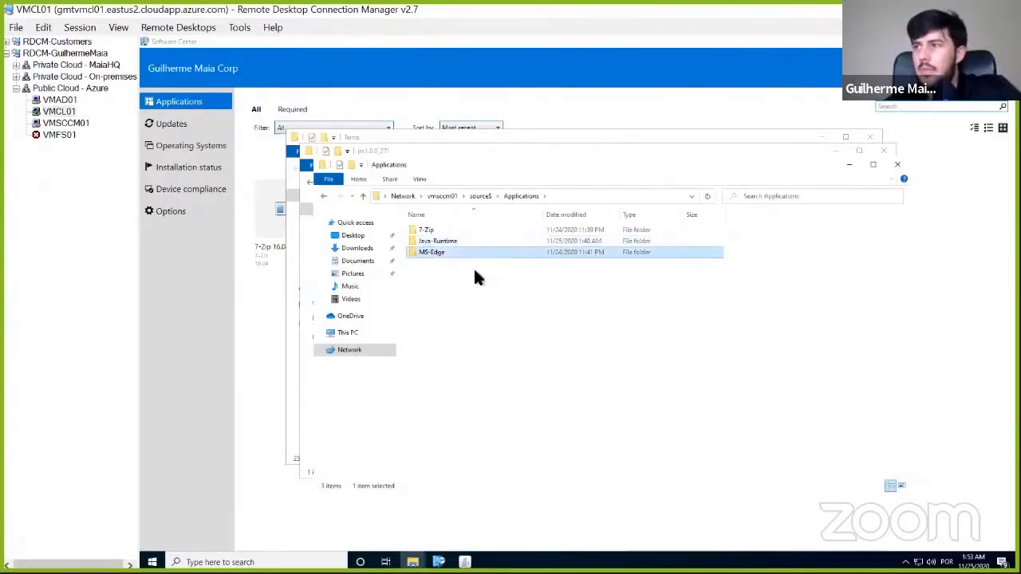
key("Up")
key("Up")
key("Down")
key("Return")
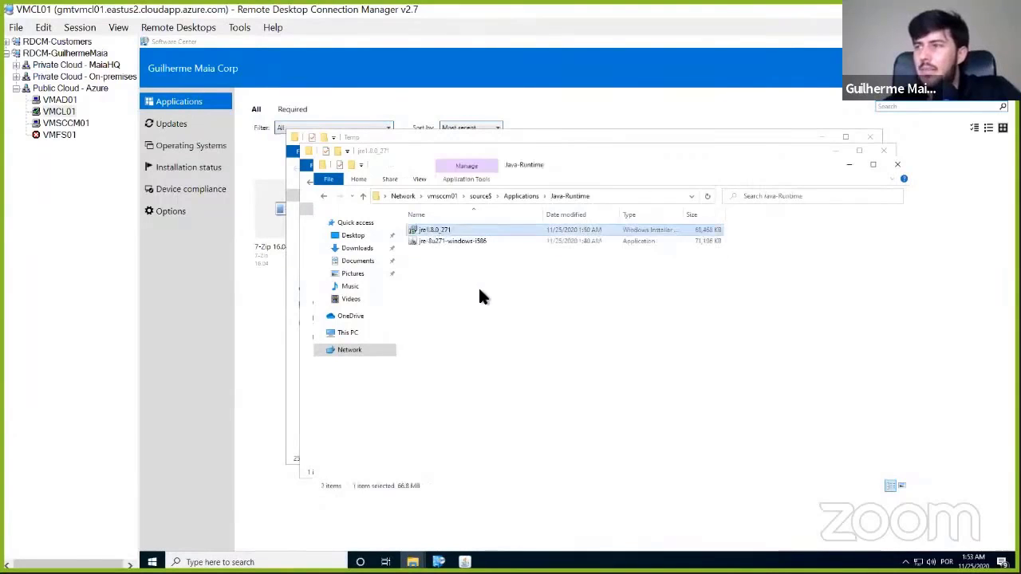
- Permanently delete the jre-8u271-windows-i586 application from the Java-Runtime folder
left_click(500, 240)
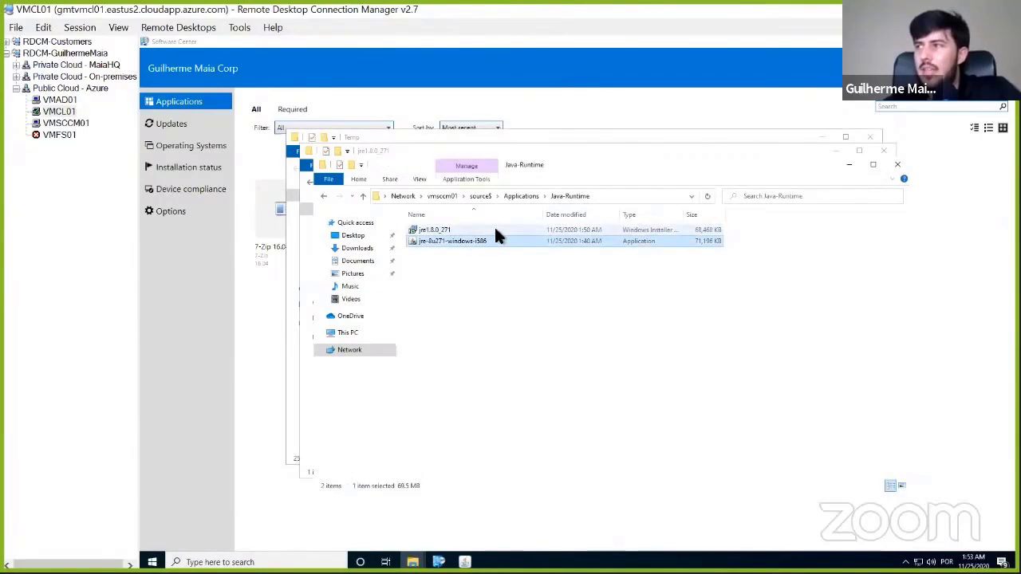
left_click(494, 229)
left_click(480, 237)
key("Delete")
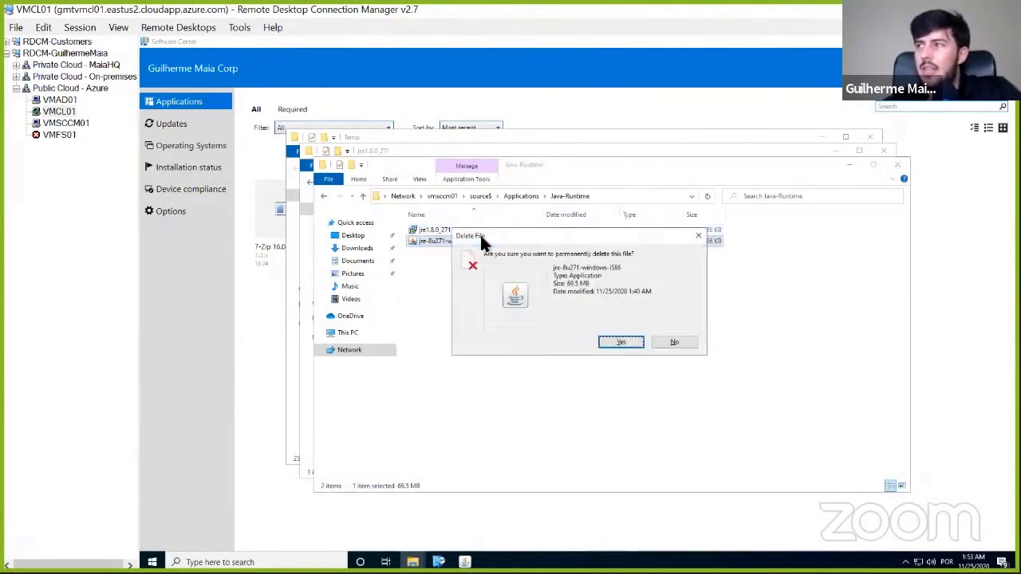
key("Right")
key("Return")
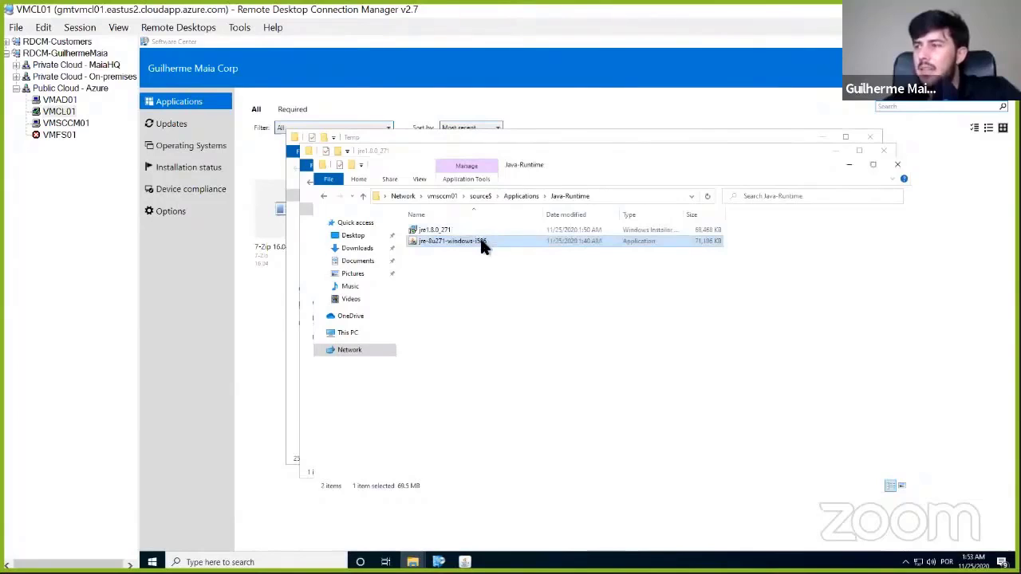
key("Delete")
key("Return")
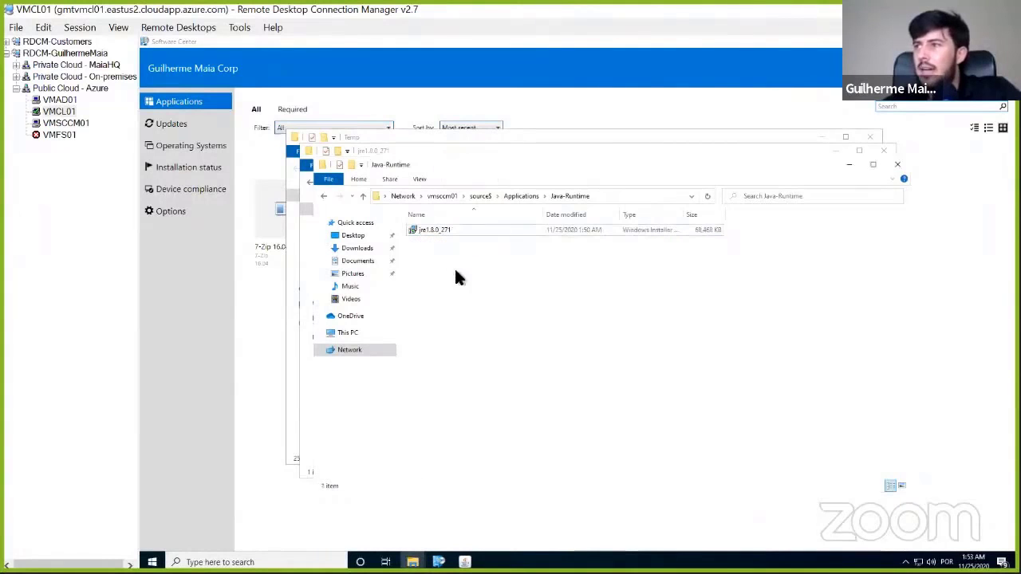
- Switch to VMSCCM01, discard the open Create Application Wizard and start creating a new application
left_click(66, 123)
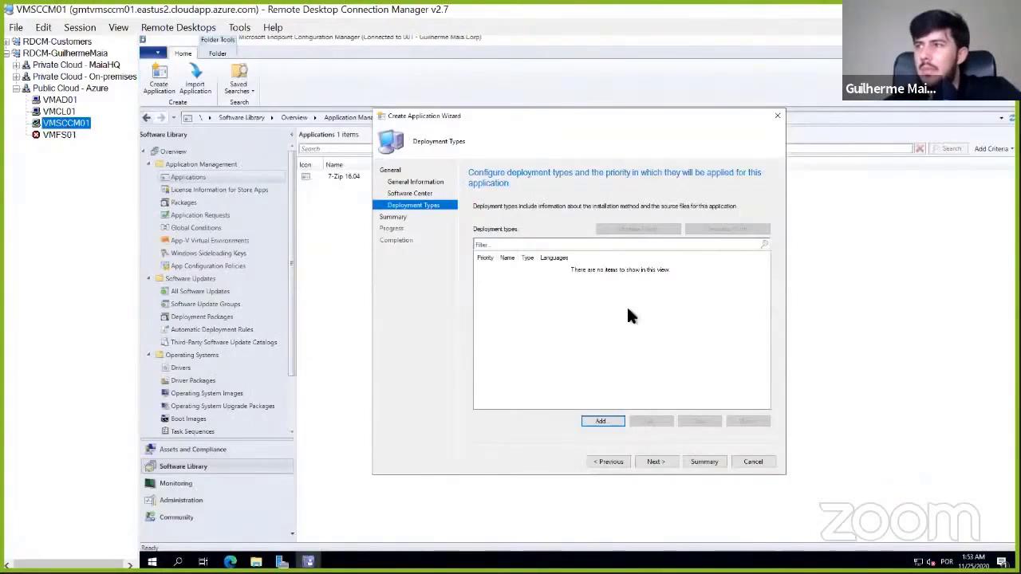
left_click(755, 463)
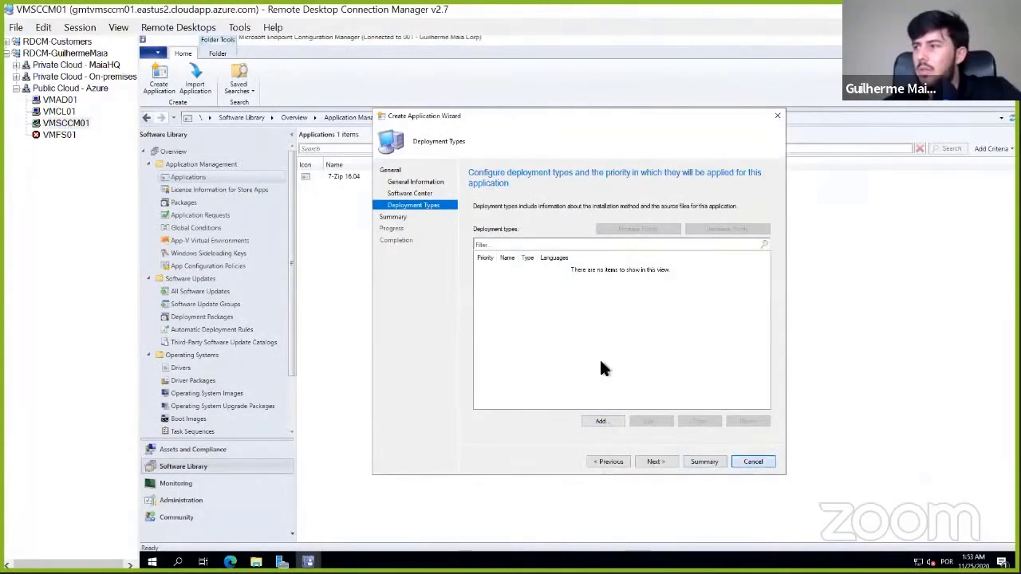
left_click(597, 335)
right_click(395, 209)
left_click(413, 220)
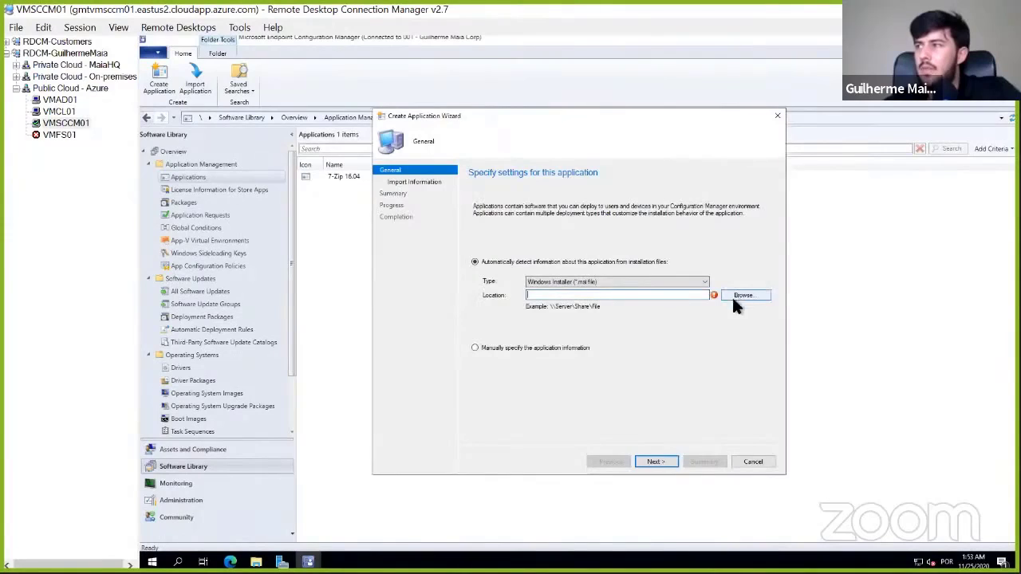
- Import the application information from the Windows Installer file jre1.8.0_271.msi in the Java-Runtime share folder
left_click(738, 296)
left_click(499, 198)
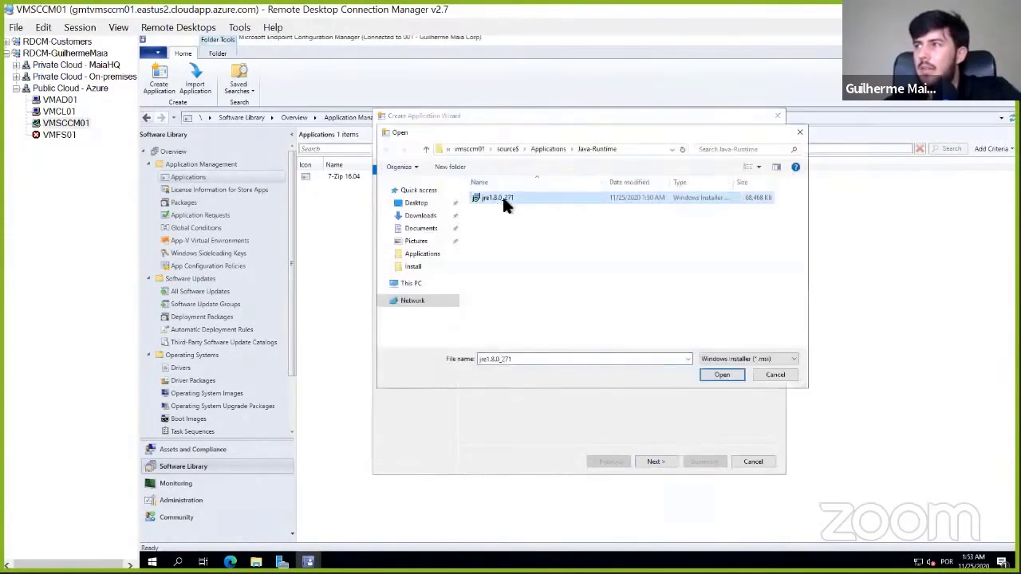
double_click(502, 199)
left_click(654, 462)
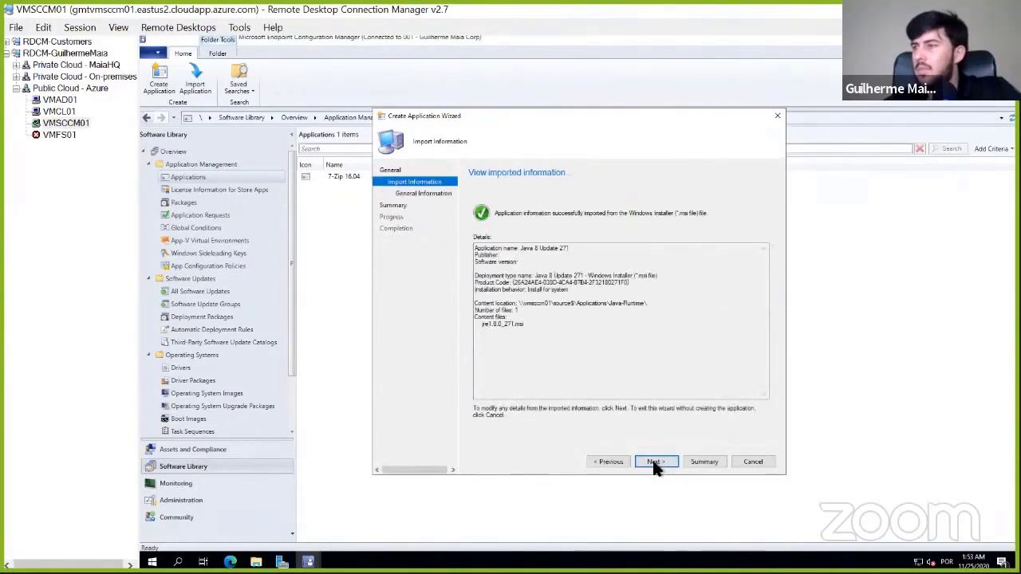
left_click(654, 465)
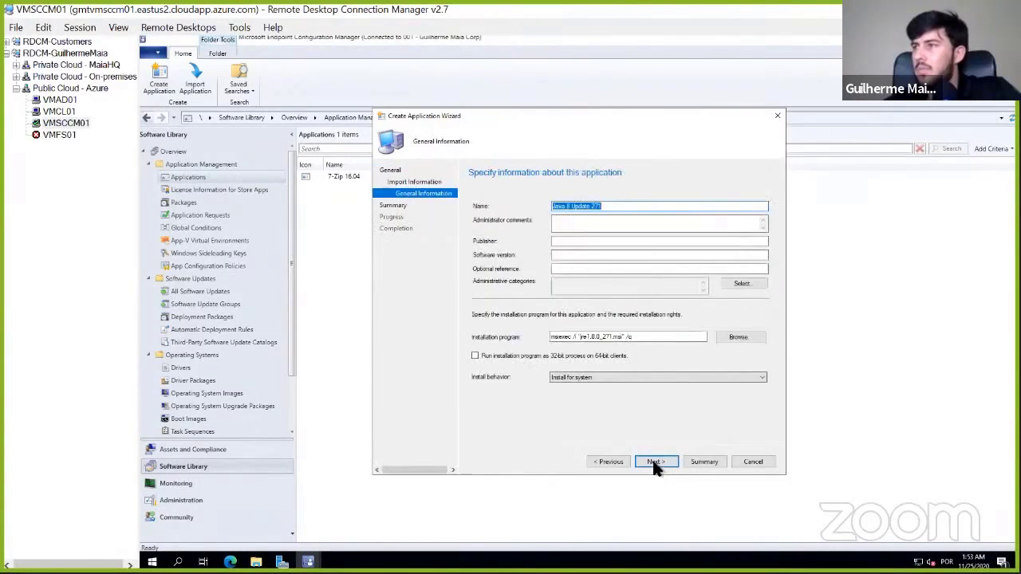
- Set the application's publisher to Oracle and its software version to 8.271
left_click(578, 240)
type("Orac")
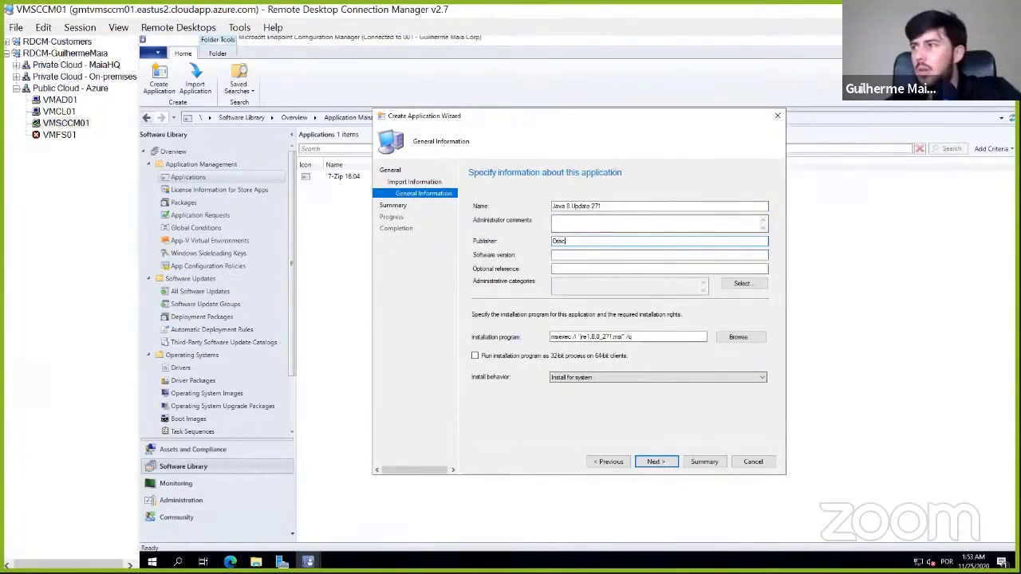
type("le")
key("Tab")
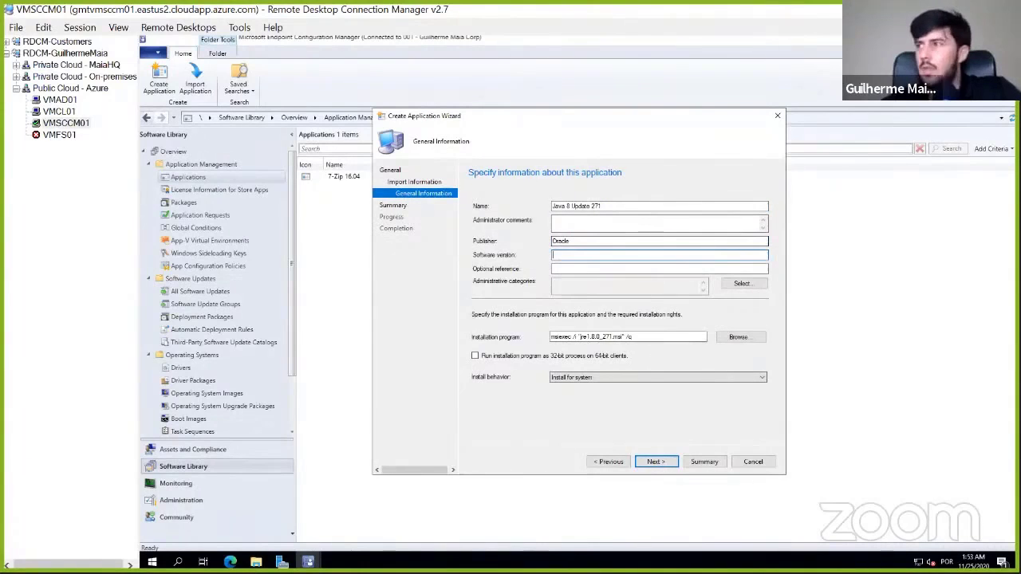
type("8.271")
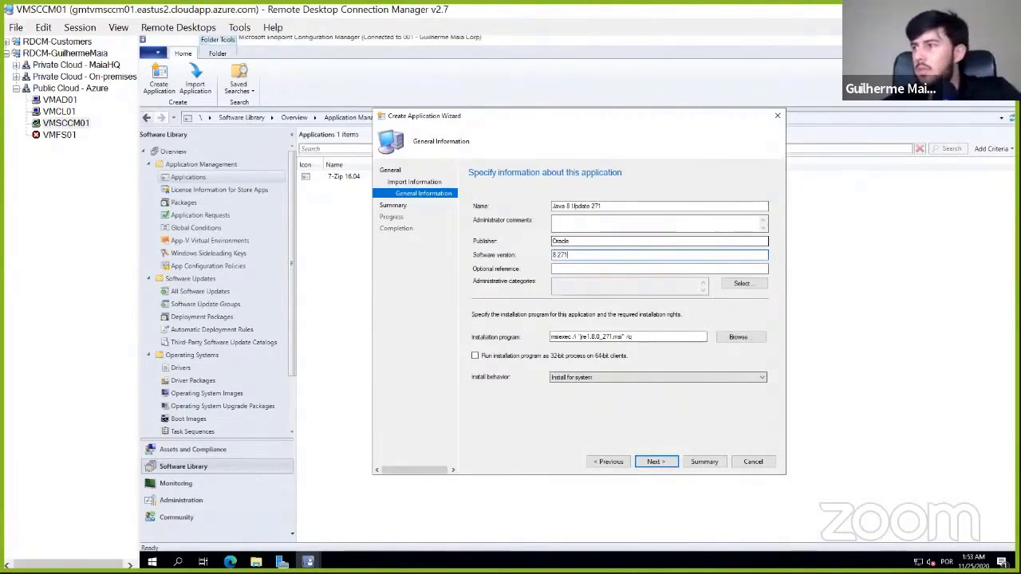
- Review the installation program command, accept the summary to create the Java 8 Update 271 application, and close the wizard
left_click_drag(666, 335, 492, 333)
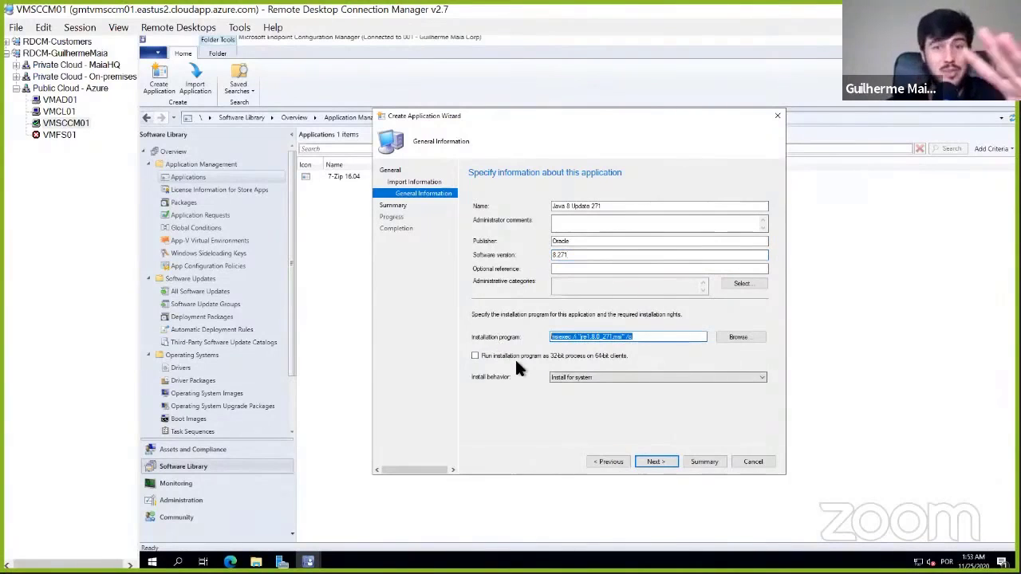
left_click(657, 460)
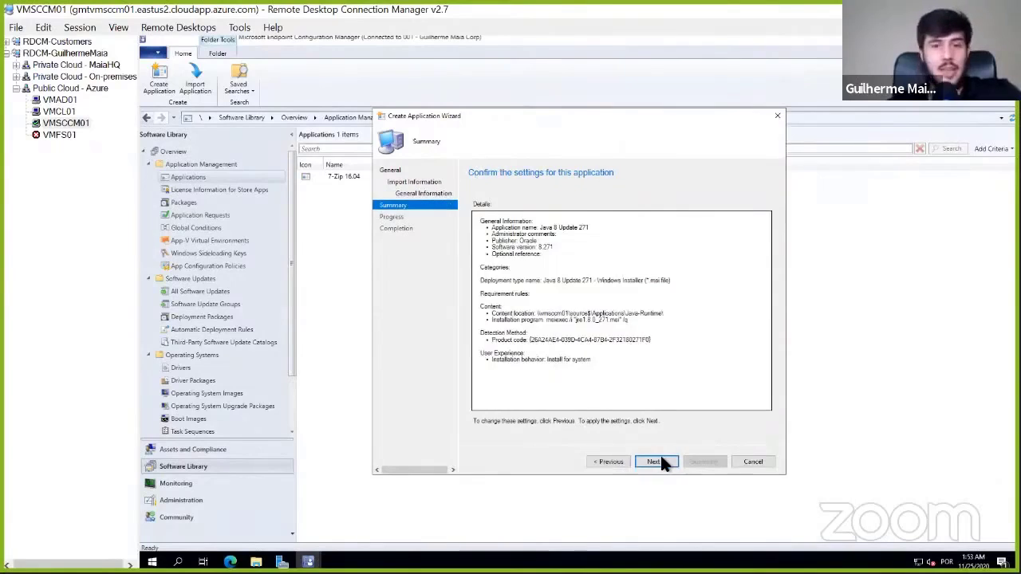
left_click(660, 460)
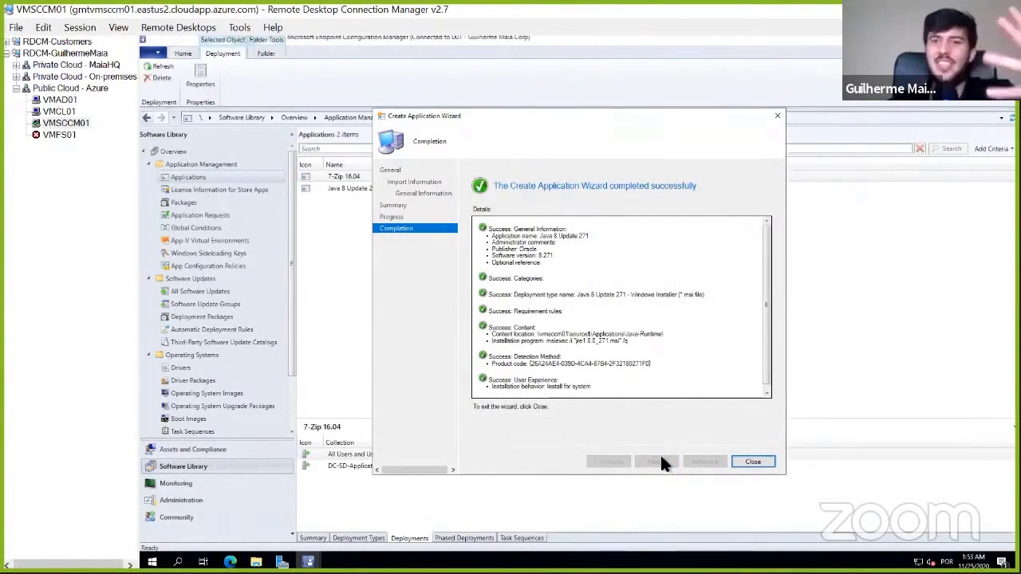
left_click(757, 462)
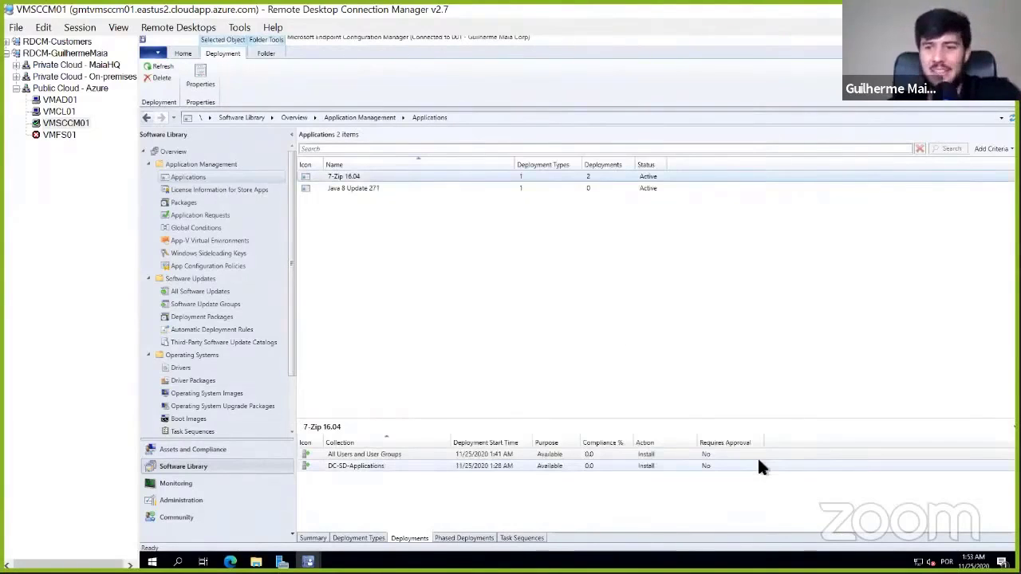
- Start a deployment of the Java 8 Update 271 application to the DC-SD-Applications device collection
left_click(369, 190)
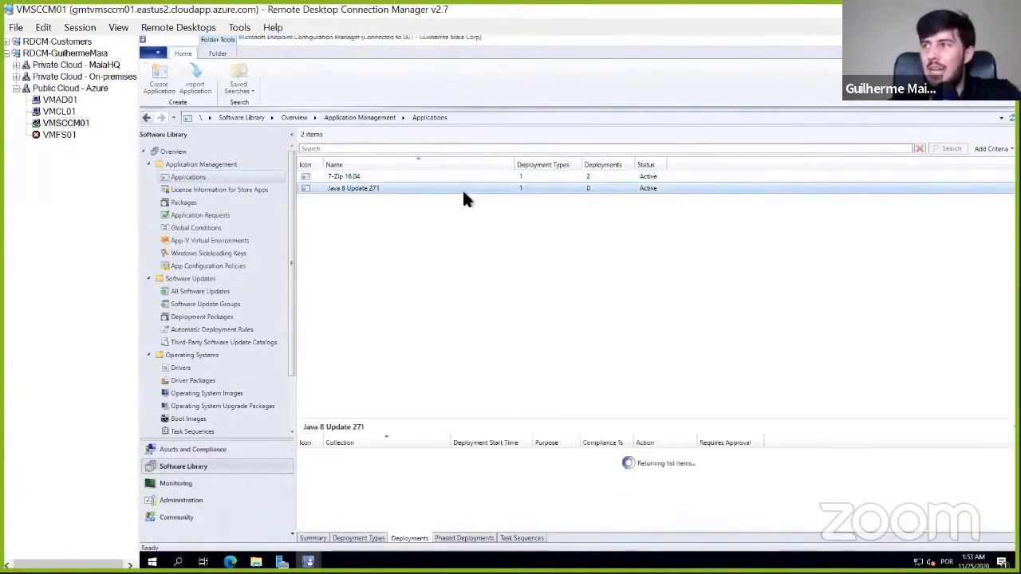
right_click(400, 189)
left_click(438, 362)
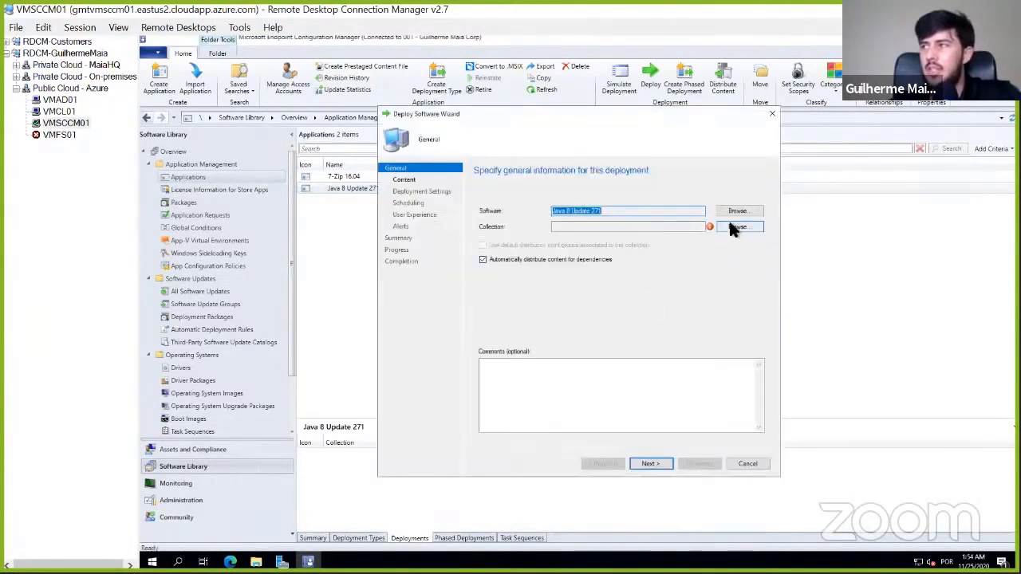
left_click(734, 225)
left_click(435, 194)
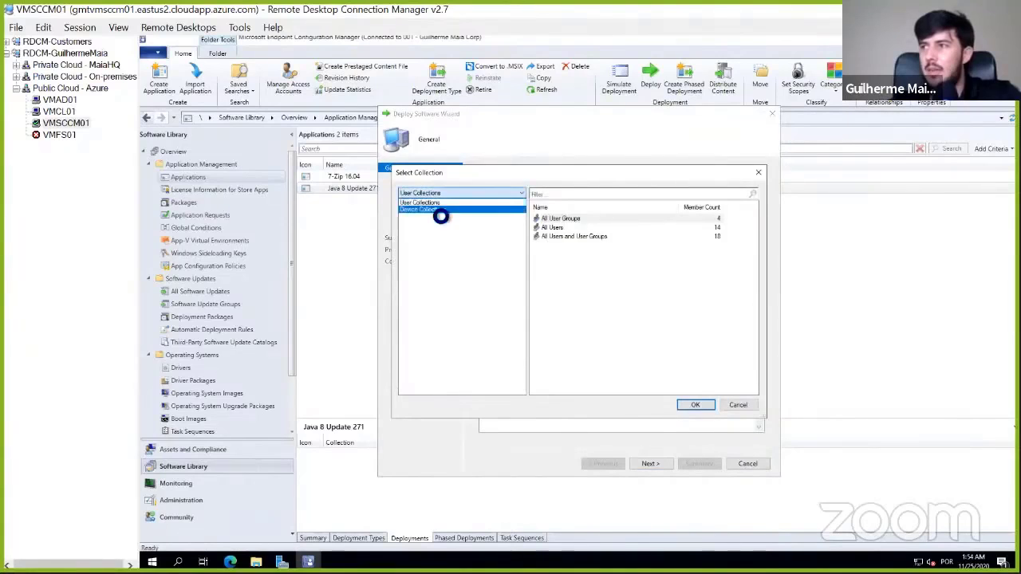
left_click(435, 206)
left_click(439, 219)
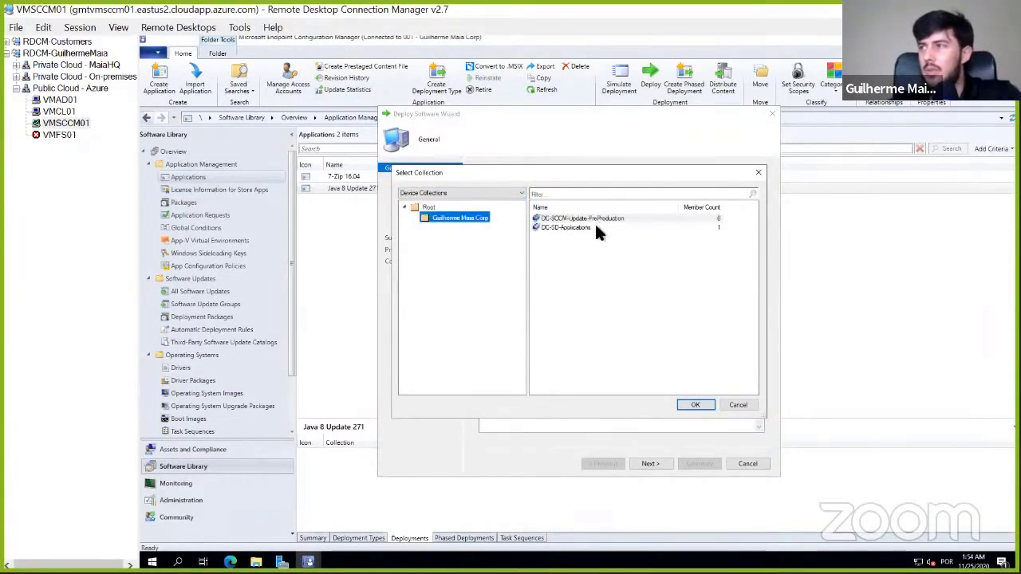
double_click(596, 228)
left_click(650, 463)
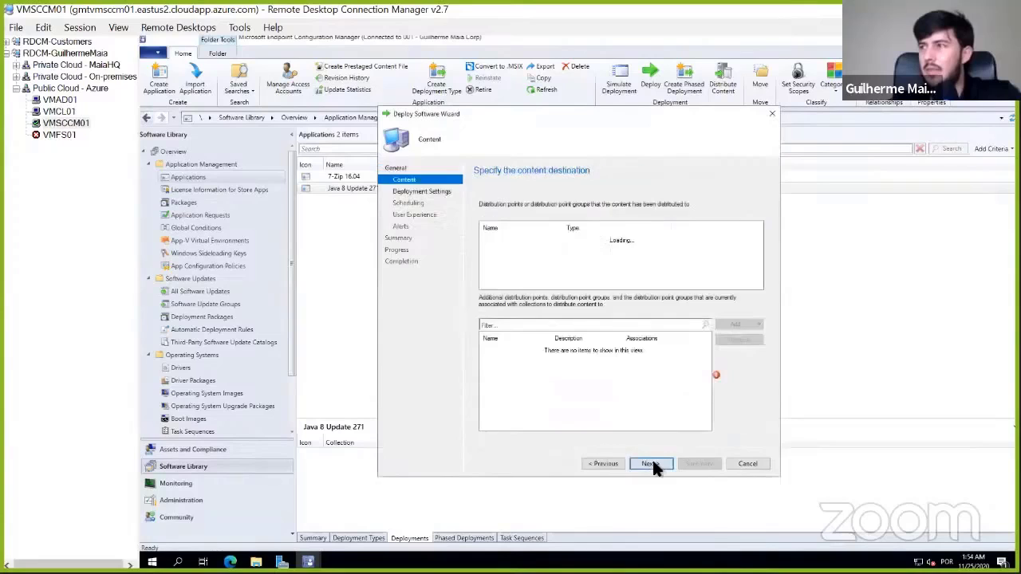
- Add the distribution point group DPG-All as the content destination of the deployment
left_click(659, 337)
left_click(730, 326)
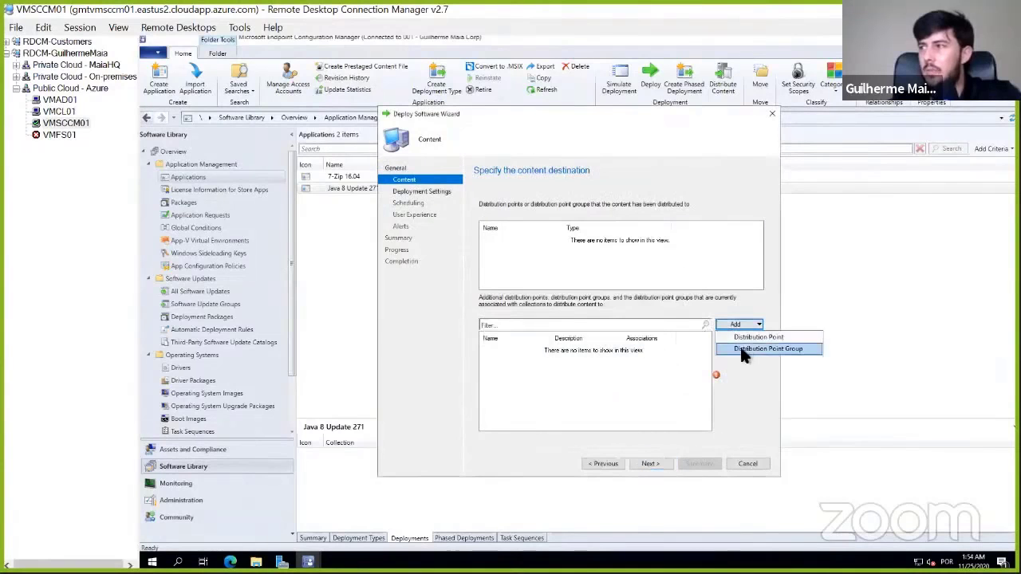
left_click(740, 346)
left_click(437, 255)
left_click(656, 443)
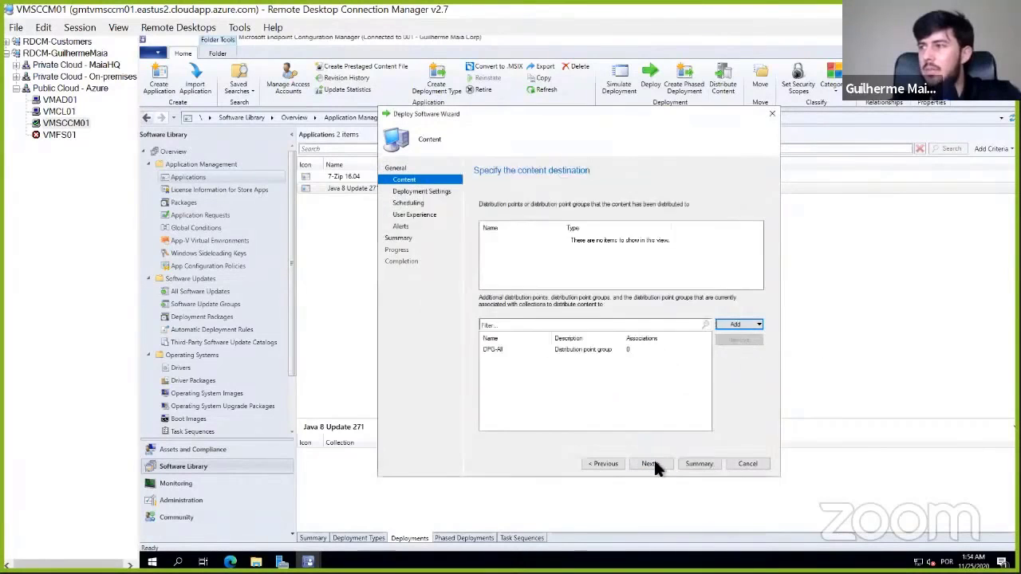
- Keep the default deployment settings and schedule, show all notifications in Software Center, then complete the deployment wizard
left_click(652, 463)
left_click(654, 462)
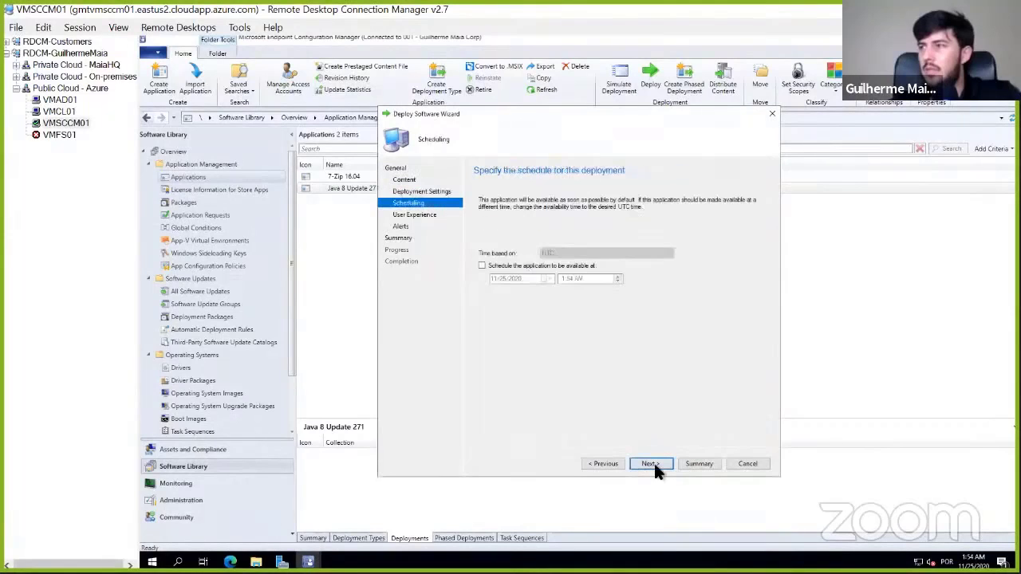
left_click(654, 464)
left_click(648, 225)
left_click(662, 235)
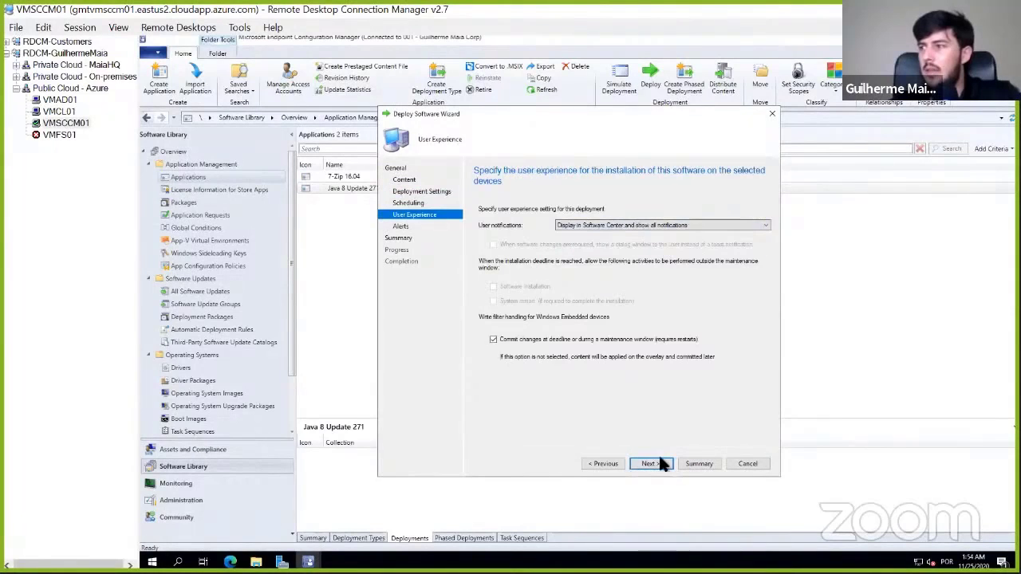
left_click(659, 462)
left_click(659, 463)
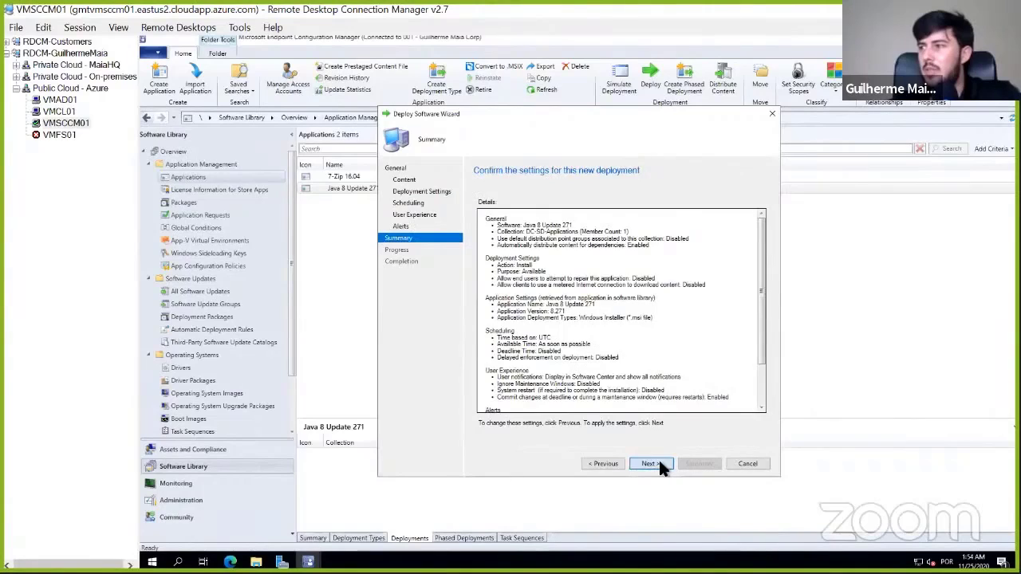
left_click(659, 463)
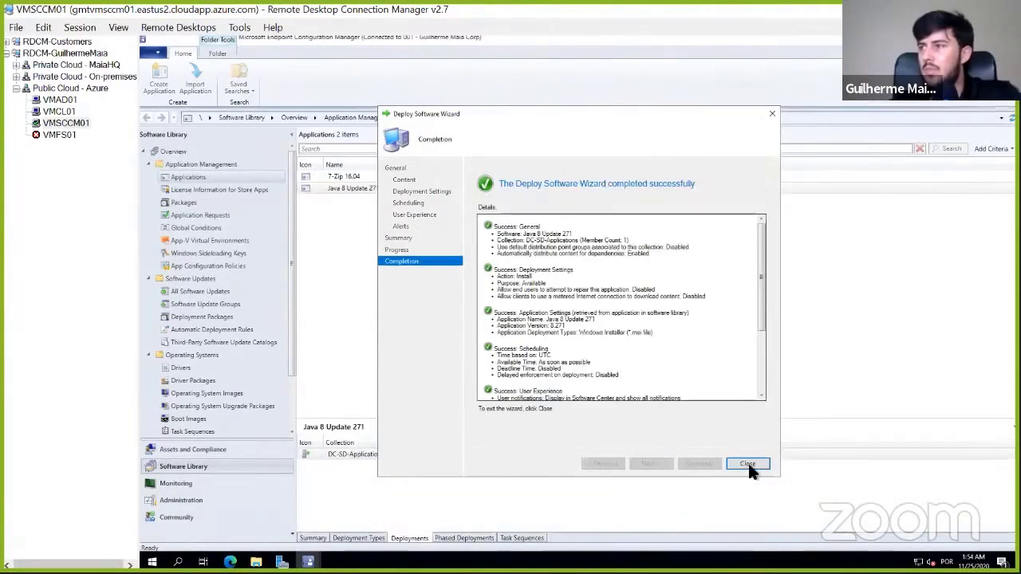
left_click(748, 465)
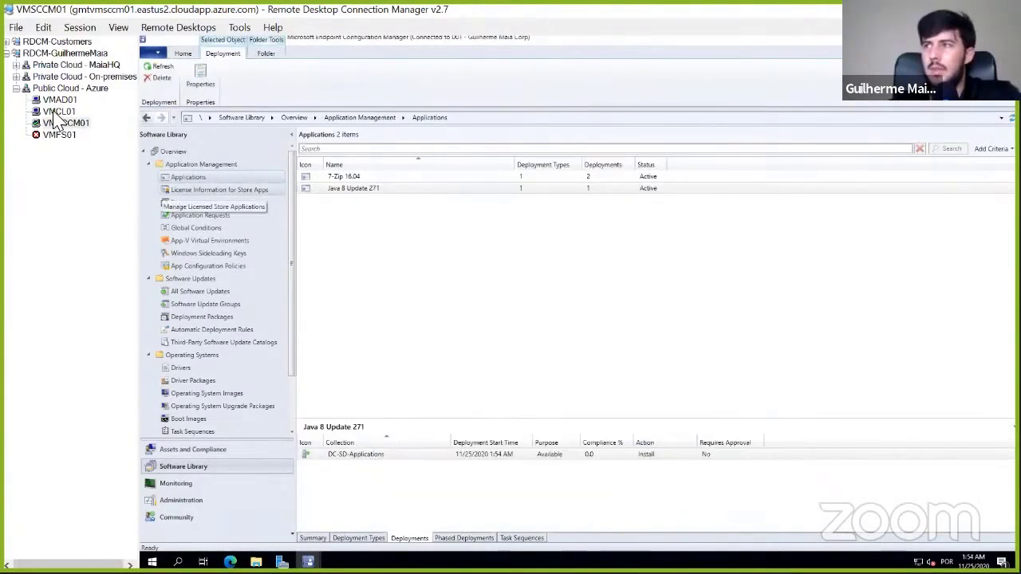
- Check the content distribution status of Java 8 Update 271 under Monitoring and refresh it
left_click(187, 482)
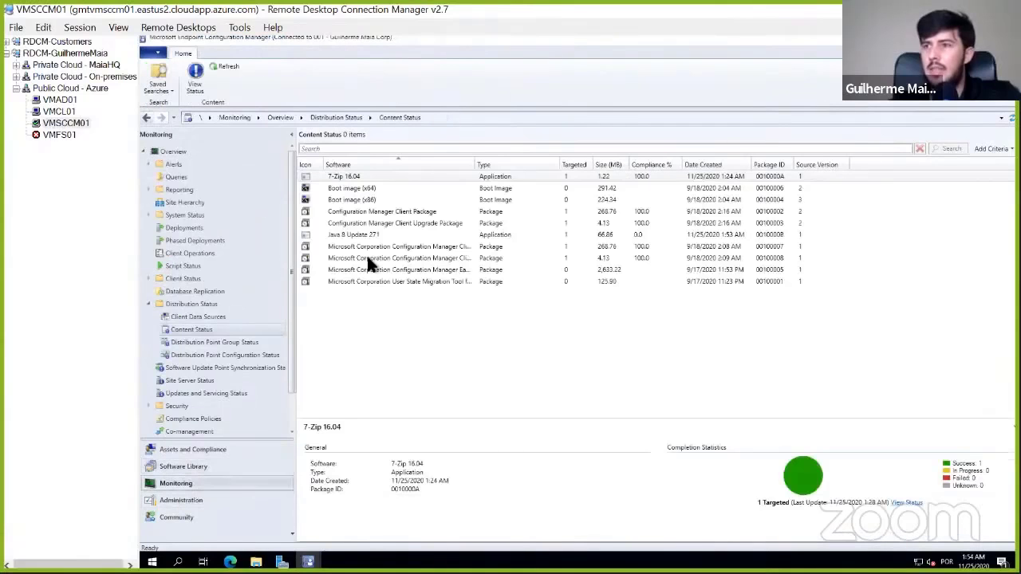
left_click(396, 235)
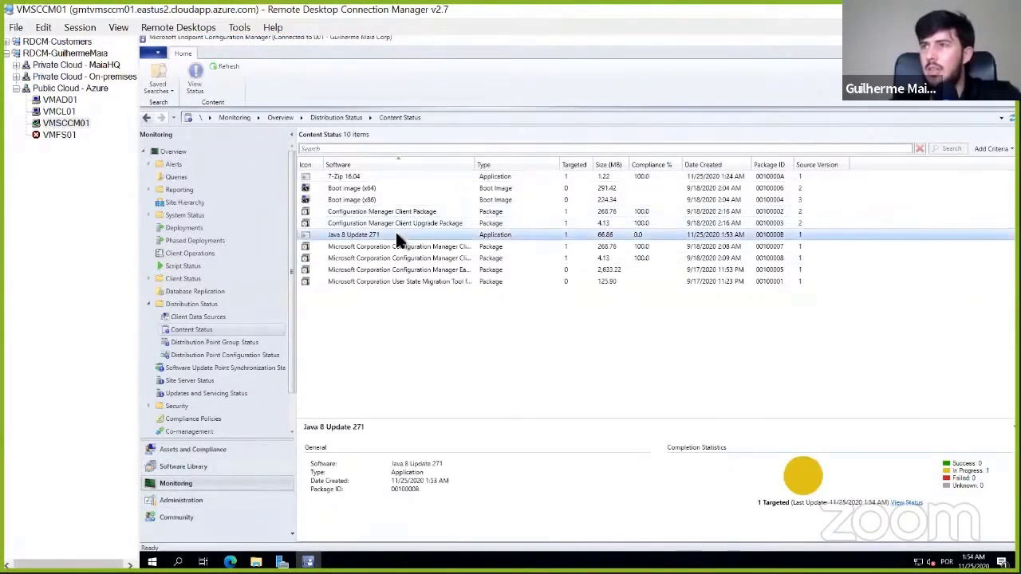
left_click(226, 66)
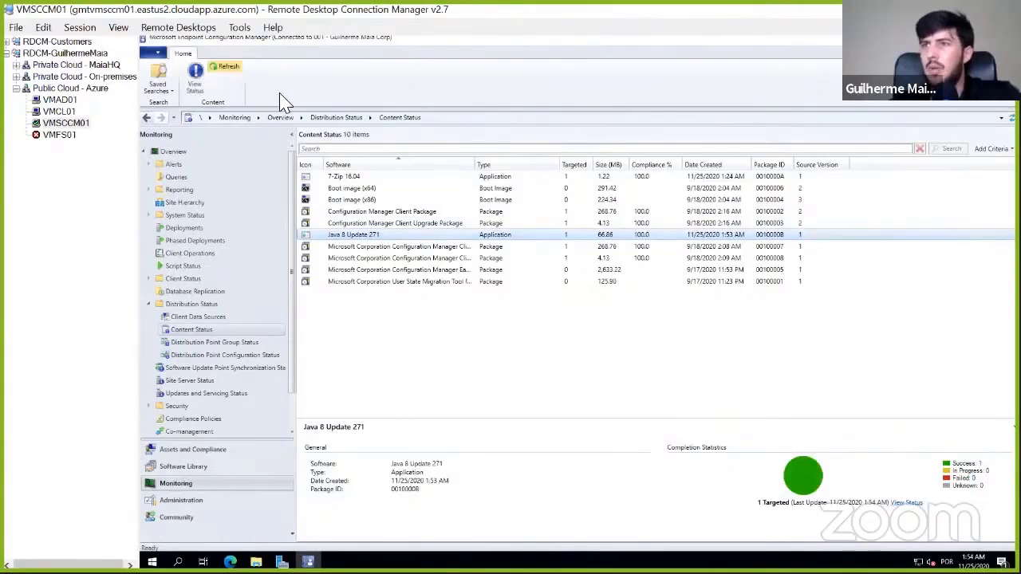
- Switch to VMCL01 and close the open folder windows and the completed Java setup
left_click(60, 112)
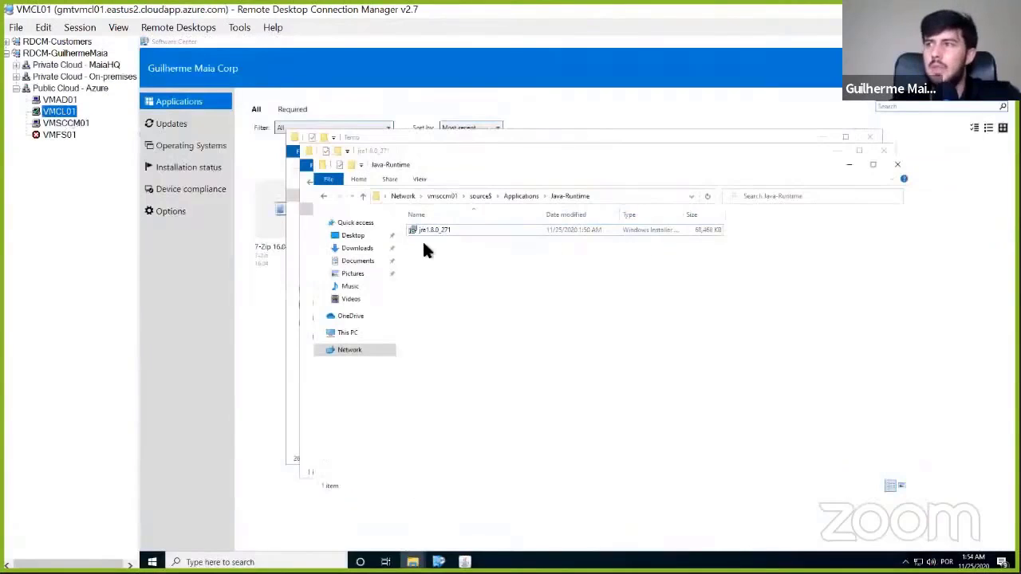
left_click(895, 165)
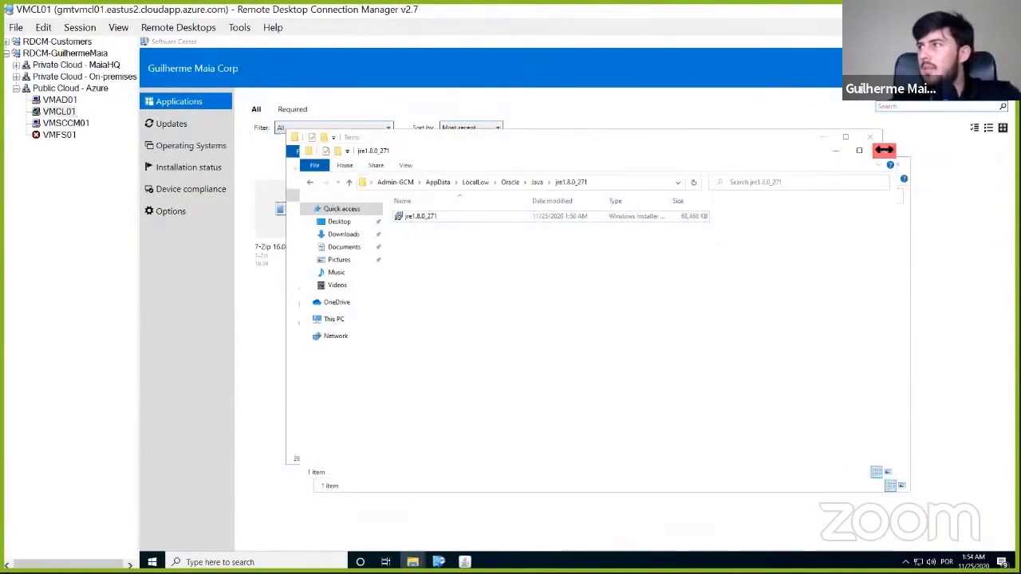
left_click(883, 150)
left_click(849, 166)
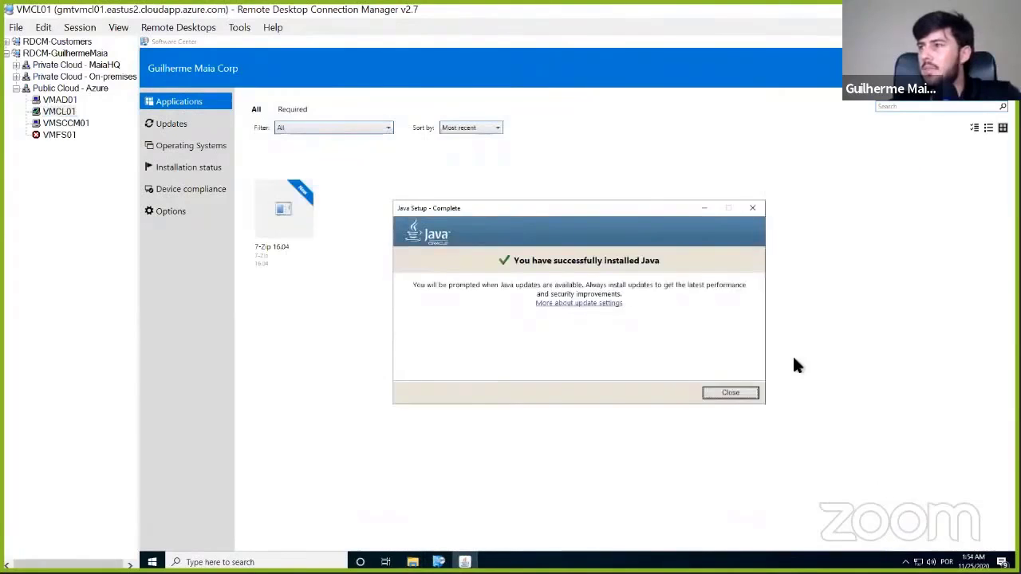
left_click(744, 392)
- Reload the application list in Software Center and open its Options page
left_click(176, 125)
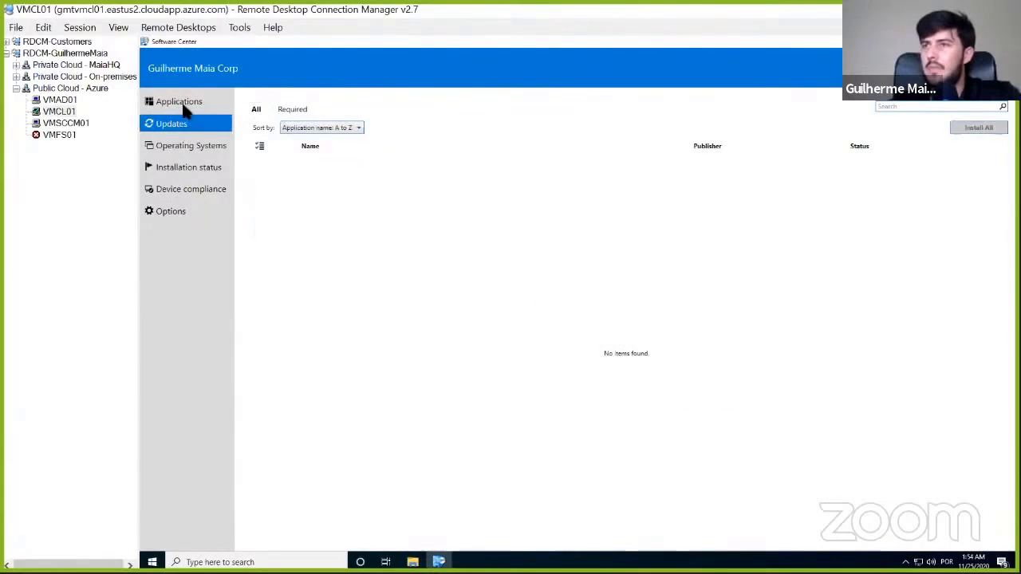
left_click(180, 104)
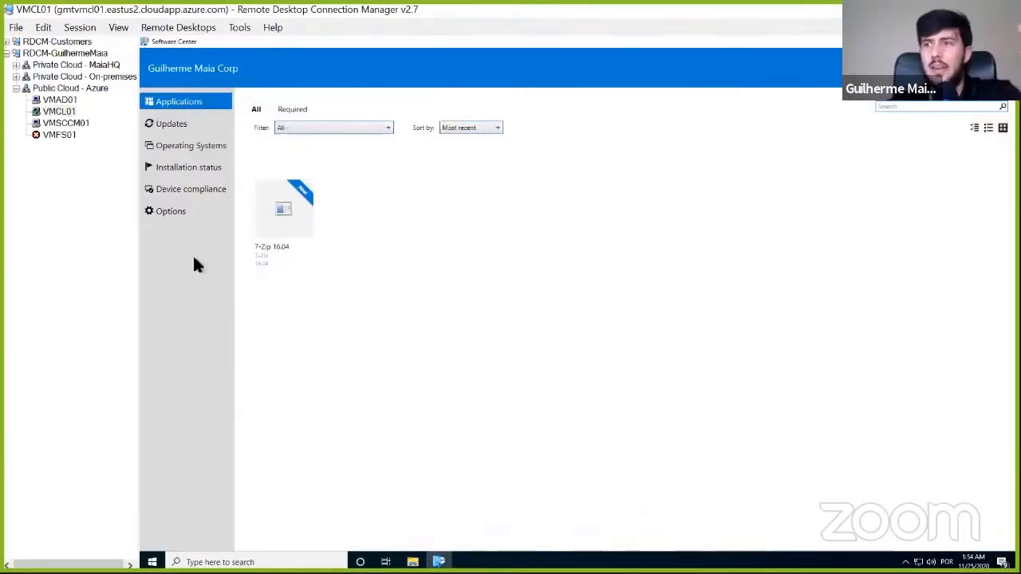
left_click(177, 217)
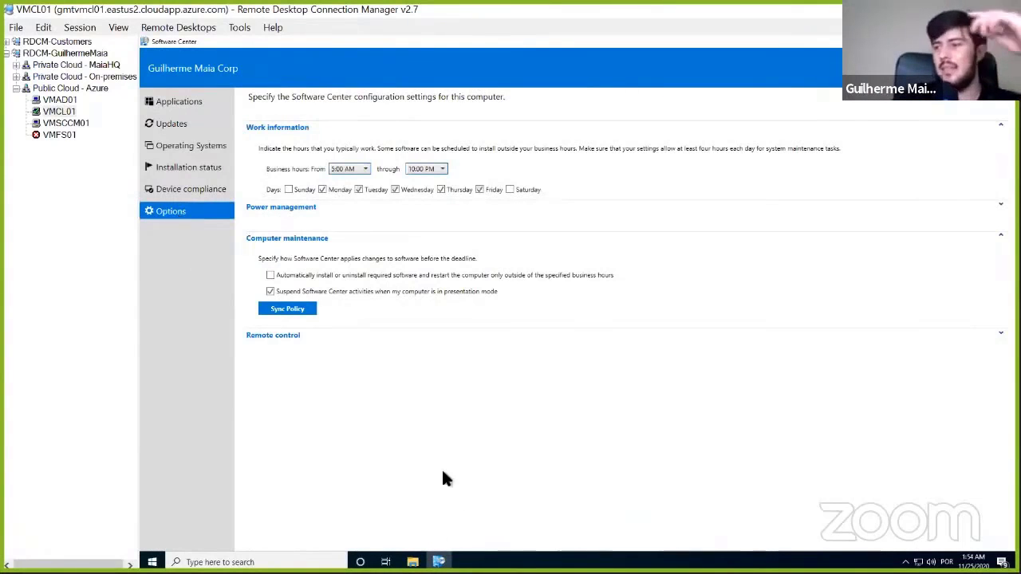
- Launch Control Panel with the control command and open Programs and Features
key("super+r")
type("control")
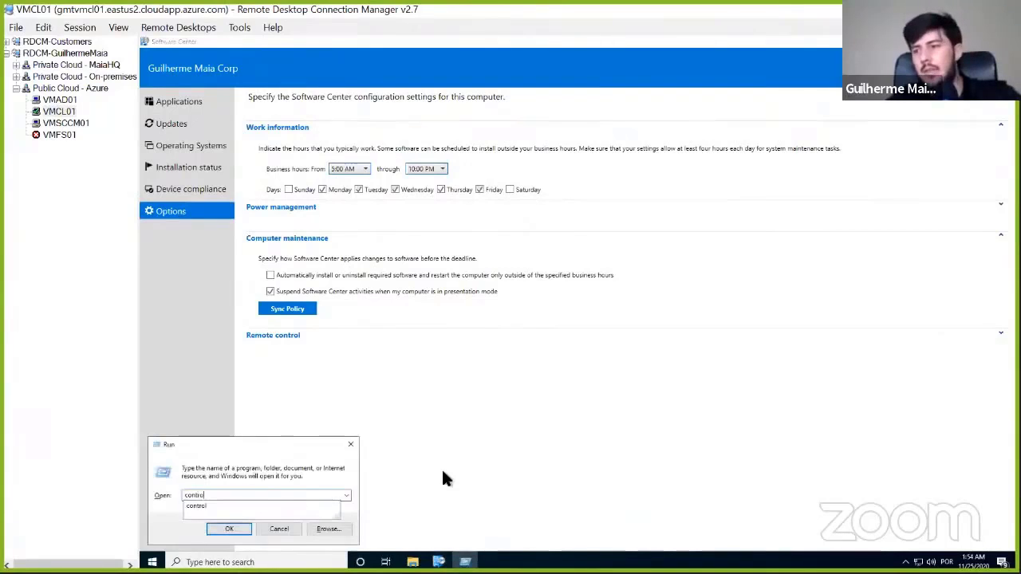
key("Return")
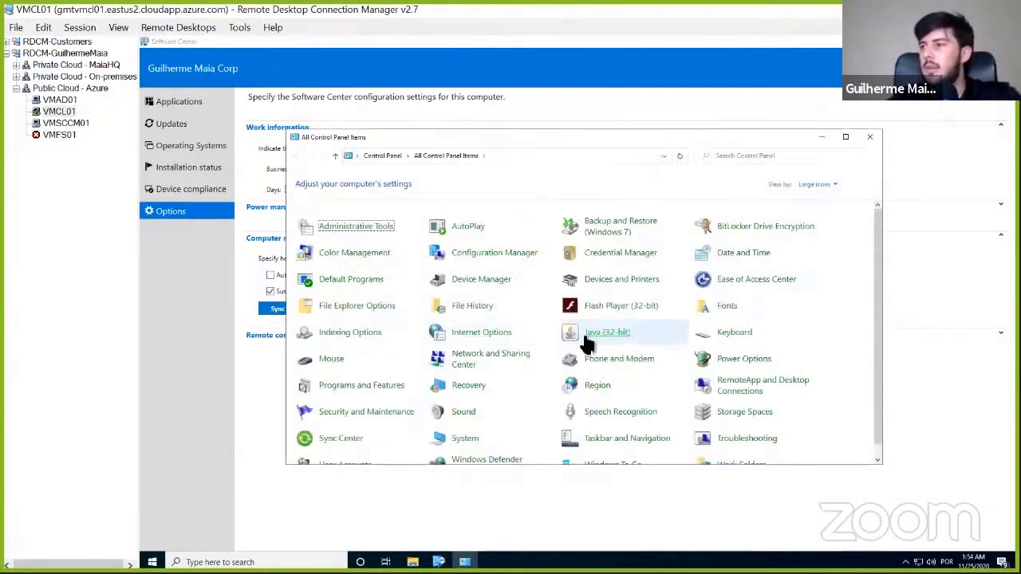
left_click(344, 396)
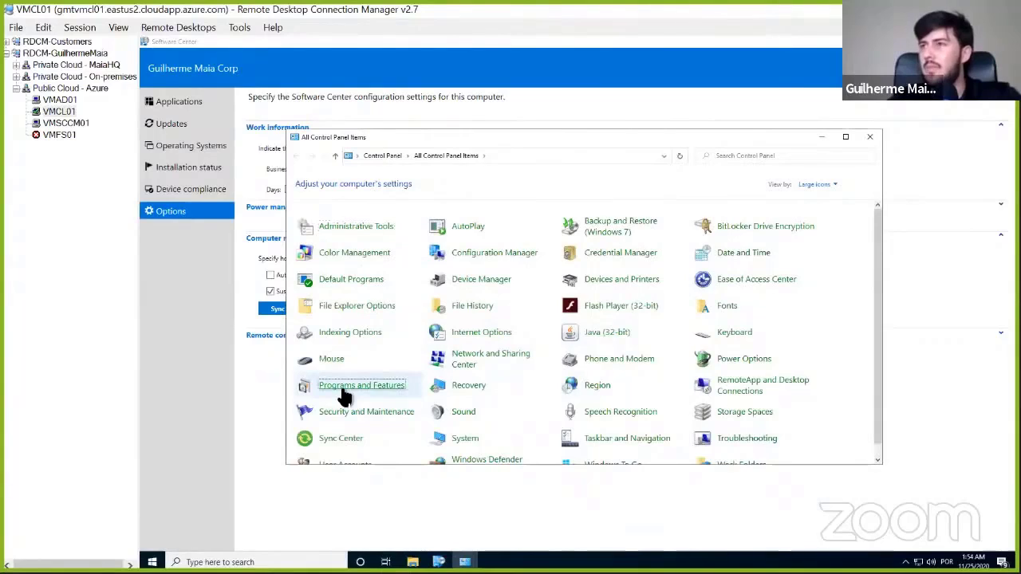
- Sync the computer policy in Software Center and inspect the Java 8 Update 271 entry among the installed programs
left_click(278, 308)
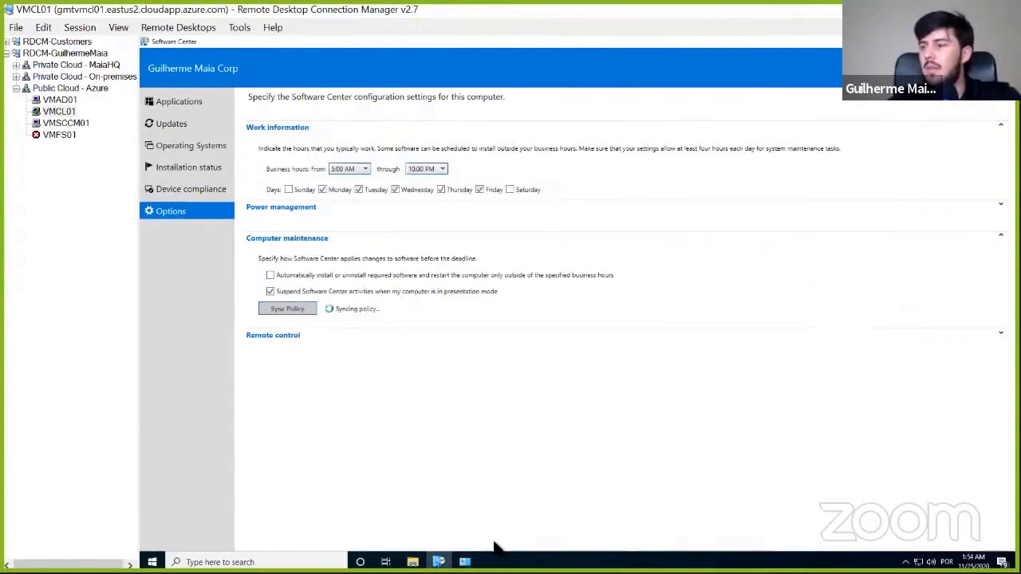
left_click(465, 562)
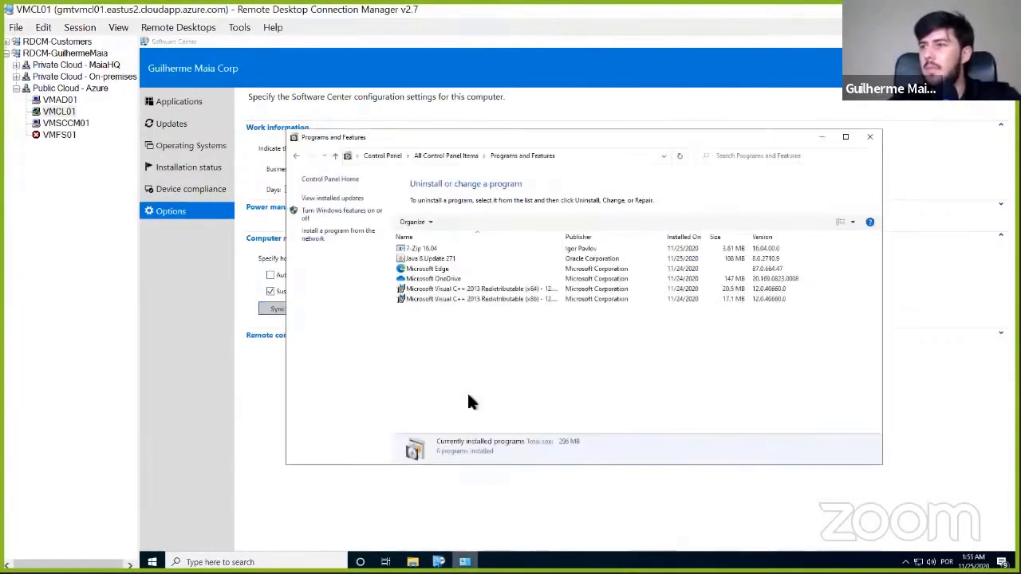
left_click(451, 249)
left_click(452, 256)
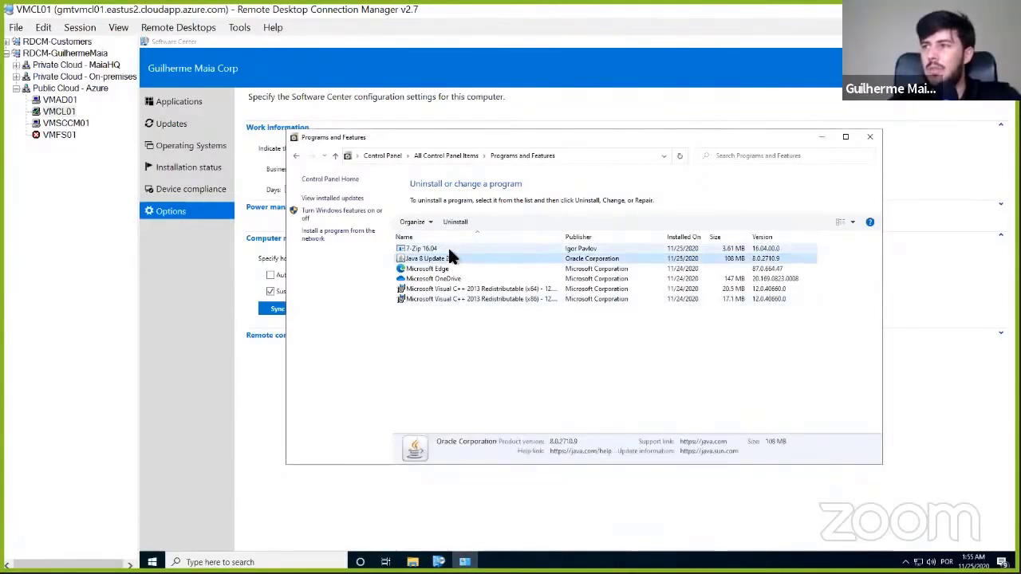
left_click(448, 248)
left_click(444, 256)
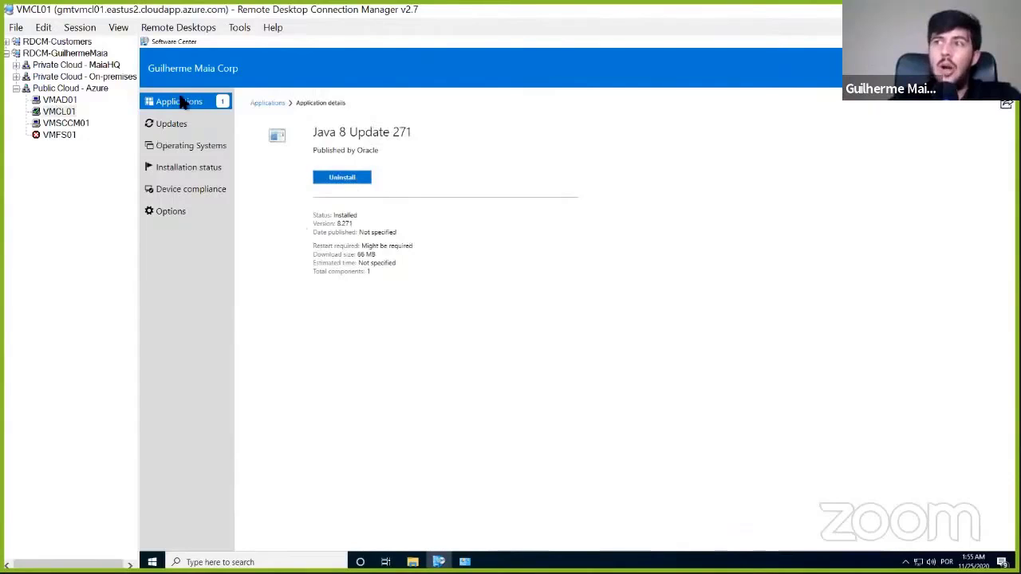
- Open Java 8 Update 271 from Software Center's application list and uninstall it
left_click(181, 102)
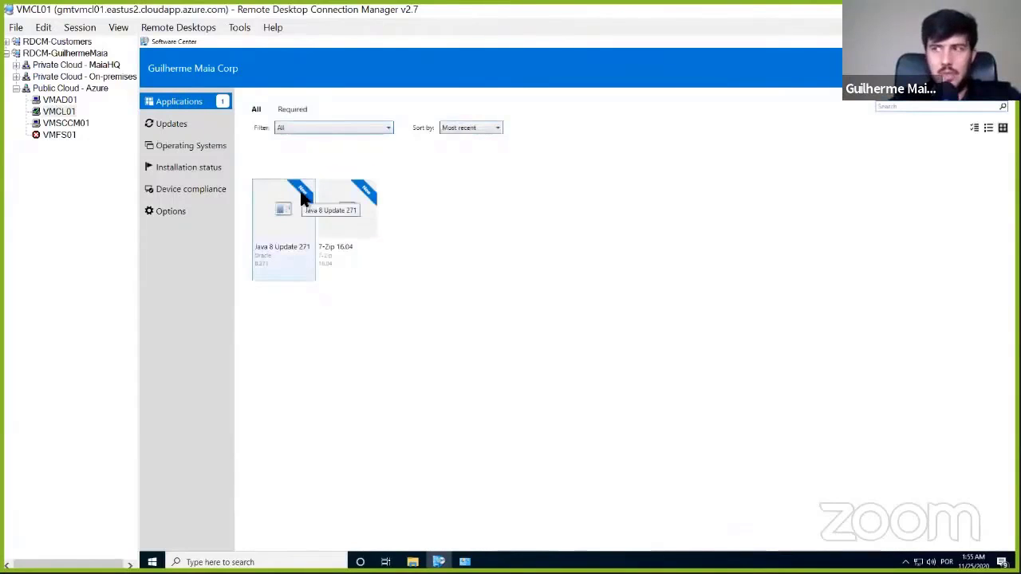
left_click(303, 200)
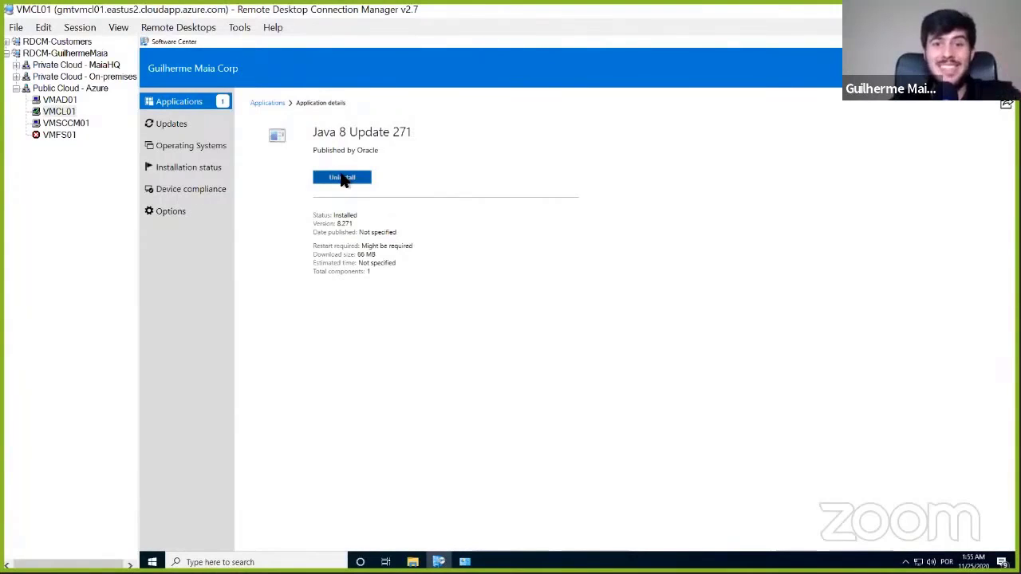
left_click(343, 178)
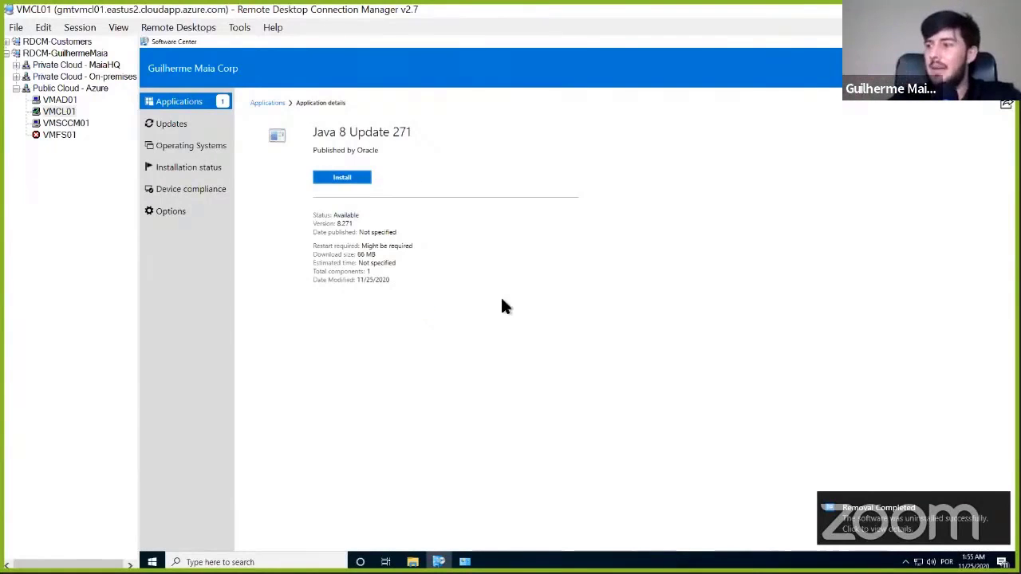
- Check the installed programs for Java, close Programs and Features, and reload Software Center's application list
left_click(464, 561)
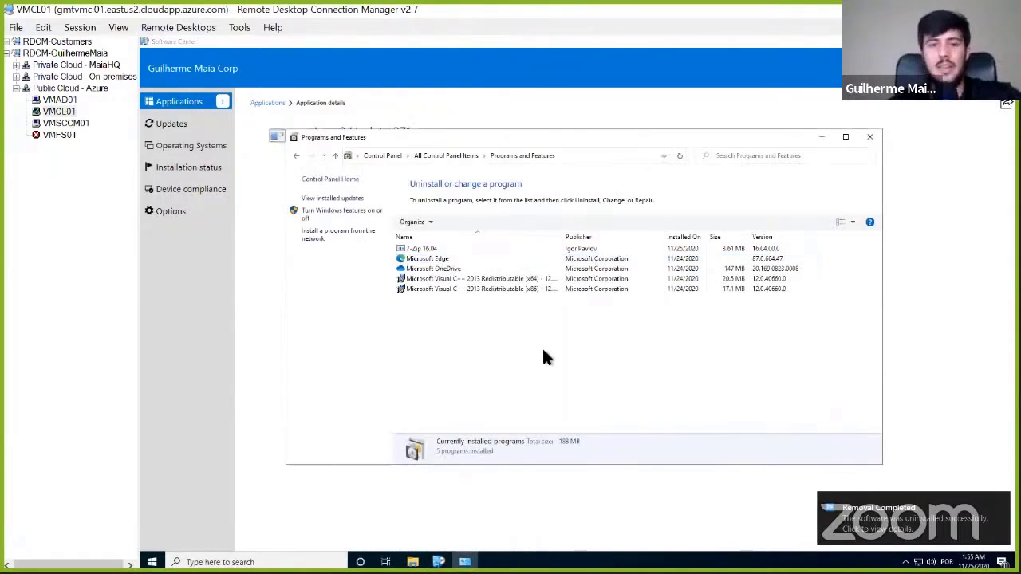
left_click(870, 136)
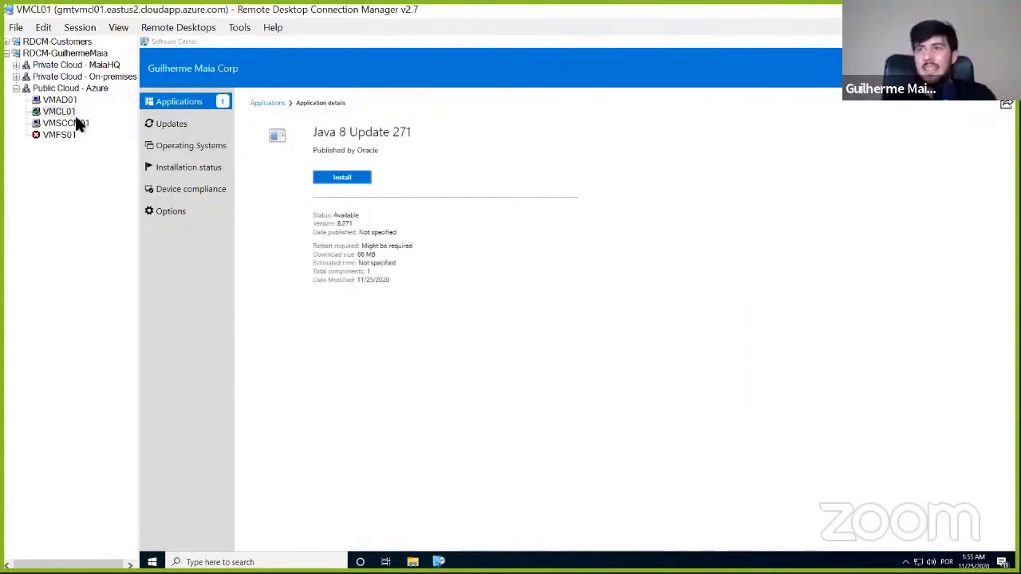
left_click(172, 126)
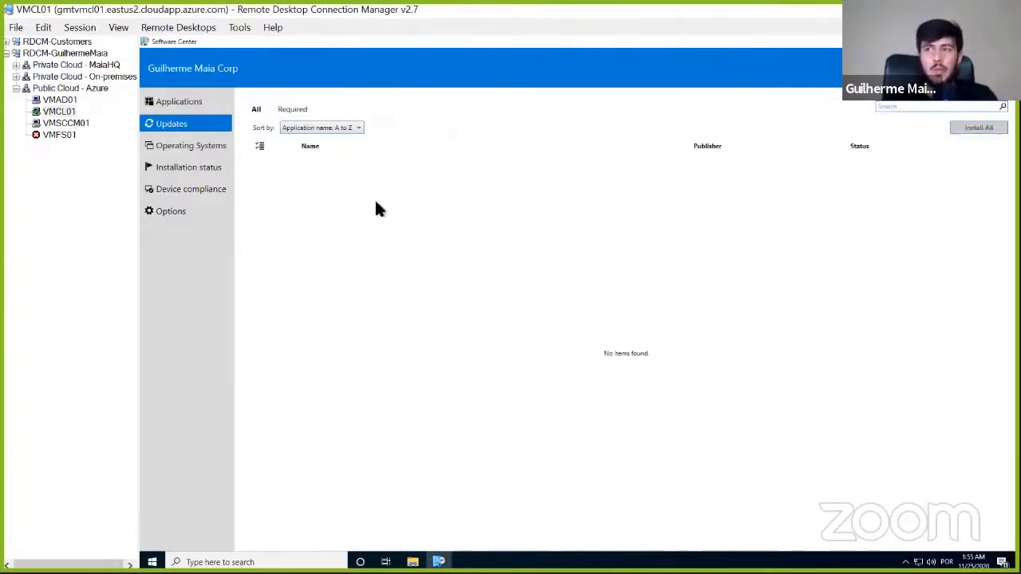
left_click(182, 102)
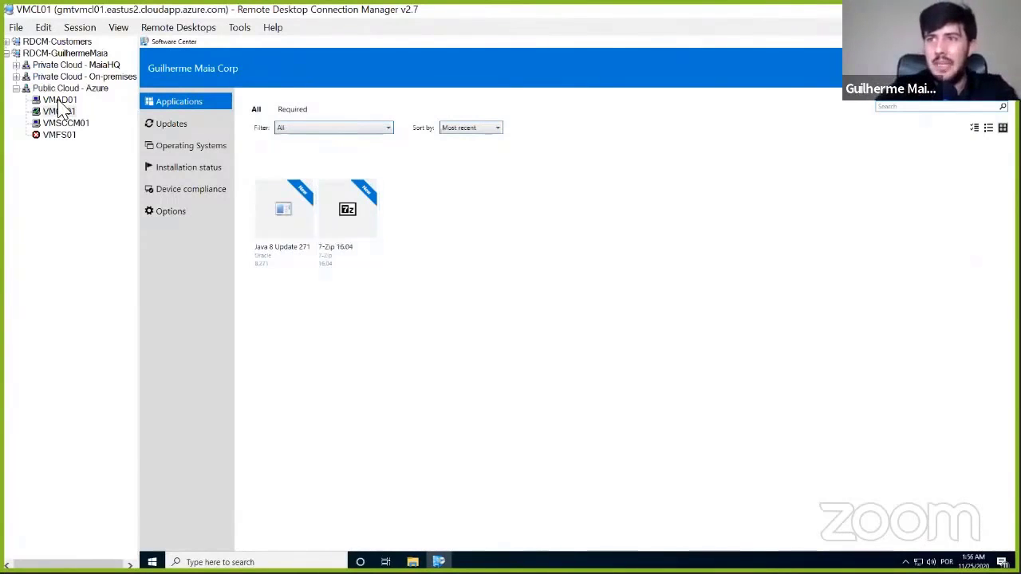
- Switch to the VMSCCM01 session, open the Java 8 Update 271 application's properties, and start browsing for its Software Center icon
left_click(80, 125)
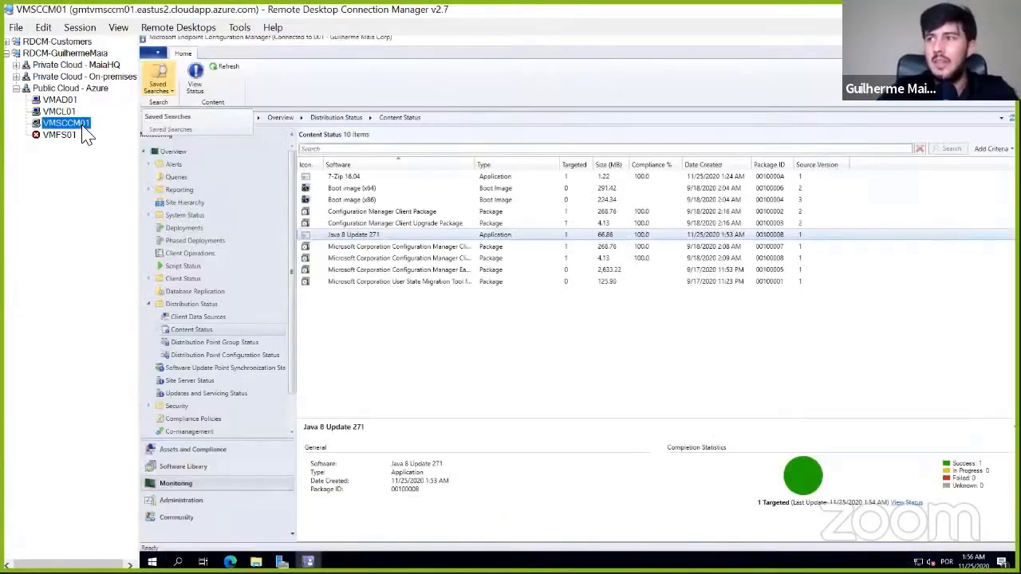
left_click(191, 467)
left_click(359, 189)
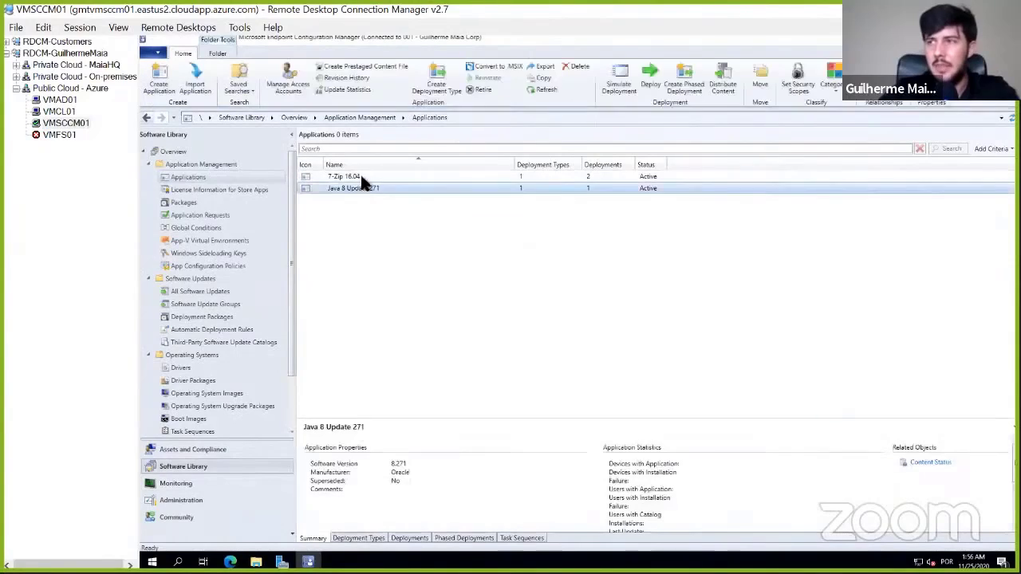
right_click(371, 185)
left_click(428, 463)
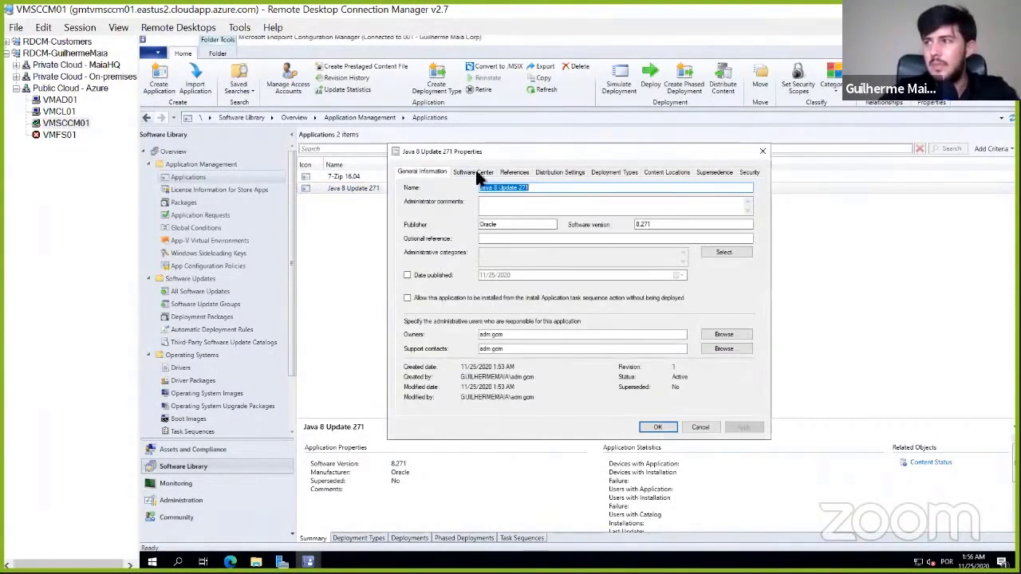
left_click(473, 171)
left_click(716, 386)
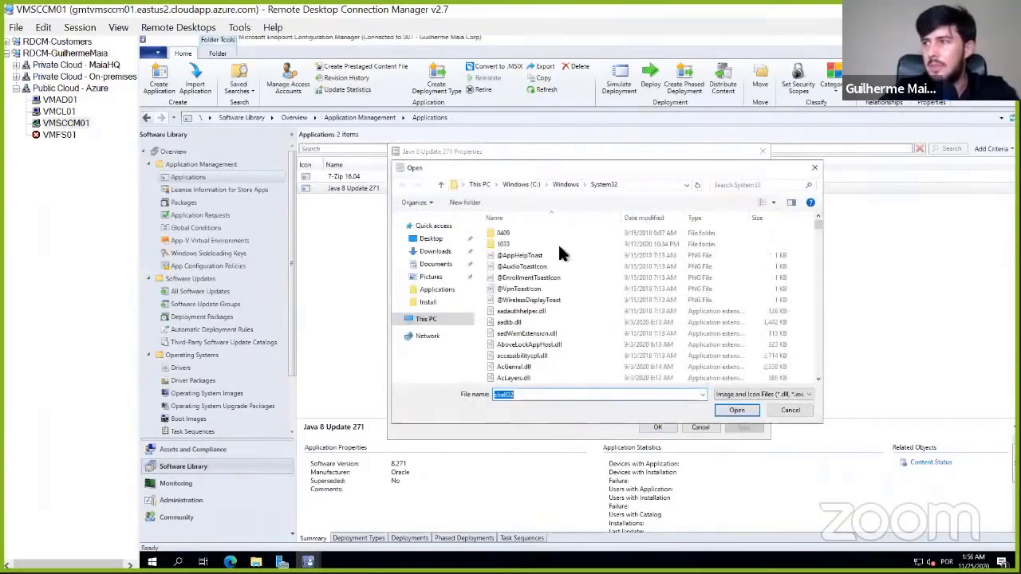
- Browse to the client's administrative share \\vmcl01\c$ in the icon file picker
left_click(654, 186)
type("\\\\")
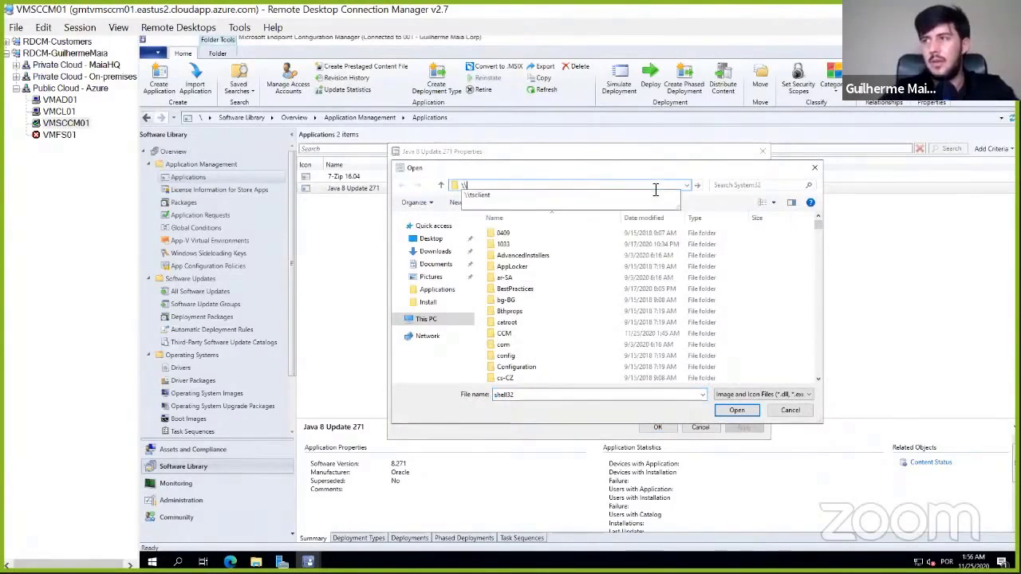
type("vmcl01")
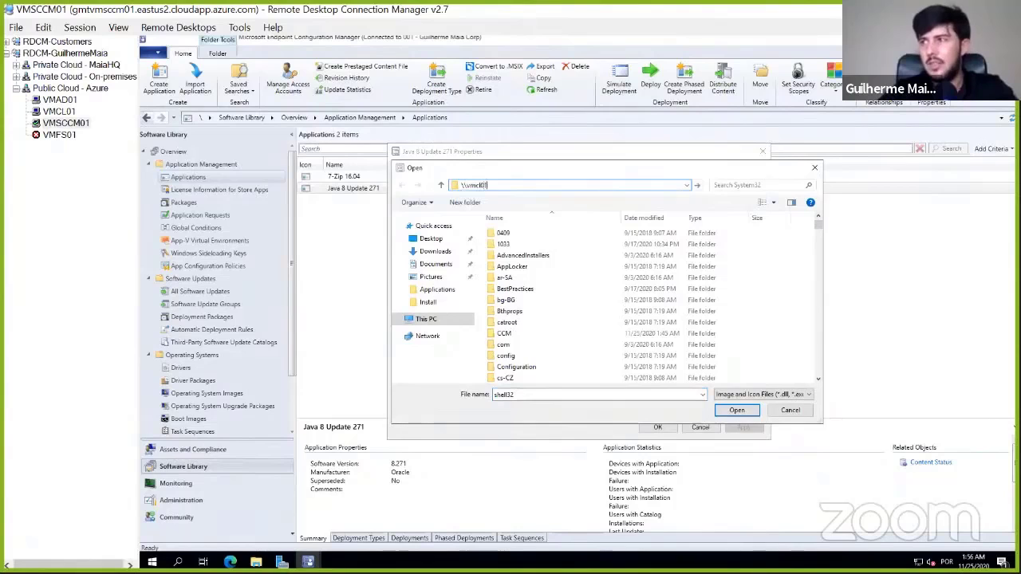
type("\\")
type("c$")
key("Return")
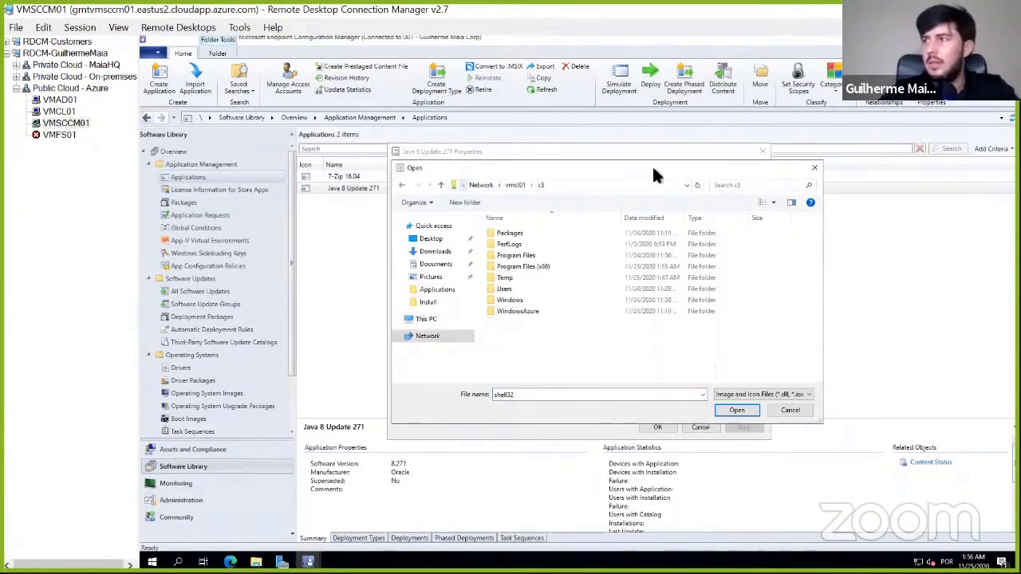
- Check the client's Program Files (x86) and Program Files folders for a Java folder containing an icon
double_click(536, 268)
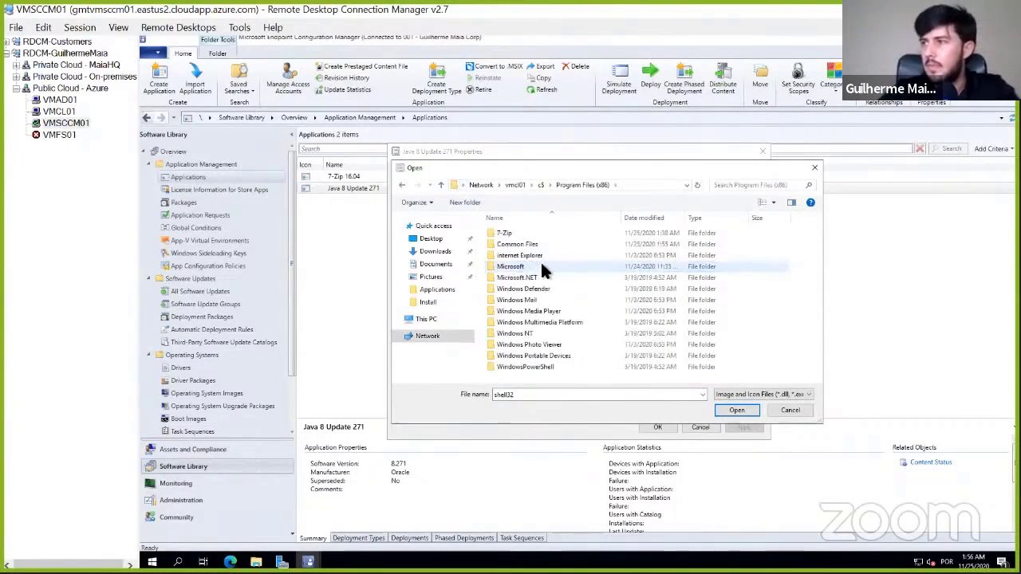
left_click(544, 185)
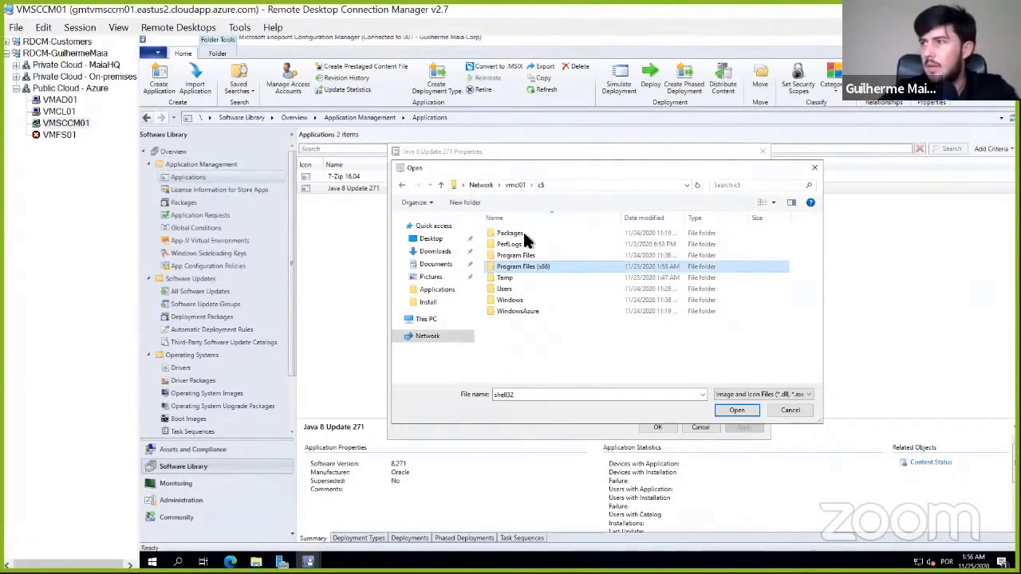
double_click(526, 256)
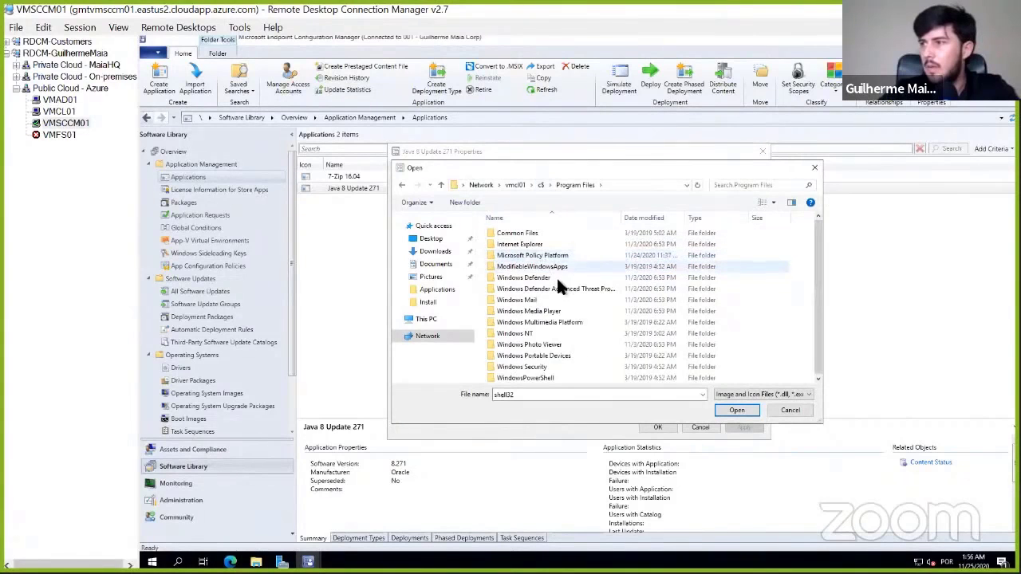
left_click(541, 185)
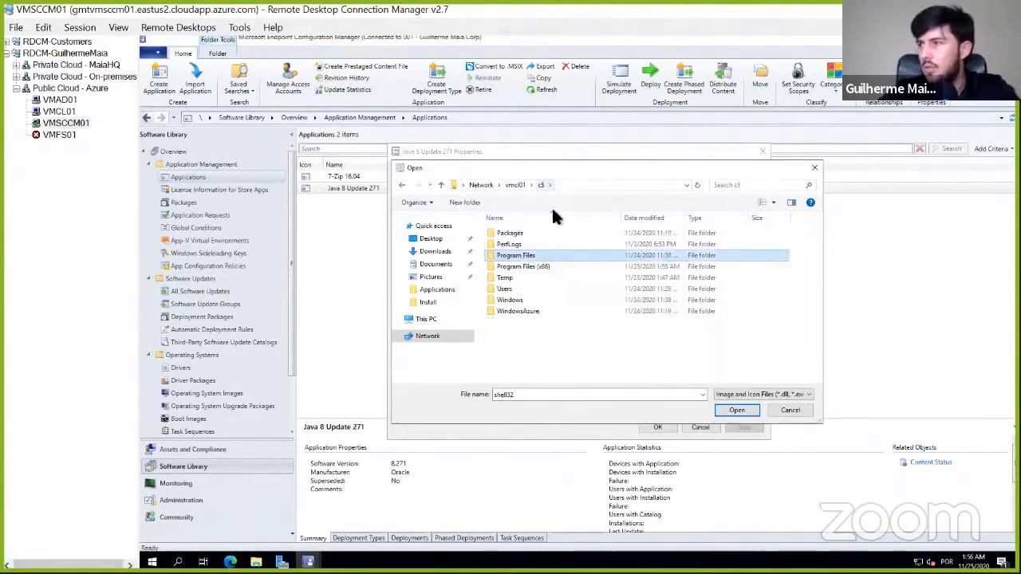
double_click(526, 265)
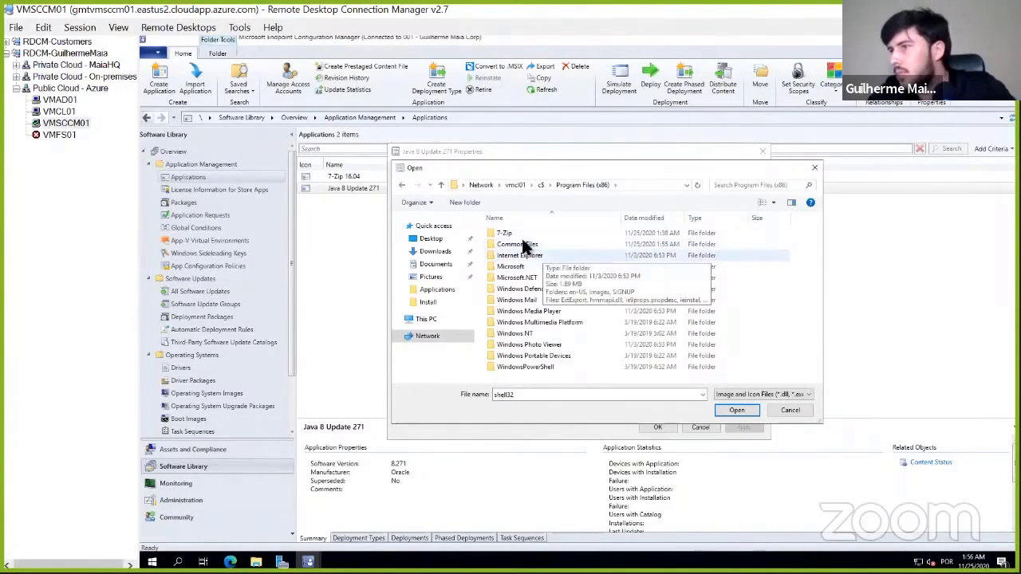
double_click(522, 233)
key("BackSpace")
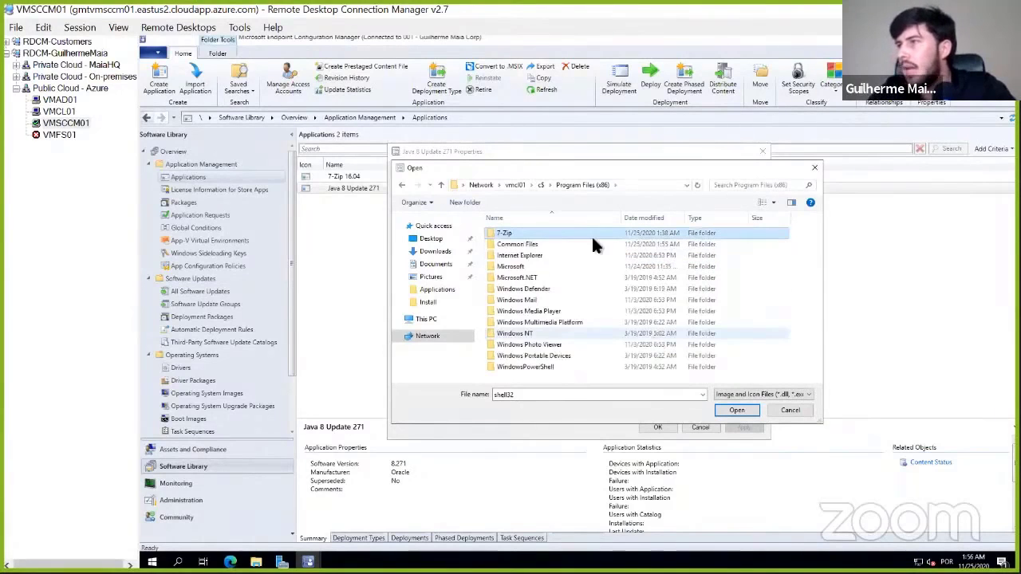
left_click(635, 184)
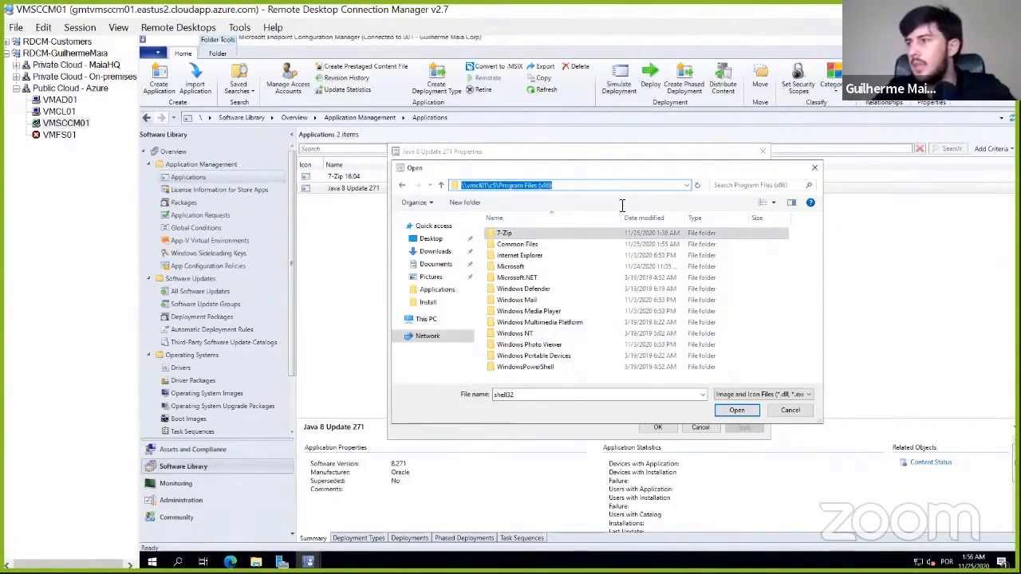
left_click(523, 256)
left_click(540, 185)
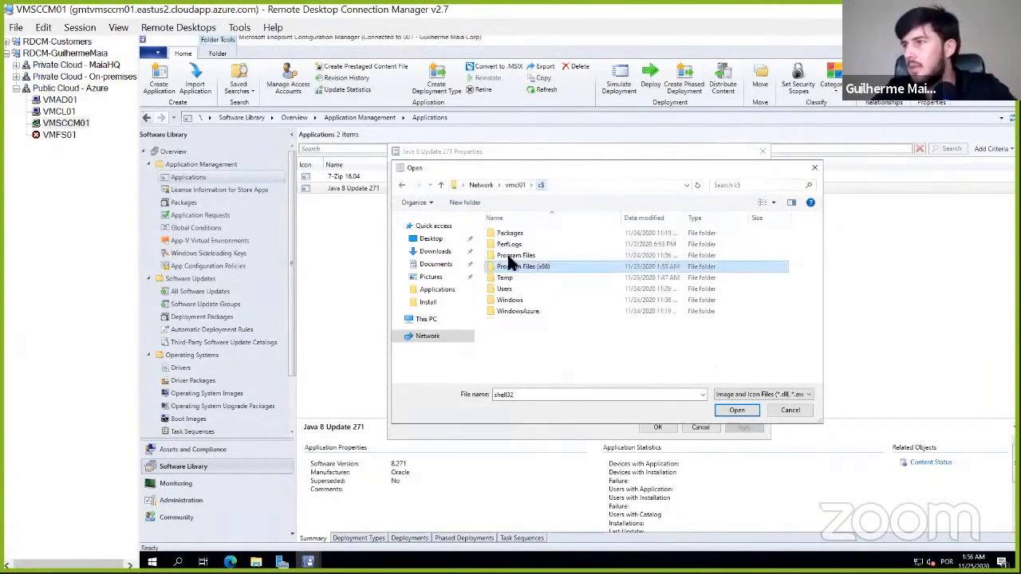
- Look through Common Files and its subfolders under the client's Program Files for a Java icon source
double_click(517, 255)
key("Down")
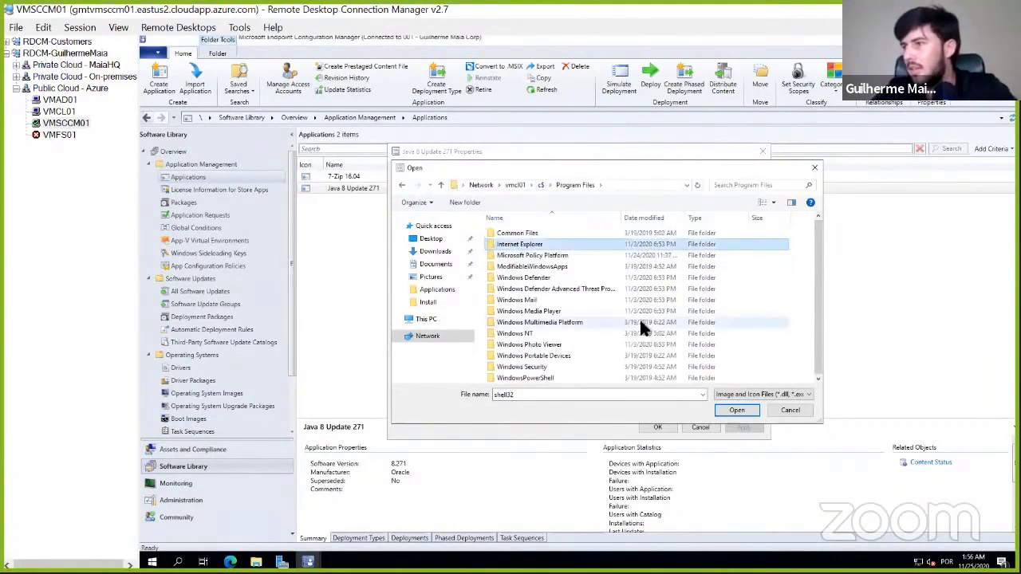
key("Up")
key("Return")
key("Down")
key("Up")
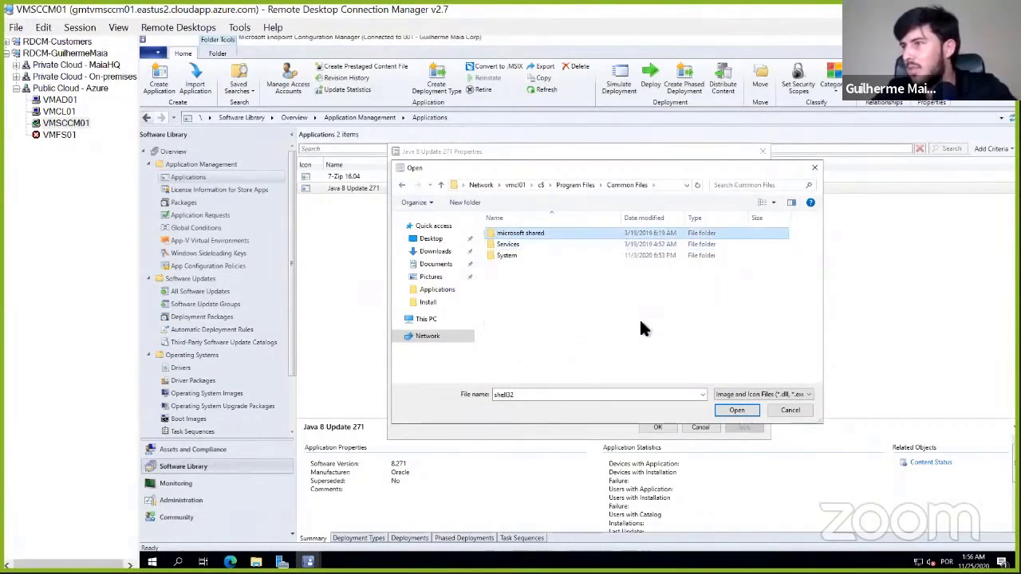
key("Down")
key("Down")
key("Return")
key("BackSpace")
key("Up")
key("Return")
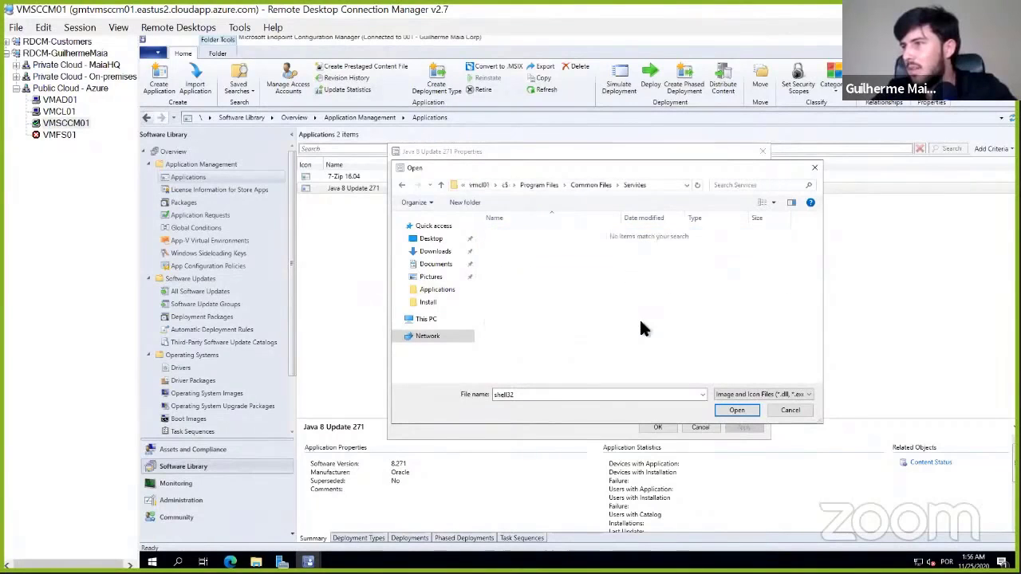
key("BackSpace")
key("Up")
key("Return")
key("BackSpace")
key("BackSpace")
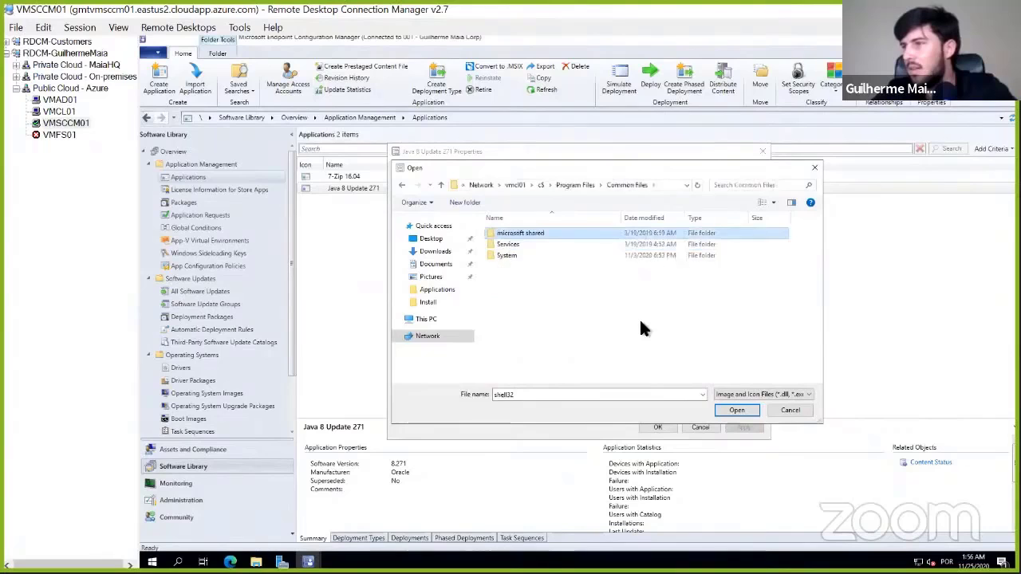
key("BackSpace")
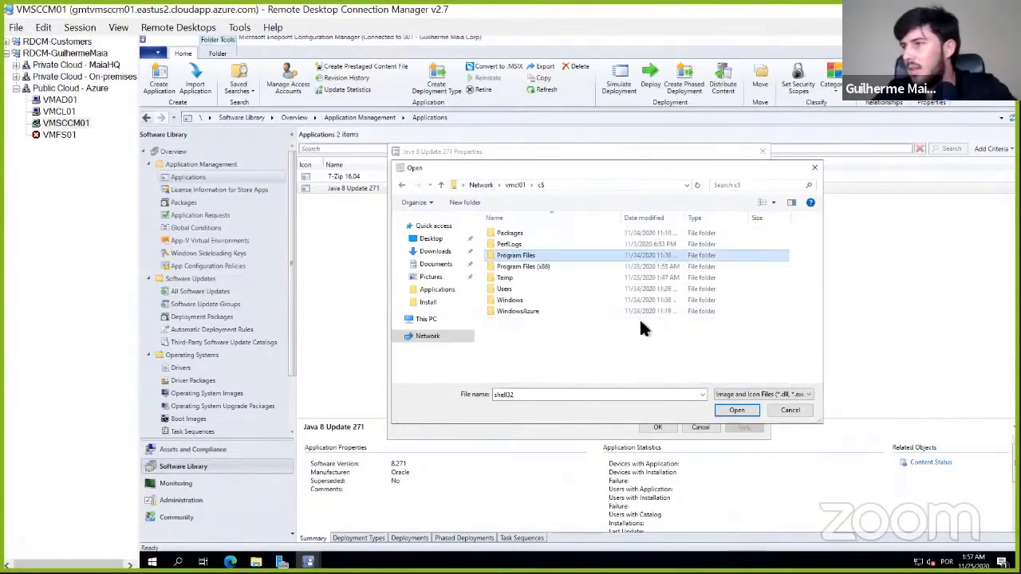
- Examine the client's Users folder and the administrator's profile folder for a usable icon file
key("Down")
key("Down")
key("Down")
key("Up")
key("Up")
key("Up")
key("Down")
key("Down")
key("Down")
key("Return")
key("Down")
key("Up")
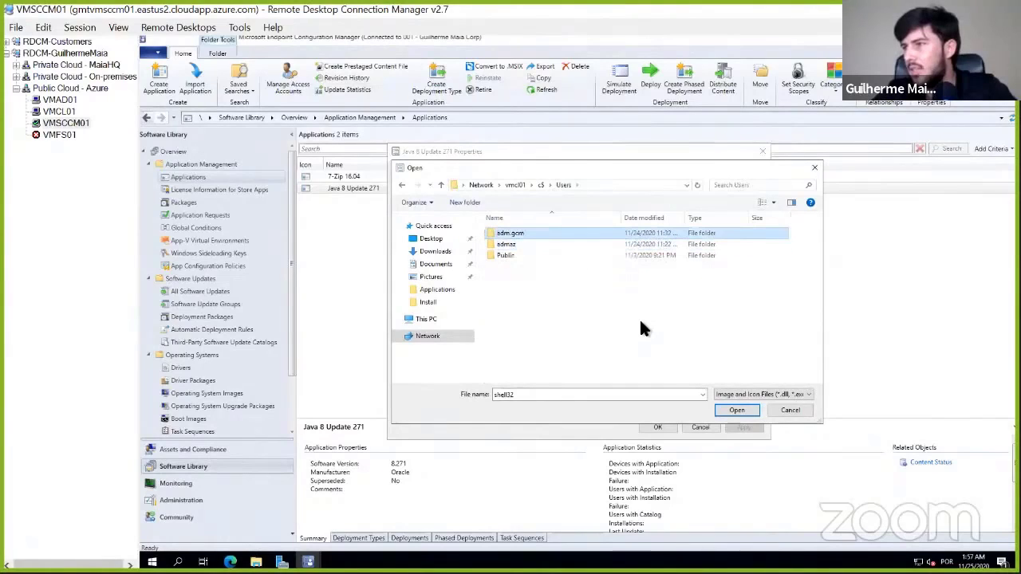
double_click(536, 231)
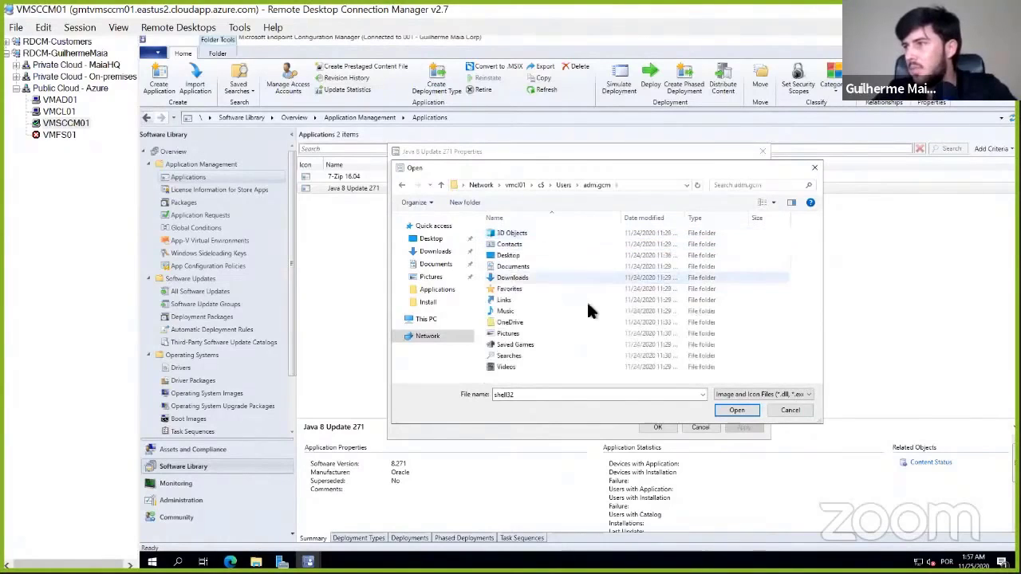
key("BackSpace")
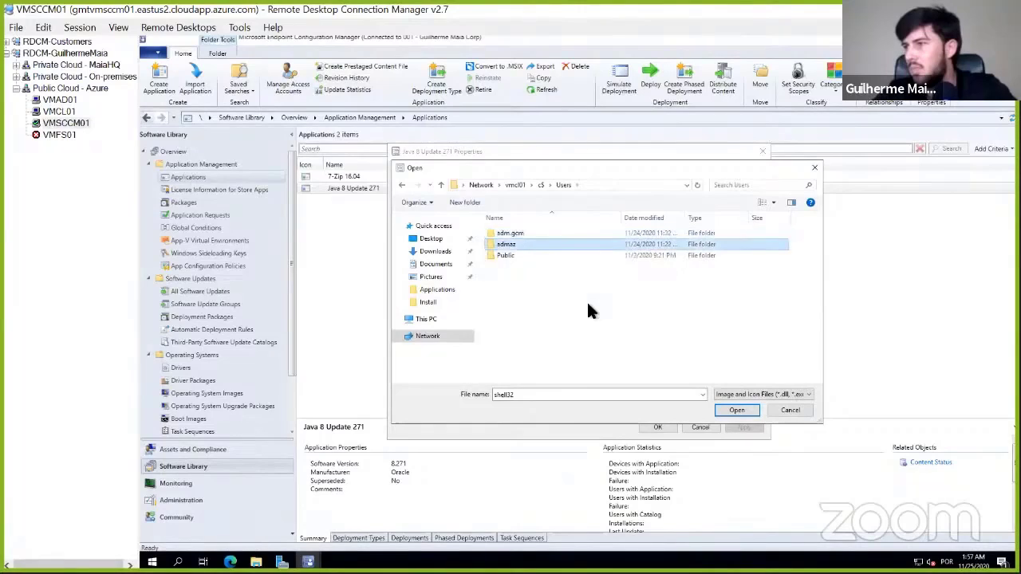
- Open the client's Windows folder and look through its subfolders for a Java icon source
key("BackSpace")
key("Up")
key("Home")
key("Down")
key("Down")
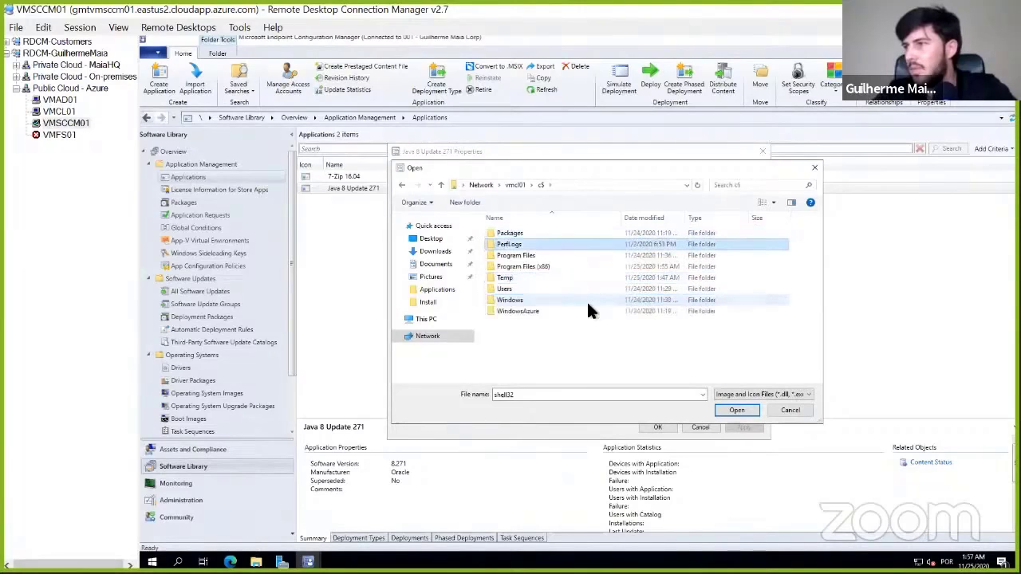
key("Down")
key("Down")
key("Down")
key("Down")
key("Return")
key("Down")
key("Down")
key("Down")
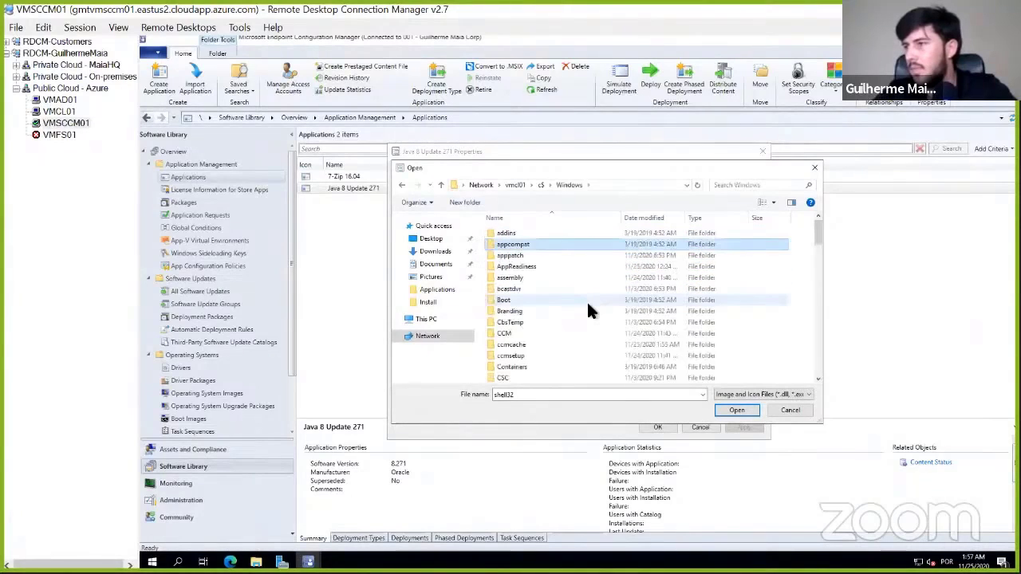
key("Down")
key("Down")
key("Down")
key("Down")
key("Down")
key("Down")
key("Down")
key("Down")
key("Down")
key("Down")
key("Down")
key("Down")
key("Down")
key("Down")
key("Down")
key("Down")
key("Down")
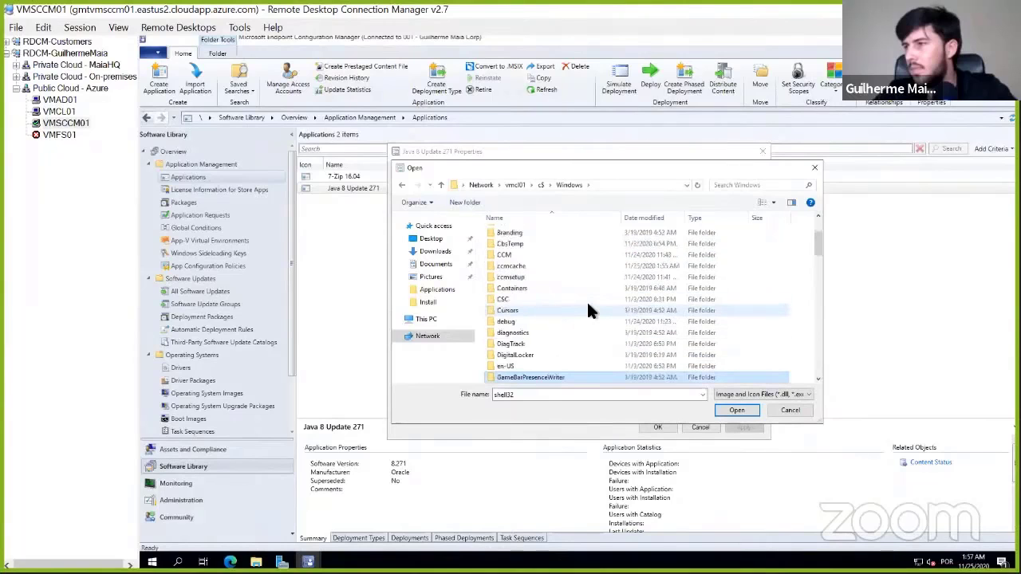
key("Up")
key("Up")
key("Up")
key("Up")
key("Up")
key("Up")
key("Up")
key("Up")
key("Up")
key("Up")
key("Up")
key("Up")
key("Up")
key("Up")
key("Up")
key("Up")
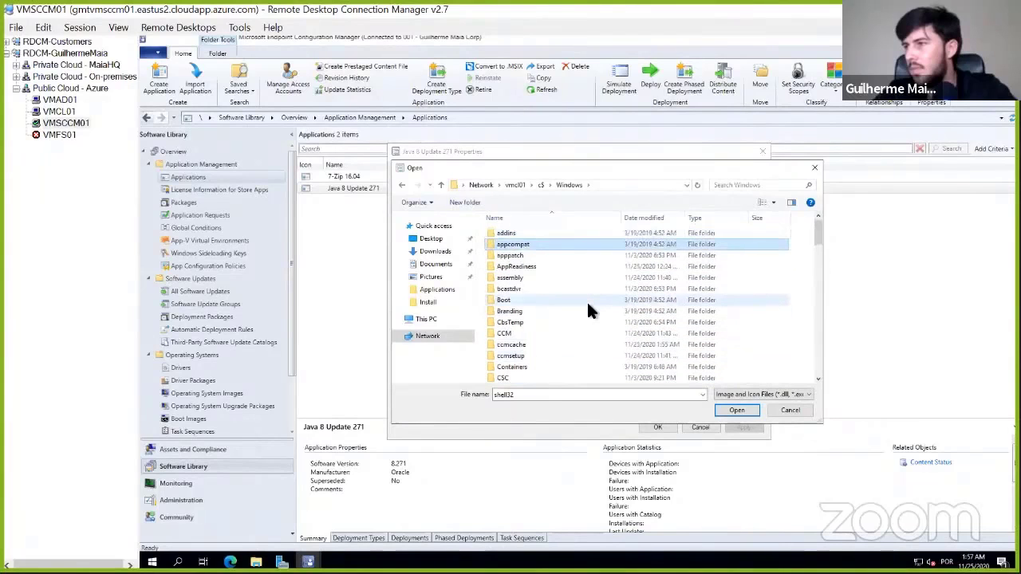
key("Down")
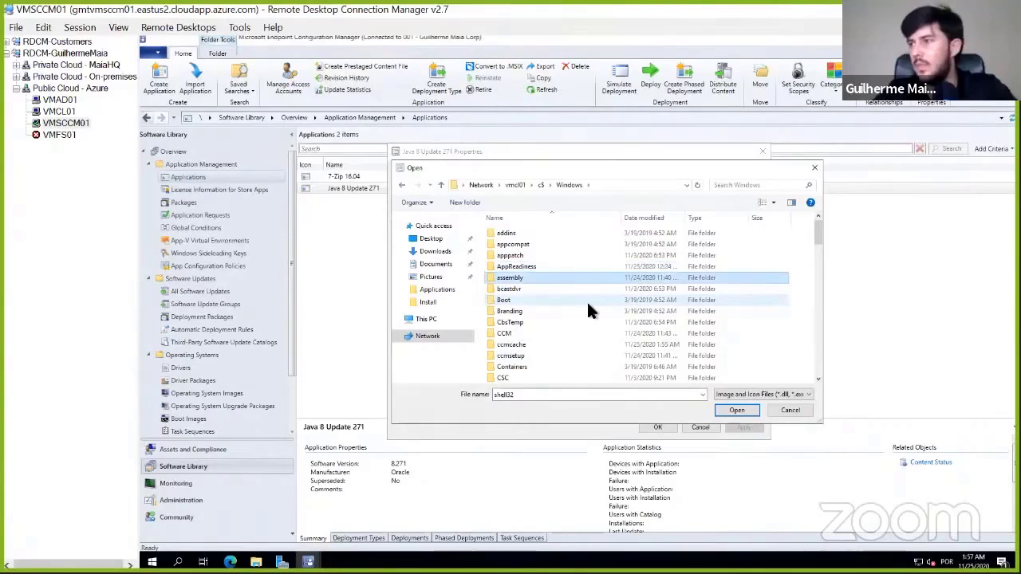
scroll(594, 307, "down", 14)
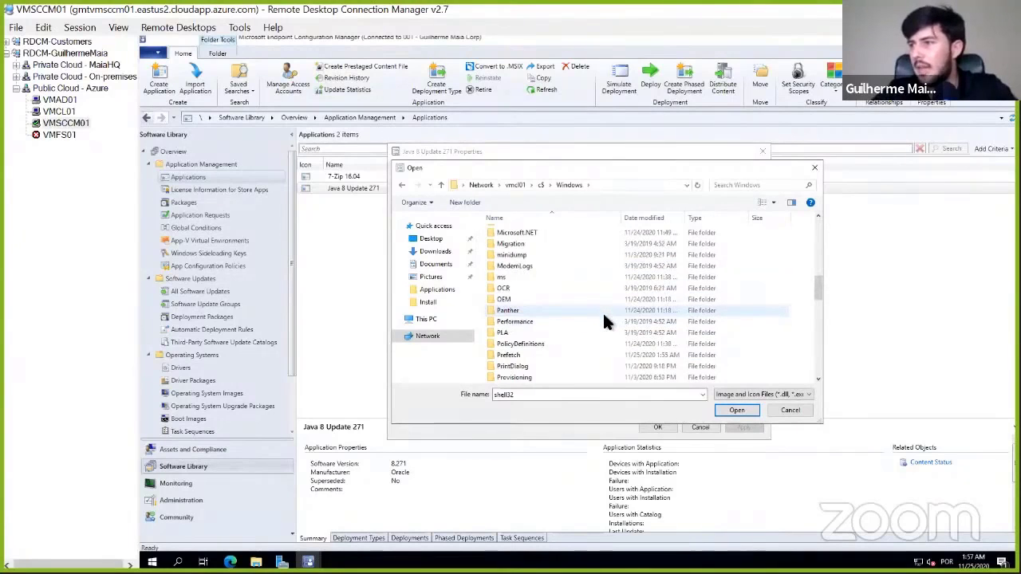
scroll(604, 321, "down", 3)
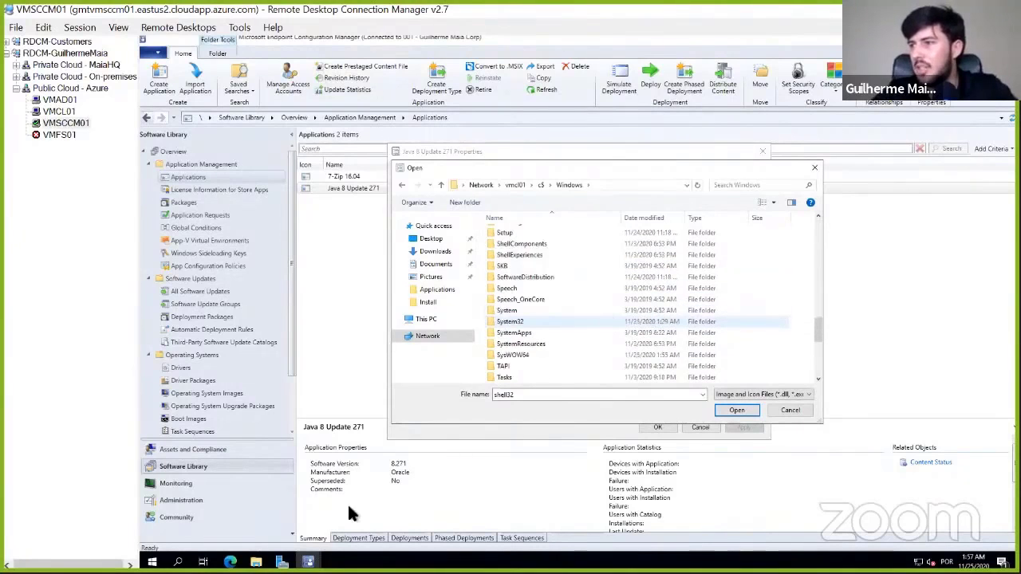
- Switch to the VMCL01 session and look through its list of installed apps for a Java entry
left_click(58, 113)
left_click(67, 122)
left_click(59, 112)
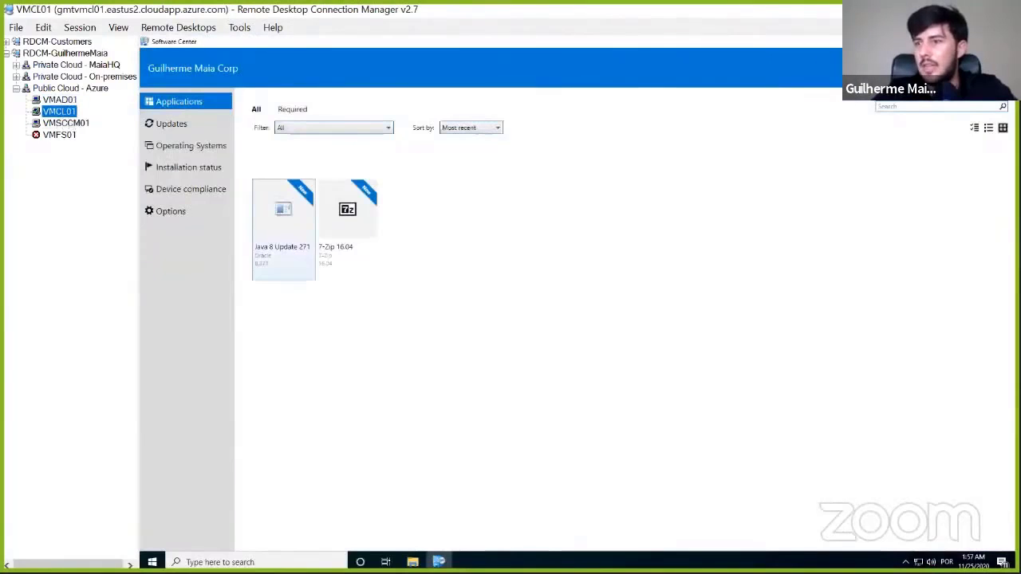
left_click(152, 562)
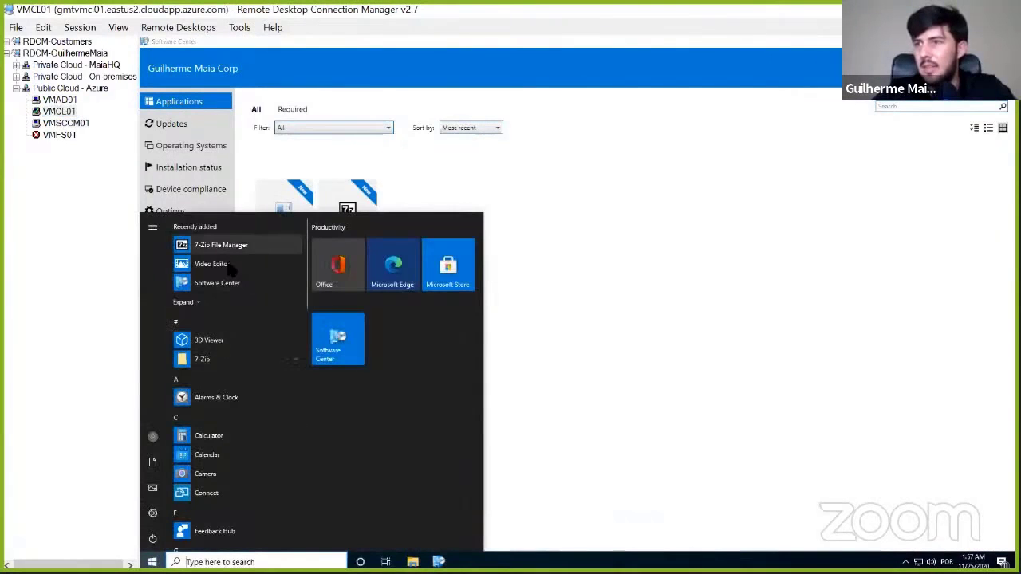
scroll(244, 360, "down", 10)
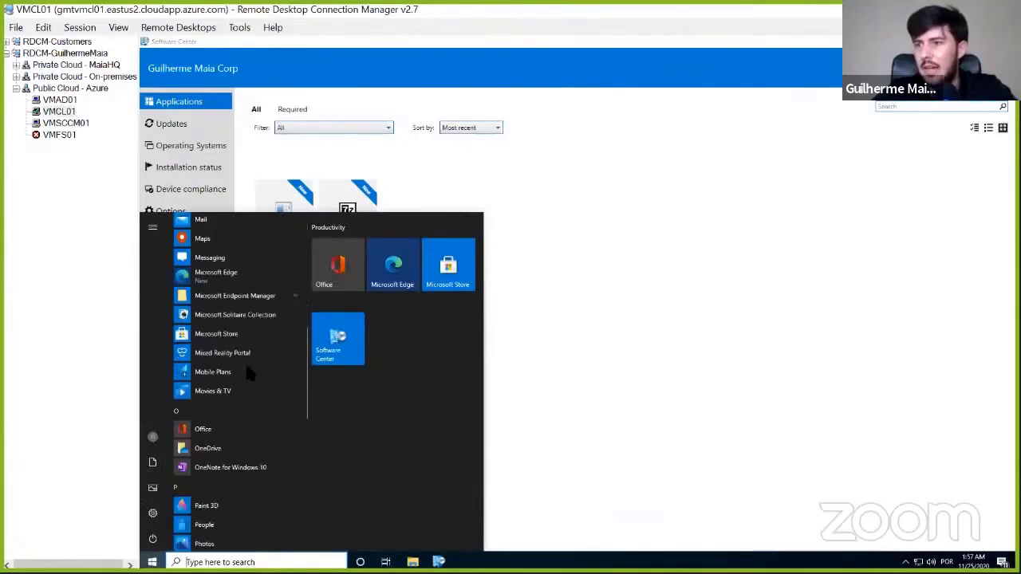
scroll(247, 373, "down", 3)
scroll(247, 373, "up", 4)
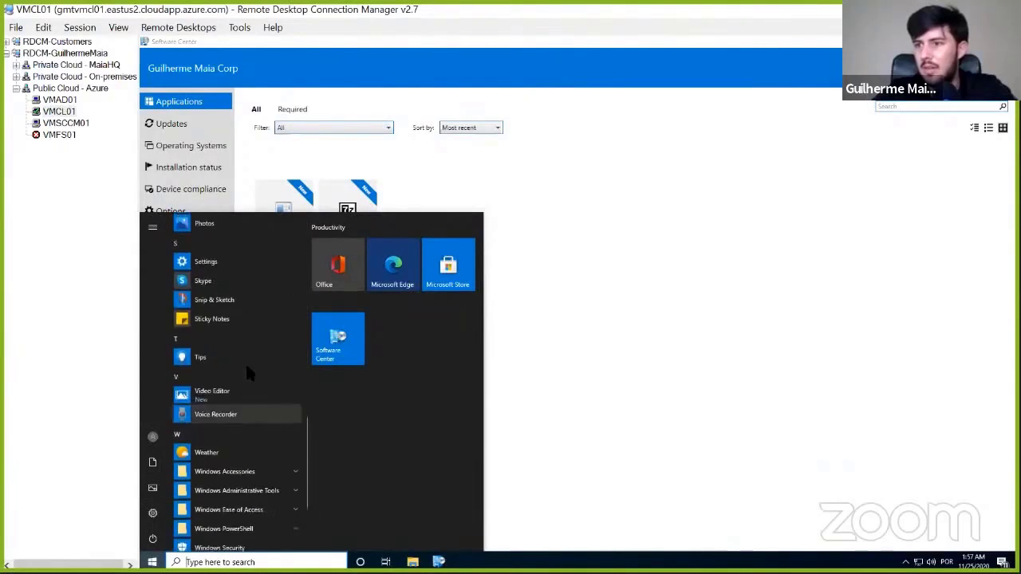
scroll(247, 373, "down", 4)
scroll(248, 373, "up", 10)
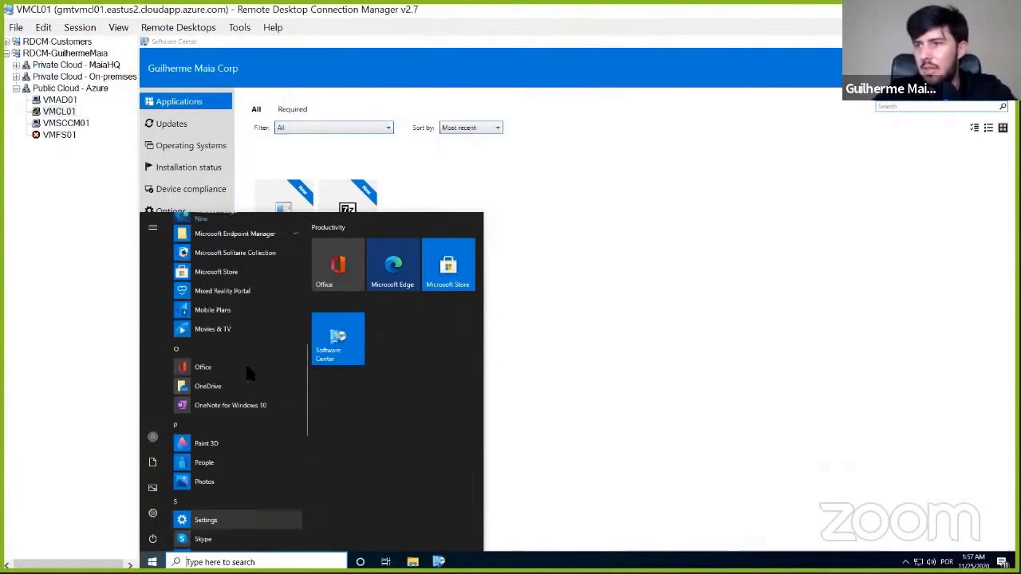
- Look through VMCL01's recently added apps and search the client for "java"
scroll(244, 360, "up", 10)
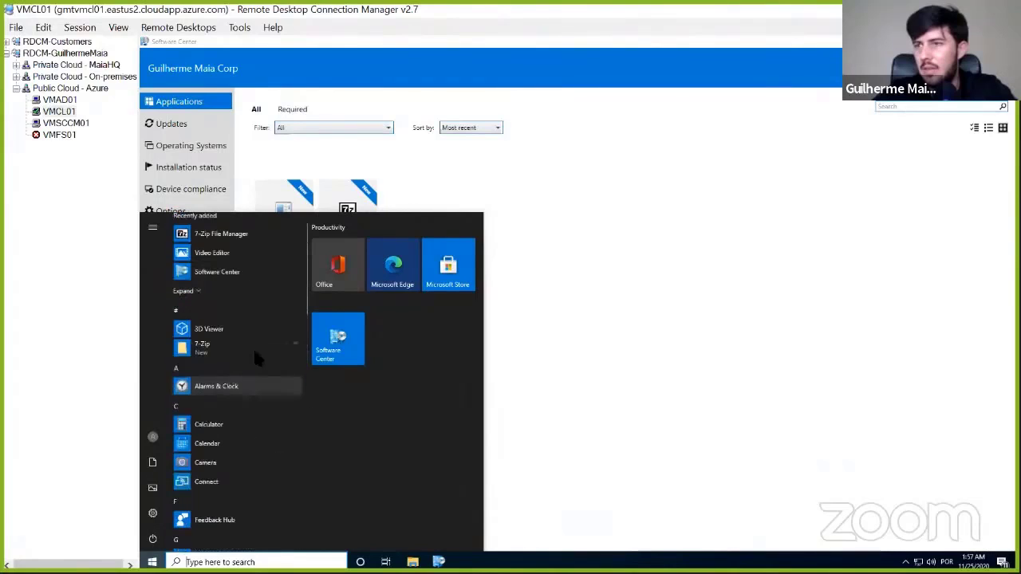
left_click(660, 331)
key("super")
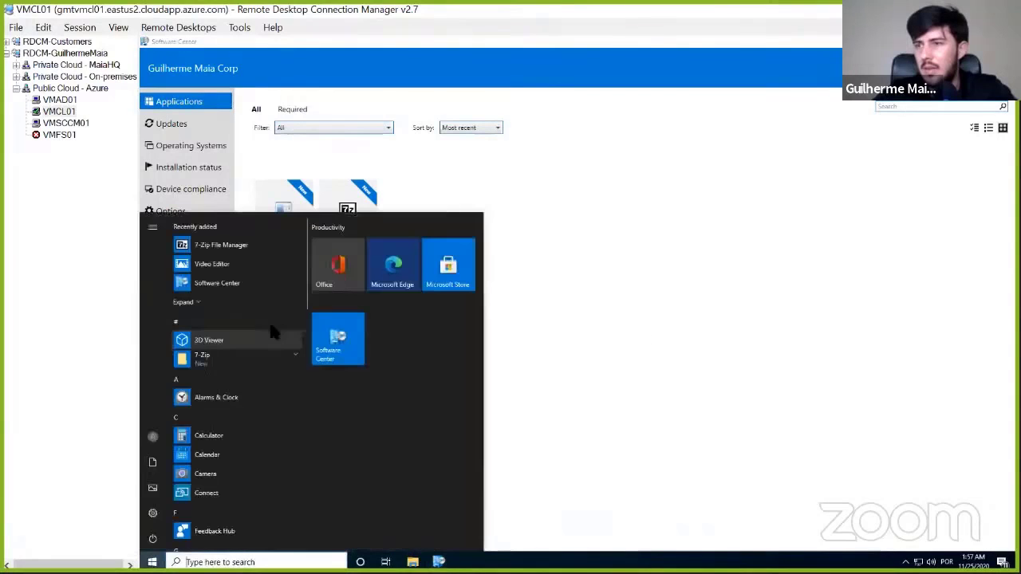
left_click(191, 303)
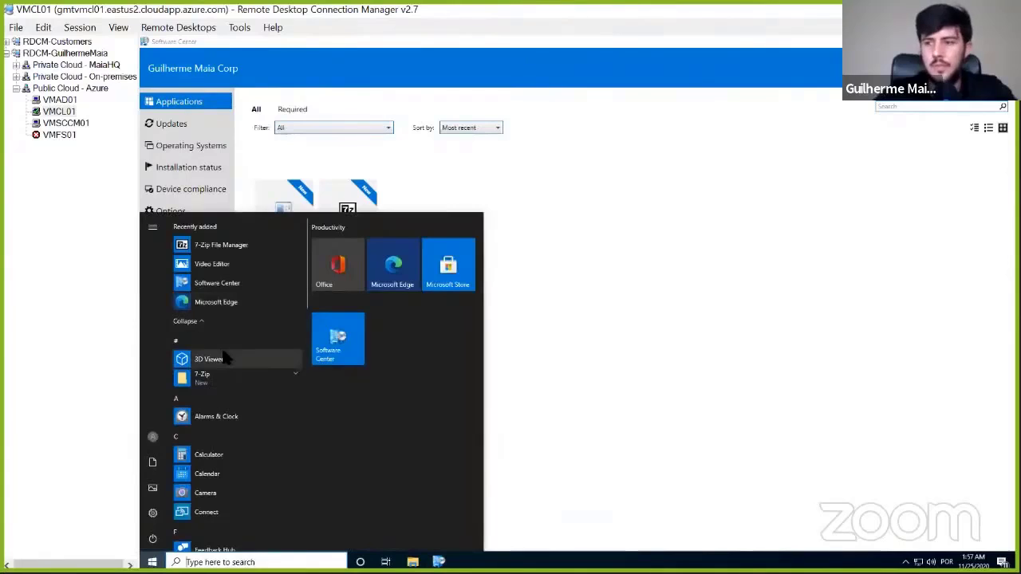
type("ora")
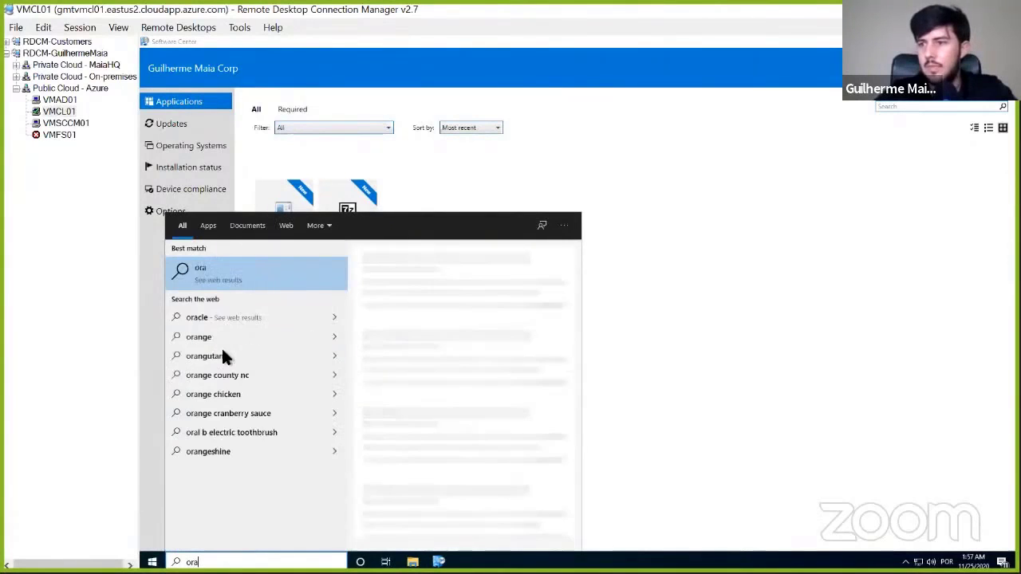
key("BackSpace")
key("BackSpace")
key("BackSpace")
type("java")
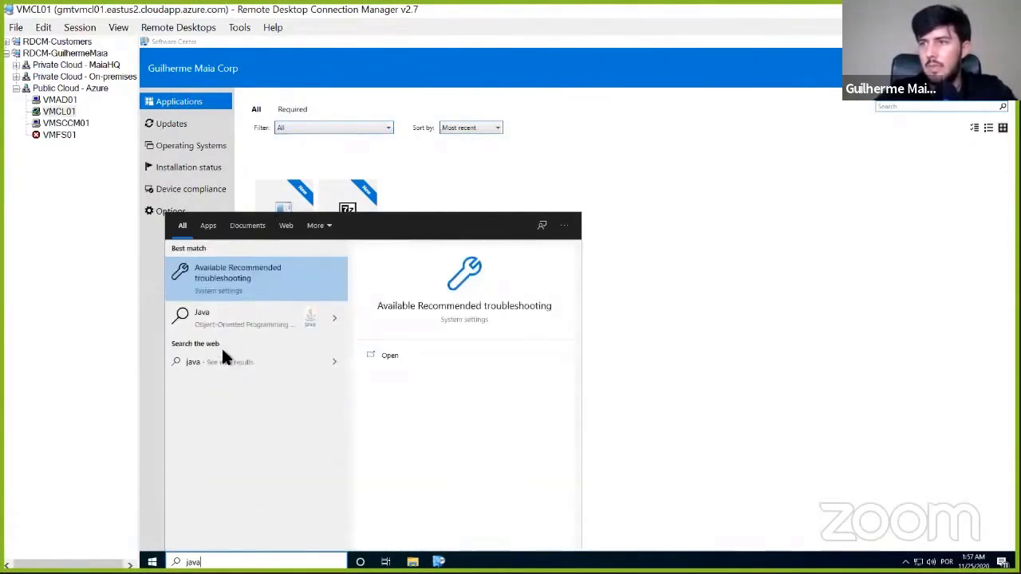
- Open Java 8 Update 271 in Software Center and start its installation
left_click(647, 335)
left_click(272, 231)
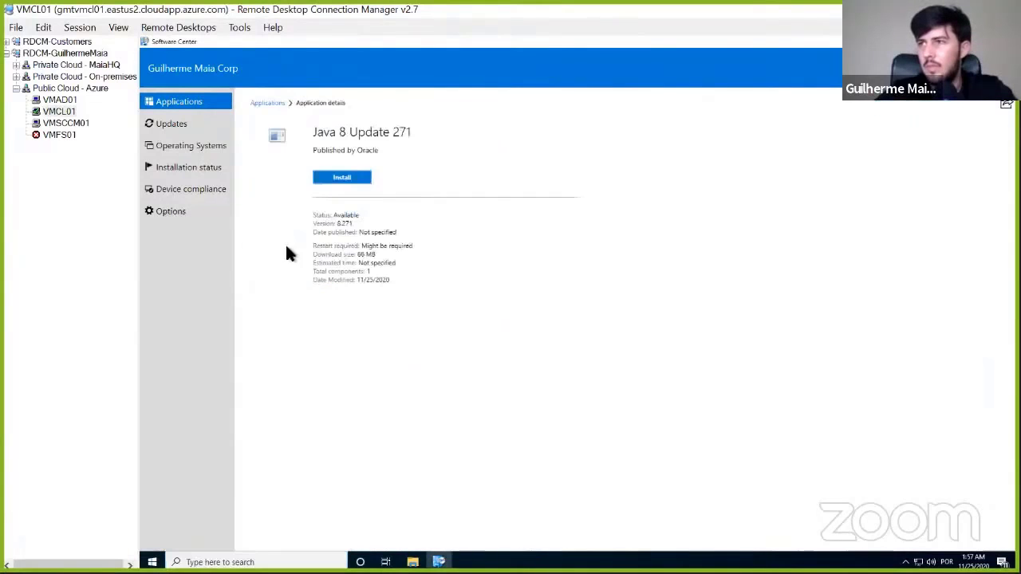
left_click(345, 178)
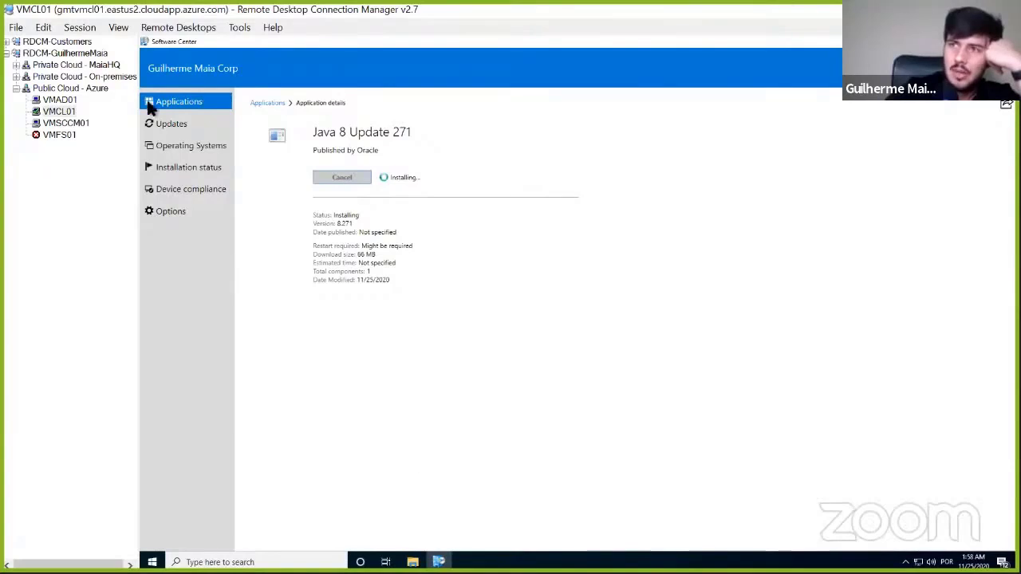
- Return the icon file browser on VMSCCM01 to the client's c$ root, checking the Java installation status on VMCL01
left_click(77, 125)
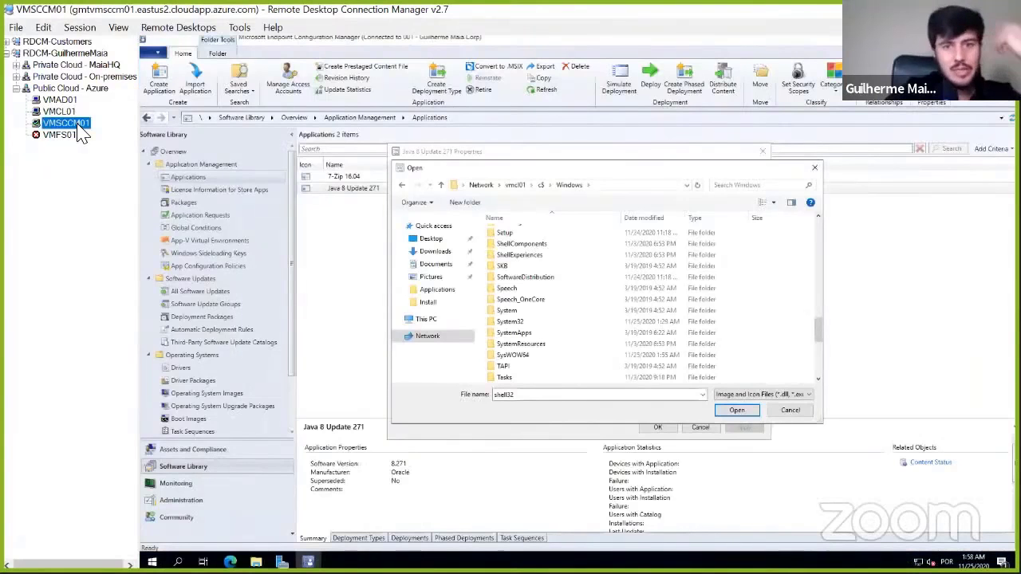
left_click(541, 184)
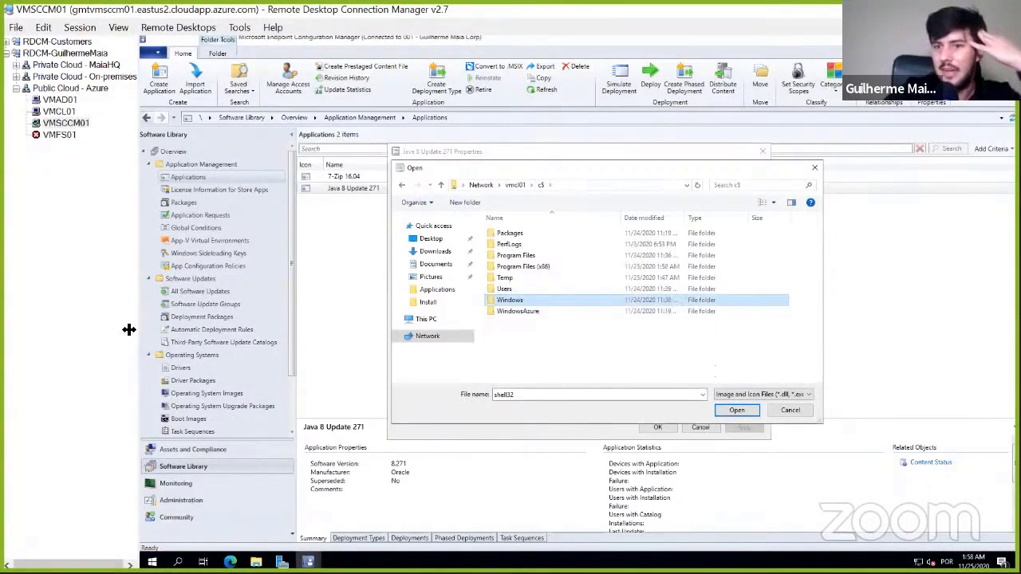
left_click(59, 112)
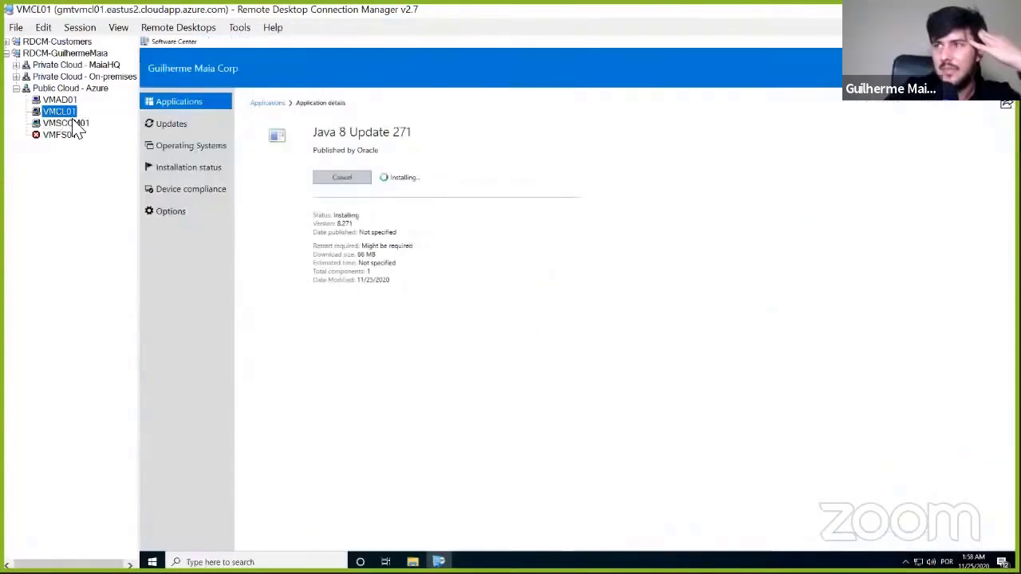
left_click(72, 124)
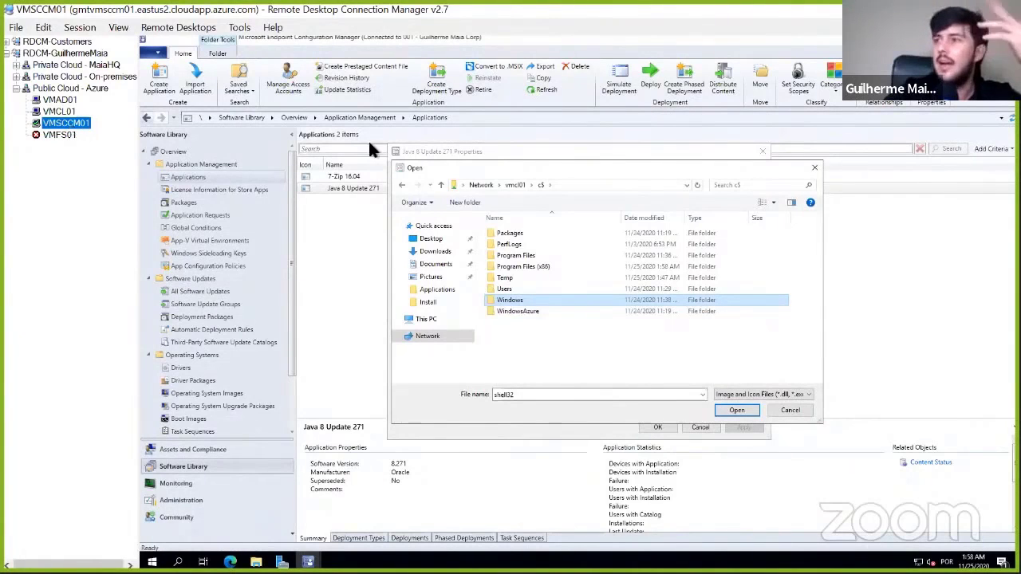
left_click(57, 111)
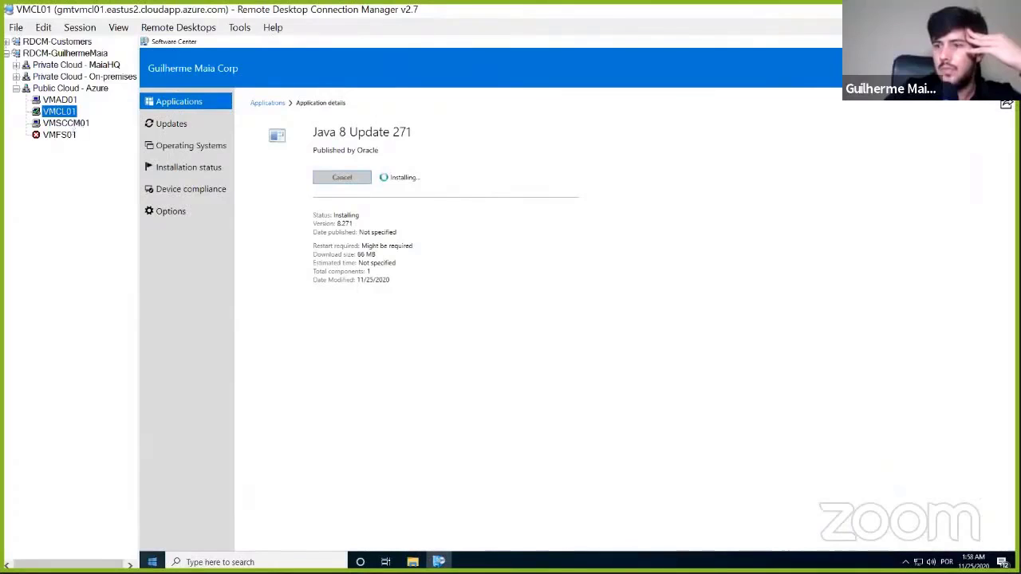
- Check the client's app list for Java and reopen the Java 8 Update 271 details to check installation progress
left_click(151, 562)
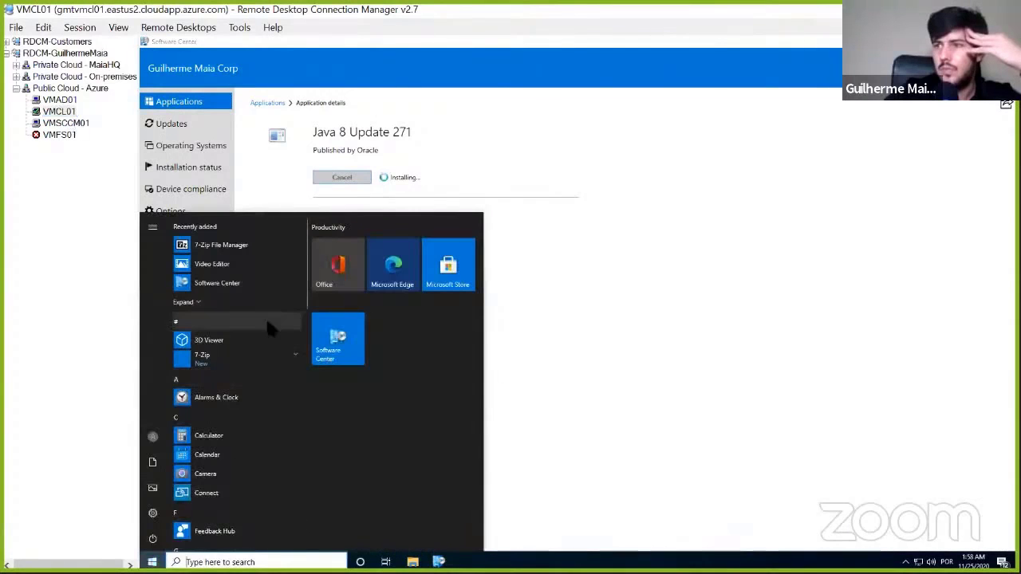
scroll(267, 319, "down", 3)
left_click(636, 358)
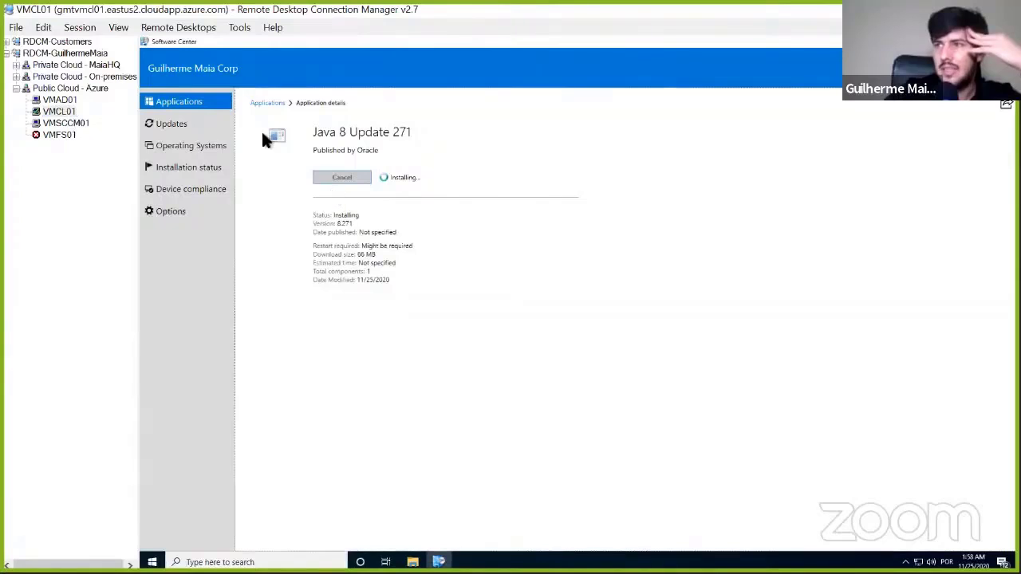
left_click(180, 125)
left_click(180, 104)
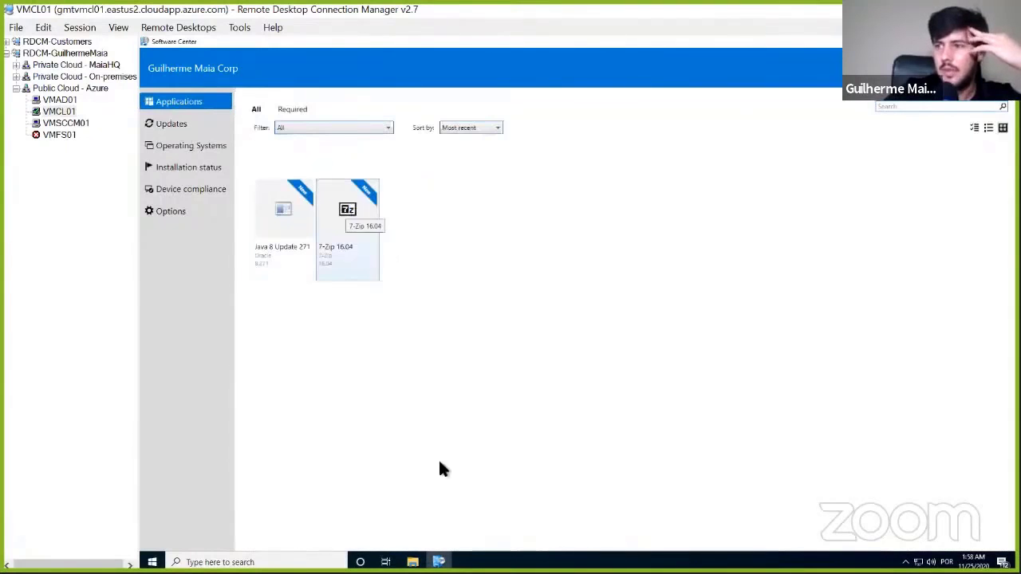
left_click(283, 223)
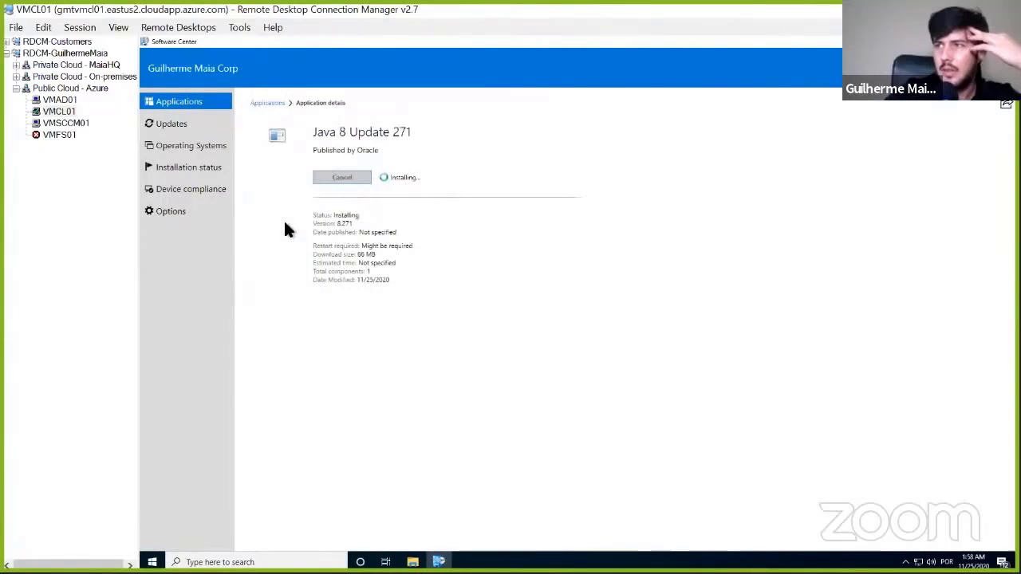
- Look in the Java-Runtime source folder under E:\Source\Applications on VMSCCM01 for an icon file, and cancel the file selection
mouse_move(412, 561)
left_click(409, 528)
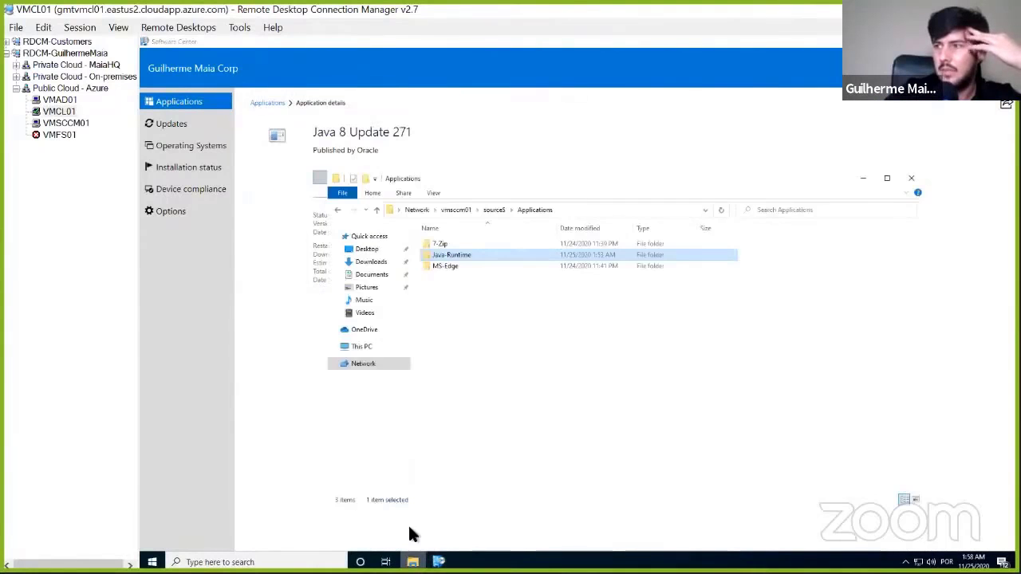
left_click(67, 125)
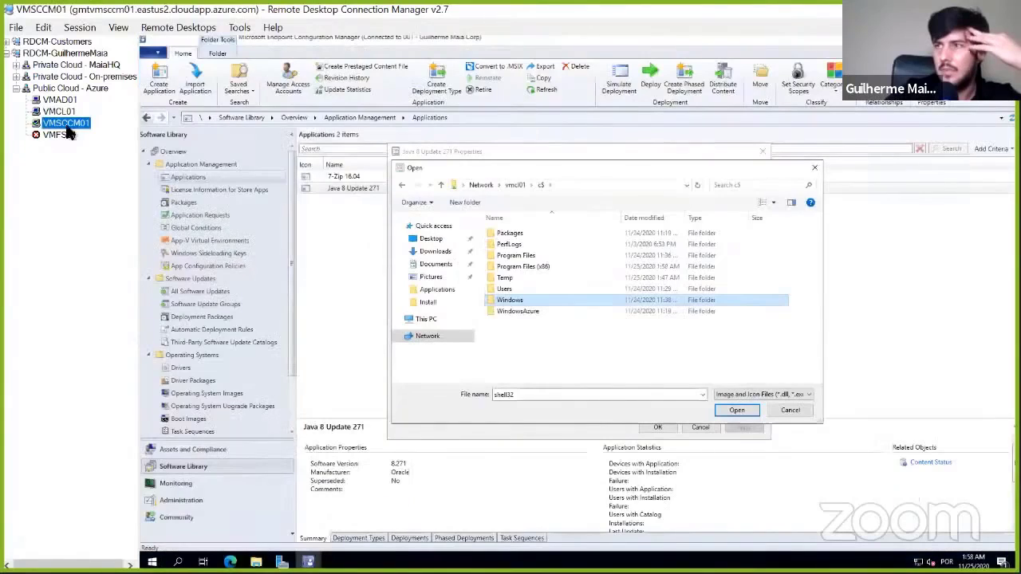
left_click(426, 320)
scroll(607, 335, "down", 1)
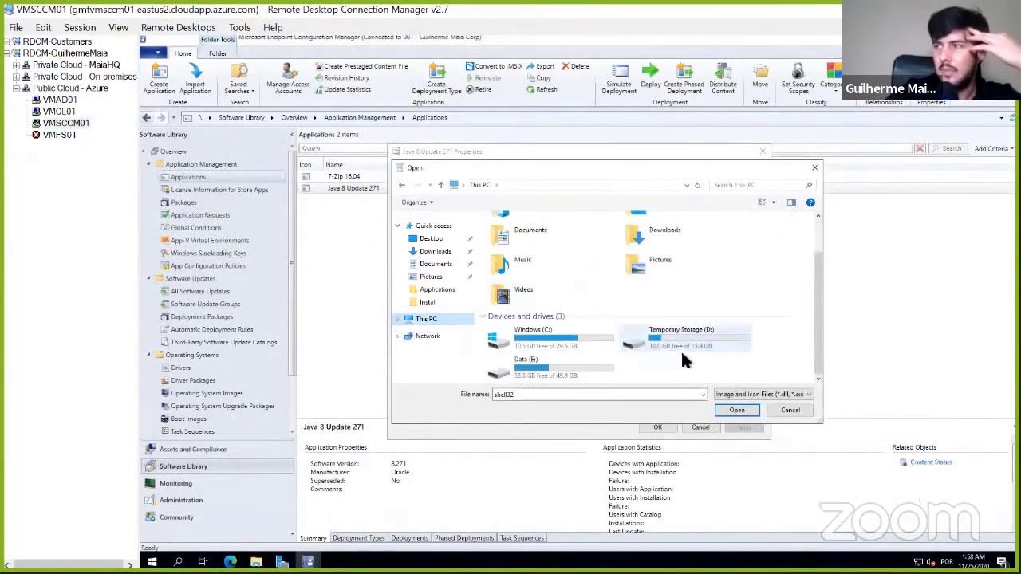
double_click(556, 367)
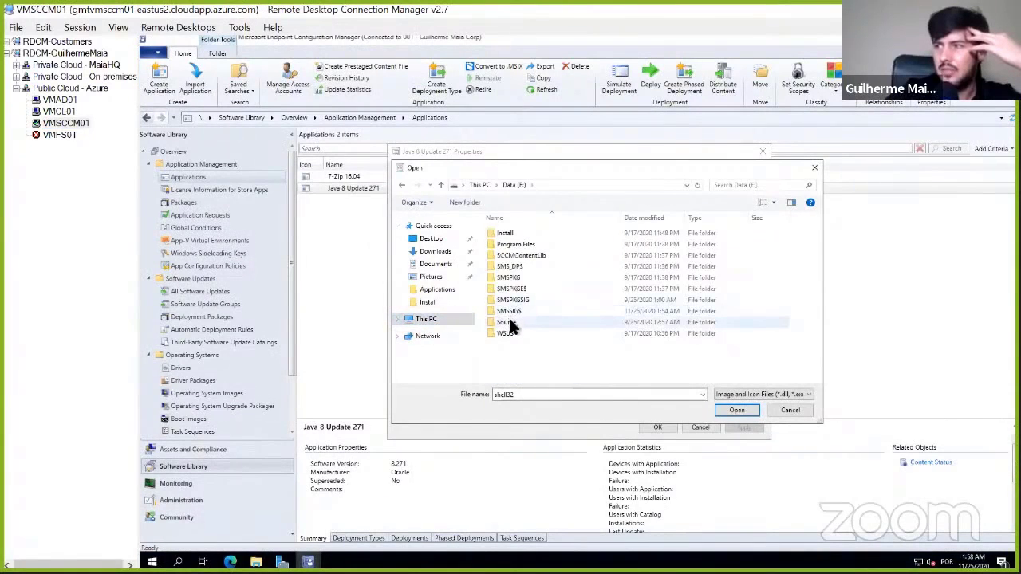
double_click(509, 322)
double_click(515, 233)
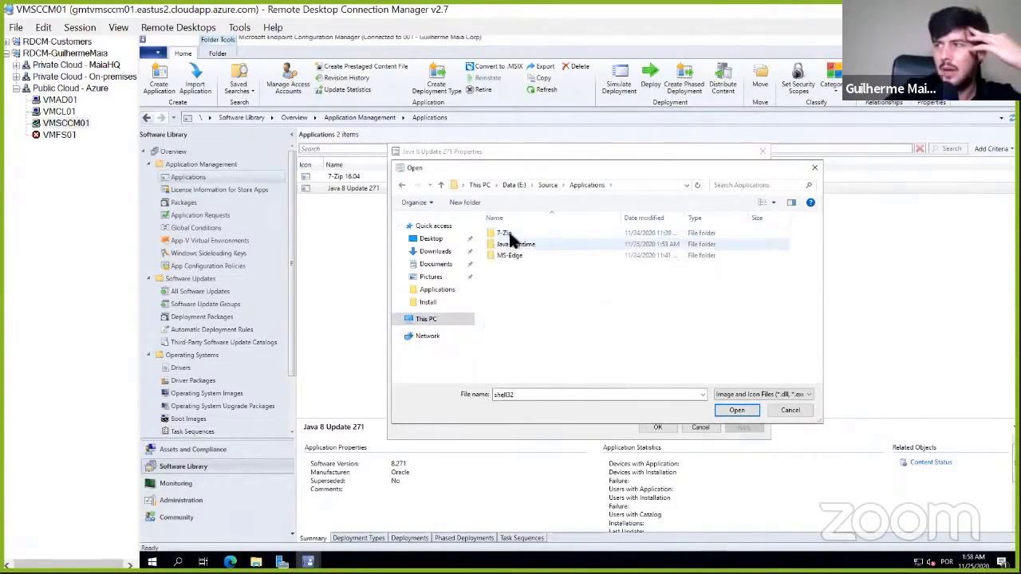
double_click(520, 244)
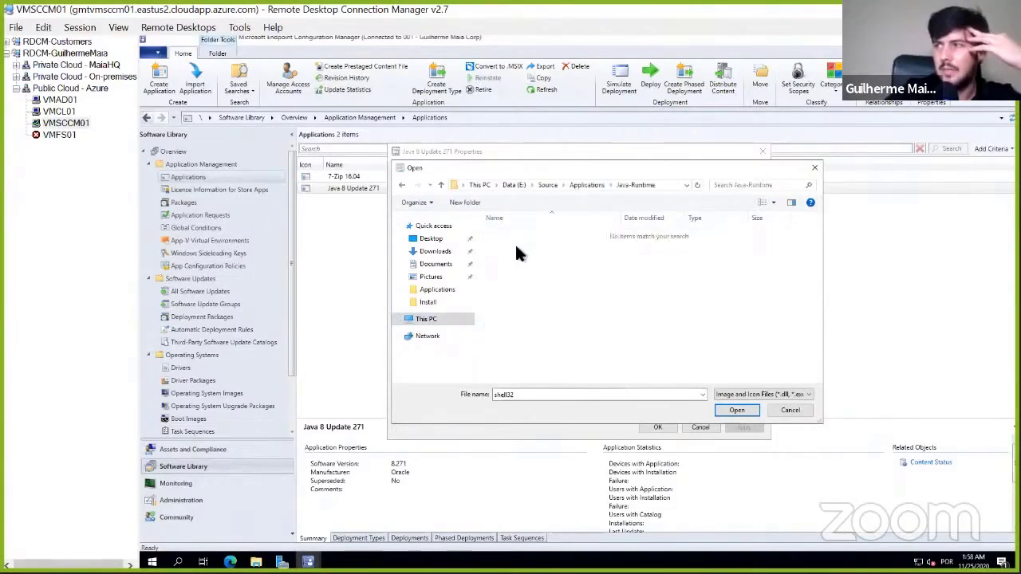
left_click(739, 398)
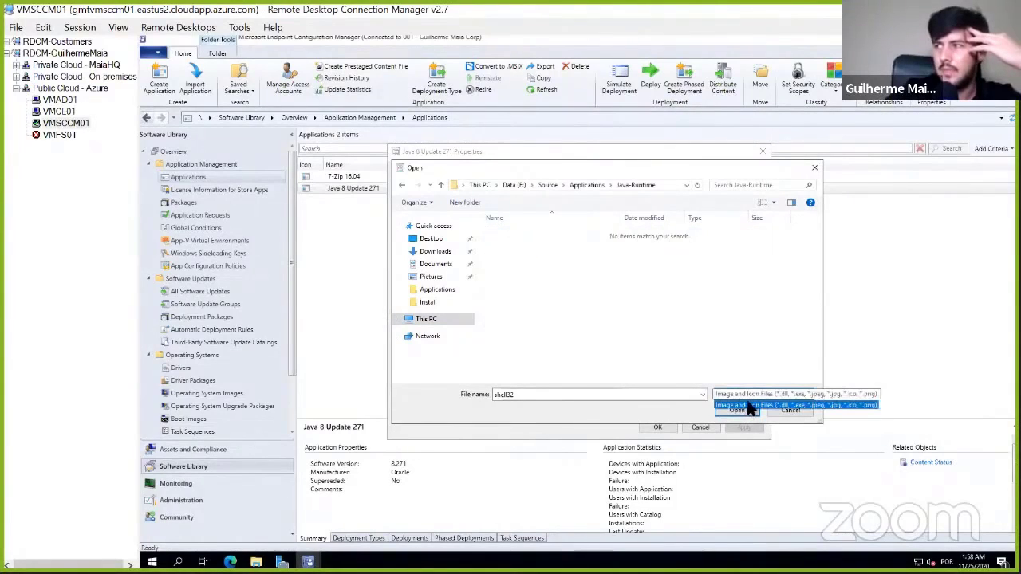
left_click(798, 405)
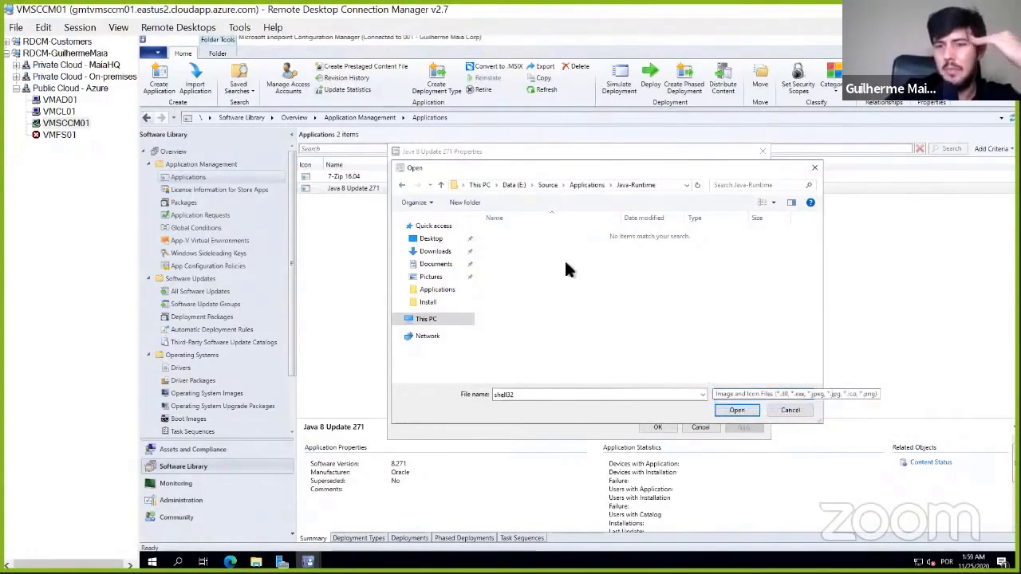
left_click(792, 410)
- Check VMCL01 briefly, reopen the icon file browser in the Java application's properties on VMSCCM01, and go to \\vmcl01\c$
left_click(60, 112)
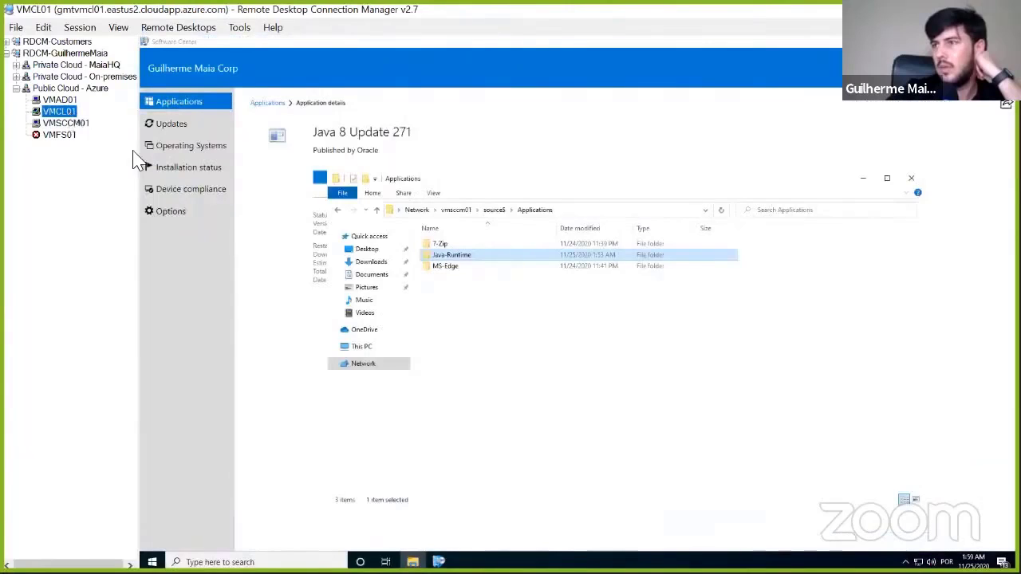
left_click(275, 200)
left_click(70, 124)
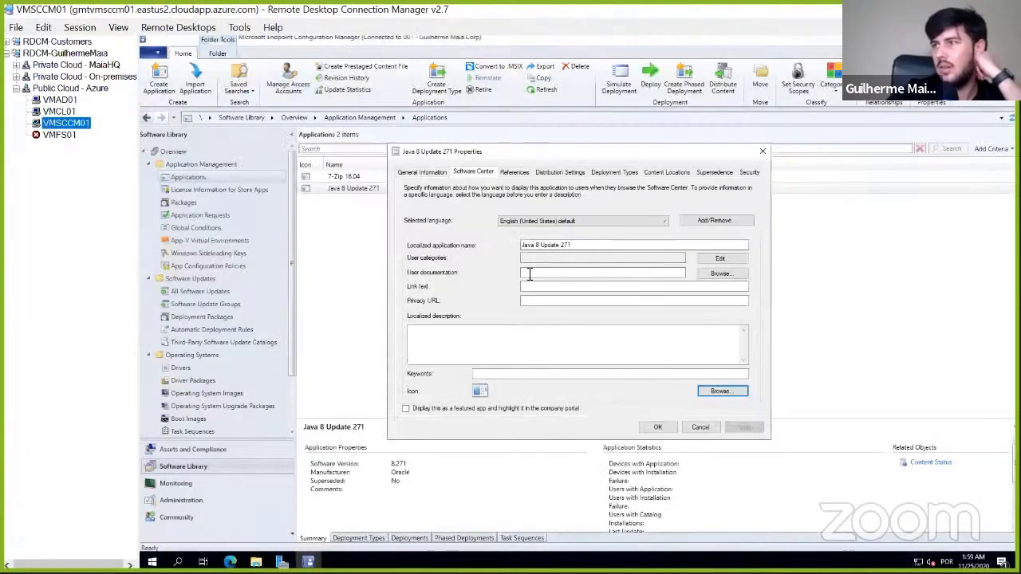
left_click(725, 391)
left_click(634, 186)
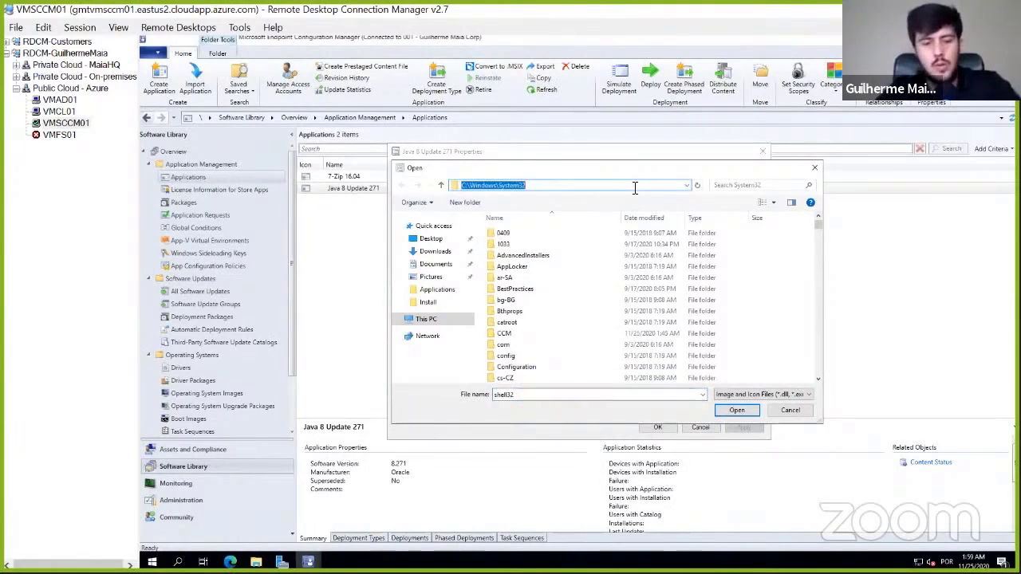
type("\\\\vm")
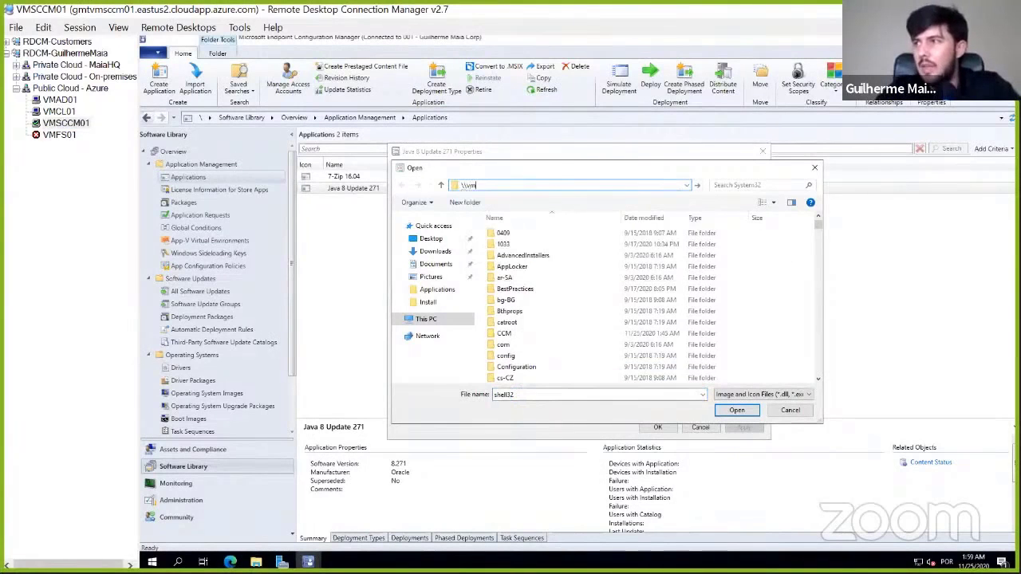
type("cl01\\c")
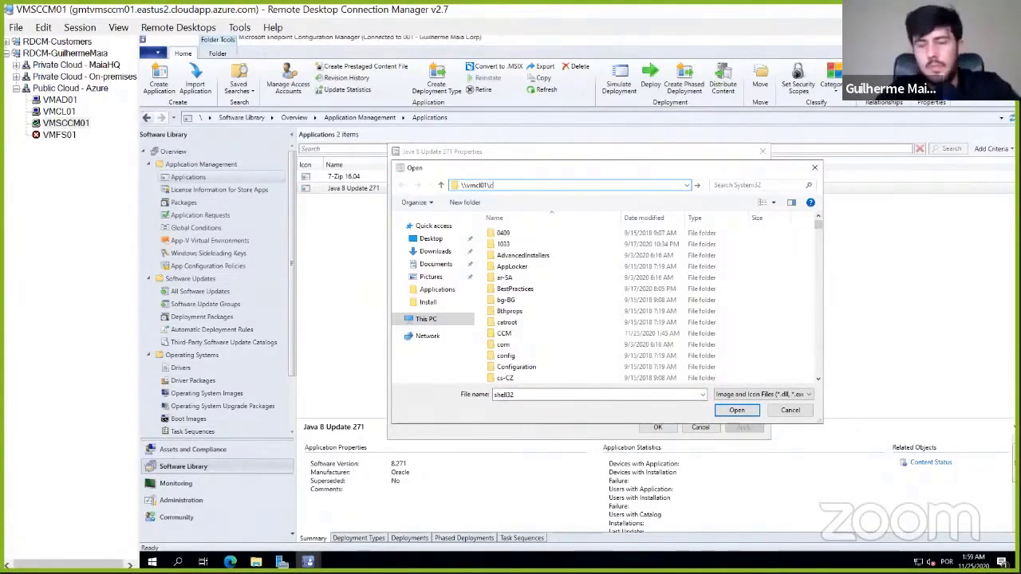
type("$")
key("Return")
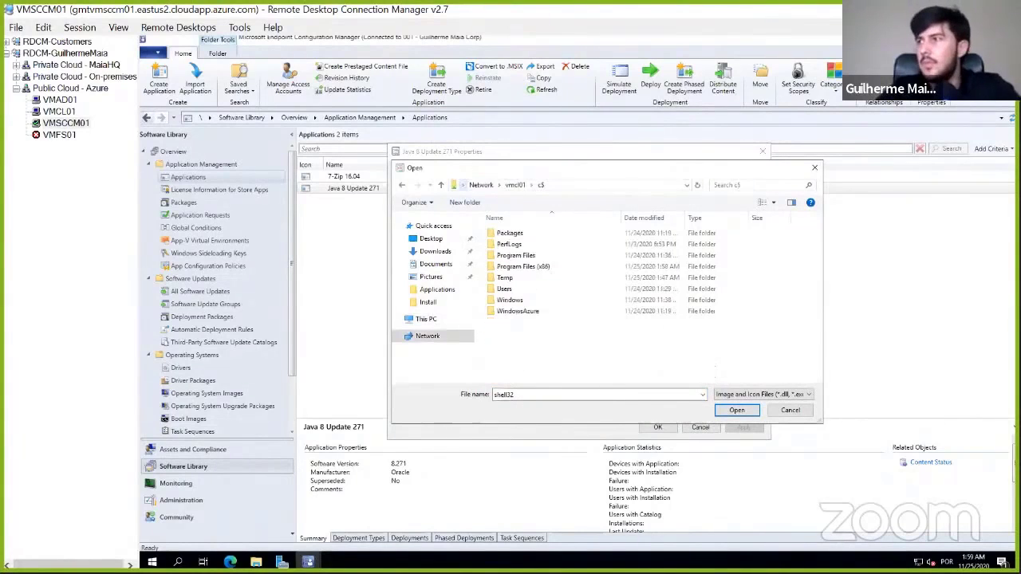
- Browse the client's c$ share to Program Files (x86)\Java\jre1.8.0_271\bin in the icon file browser
double_click(531, 255)
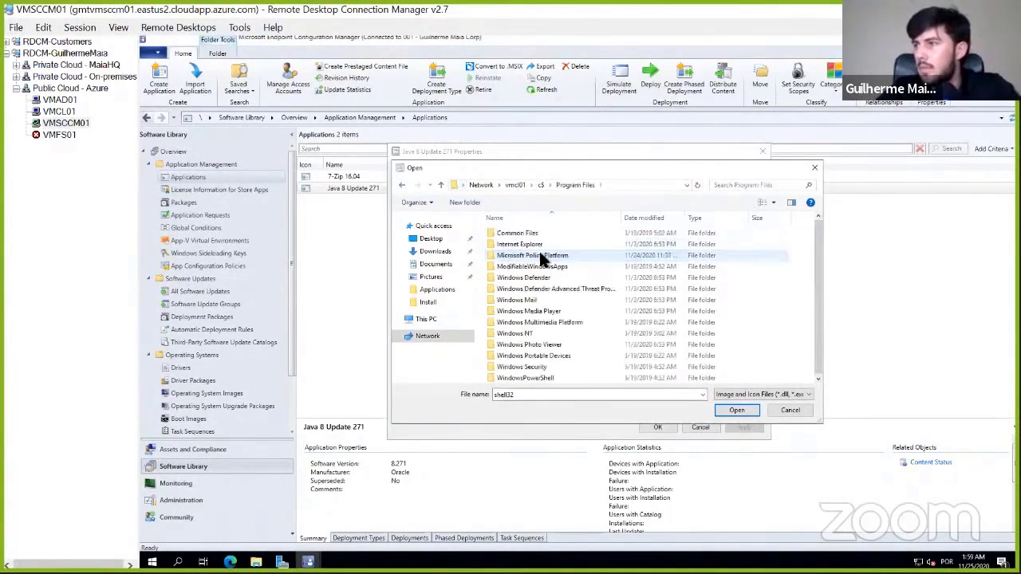
left_click(536, 183)
double_click(542, 265)
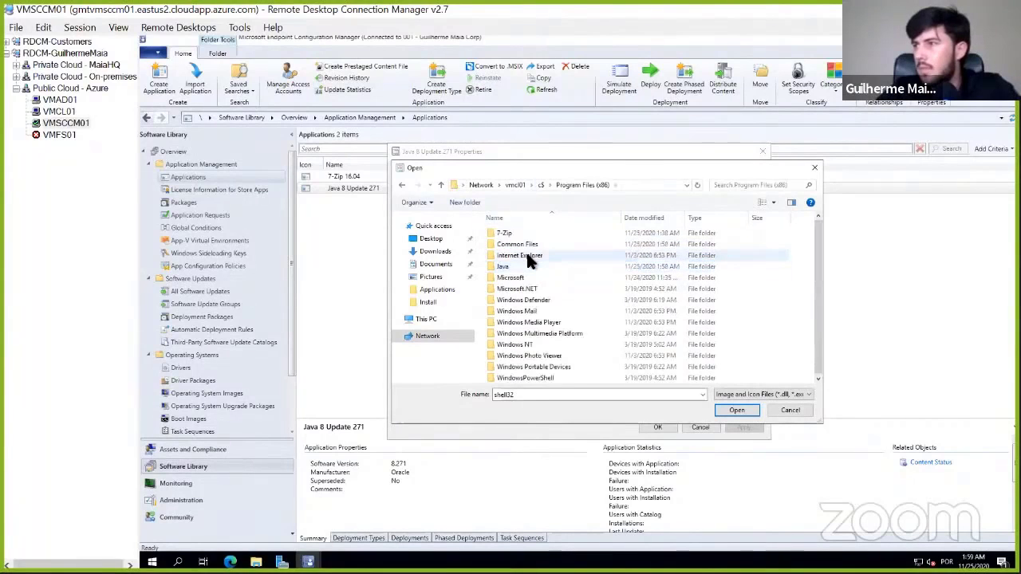
double_click(522, 265)
double_click(514, 233)
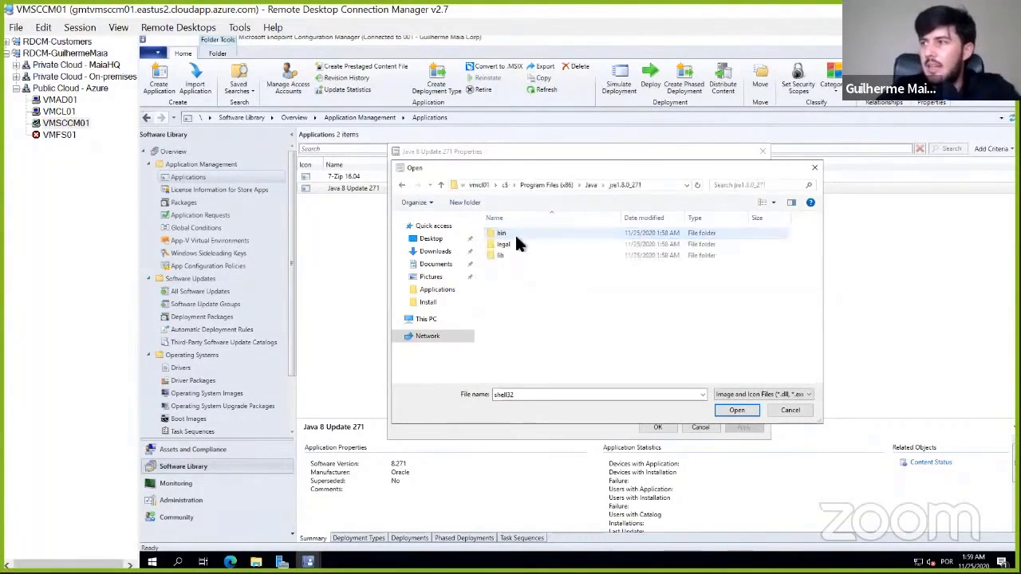
double_click(511, 233)
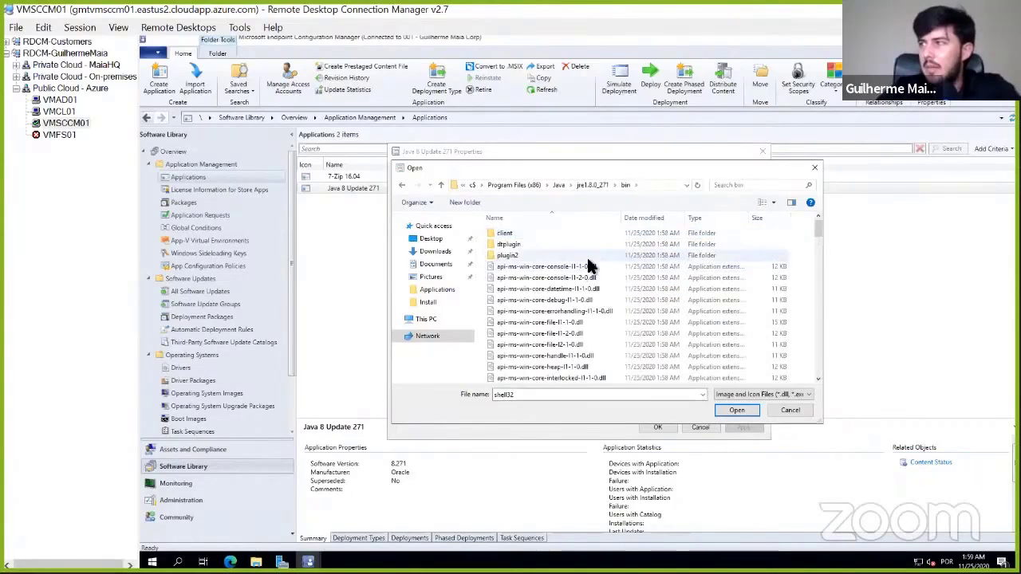
- Use the icon from the java application file in bin for Java 8 Update 271, and save the application's properties
scroll(587, 263, "down", 5)
scroll(587, 258, "down", 6)
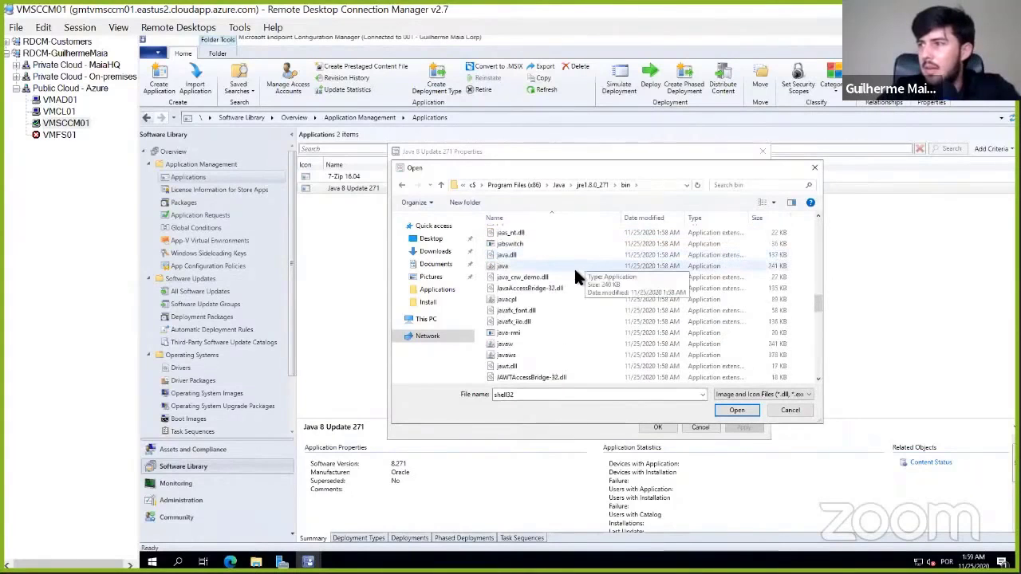
double_click(505, 267)
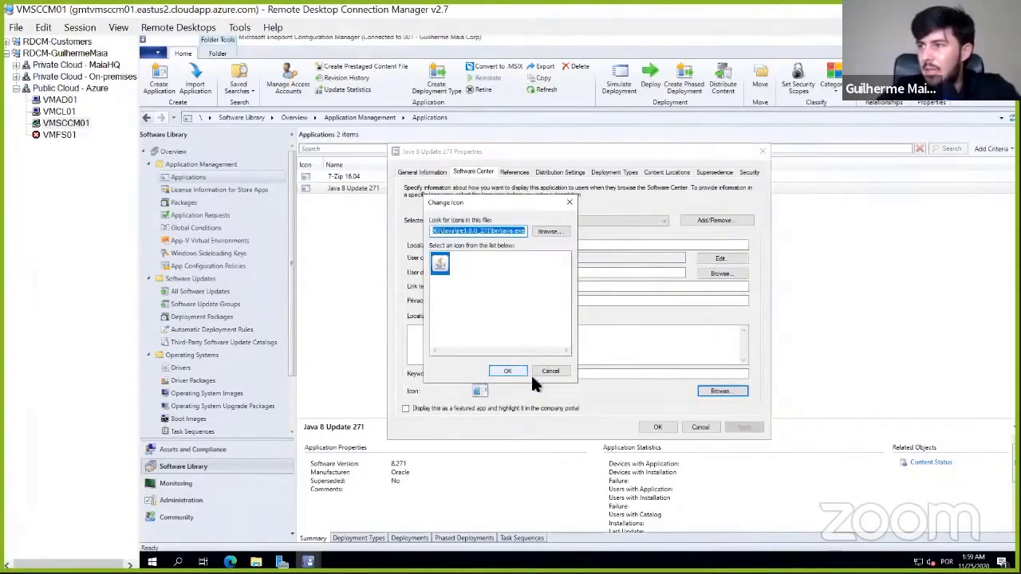
left_click(507, 371)
left_click(667, 427)
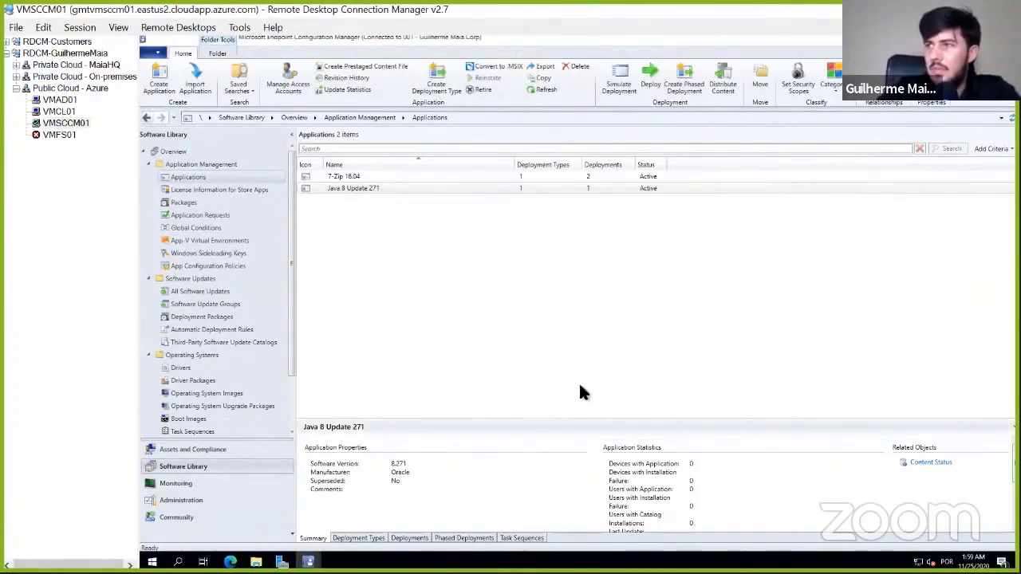
- Switch to VMCL01, sync the computer's policy in Software Center, and return to the applications list
left_click(59, 112)
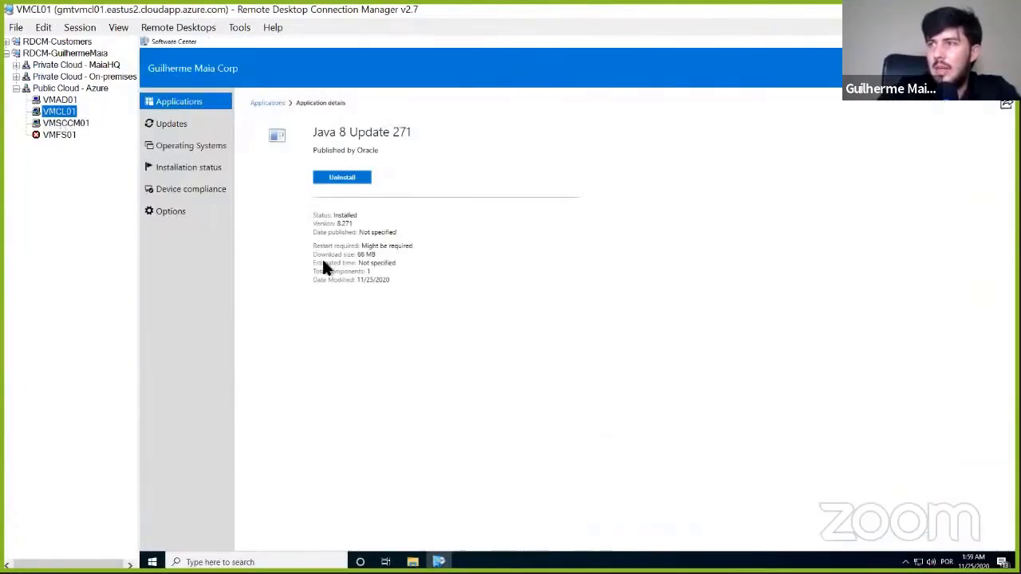
left_click(183, 212)
left_click(292, 308)
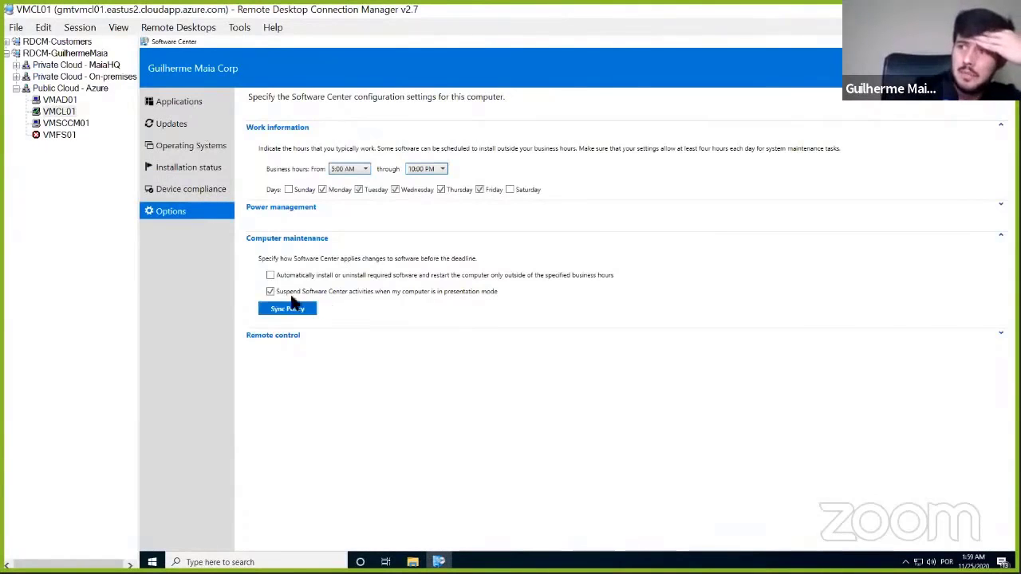
left_click(289, 308)
left_click(180, 103)
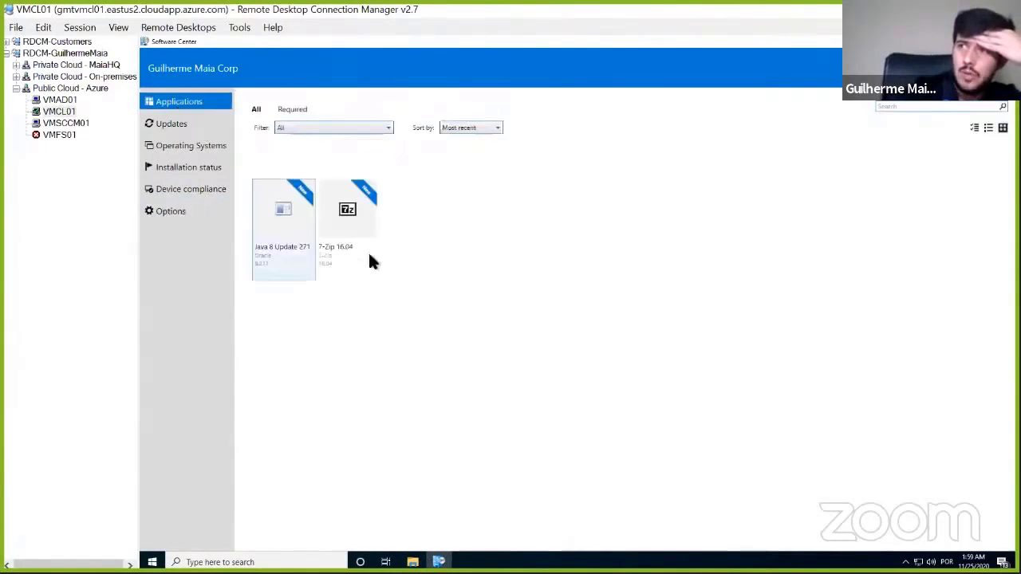
- Recheck the Software Center applications list for the updated Java icon, looking through updates and options, and switch to the summary slide
left_click(185, 212)
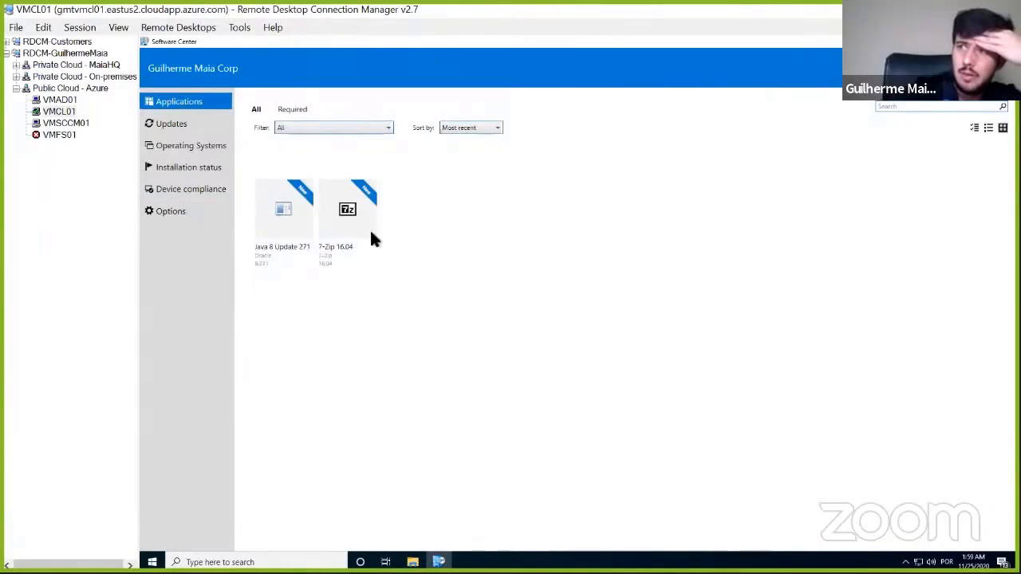
left_click(191, 104)
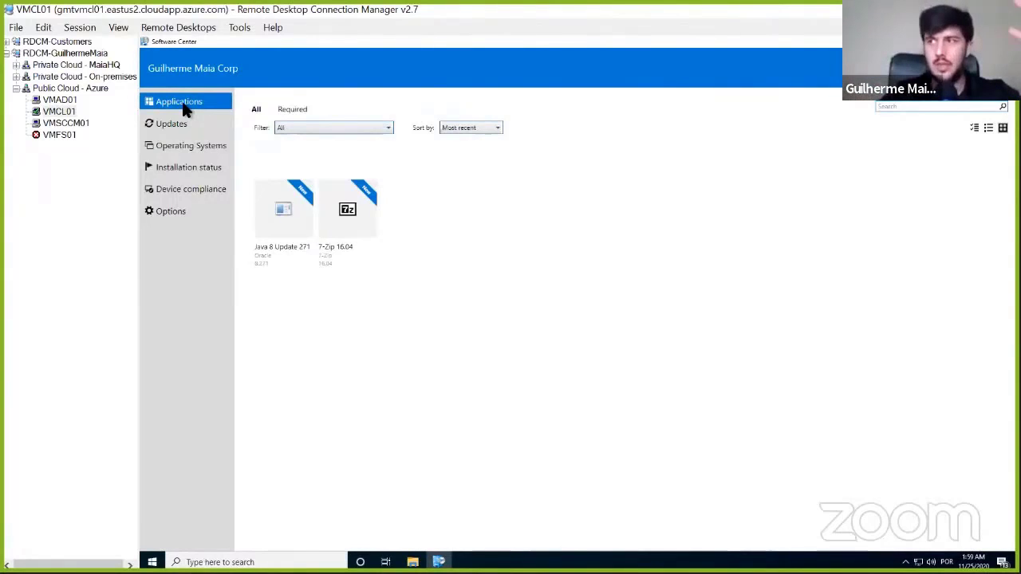
left_click(182, 123)
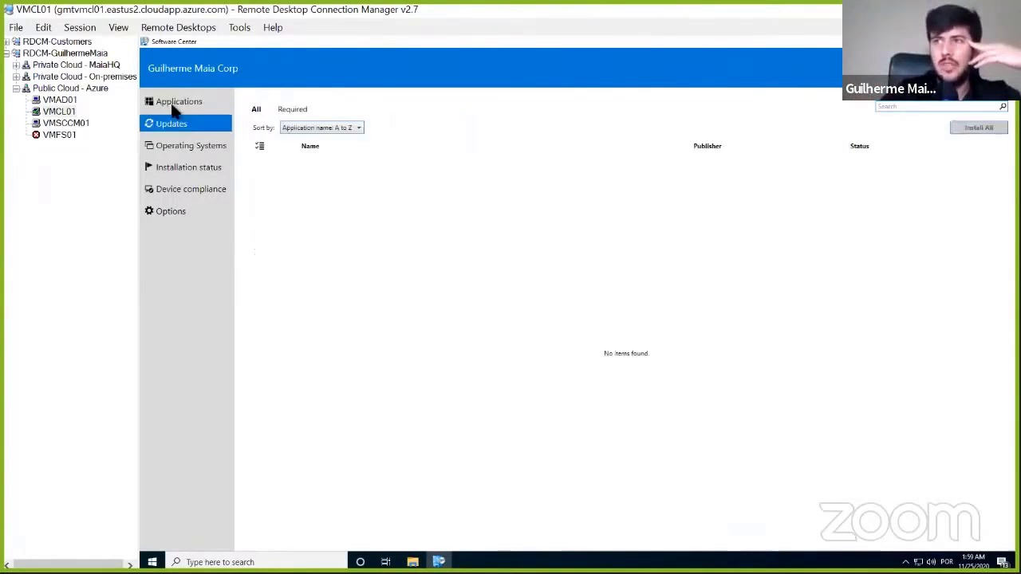
left_click(167, 101)
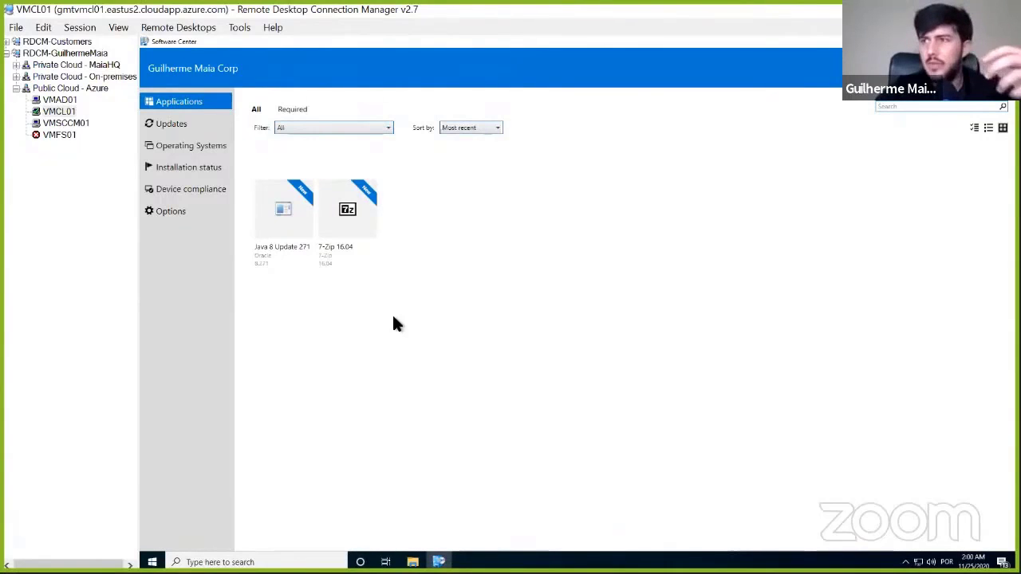
left_click(170, 210)
left_click(191, 100)
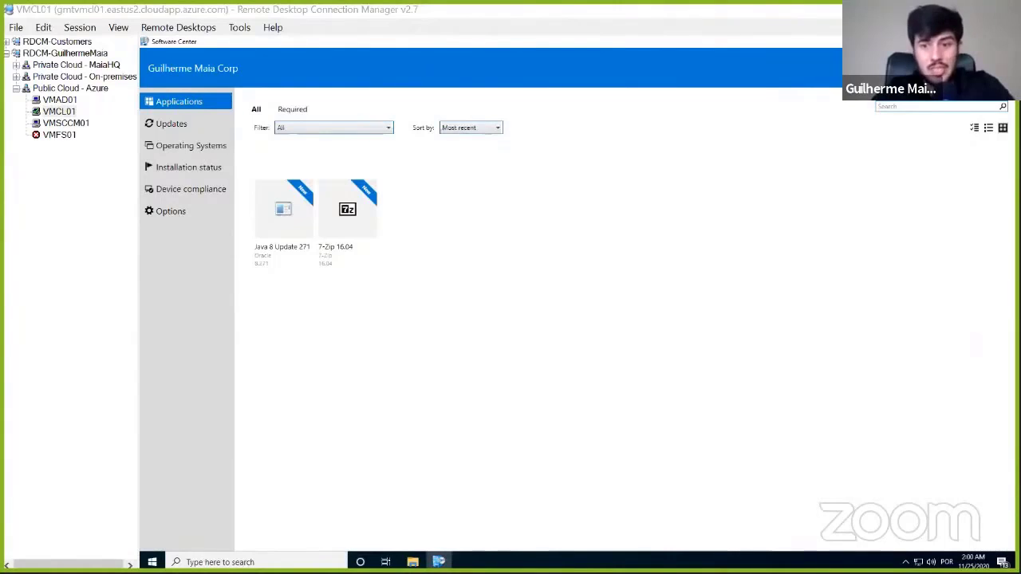
key("alt+Tab")
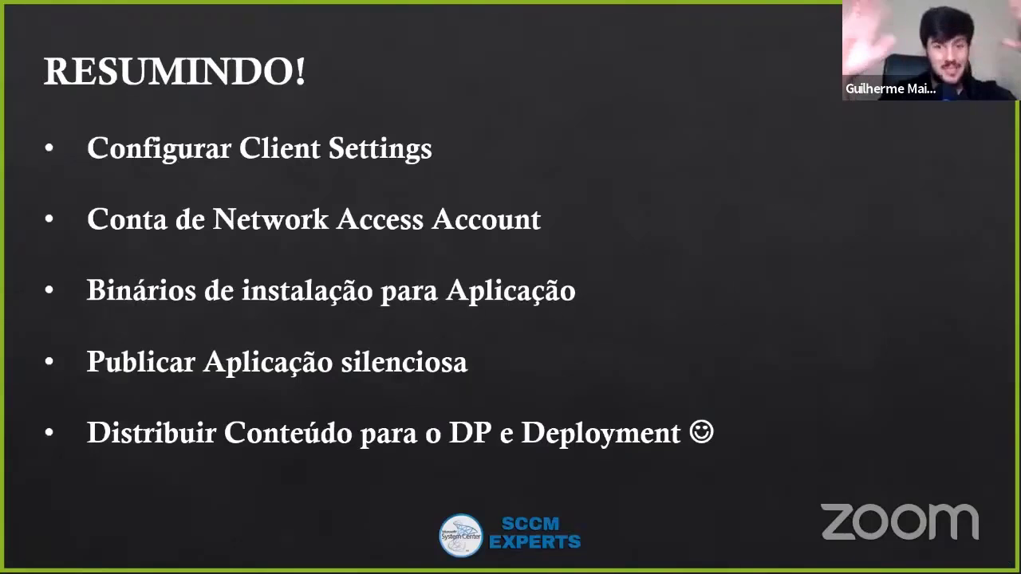